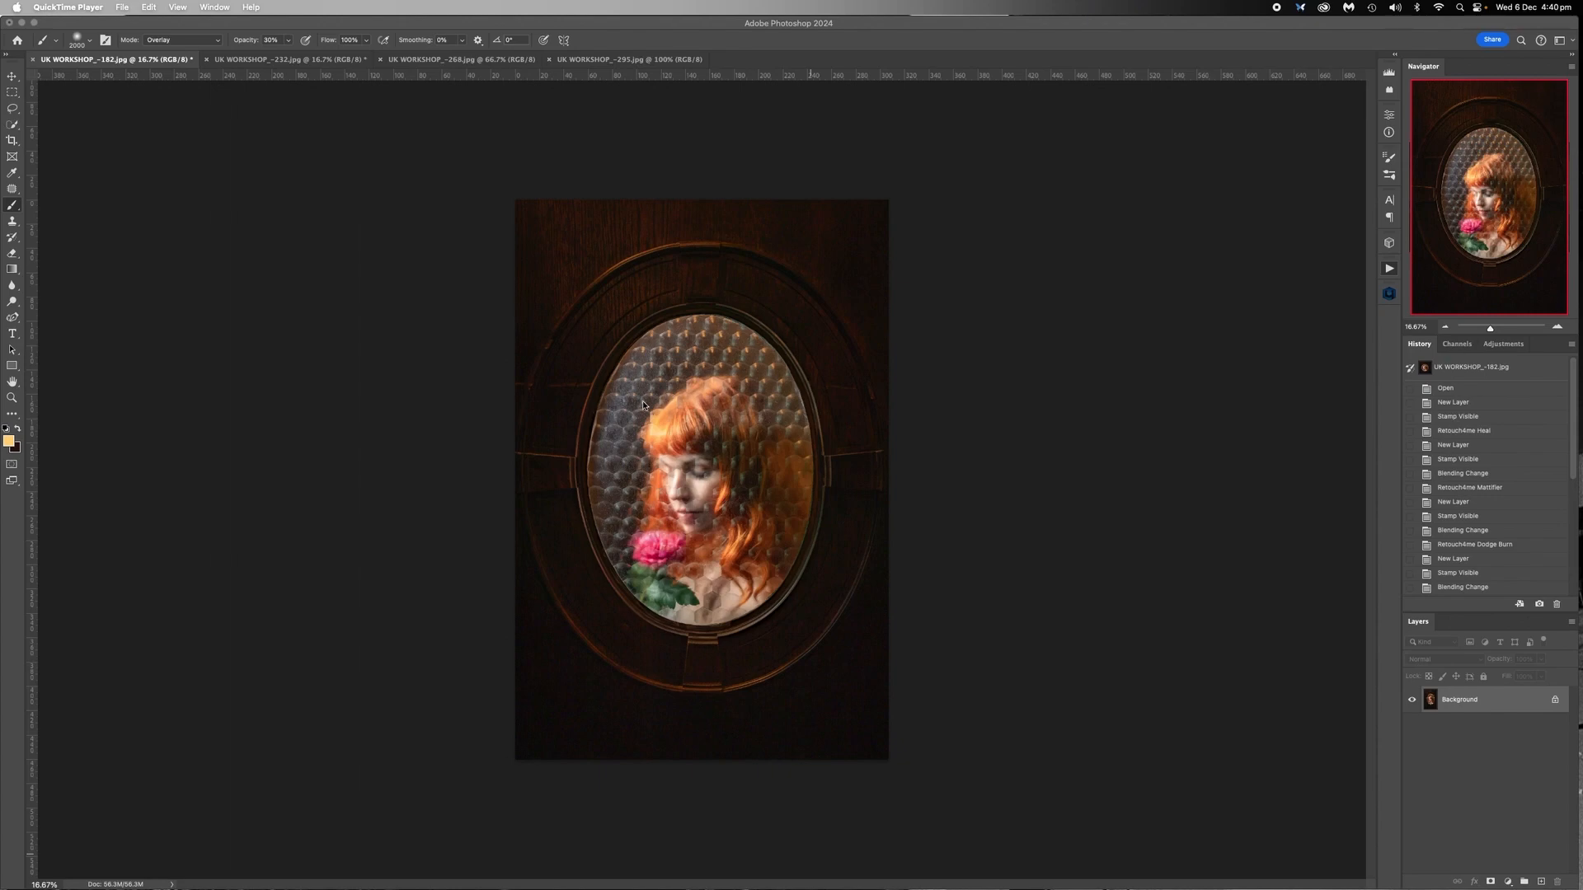
# Examine the finished portrait's face, hair and patterned glass at up to 100% magnification, then return to the full image
pyautogui.click(1556, 328)
pyautogui.click(1556, 328)
pyautogui.click(1556, 328)
pyautogui.click(1556, 327)
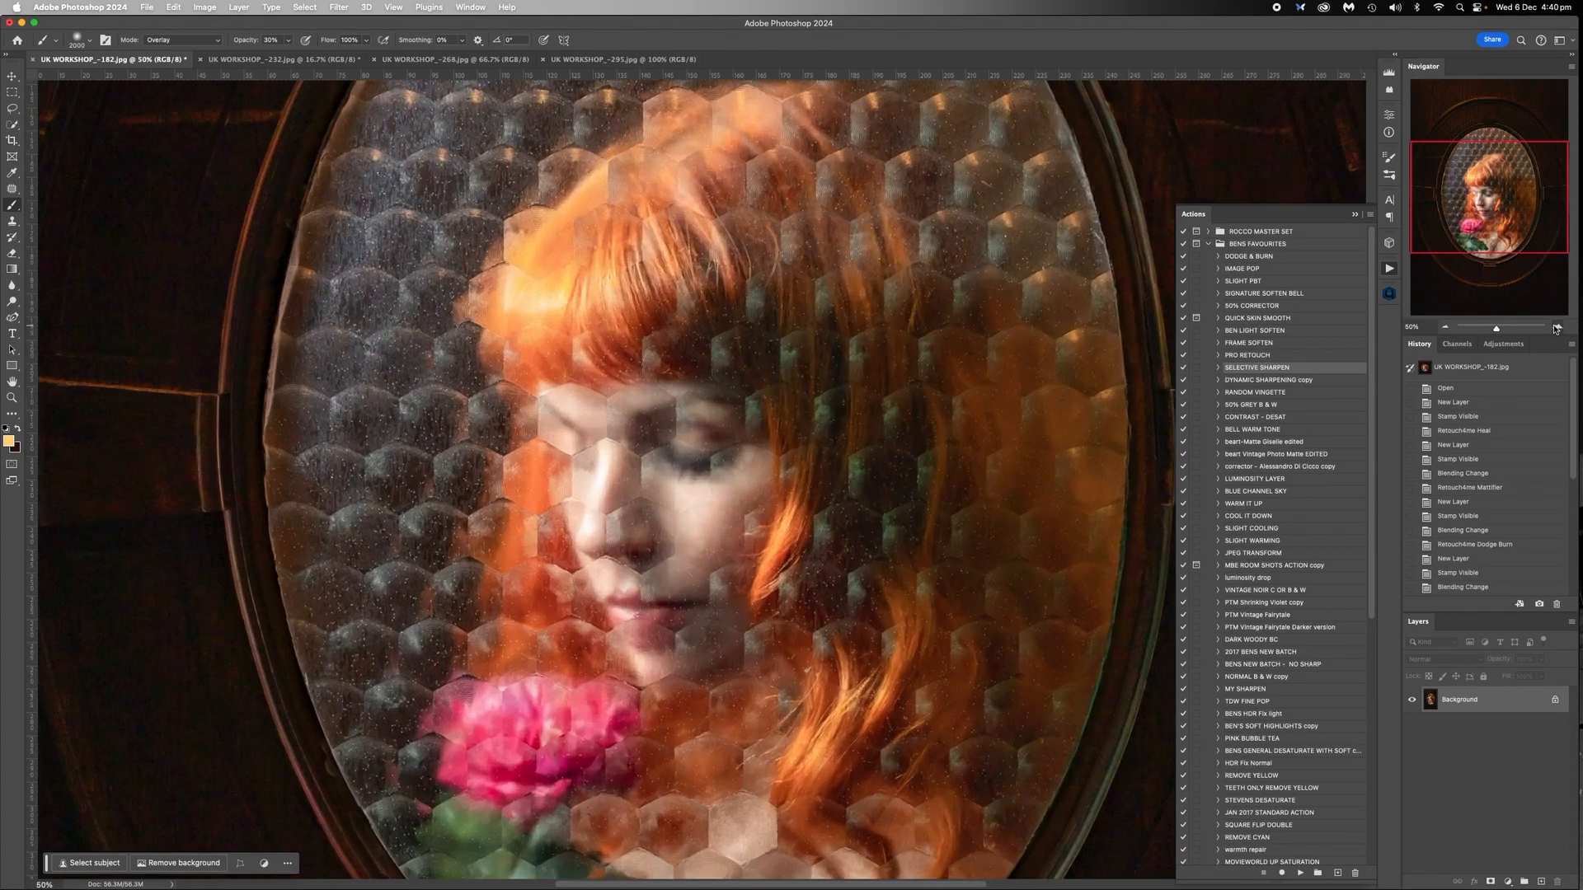
pyautogui.click(1556, 328)
pyautogui.click(1555, 327)
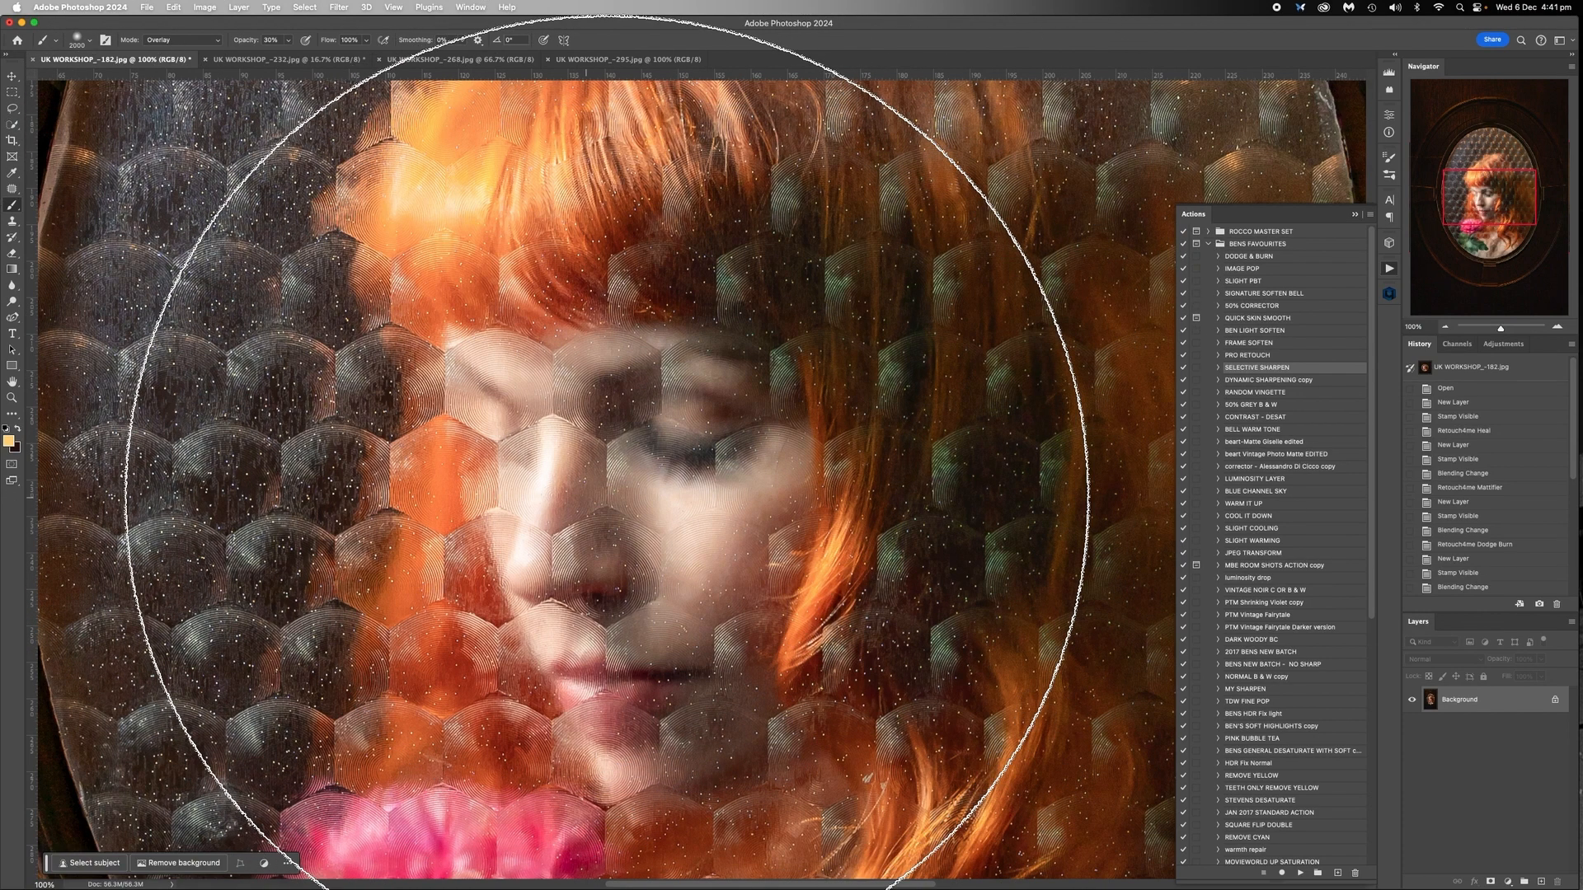
pyautogui.click(1446, 328)
pyautogui.click(1445, 328)
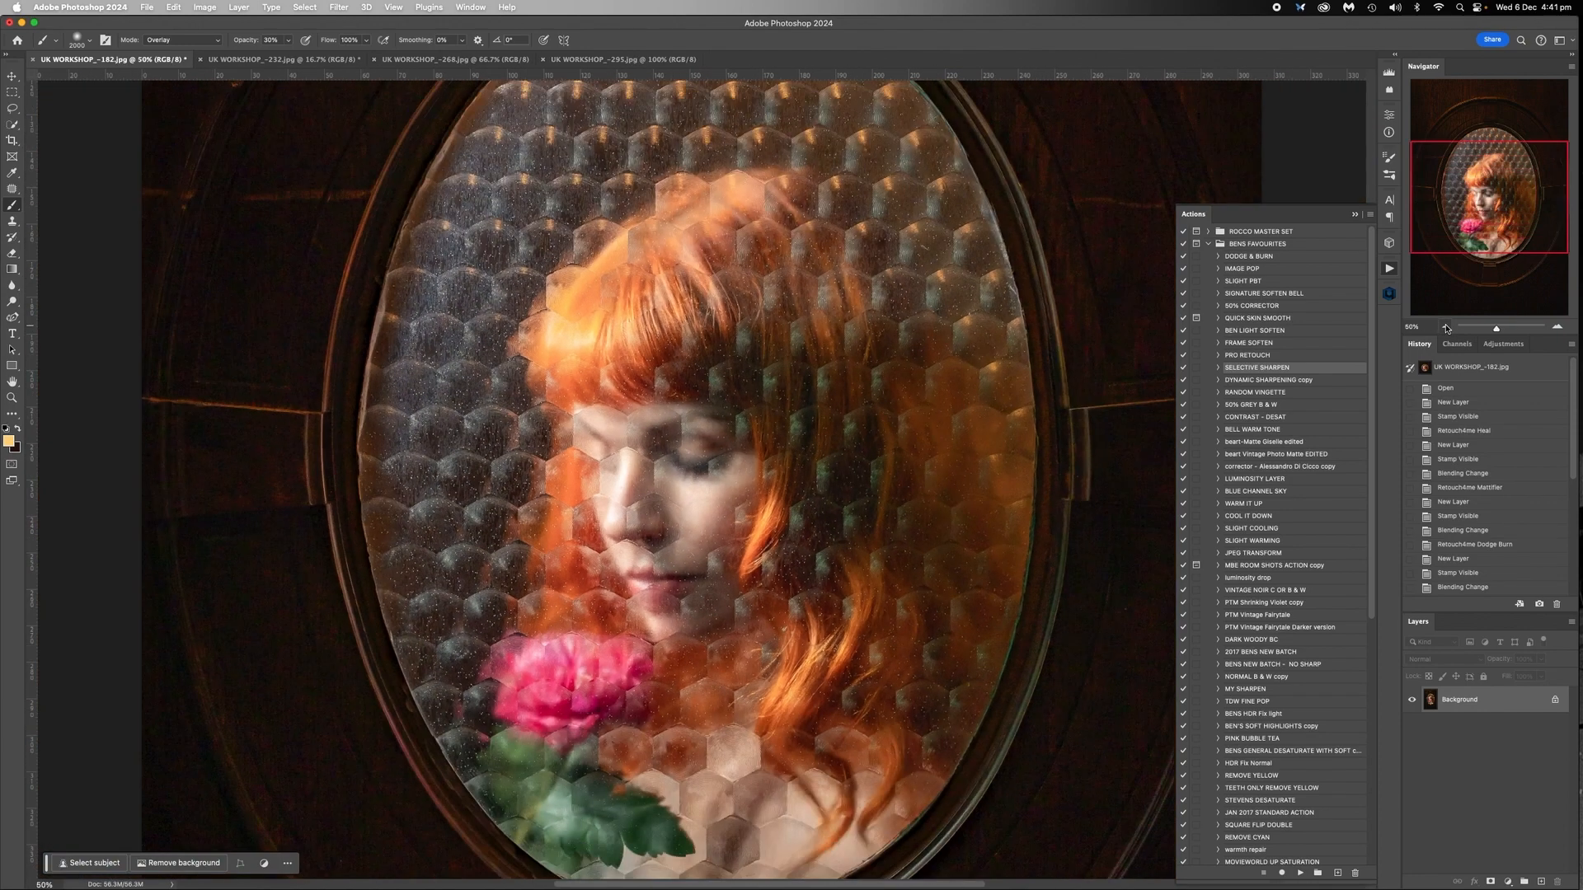
pyautogui.click(1446, 328)
pyautogui.click(1446, 328)
pyautogui.click(1446, 328)
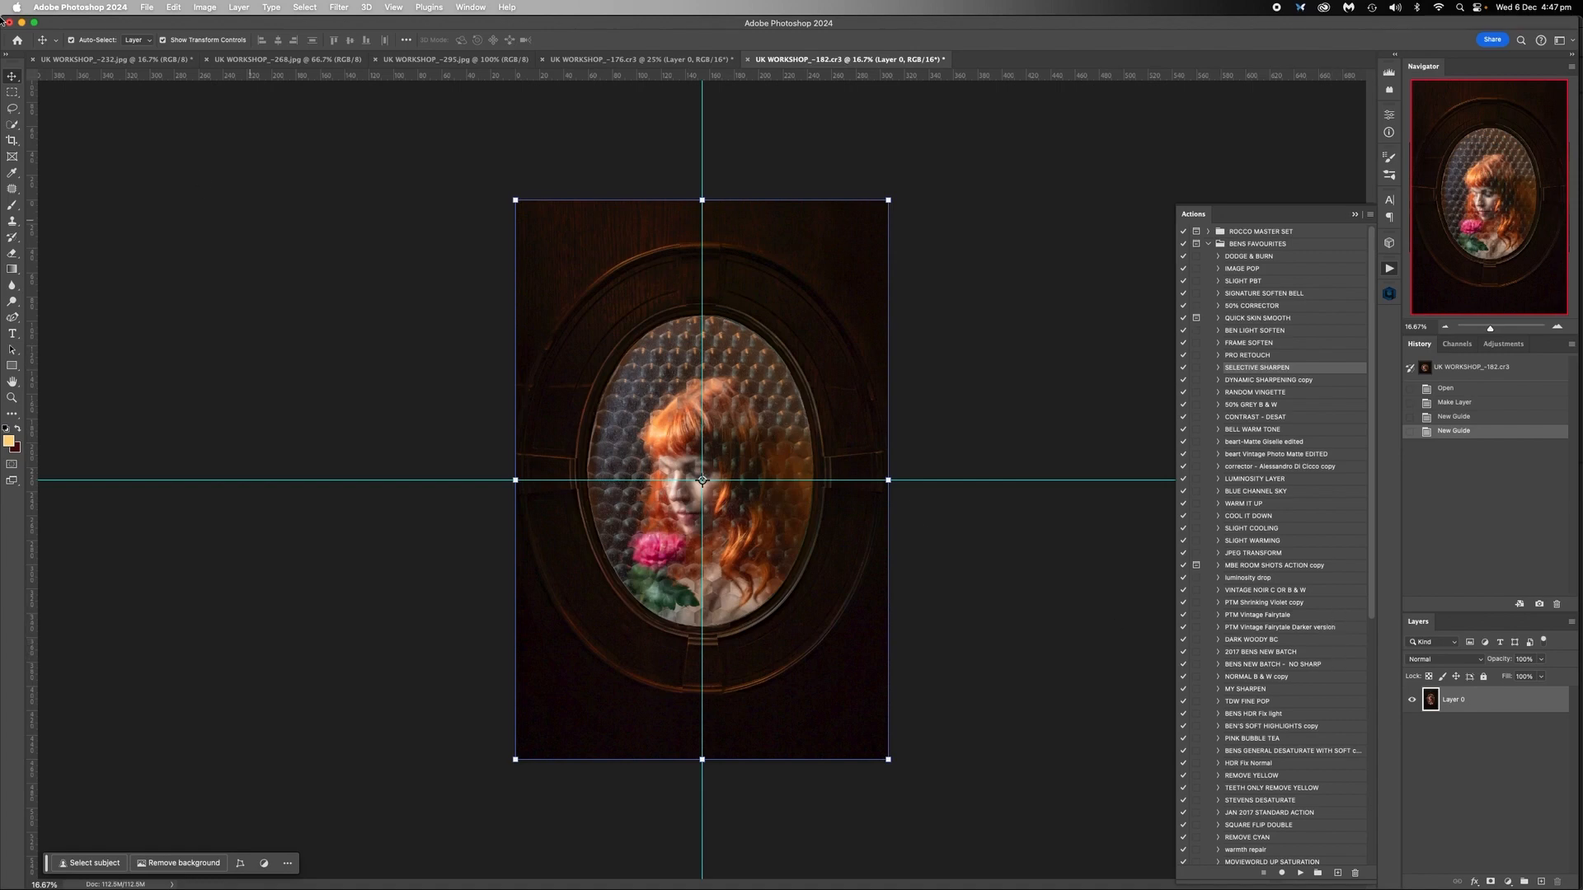
# Select the upper half of the image down to the horizontal guide and copy it to a new layer
pyautogui.click(13, 92)
pyautogui.moveTo(494, 184); pyautogui.dragTo(974, 477)
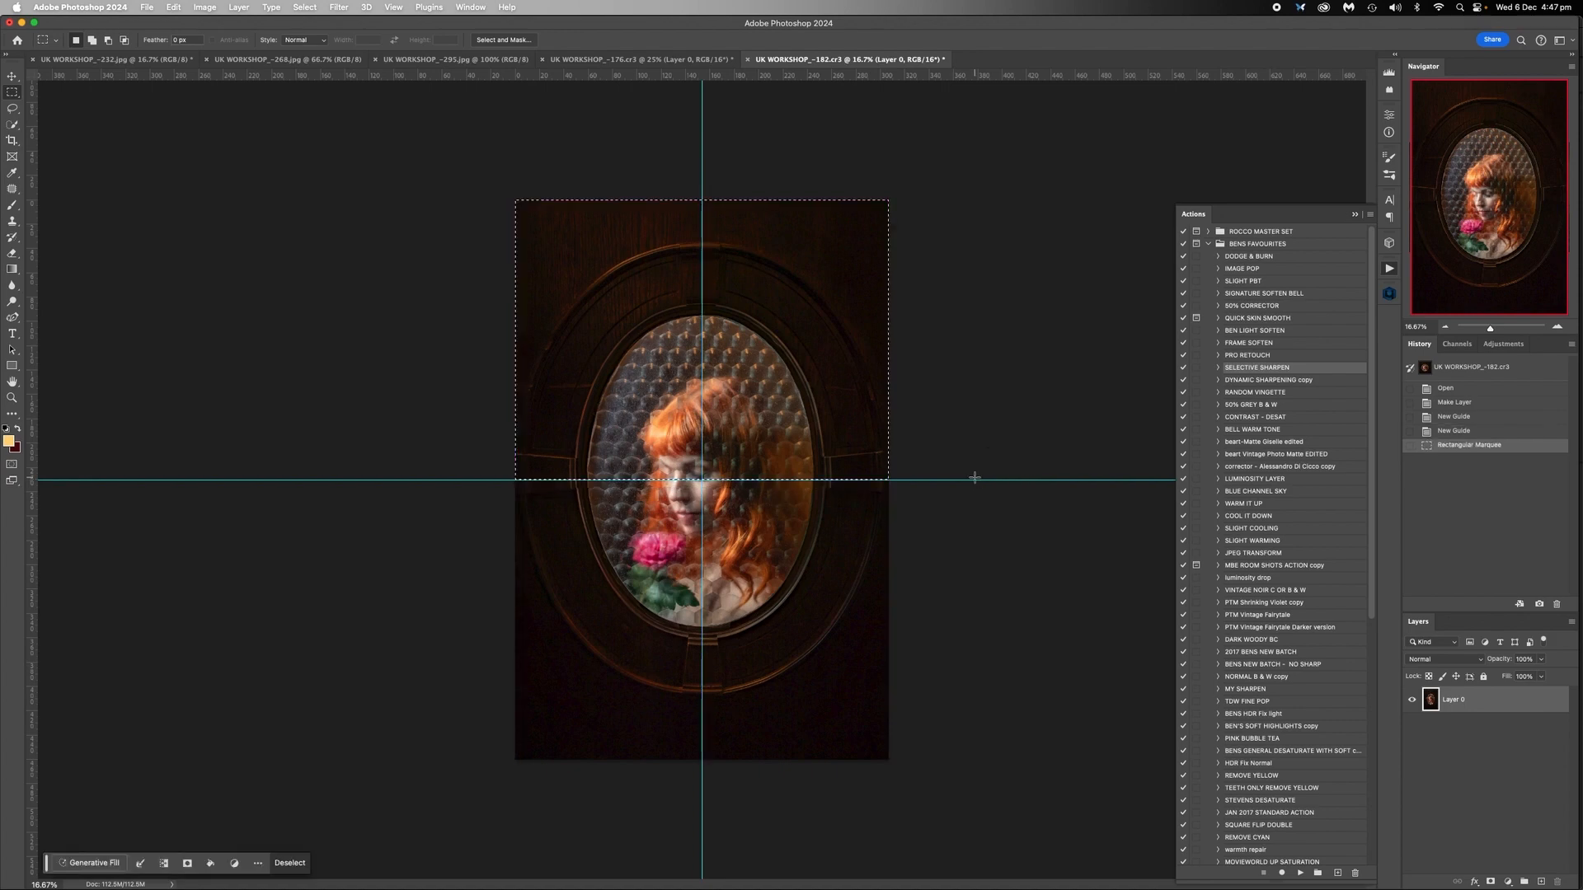
pyautogui.rightClick(732, 296)
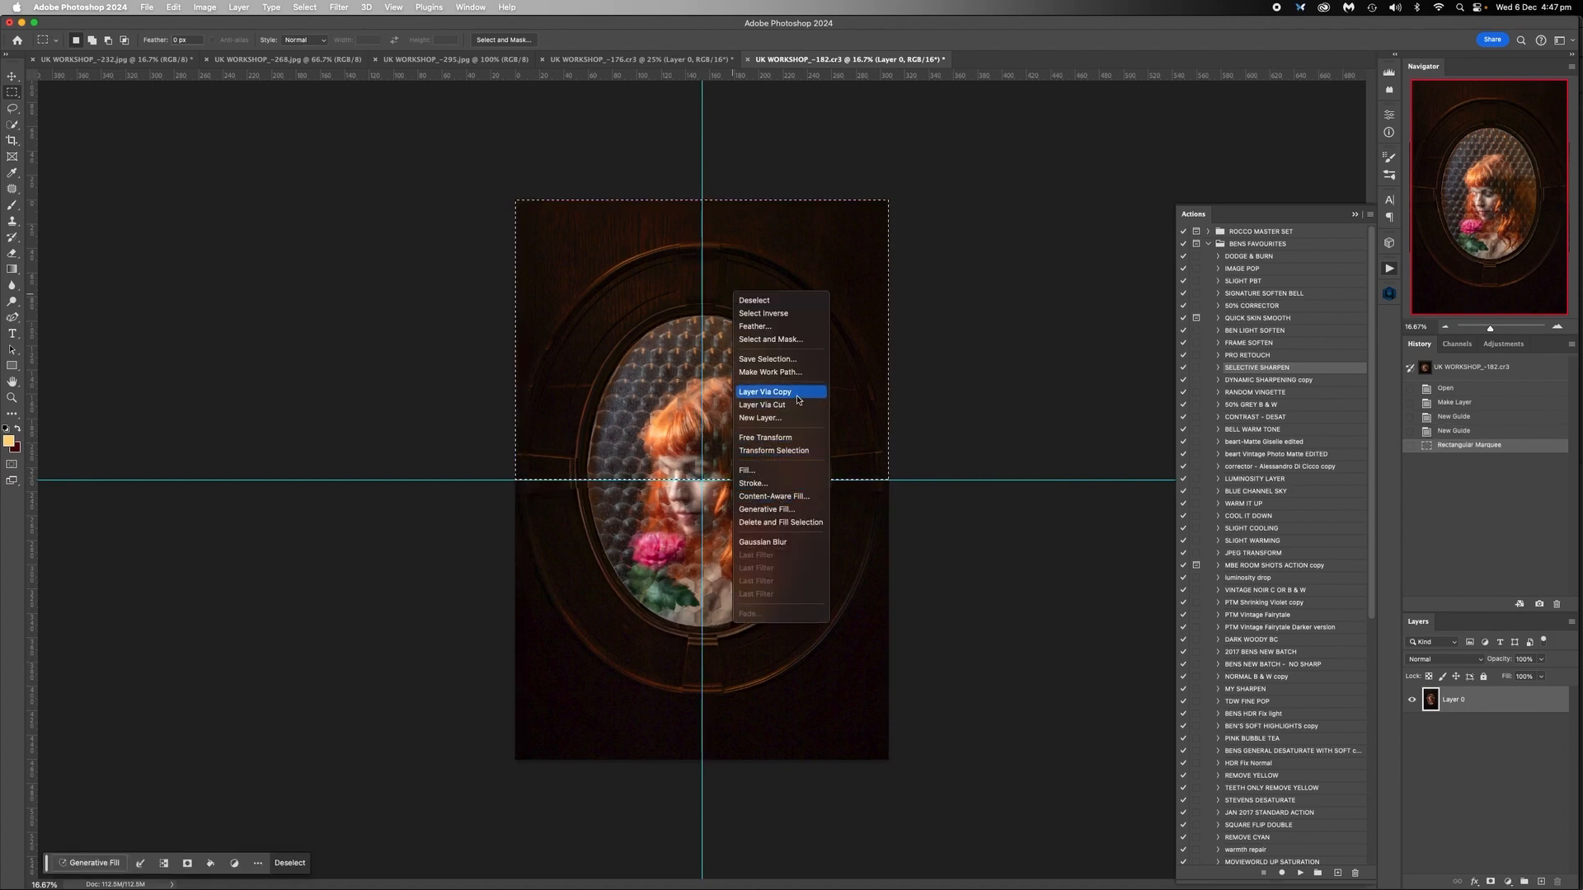
pyautogui.press('Escape')
pyautogui.press('super+j')
# Flip the copied half vertically and move it straight down to cover the lower half of the image
pyautogui.click(147, 7)
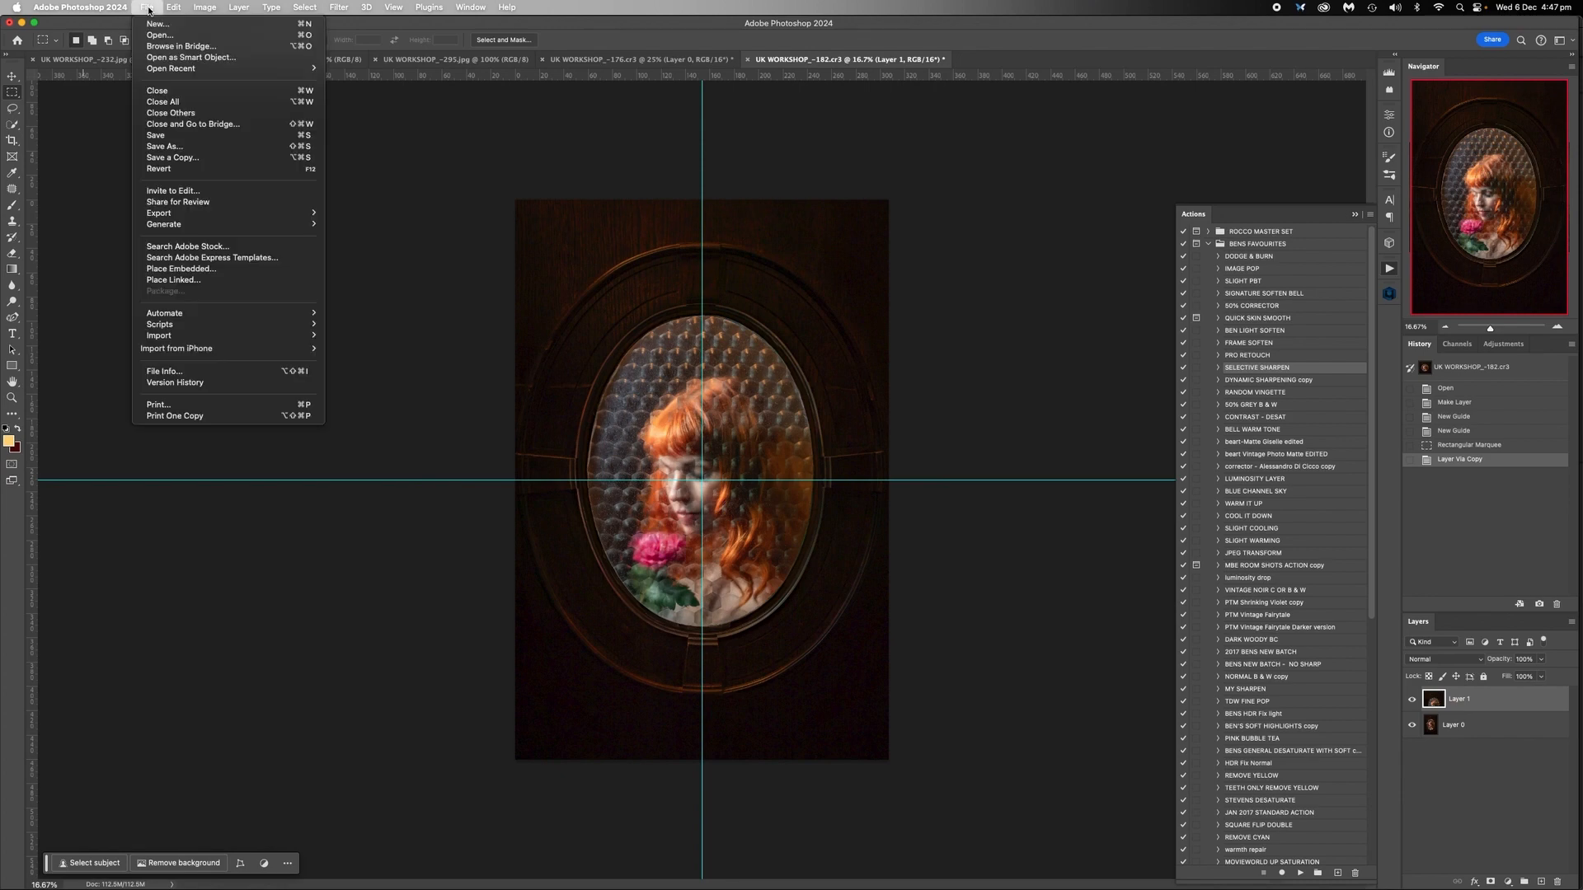
pyautogui.moveTo(173, 7)
pyautogui.moveTo(239, 313)
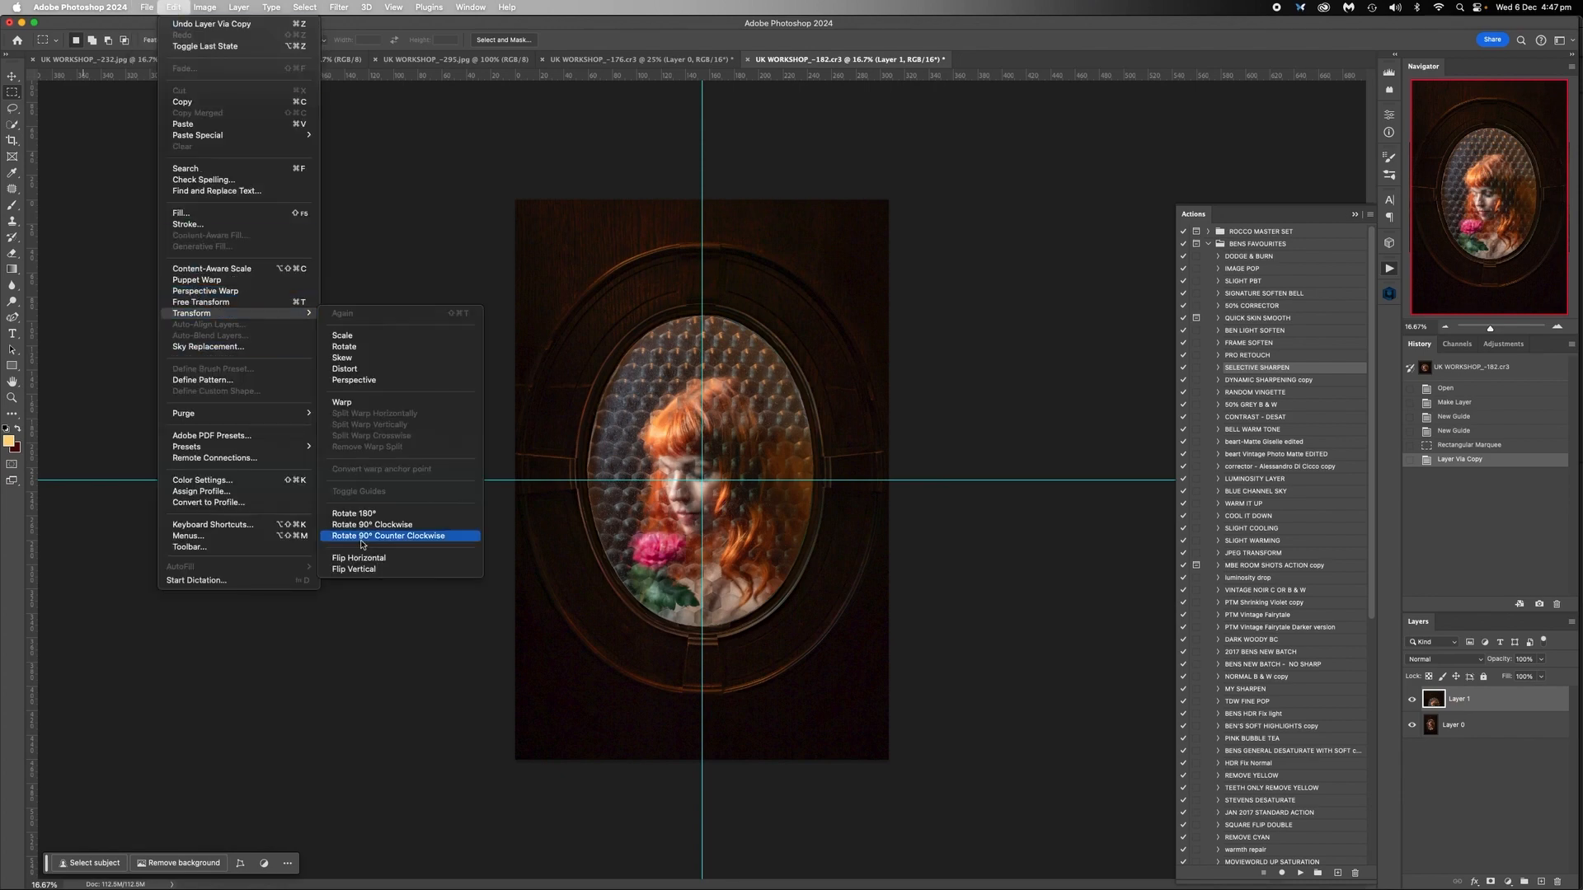
pyautogui.click(370, 570)
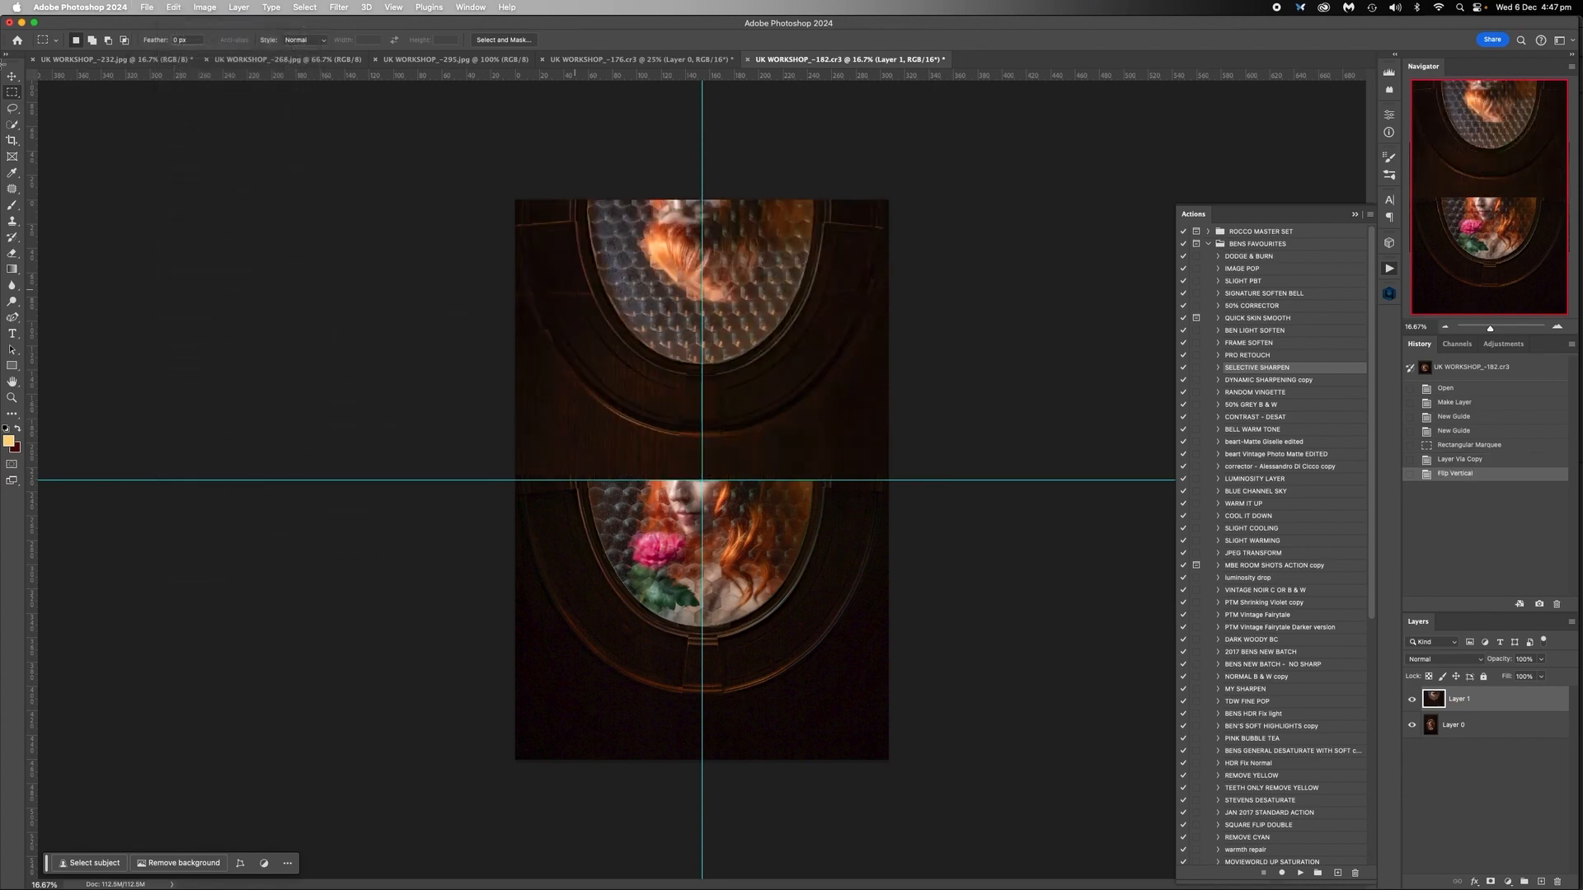
pyautogui.click(13, 78)
pyautogui.moveTo(763, 357); pyautogui.dragTo(766, 591)
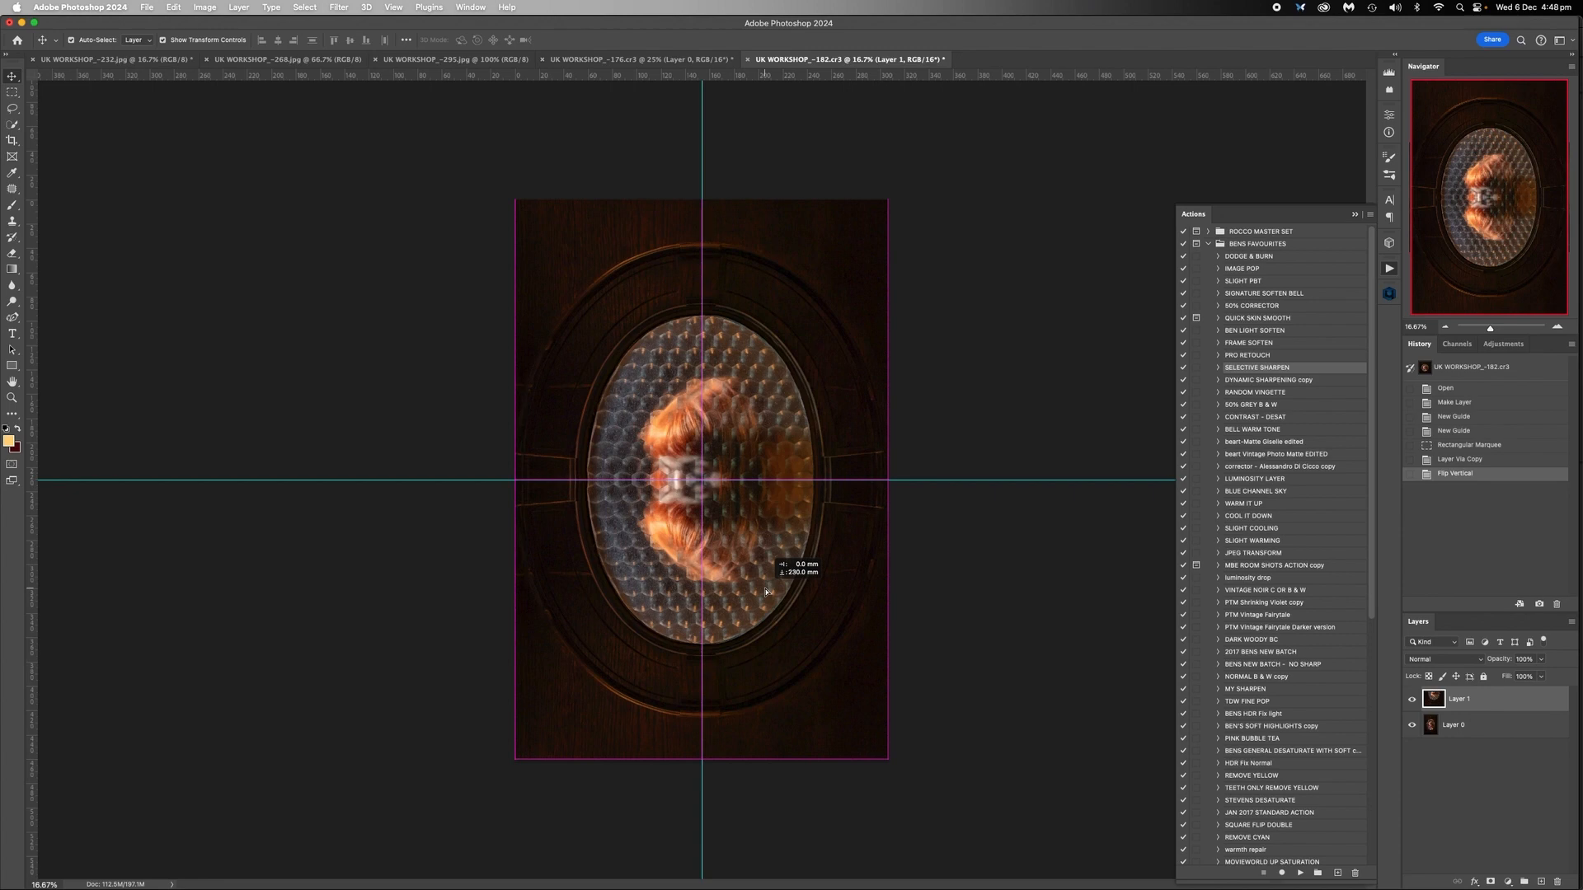
pyautogui.moveTo(766, 591); pyautogui.dragTo(766, 591)
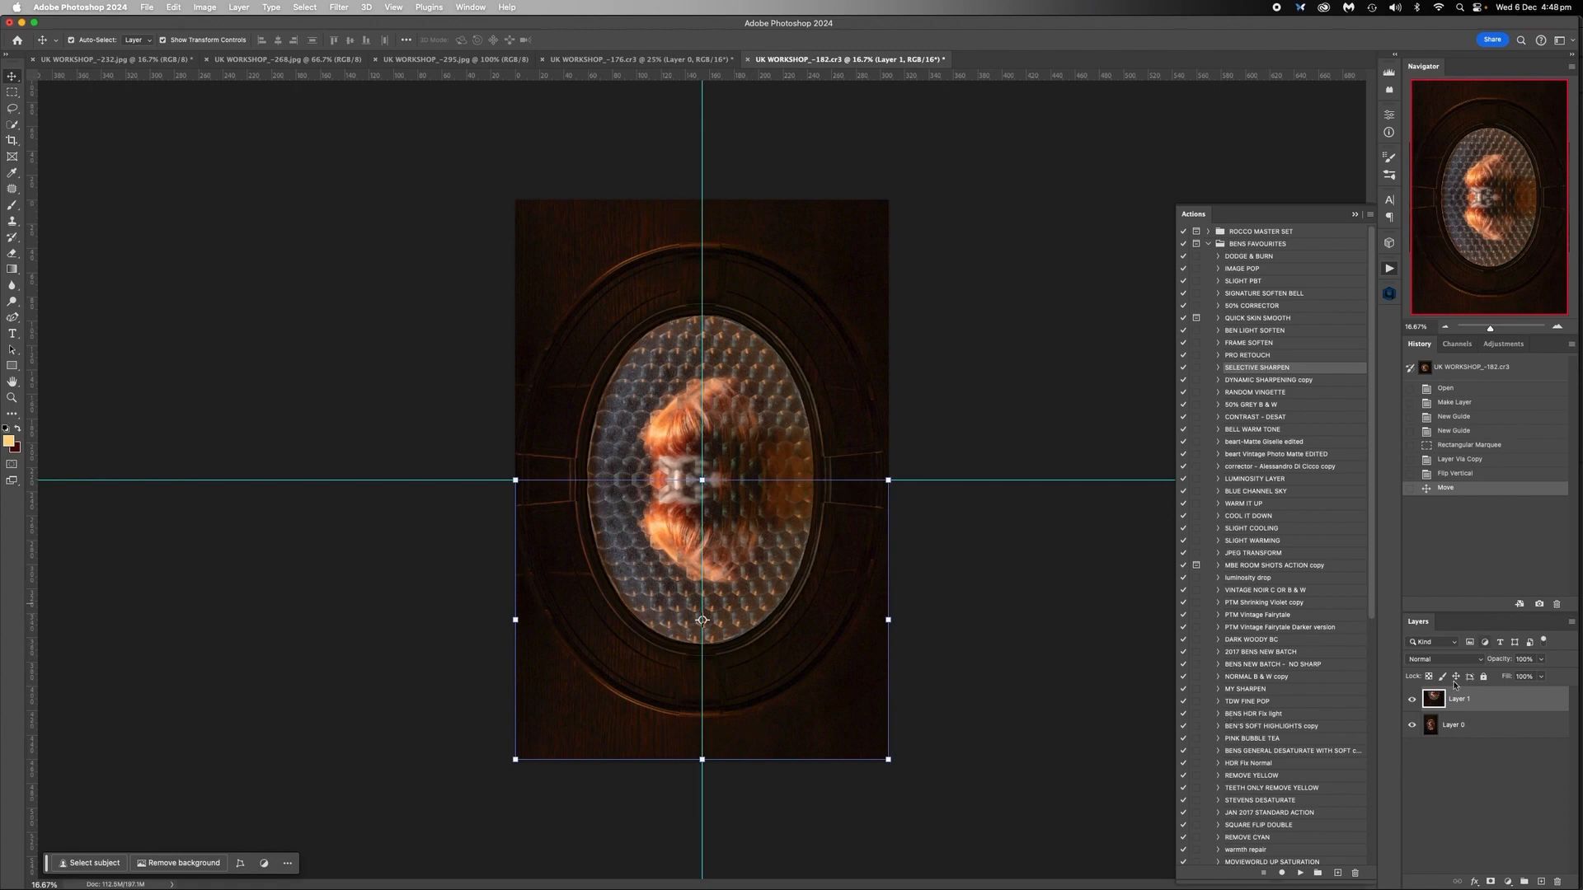
# Lower the flipped layer's opacity to 54% so the original frame shows through
pyautogui.click(1539, 659)
pyautogui.moveTo(1541, 677); pyautogui.dragTo(1513, 677)
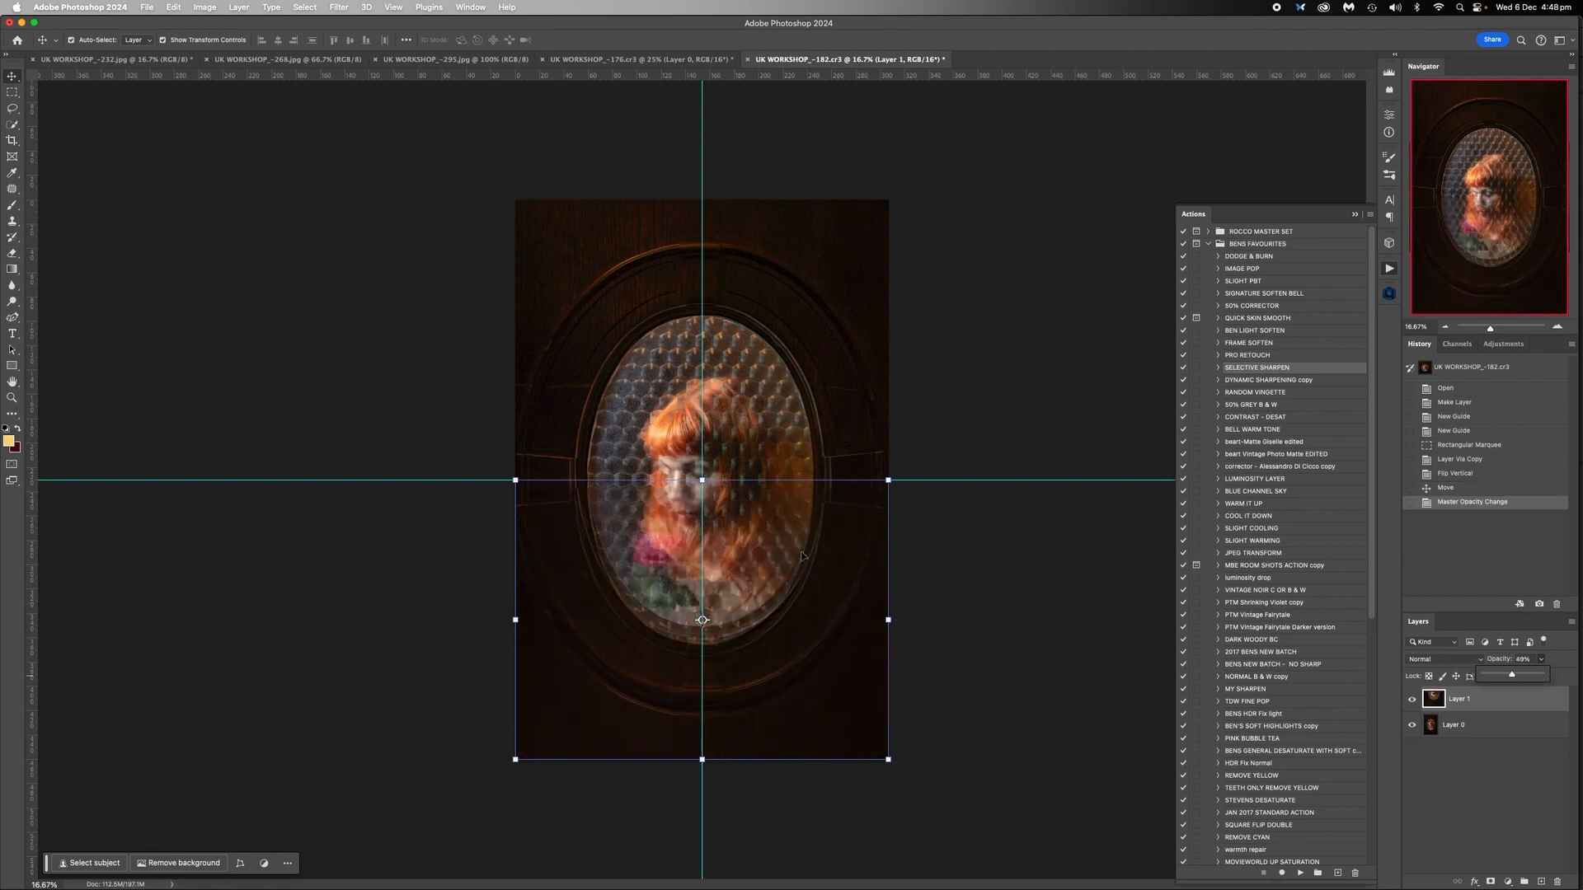
pyautogui.moveTo(1513, 678); pyautogui.dragTo(1515, 674)
pyautogui.click(977, 702)
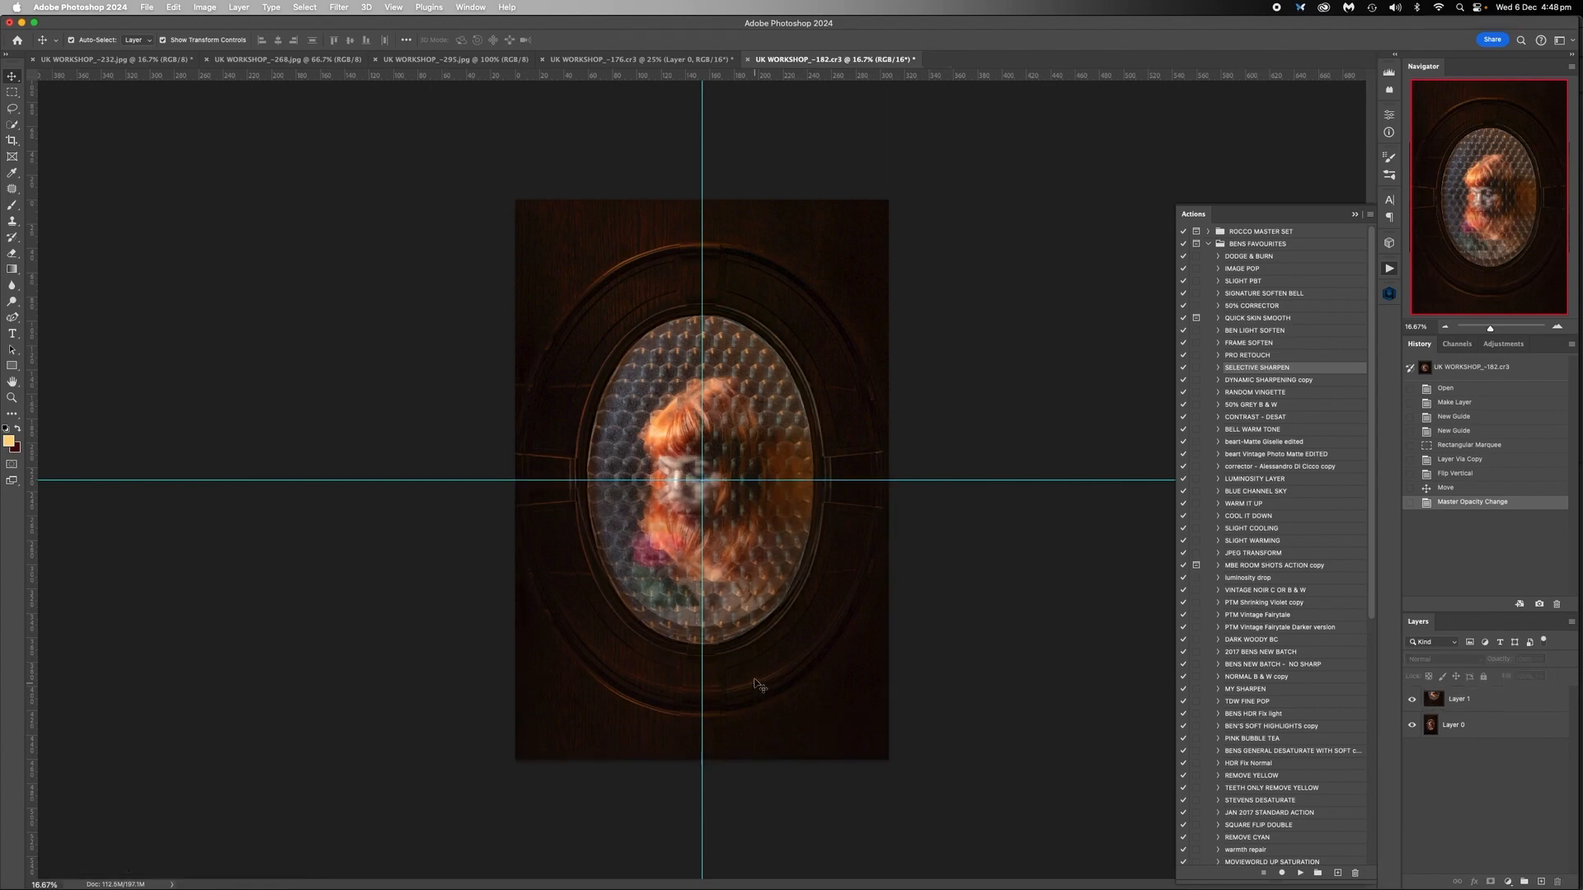
# Nudge the semi-transparent flipped layer upward until its oval frame lines up with the original oval beneath
pyautogui.hotkey('shift', 'Up')
pyautogui.hotkey('shift', 'Up')
pyautogui.hotkey('shift', 'Up')
pyautogui.hotkey('shift', 'Up')
pyautogui.hotkey('shift', 'Up')
pyautogui.hotkey('shift', 'Up')
pyautogui.hotkey('shift', 'Up')
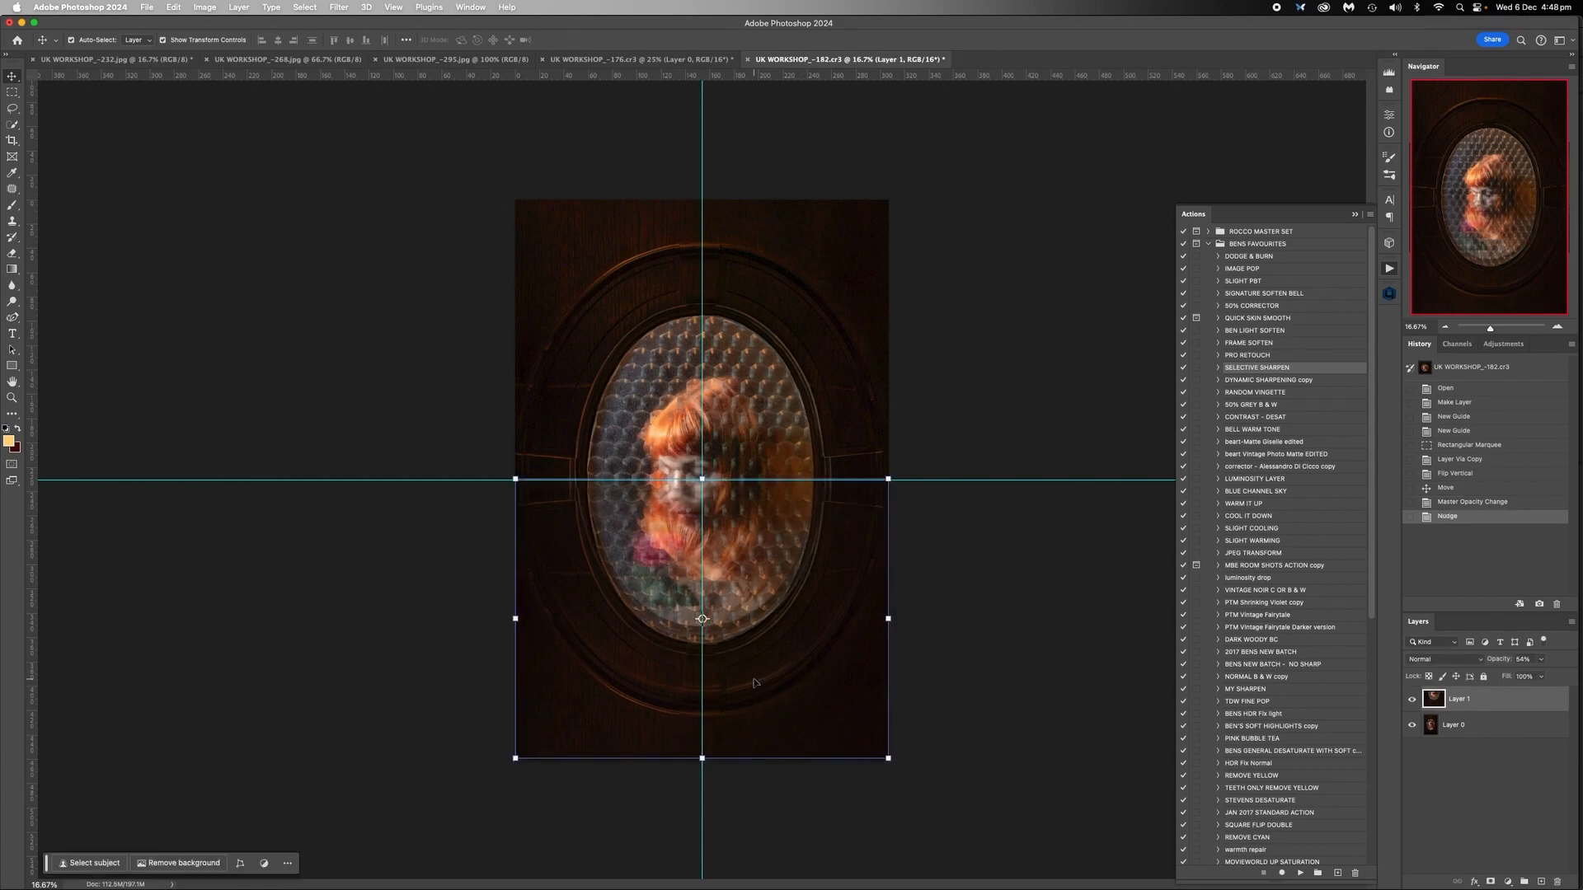
pyautogui.hotkey('shift', 'Up')
pyautogui.hotkey('shift', 'Up')
pyautogui.hotkey('shift', 'Up')
pyautogui.hotkey('shift', 'Up')
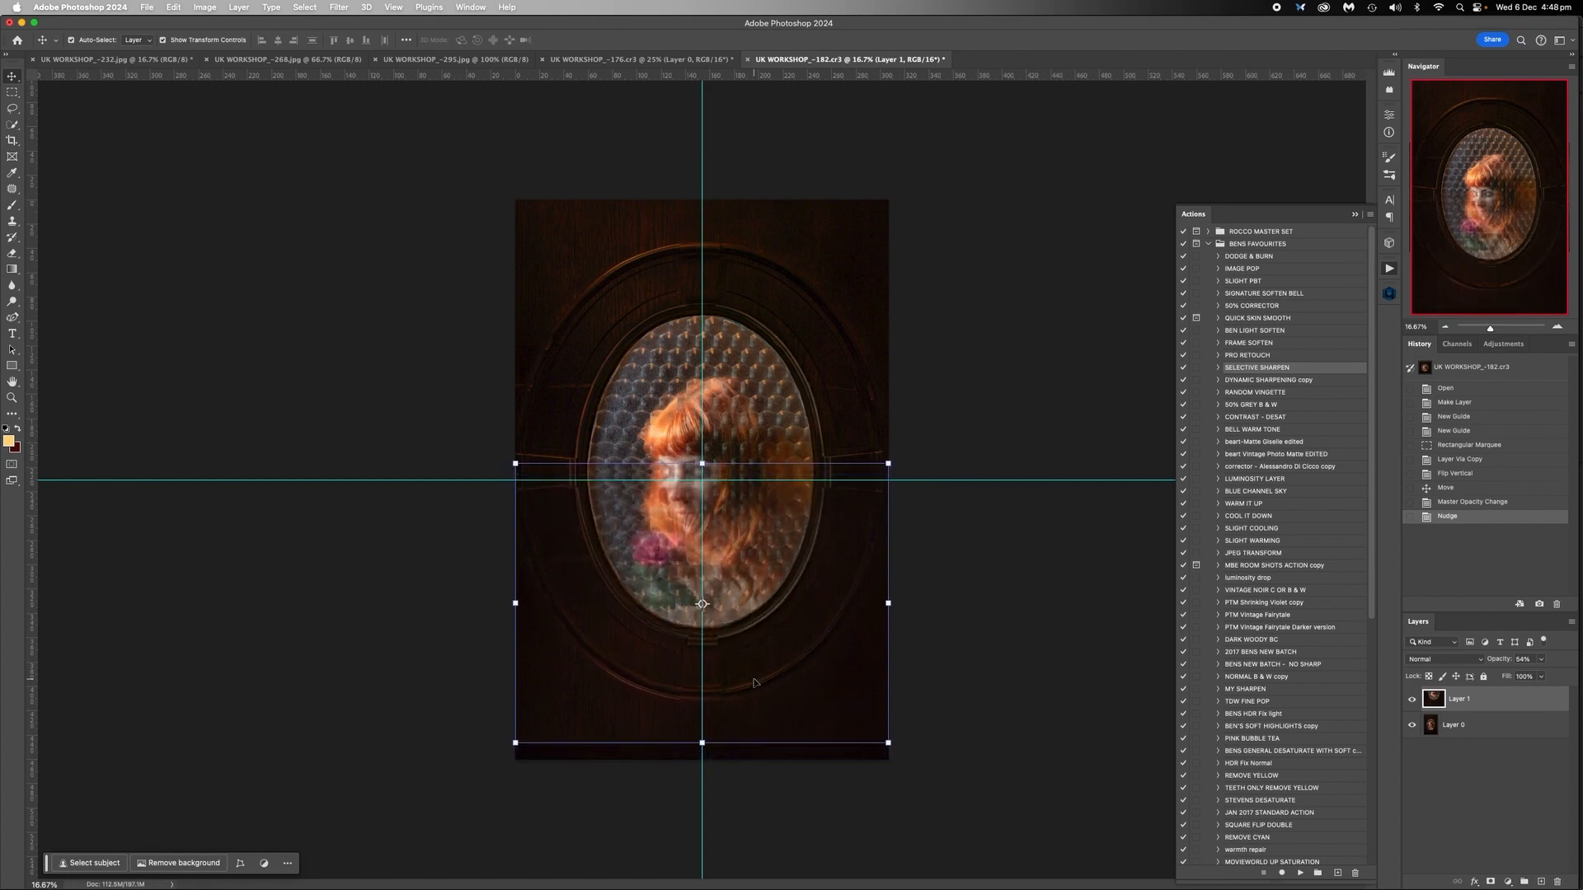
pyautogui.hotkey('shift', 'Up')
pyautogui.hotkey('shift', 'Up')
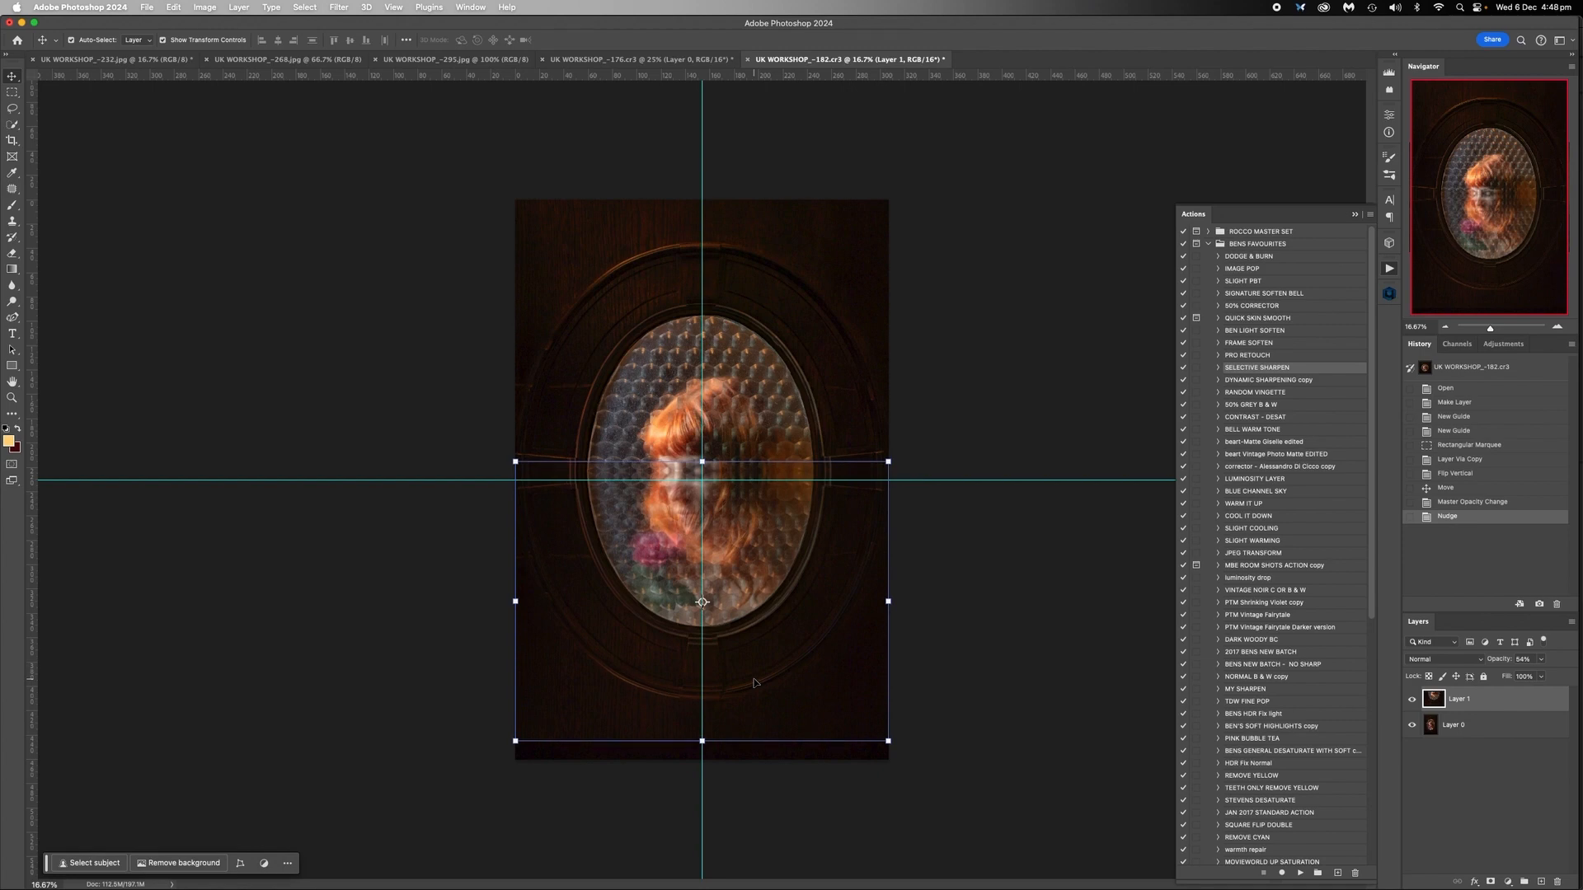
pyautogui.hotkey('shift', 'Down')
pyautogui.click(1027, 618)
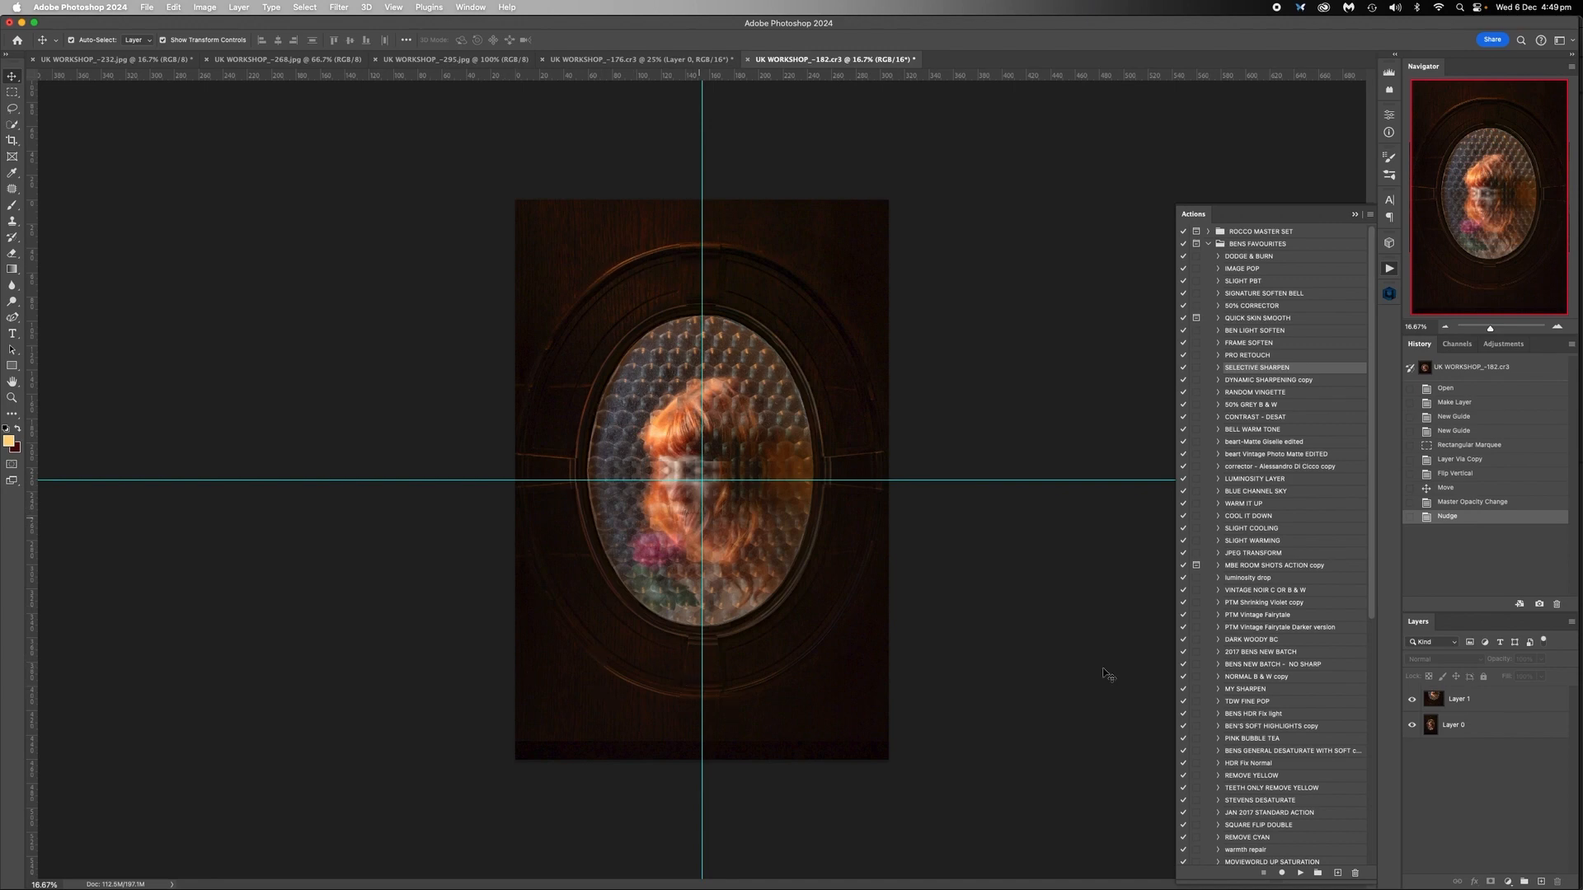
# Restore Layer 1 to 100% opacity and add a white layer mask to it
pyautogui.click(1475, 699)
pyautogui.click(1541, 660)
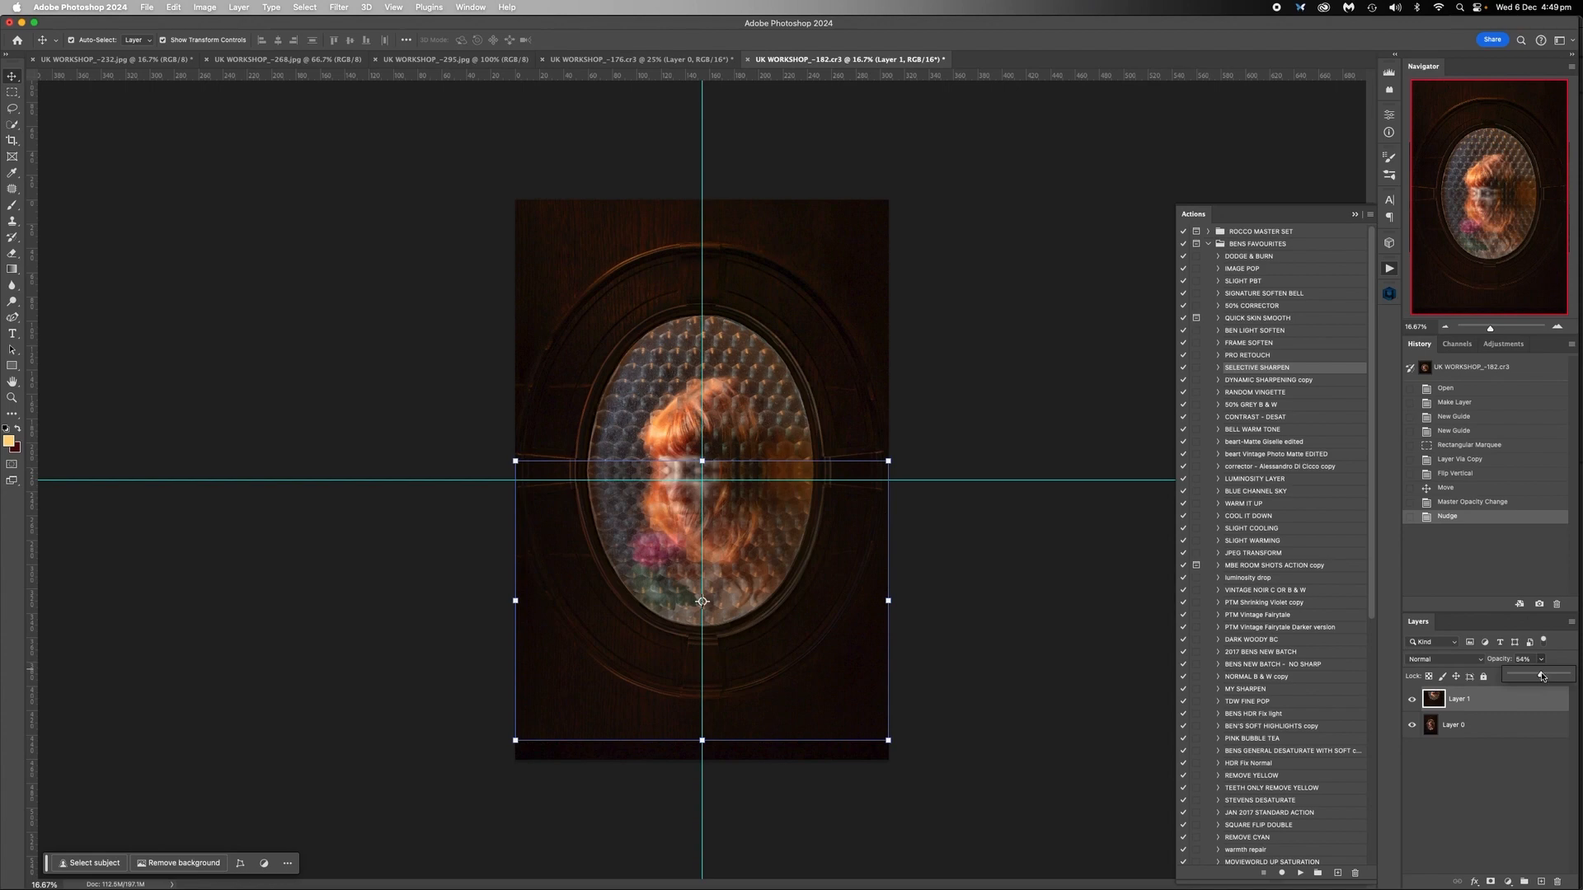
pyautogui.moveTo(1541, 677); pyautogui.dragTo(1579, 677)
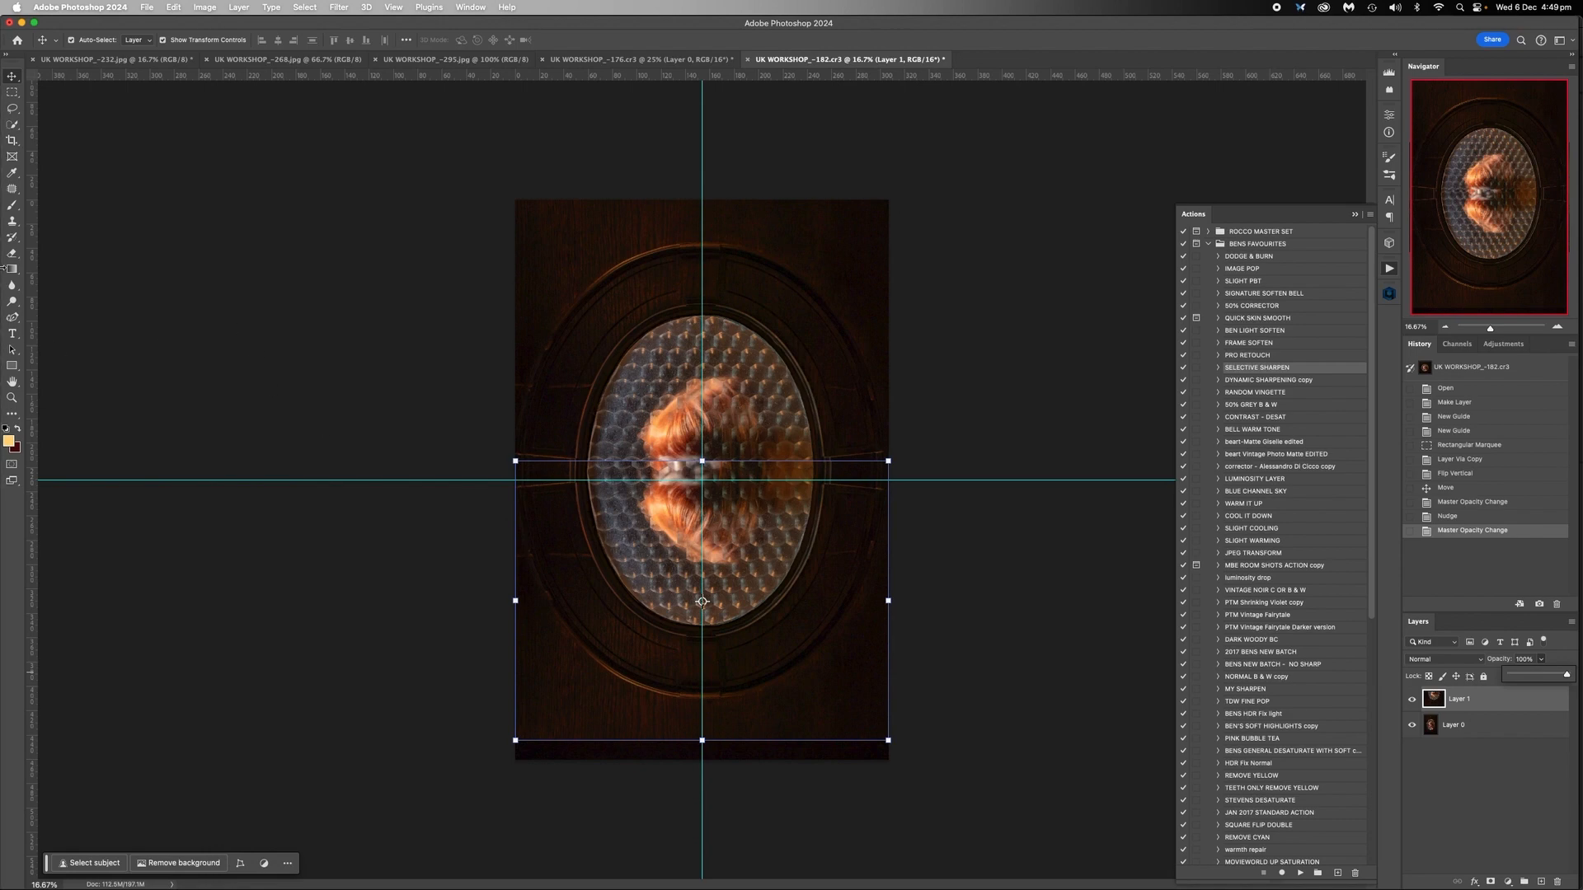
pyautogui.click(1491, 880)
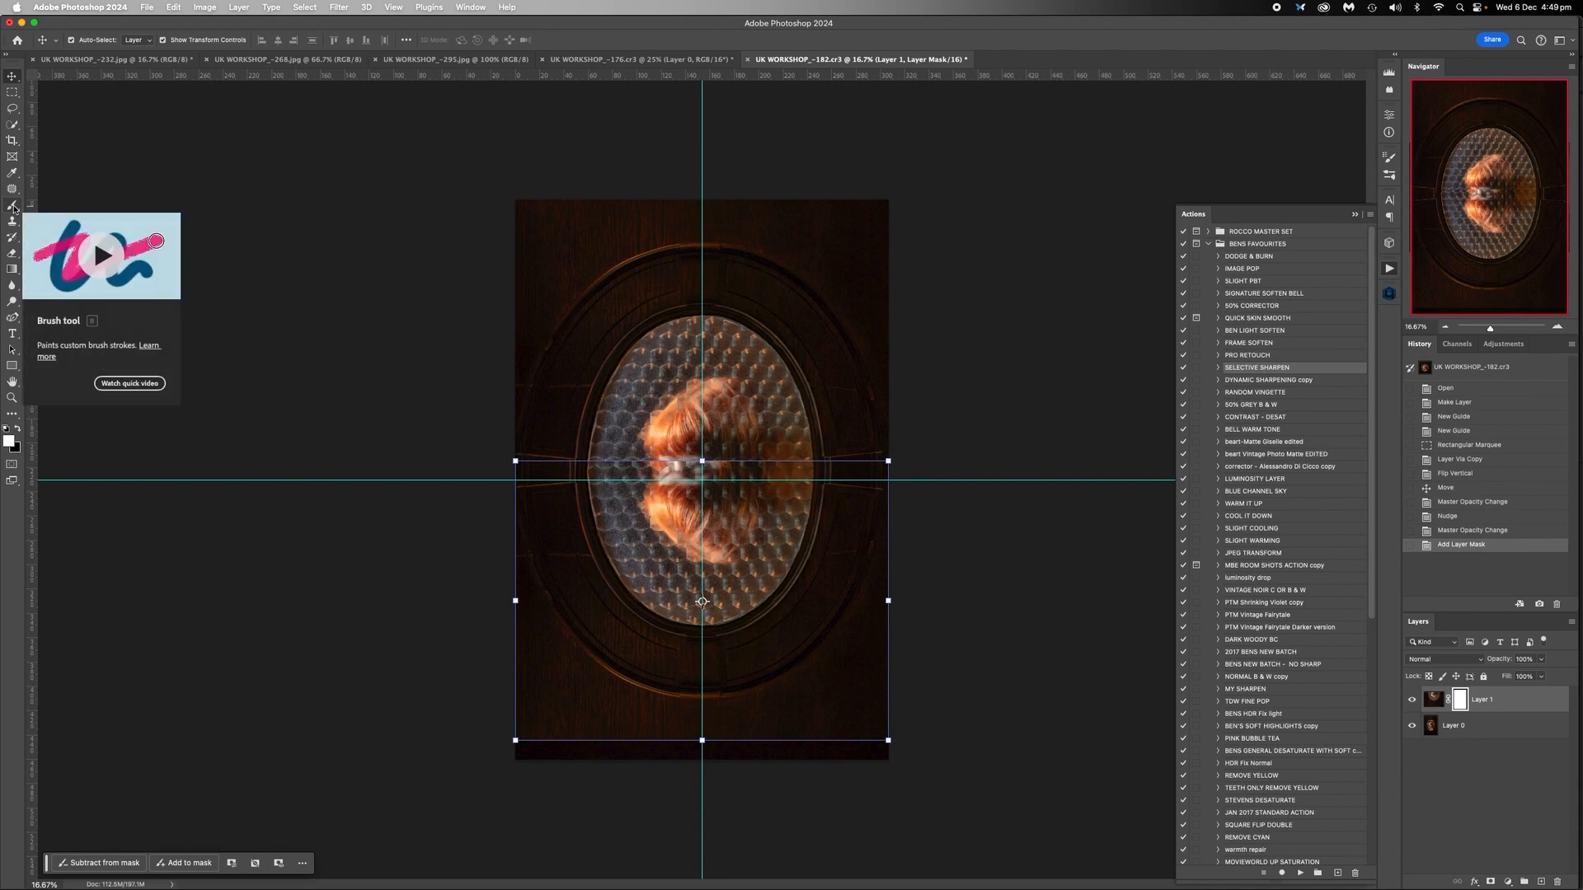
# Set up the Brush tool with black as the foreground colour, Normal mode and 100% opacity
pyautogui.click(13, 207)
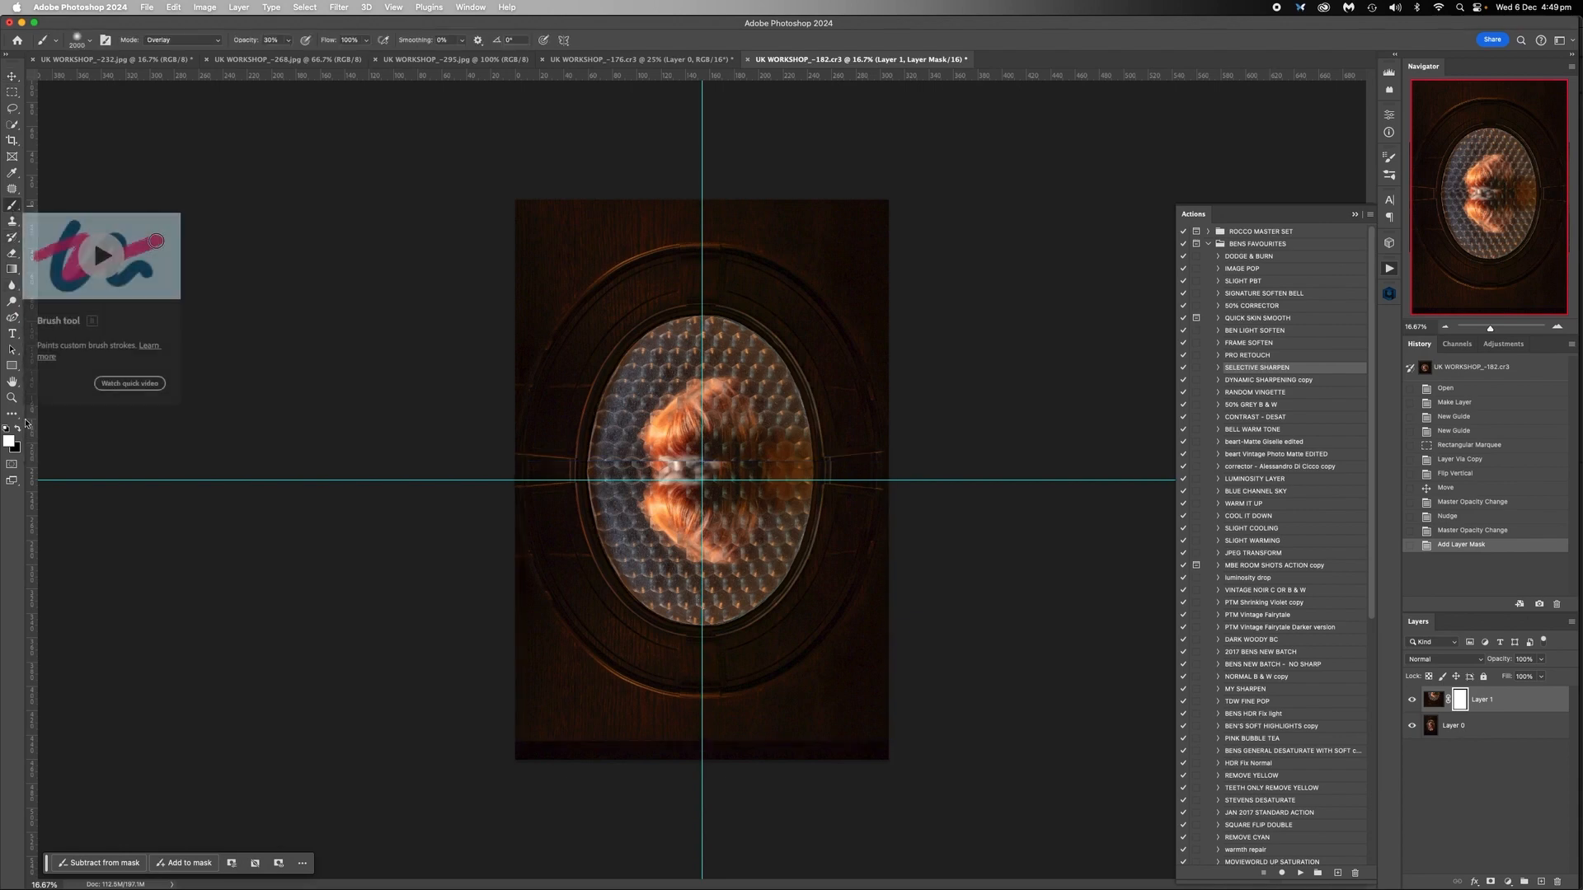
pyautogui.press('x')
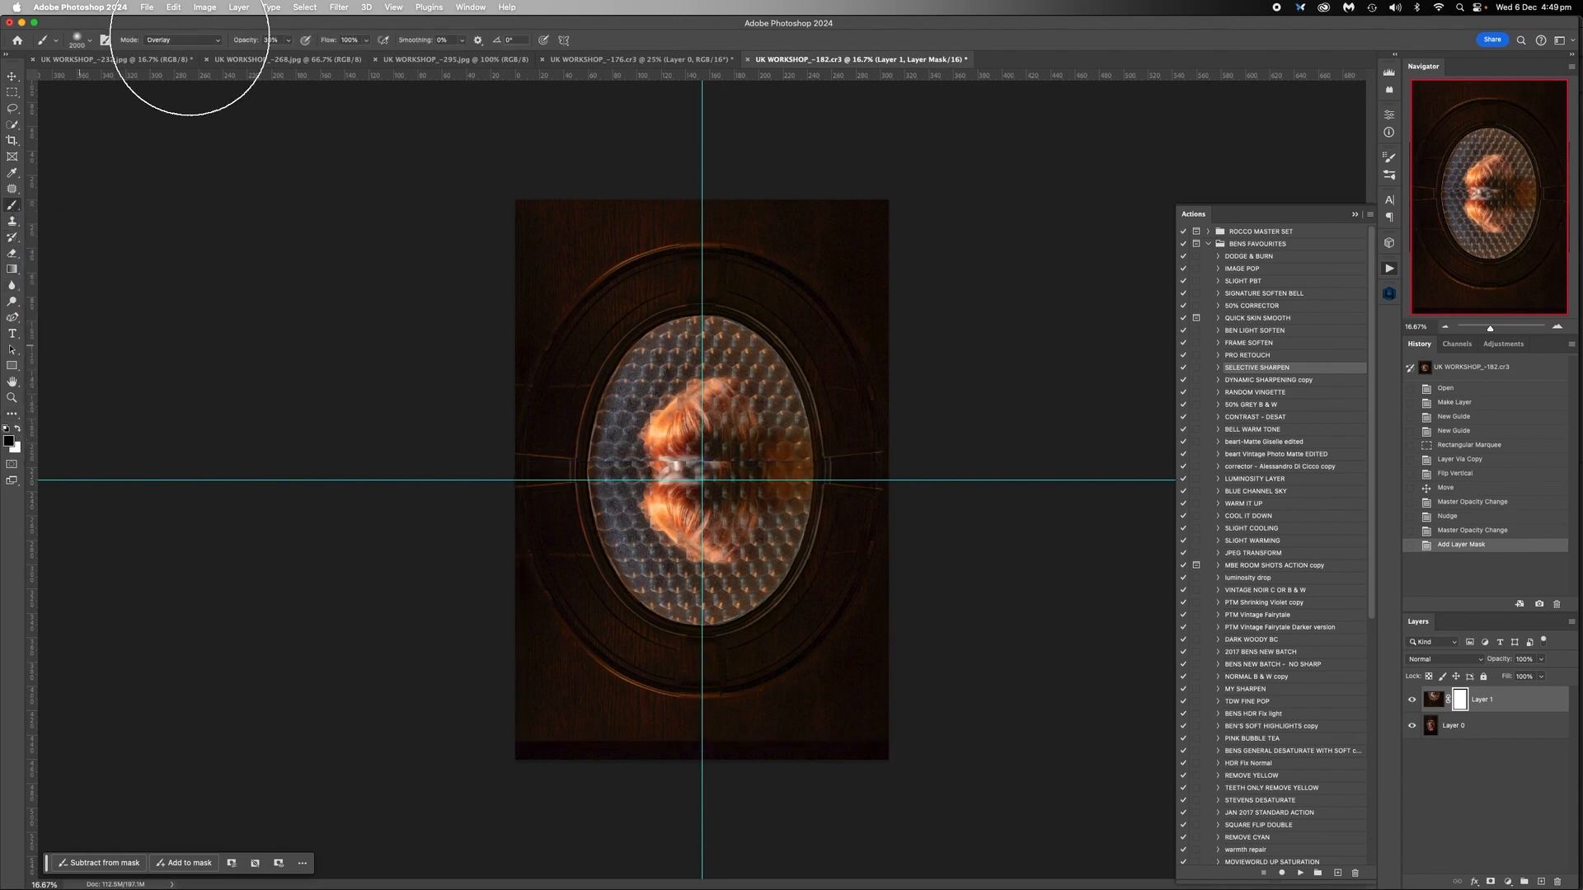
pyautogui.click(218, 40)
pyautogui.click(159, 14)
pyautogui.click(290, 44)
pyautogui.moveTo(283, 54); pyautogui.dragTo(363, 53)
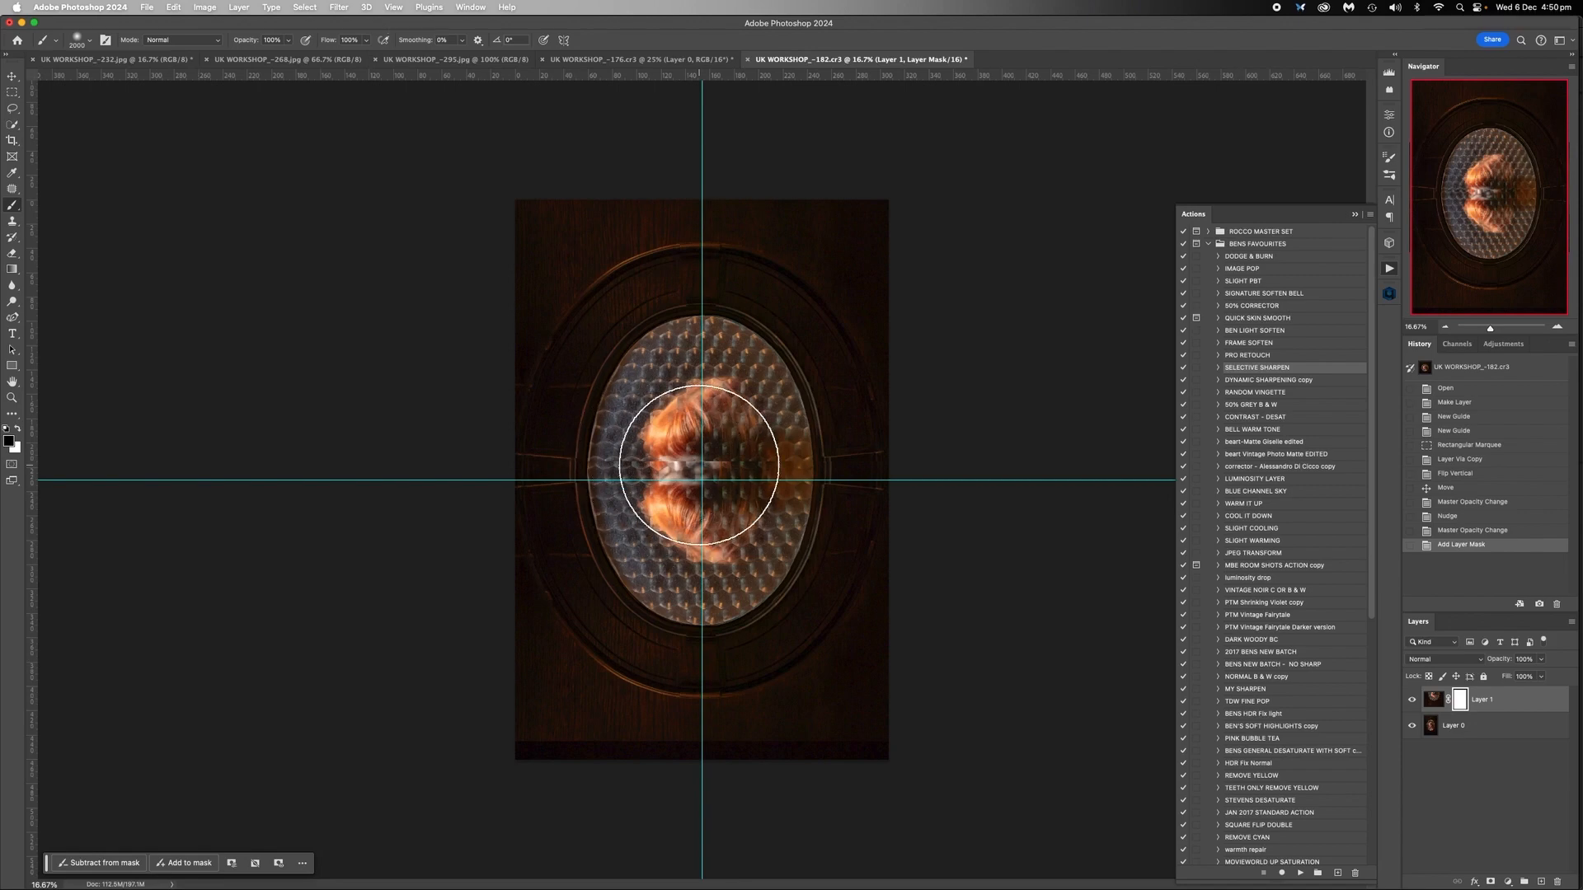
# Reduce the brush to 500 pixels and paint black on Layer 1's mask over the woman's face
pyautogui.press('[')
pyautogui.press('[')
pyautogui.press('[')
pyautogui.press('[')
pyautogui.press('[')
pyautogui.press('[')
pyautogui.press('[')
pyautogui.press('[')
pyautogui.press('[')
pyautogui.press('[')
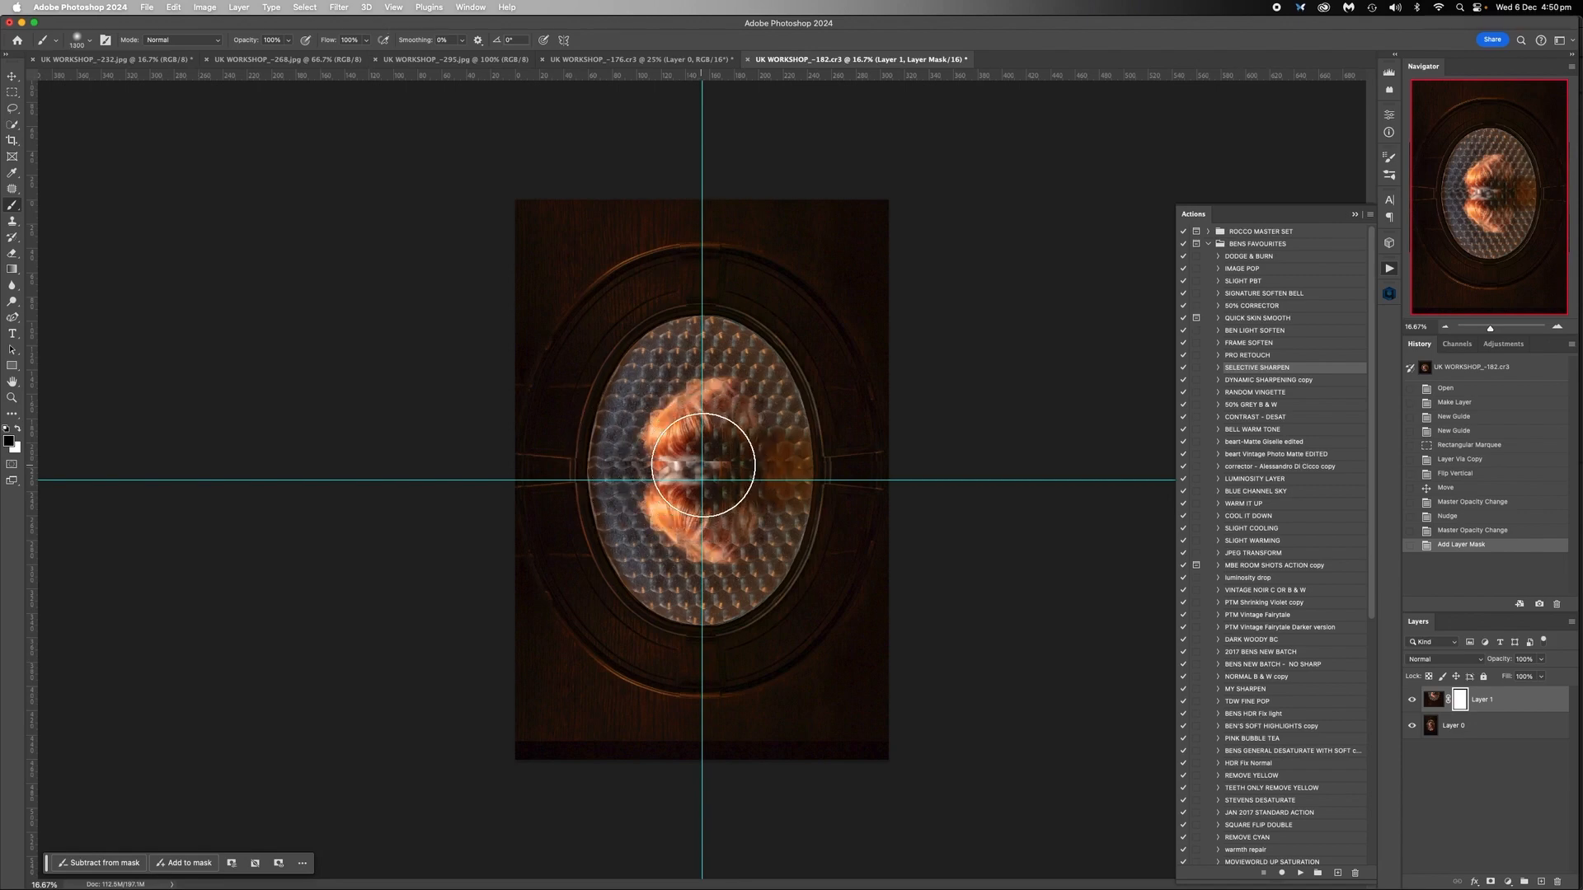
pyautogui.press('[')
pyautogui.press('[')
pyautogui.press('[')
pyautogui.press('[')
pyautogui.press('[')
pyautogui.moveTo(655, 467)
pyautogui.mouseDown()
pyautogui.moveTo(742, 503)
pyautogui.moveTo(684, 474)
pyautogui.moveTo(716, 508)
pyautogui.moveTo(664, 536)
pyautogui.mouseUp()
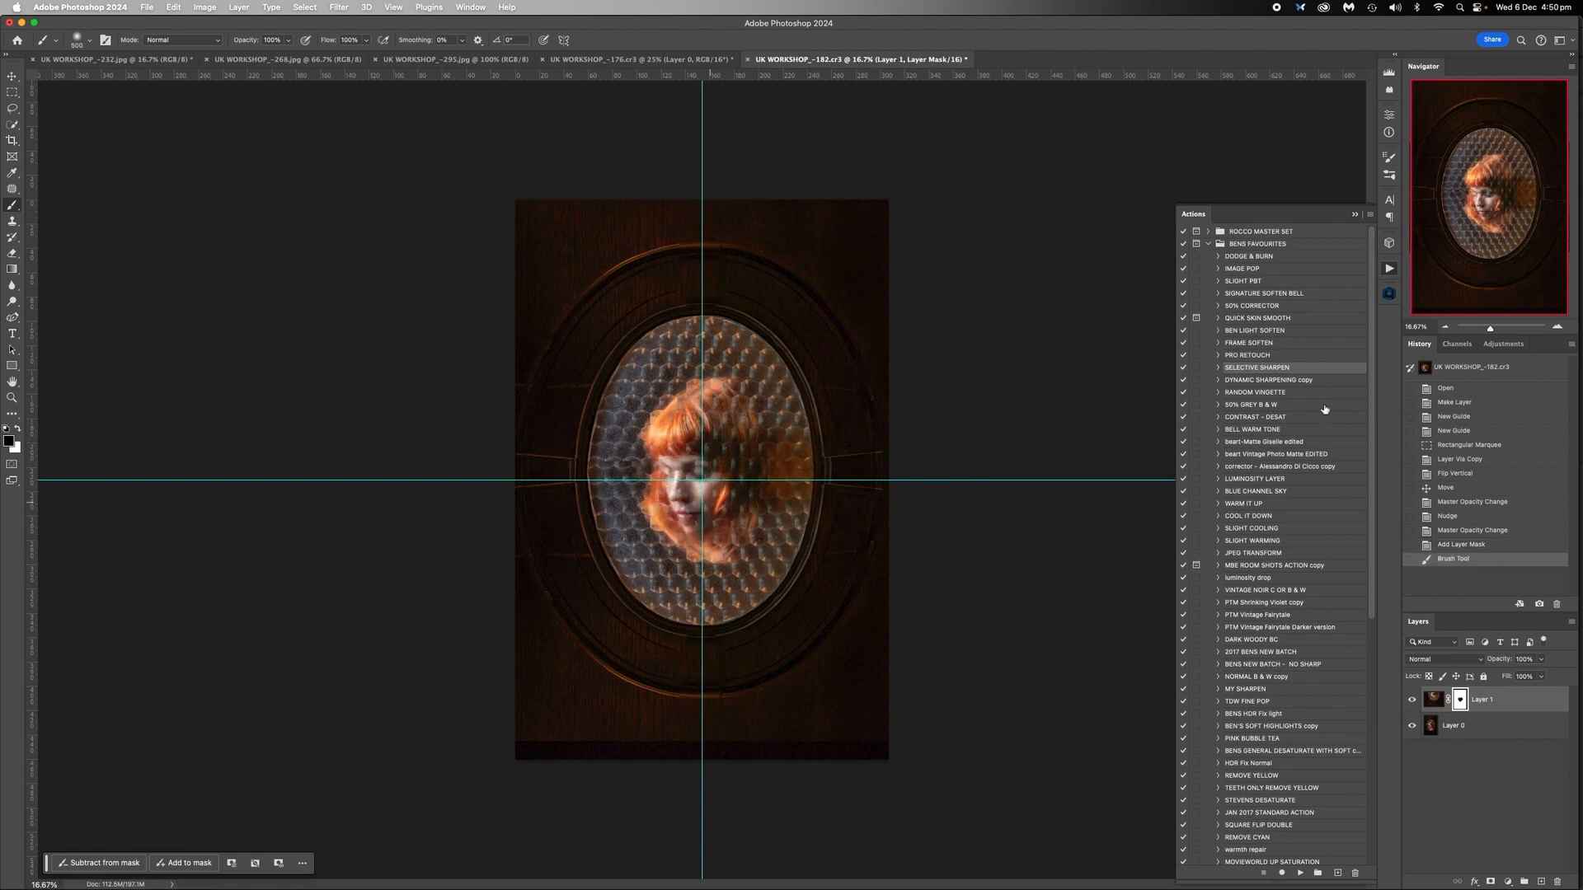
# Paint the rest of the glass oval black on the mask with a 400-pixel brush to reveal the hair, flower and shoulders
pyautogui.click(1558, 327)
pyautogui.click(1558, 326)
pyautogui.press('[')
pyautogui.press('[')
pyautogui.press('[')
pyautogui.press('[')
pyautogui.press('[')
pyautogui.press('[')
pyautogui.moveTo(614, 449)
pyautogui.mouseDown()
pyautogui.moveTo(592, 408)
pyautogui.moveTo(588, 495)
pyautogui.moveTo(576, 427)
pyautogui.moveTo(560, 499)
pyautogui.moveTo(564, 357)
pyautogui.moveTo(540, 425)
pyautogui.moveTo(491, 442)
pyautogui.mouseUp()
pyautogui.press('[')
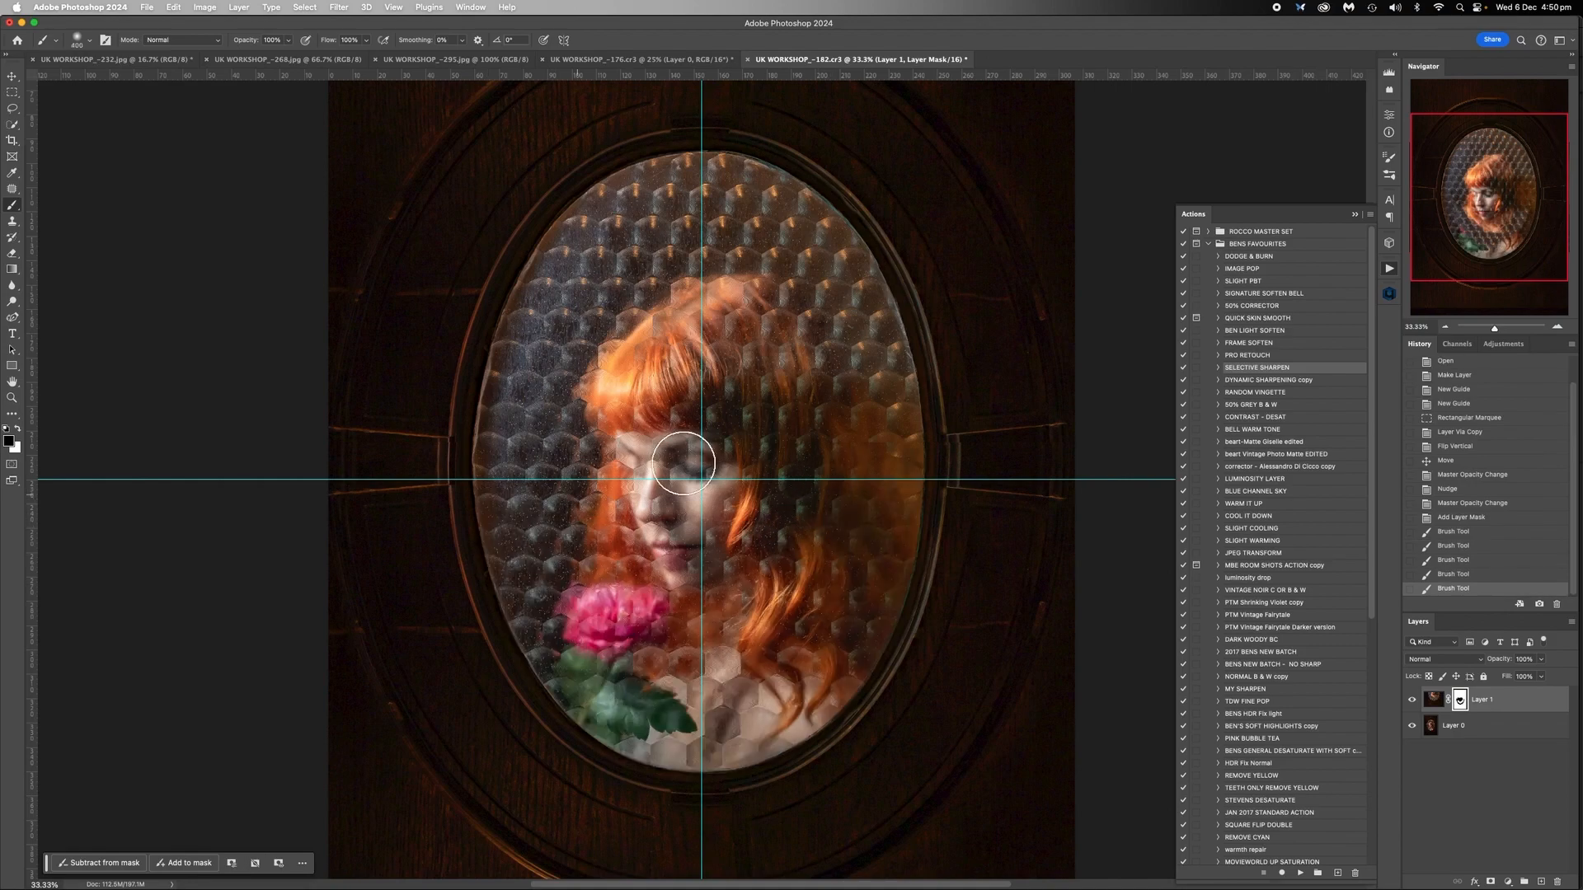
pyautogui.moveTo(683, 463); pyautogui.dragTo(711, 498)
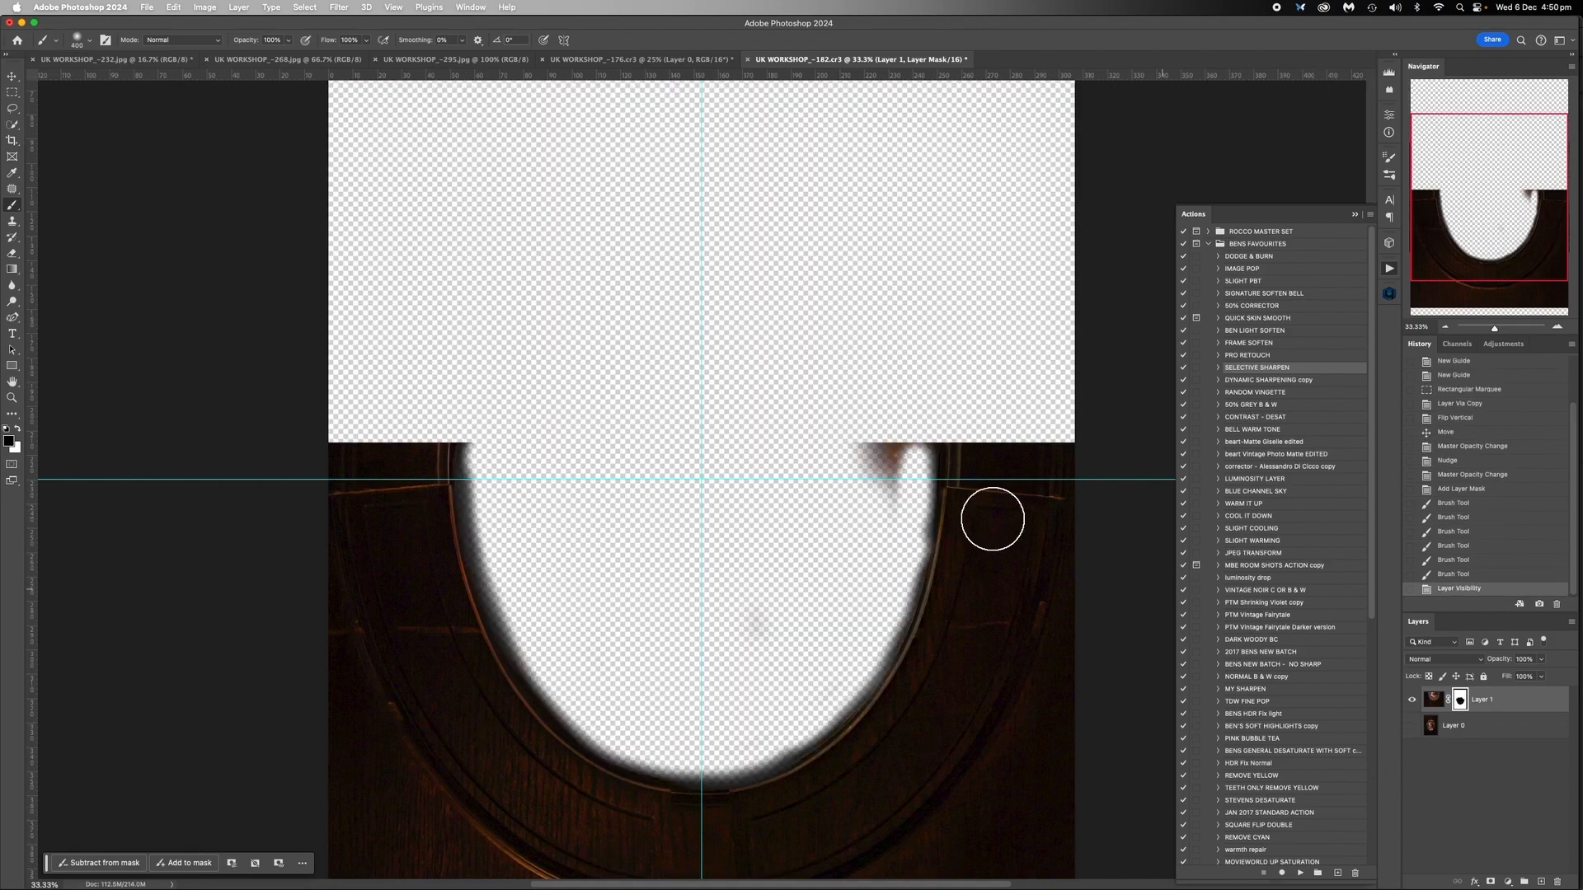
# Hide Layer 0 and paint out the leftover patches of Layer 1 inside the oval on its mask
pyautogui.press('[')
pyautogui.press('[')
pyautogui.press('[')
pyautogui.press('[')
pyautogui.press('[')
pyautogui.moveTo(858, 470)
pyautogui.mouseDown()
pyautogui.moveTo(911, 466)
pyautogui.moveTo(929, 431)
pyautogui.moveTo(907, 592)
pyautogui.moveTo(749, 625)
pyautogui.mouseUp()
pyautogui.press('[')
pyautogui.press('[')
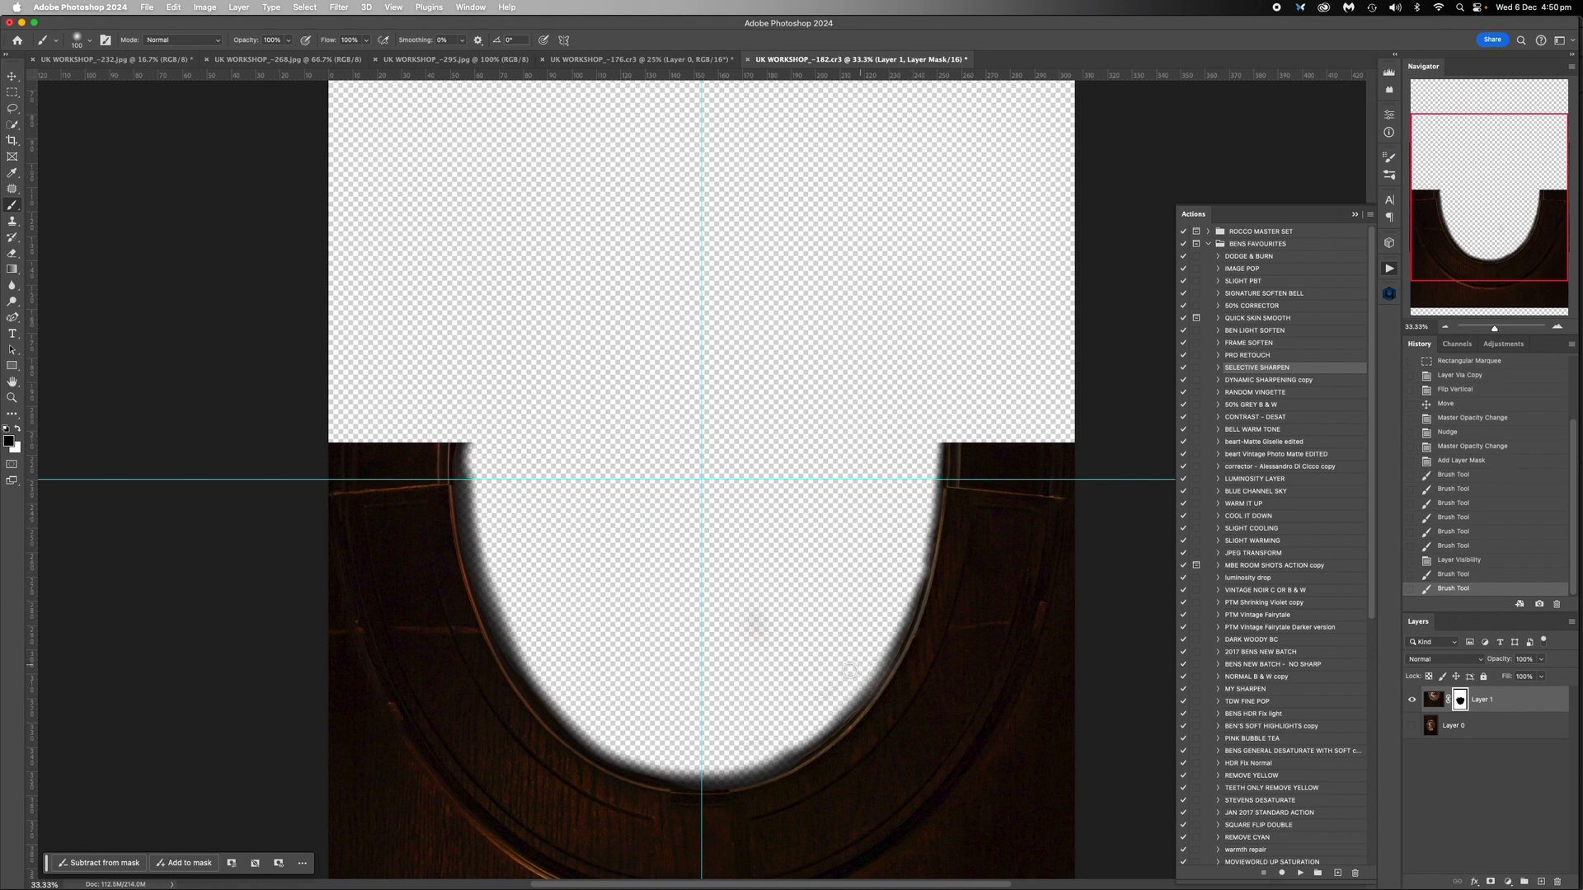
pyautogui.press(']')
pyautogui.press(']')
pyautogui.press(']')
pyautogui.press(']')
pyautogui.press(']')
pyautogui.press(']')
pyautogui.click(749, 642)
# Refine the mask along the oval's inner edge with a smaller black brush and show Layer 0 again
pyautogui.press('[')
pyautogui.press('[')
pyautogui.press('[')
pyautogui.press('[')
pyautogui.press('[')
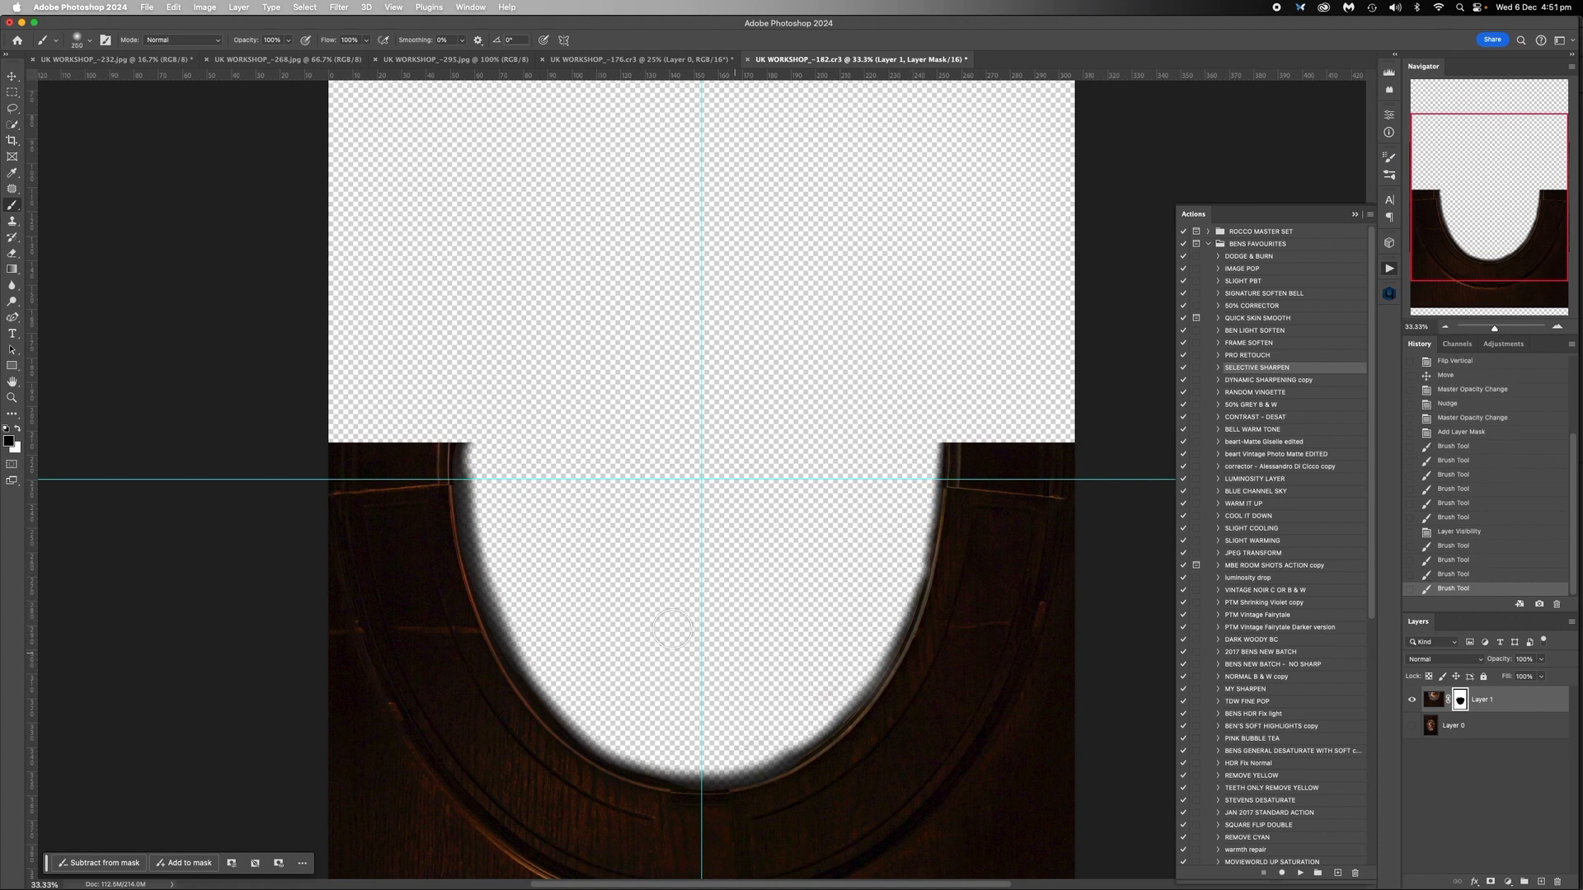
pyautogui.moveTo(472, 440)
pyautogui.mouseDown()
pyautogui.moveTo(470, 523)
pyautogui.moveTo(527, 663)
pyautogui.moveTo(561, 714)
pyautogui.moveTo(661, 763)
pyautogui.moveTo(764, 756)
pyautogui.moveTo(841, 700)
pyautogui.moveTo(901, 604)
pyautogui.moveTo(919, 494)
pyautogui.mouseUp()
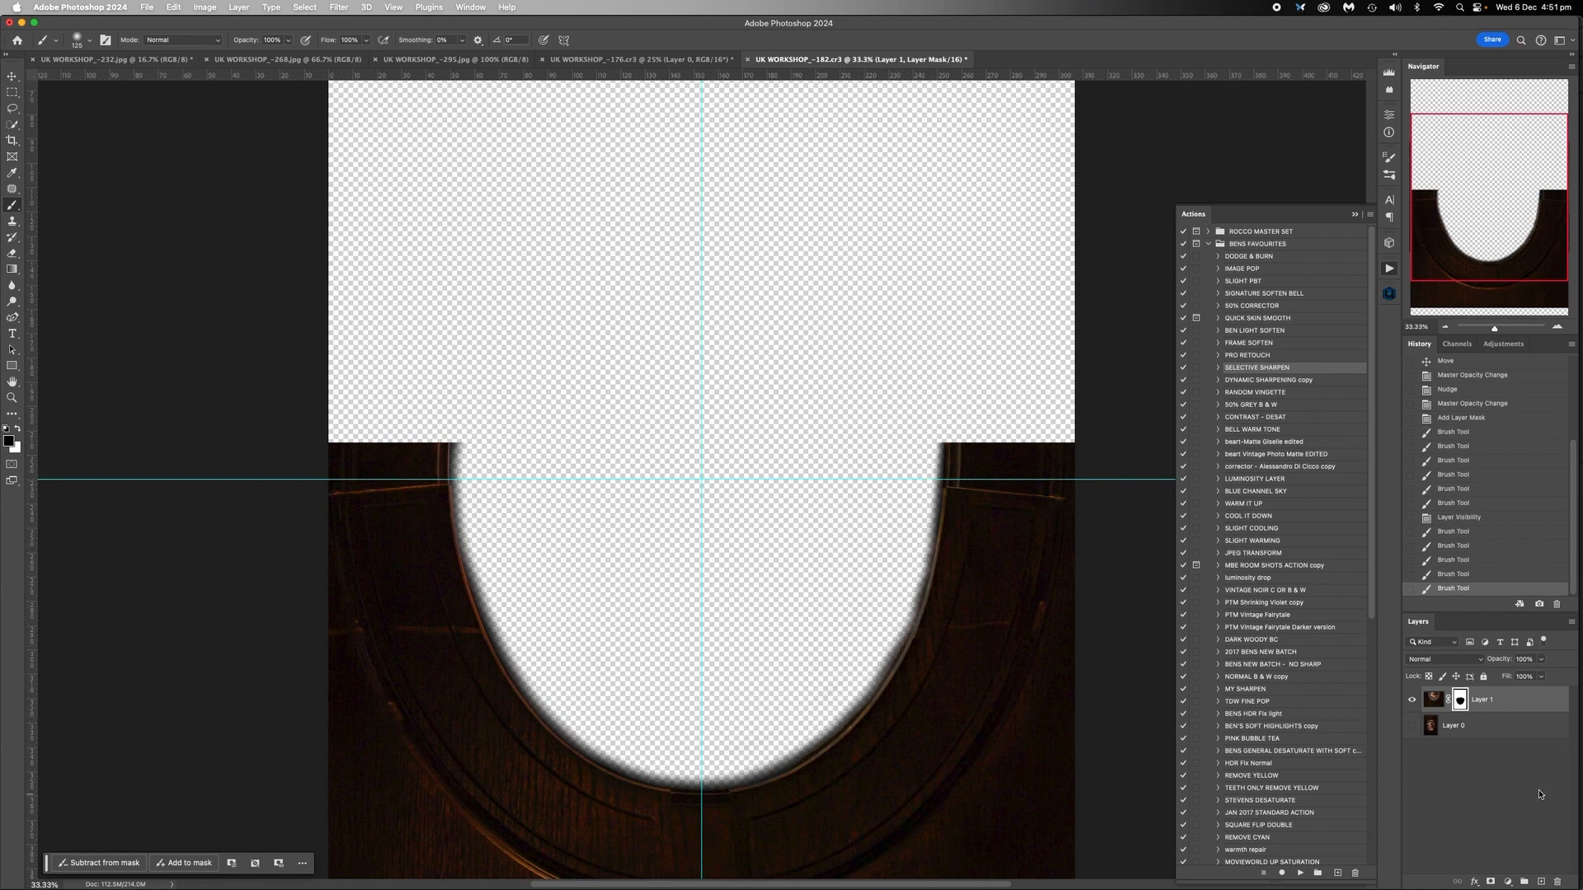
pyautogui.click(1413, 725)
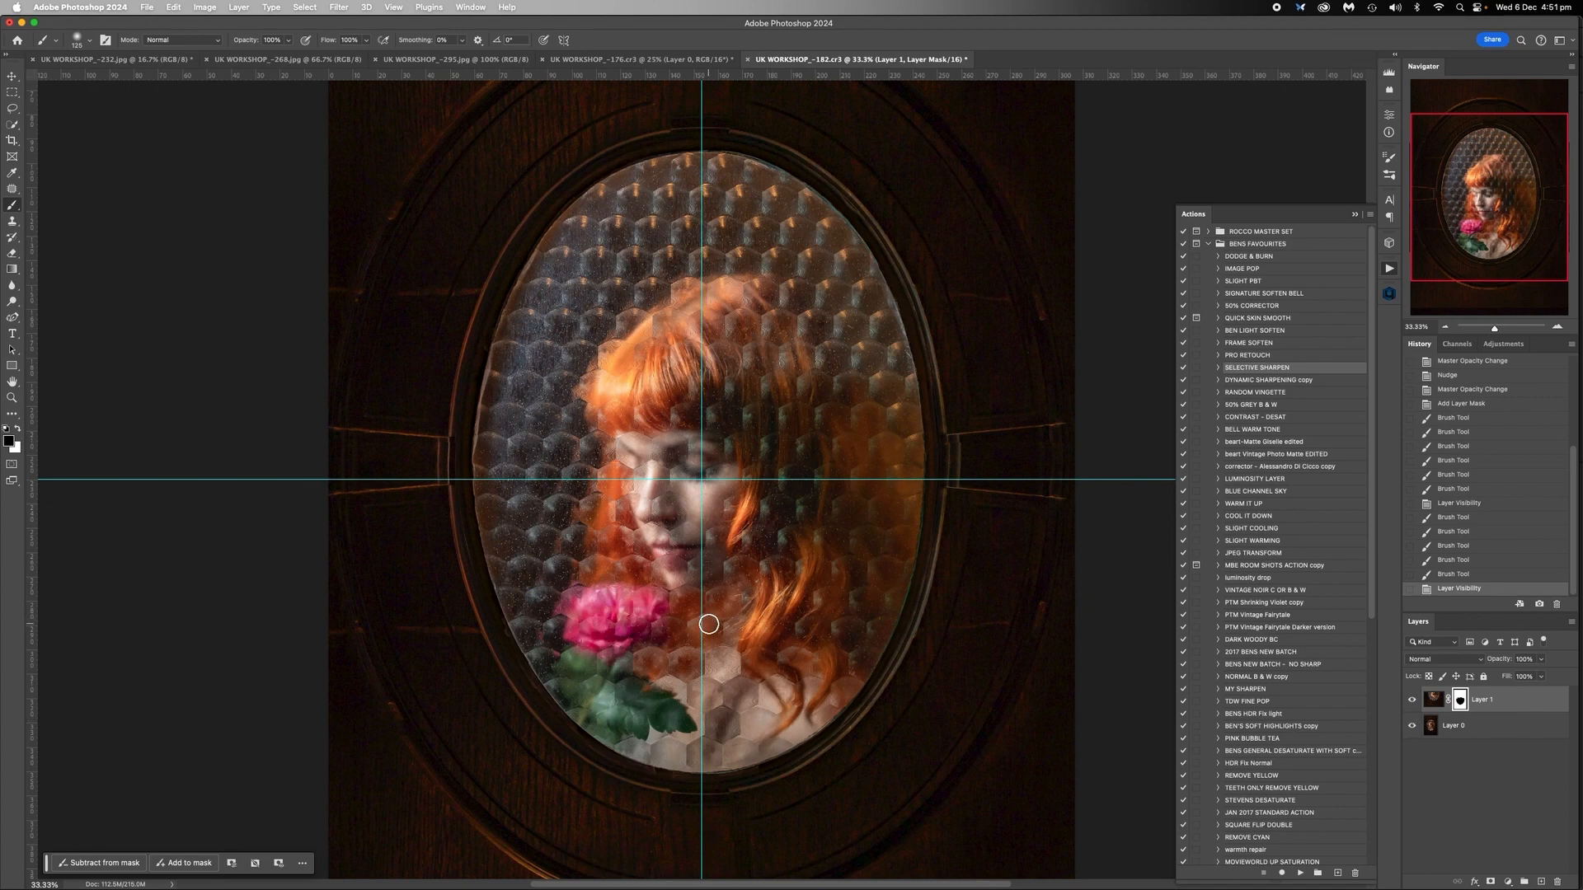
# Check the blended lower frame and flatten the image into a single background layer
pyautogui.scroll(-5, 697, 384)
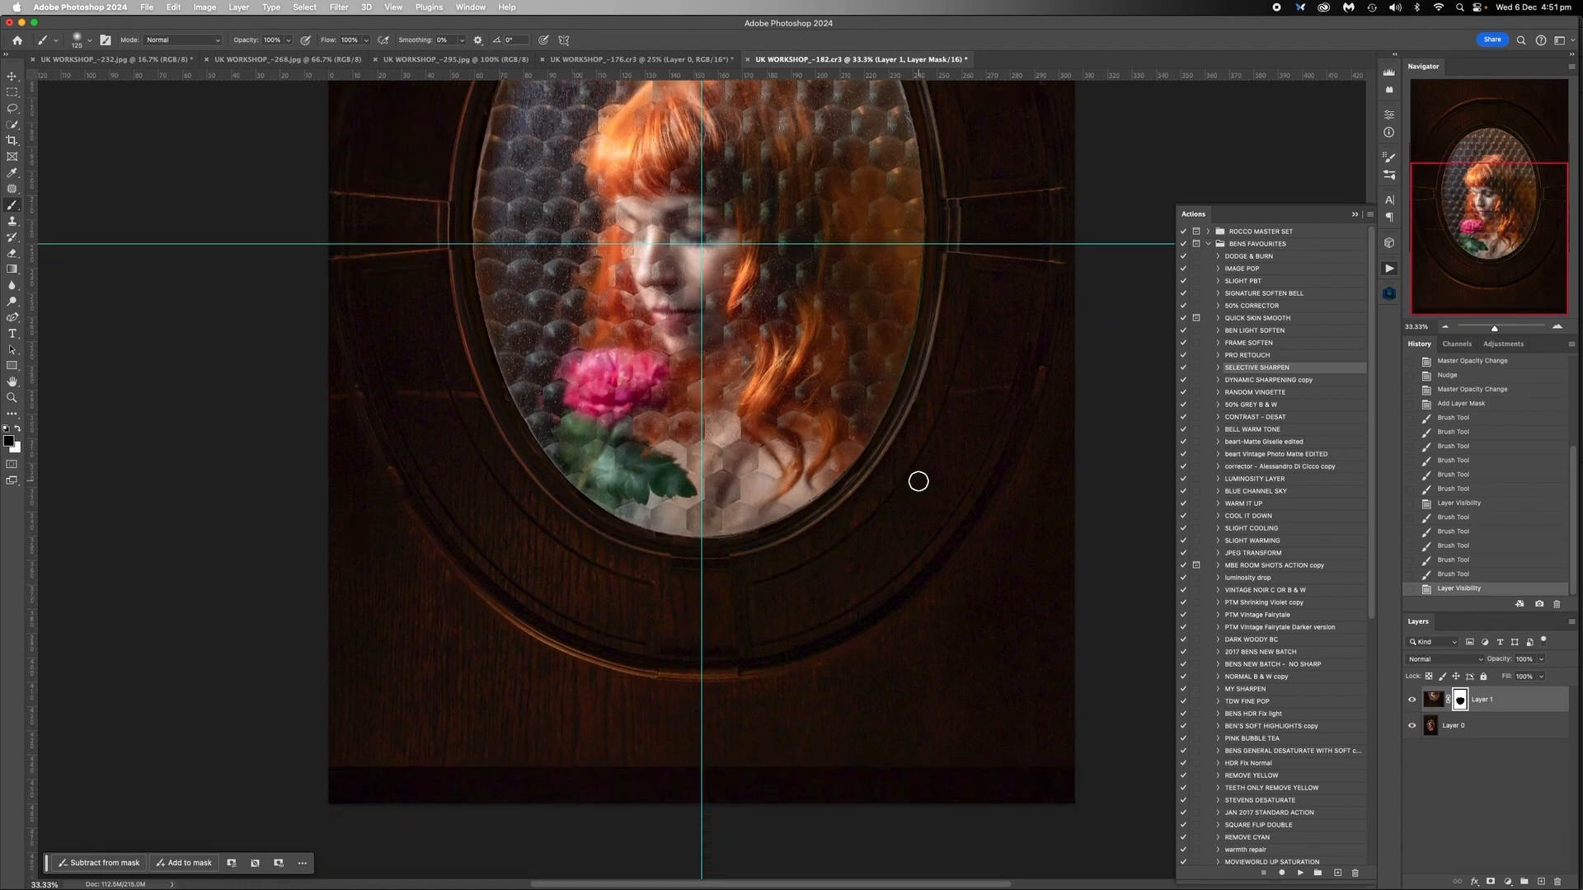
pyautogui.click(1447, 328)
pyautogui.click(1447, 328)
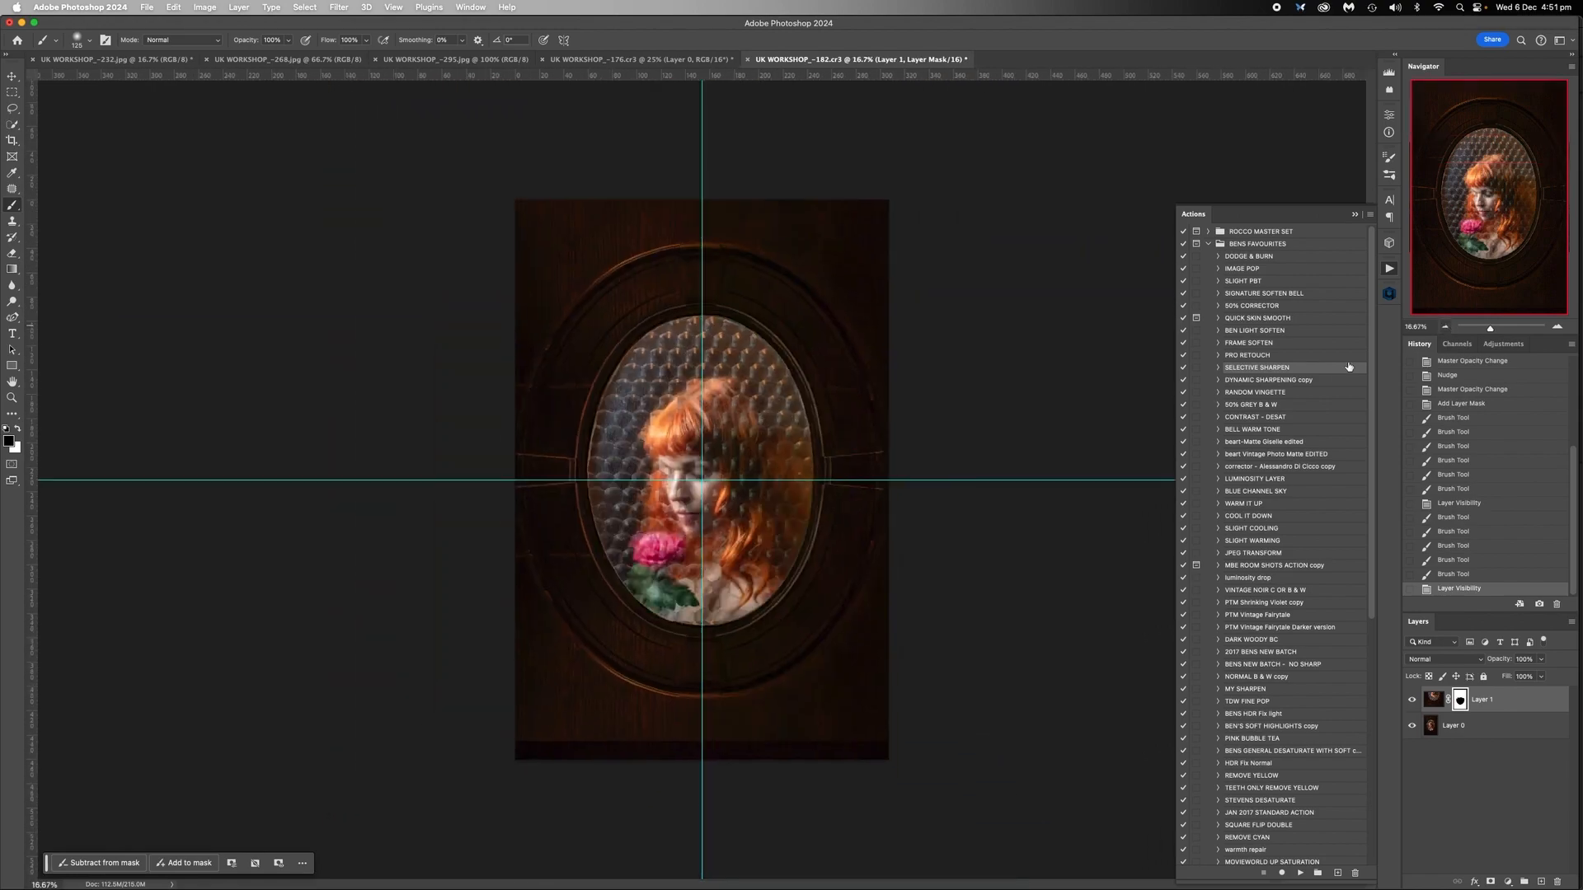
pyautogui.rightClick(1452, 726)
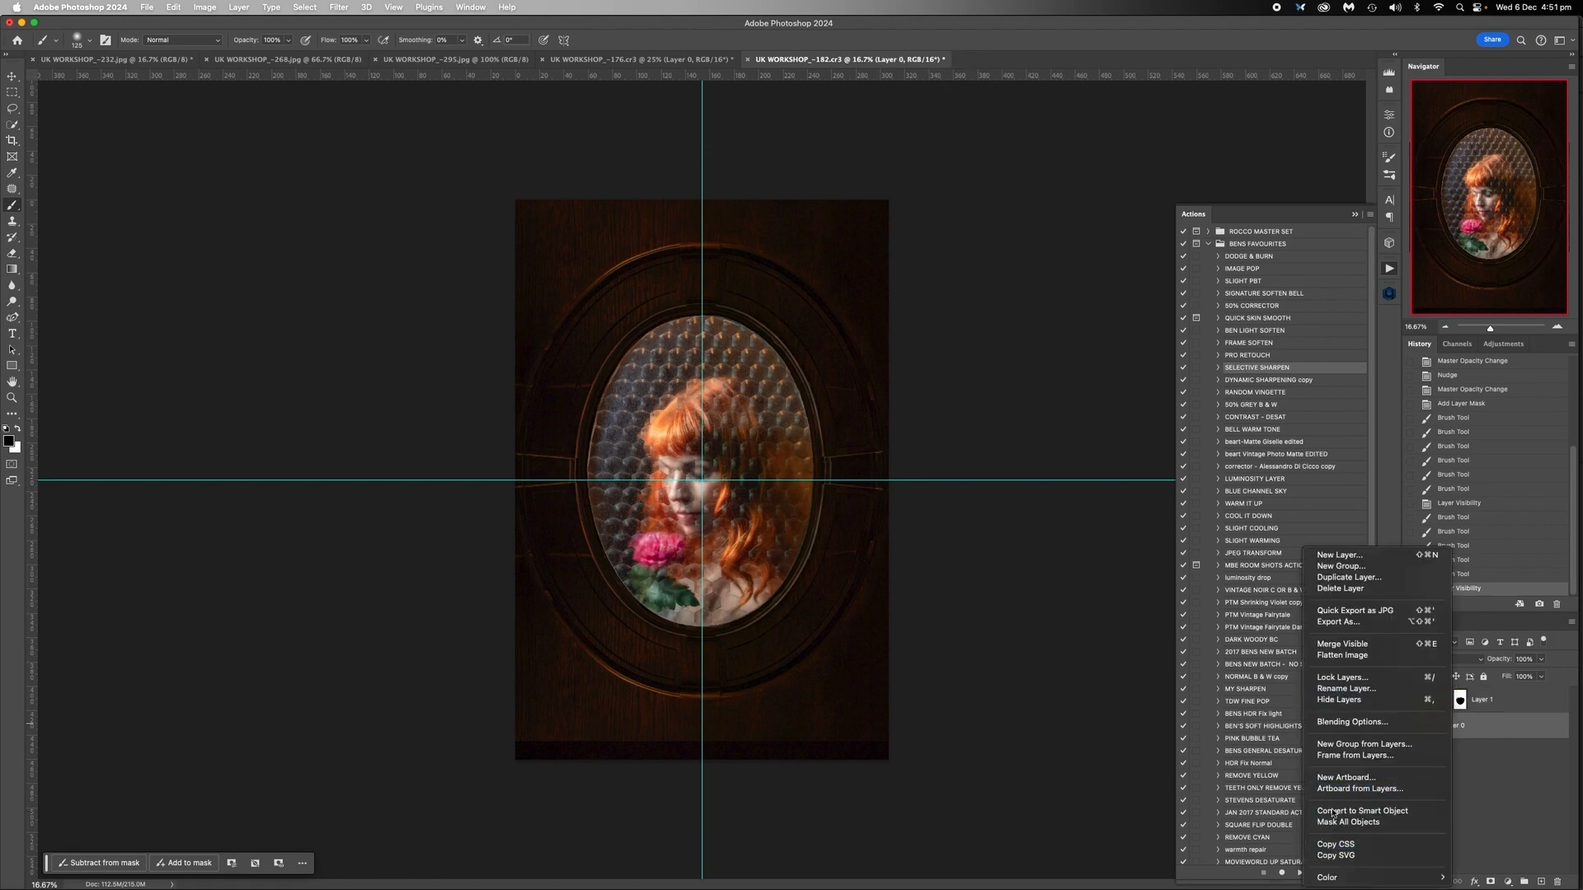
pyautogui.click(1374, 660)
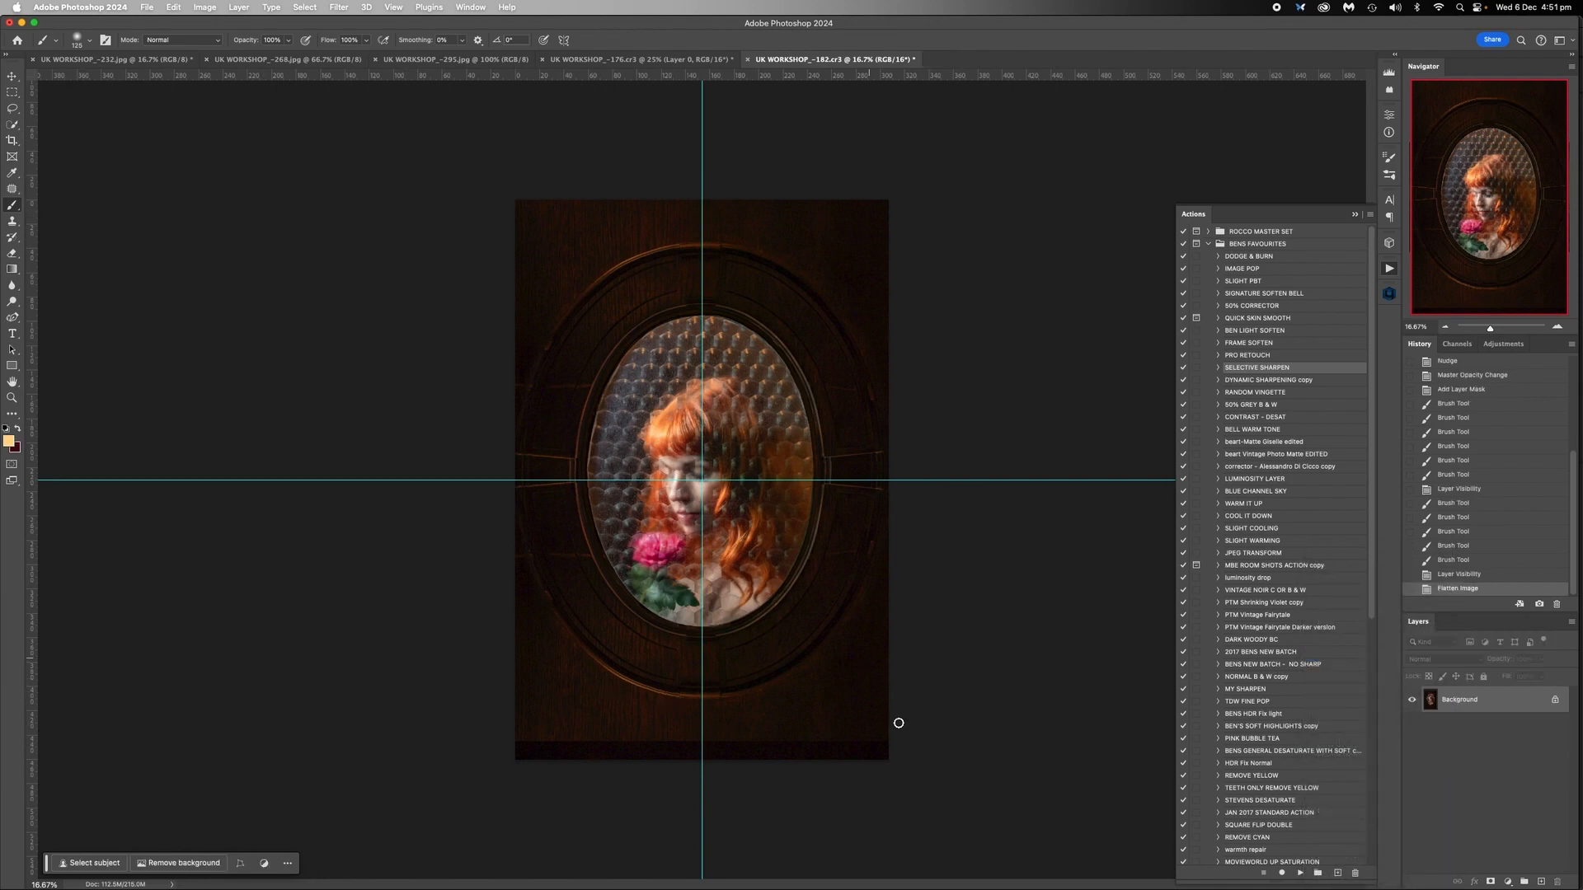
# Revert the flattening, try a free-ratio crop that removes the dark strip along the image's bottom edge, and undo the crop
pyautogui.click(1453, 574)
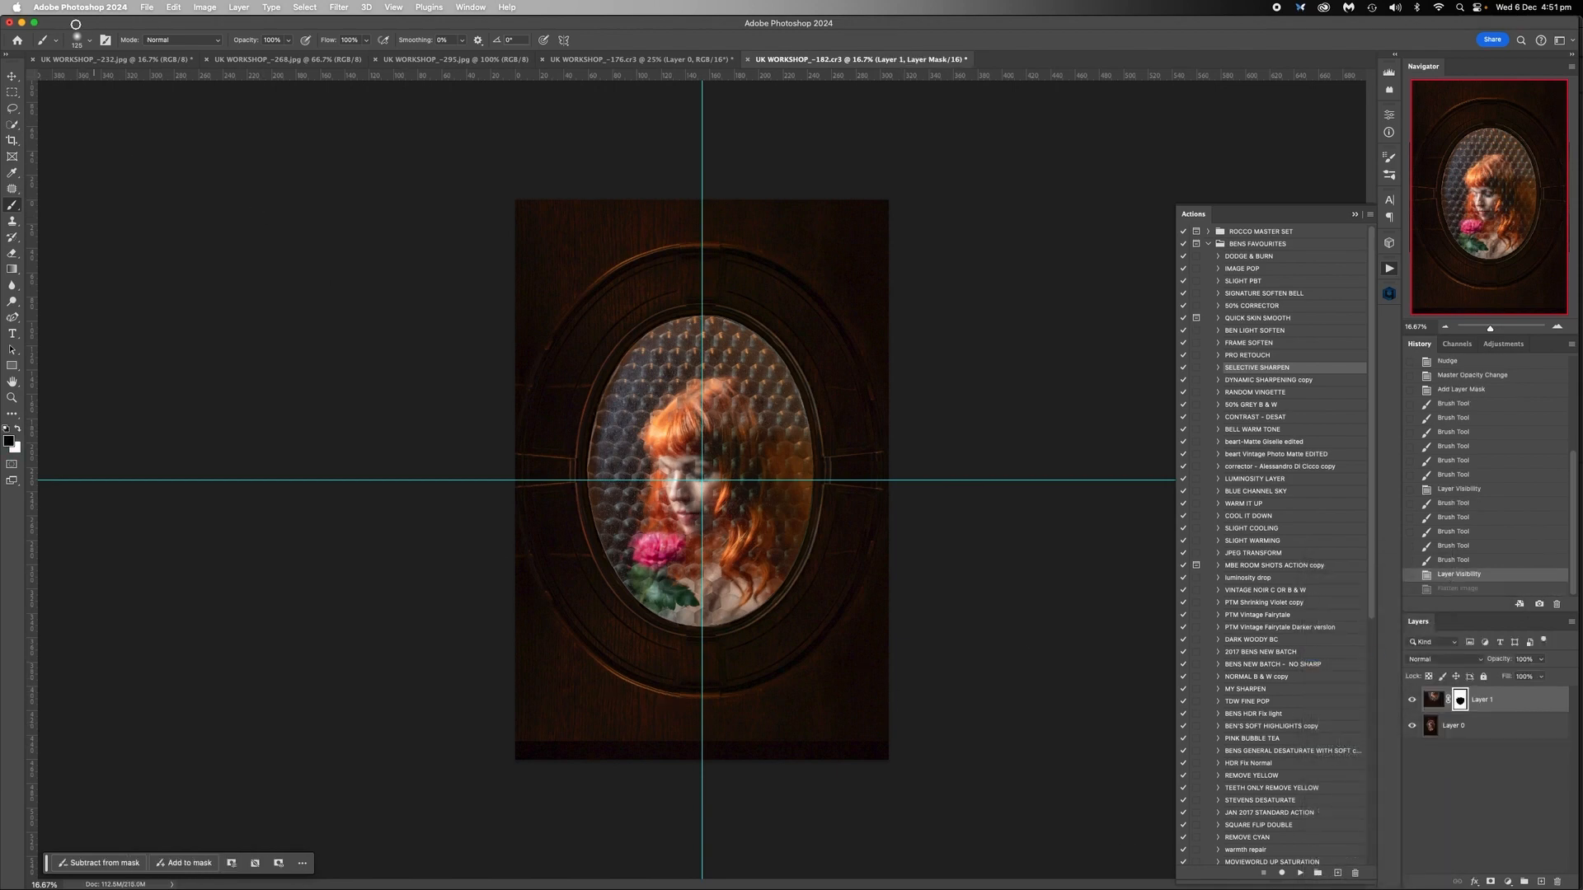
pyautogui.click(13, 140)
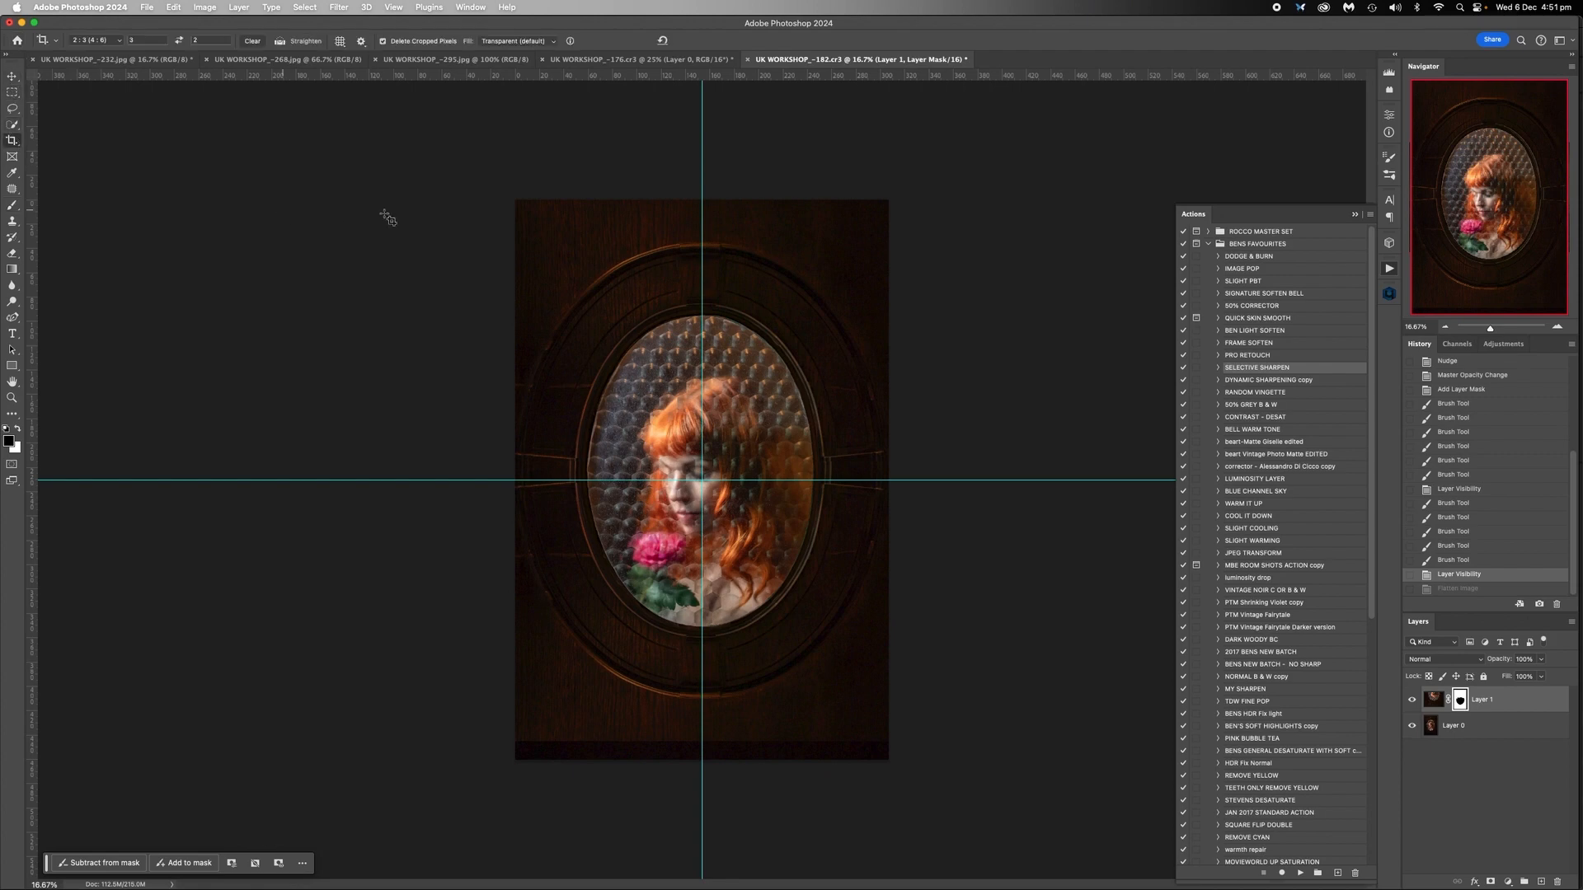
pyautogui.moveTo(515, 201); pyautogui.dragTo(937, 689)
pyautogui.rightClick(764, 363)
pyautogui.click(642, 462)
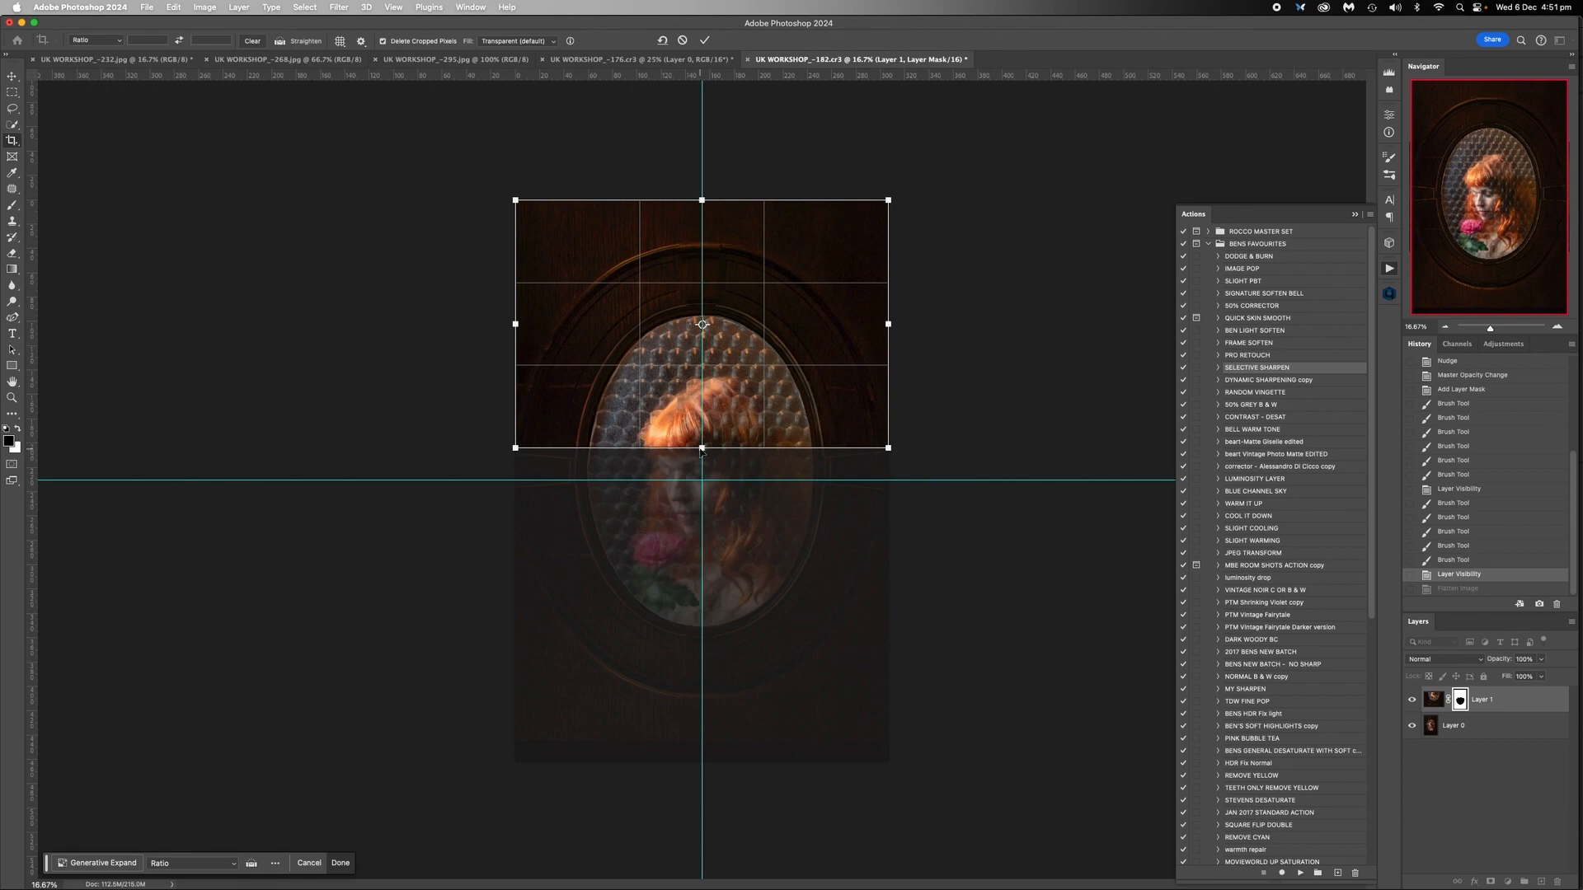
pyautogui.moveTo(701, 450); pyautogui.dragTo(704, 741)
pyautogui.press('Return')
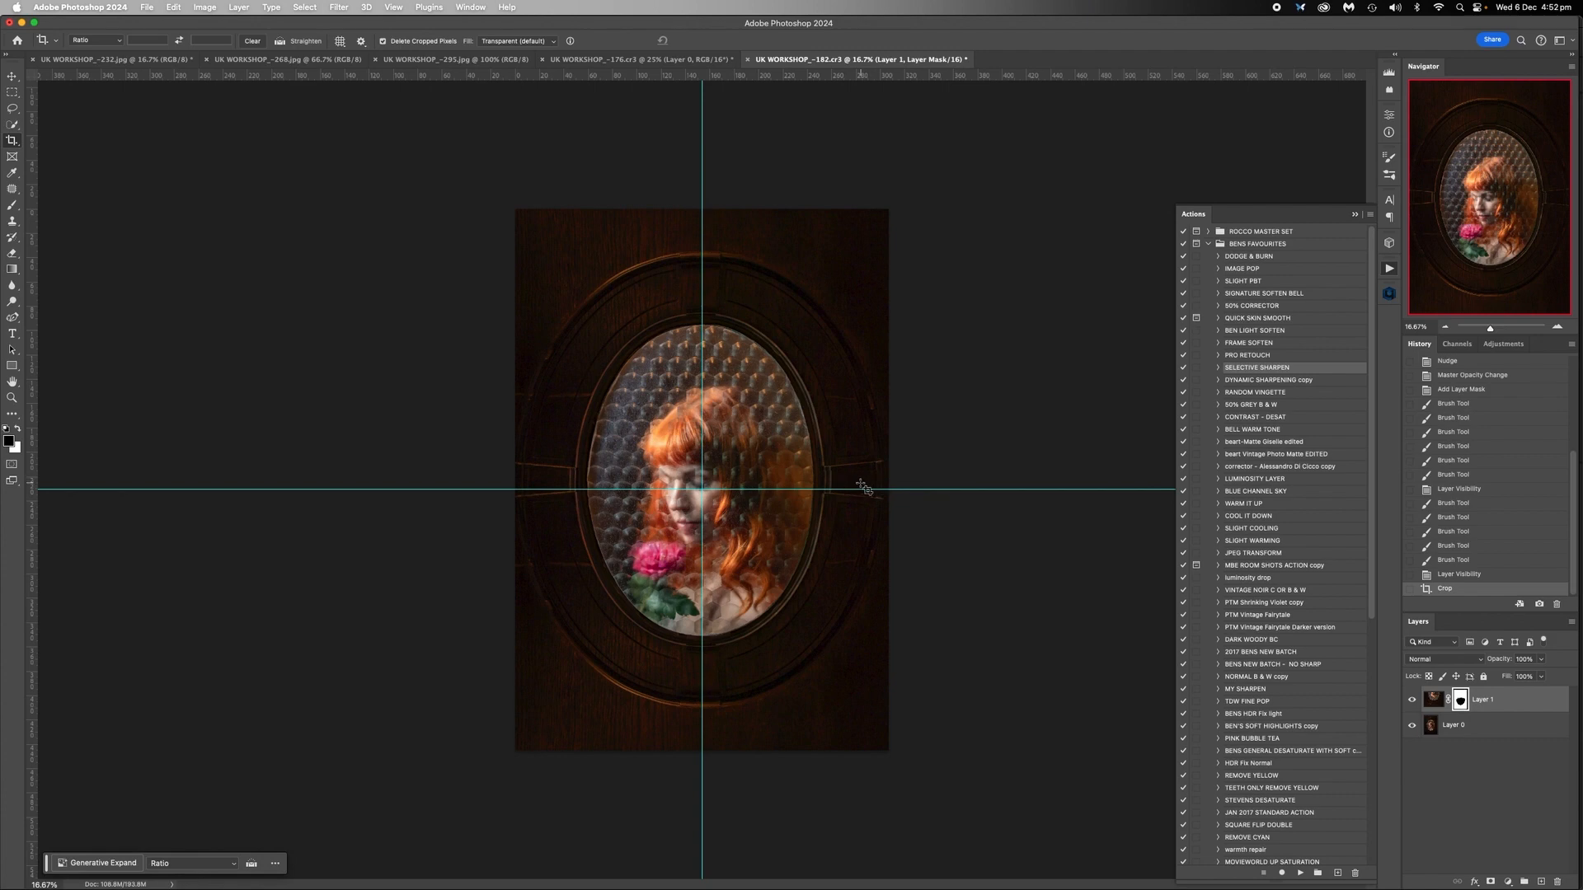
pyautogui.click(1462, 576)
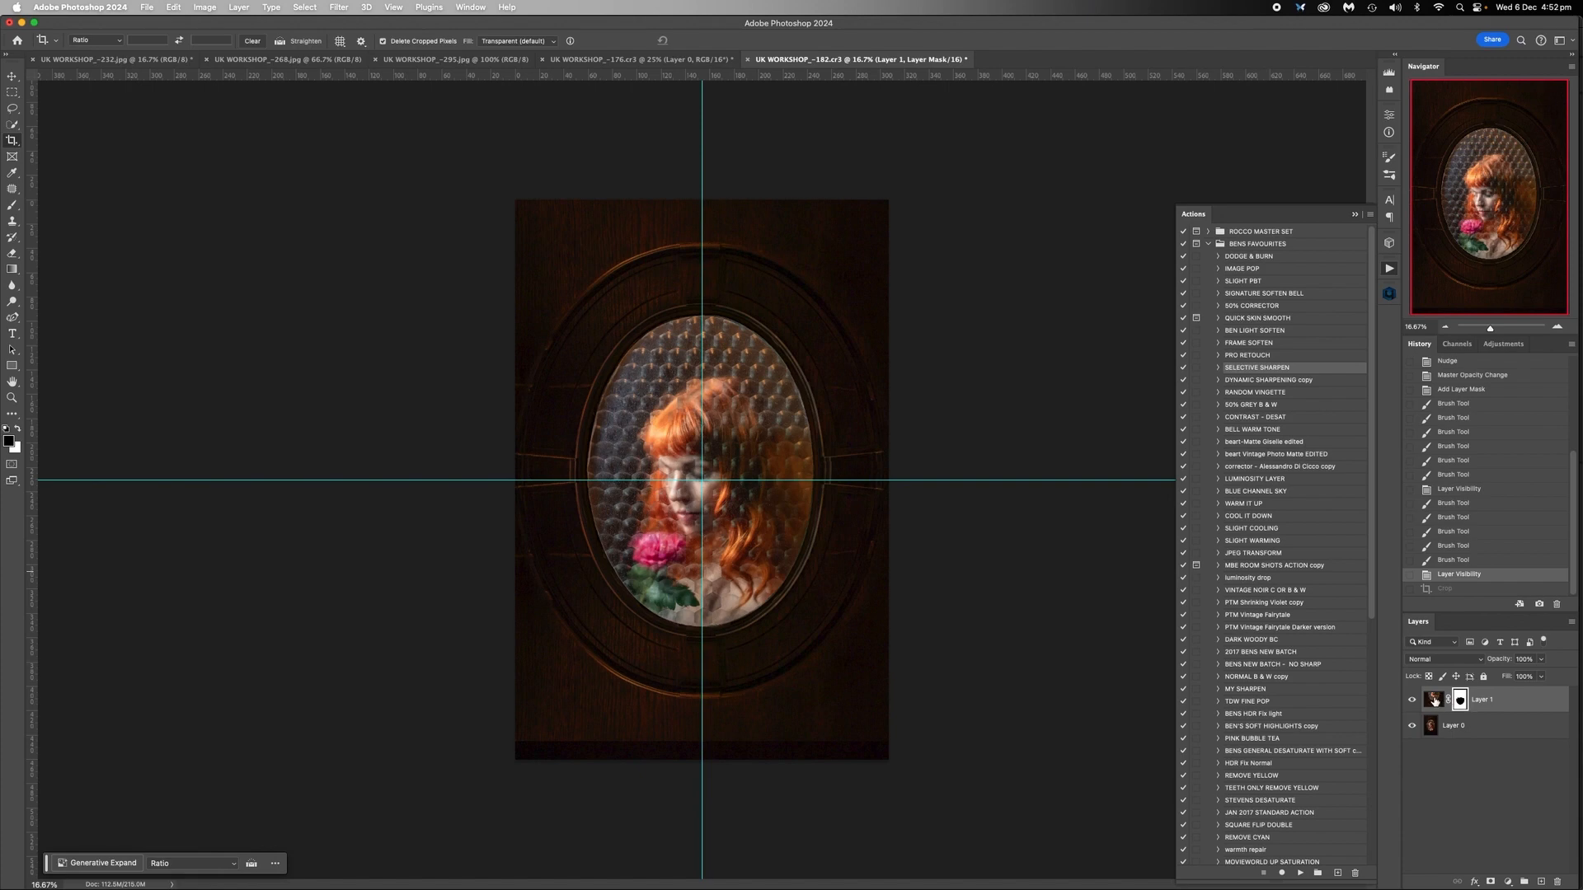
# Flatten the image and duplicate the Background layer
pyautogui.rightClick(1459, 729)
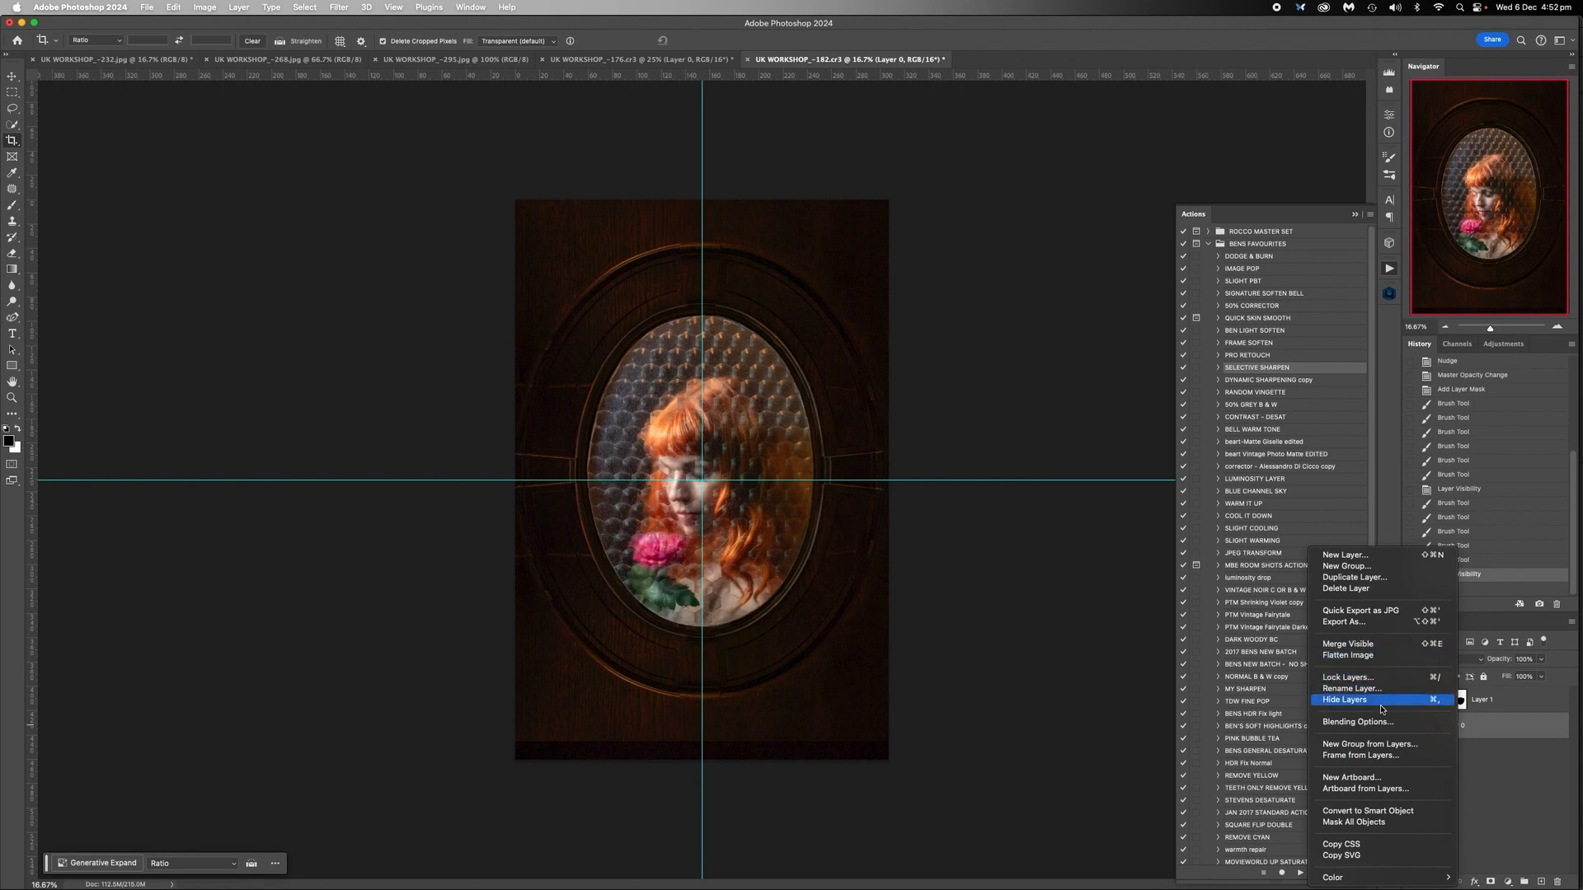
pyautogui.click(1376, 658)
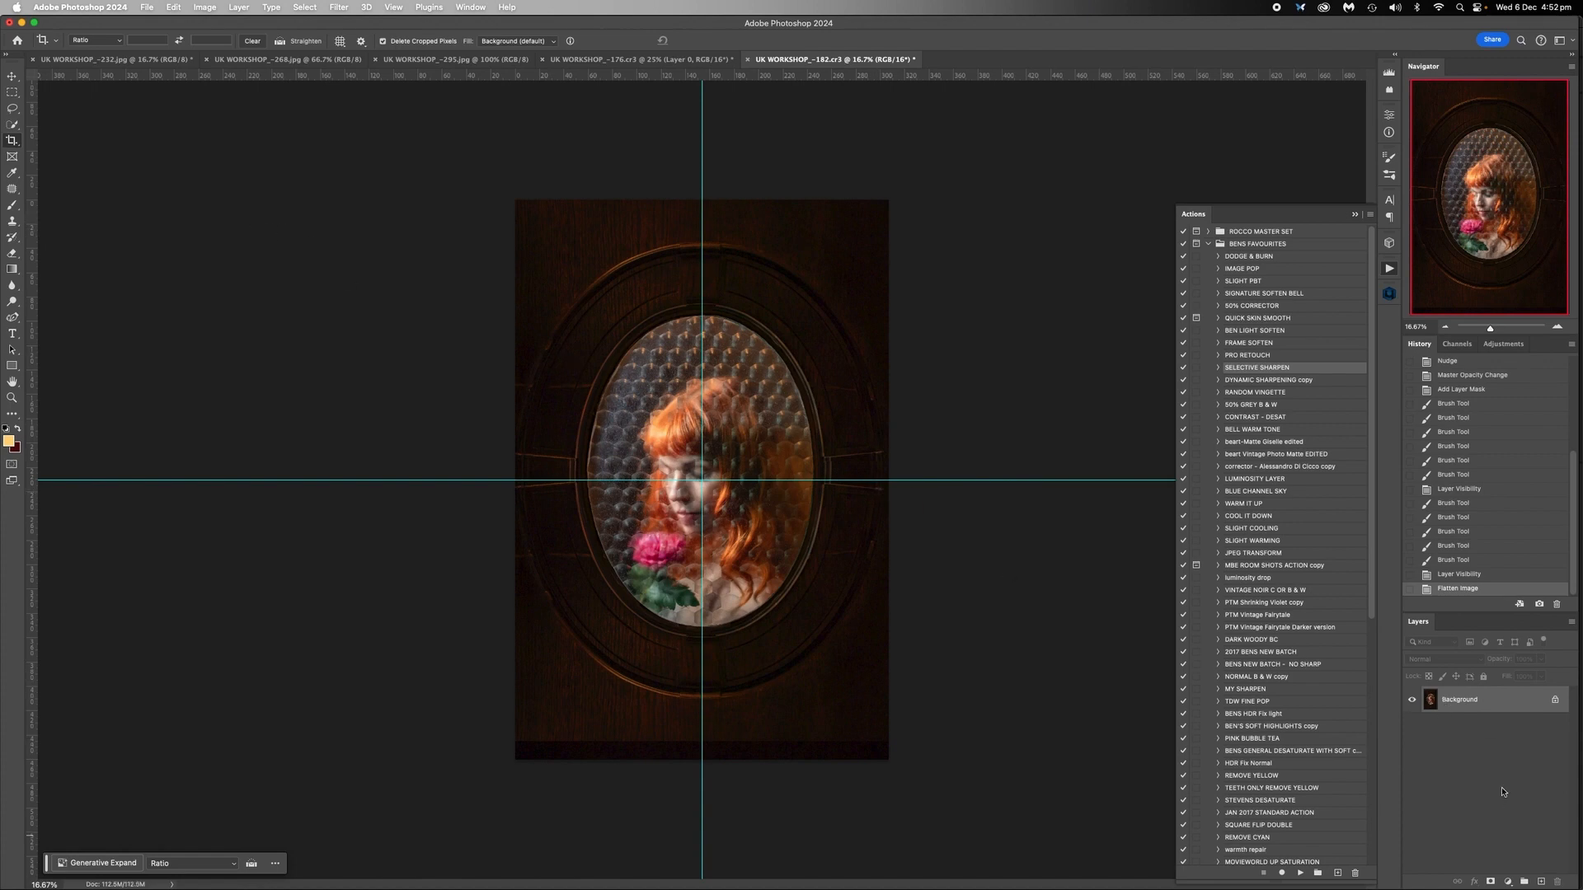
pyautogui.moveTo(1476, 701); pyautogui.dragTo(1543, 882)
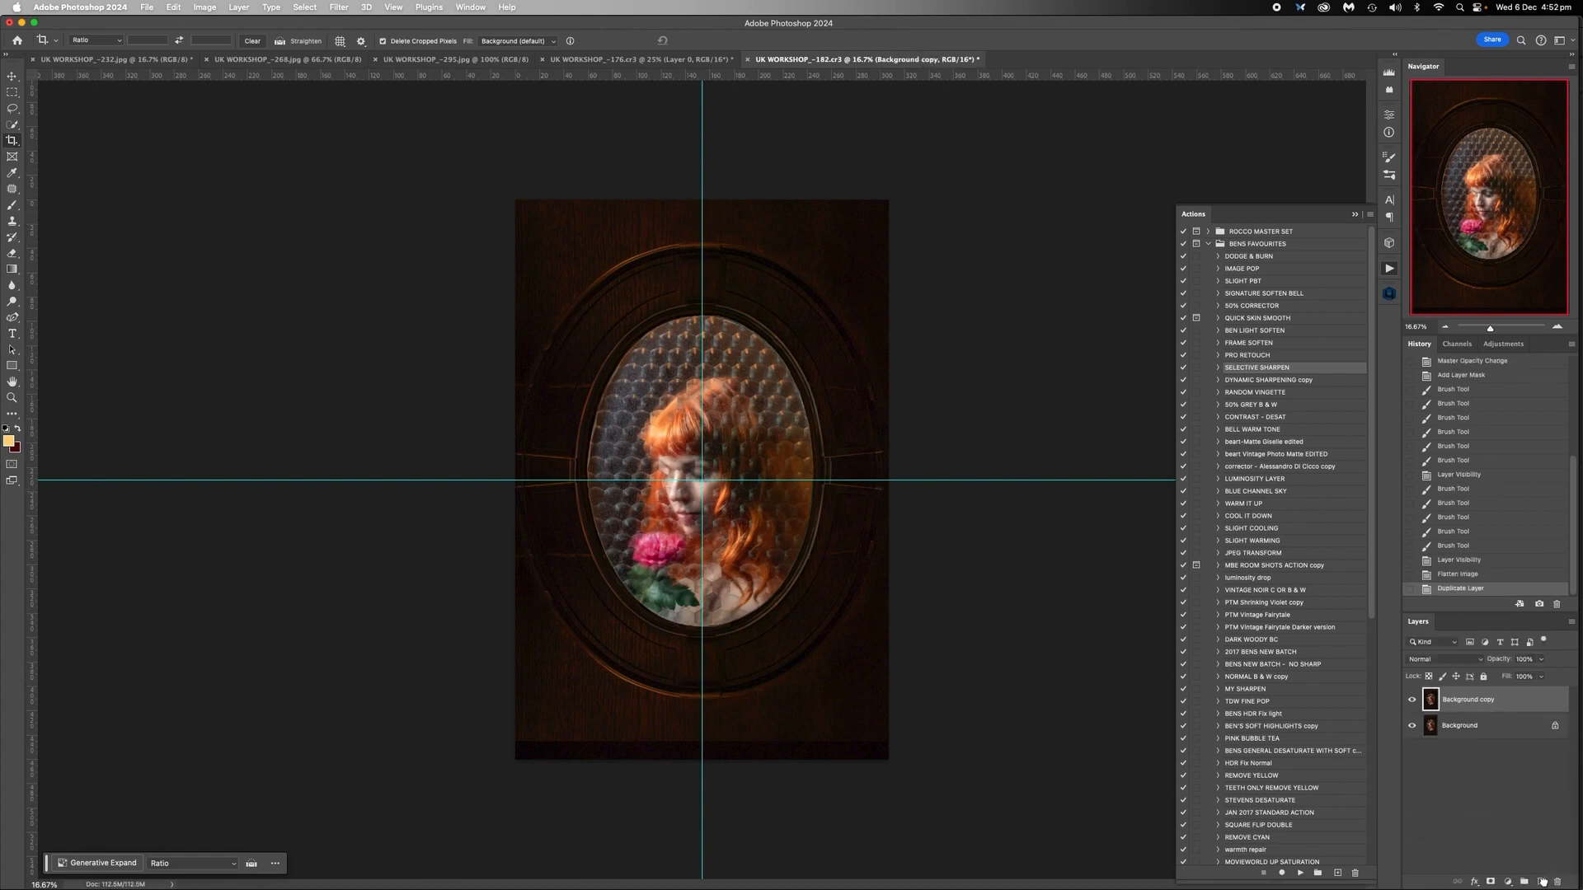
# Nudge the Background copy layer down until the oval frame sits centred vertically on the horizontal guide
pyautogui.click(11, 76)
pyautogui.hotkey('shift', 'Down')
pyautogui.hotkey('shift', 'Down')
pyautogui.hotkey('shift', 'Down')
pyautogui.hotkey('shift', 'Down')
pyautogui.hotkey('shift', 'Down')
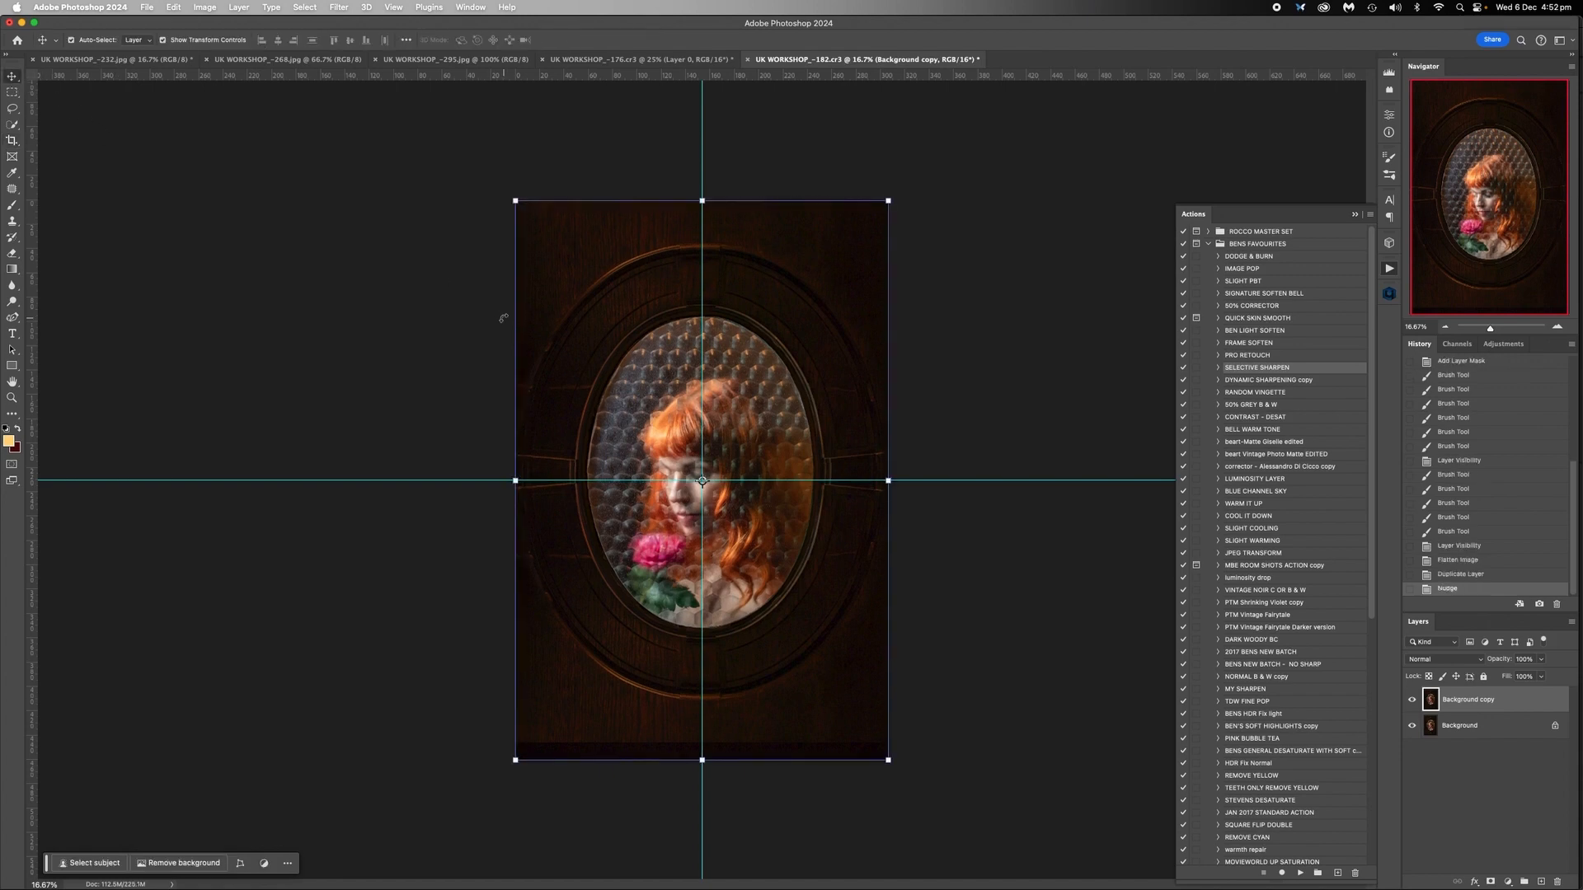
pyautogui.hotkey('shift', 'Down')
pyautogui.hotkey('shift', 'Down')
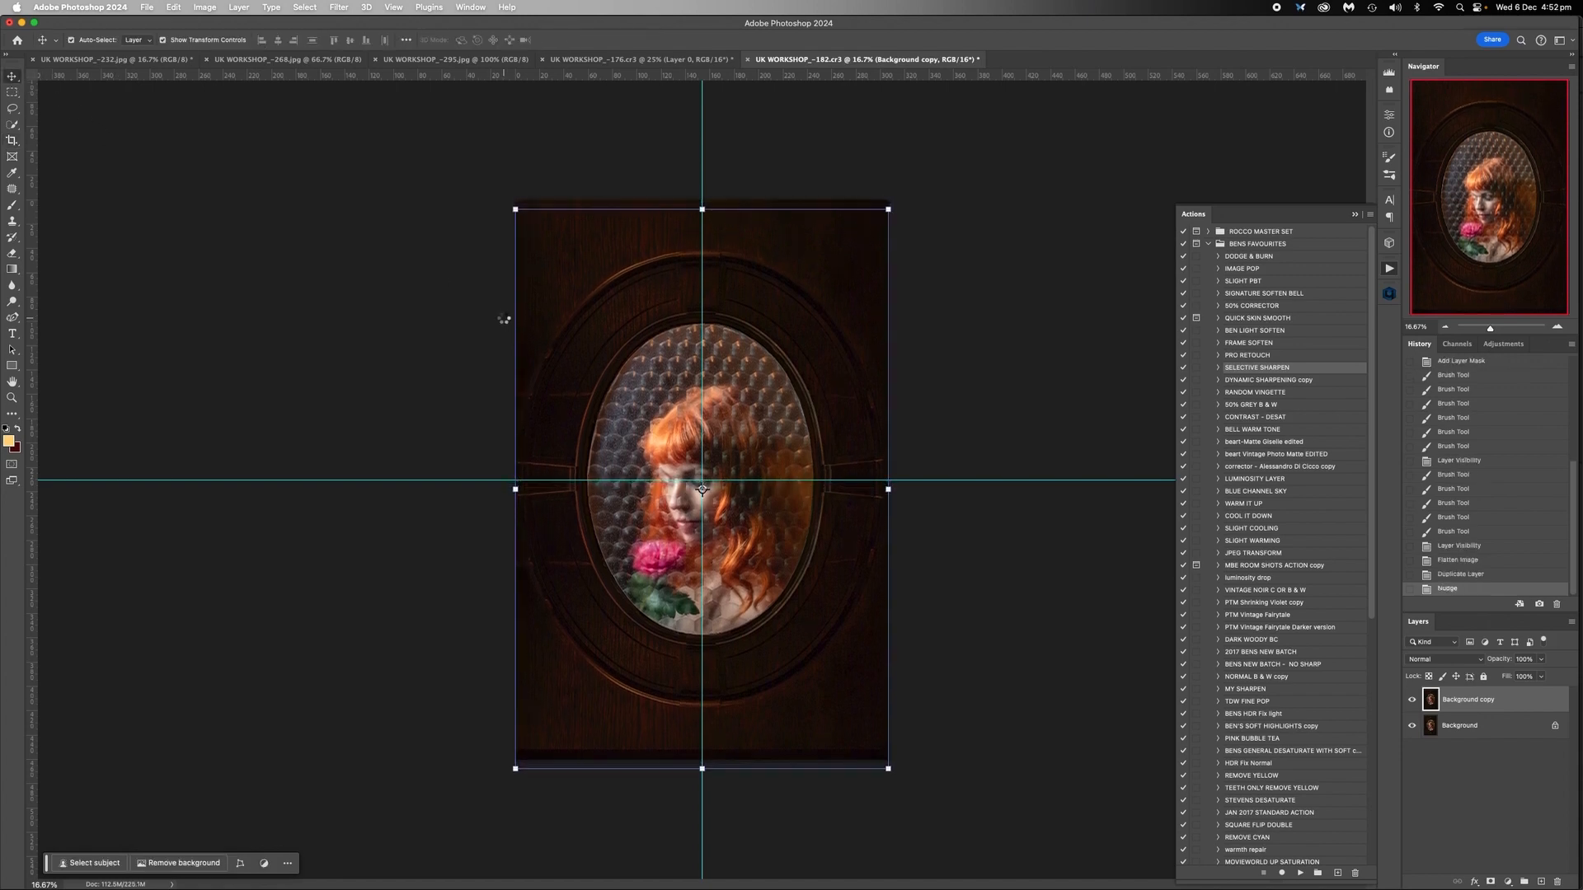
pyautogui.hotkey('shift', 'Down')
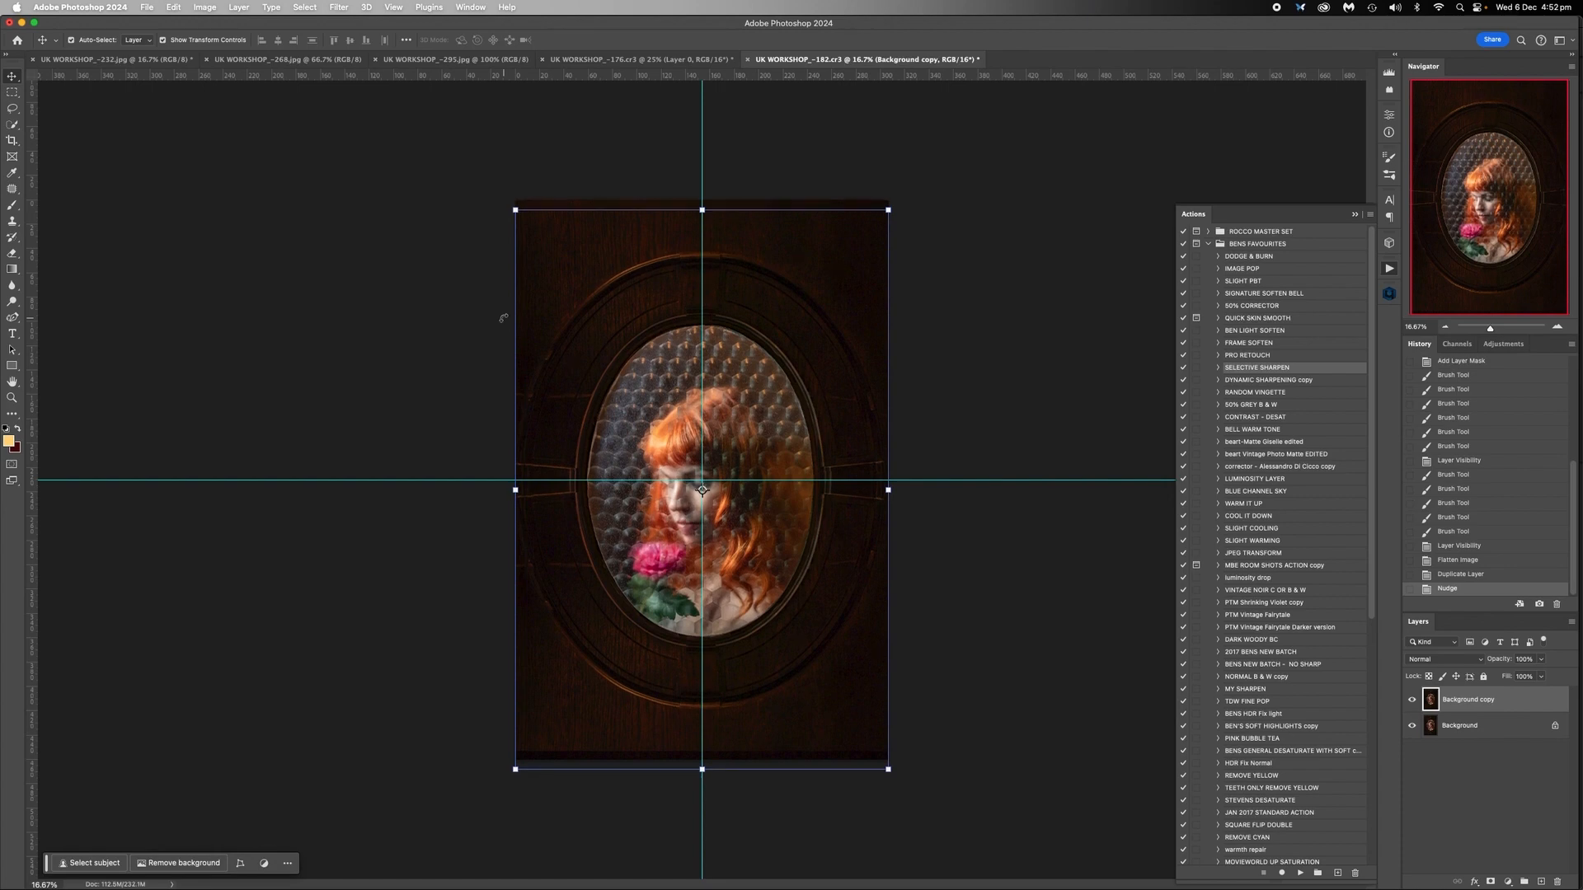
pyautogui.hotkey('shift', 'Up')
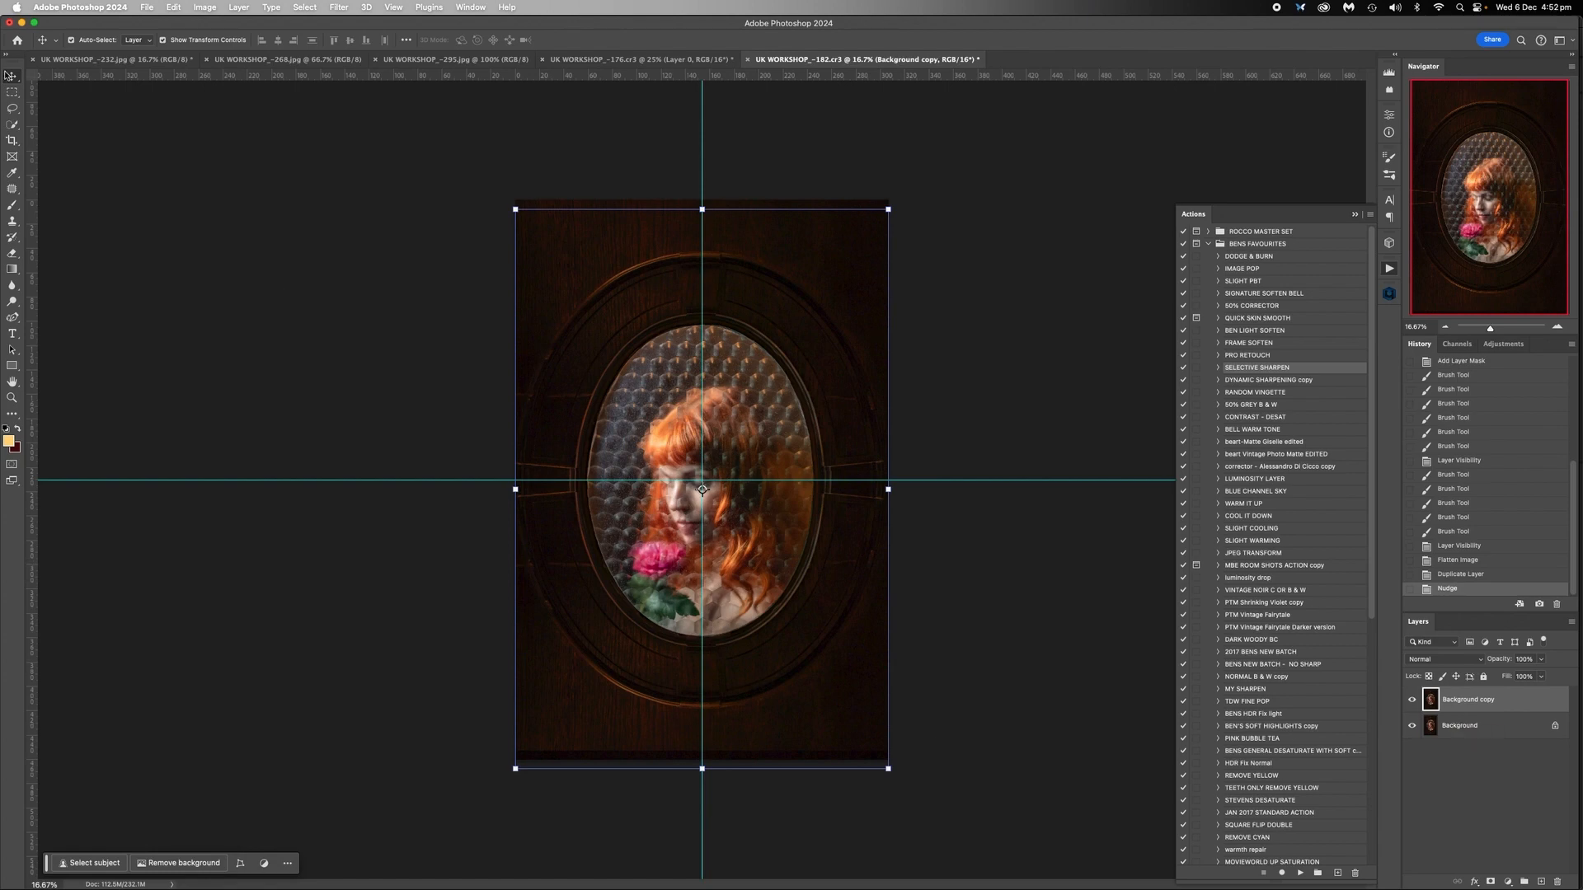
# Place horizontal guides along the top edge of the shifted layer and just above the dark strip at its bottom
pyautogui.click(12, 140)
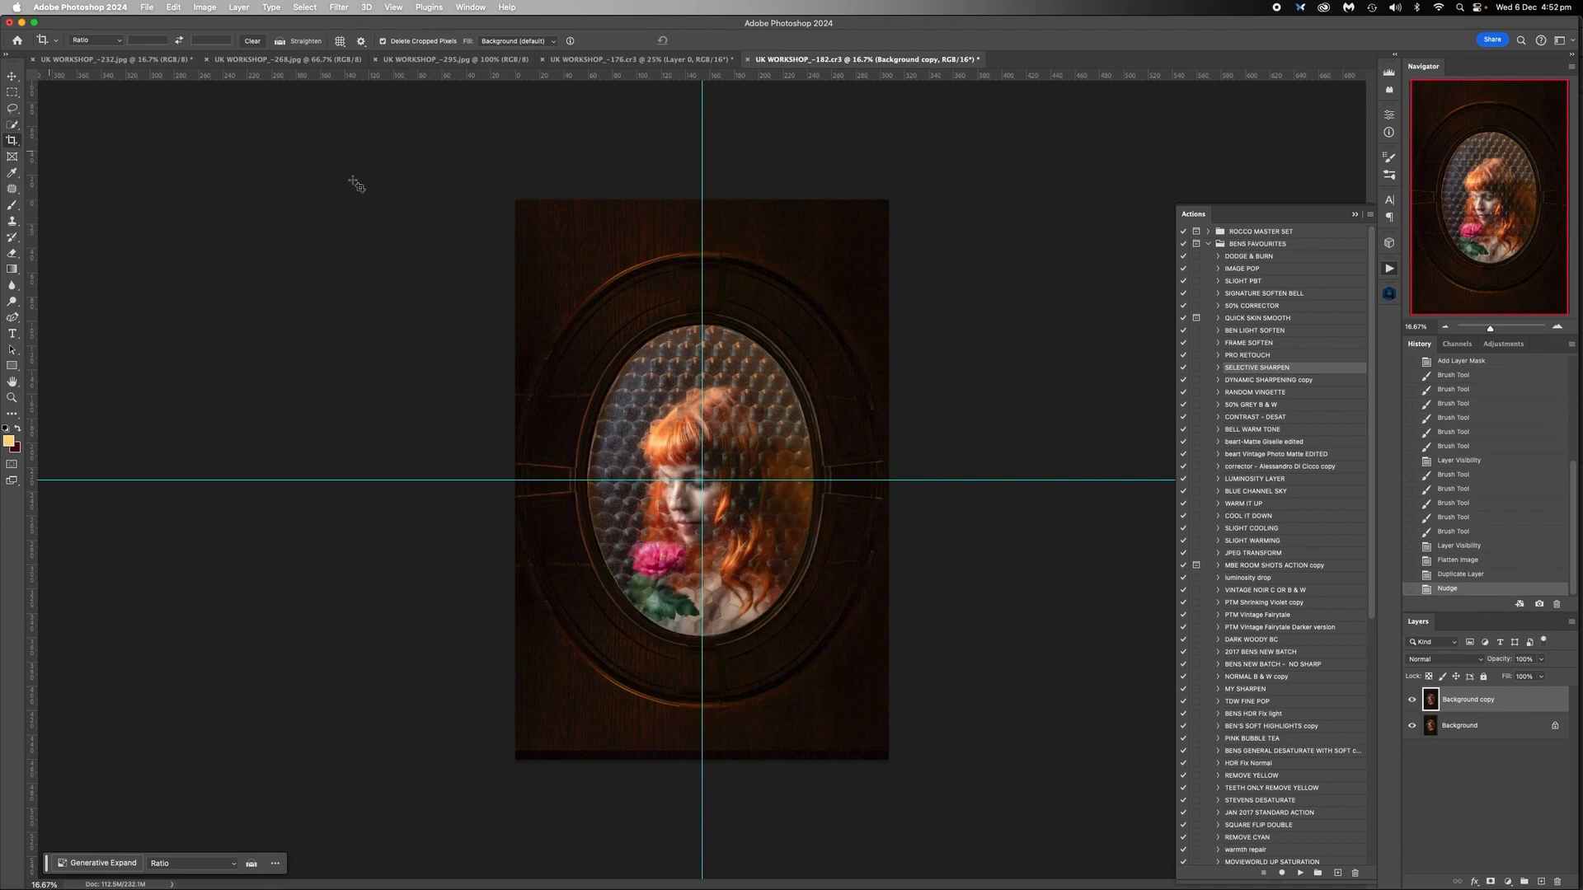
pyautogui.click(13, 76)
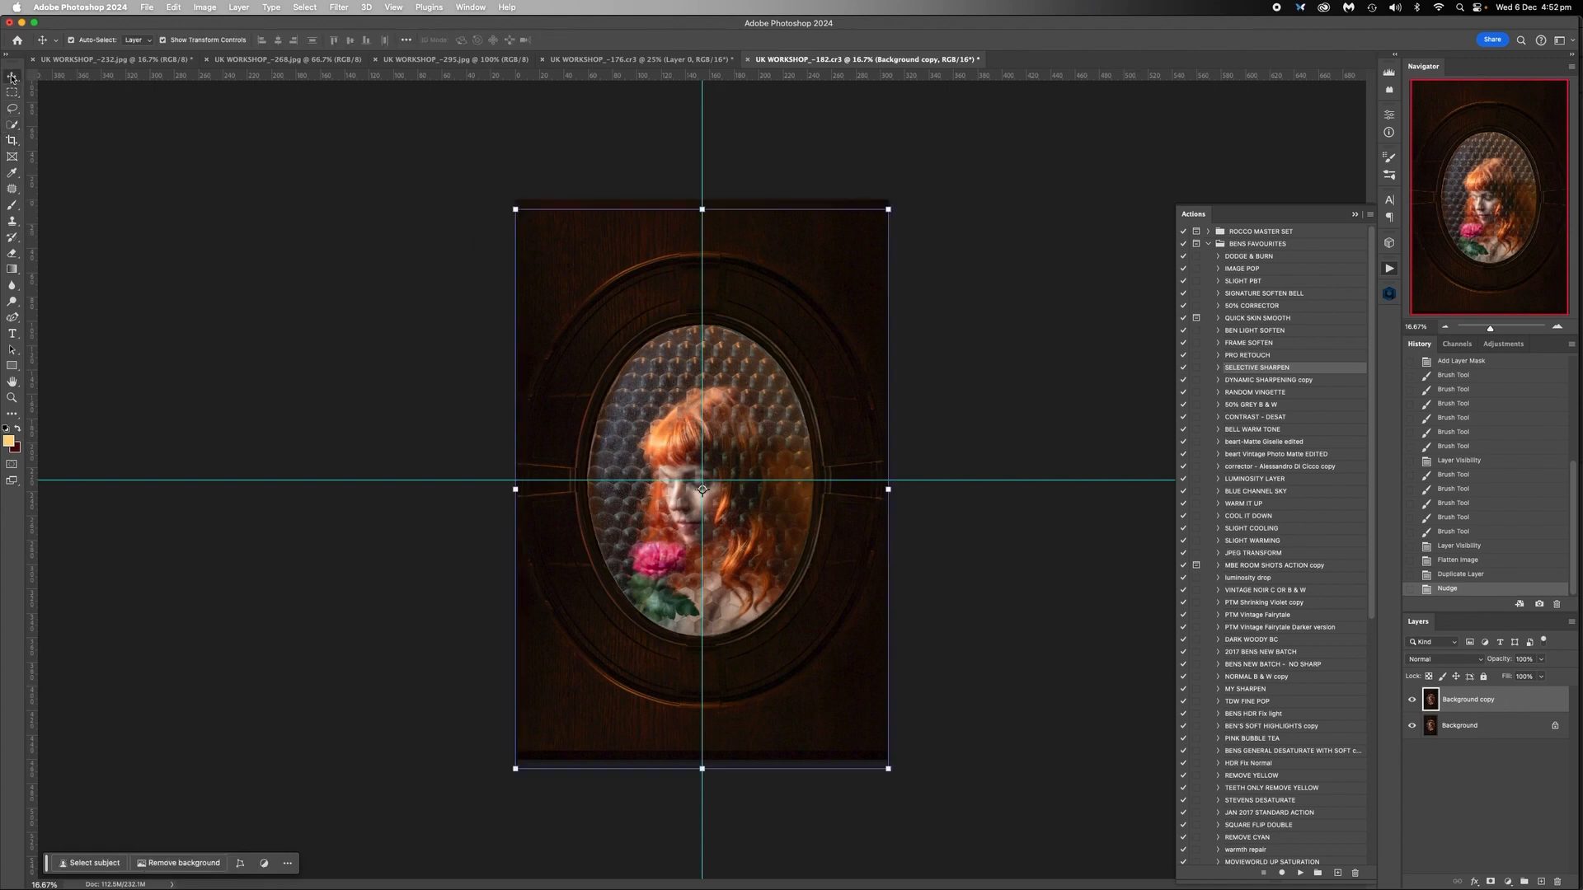
pyautogui.moveTo(655, 74); pyautogui.dragTo(654, 208)
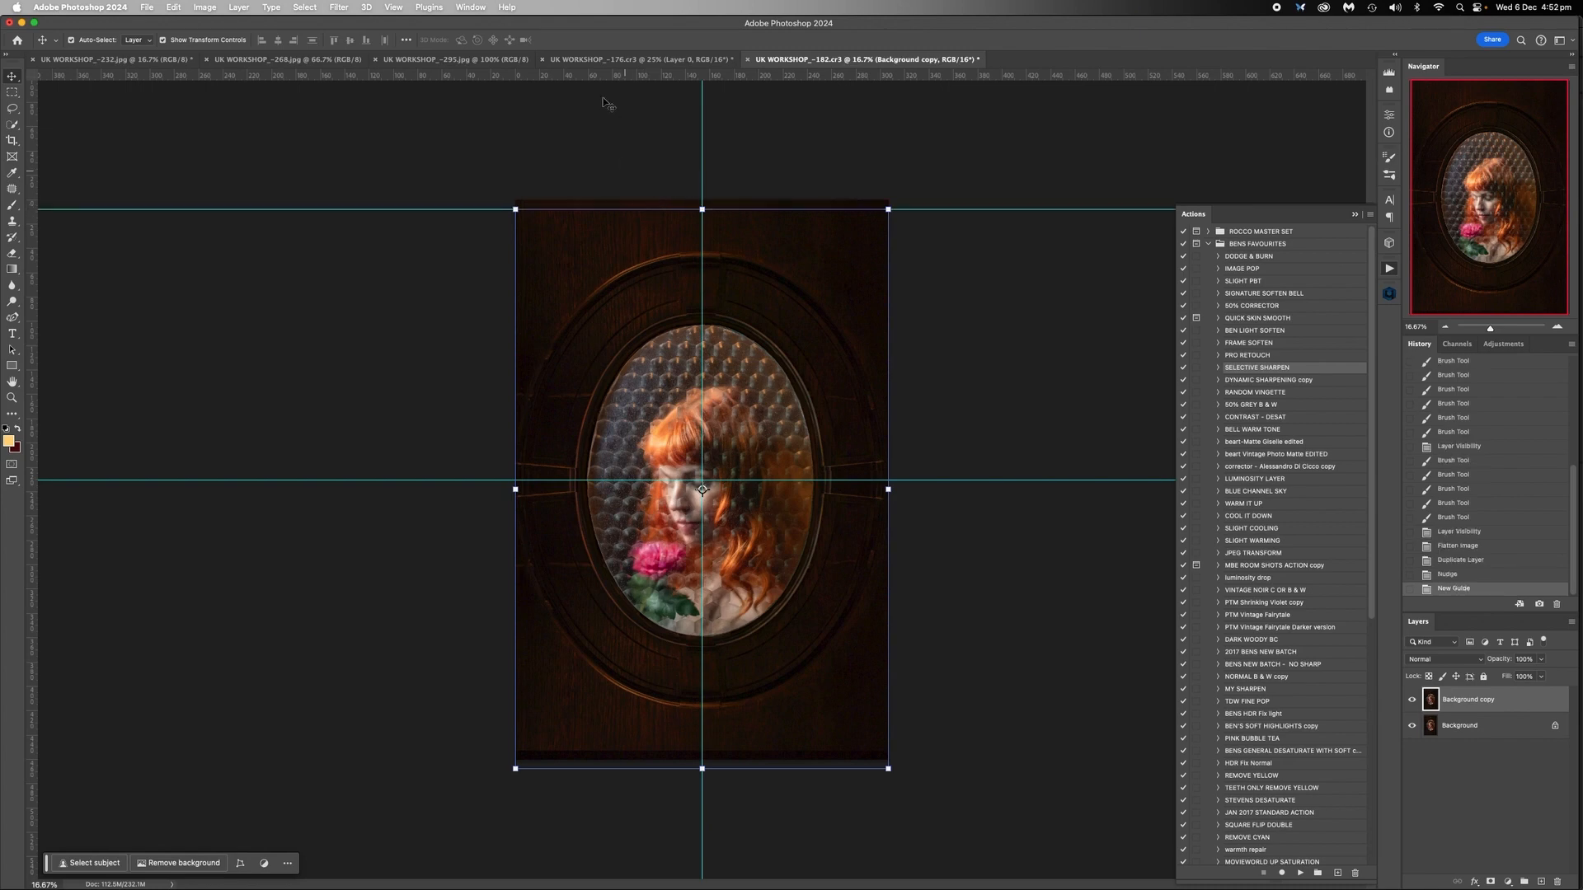
pyautogui.moveTo(526, 76); pyautogui.dragTo(572, 753)
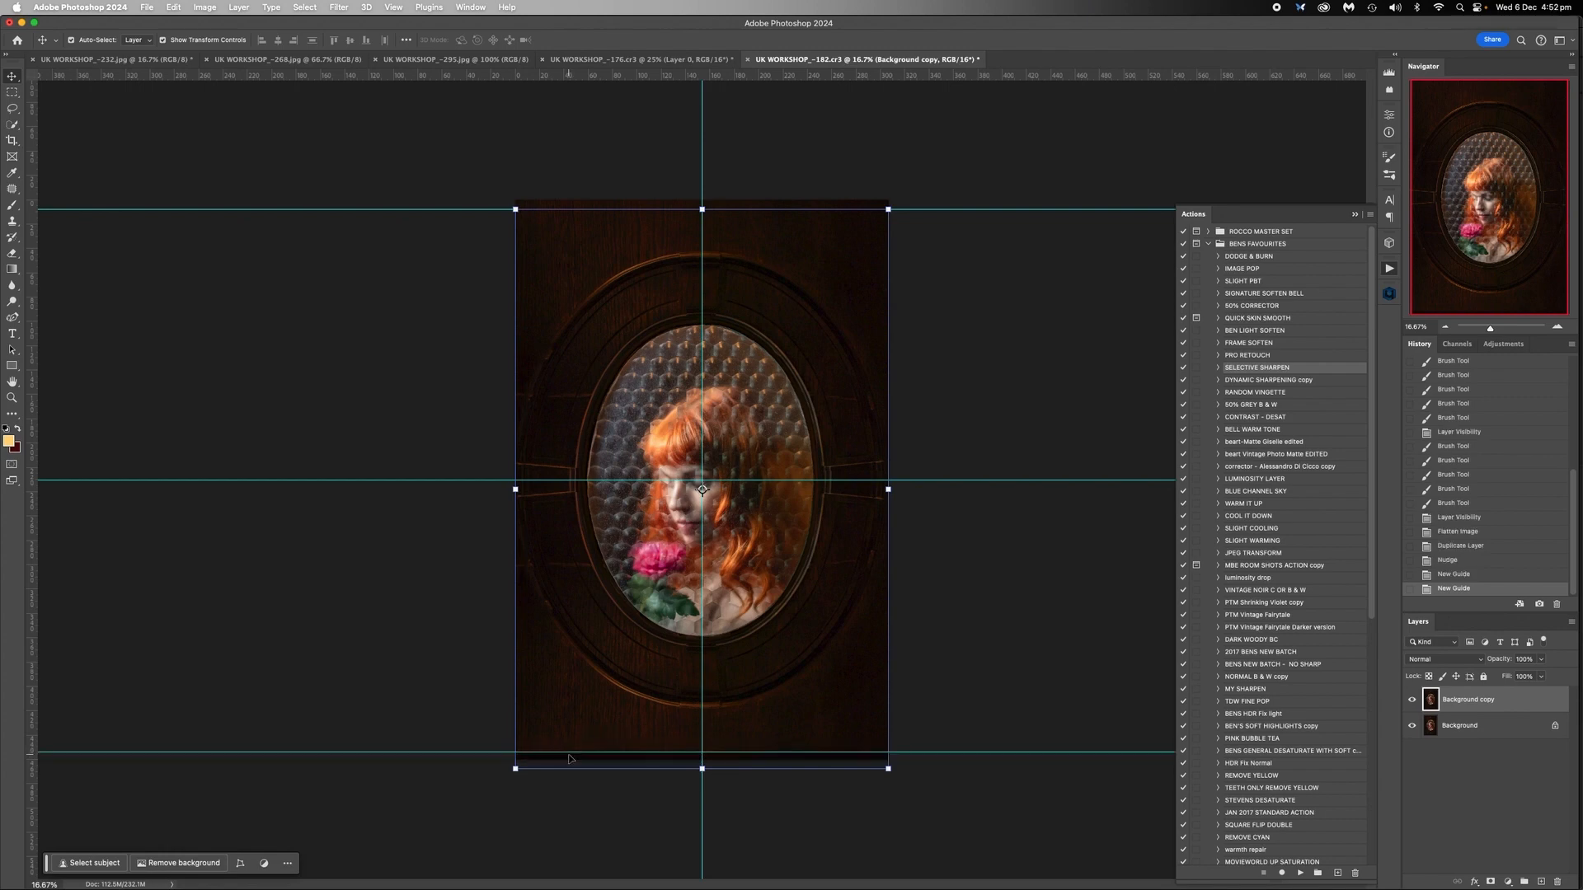
# Crop the image at full width to the upper and lower guides and flatten it
pyautogui.click(12, 141)
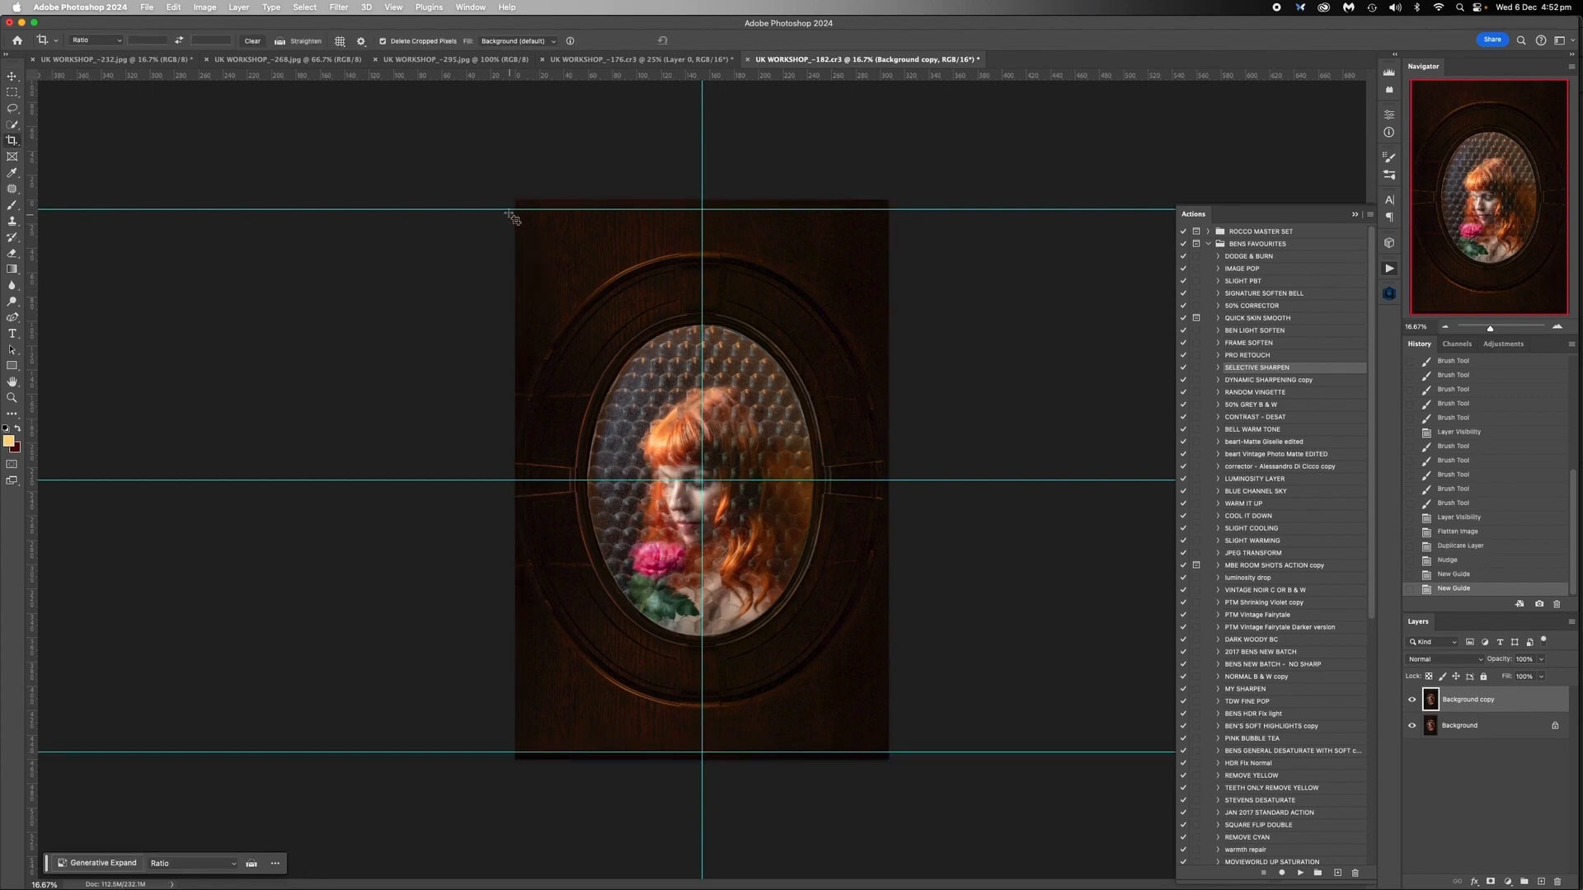
pyautogui.moveTo(508, 212); pyautogui.dragTo(946, 750)
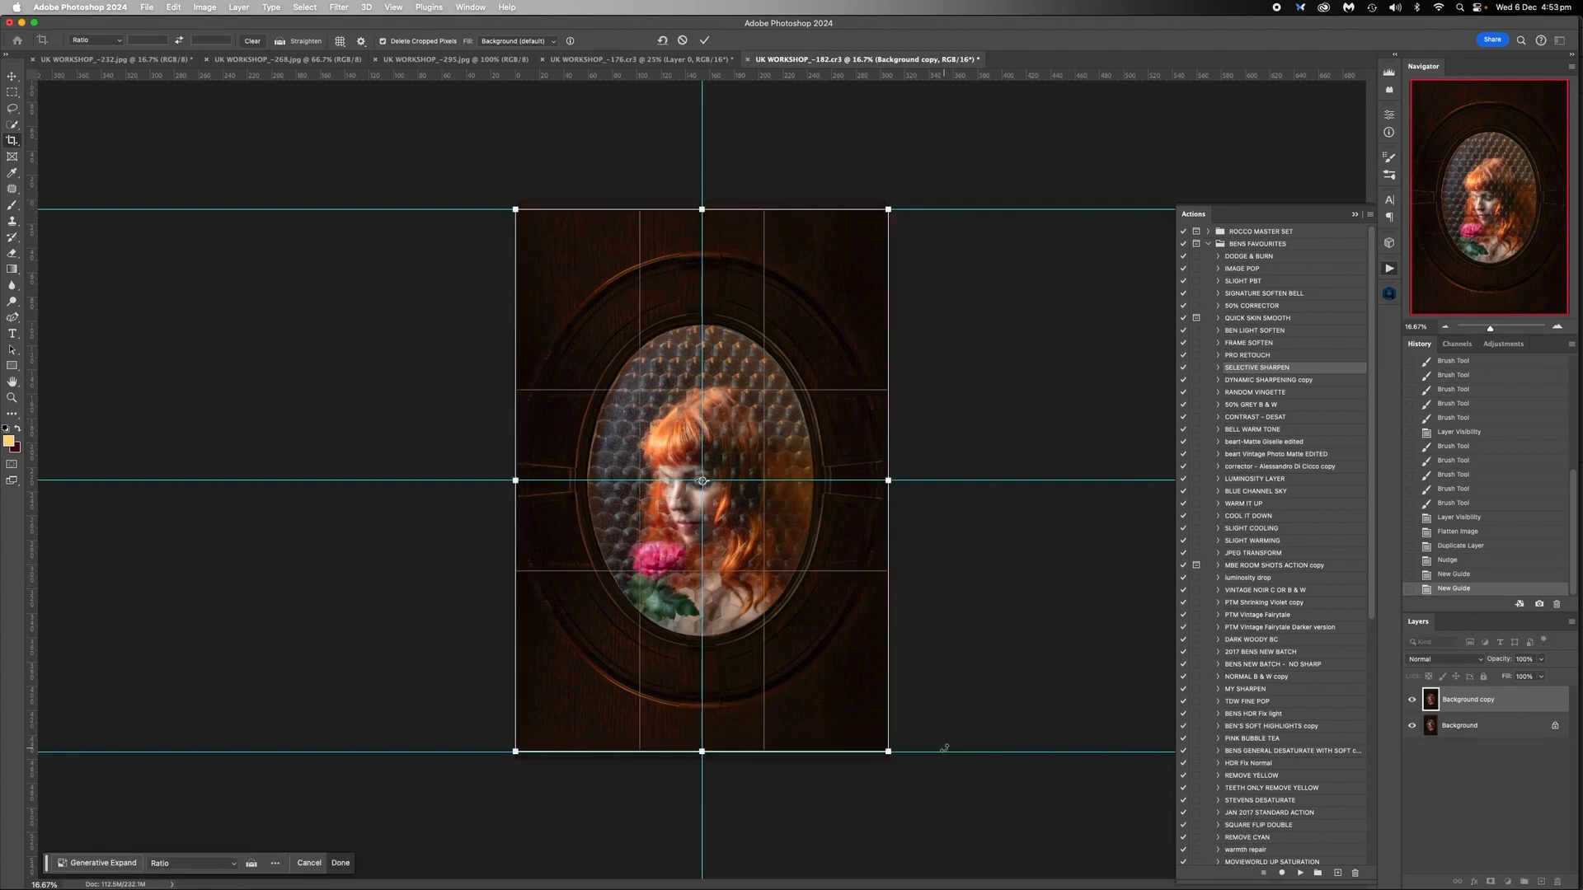
pyautogui.press('Return')
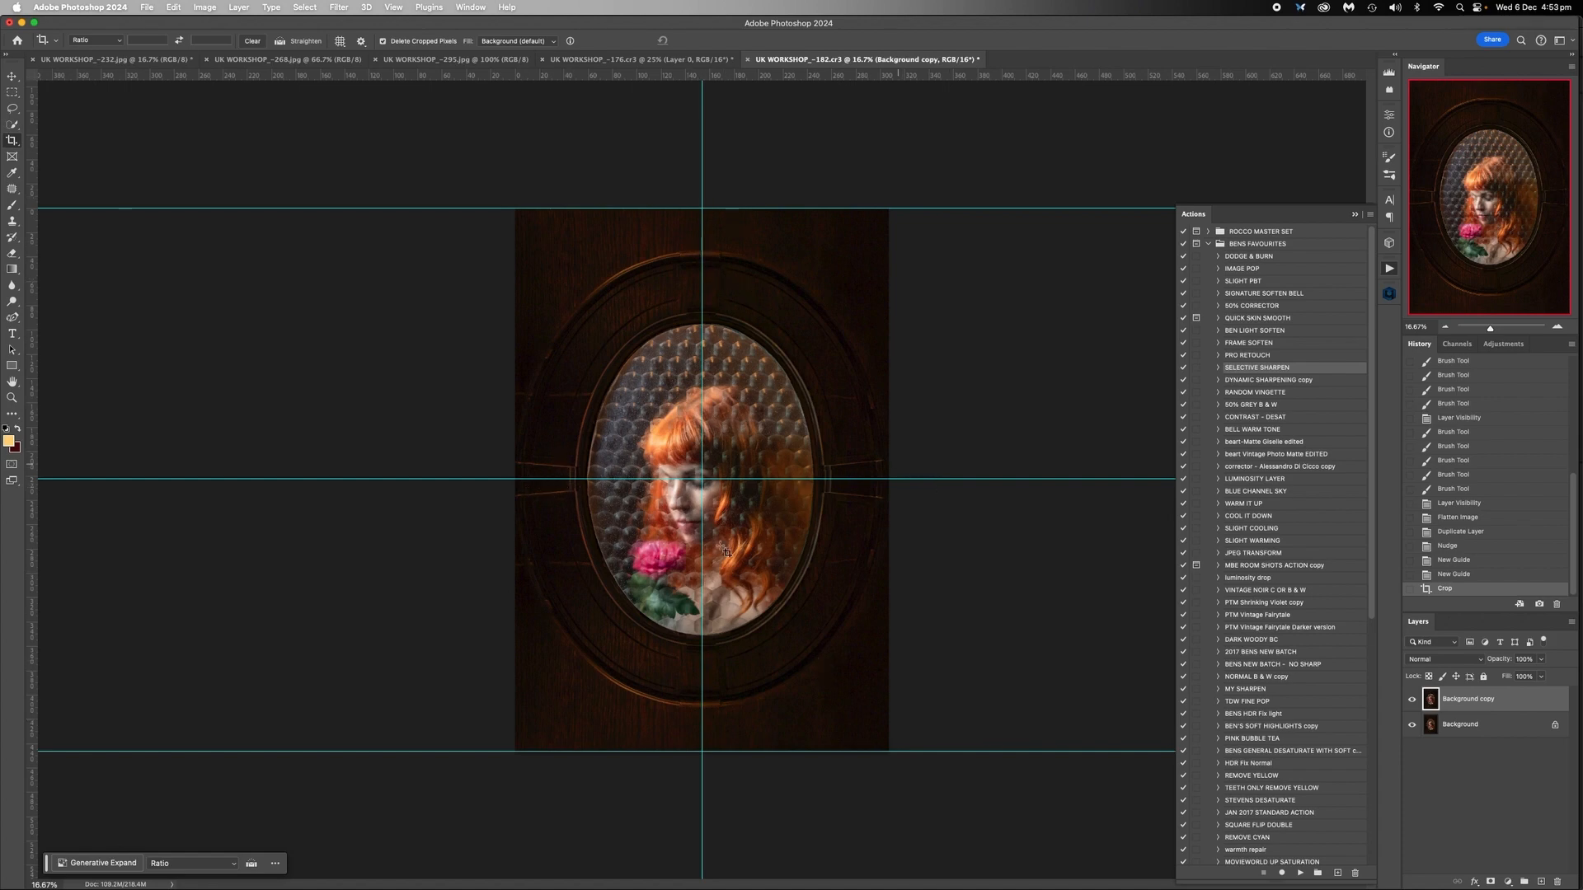
pyautogui.rightClick(1467, 729)
pyautogui.click(1384, 846)
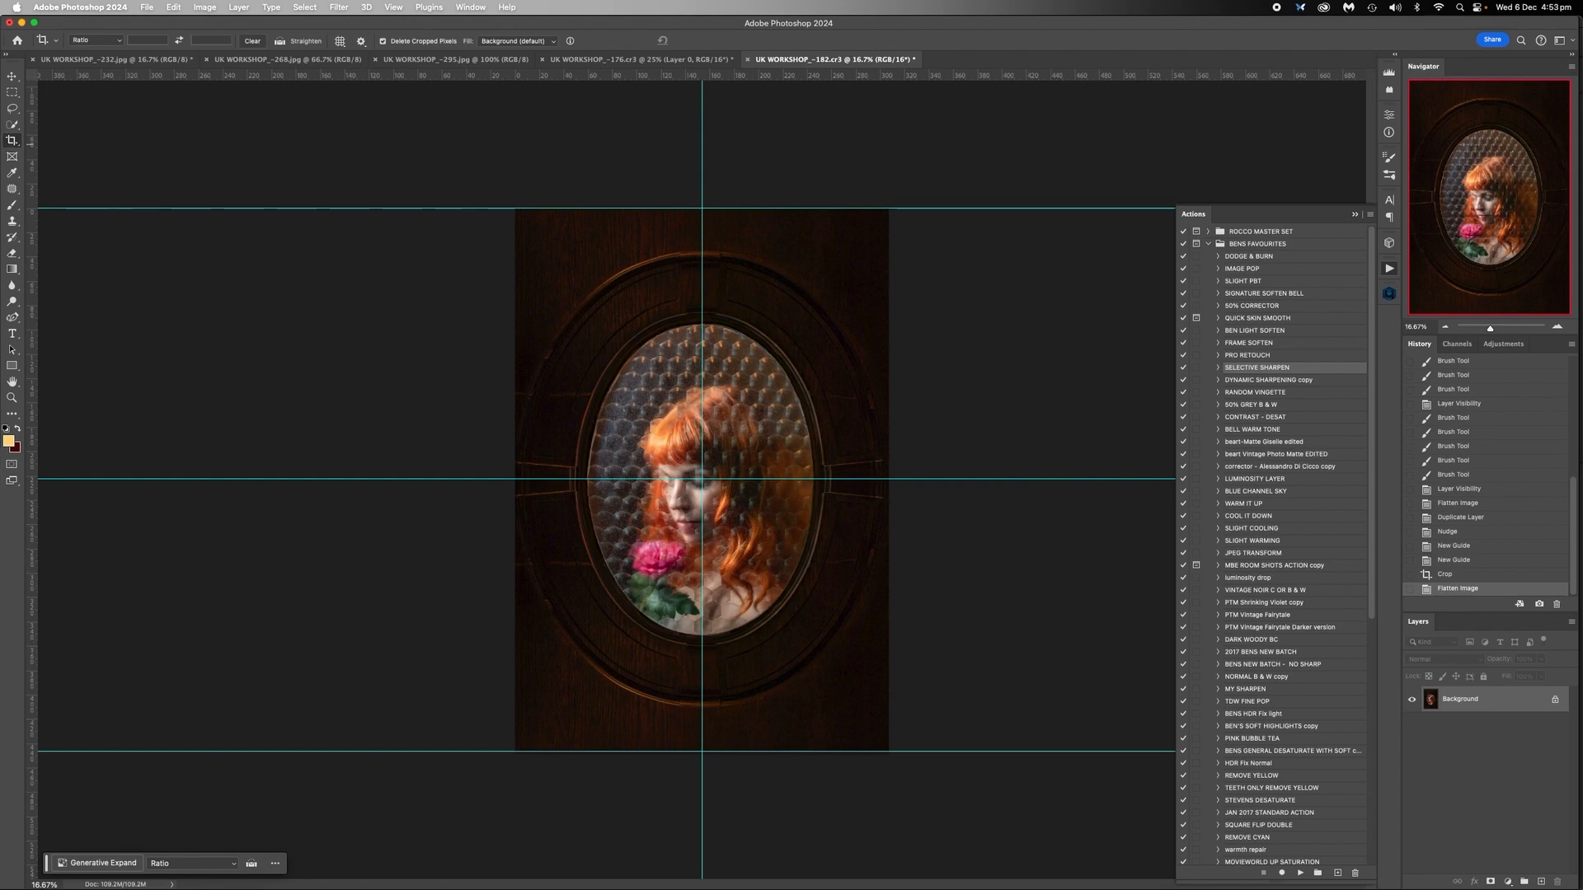
# Select the image's lower-right quarter between the centre guides and the crop edges, and copy it to a new layer
pyautogui.click(12, 92)
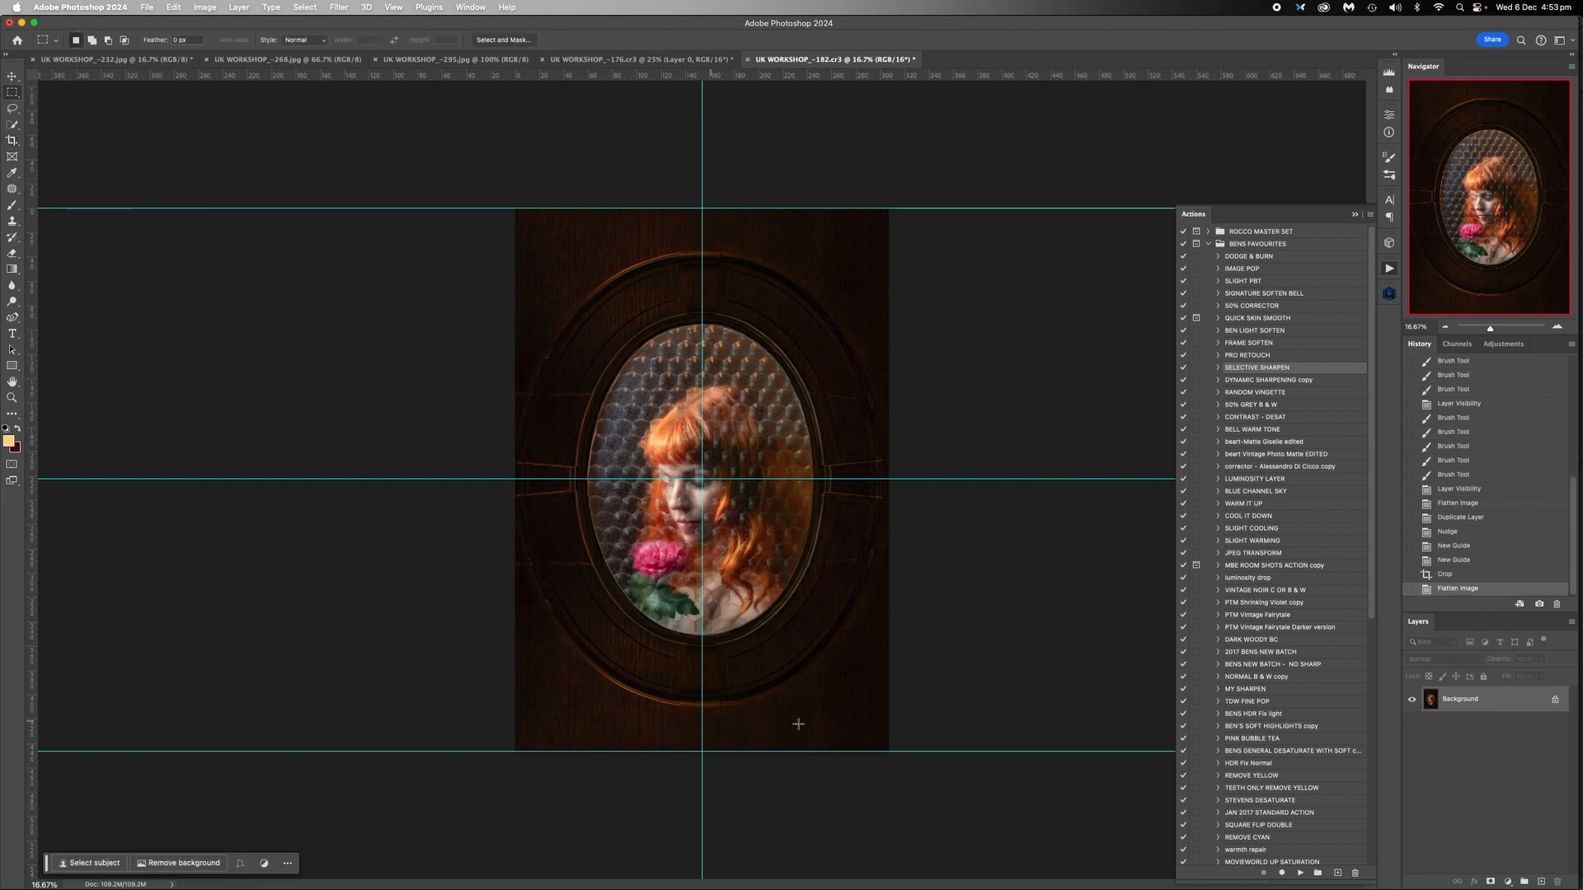
pyautogui.moveTo(702, 479); pyautogui.dragTo(888, 751)
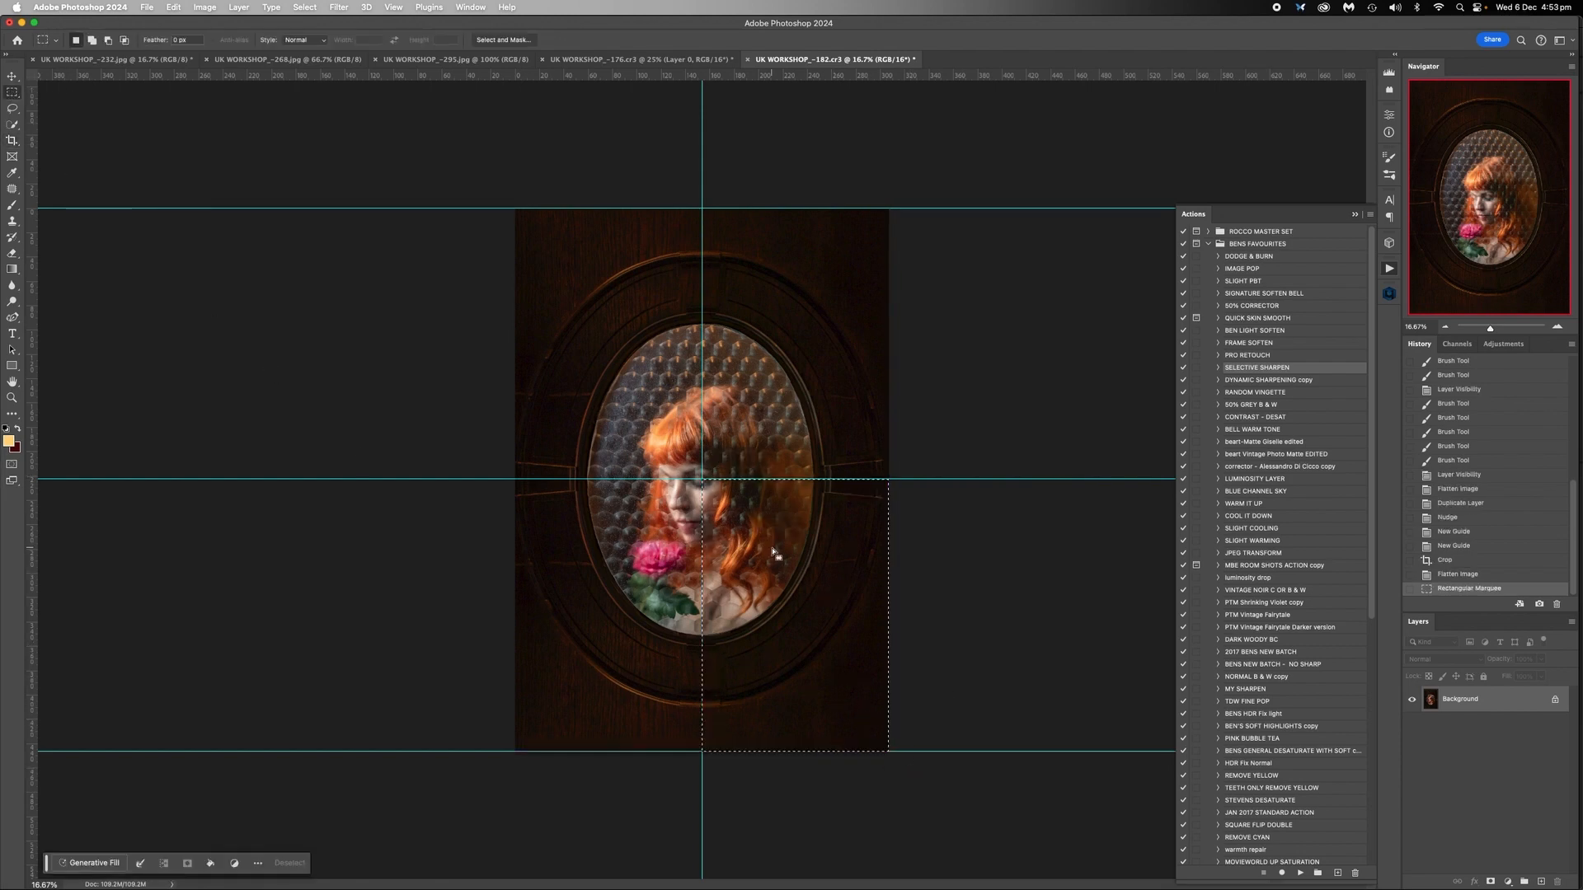
pyautogui.rightClick(811, 602)
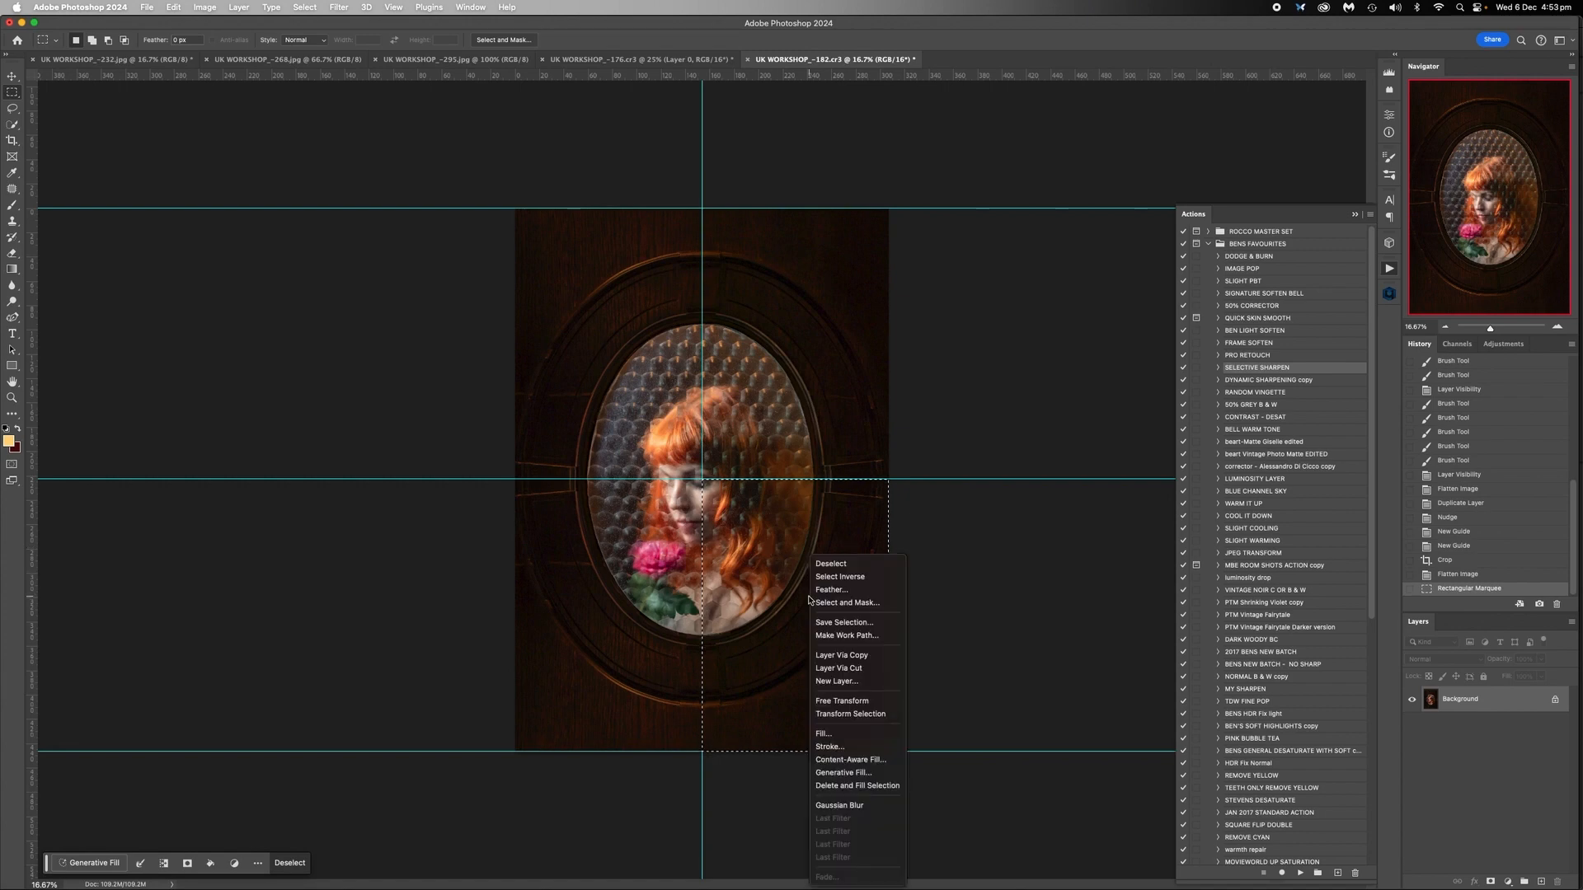
pyautogui.click(868, 662)
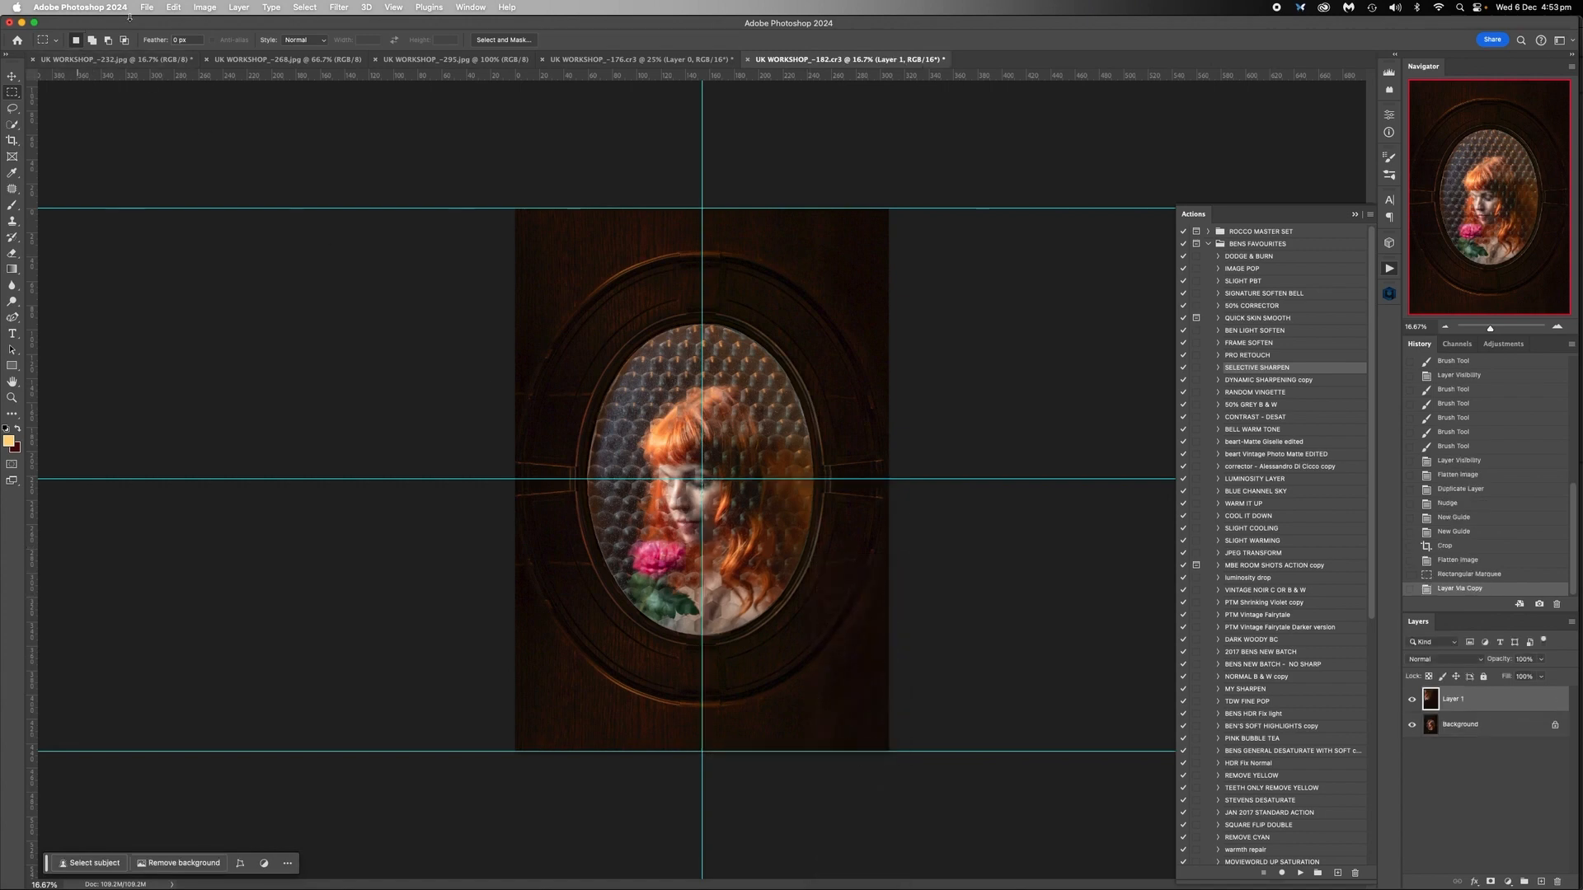
# Flip the copied quarter horizontally and move it over the image's lower-left quarter, against the centre guides
pyautogui.click(174, 10)
pyautogui.moveTo(247, 313)
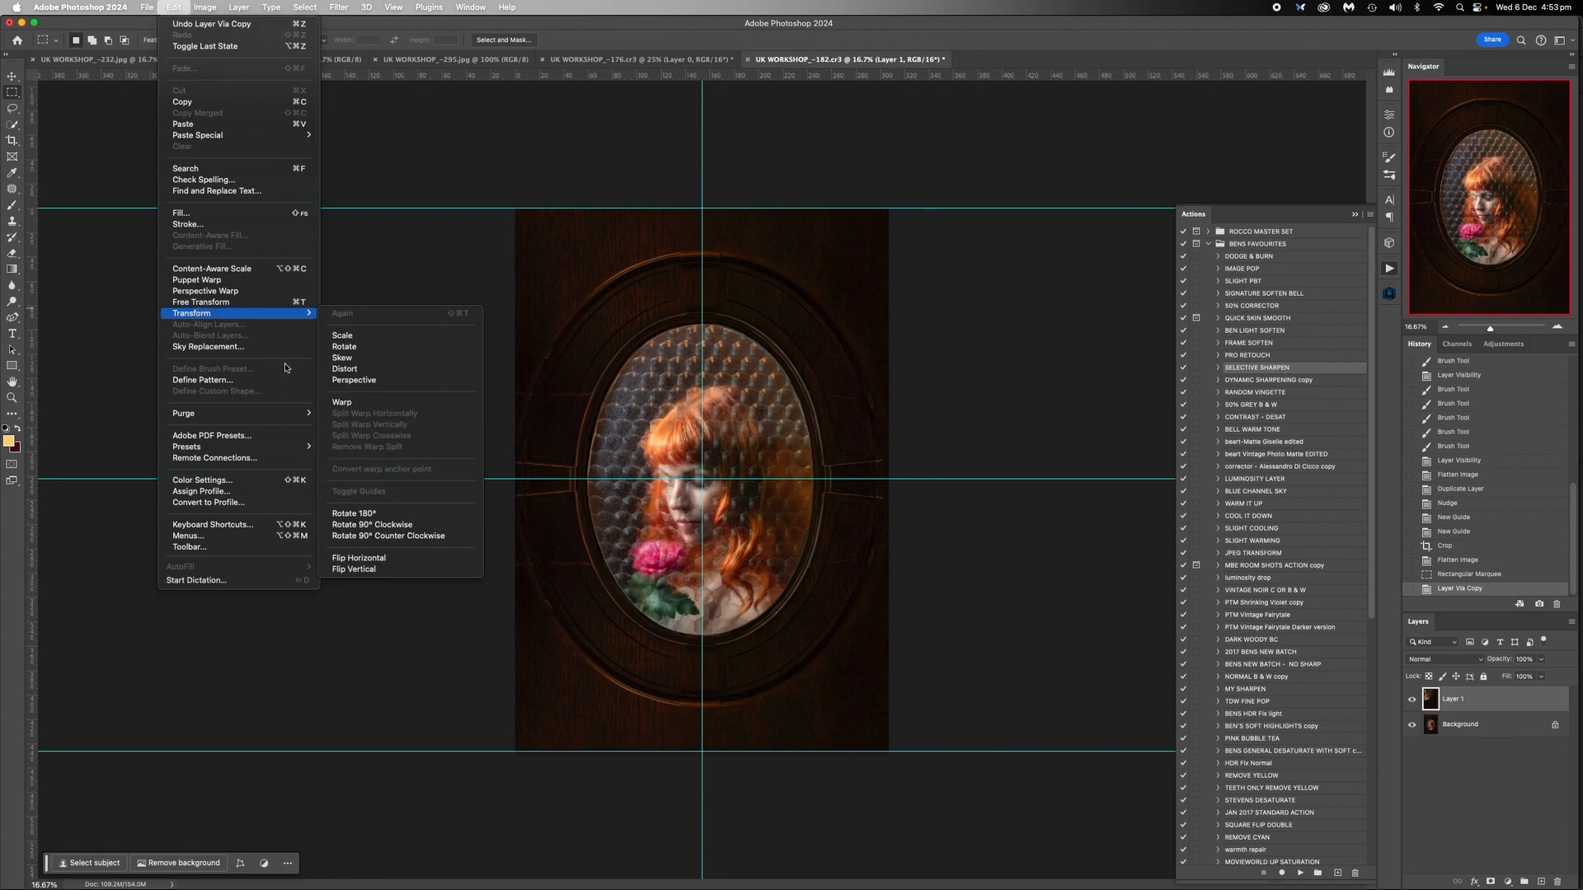
pyautogui.click(363, 558)
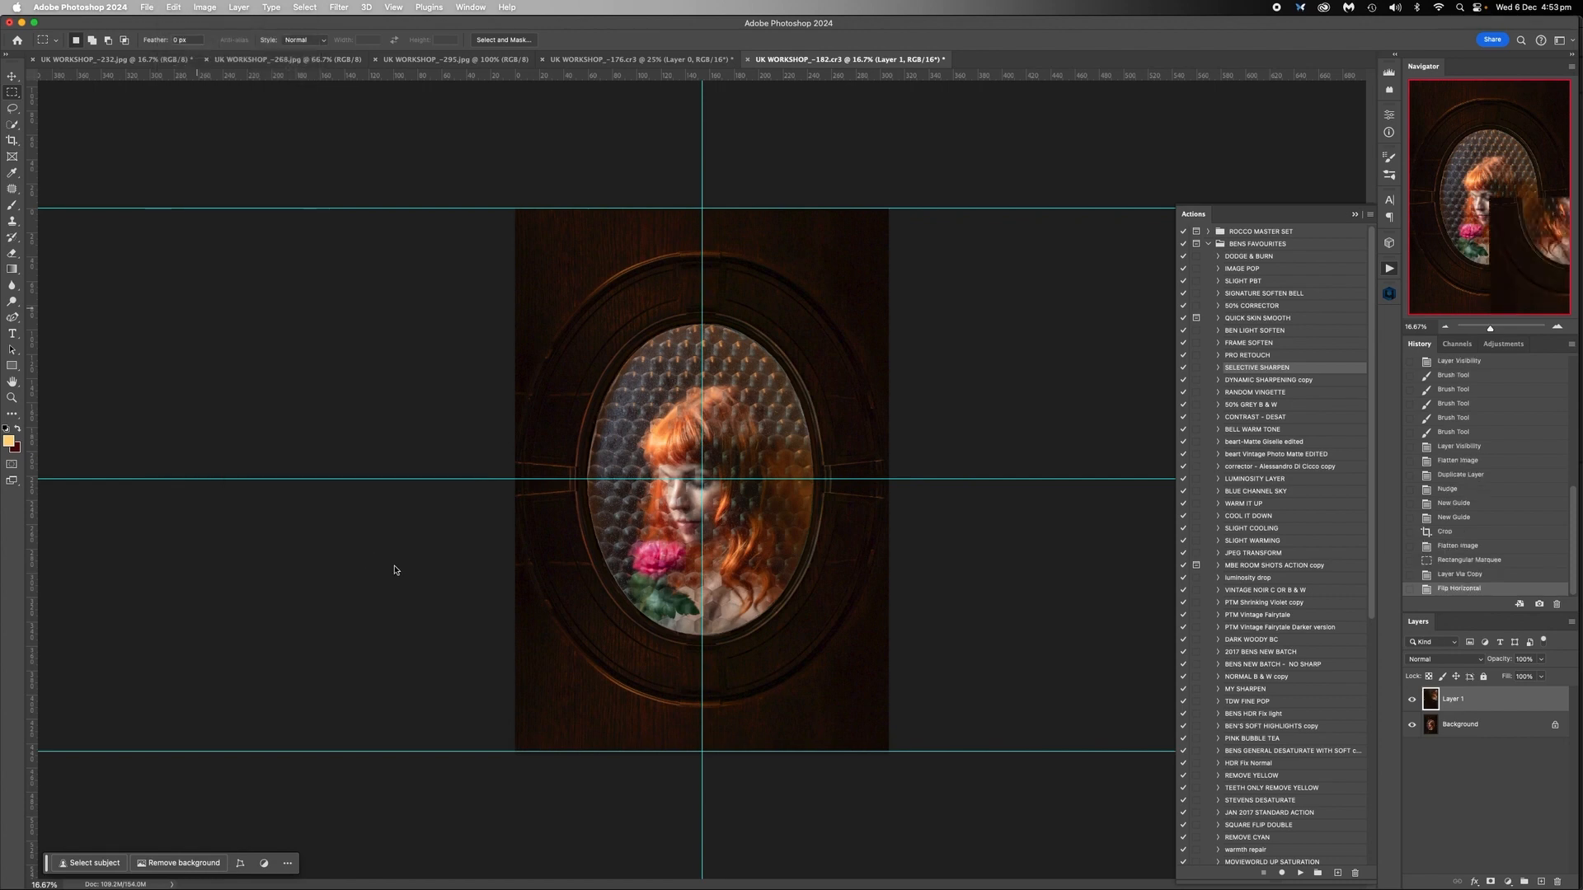
pyautogui.click(12, 76)
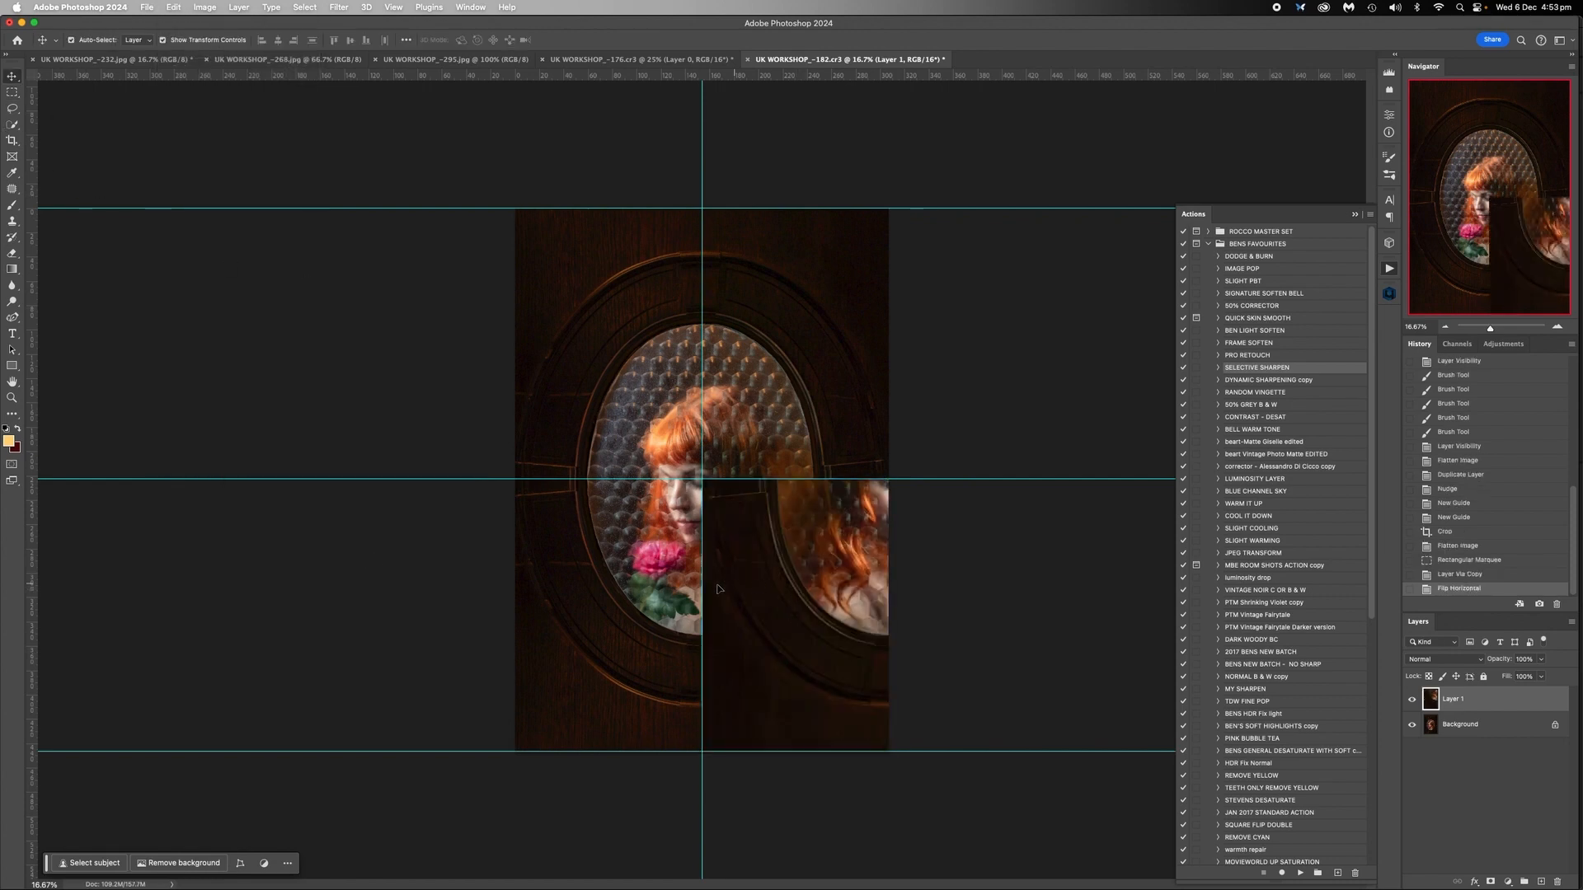
pyautogui.moveTo(795, 598); pyautogui.dragTo(610, 594)
pyautogui.click(987, 615)
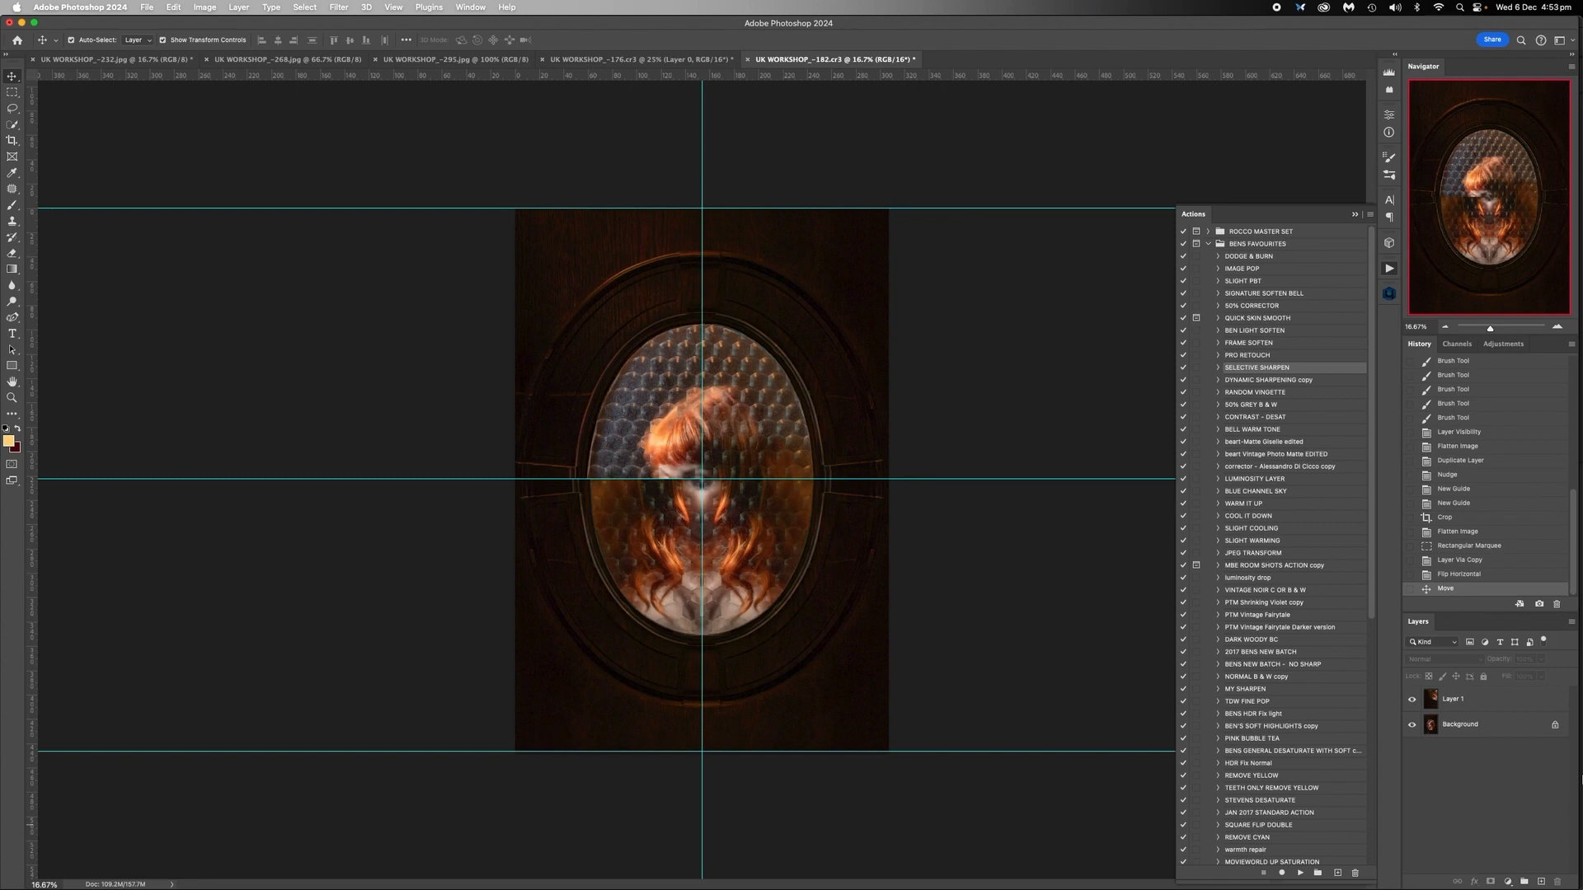
# Check the mirrored quarter's fit with the oval frame up close, shifting it slightly and snapping it back to the centre guides
pyautogui.moveTo(1493, 332); pyautogui.dragTo(1501, 333)
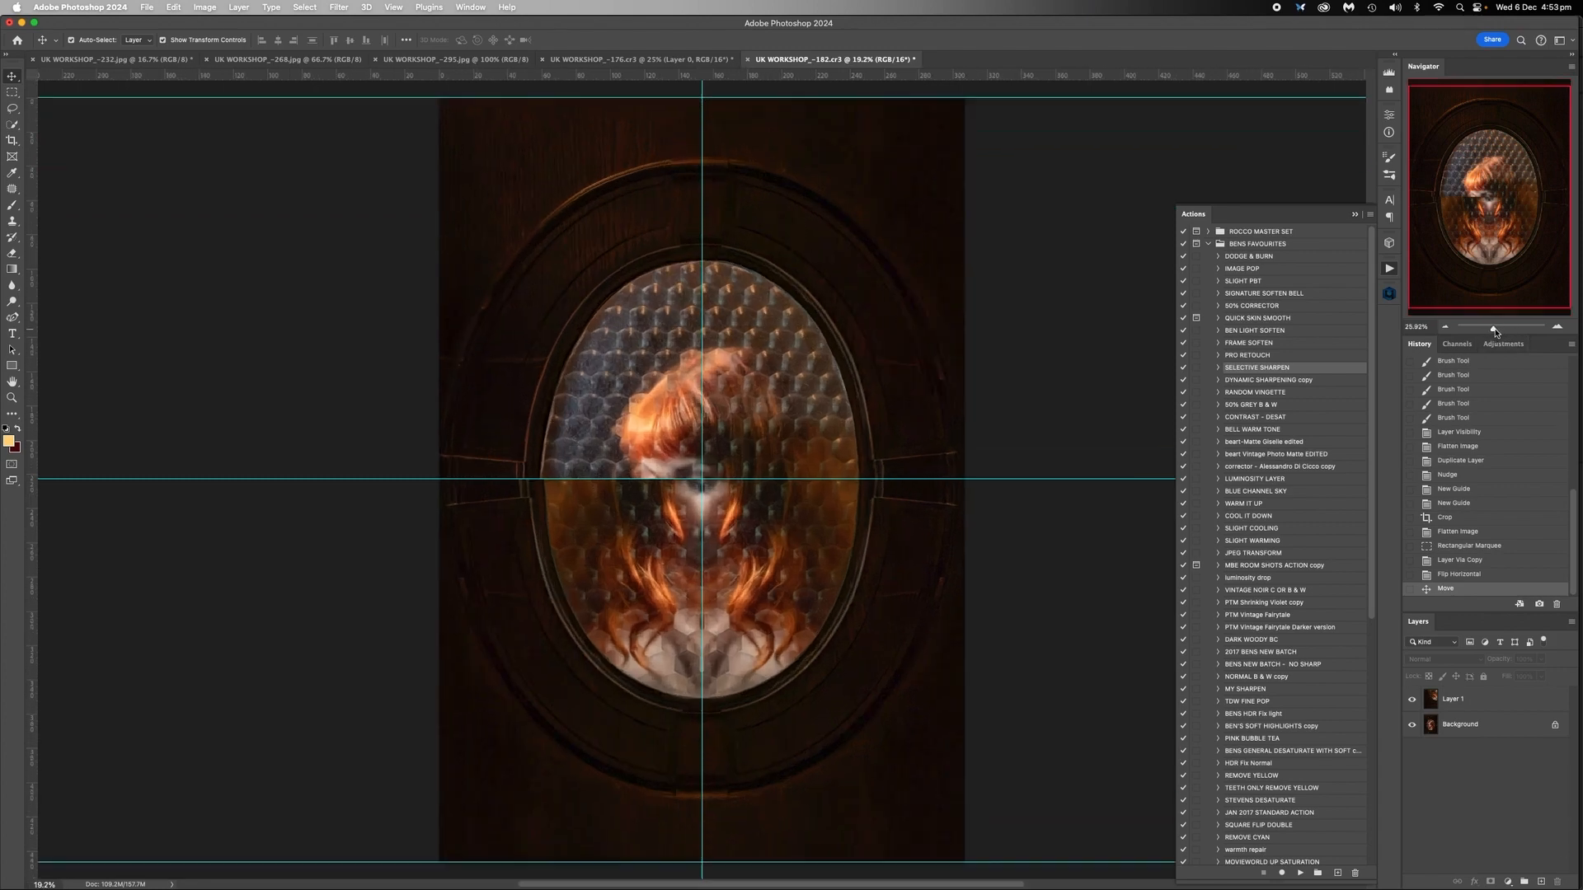
pyautogui.hscroll(-5, 367, 602)
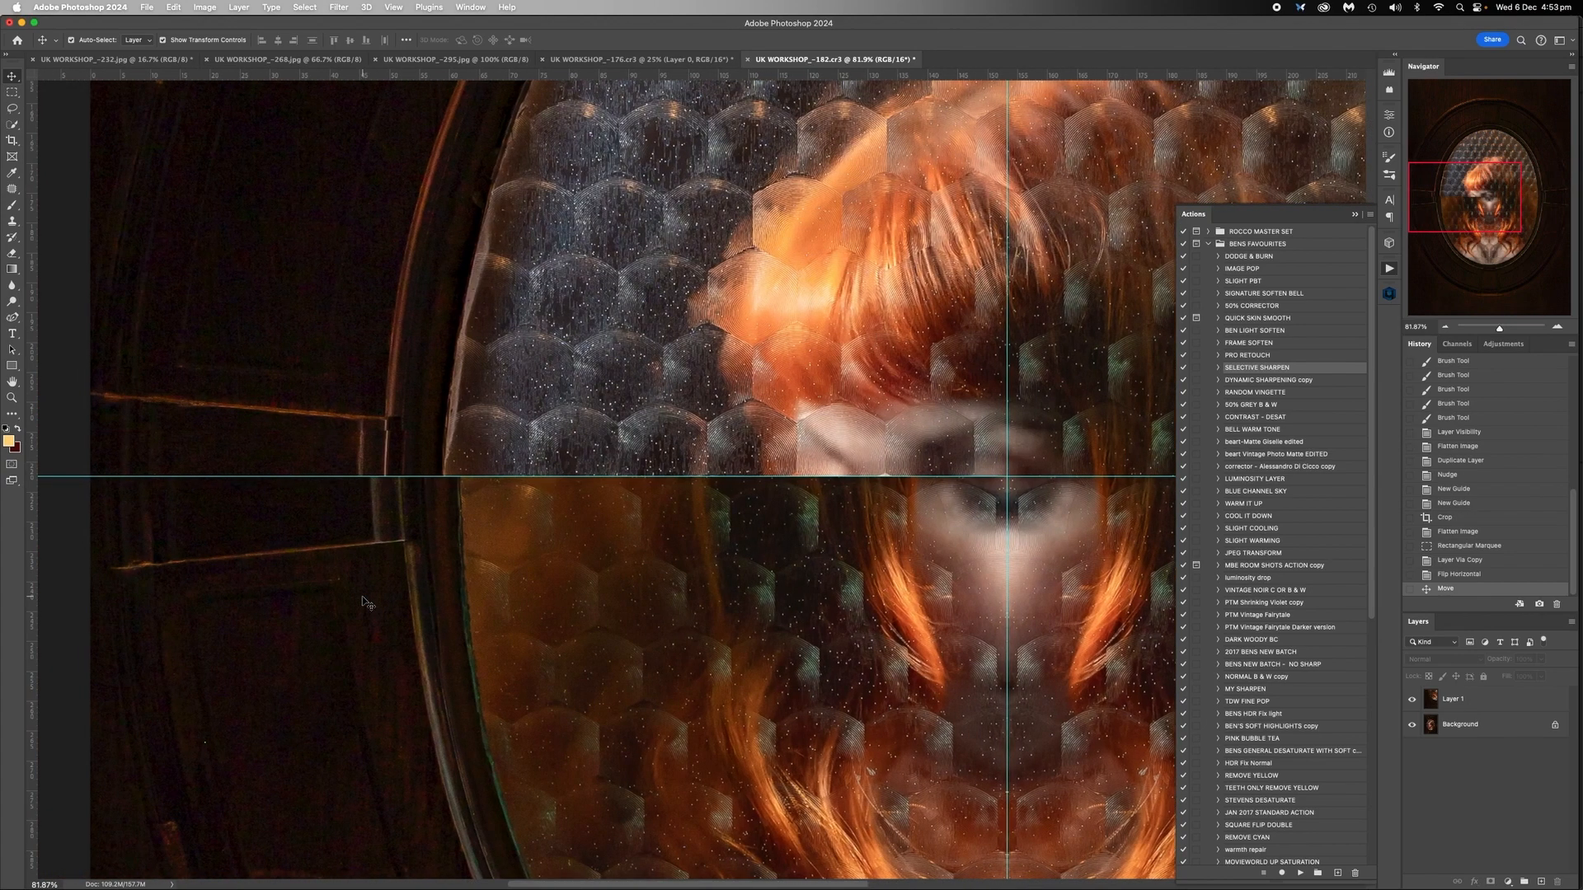
pyautogui.hscroll(-5, 429, 556)
pyautogui.hscroll(3, 481, 555)
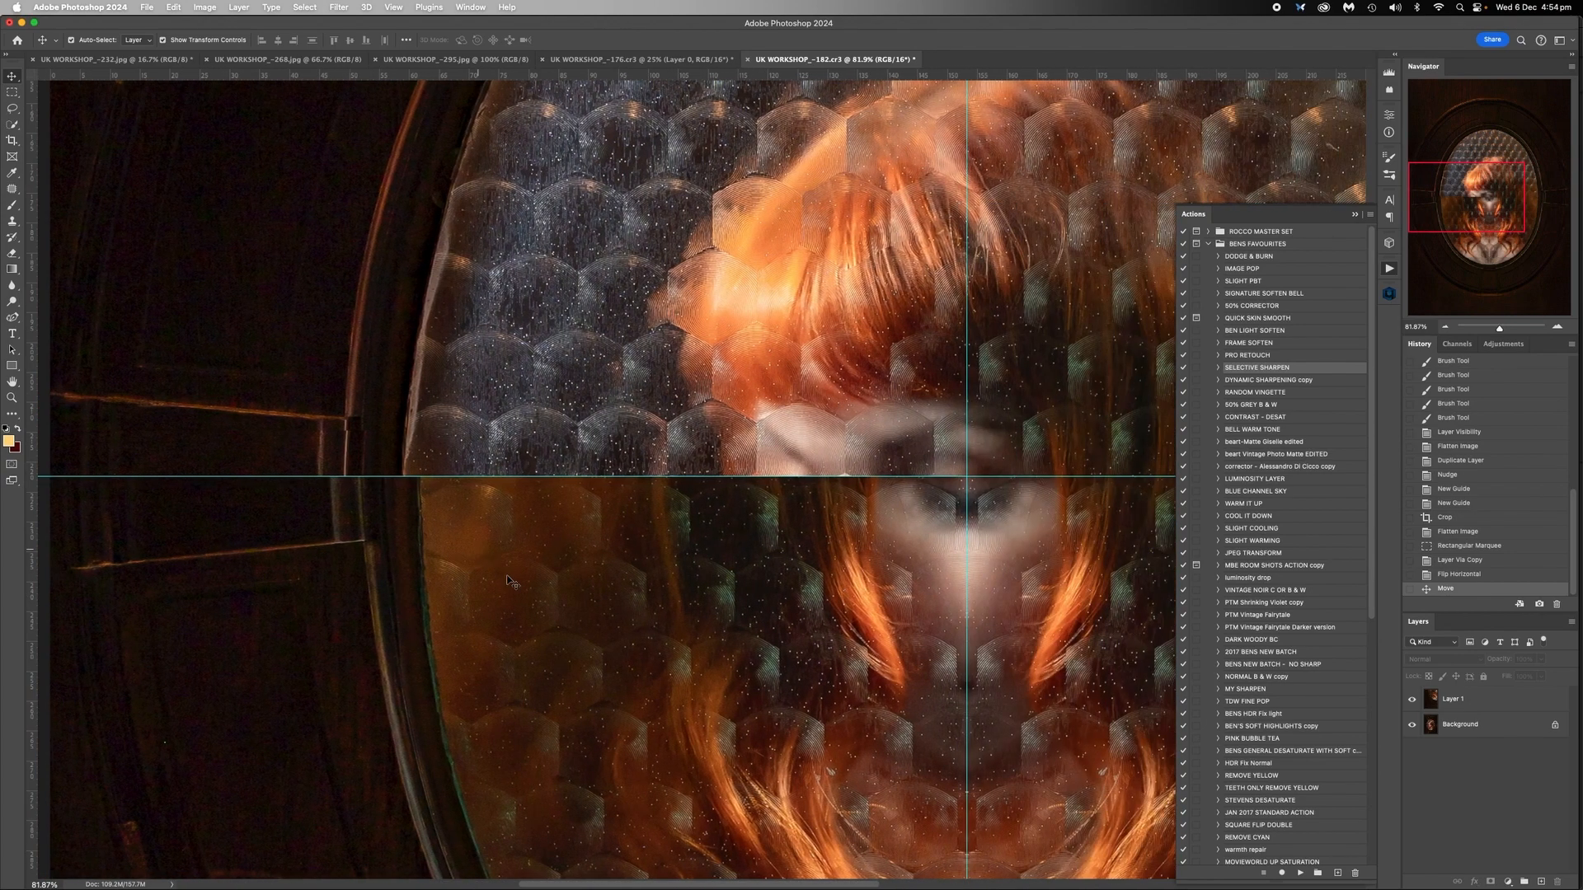
pyautogui.moveTo(524, 591); pyautogui.dragTo(505, 589)
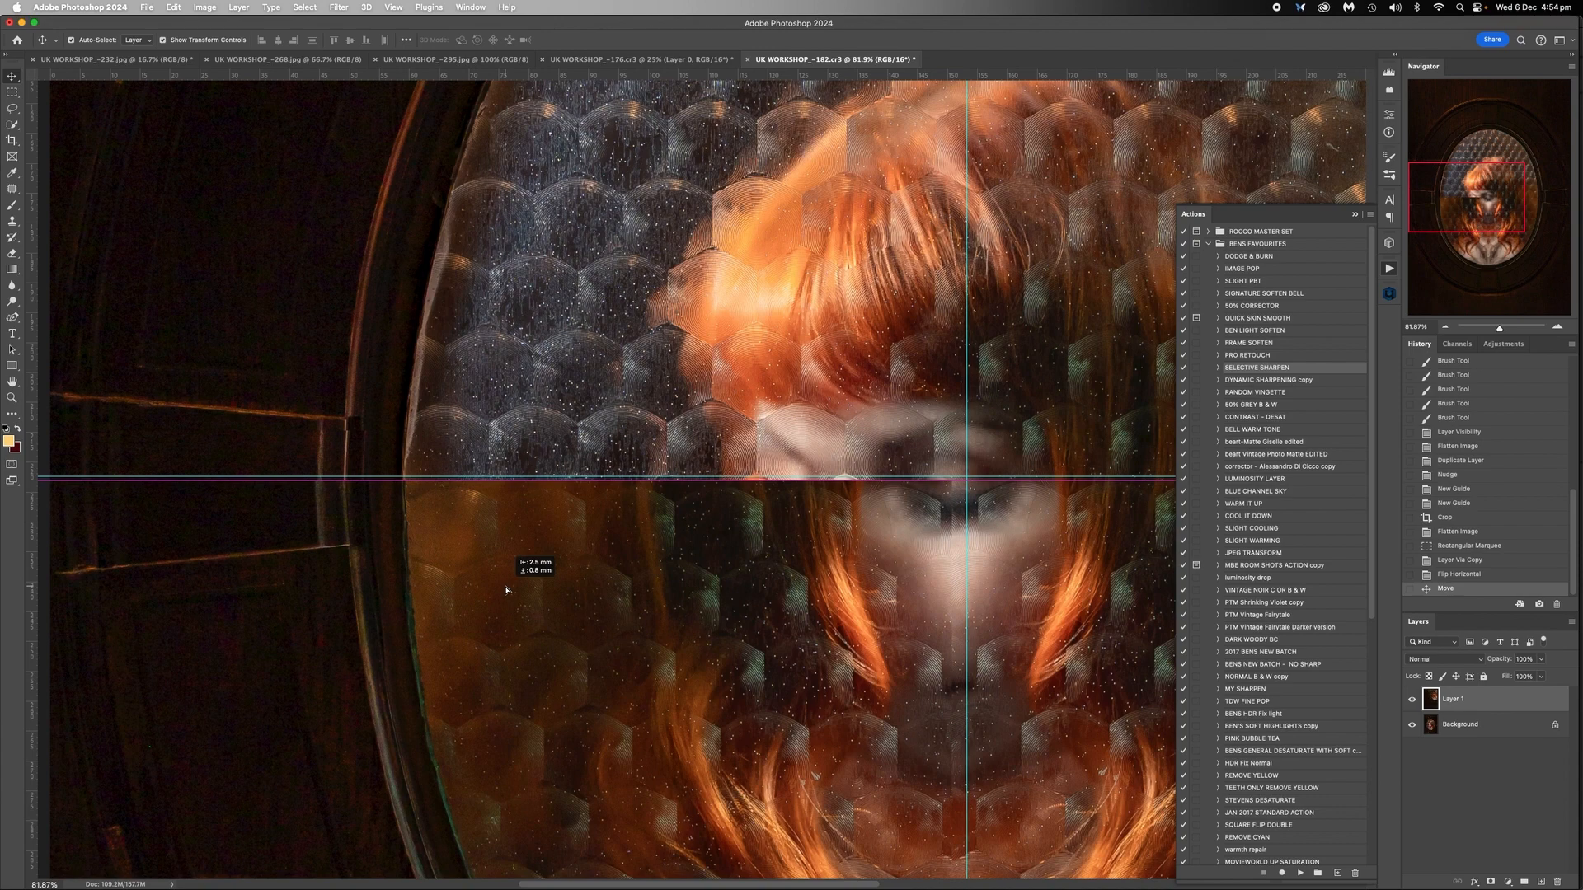
pyautogui.moveTo(505, 591); pyautogui.dragTo(520, 585)
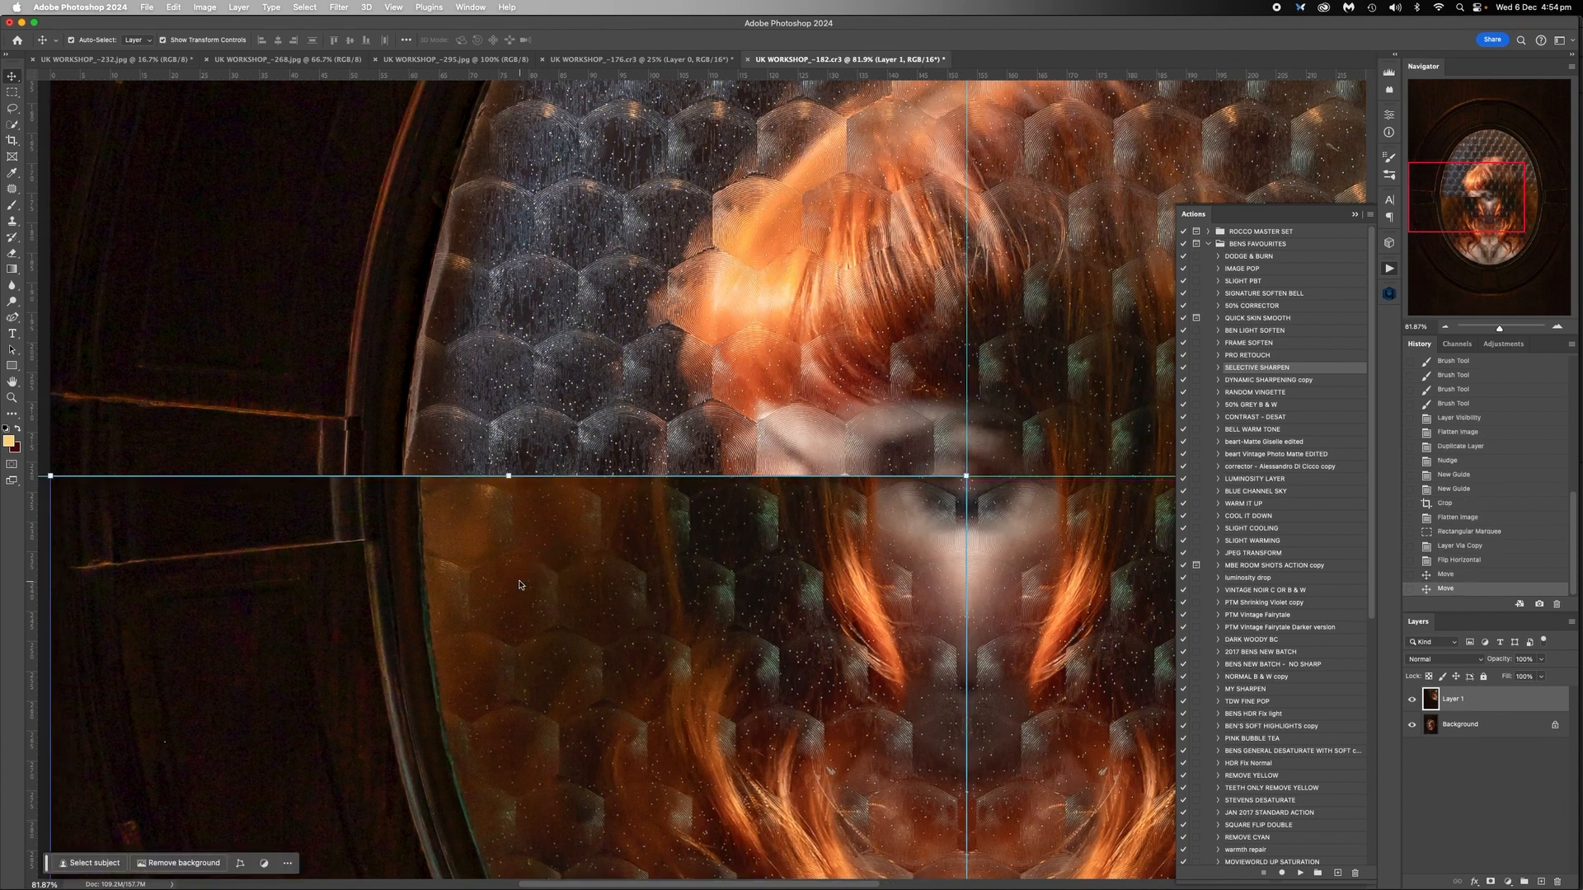
pyautogui.click(1446, 328)
pyautogui.click(1446, 328)
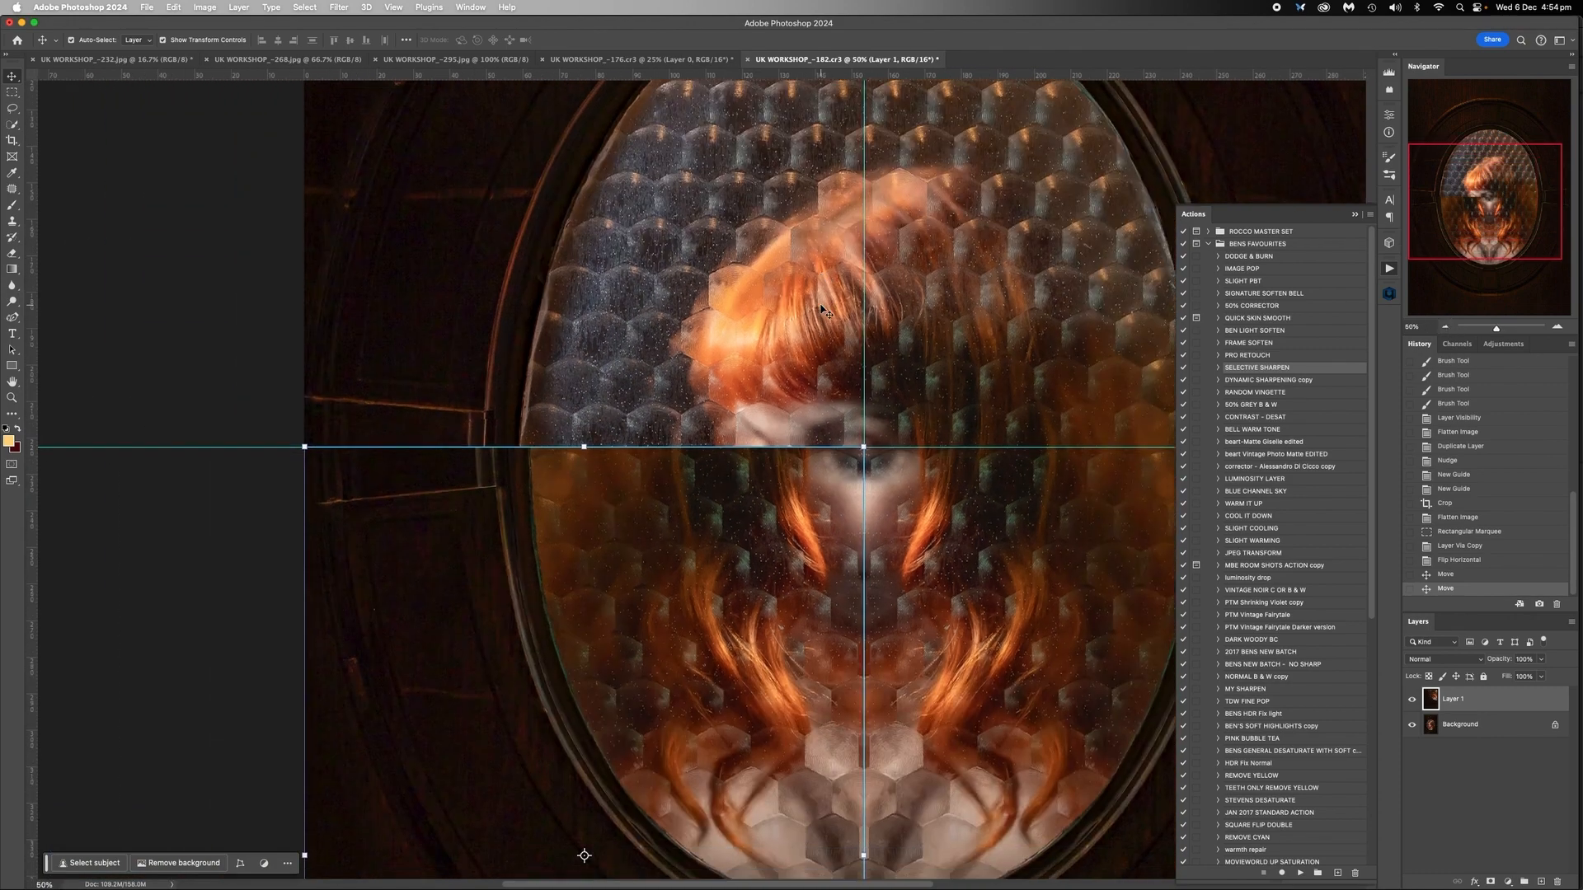
pyautogui.scroll(-5, 822, 310)
pyautogui.scroll(10, 821, 310)
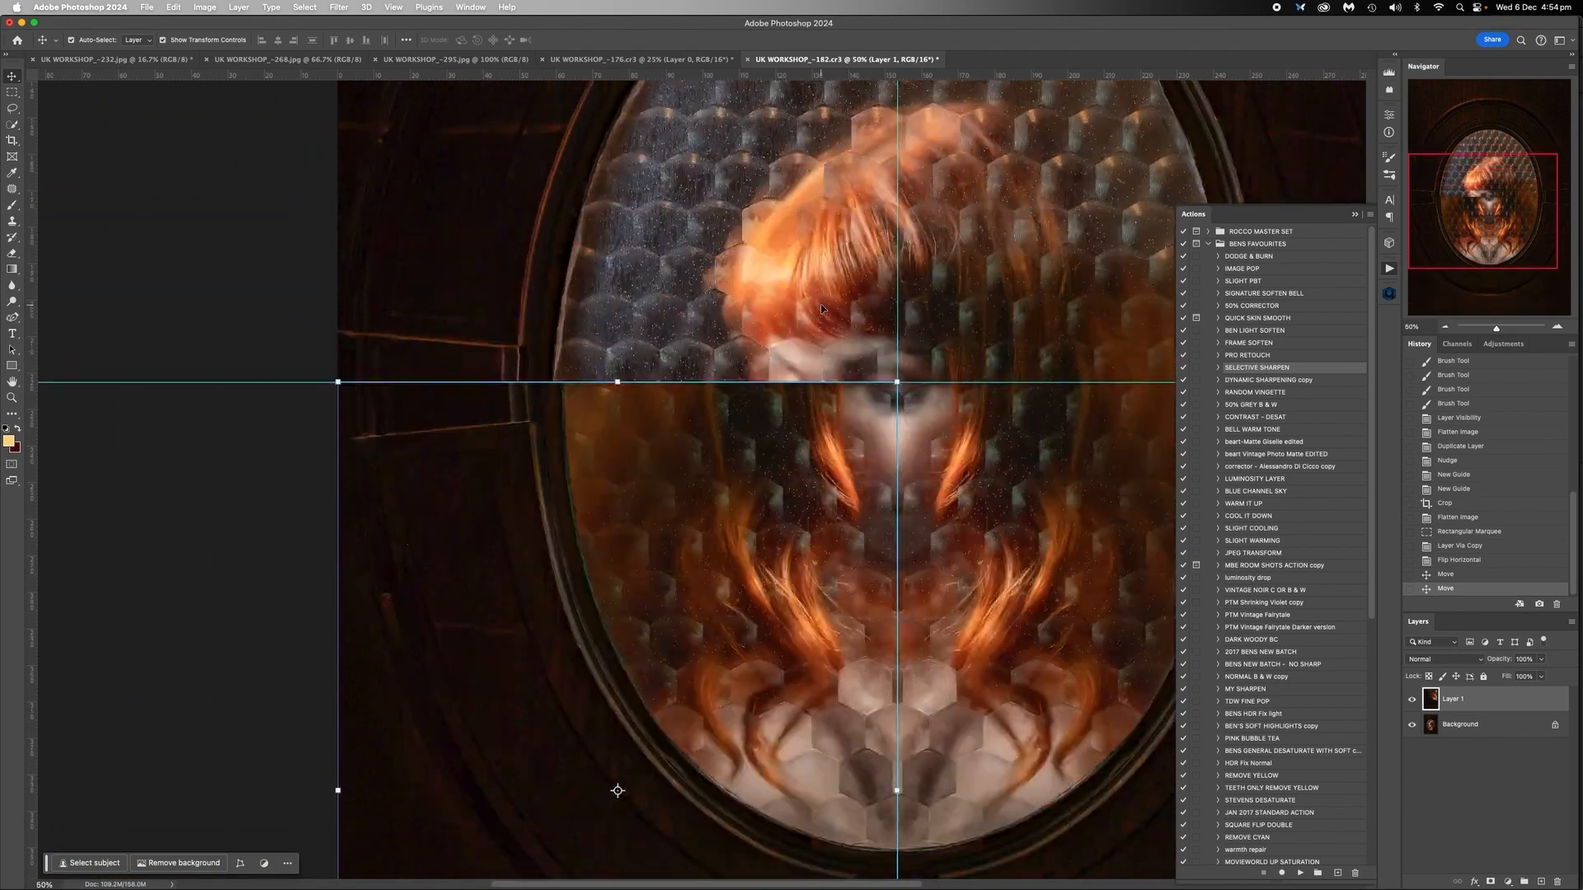
# Delete the layer holding the mirrored lower-left quarter
pyautogui.click(1445, 329)
pyautogui.click(1444, 328)
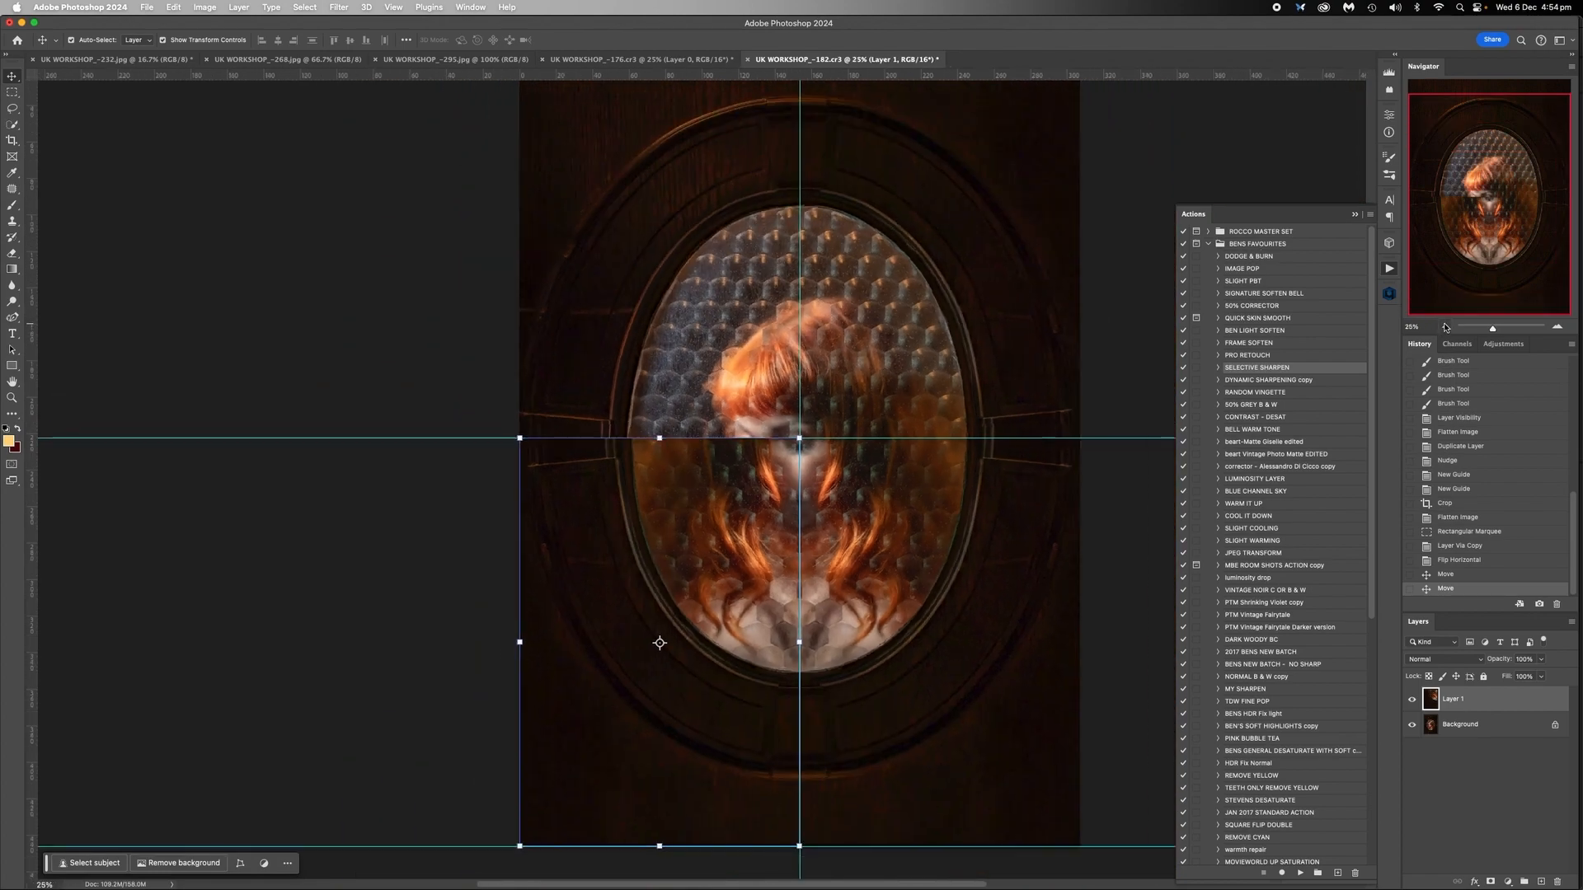
pyautogui.click(1445, 328)
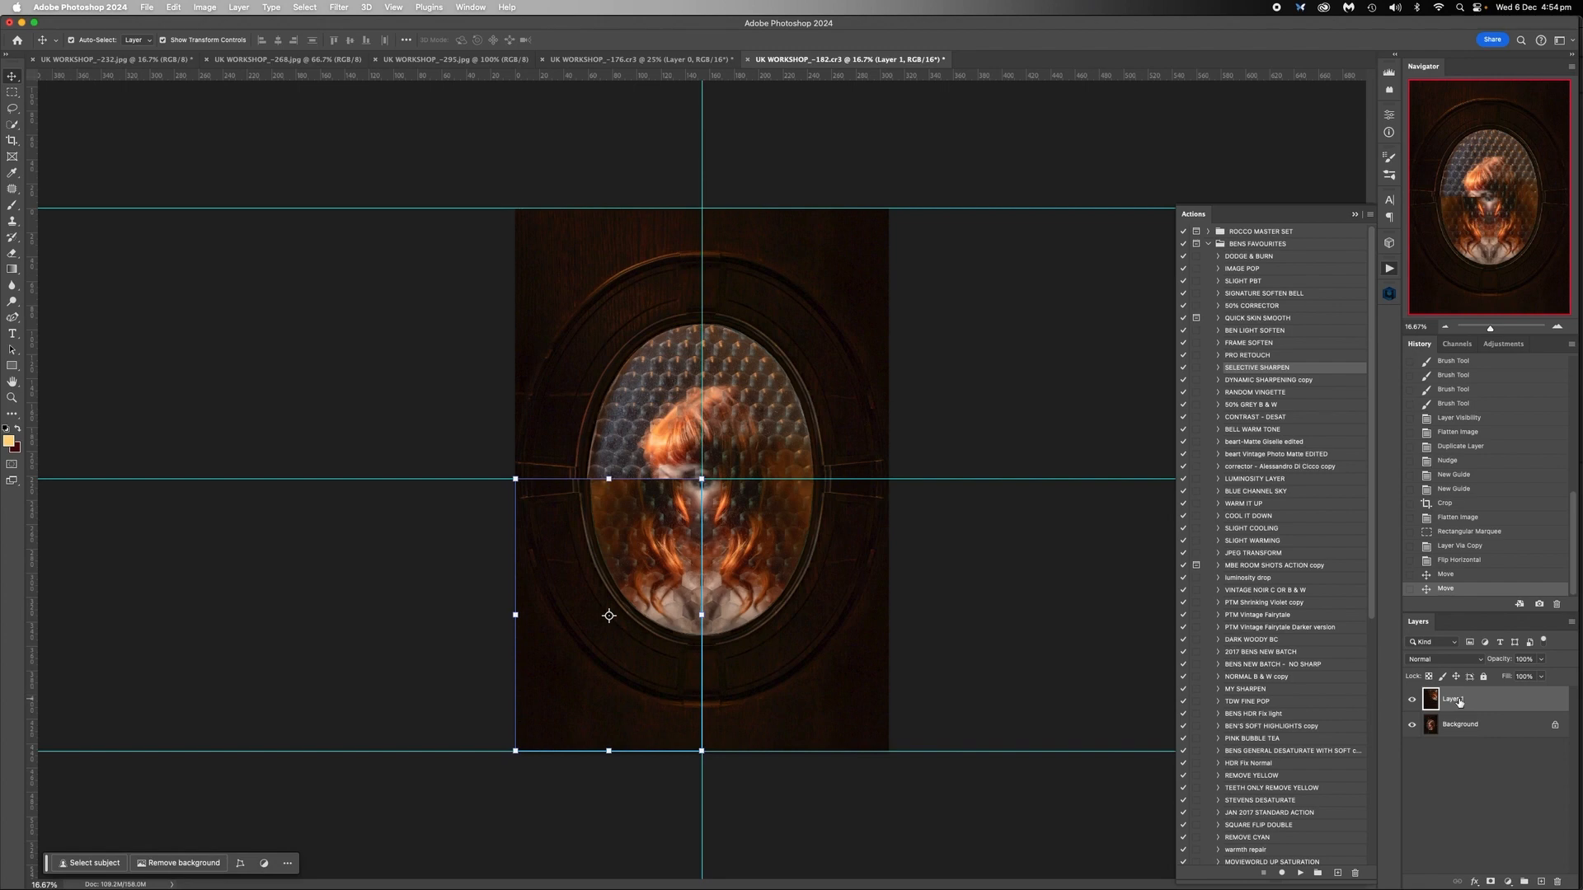
pyautogui.press('Delete')
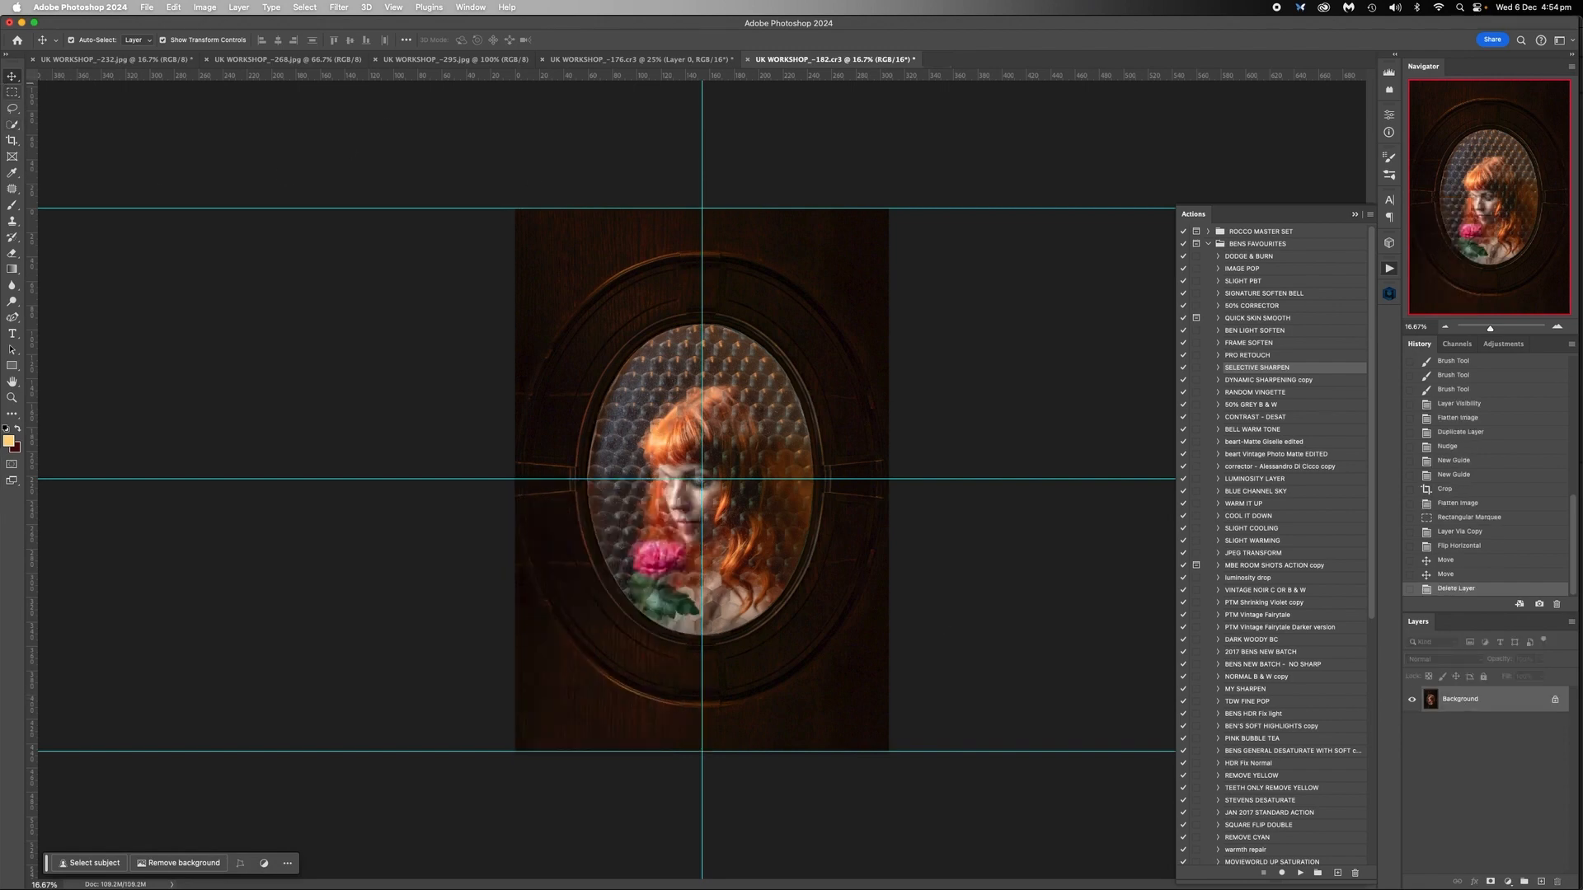
# Select the image's right half from the vertical centre guide to the outer edge, and copy it to a new layer
pyautogui.click(13, 94)
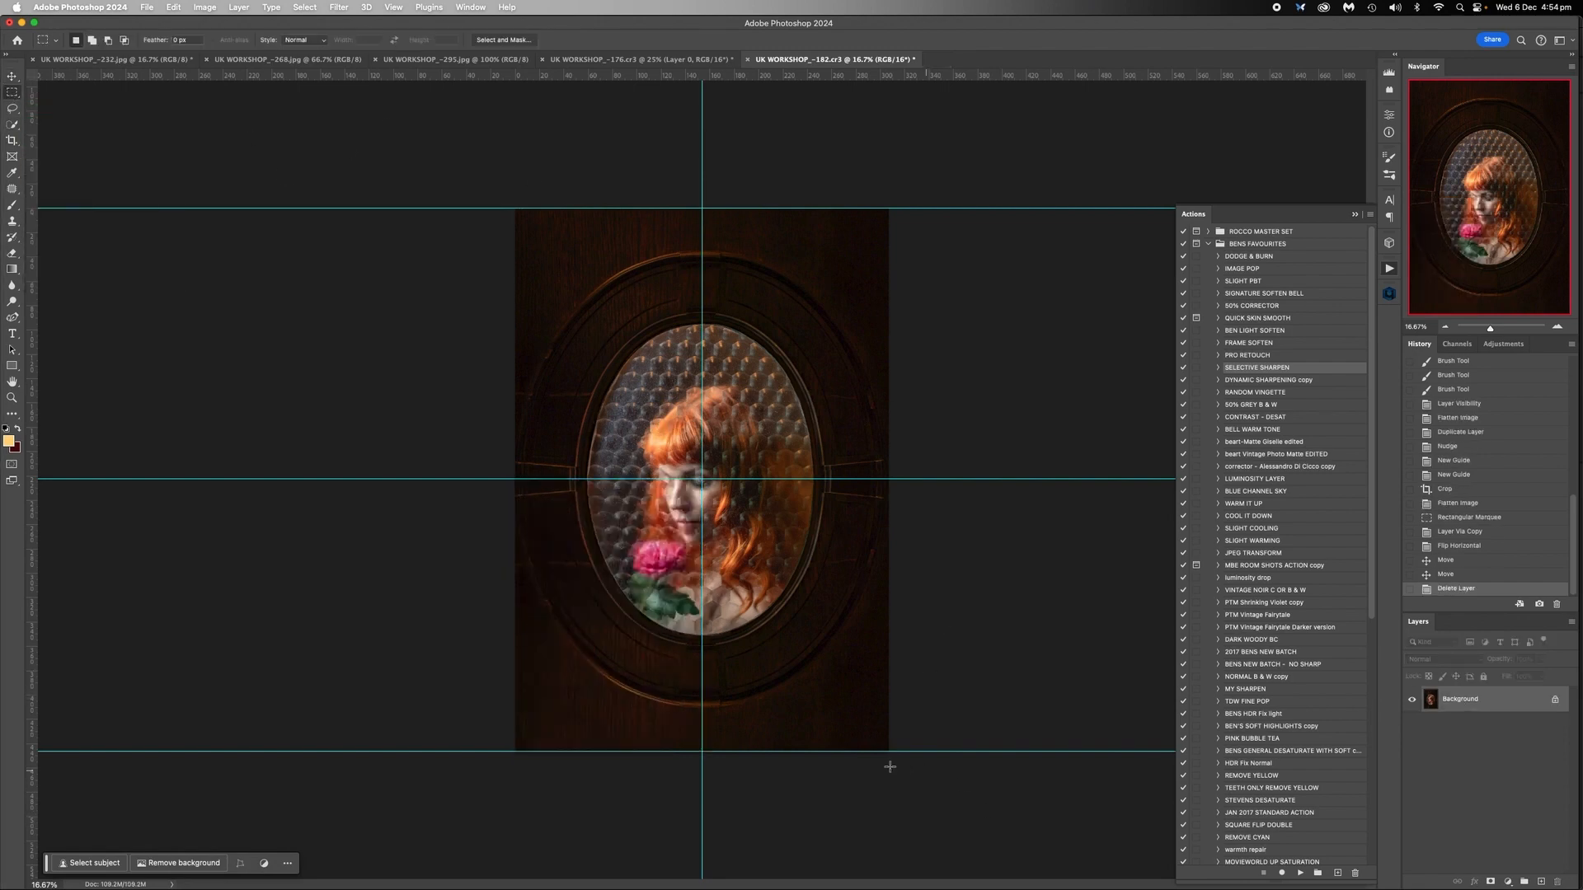
pyautogui.moveTo(890, 766); pyautogui.dragTo(701, 154)
pyautogui.rightClick(796, 377)
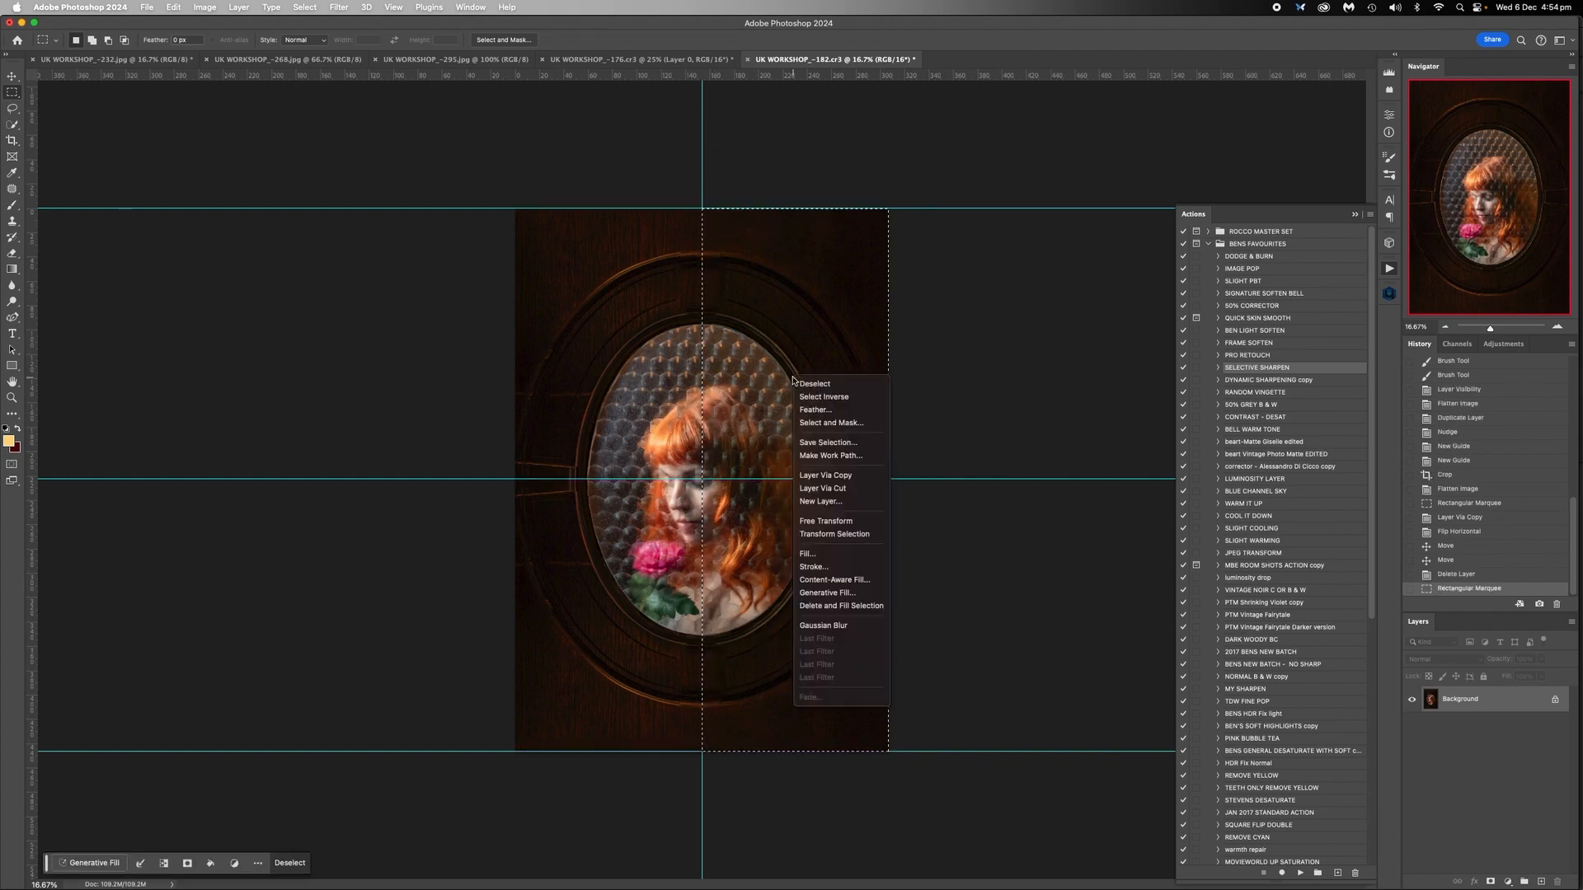
pyautogui.click(857, 479)
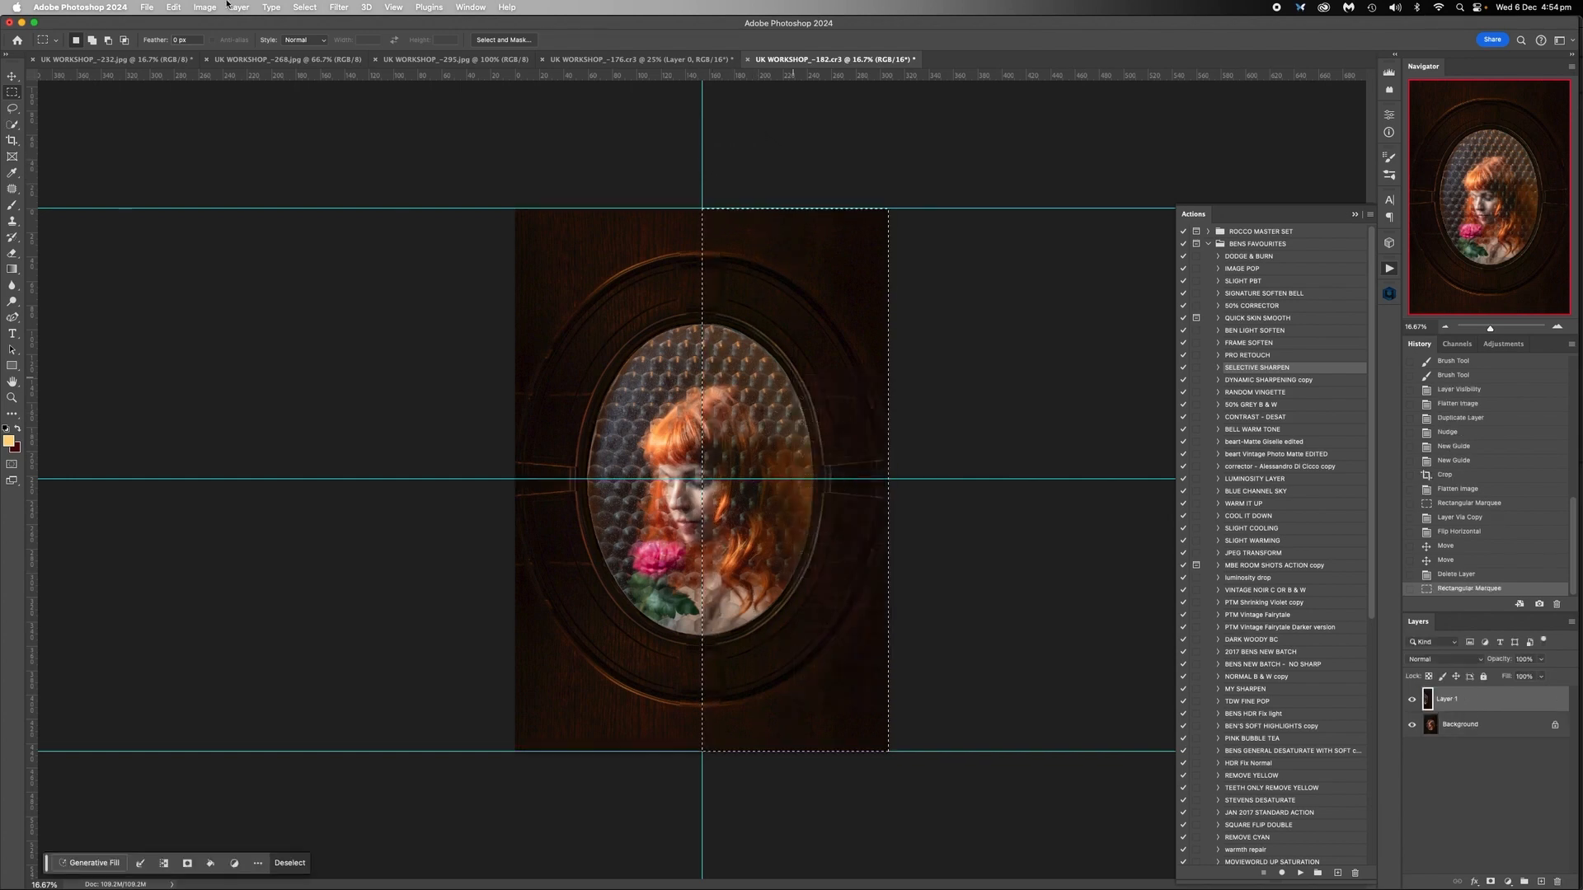
# Flip the copied half horizontally and move it over the image's left half, against the vertical centre guide
pyautogui.click(146, 7)
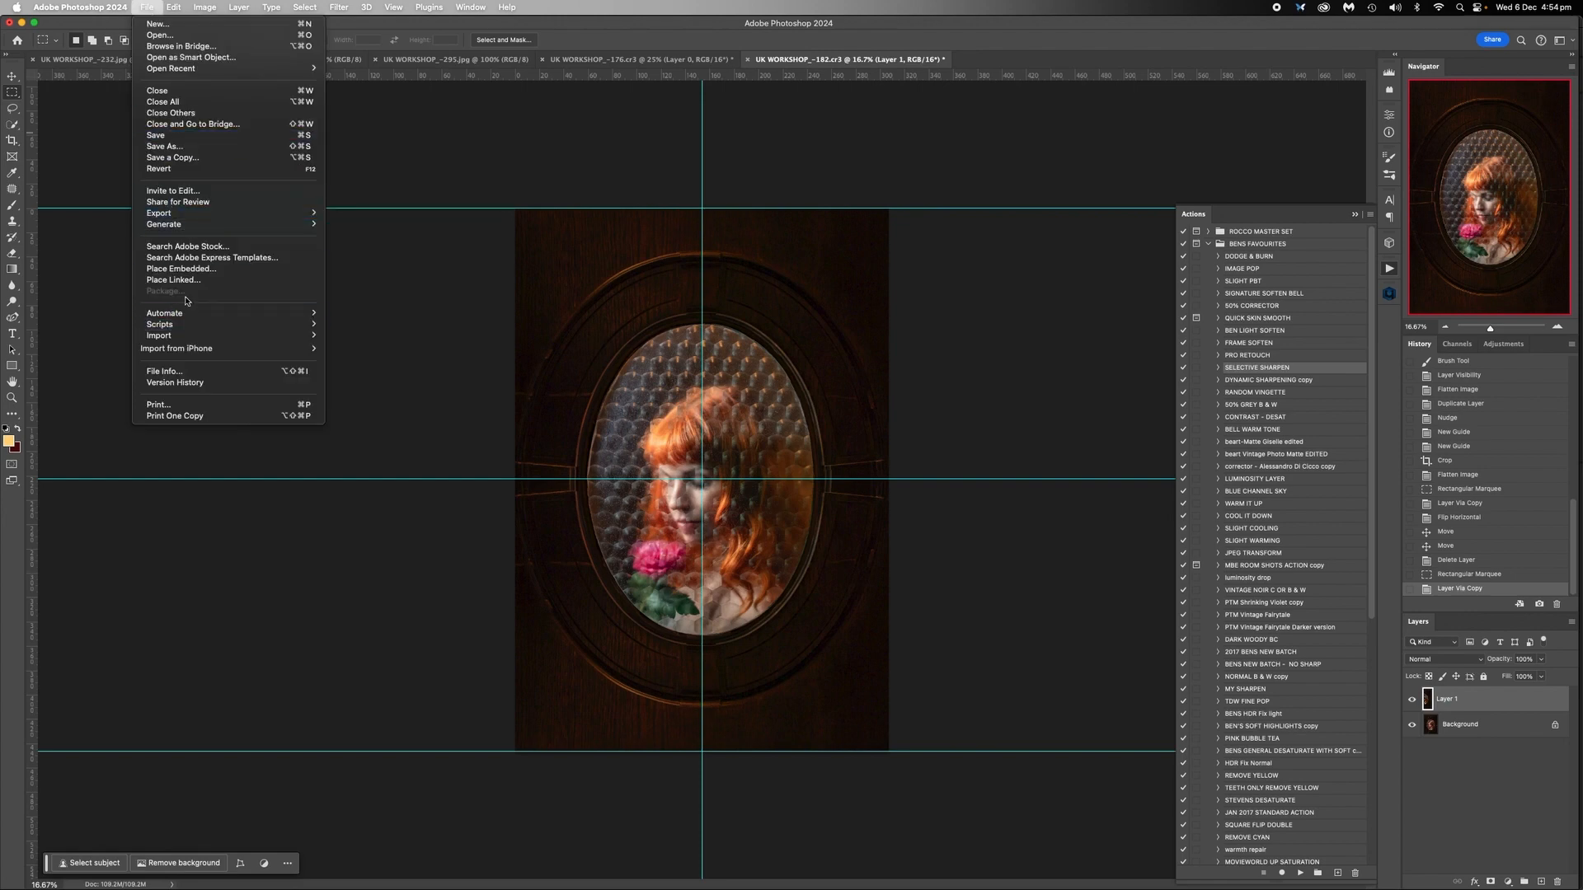
pyautogui.moveTo(173, 6)
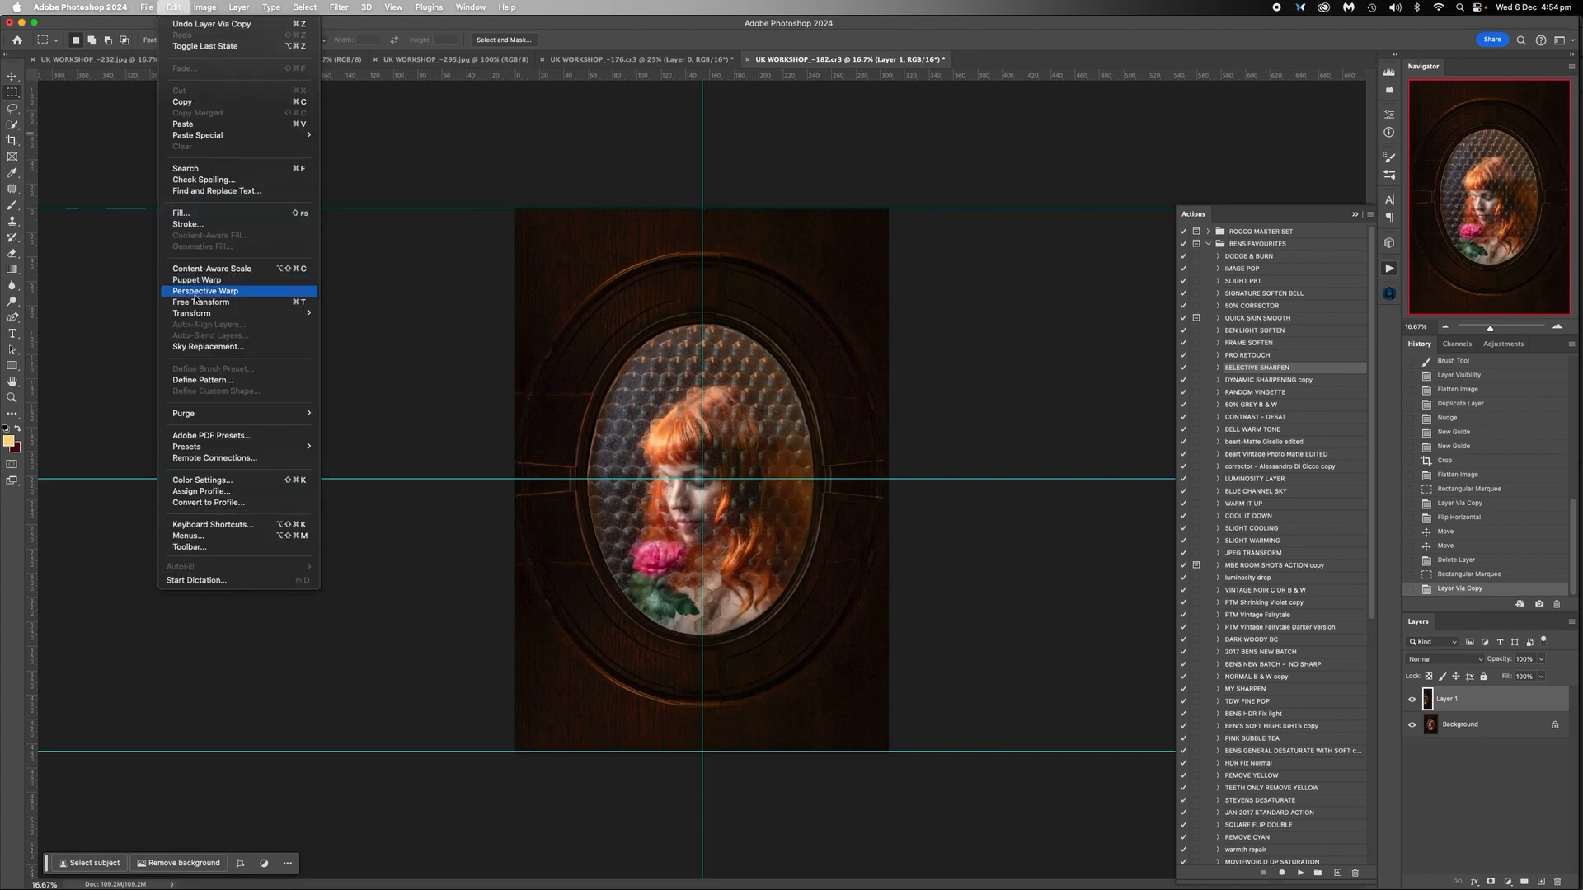
pyautogui.moveTo(206, 314)
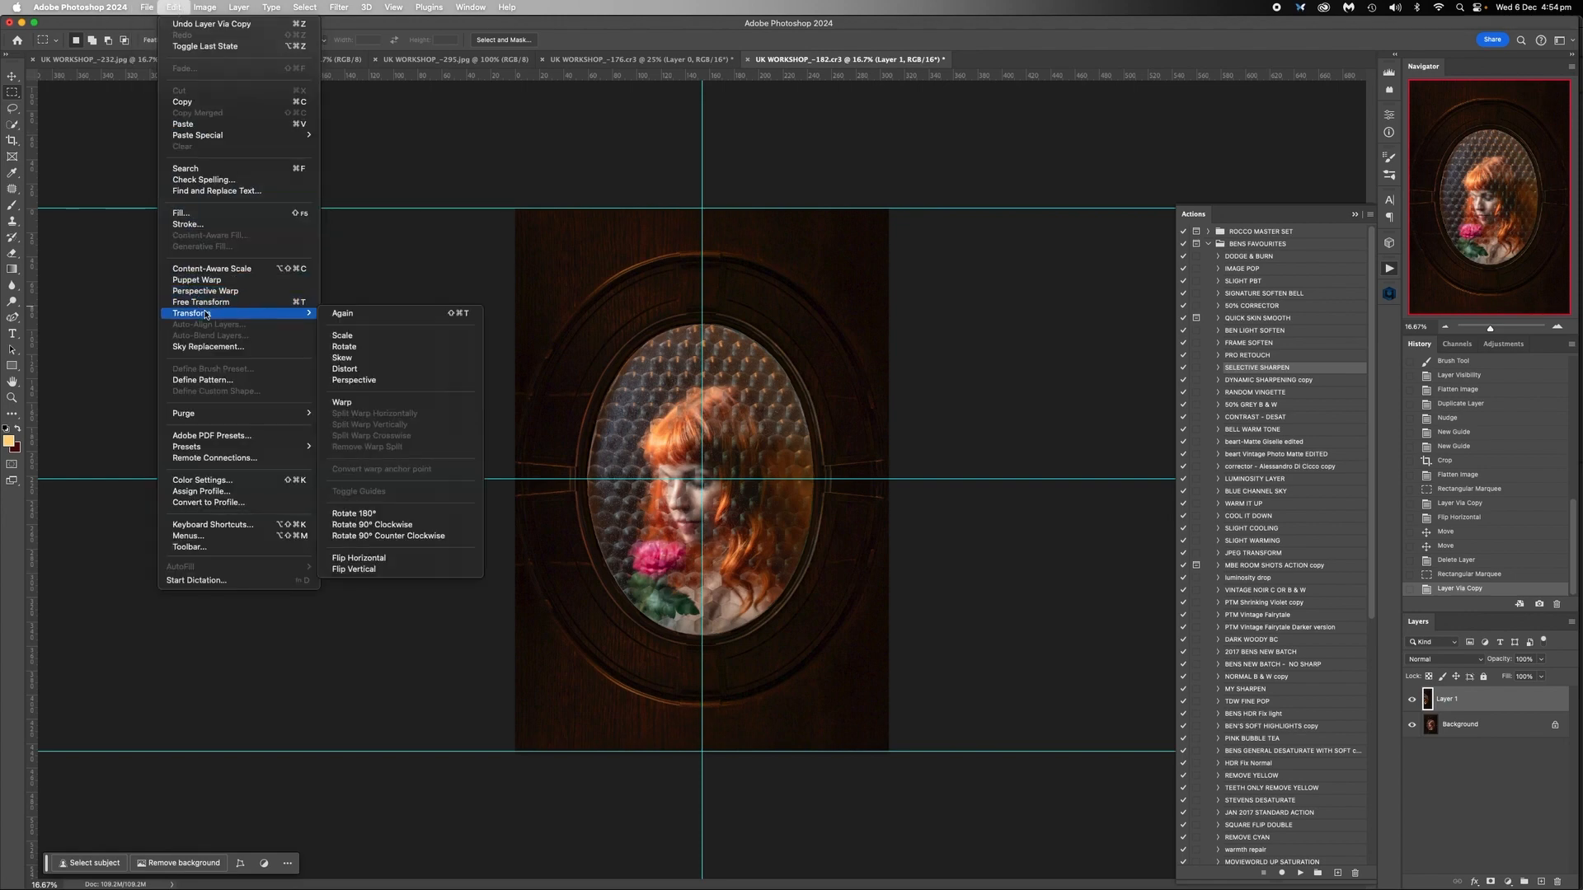
pyautogui.click(360, 558)
pyautogui.click(13, 78)
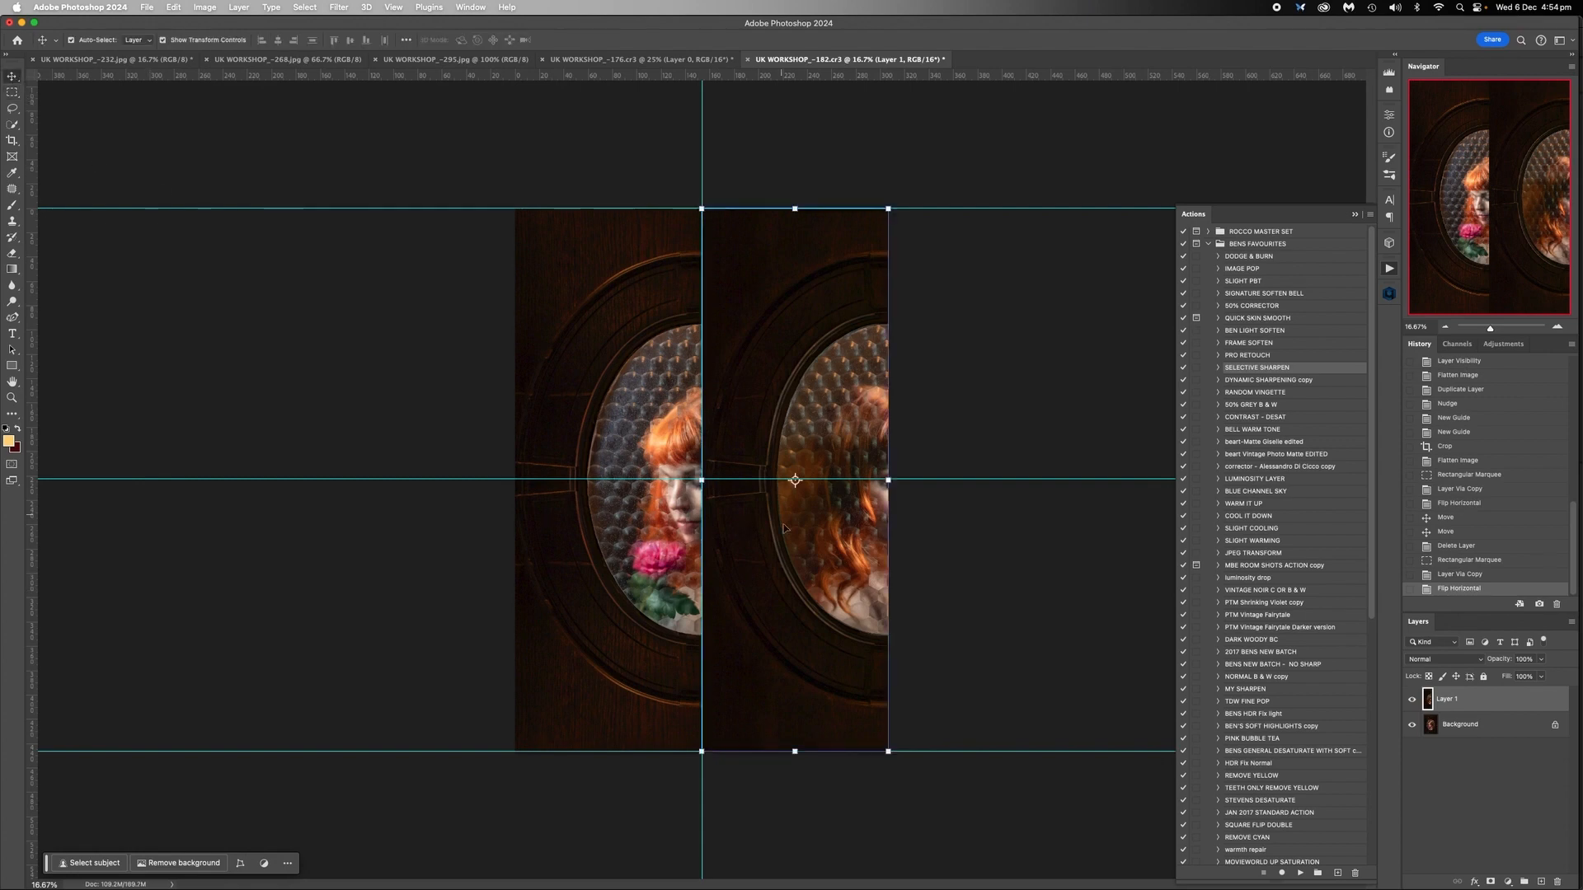
pyautogui.moveTo(808, 406); pyautogui.dragTo(624, 410)
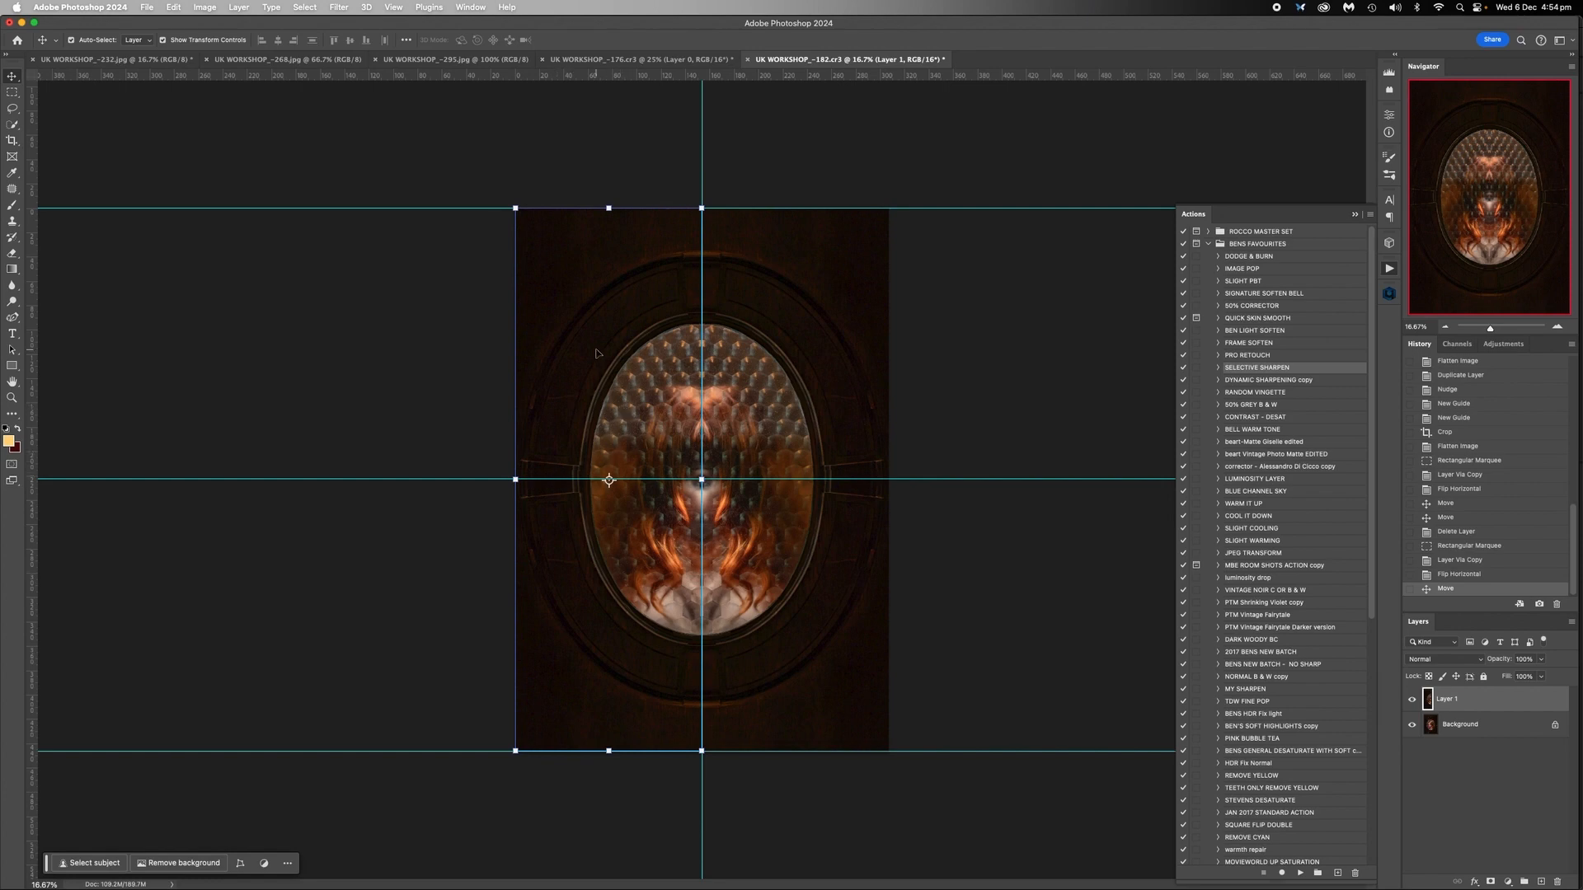
pyautogui.click(1557, 327)
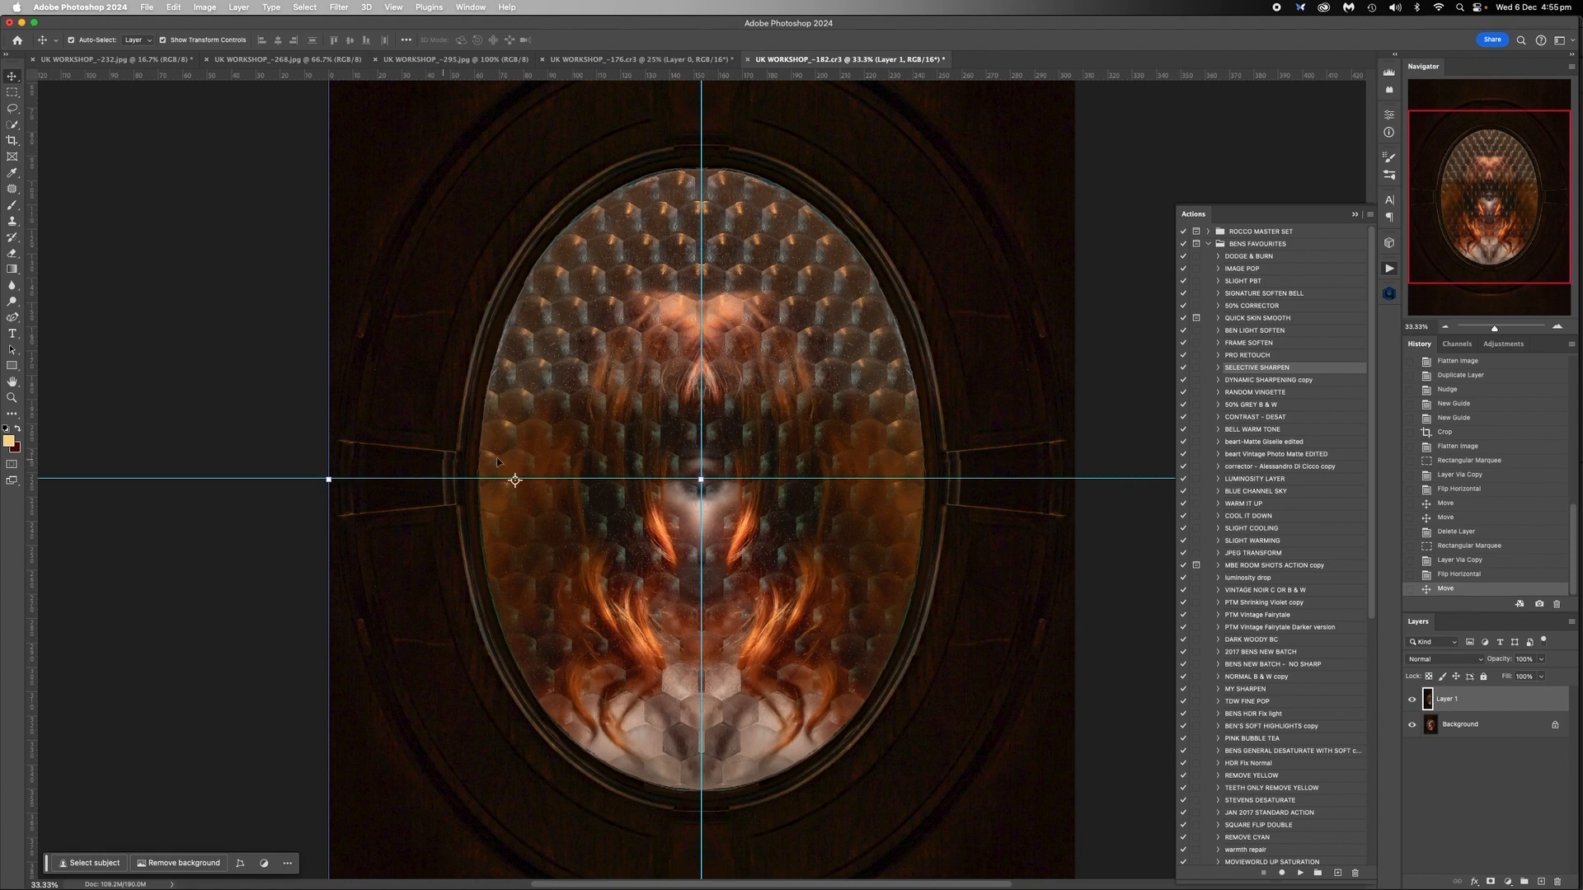
pyautogui.click(1446, 326)
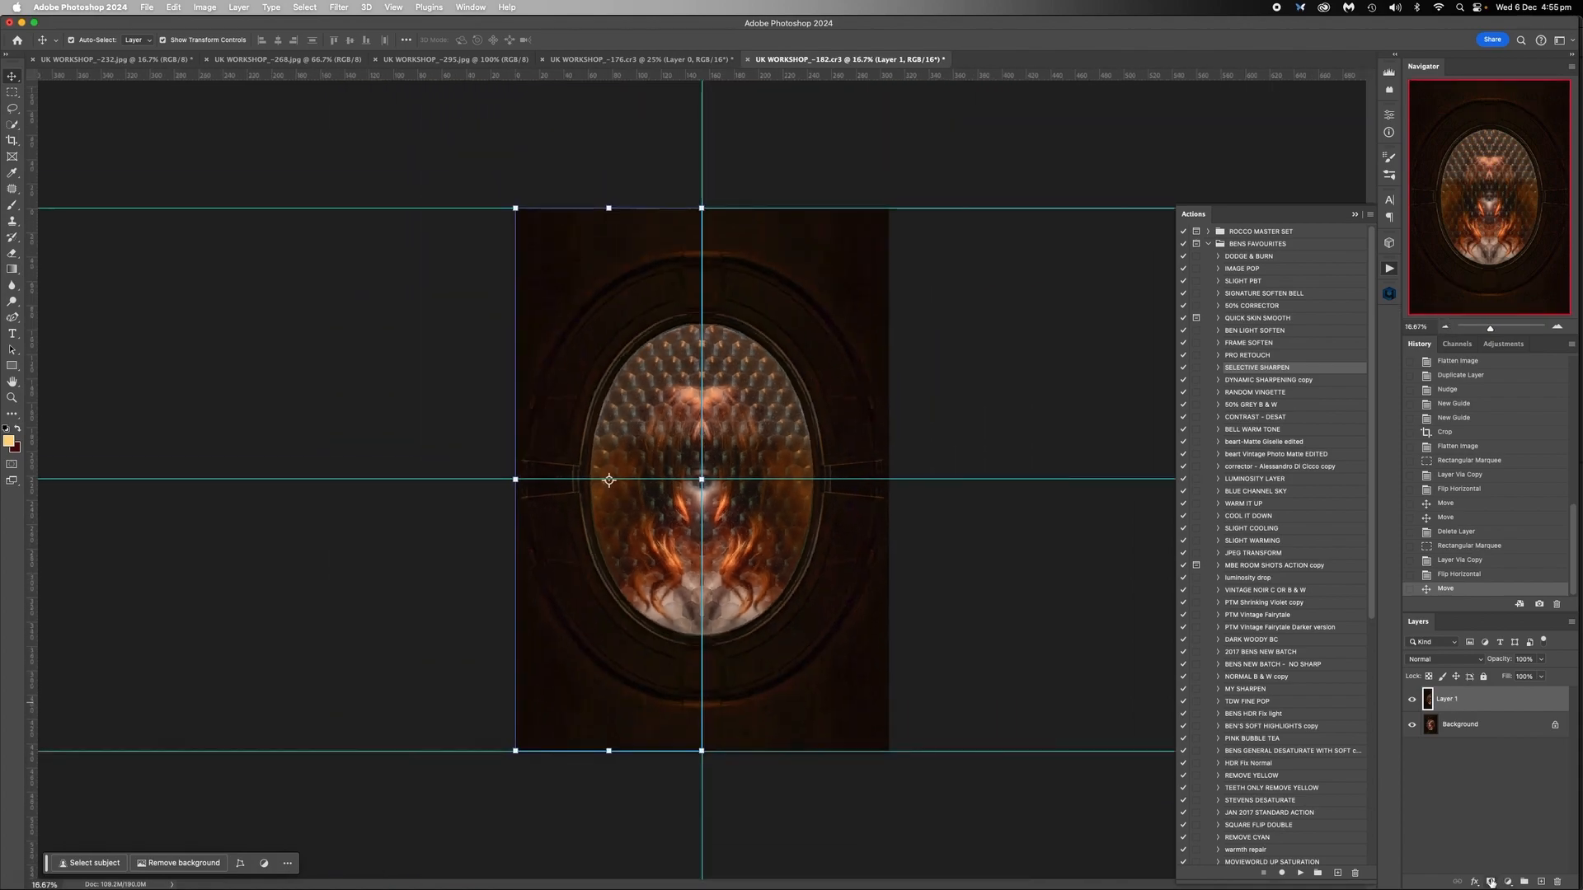
# Add a layer mask to the mirrored half and paint black with an enlarged brush over the woman's hair and face
pyautogui.click(1491, 881)
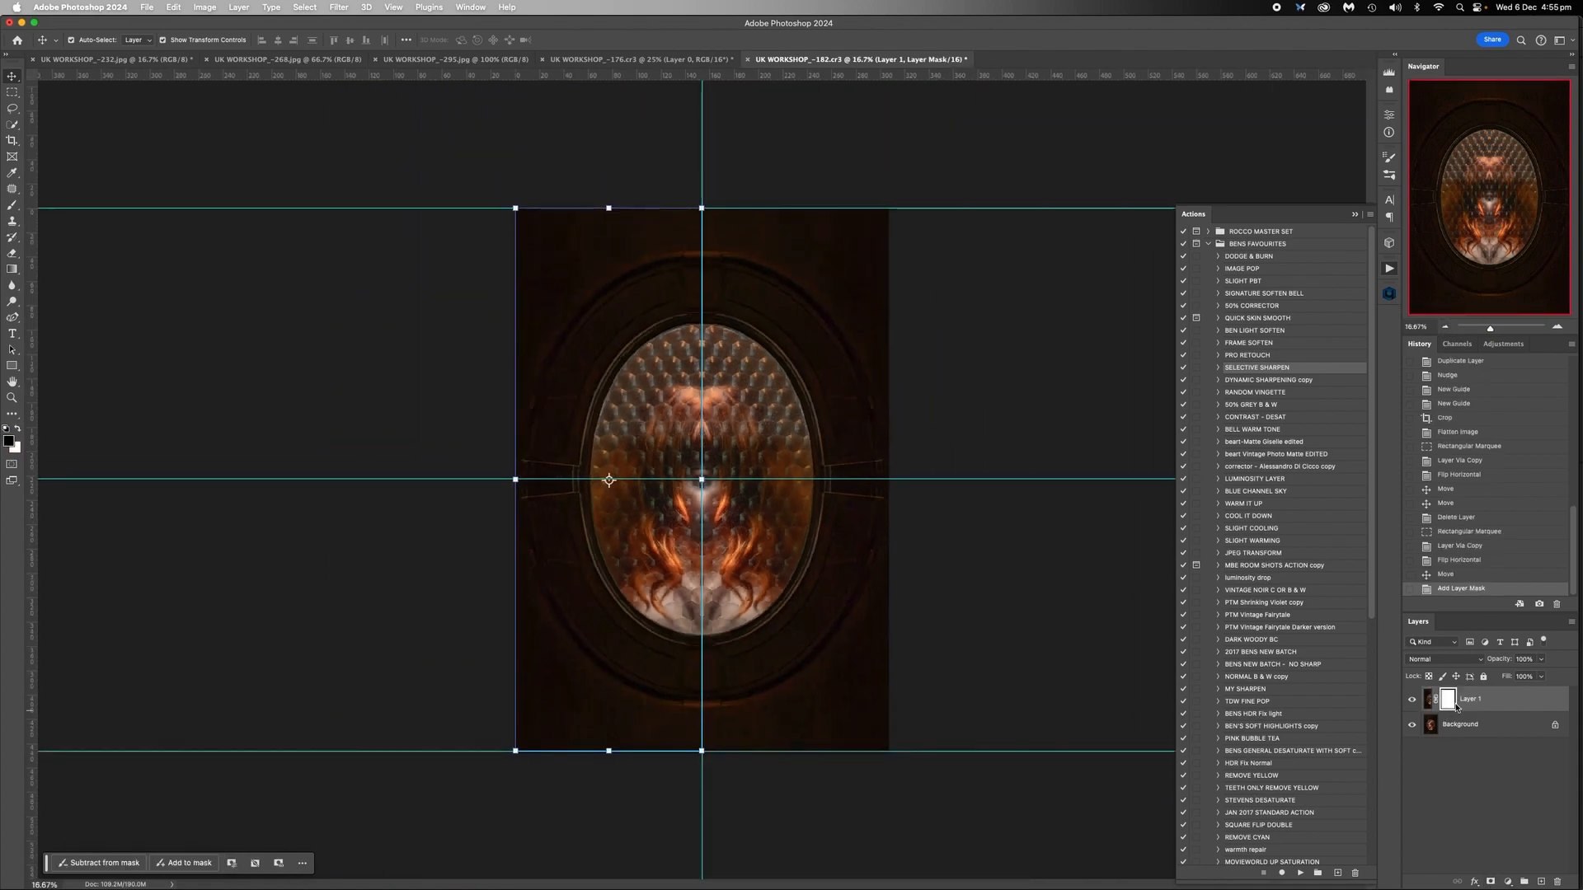
pyautogui.click(12, 208)
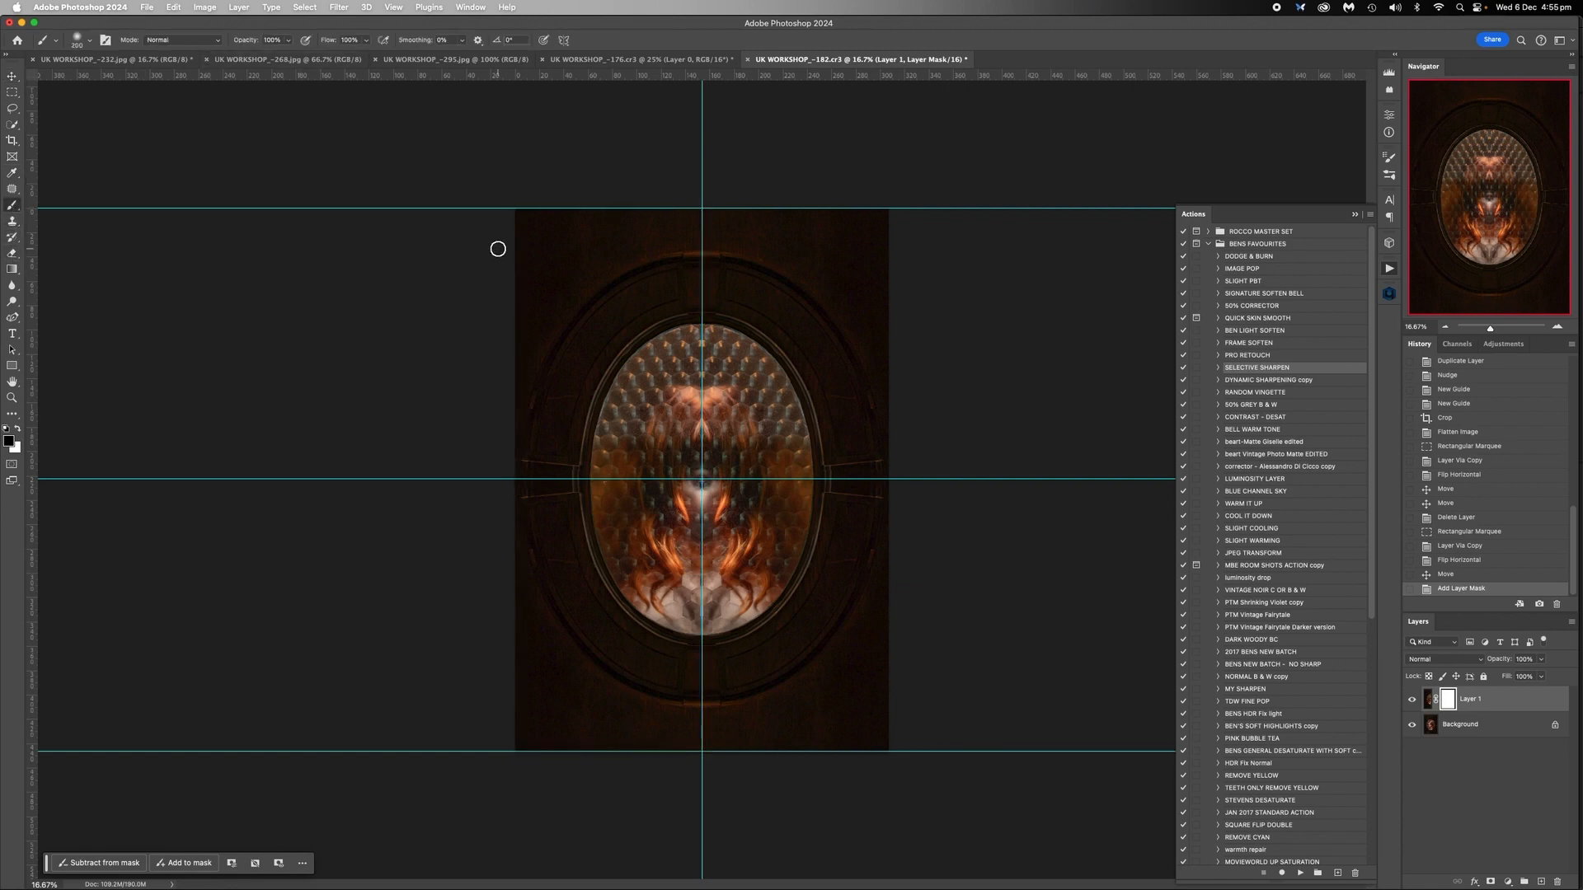
pyautogui.press(']')
pyautogui.press(']')
pyautogui.press(']')
pyautogui.press(']')
pyautogui.moveTo(684, 299)
pyautogui.mouseDown()
pyautogui.moveTo(673, 419)
pyautogui.moveTo(643, 427)
pyautogui.moveTo(717, 448)
pyautogui.moveTo(682, 492)
pyautogui.mouseUp()
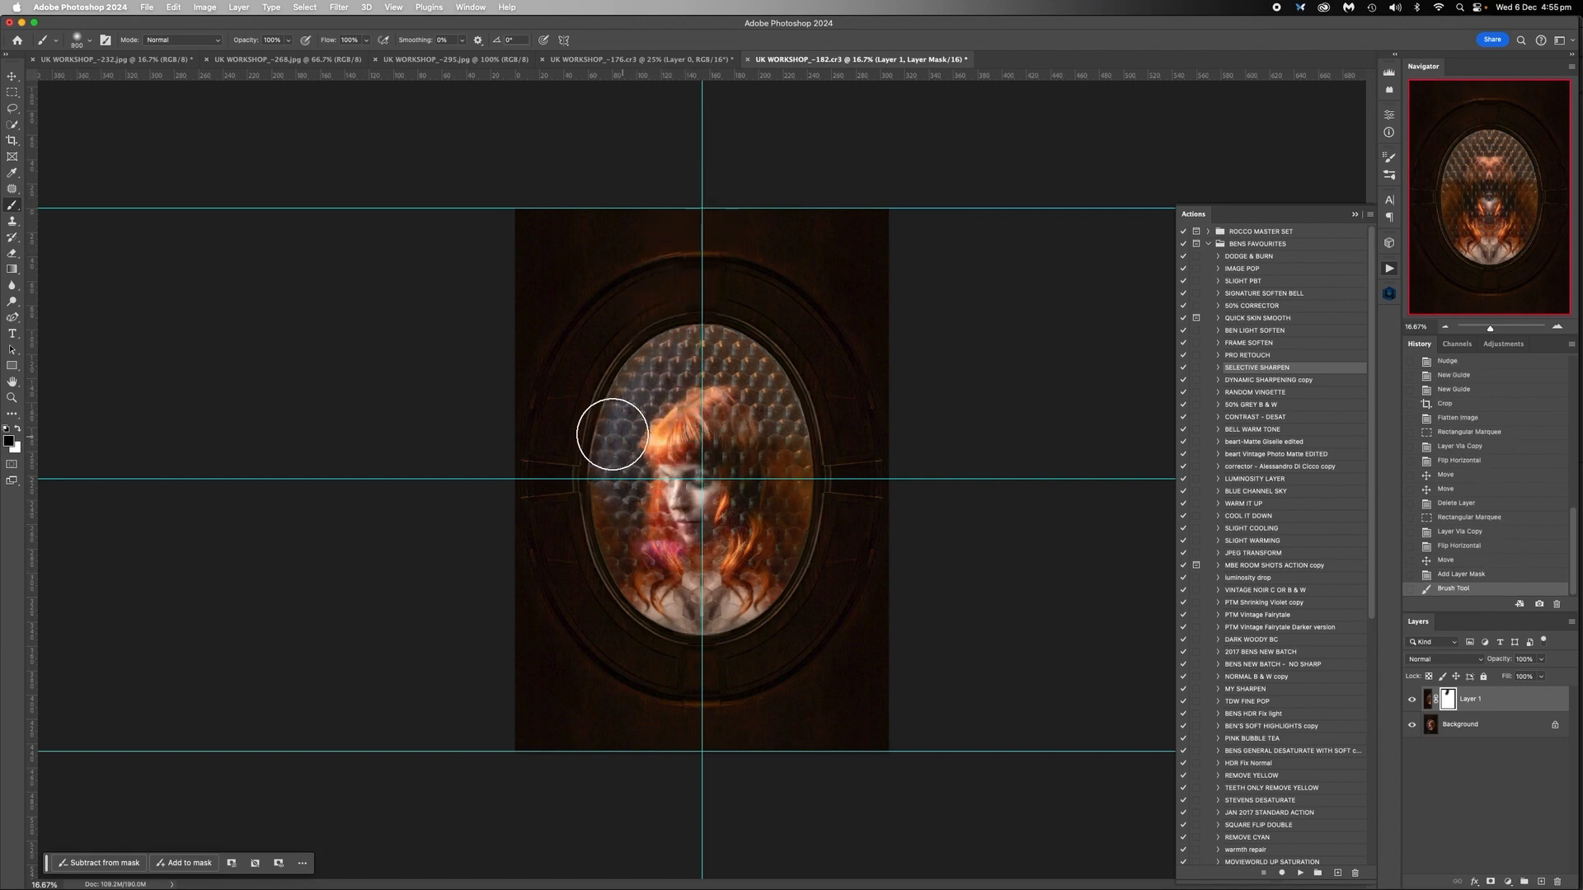
# Paint black on the mask over the upper-left glass and wooden frame to restore the original there
pyautogui.press(']')
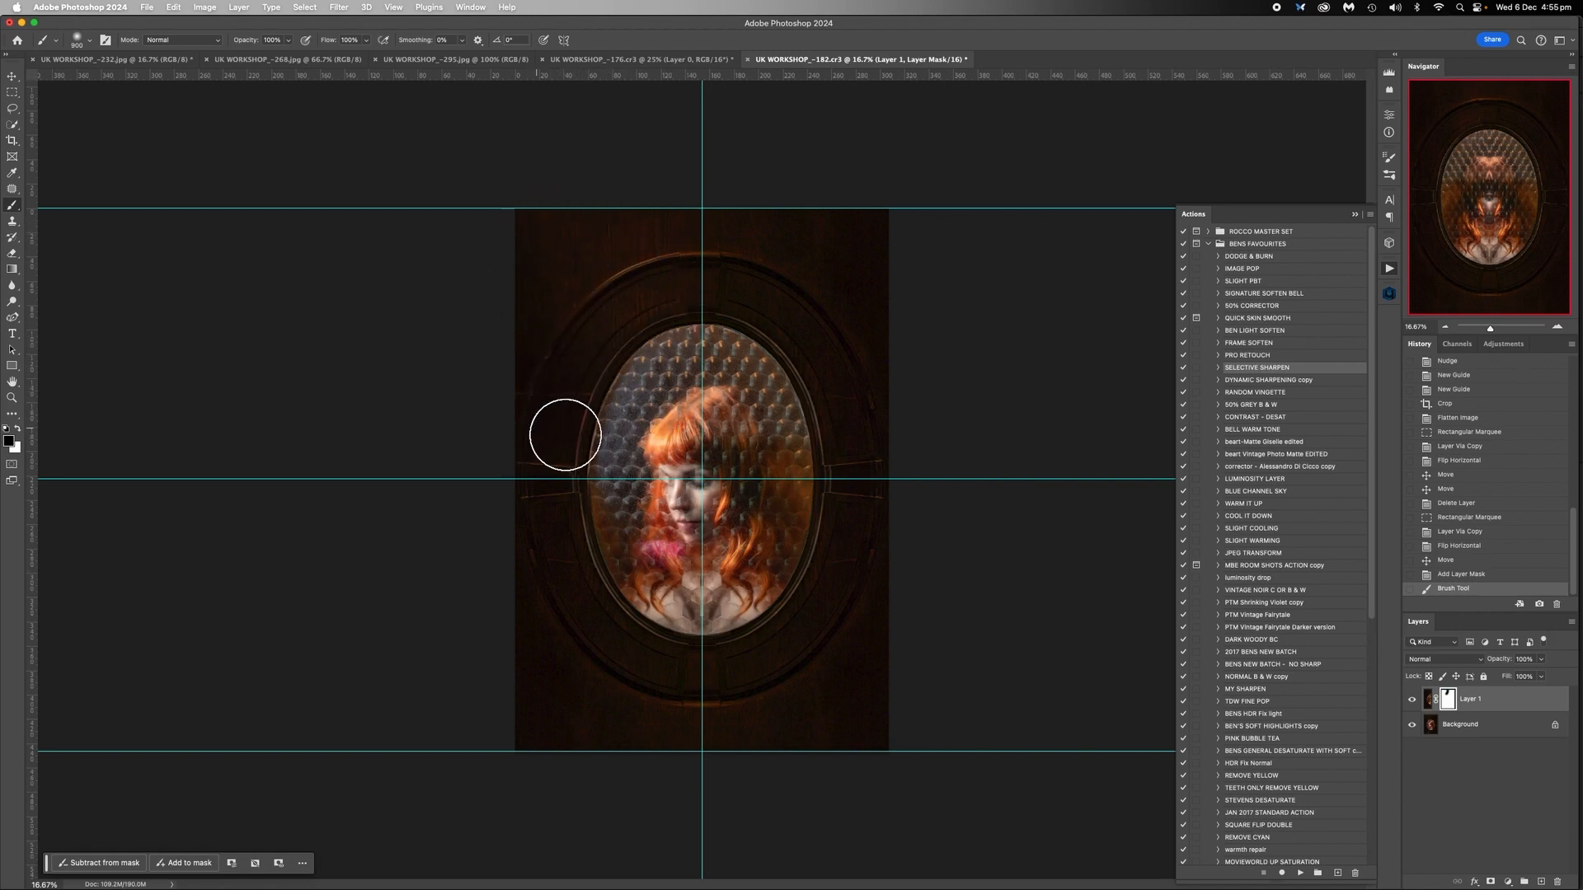
pyautogui.moveTo(458, 437)
pyautogui.mouseDown()
pyautogui.moveTo(553, 452)
pyautogui.moveTo(576, 437)
pyautogui.moveTo(463, 455)
pyautogui.mouseUp()
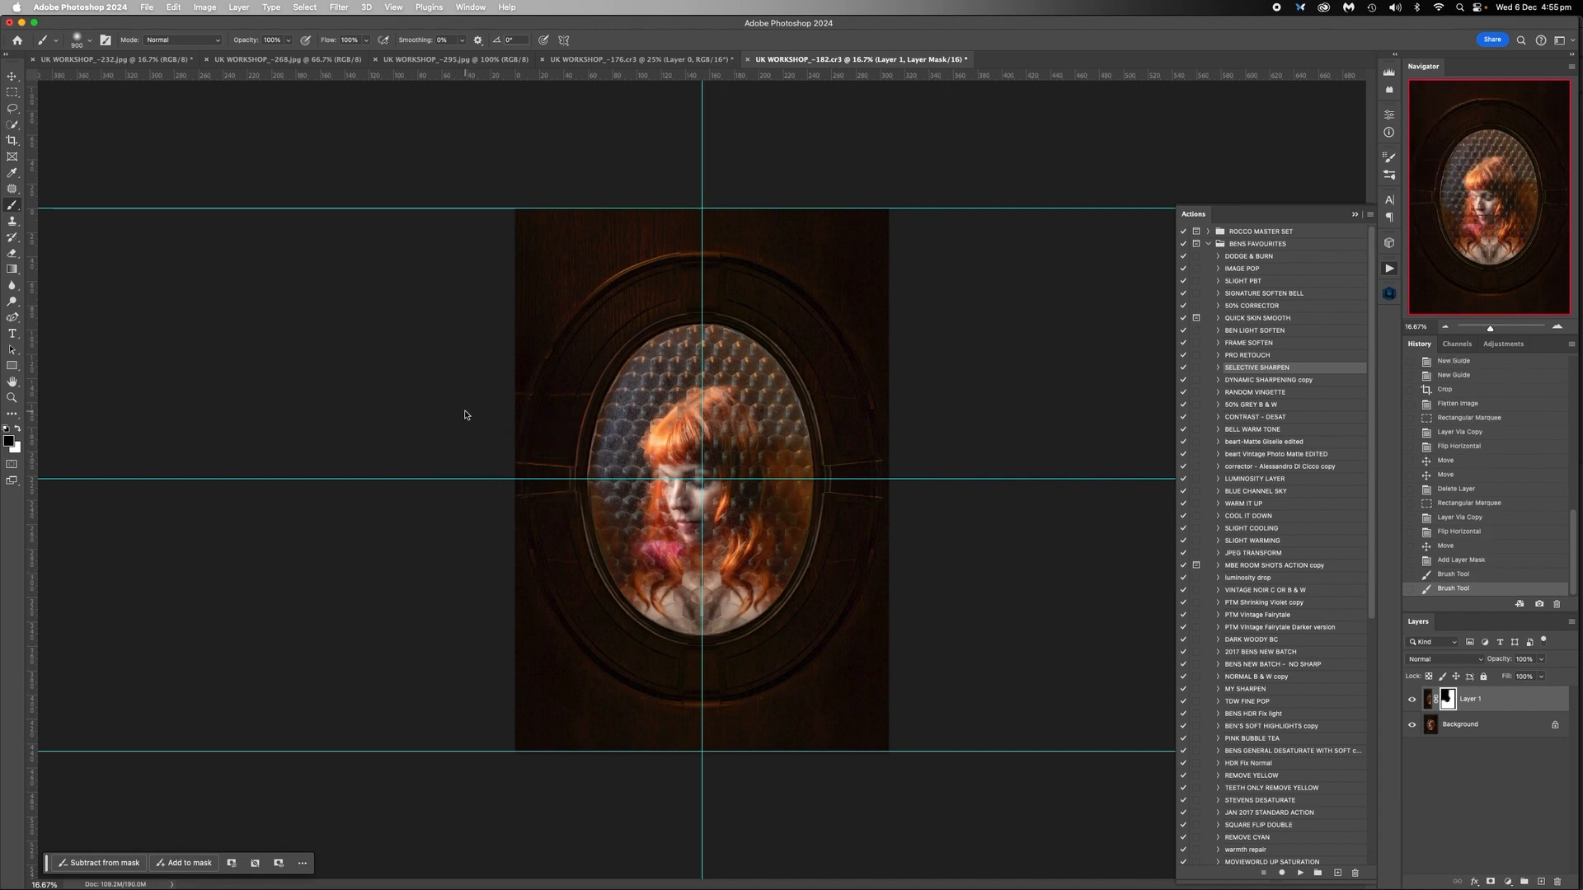
pyautogui.moveTo(514, 393)
pyautogui.mouseDown()
pyautogui.moveTo(629, 300)
pyautogui.moveTo(700, 358)
pyautogui.moveTo(697, 404)
pyautogui.mouseUp()
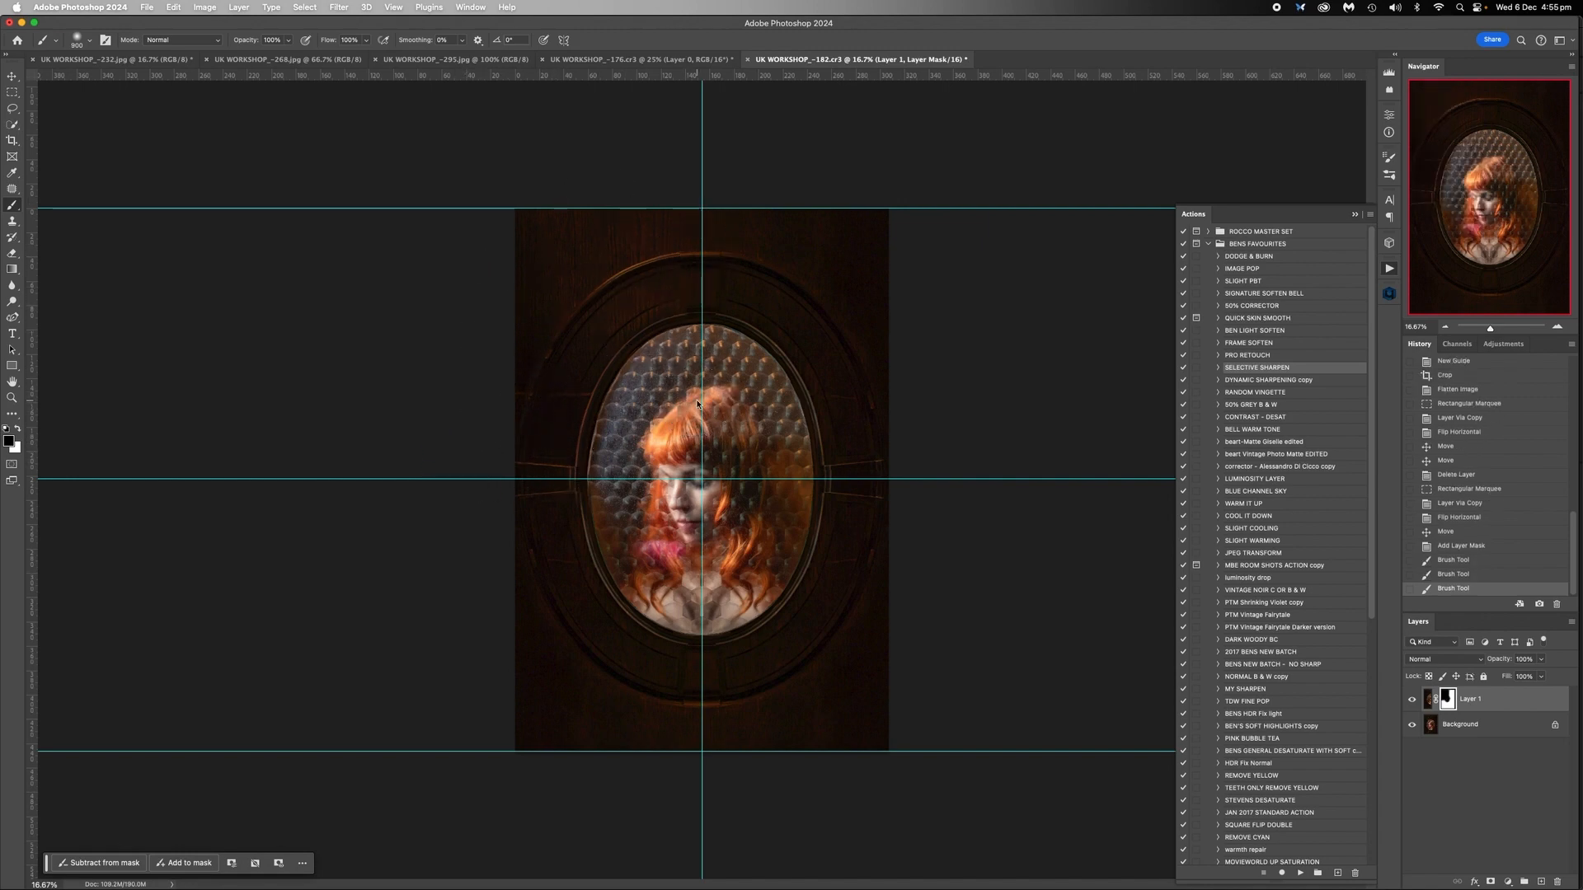
# Mask out the mirrored half along the oval's left and lower-left inner edge and over the rose, using a smaller brush near the edge
pyautogui.press('[')
pyautogui.press('[')
pyautogui.press('[')
pyautogui.press('[')
pyautogui.press('[')
pyautogui.press('[')
pyautogui.moveTo(588, 500); pyautogui.dragTo(583, 477)
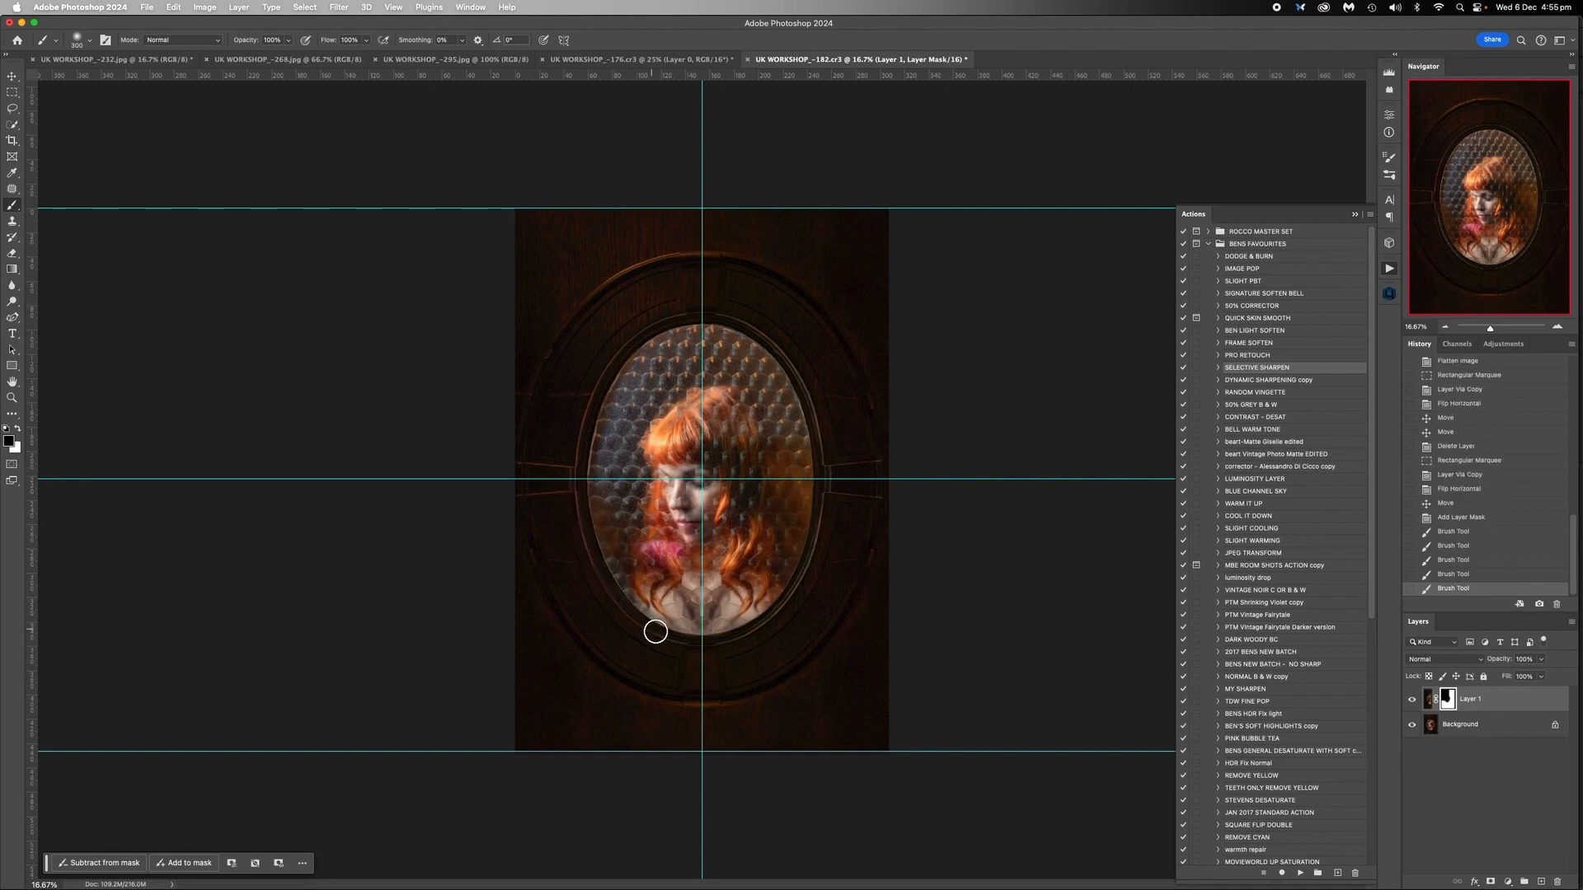
pyautogui.moveTo(697, 643)
pyautogui.mouseDown()
pyautogui.moveTo(734, 611)
pyautogui.moveTo(696, 610)
pyautogui.moveTo(637, 571)
pyautogui.moveTo(607, 479)
pyautogui.moveTo(609, 528)
pyautogui.moveTo(612, 471)
pyautogui.moveTo(523, 474)
pyautogui.mouseUp()
pyautogui.press(']')
pyautogui.press(']')
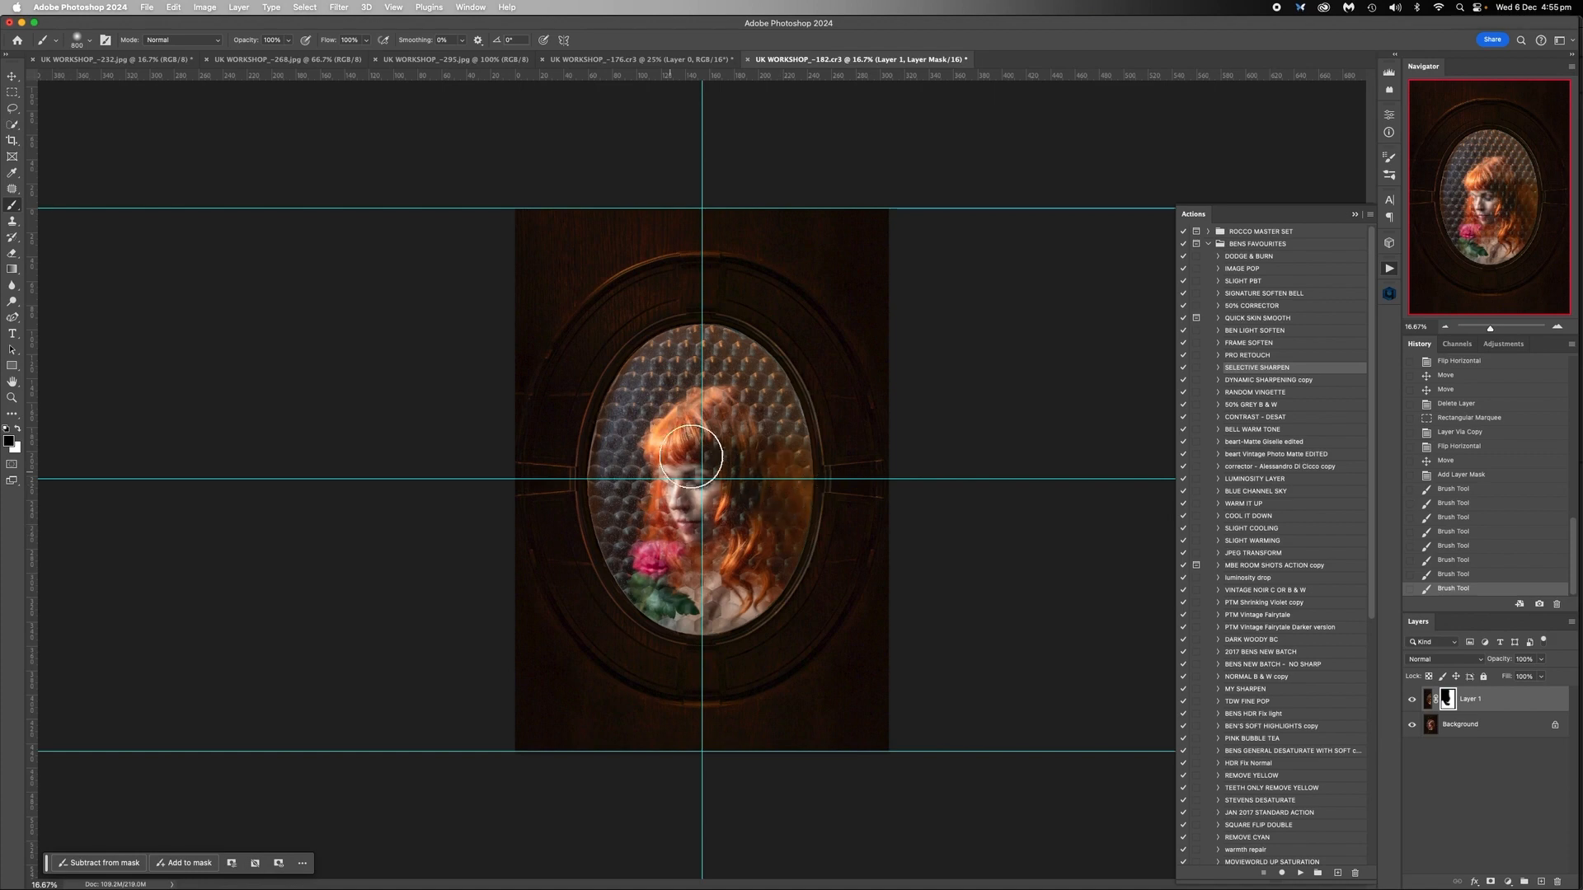
pyautogui.click(749, 475)
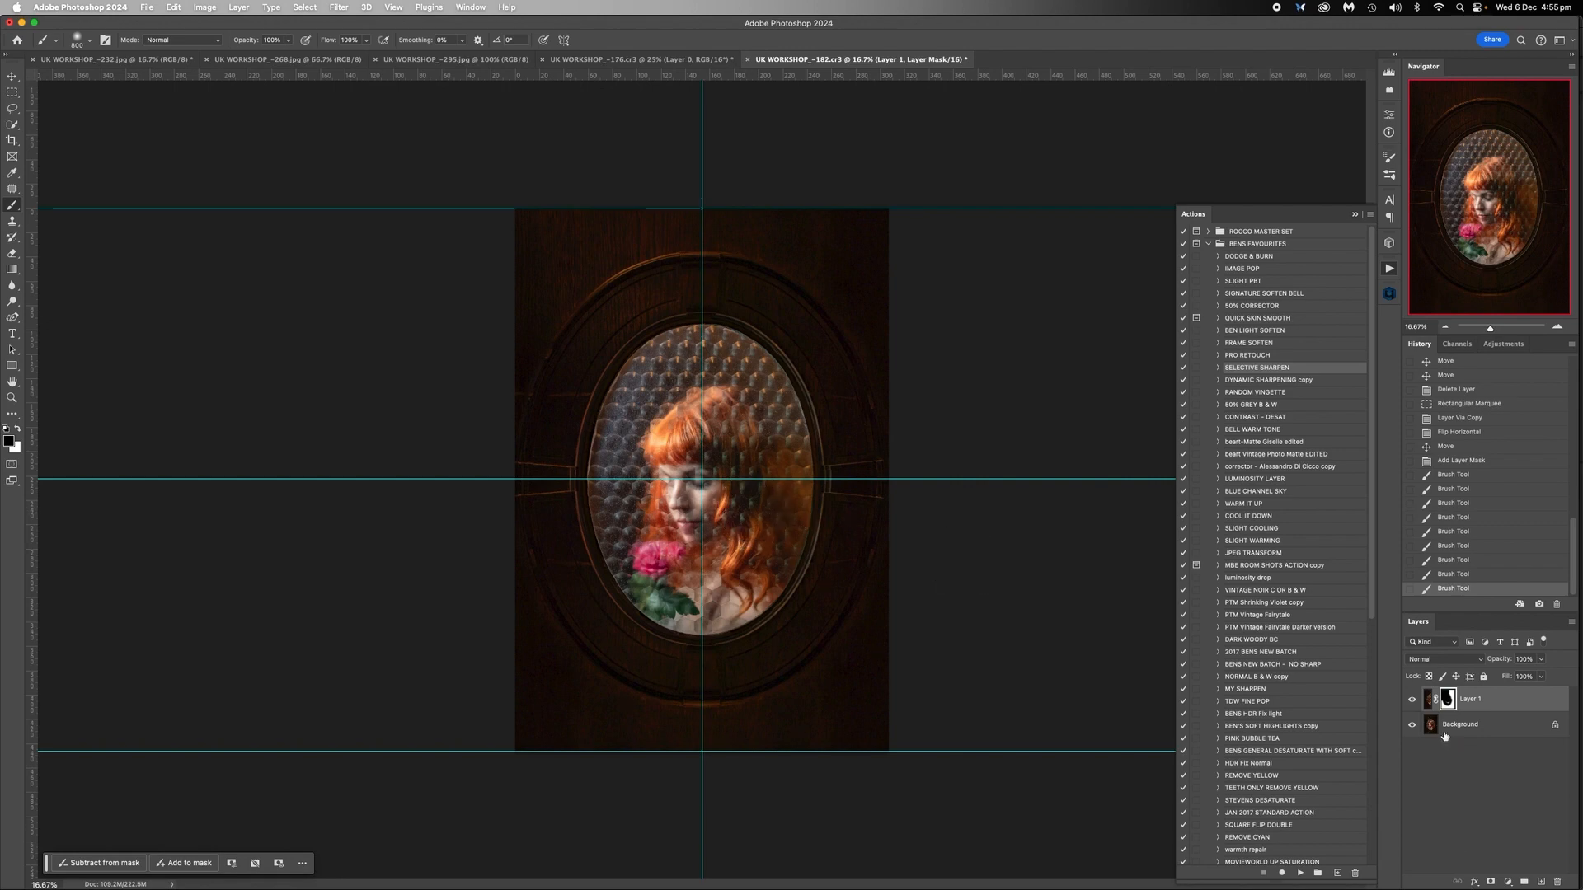
# Hide the Background layer, paint away the mirrored layer's remnants inside the oval and along the centre seam, and show the Background again
pyautogui.click(1411, 726)
pyautogui.moveTo(750, 582)
pyautogui.mouseDown()
pyautogui.moveTo(694, 546)
pyautogui.moveTo(698, 579)
pyautogui.moveTo(635, 530)
pyautogui.mouseUp()
pyautogui.moveTo(714, 596)
pyautogui.mouseDown()
pyautogui.moveTo(738, 646)
pyautogui.moveTo(714, 628)
pyautogui.moveTo(716, 746)
pyautogui.mouseUp()
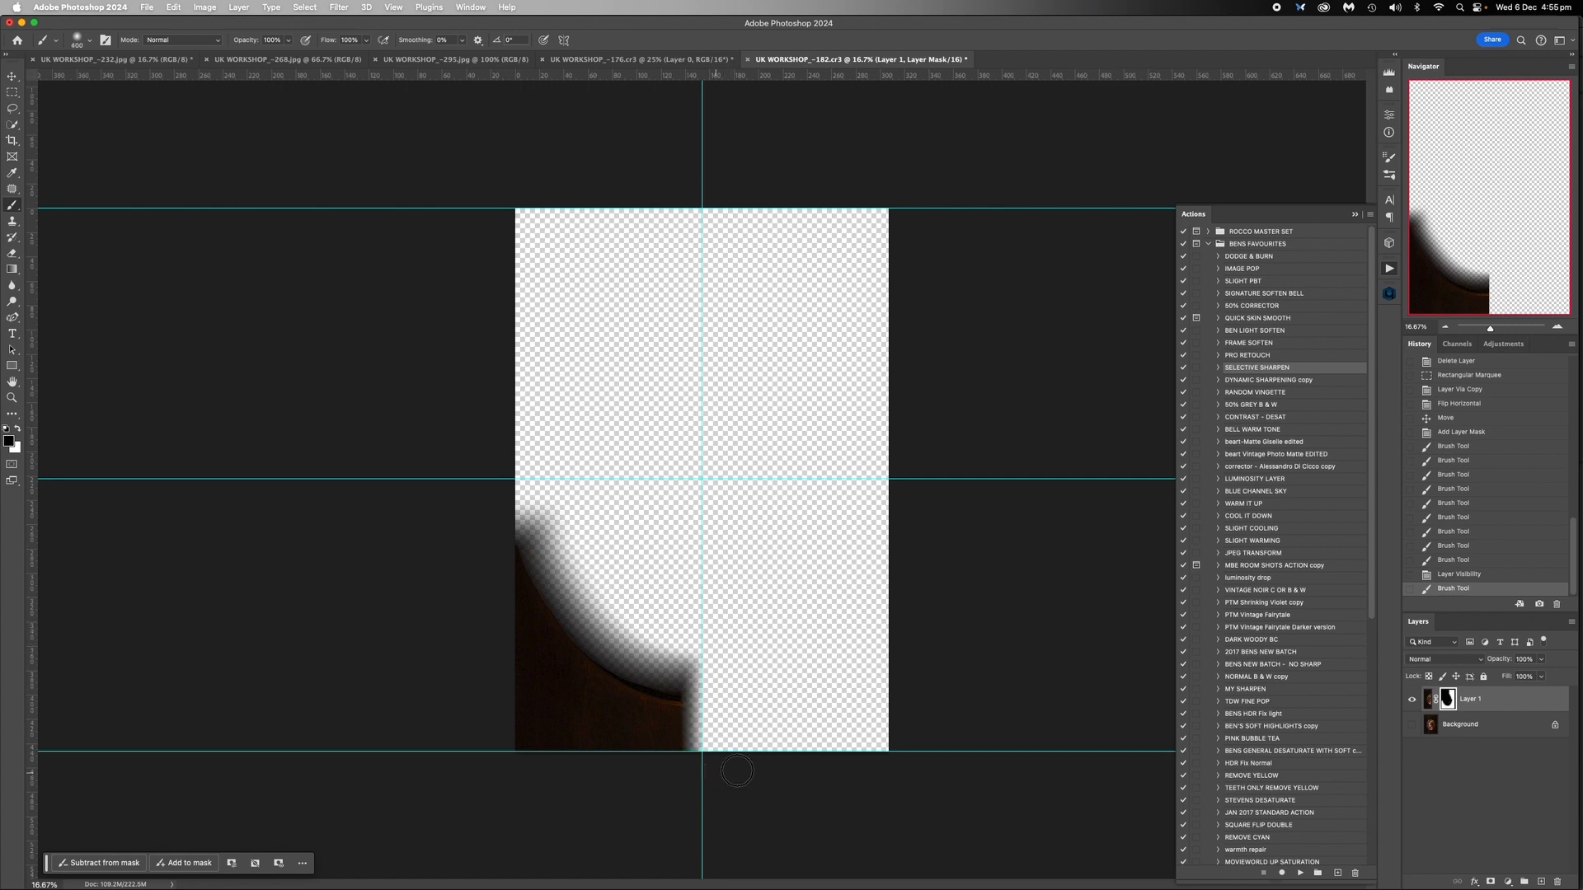
pyautogui.click(1410, 724)
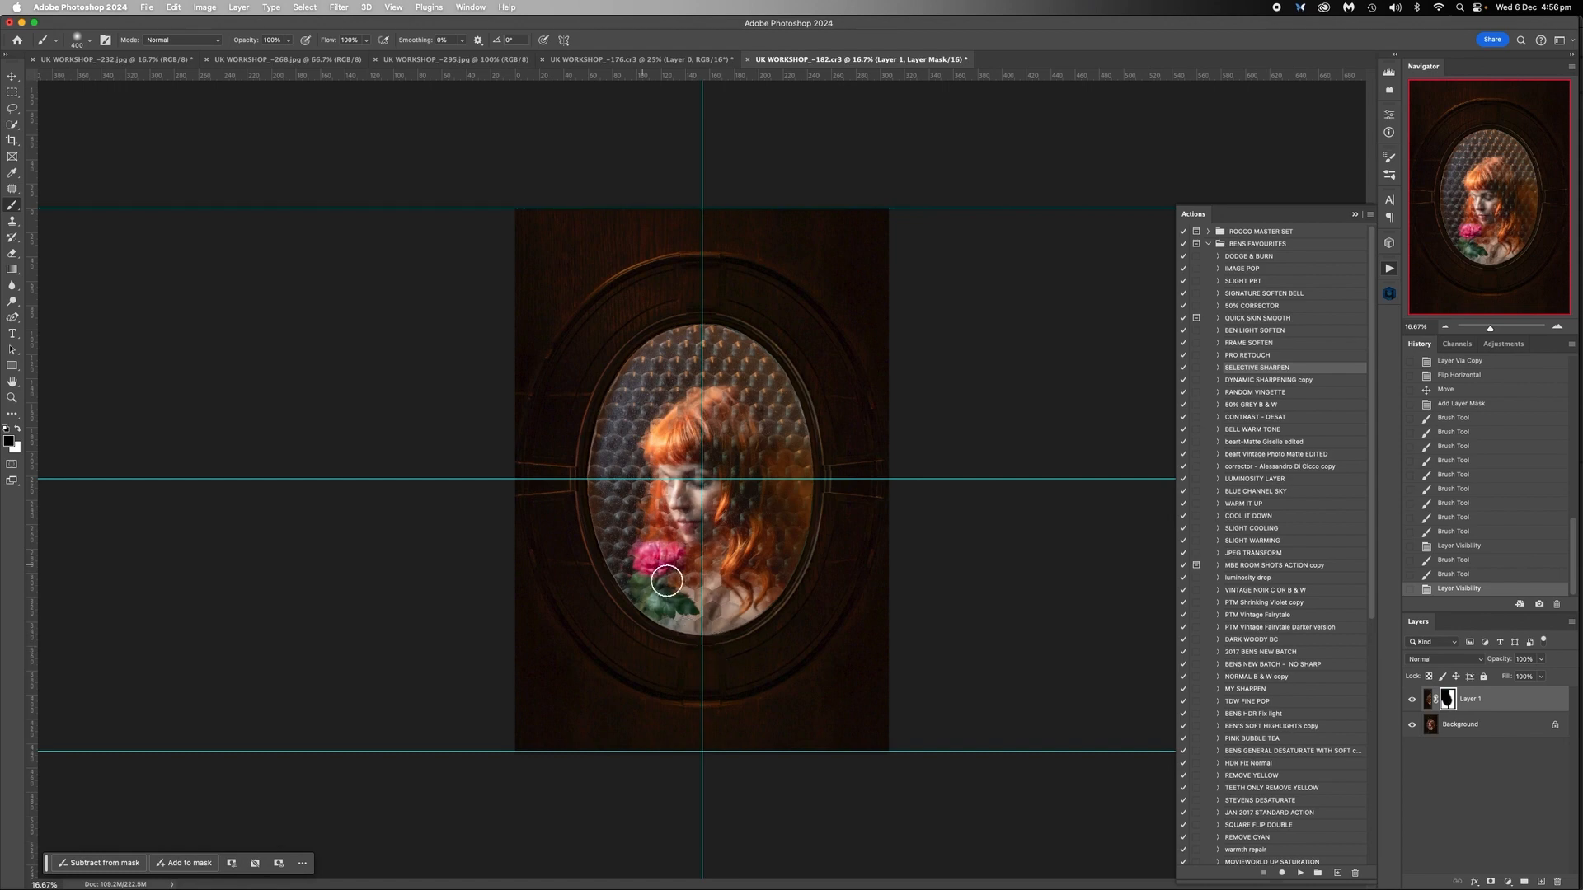
# Paint black on the mask over the rose, the face and the left part of the glass, enlarging the brush
pyautogui.moveTo(668, 582); pyautogui.dragTo(698, 561)
pyautogui.press(']')
pyautogui.press(']')
pyautogui.press(']')
pyautogui.press(']')
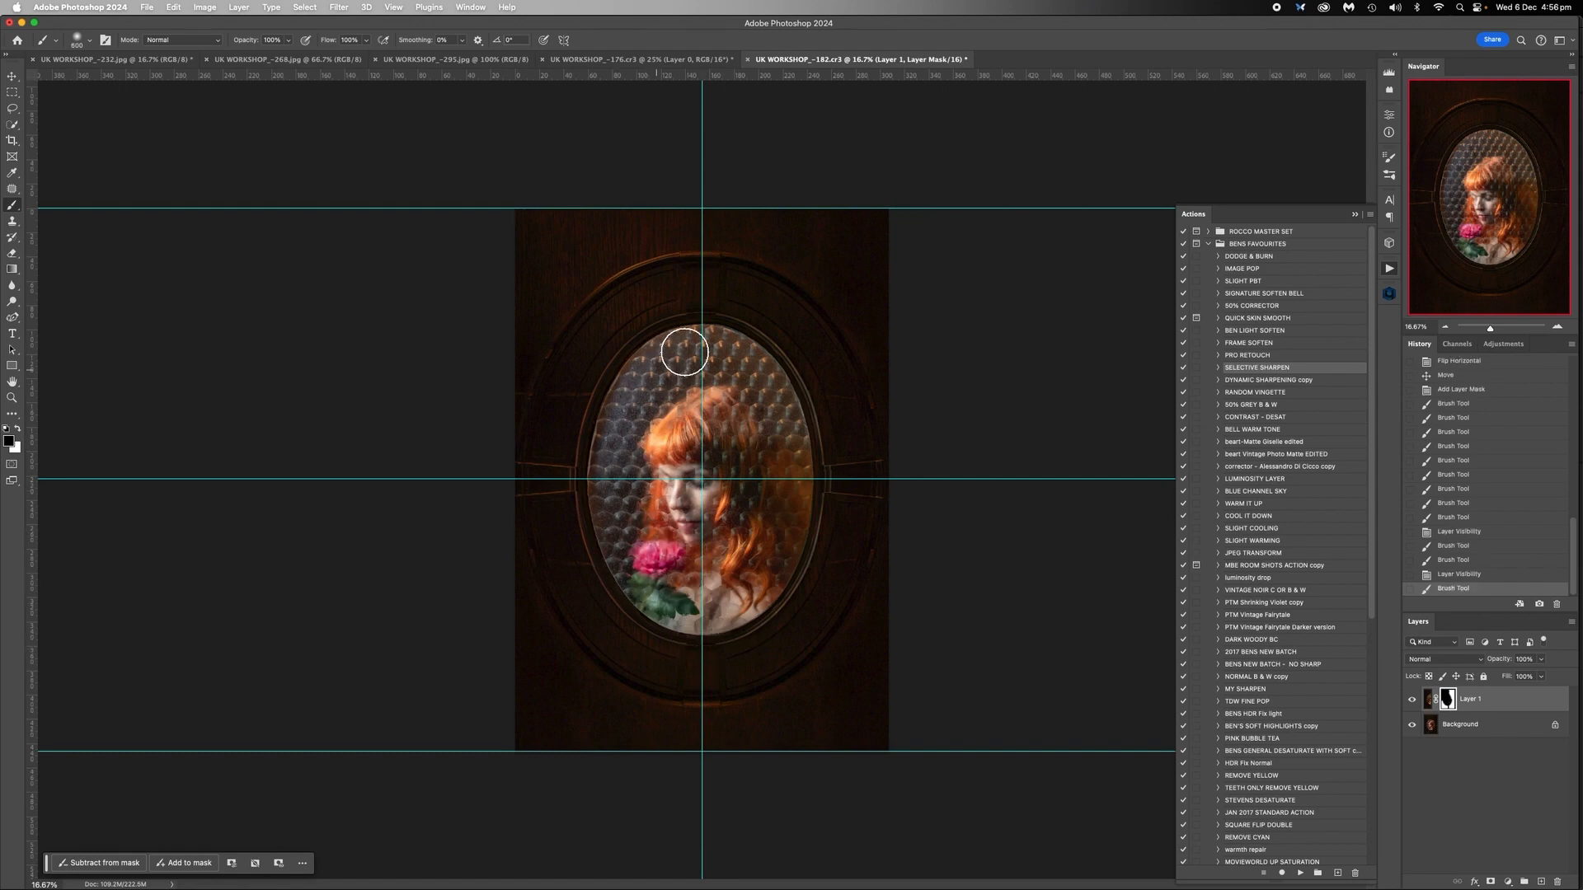
pyautogui.click(702, 466)
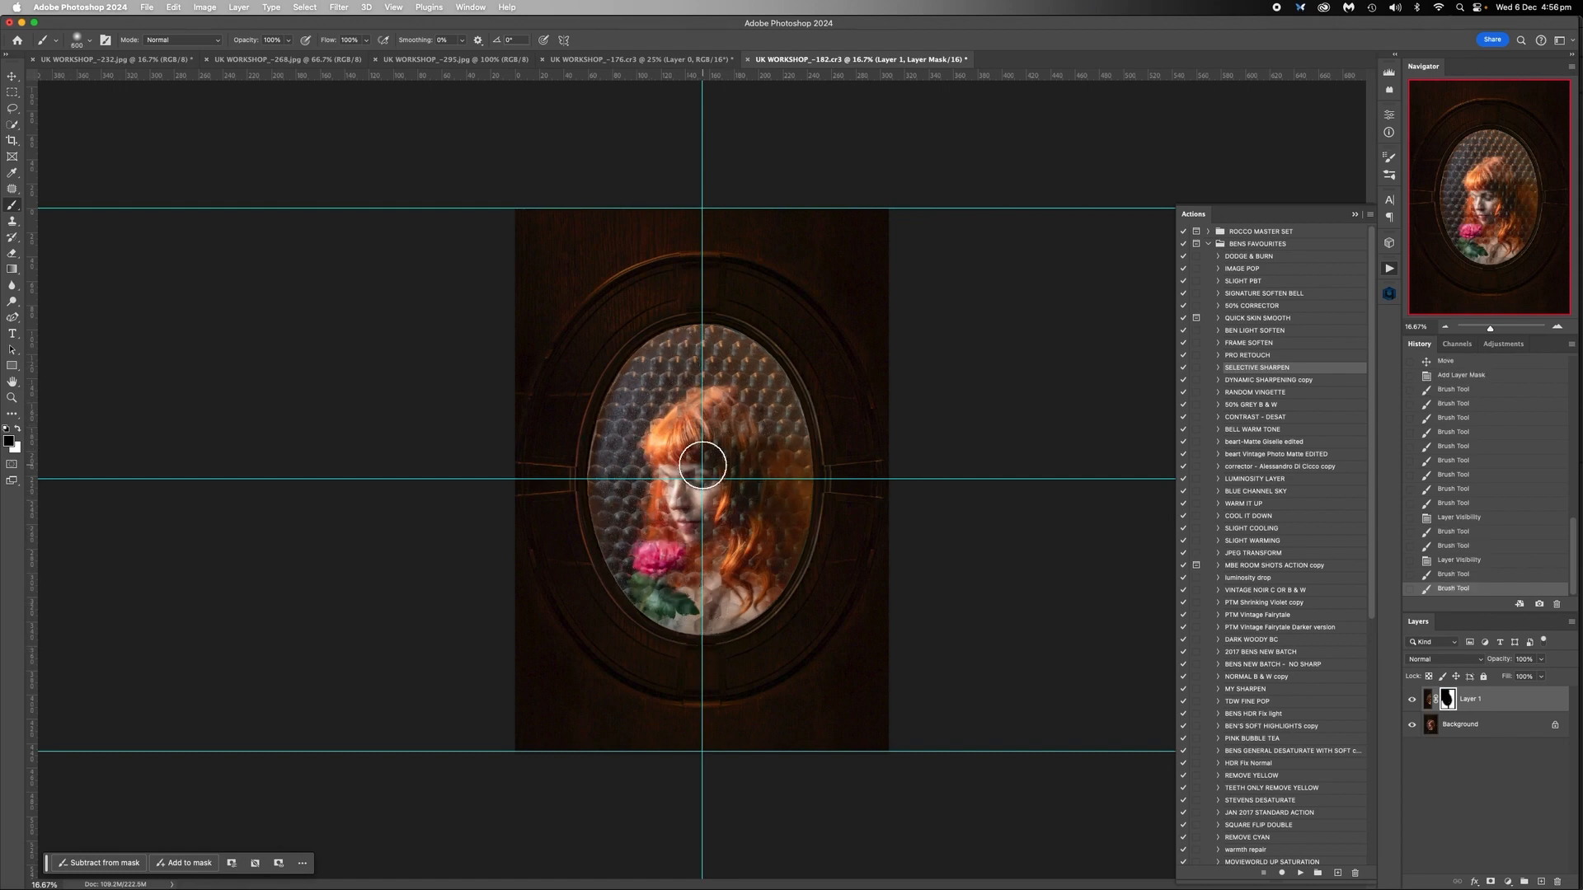
pyautogui.moveTo(703, 465)
pyautogui.mouseDown()
pyautogui.moveTo(629, 482)
pyautogui.moveTo(616, 448)
pyautogui.moveTo(612, 506)
pyautogui.mouseUp()
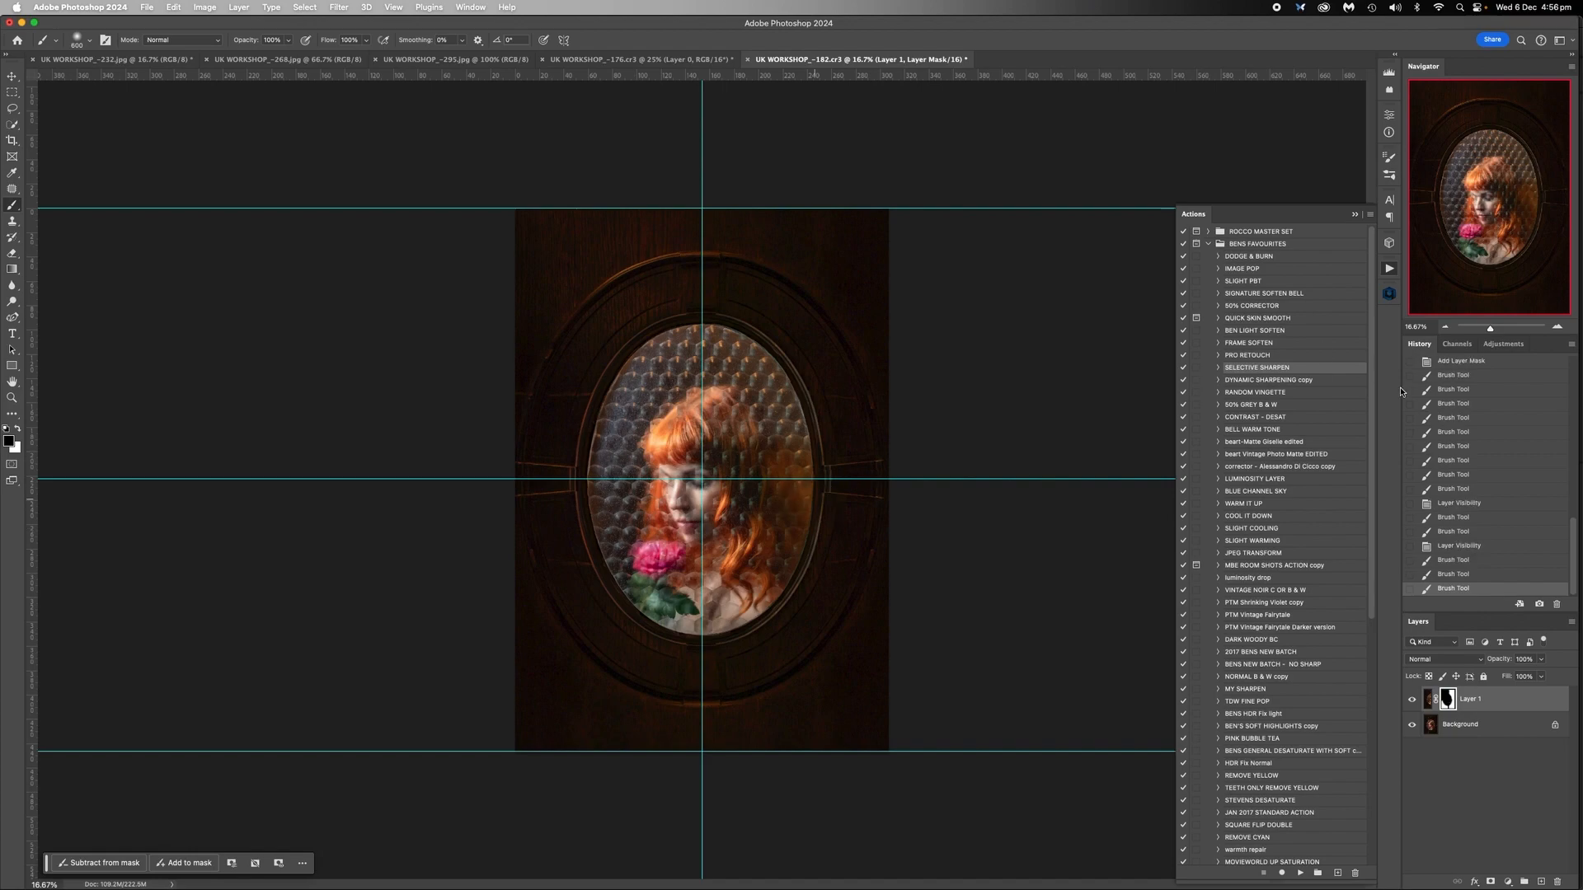
# Examine the masked blend up close around the face, rose and all sides of the oval frame
pyautogui.click(1559, 327)
pyautogui.click(1559, 328)
pyautogui.click(1559, 327)
pyautogui.click(1559, 327)
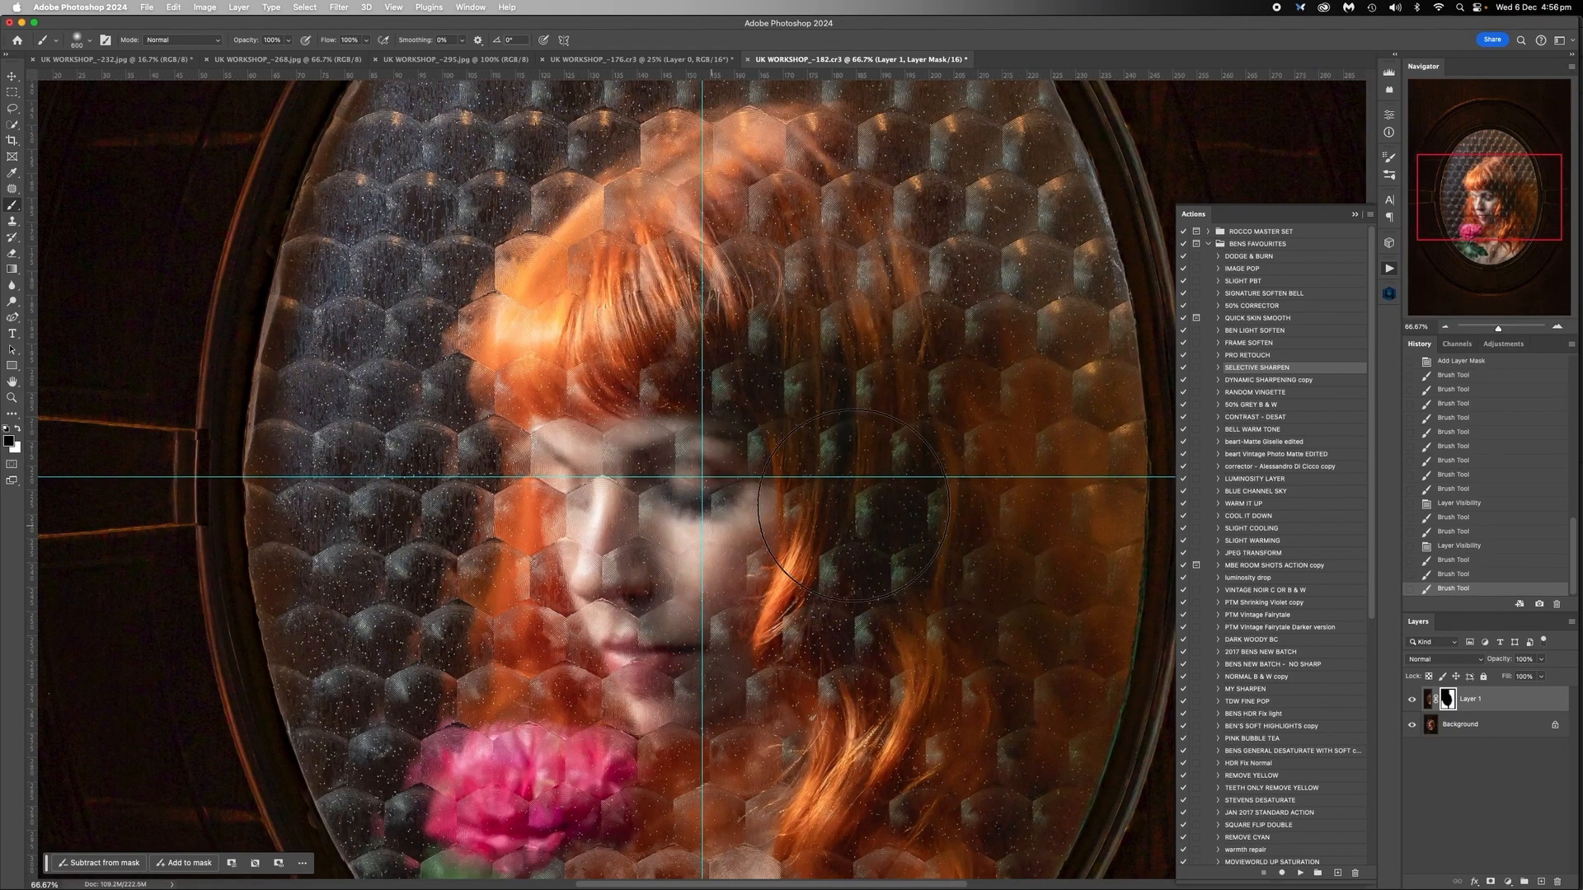
pyautogui.scroll(-5, 454, 565)
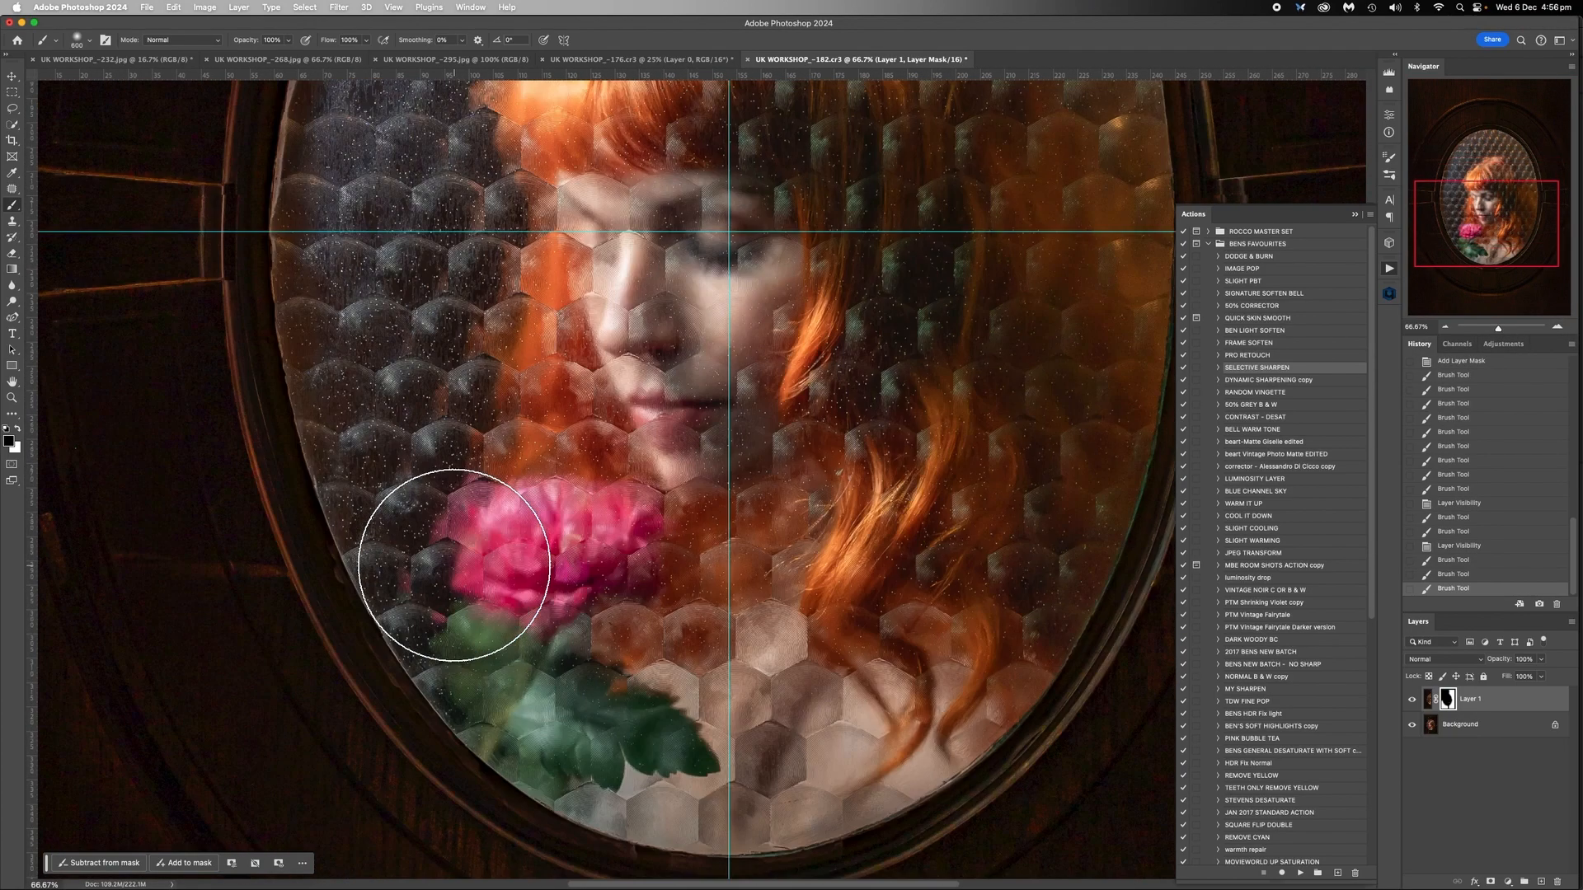
pyautogui.hscroll(5, 455, 565)
pyautogui.scroll(5, 454, 566)
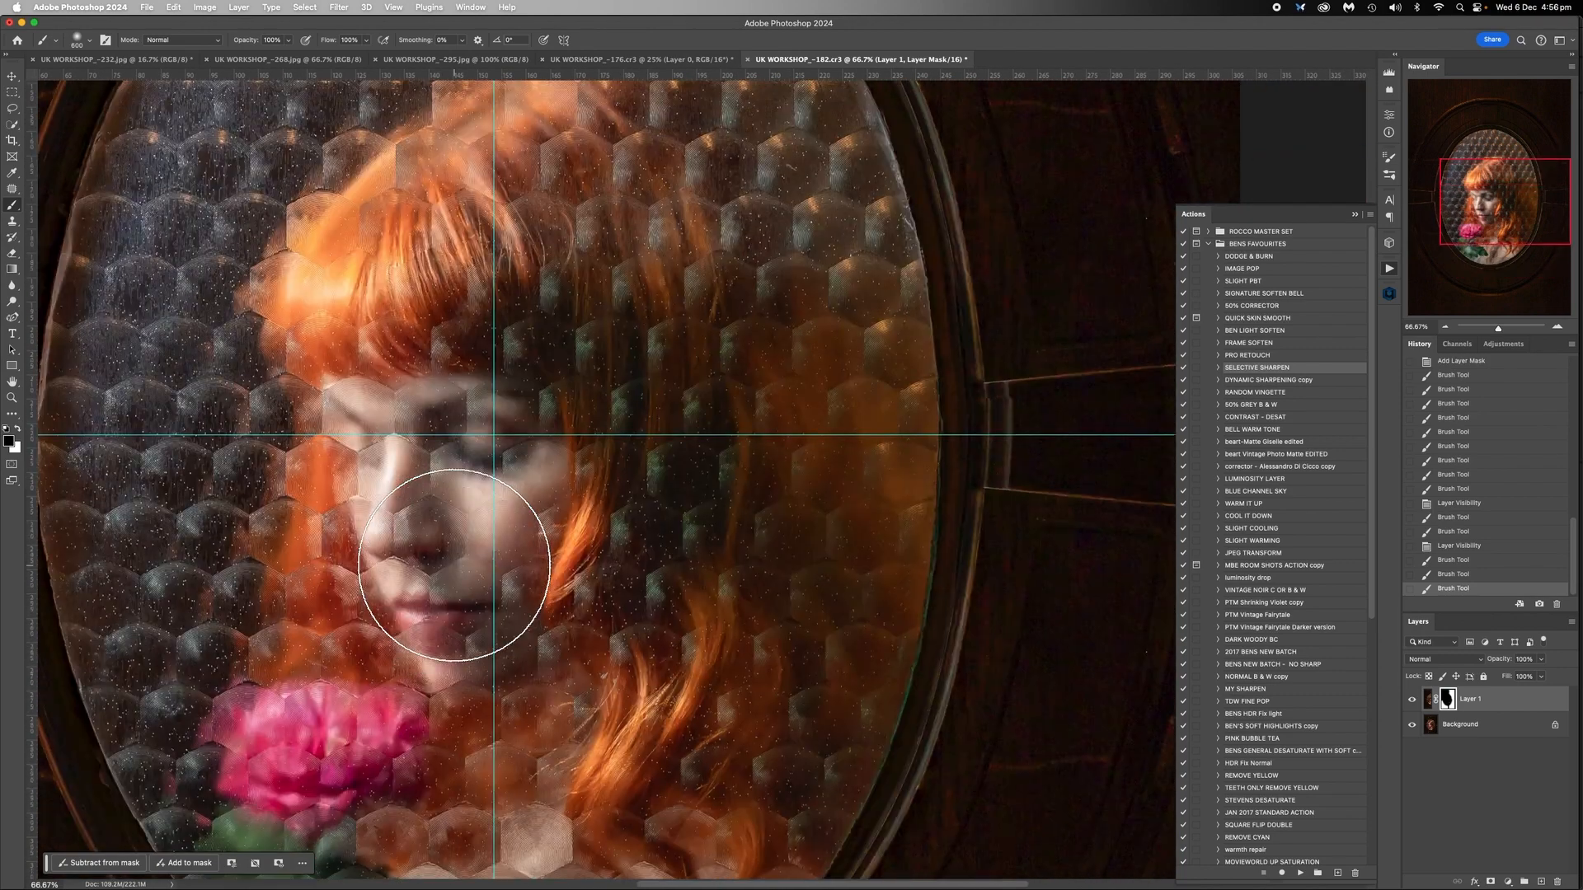
pyautogui.click(1444, 328)
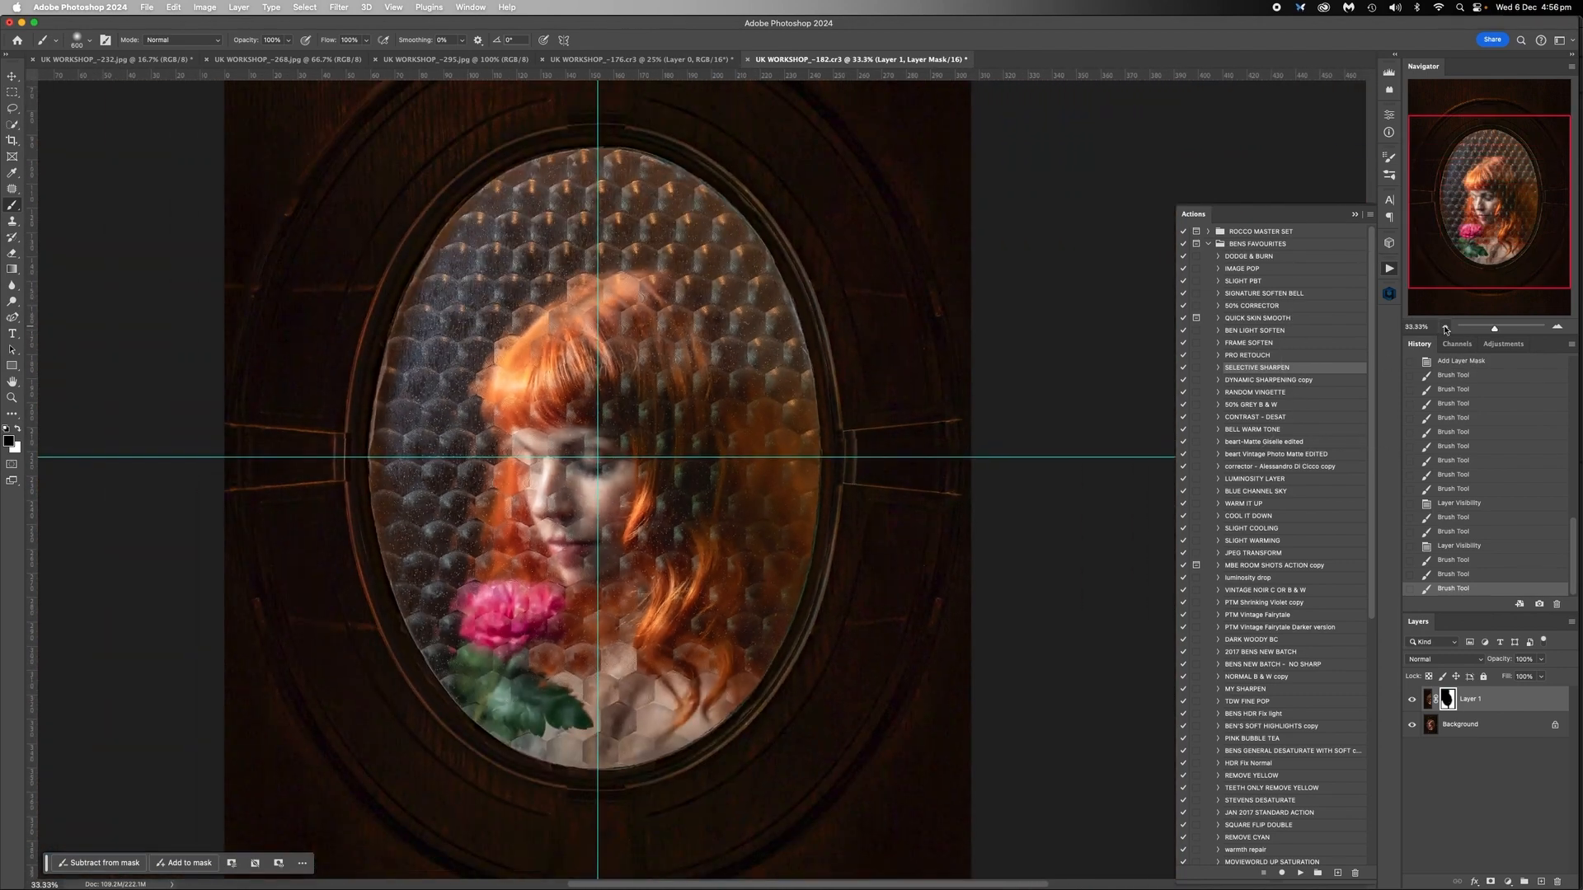
pyautogui.scroll(5, 609, 300)
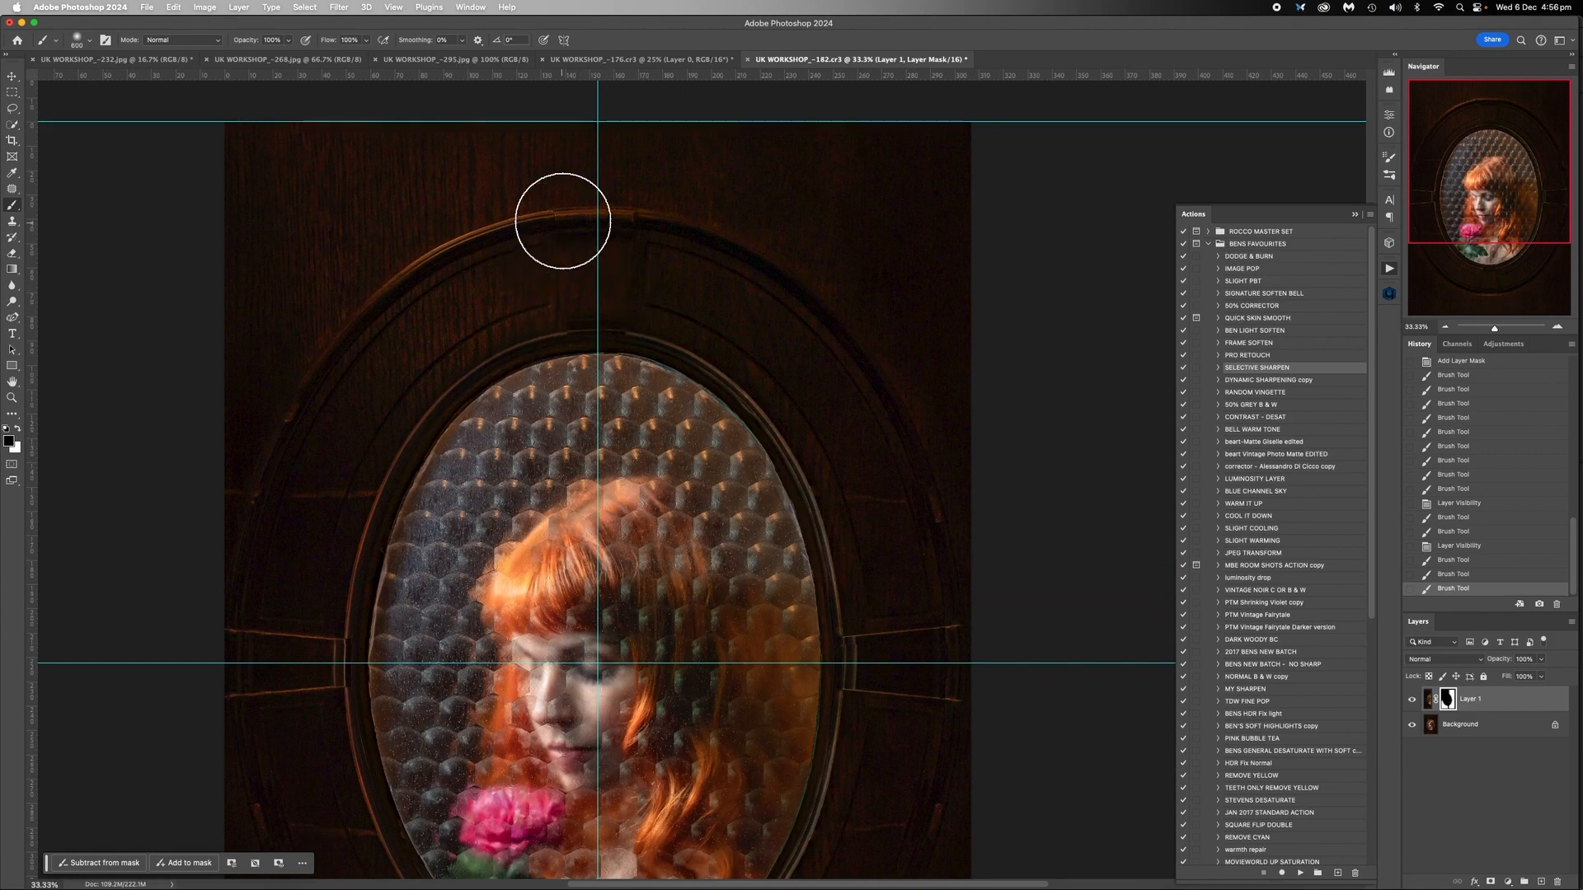
pyautogui.scroll(-7, 442, 267)
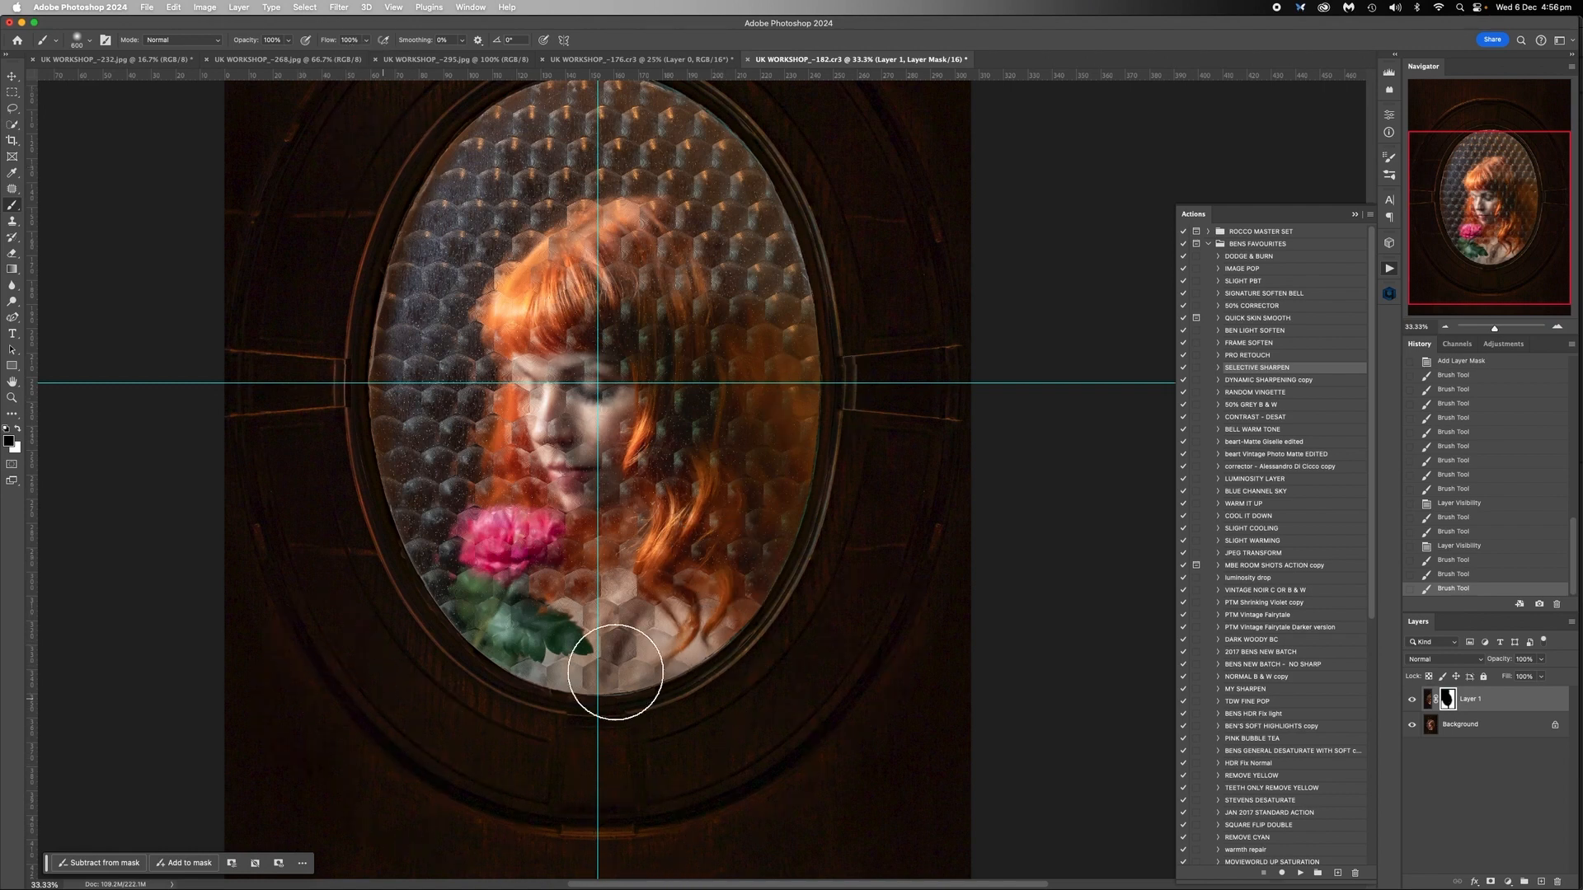
pyautogui.click(841, 386)
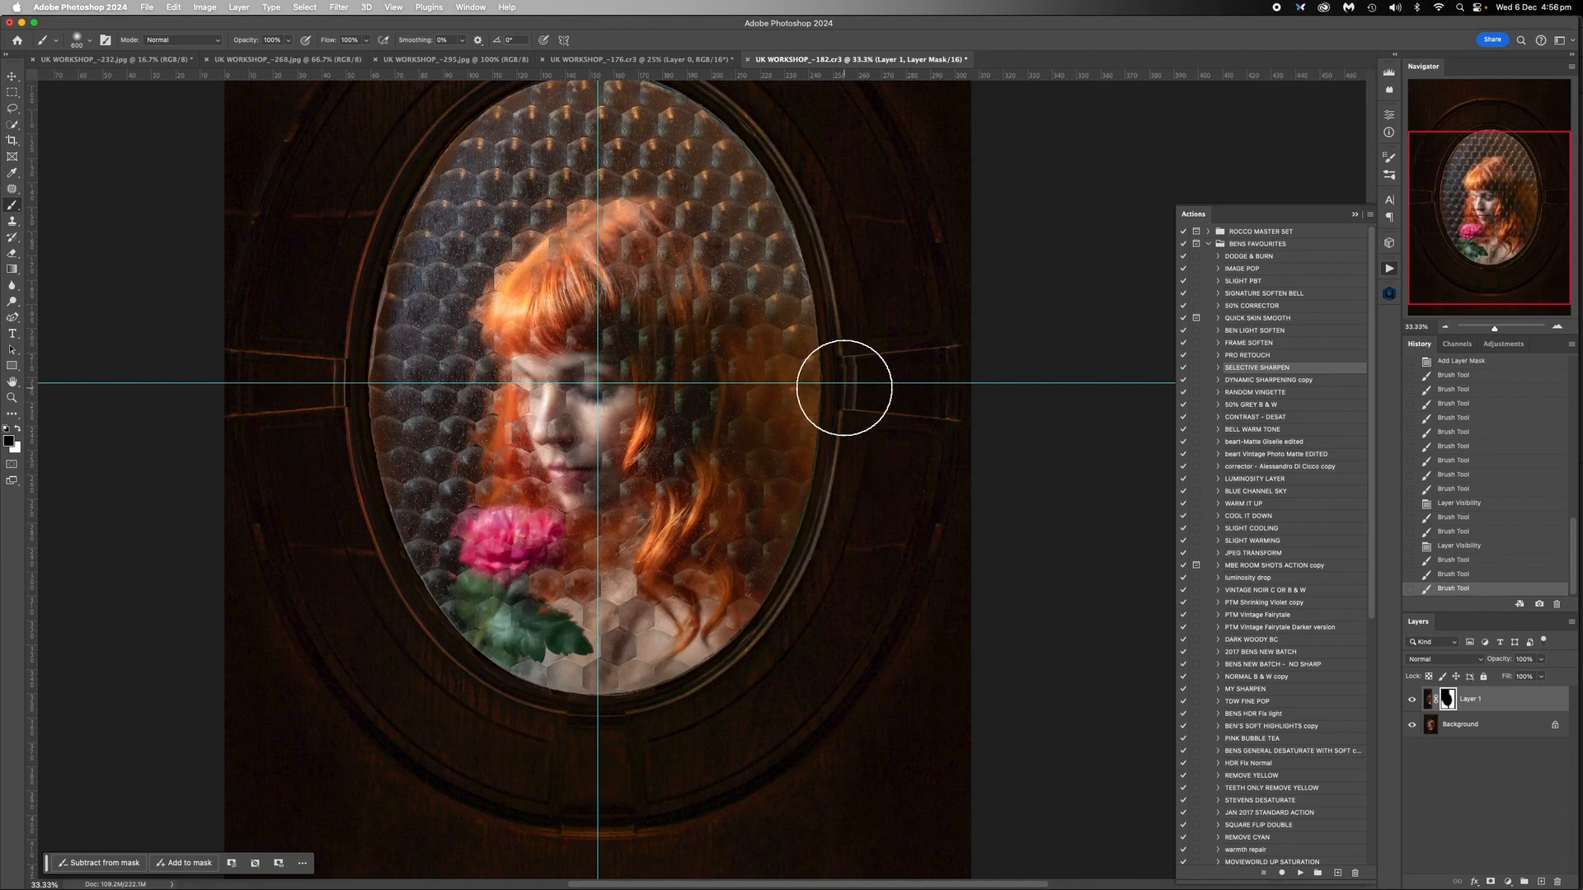
pyautogui.click(1445, 327)
pyautogui.click(1444, 326)
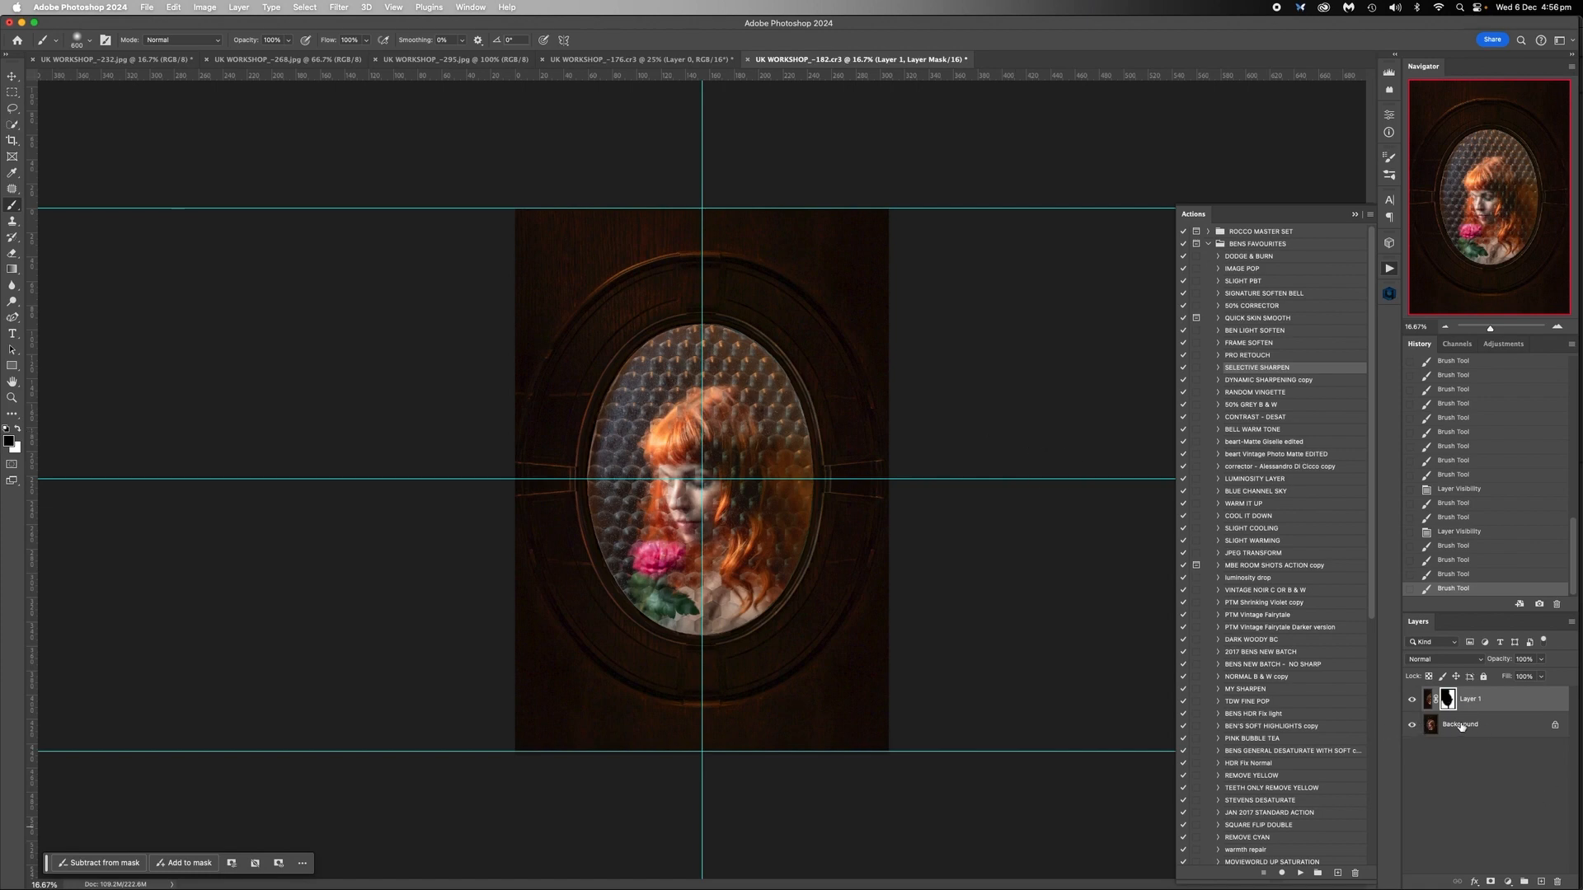
# Flatten the mirrored layer and the Background into a single layer
pyautogui.click(1458, 724)
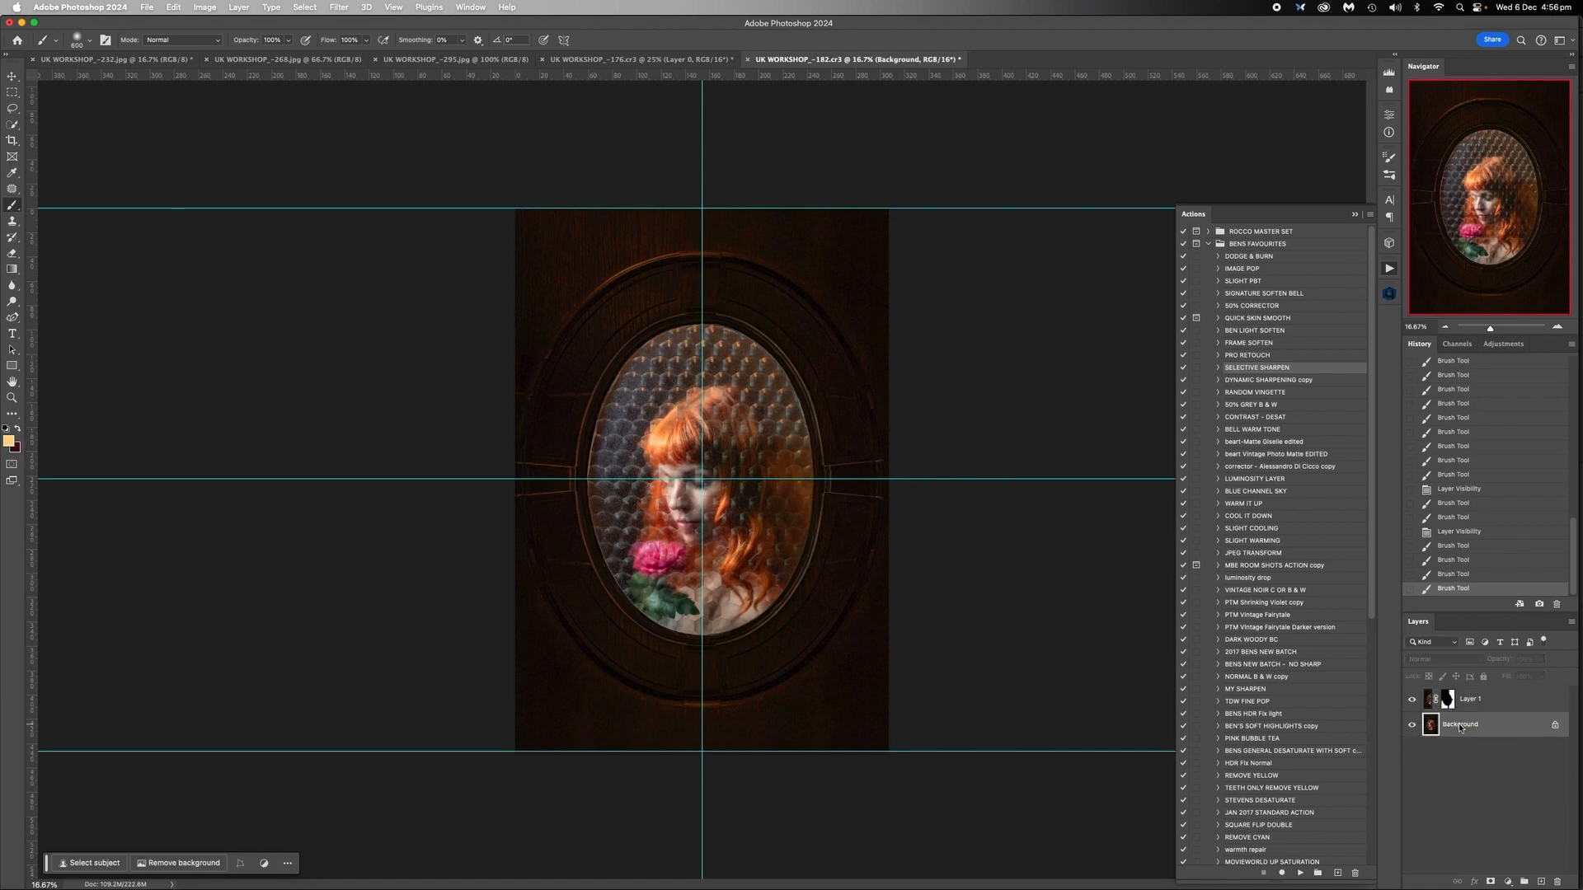
pyautogui.rightClick(1458, 724)
pyautogui.click(1390, 845)
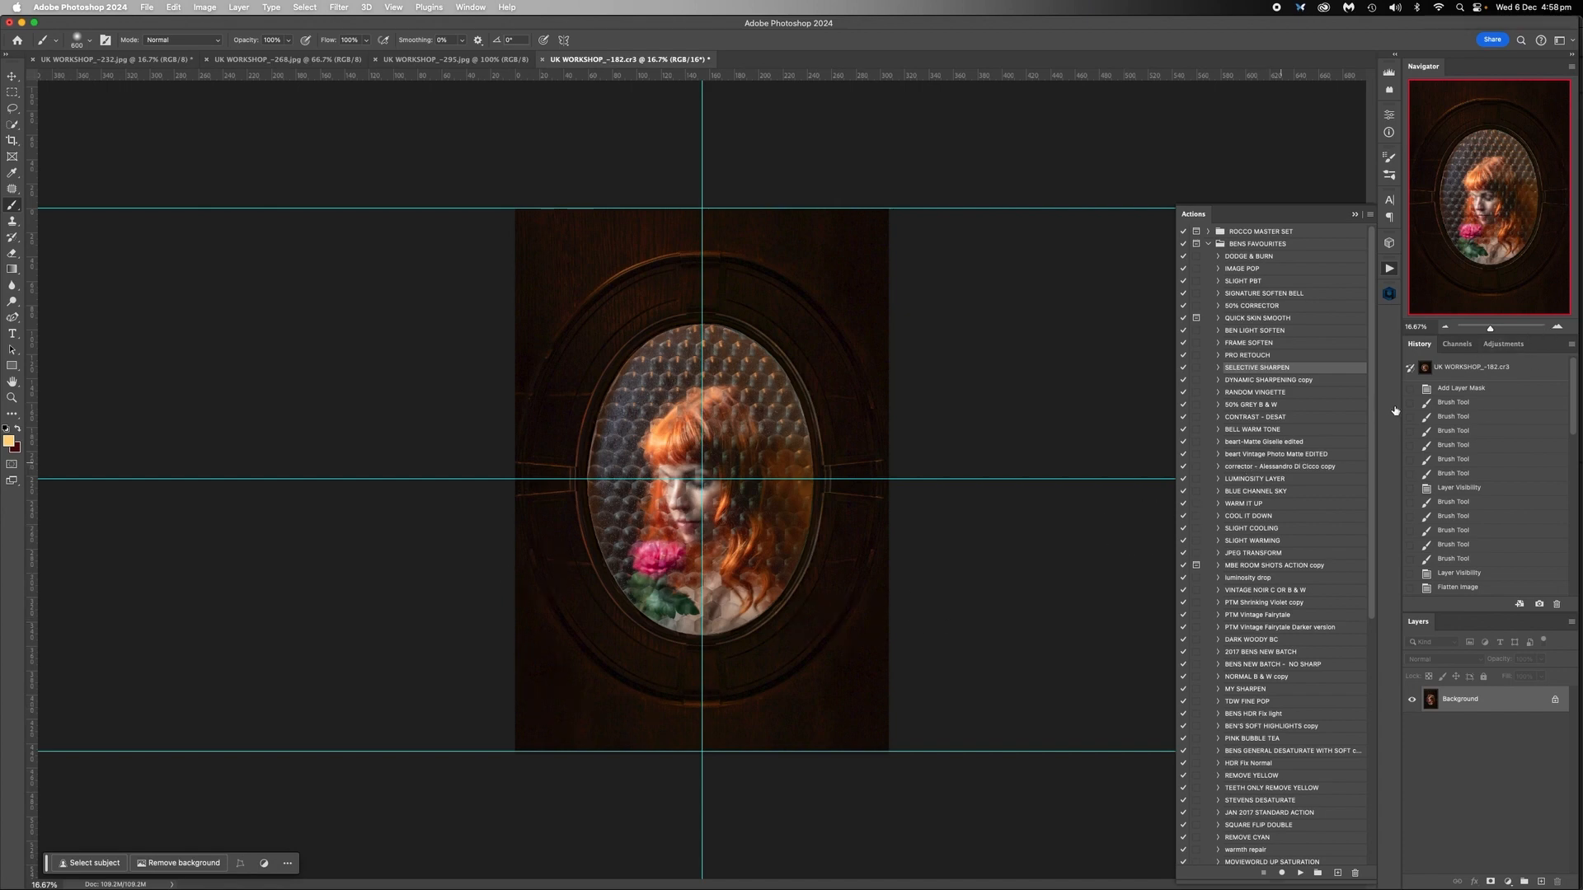
pyautogui.click(1557, 328)
pyautogui.click(1556, 327)
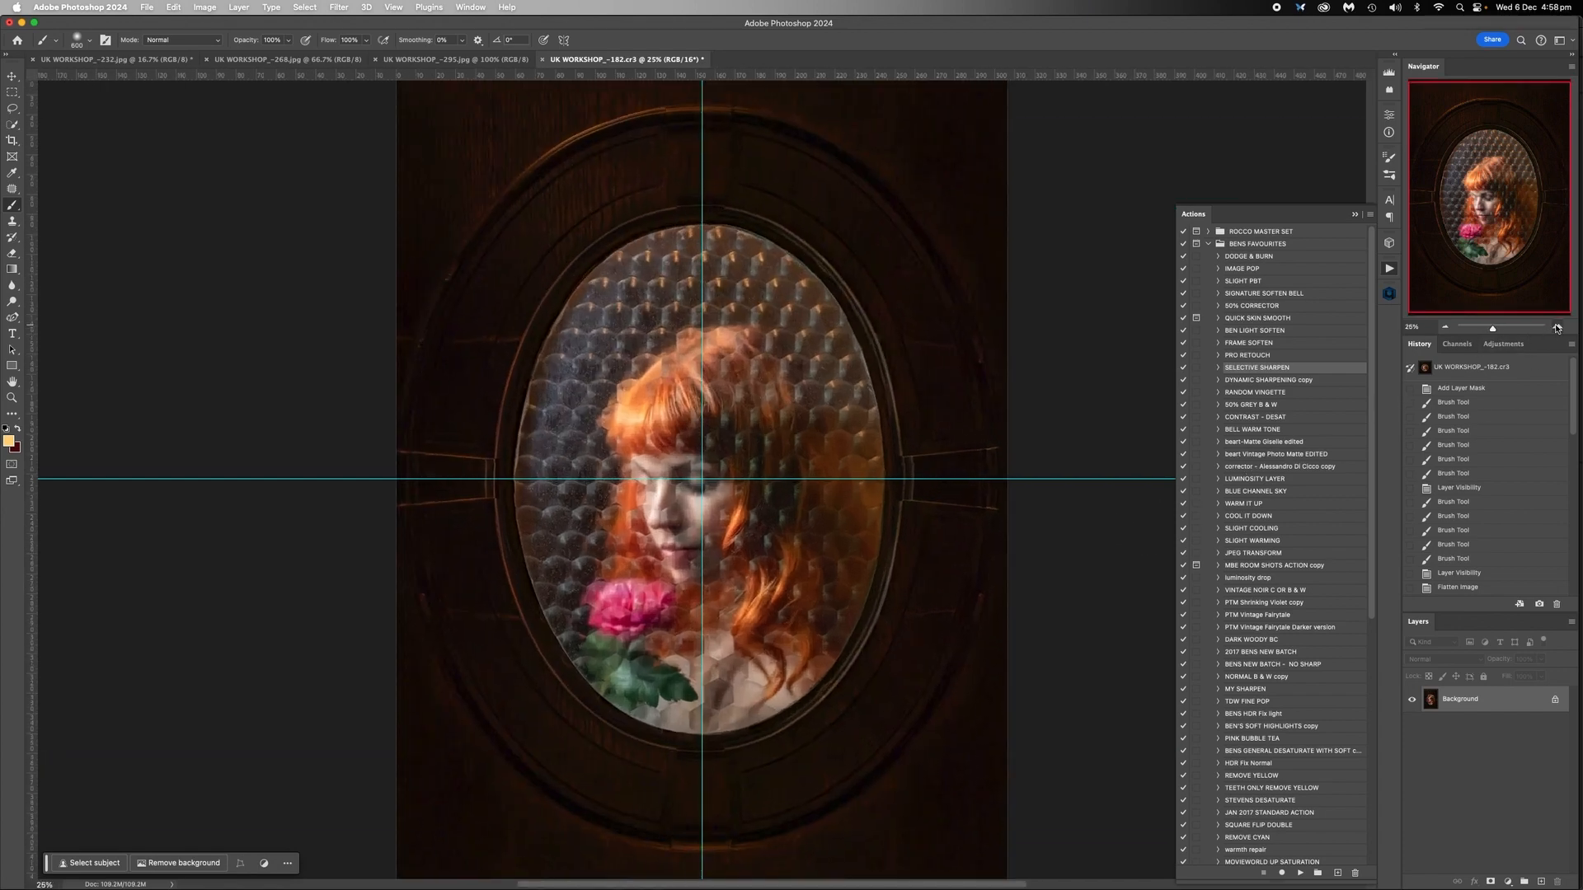
pyautogui.click(1556, 327)
pyautogui.hscroll(-3, 676, 449)
pyautogui.scroll(-5, 676, 449)
pyautogui.hscroll(-3, 676, 449)
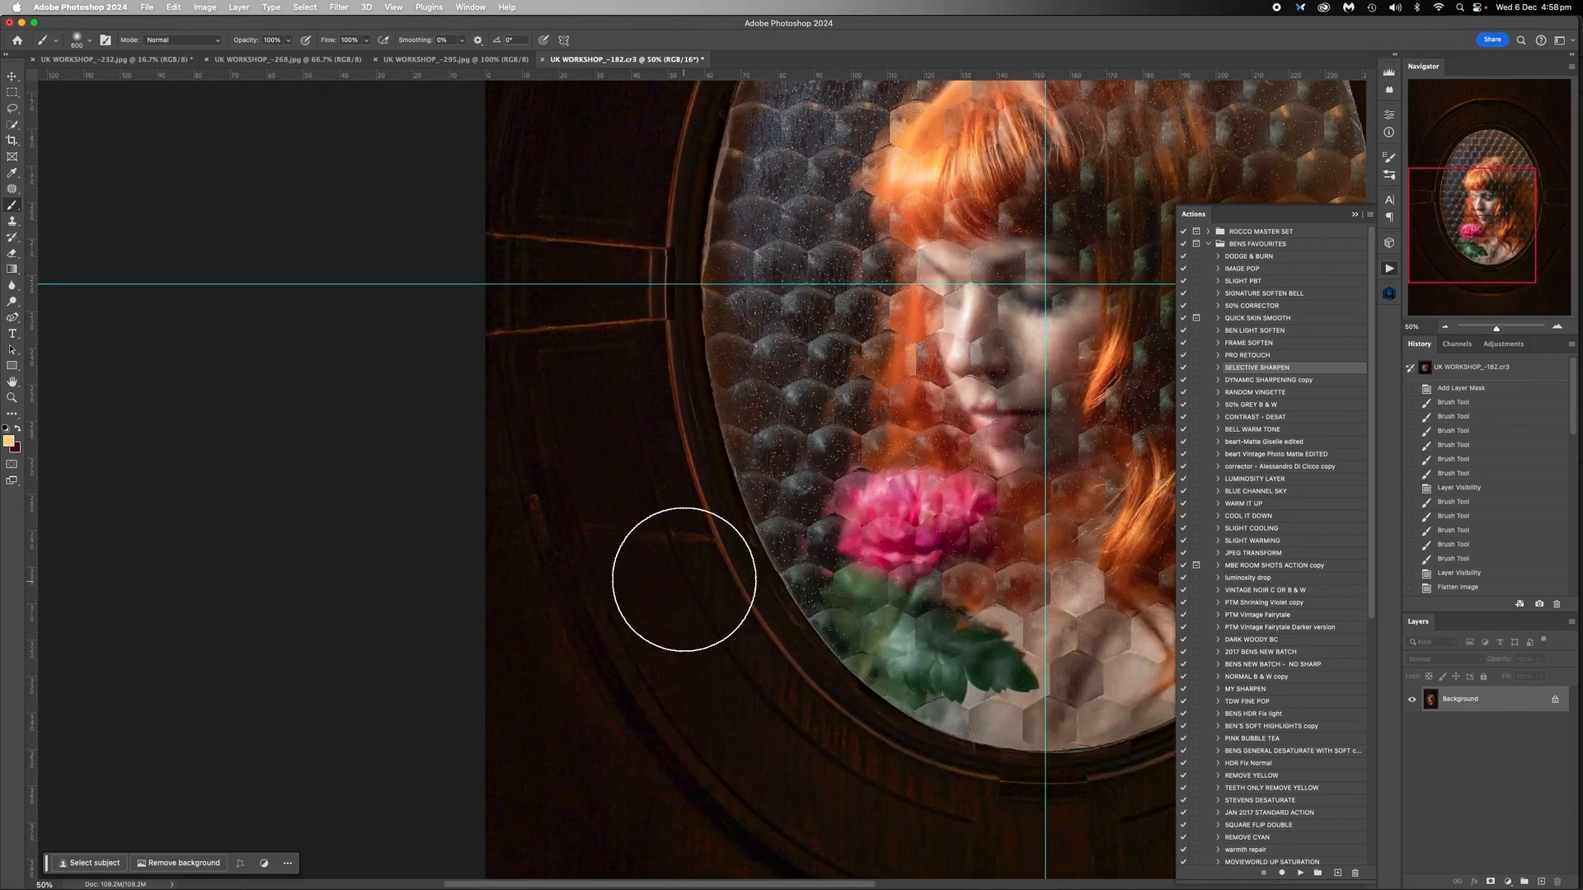
pyautogui.click(13, 107)
pyautogui.moveTo(541, 493)
pyautogui.mouseDown()
pyautogui.moveTo(527, 577)
pyautogui.moveTo(540, 458)
pyautogui.mouseUp()
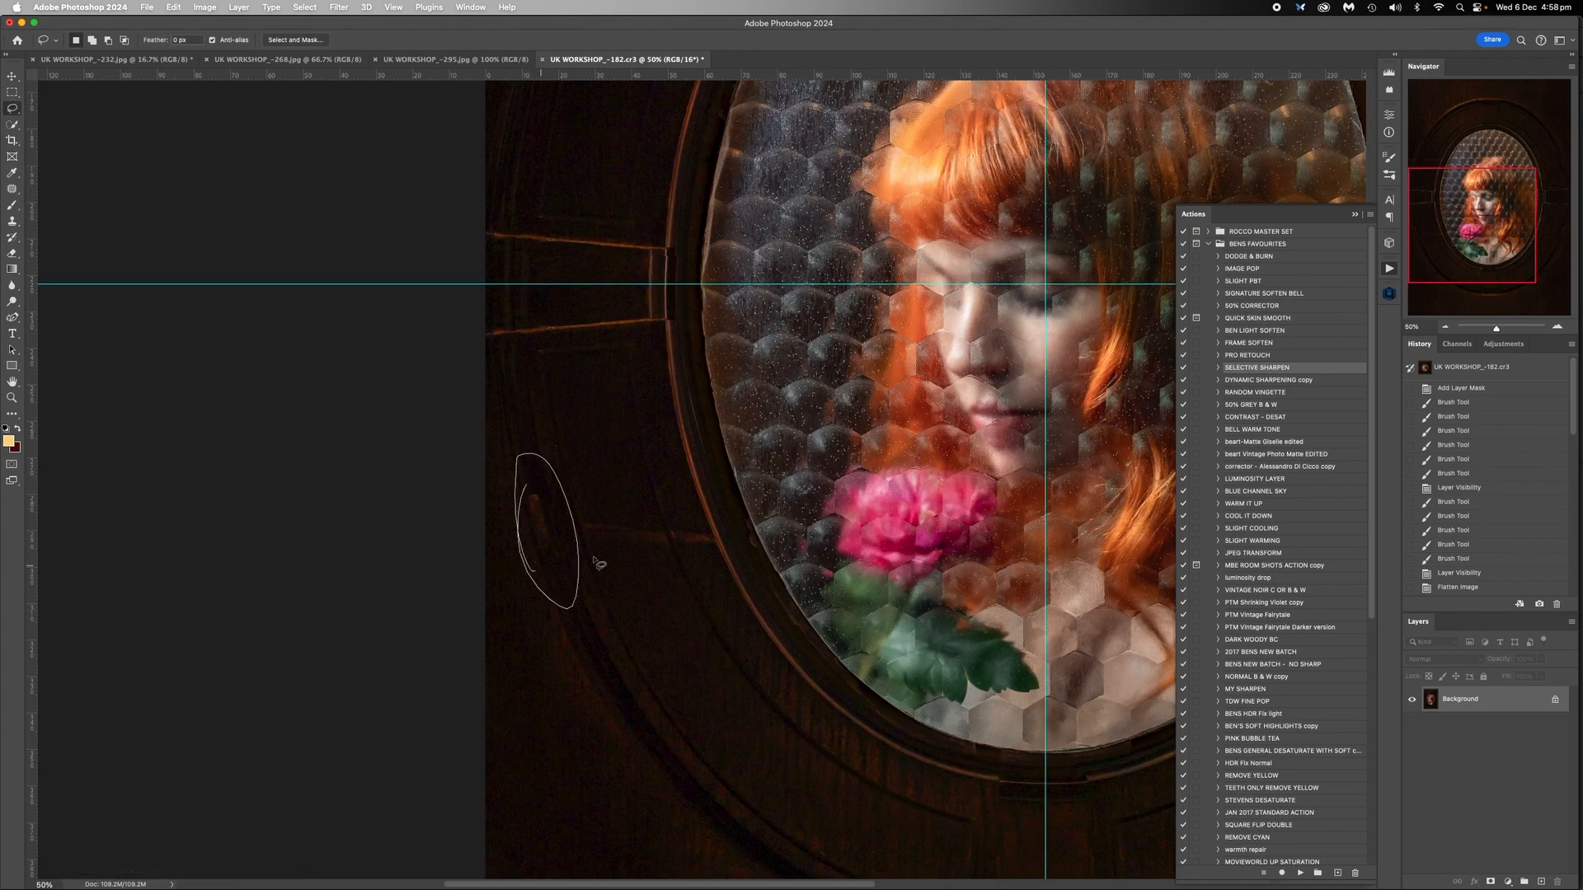
pyautogui.moveTo(592, 514)
pyautogui.mouseDown()
pyautogui.moveTo(566, 522)
pyautogui.moveTo(590, 514)
pyautogui.mouseUp()
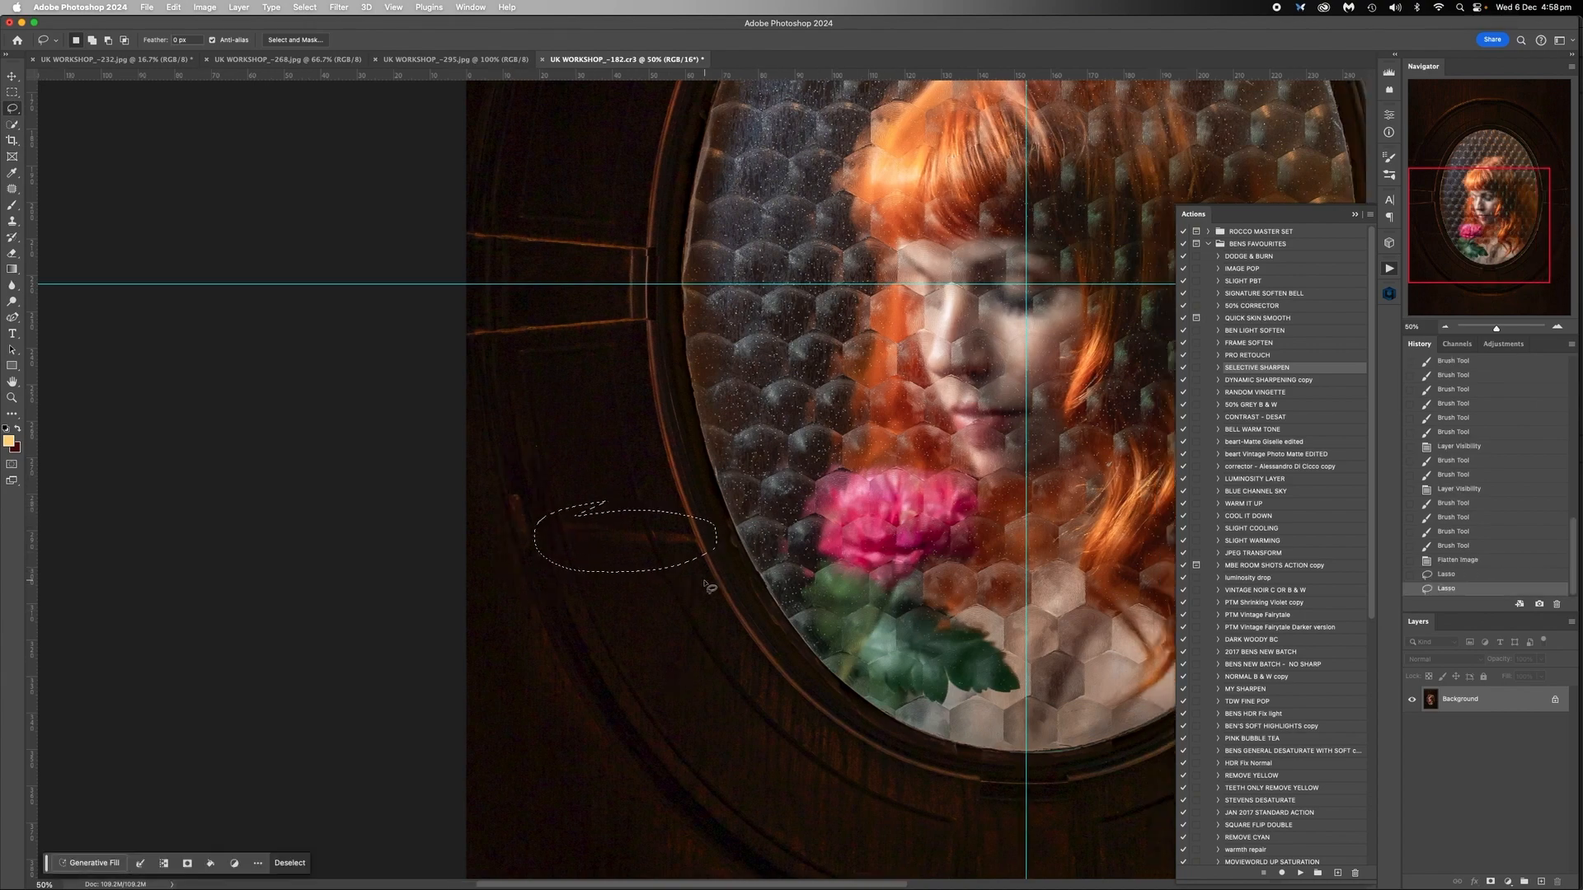
pyautogui.hscroll(10, 693, 626)
pyautogui.hscroll(3, 652, 587)
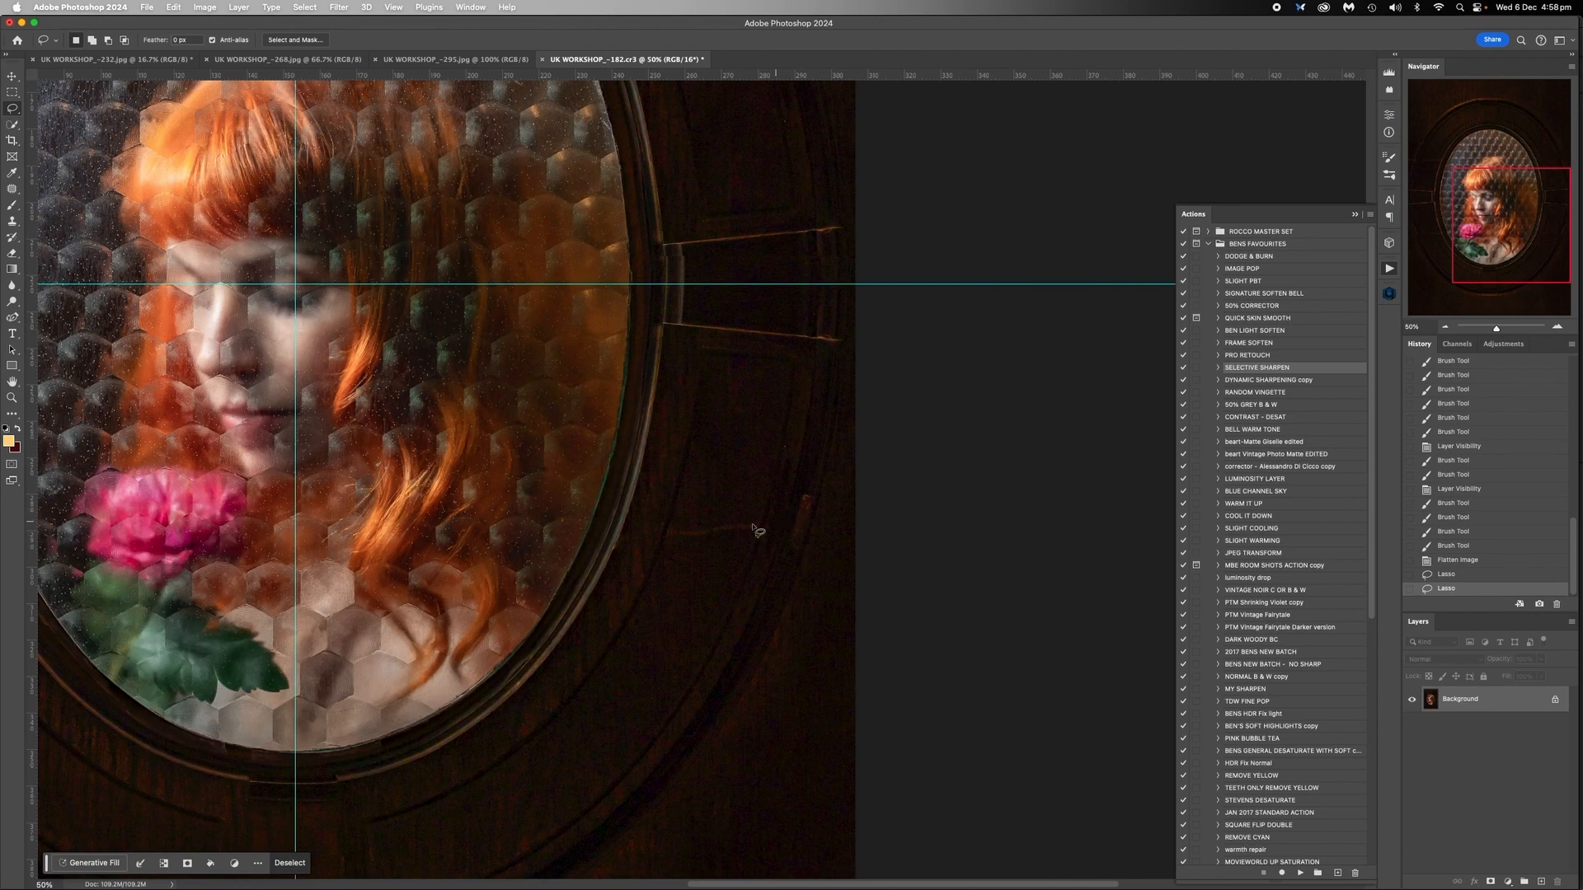
pyautogui.hscroll(-15, 753, 530)
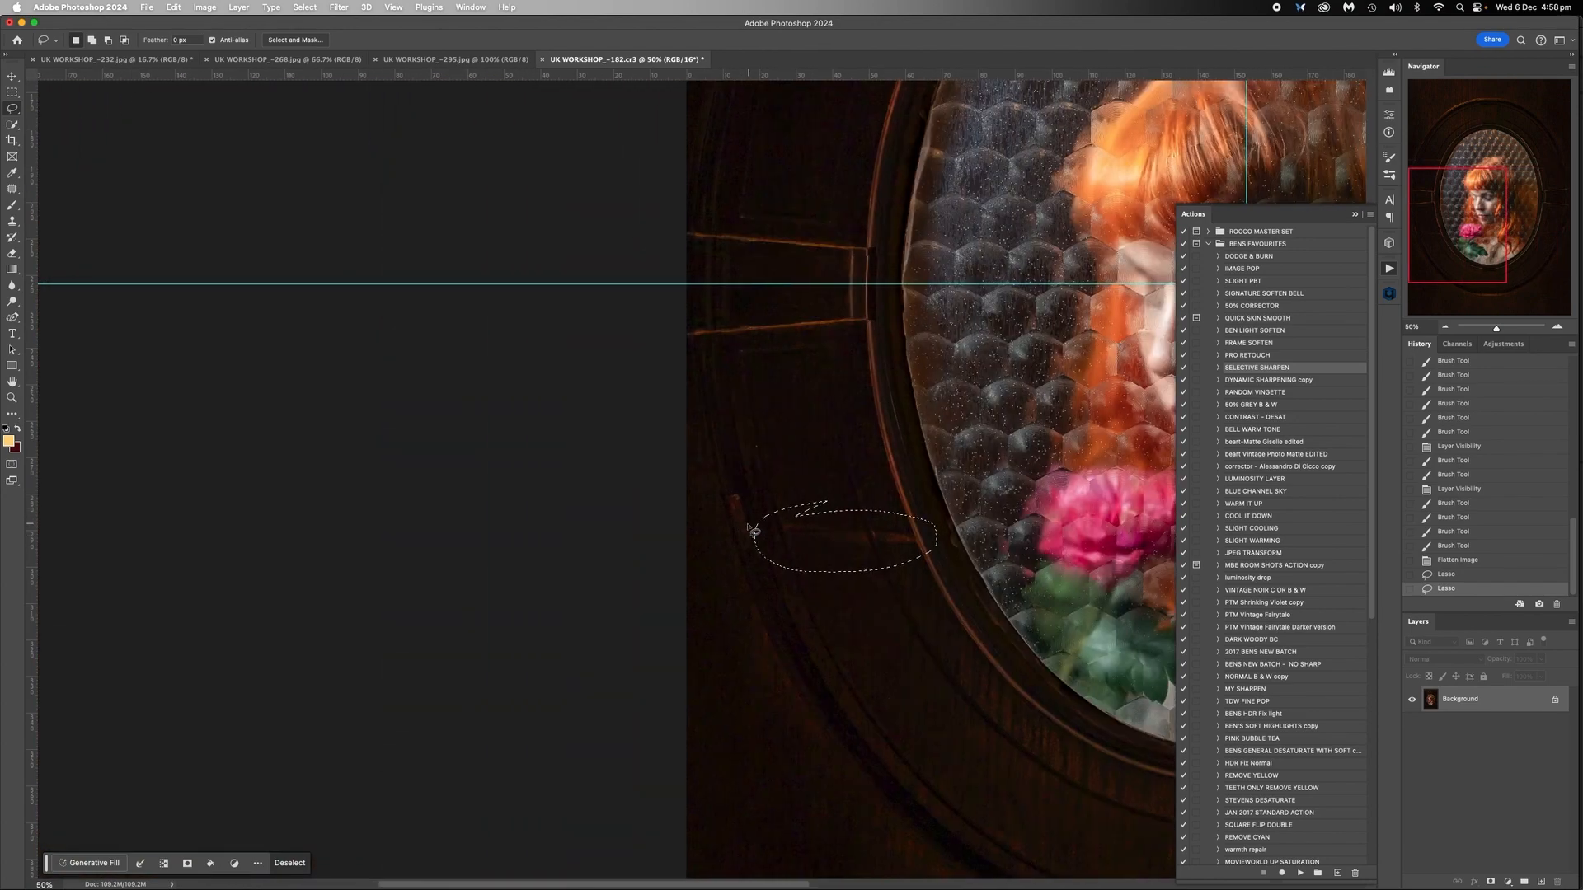
# Outline the reddish mark on the frame's lower-left outer ring with the Patch tool, fill it with Content-Aware, and deselect
pyautogui.click(12, 188)
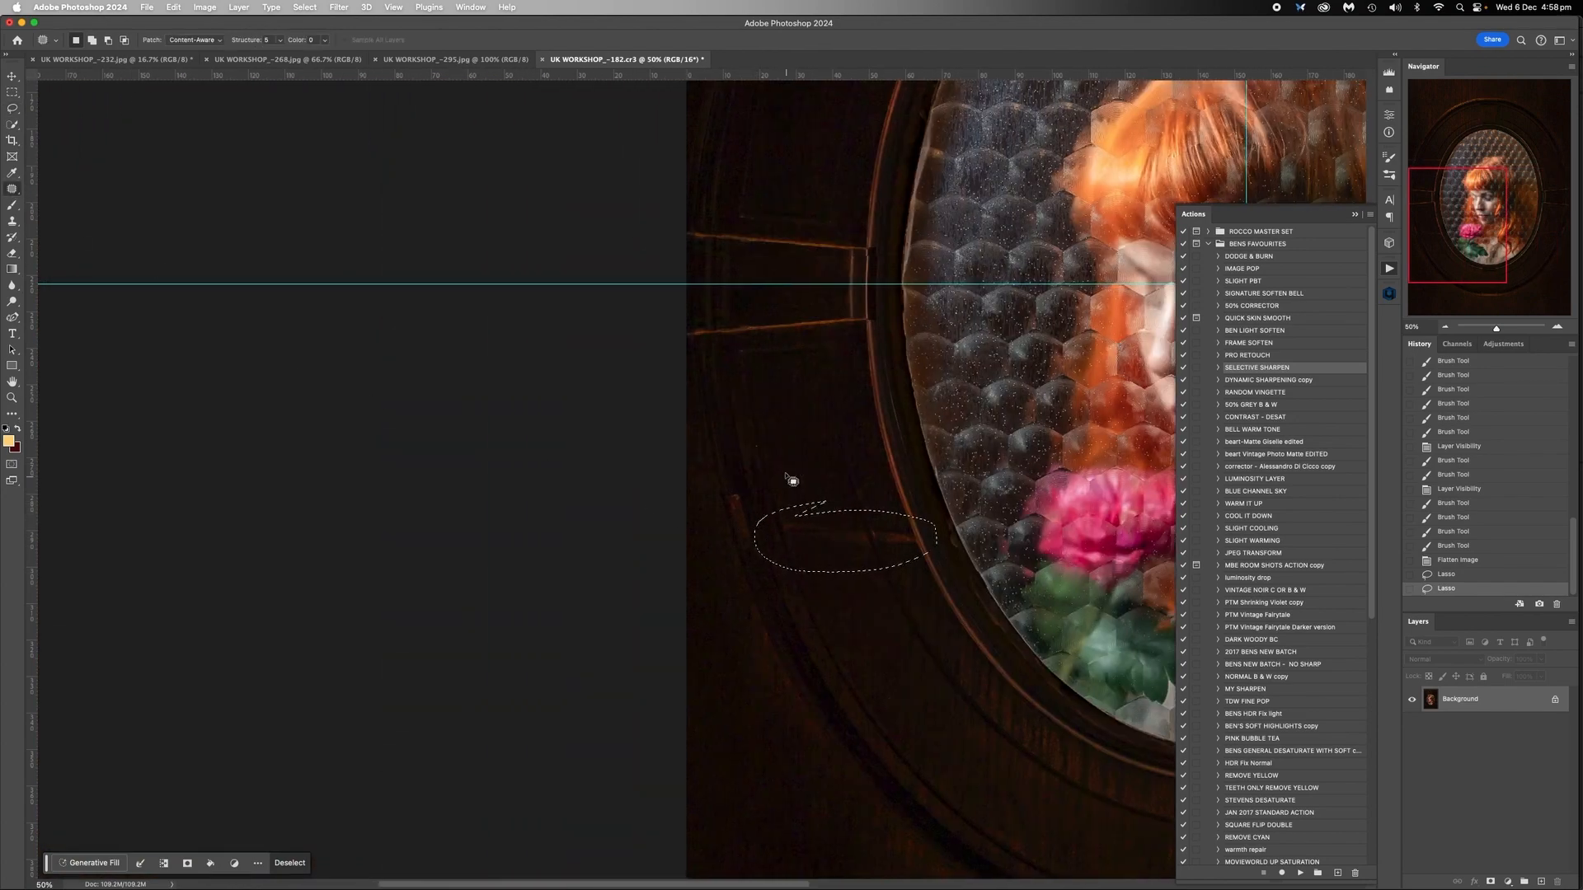
pyautogui.click(778, 509)
pyautogui.moveTo(741, 493)
pyautogui.mouseDown()
pyautogui.moveTo(754, 553)
pyautogui.moveTo(743, 494)
pyautogui.mouseUp()
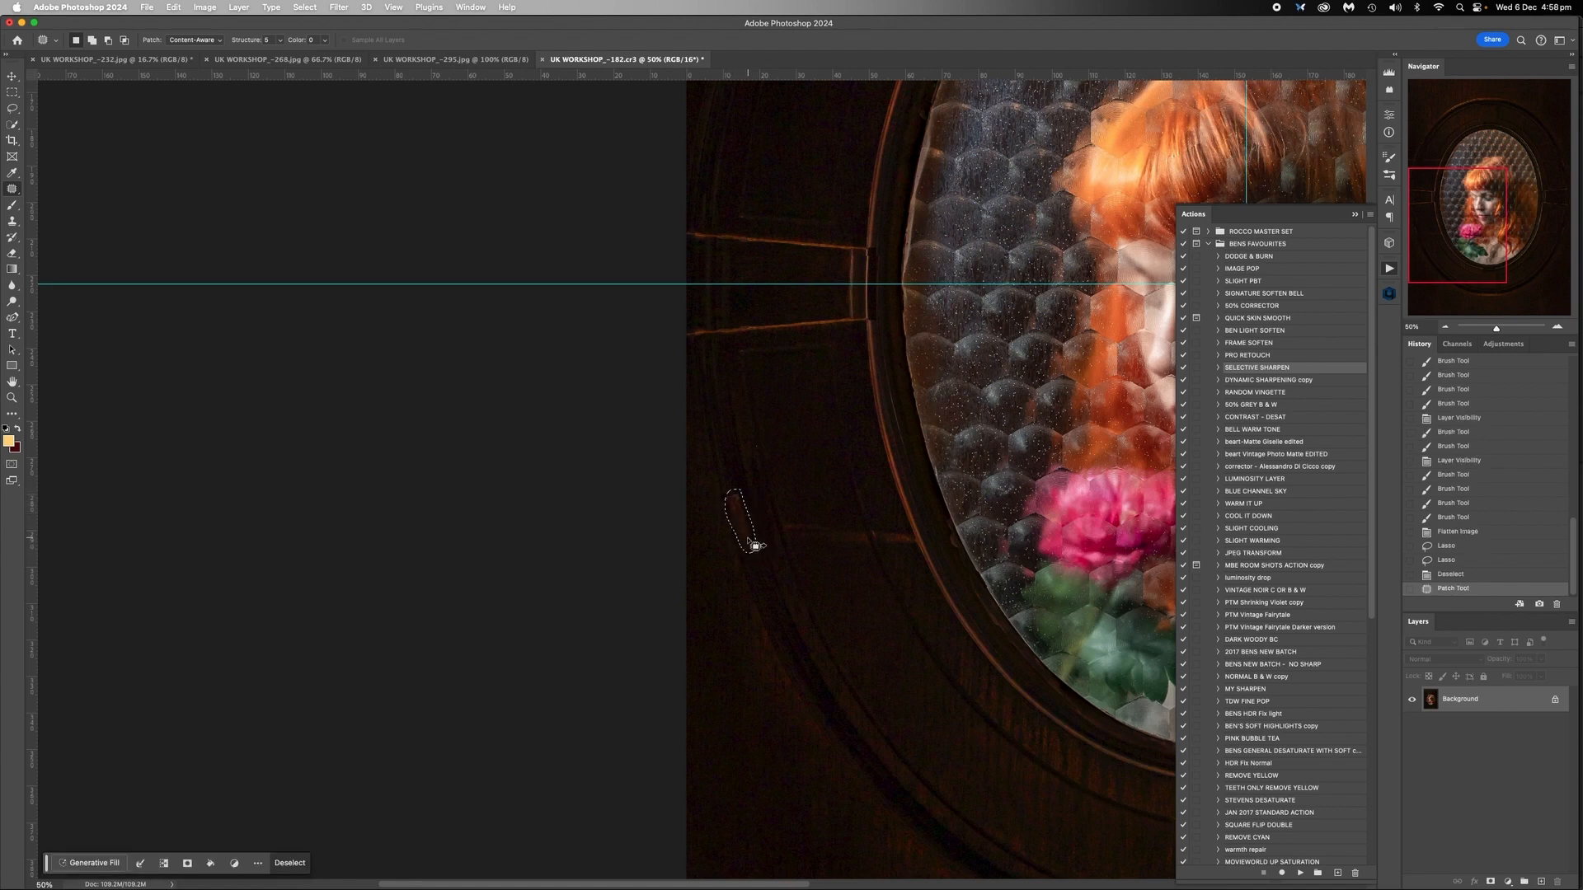
pyautogui.hotkey('shift', 'BackSpace')
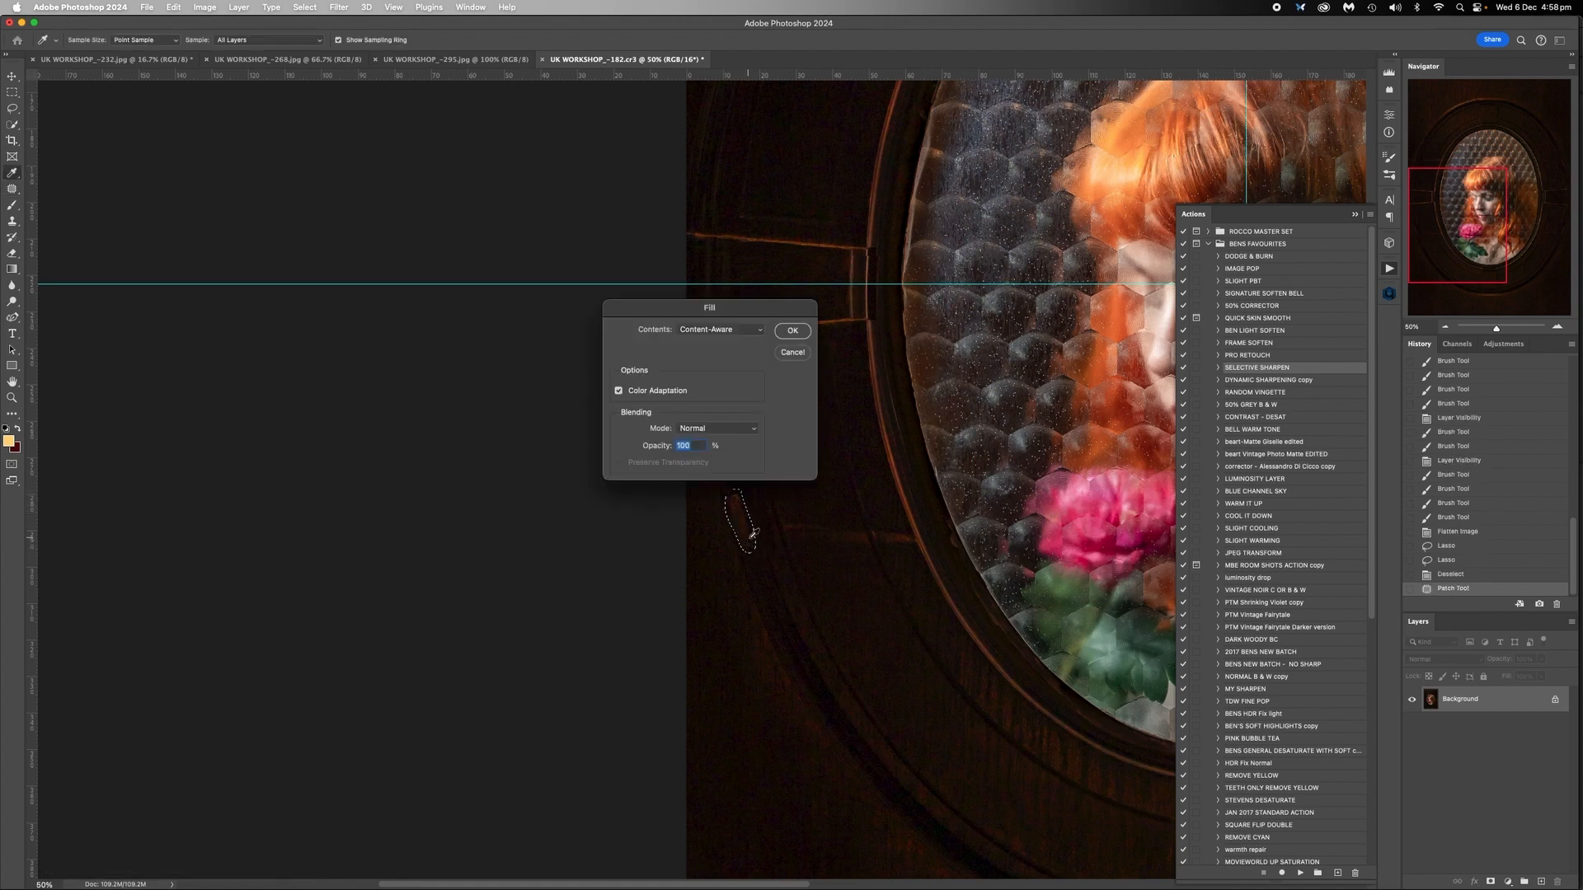
pyautogui.click(792, 334)
pyautogui.hotkey('ctrl', 'd')
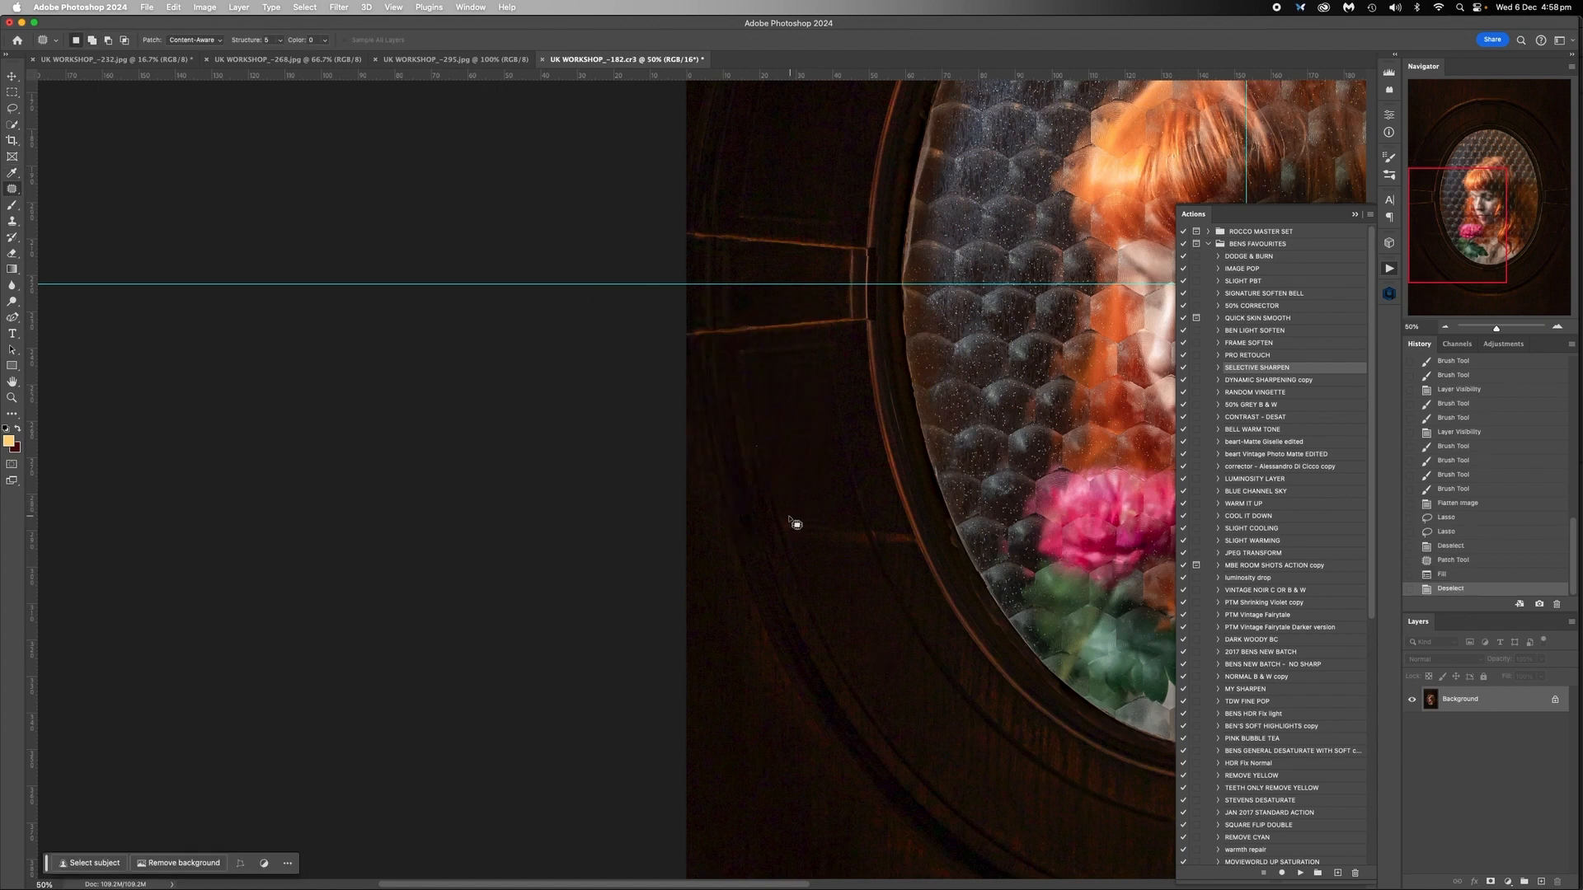
# Remove the horizontal joint line on the lower-left part of the frame with a Patch tool selection and a Content-Aware fill
pyautogui.moveTo(788, 520)
pyautogui.mouseDown()
pyautogui.moveTo(917, 541)
pyautogui.moveTo(788, 527)
pyautogui.mouseUp()
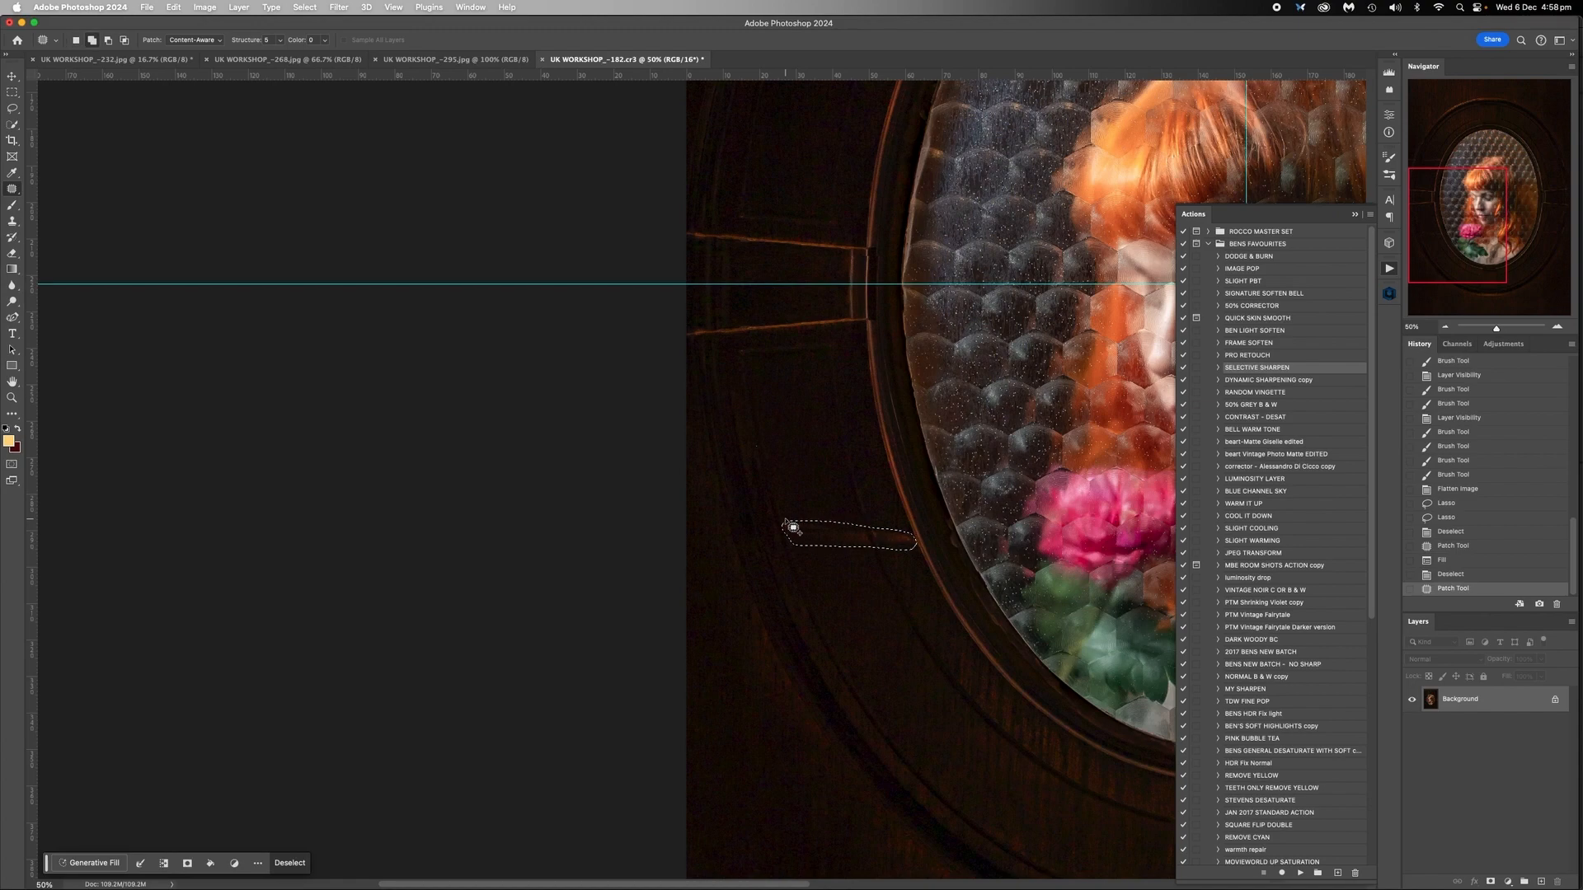
pyautogui.hotkey('shift', 'BackSpace')
pyautogui.click(793, 329)
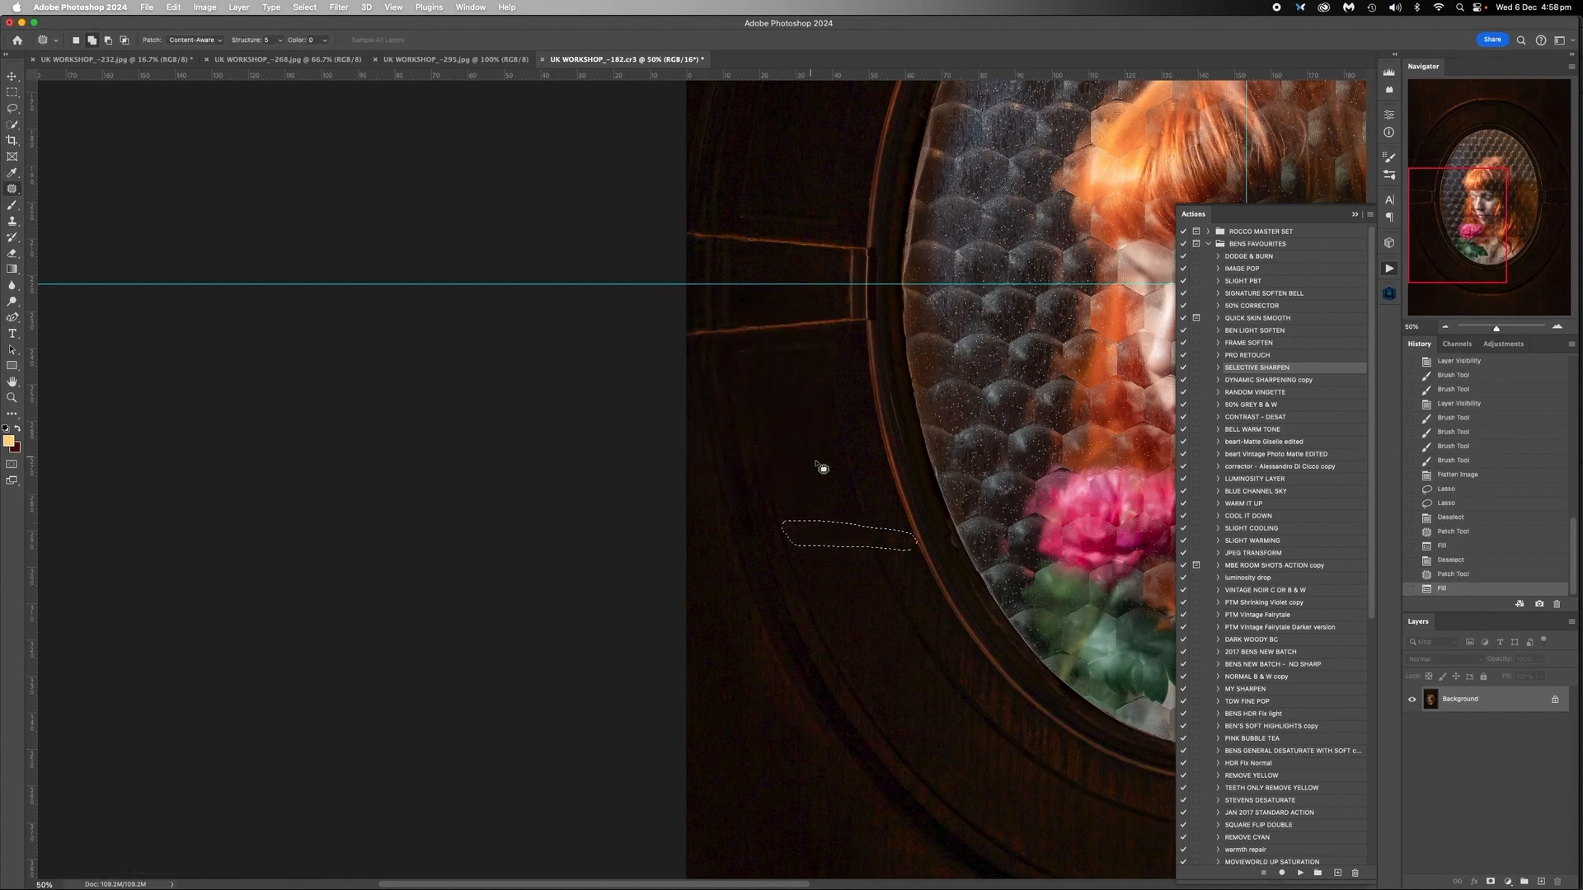
pyautogui.hotkey('ctrl', 'd')
# Select the short rim mark and the horizontal joint line on the frame's lower-right side, fill both with Content-Aware, and deselect
pyautogui.hscroll(15, 953, 657)
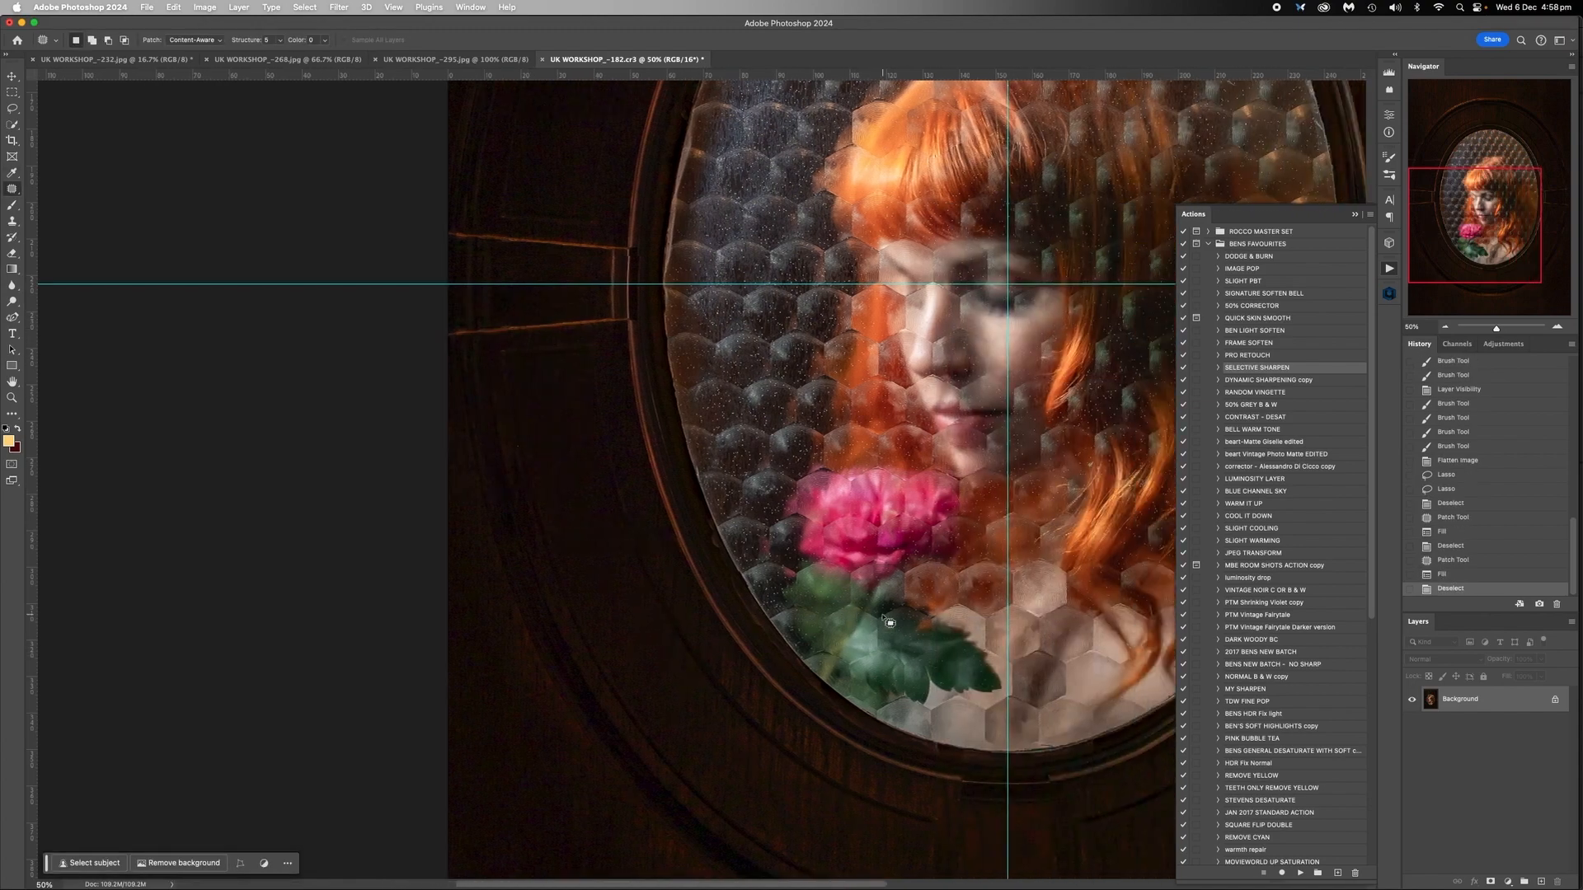
pyautogui.hscroll(-15, 890, 623)
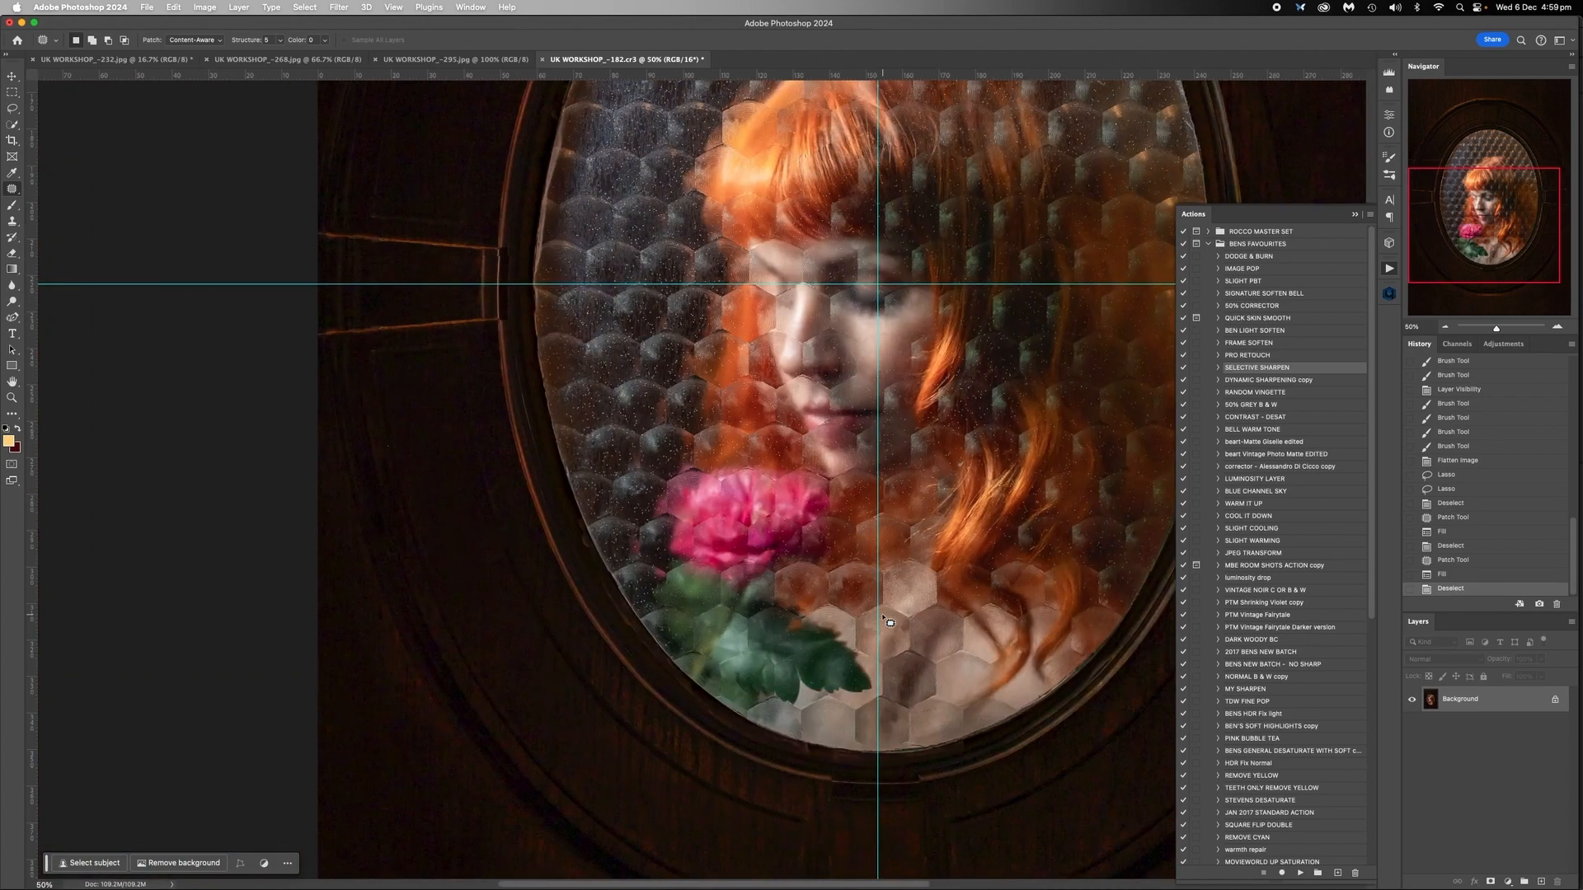
pyautogui.hscroll(20, 890, 623)
pyautogui.hscroll(-10, 890, 623)
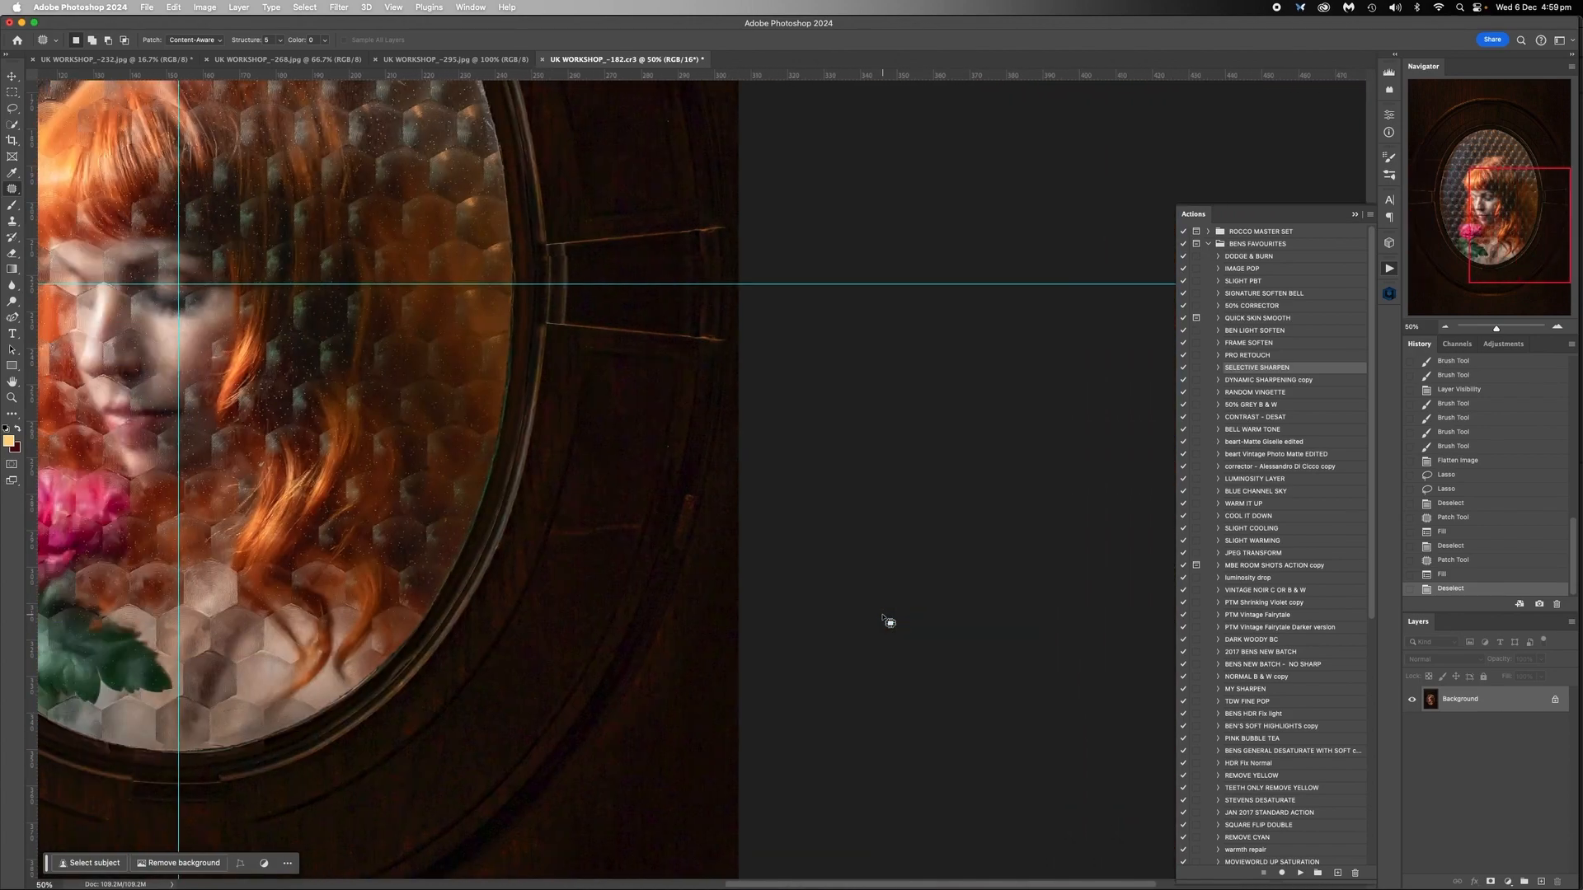
pyautogui.moveTo(722, 494)
pyautogui.mouseDown()
pyautogui.moveTo(713, 532)
pyautogui.moveTo(740, 525)
pyautogui.moveTo(727, 505)
pyautogui.mouseUp()
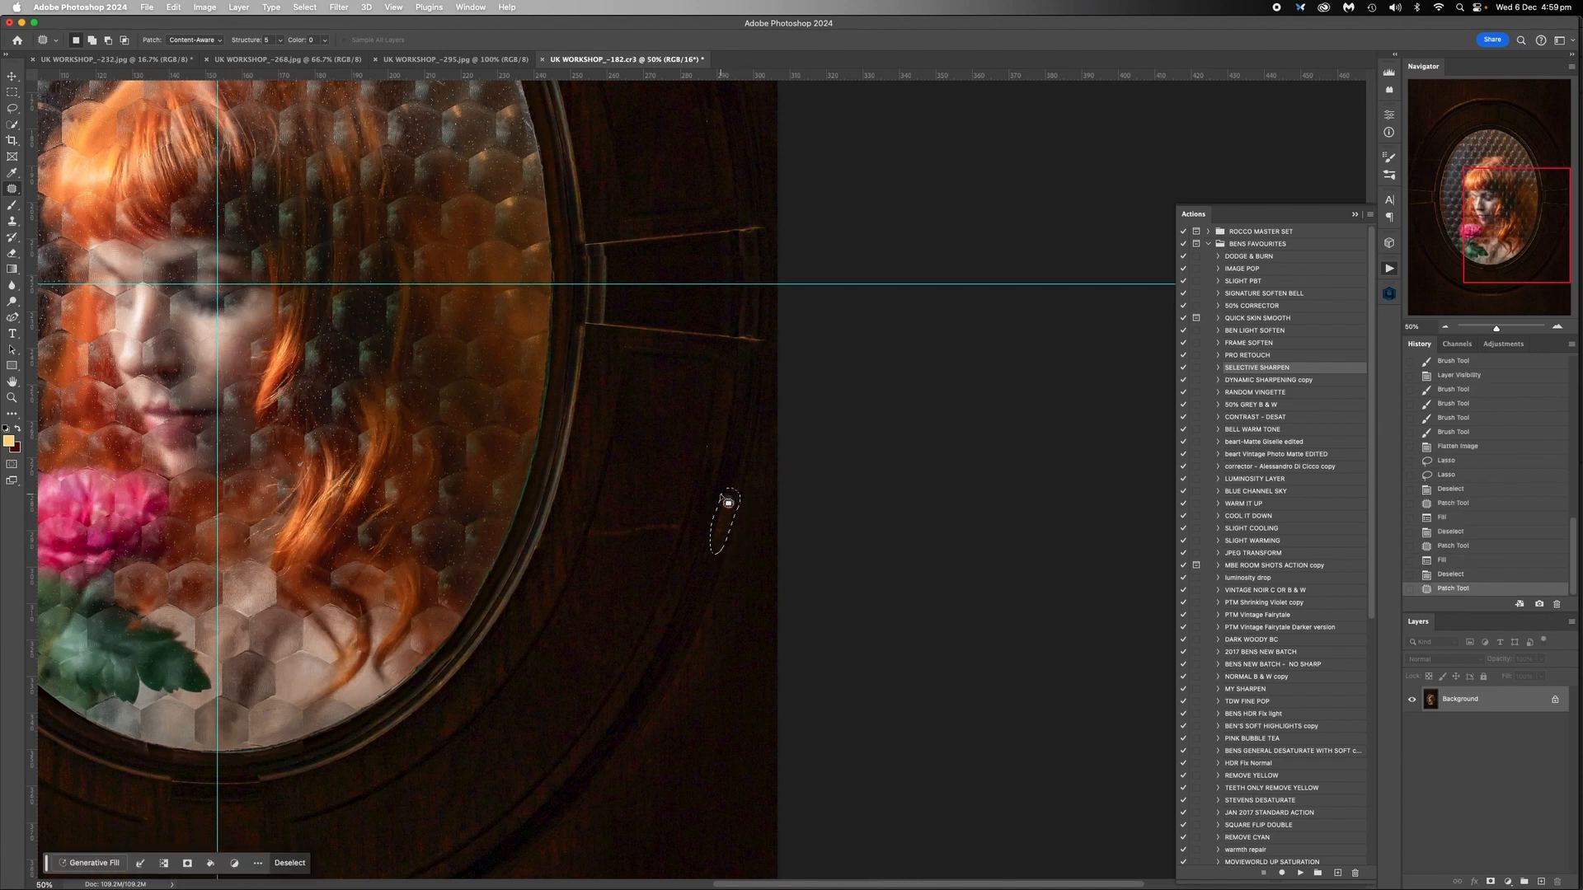
pyautogui.moveTo(587, 538)
pyautogui.mouseDown()
pyautogui.moveTo(678, 543)
pyautogui.moveTo(695, 526)
pyautogui.moveTo(581, 532)
pyautogui.mouseUp()
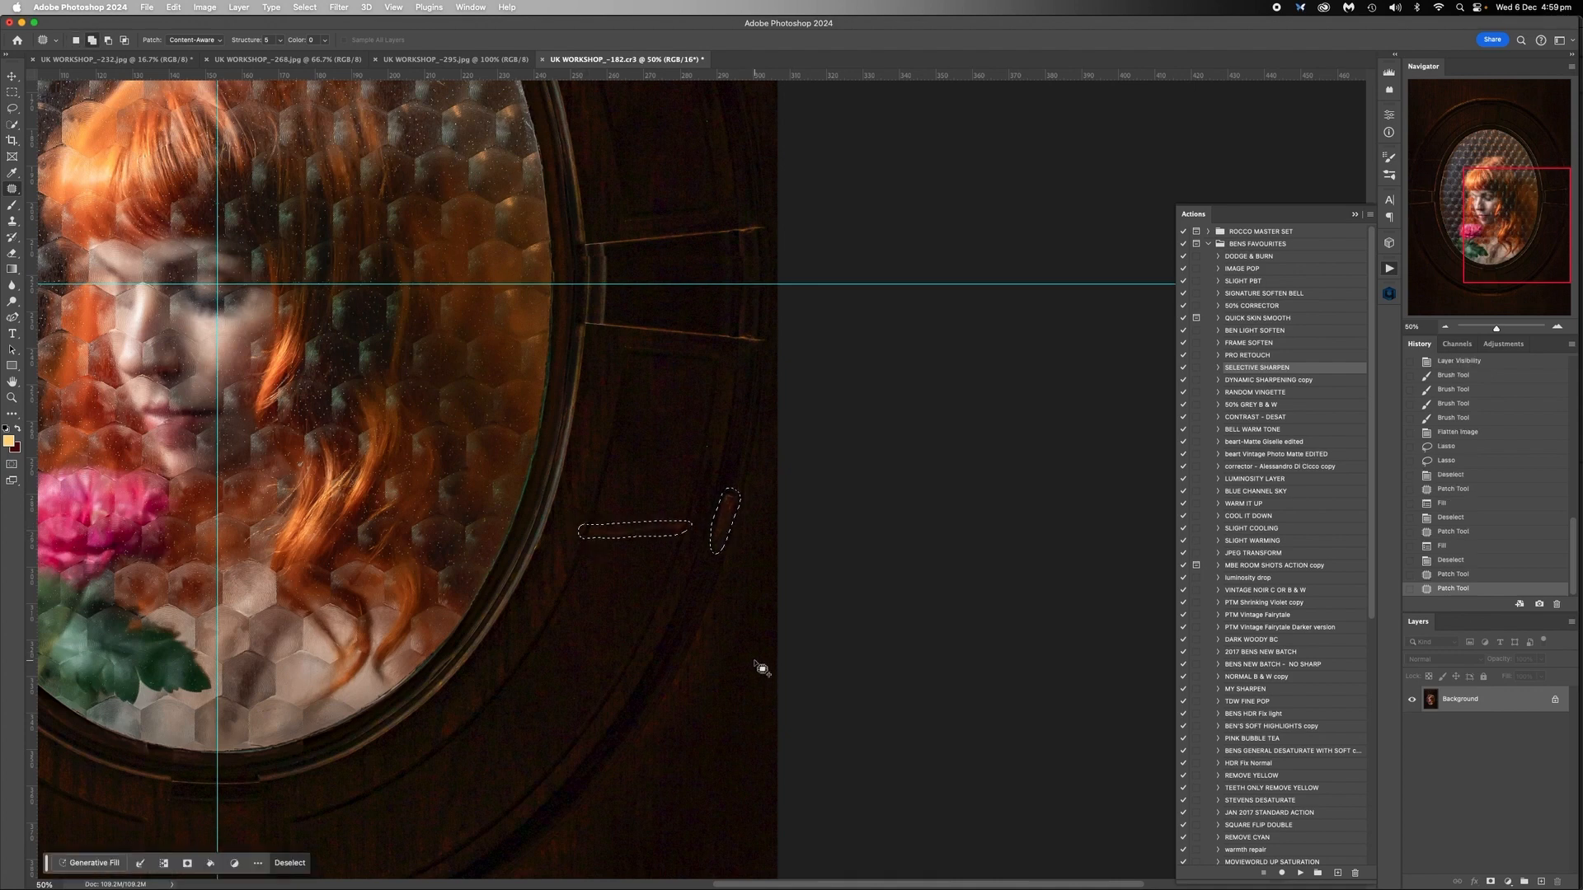
pyautogui.hotkey('shift', 'BackSpace')
pyautogui.click(793, 331)
pyautogui.hotkey('ctrl', 'd')
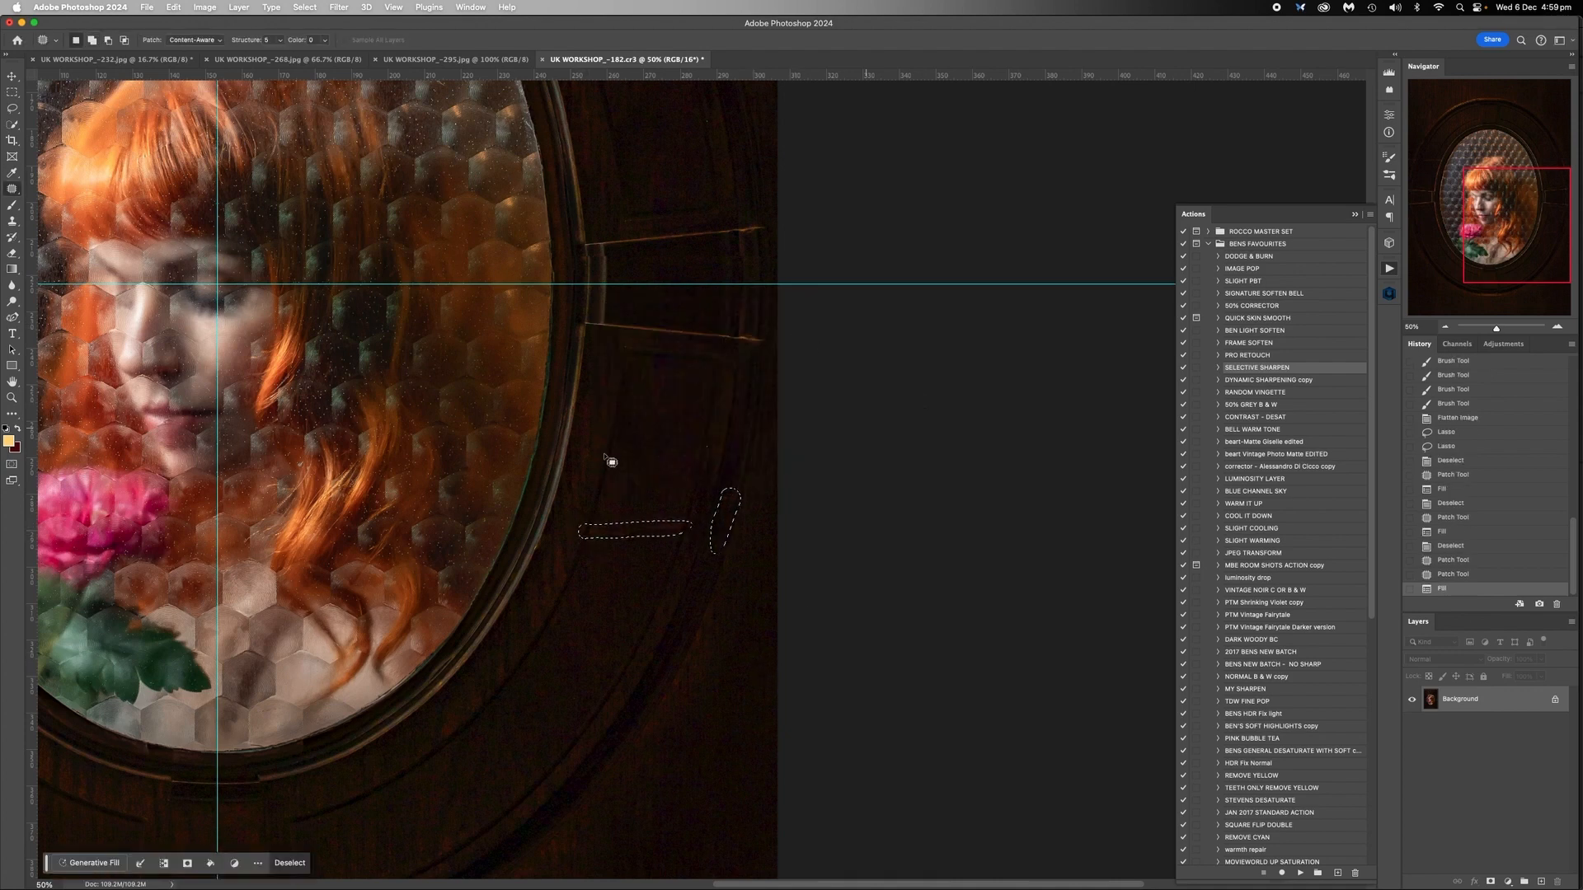
# Select the joint lines and marks on the frame's upper-right and upper-left sides together, fill them with Content-Aware, and deselect
pyautogui.scroll(10, 684, 587)
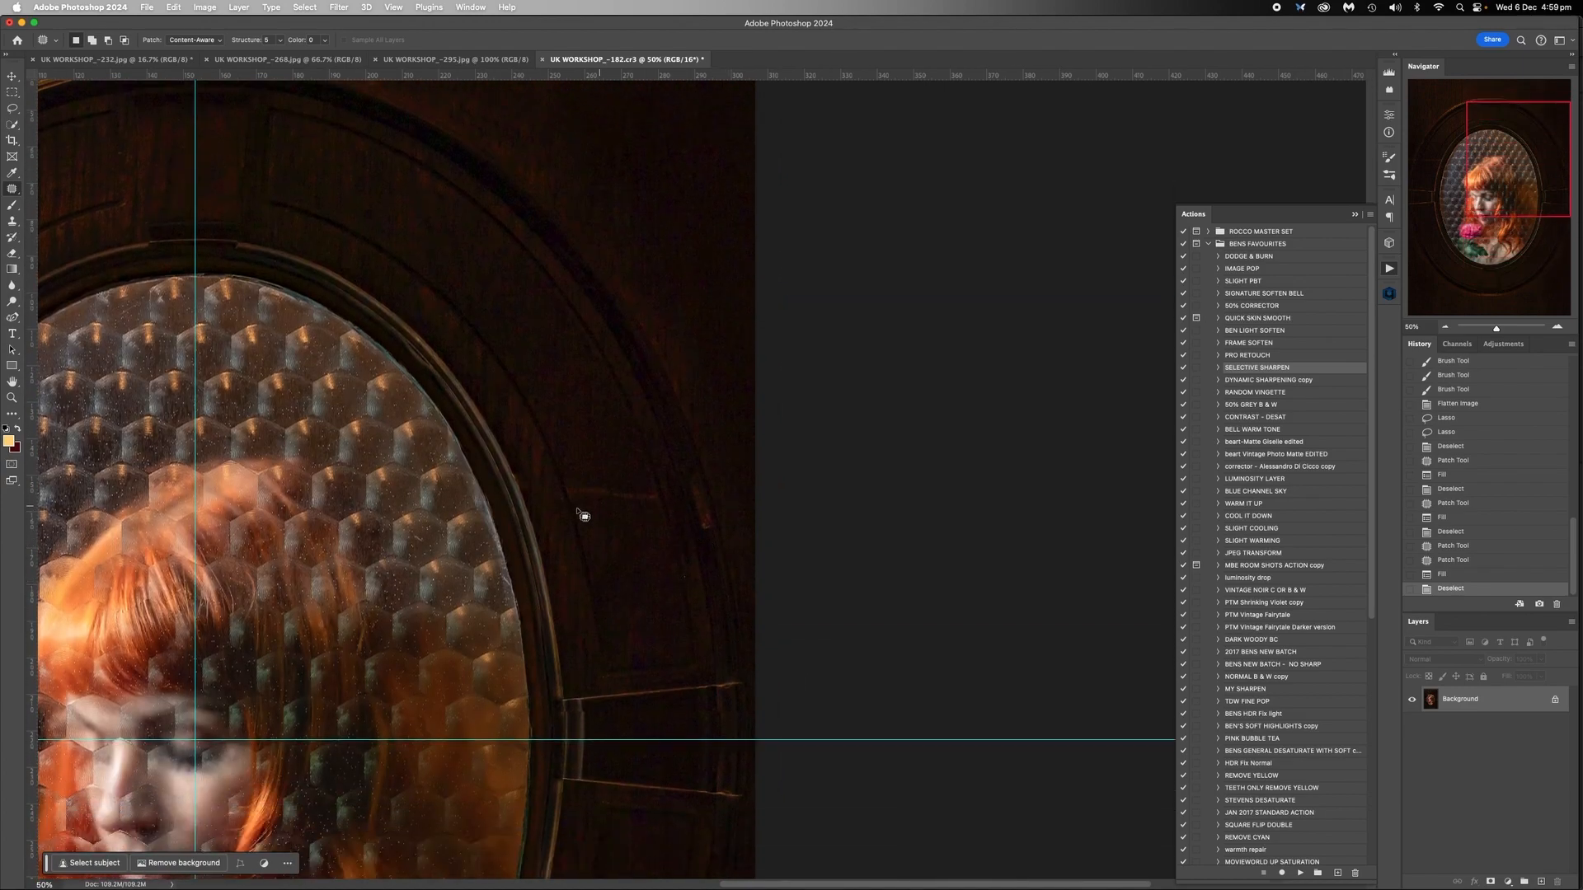
pyautogui.moveTo(572, 498)
pyautogui.mouseDown()
pyautogui.moveTo(660, 517)
pyautogui.moveTo(672, 505)
pyautogui.moveTo(595, 488)
pyautogui.moveTo(575, 501)
pyautogui.mouseUp()
pyautogui.moveTo(708, 536)
pyautogui.mouseDown()
pyautogui.moveTo(692, 495)
pyautogui.moveTo(709, 486)
pyautogui.moveTo(721, 530)
pyautogui.moveTo(705, 537)
pyautogui.mouseUp()
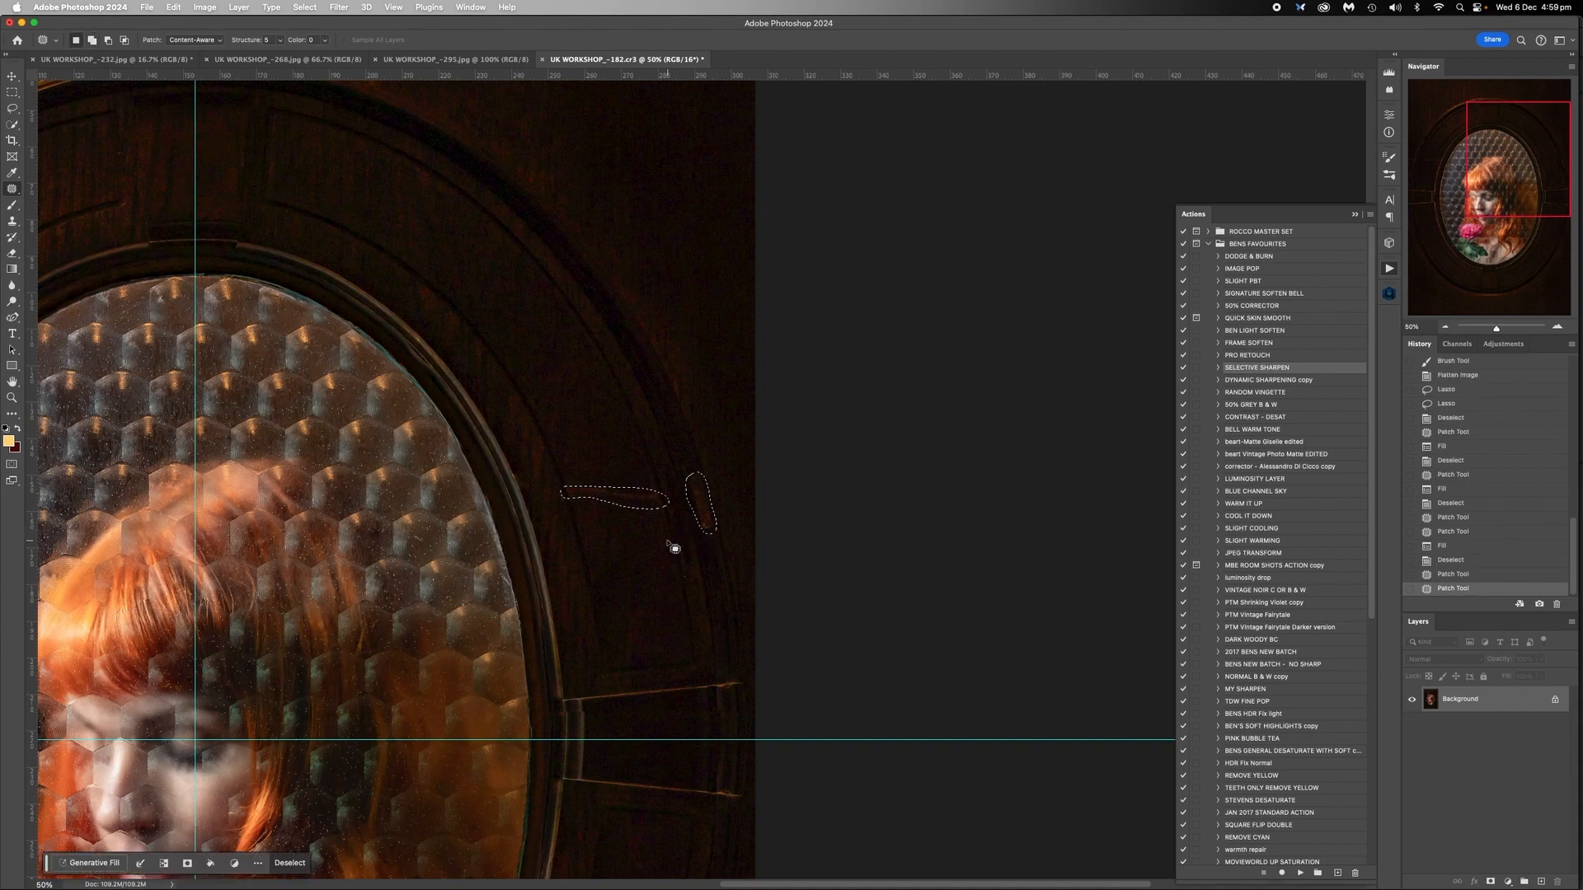
pyautogui.hscroll(-10, 671, 547)
pyautogui.hscroll(10, 673, 547)
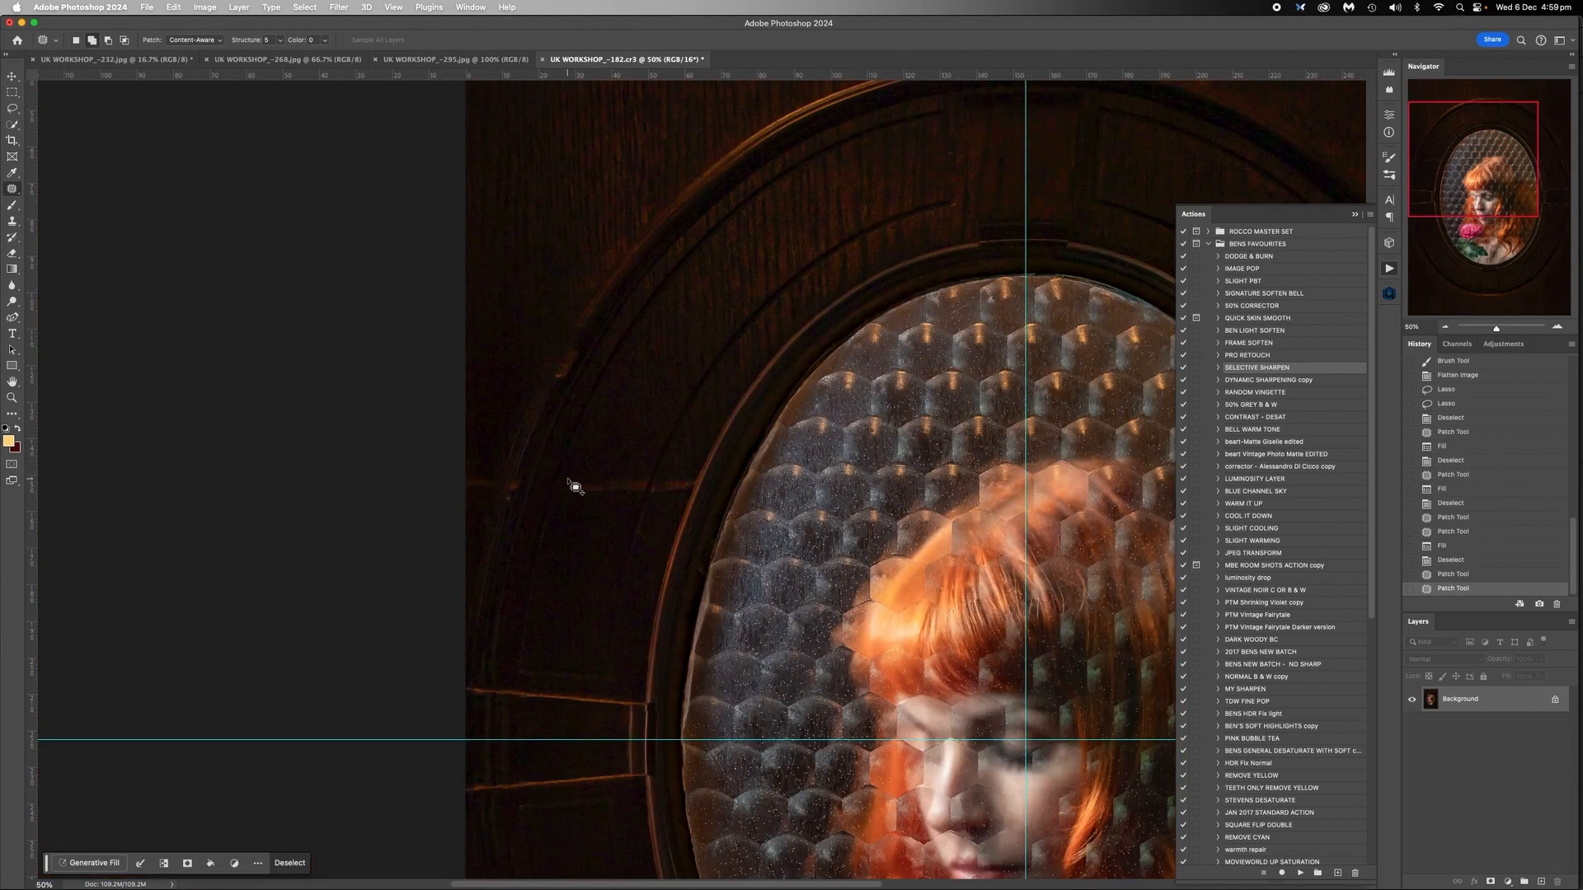
pyautogui.moveTo(571, 482)
pyautogui.mouseDown()
pyautogui.moveTo(602, 498)
pyautogui.moveTo(685, 494)
pyautogui.moveTo(695, 475)
pyautogui.moveTo(575, 483)
pyautogui.mouseUp()
pyautogui.moveTo(468, 476)
pyautogui.mouseDown()
pyautogui.moveTo(522, 477)
pyautogui.moveTo(509, 503)
pyautogui.moveTo(470, 495)
pyautogui.moveTo(470, 478)
pyautogui.mouseUp()
pyautogui.hscroll(10, 675, 487)
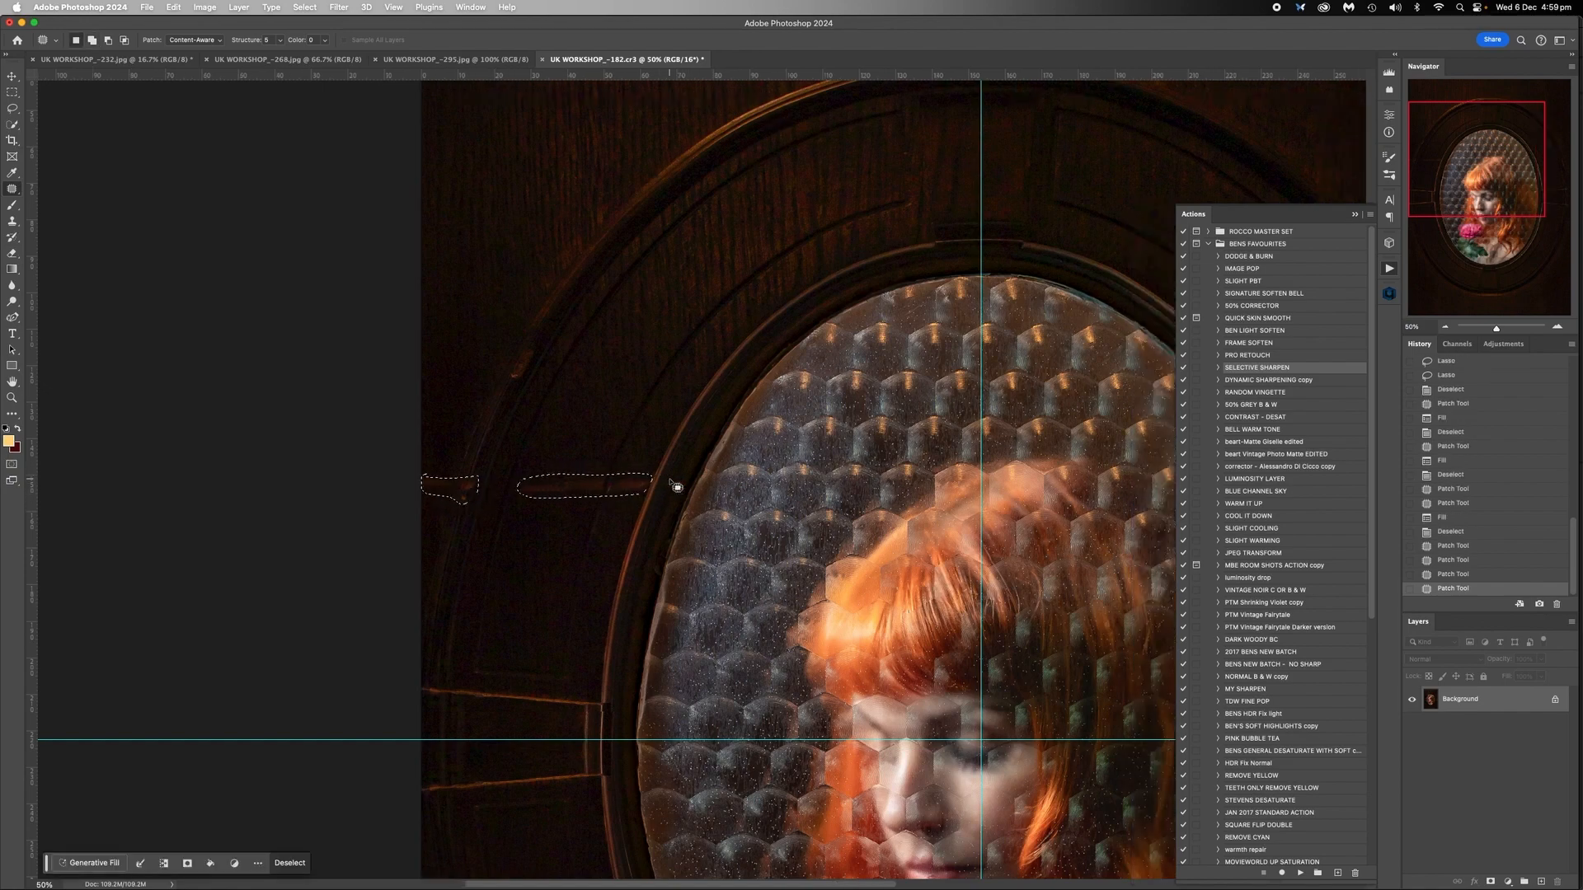
pyautogui.hscroll(-6, 676, 487)
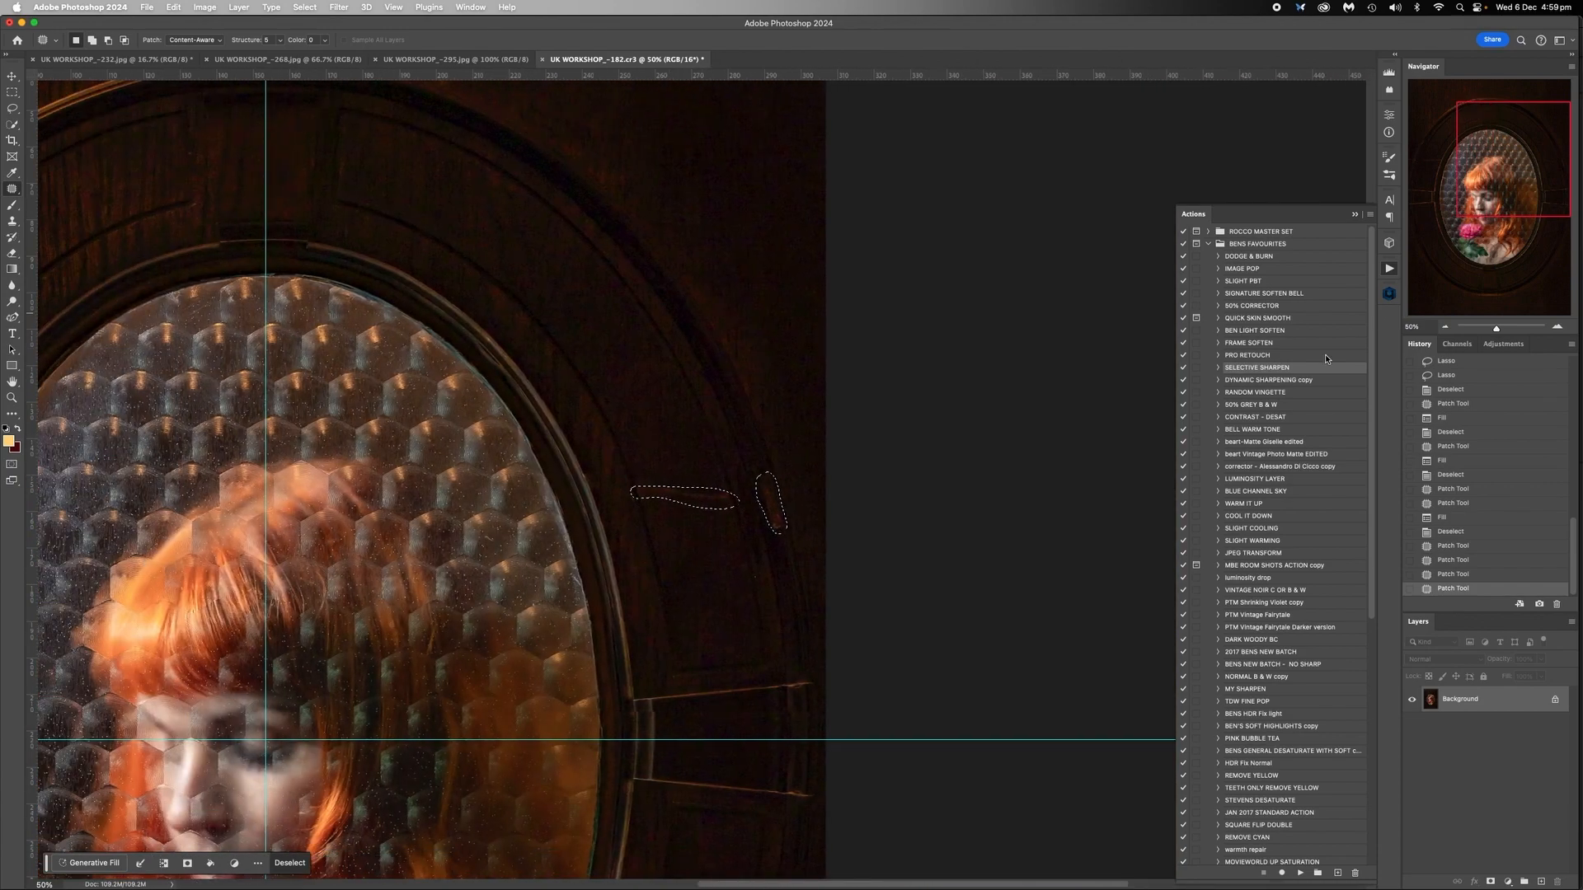
pyautogui.click(1445, 327)
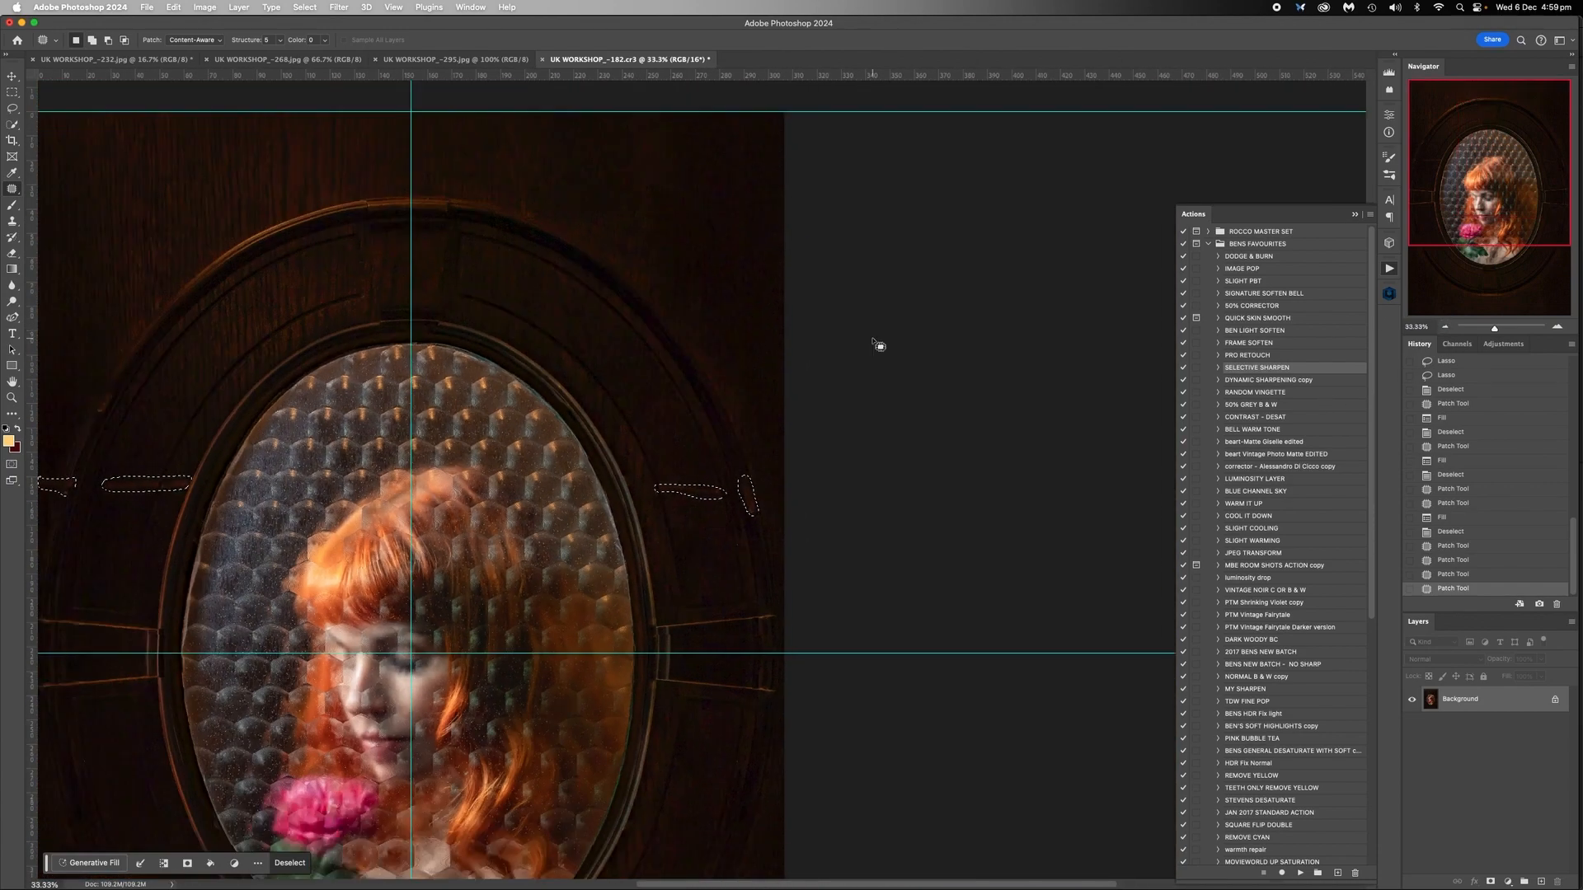
pyautogui.hotkey('shift', 'BackSpace')
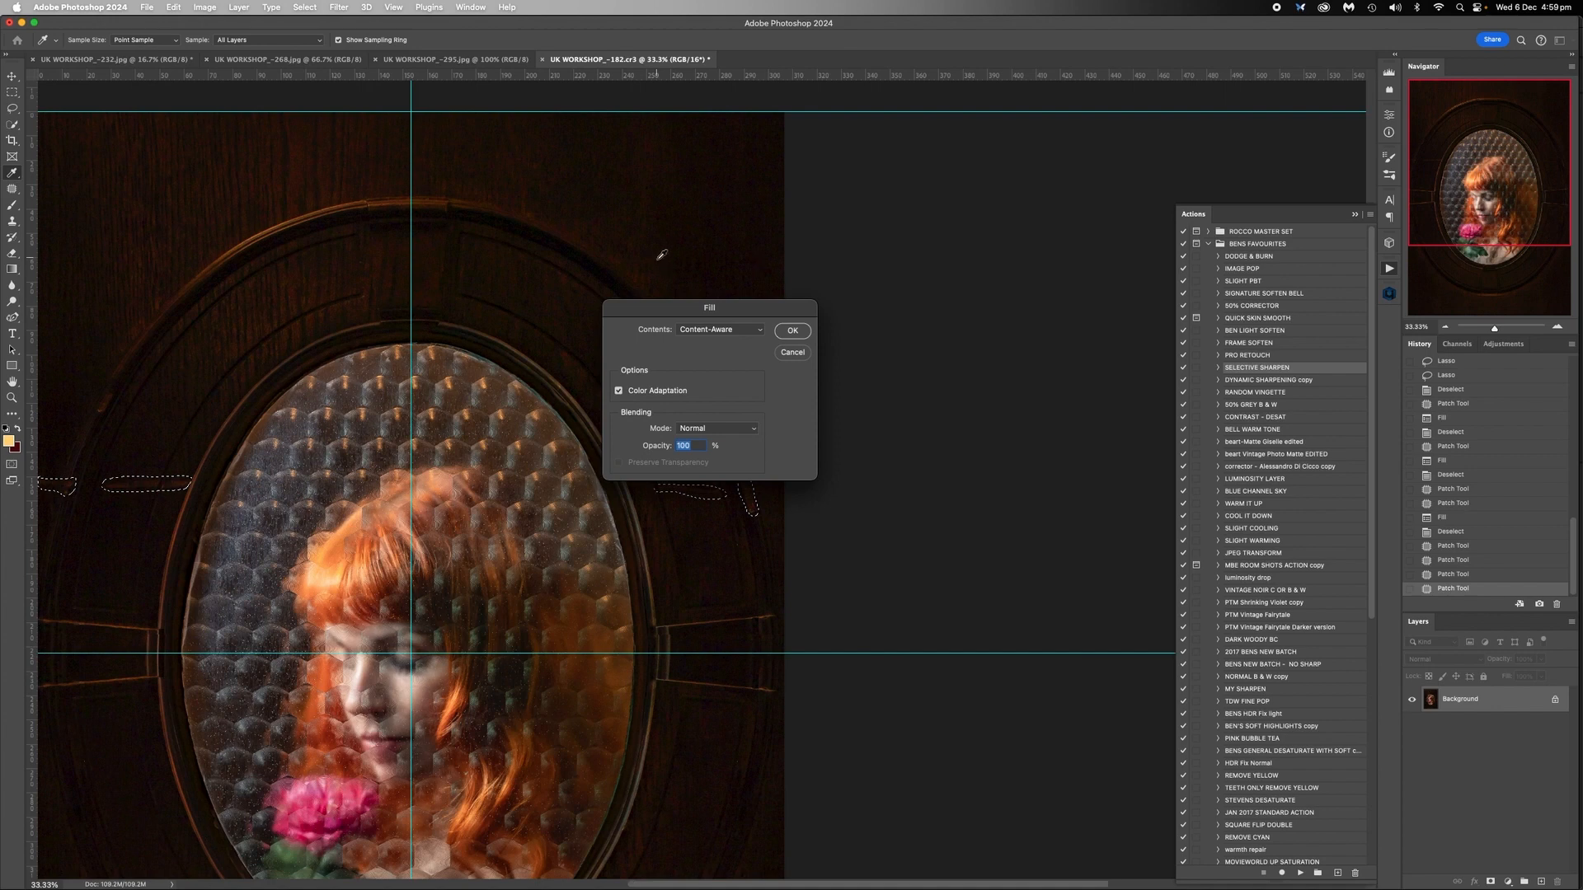
pyautogui.hscroll(-5, 661, 255)
pyautogui.click(792, 332)
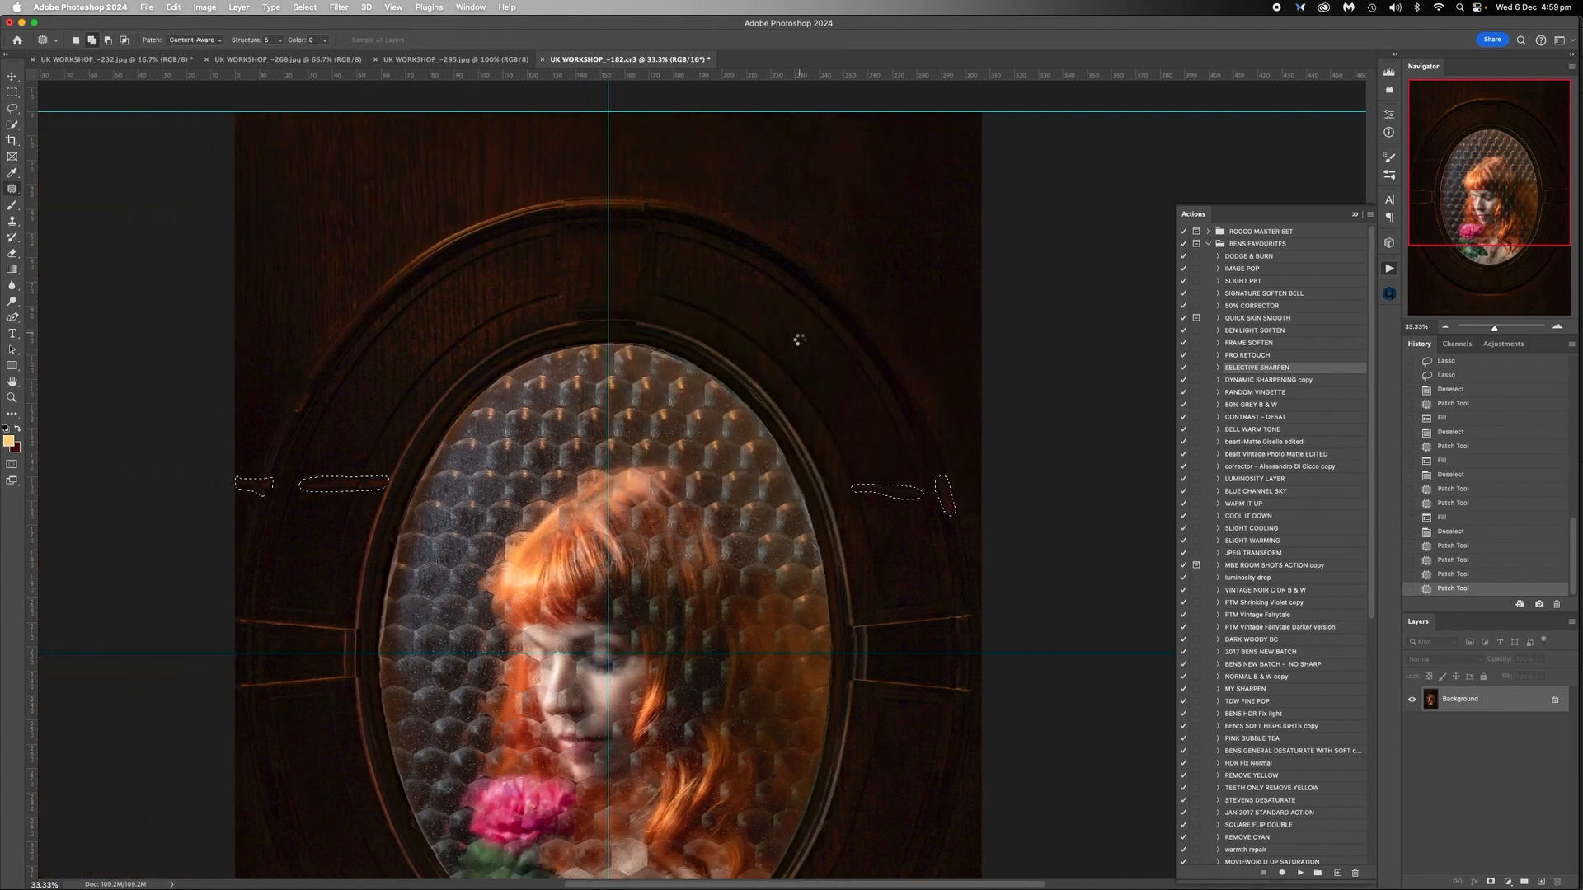
pyautogui.press('cmd+d')
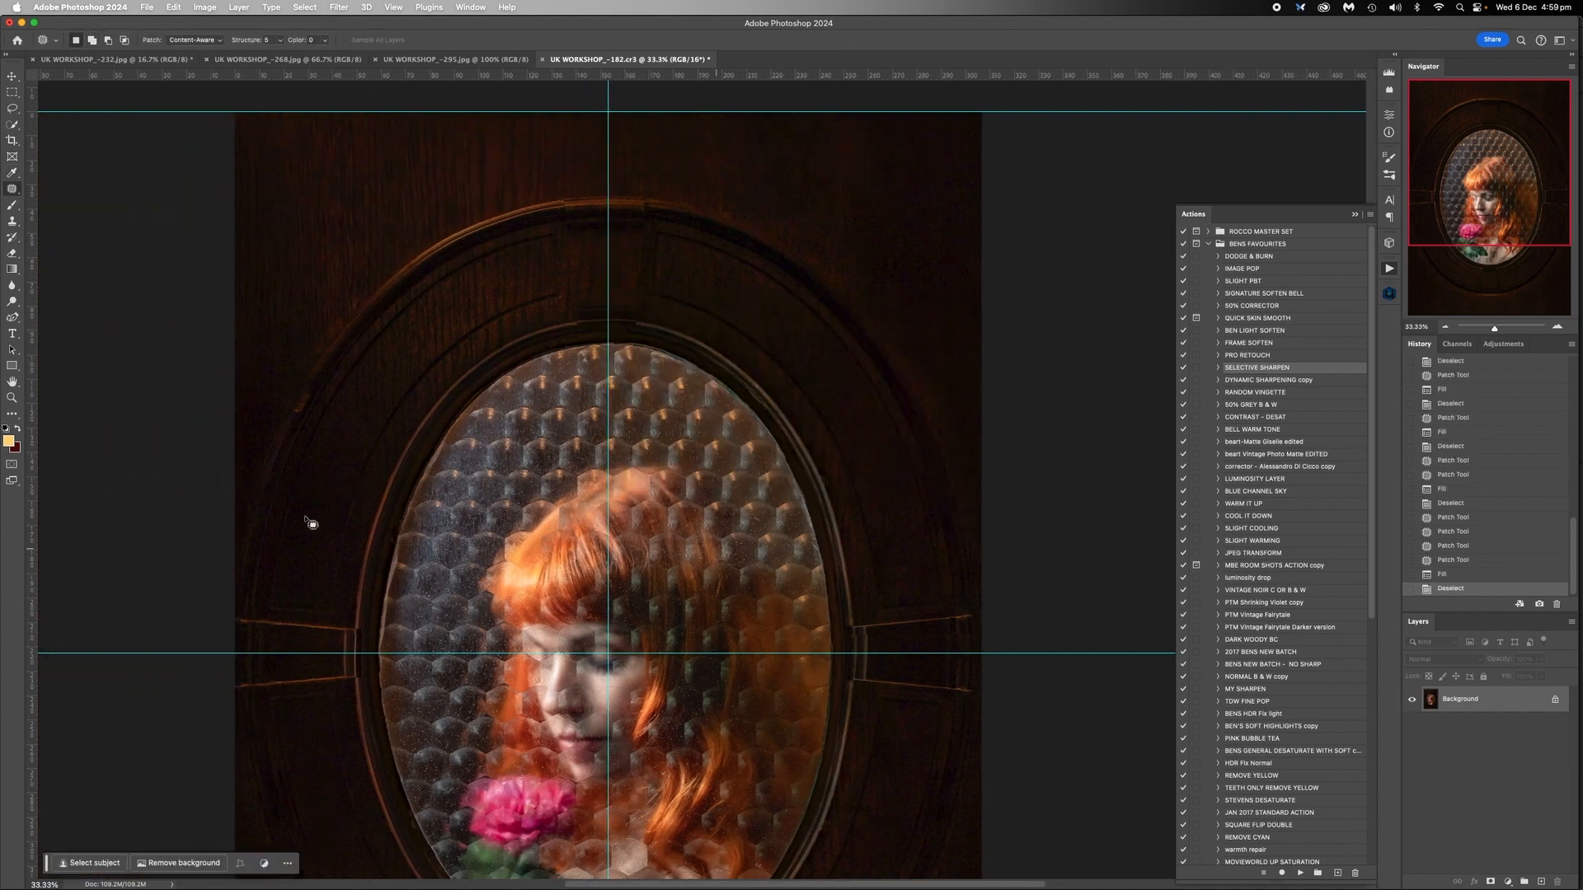
# Outline the small bright mark on the upper-left outer rim, fill it with Content-Aware, and deselect
pyautogui.hscroll(-3, 337, 464)
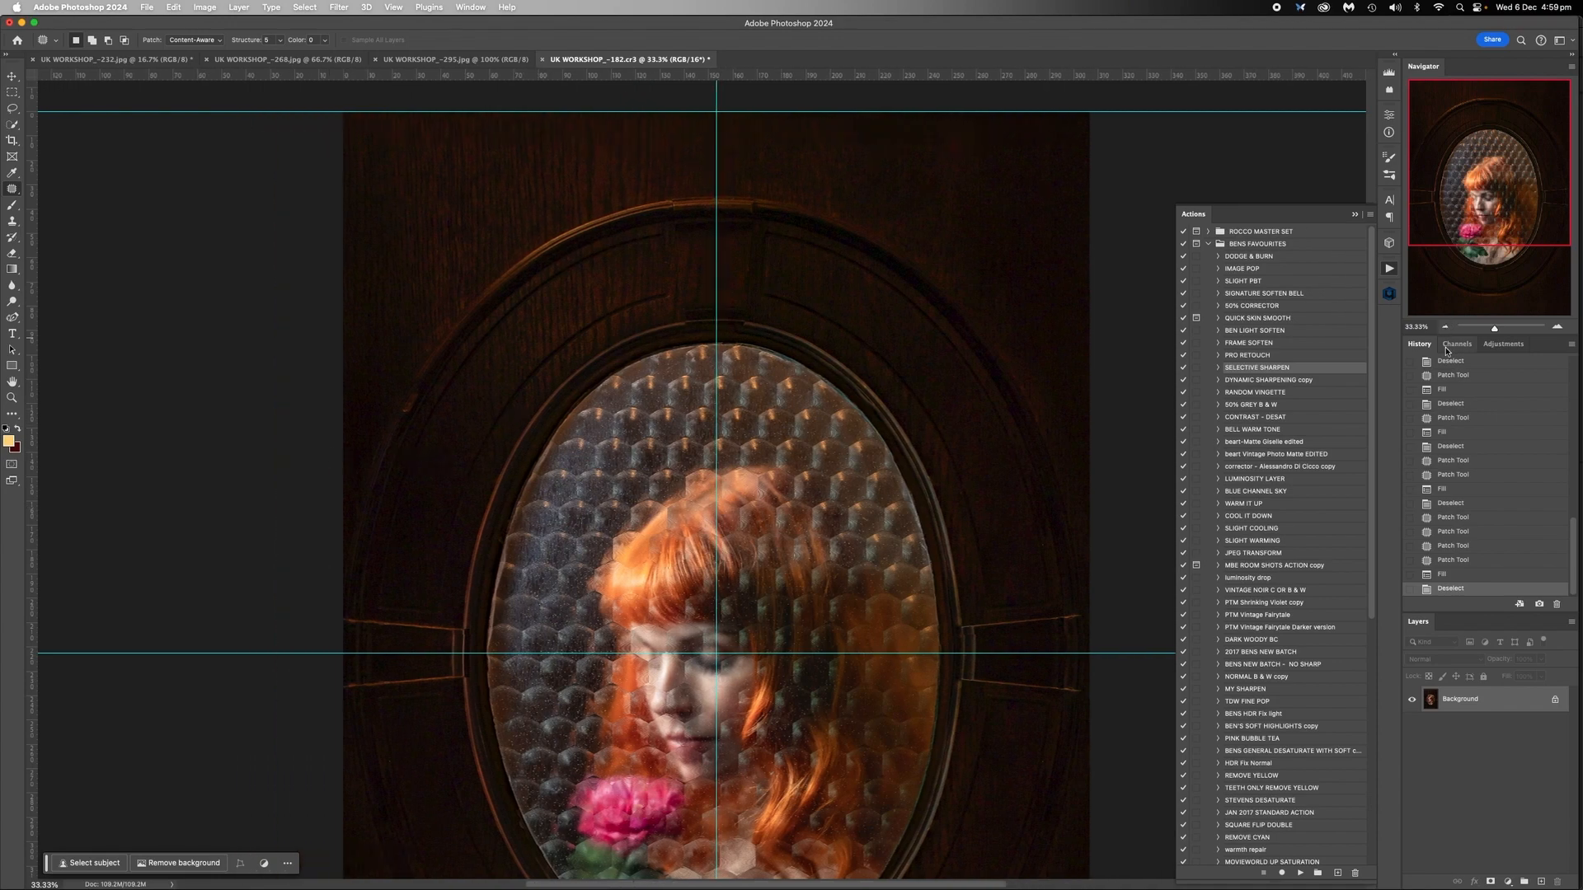
pyautogui.click(1557, 327)
pyautogui.click(1558, 327)
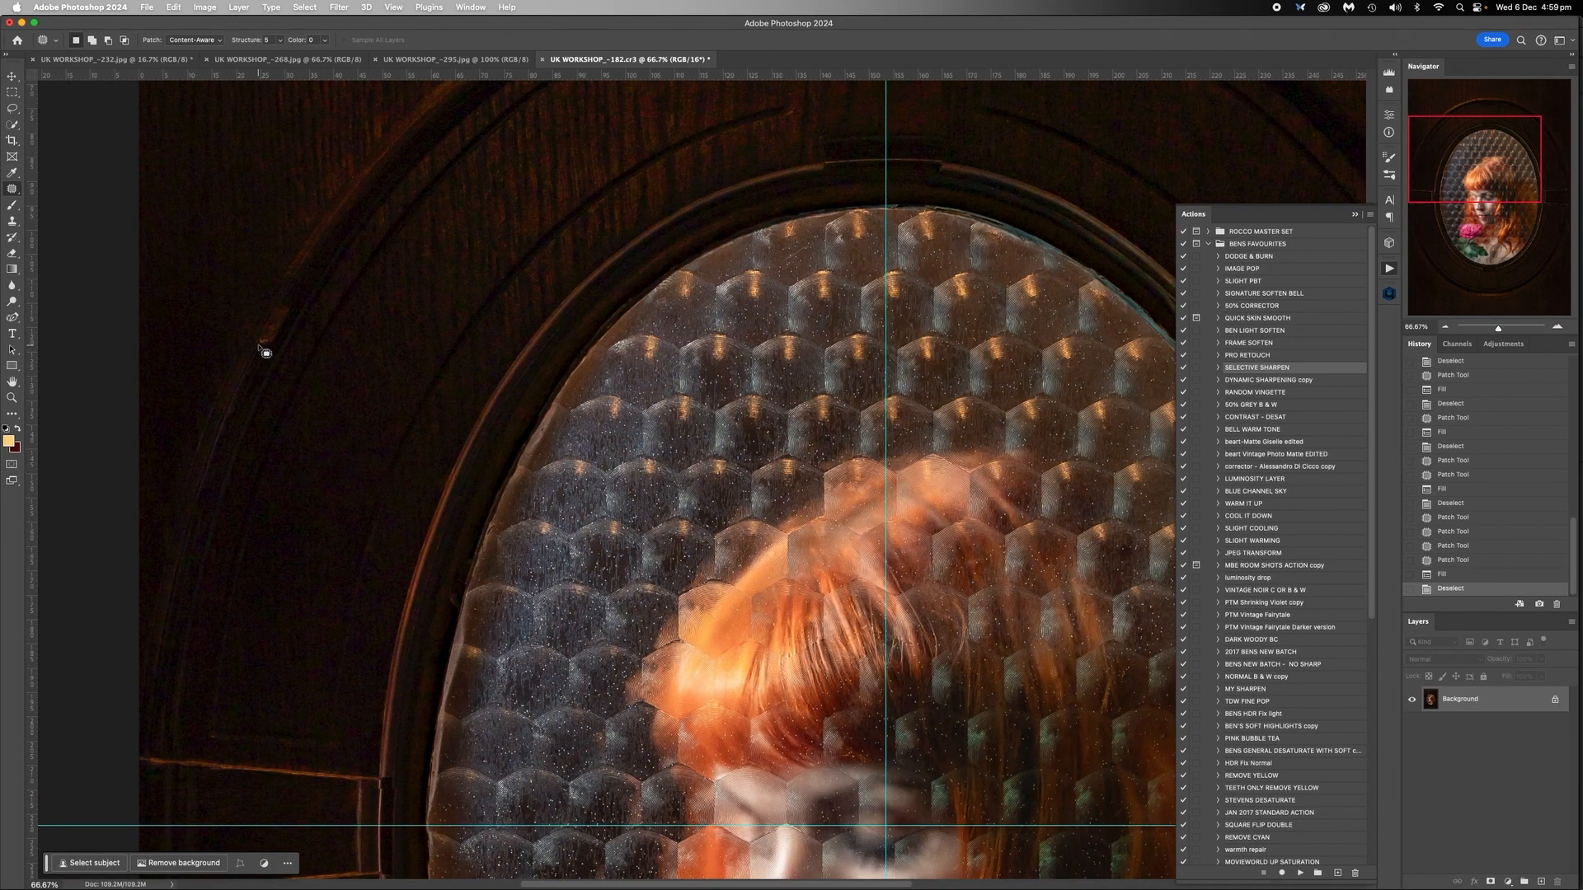
pyautogui.moveTo(264, 351)
pyautogui.mouseDown()
pyautogui.moveTo(290, 302)
pyautogui.moveTo(265, 355)
pyautogui.mouseUp()
pyautogui.hotkey('shift', 'BackSpace')
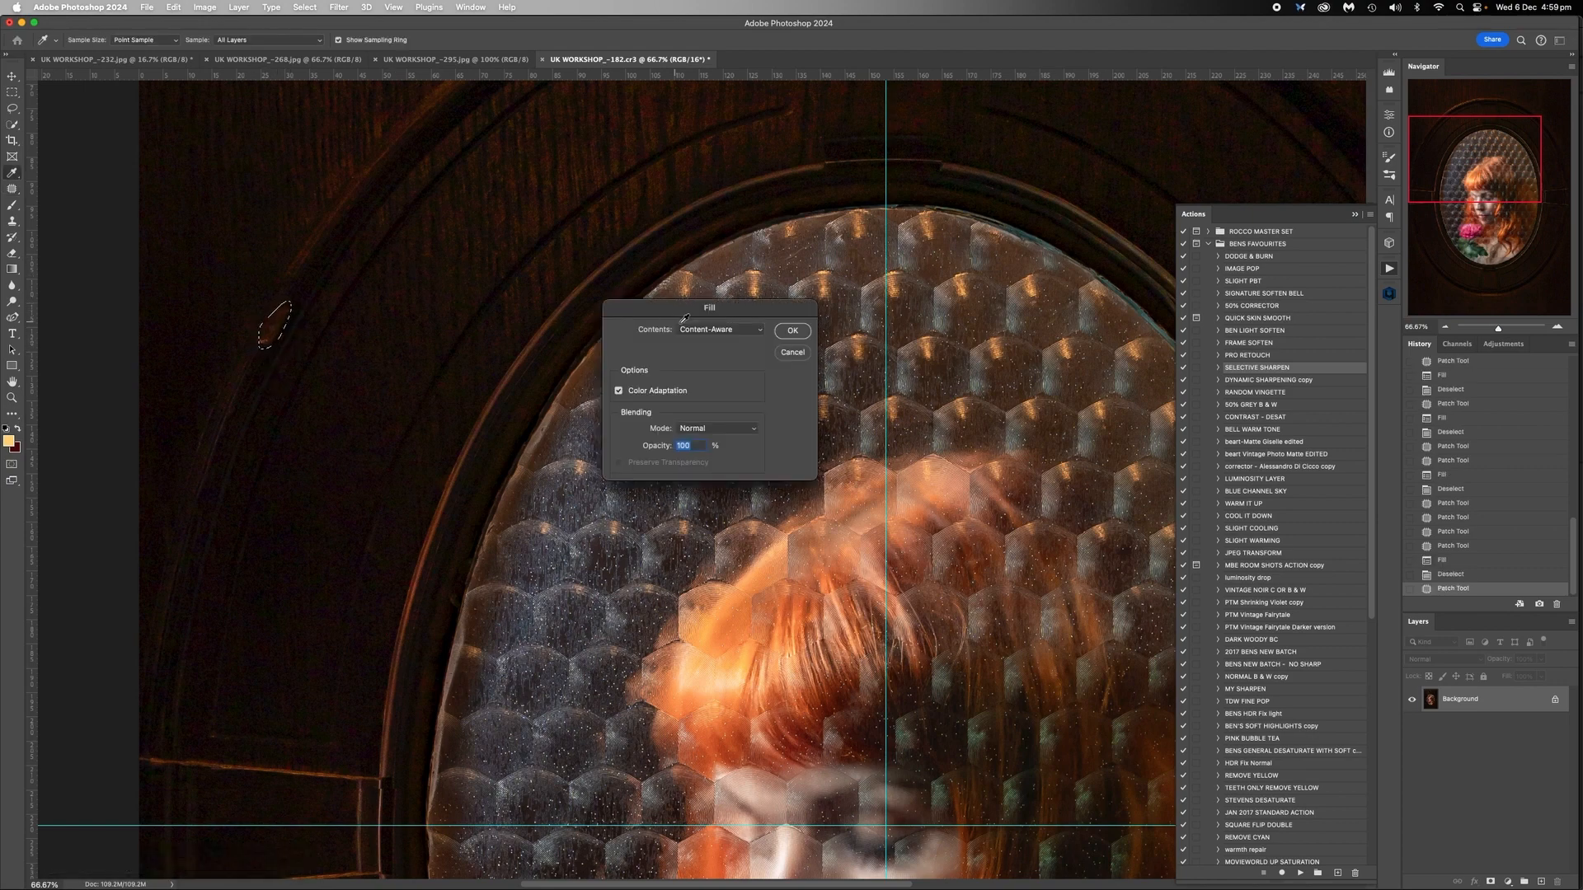
pyautogui.press('Return')
pyautogui.hotkey('ctrl', 'd')
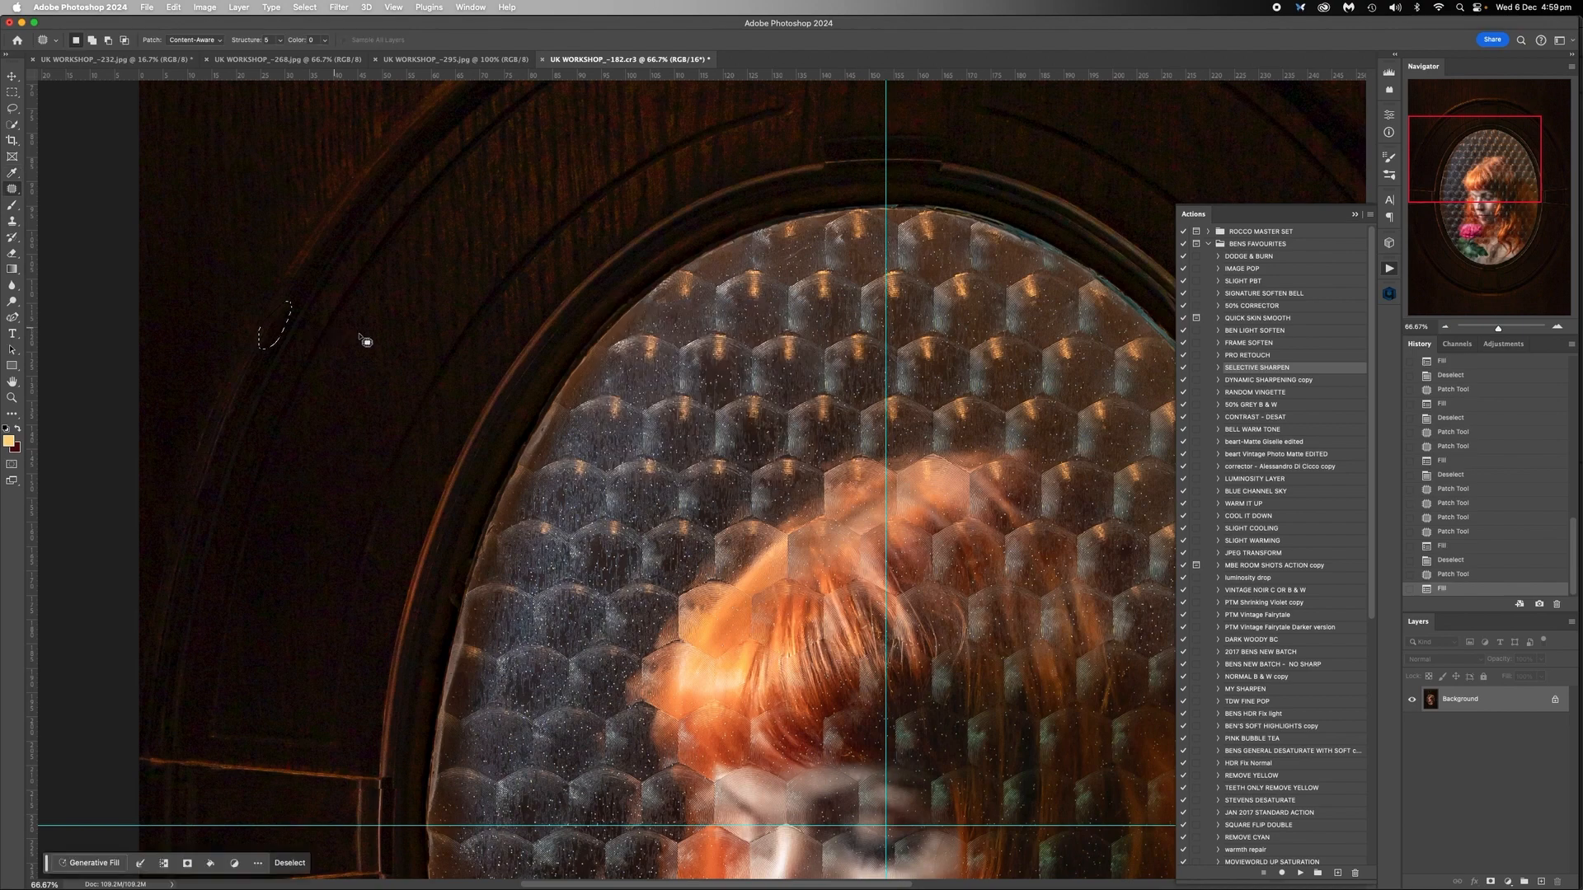
pyautogui.scroll(5, 350, 436)
pyautogui.hscroll(5, 349, 436)
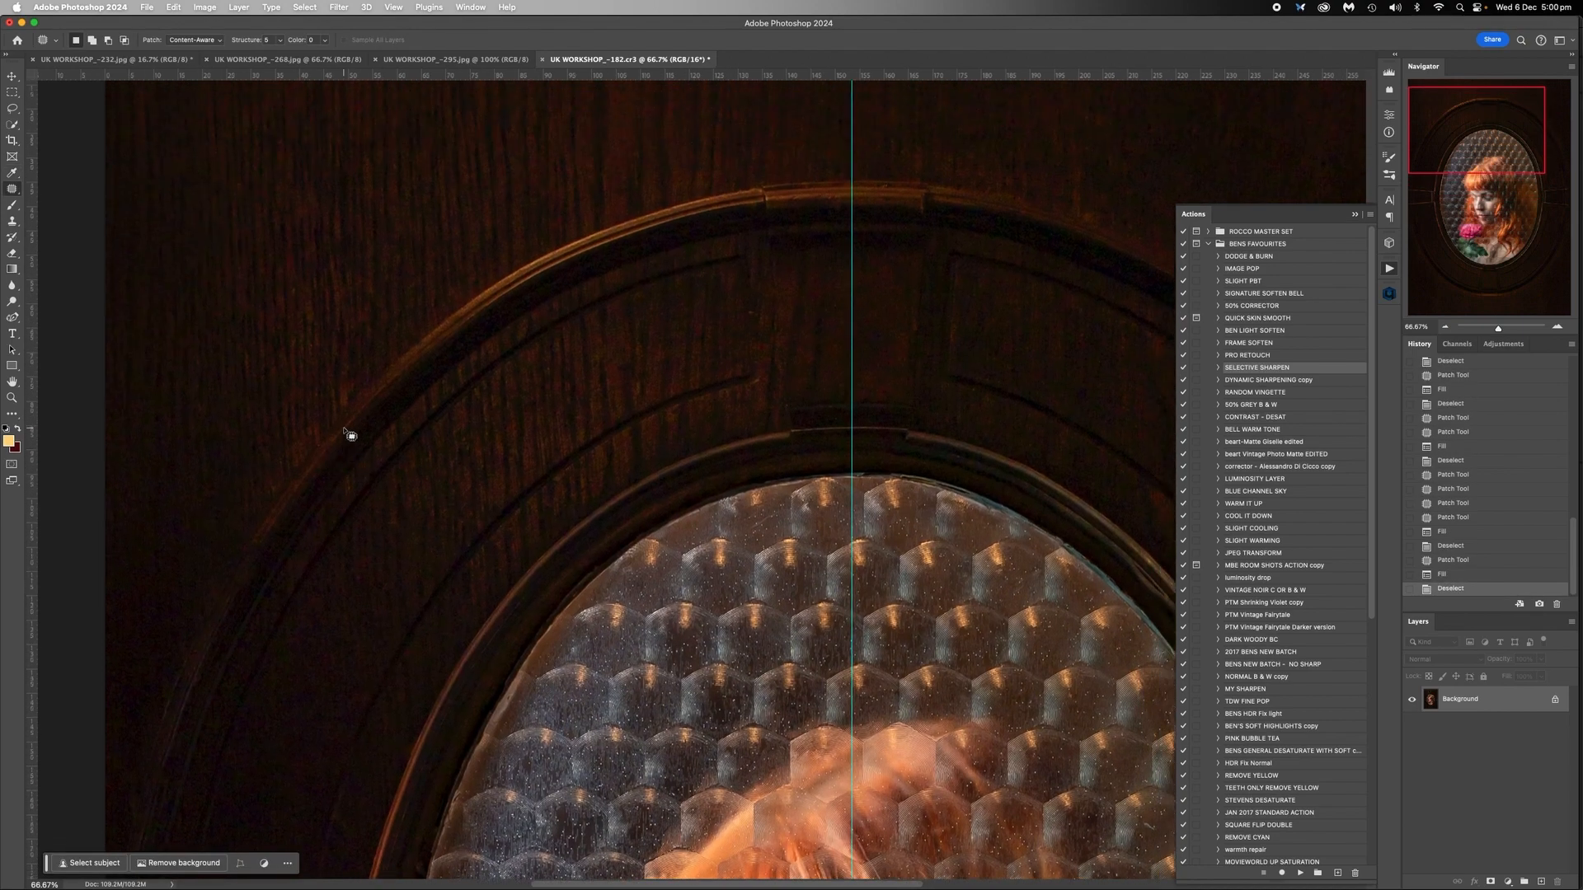
pyautogui.scroll(-5, 350, 437)
pyautogui.hscroll(5, 350, 437)
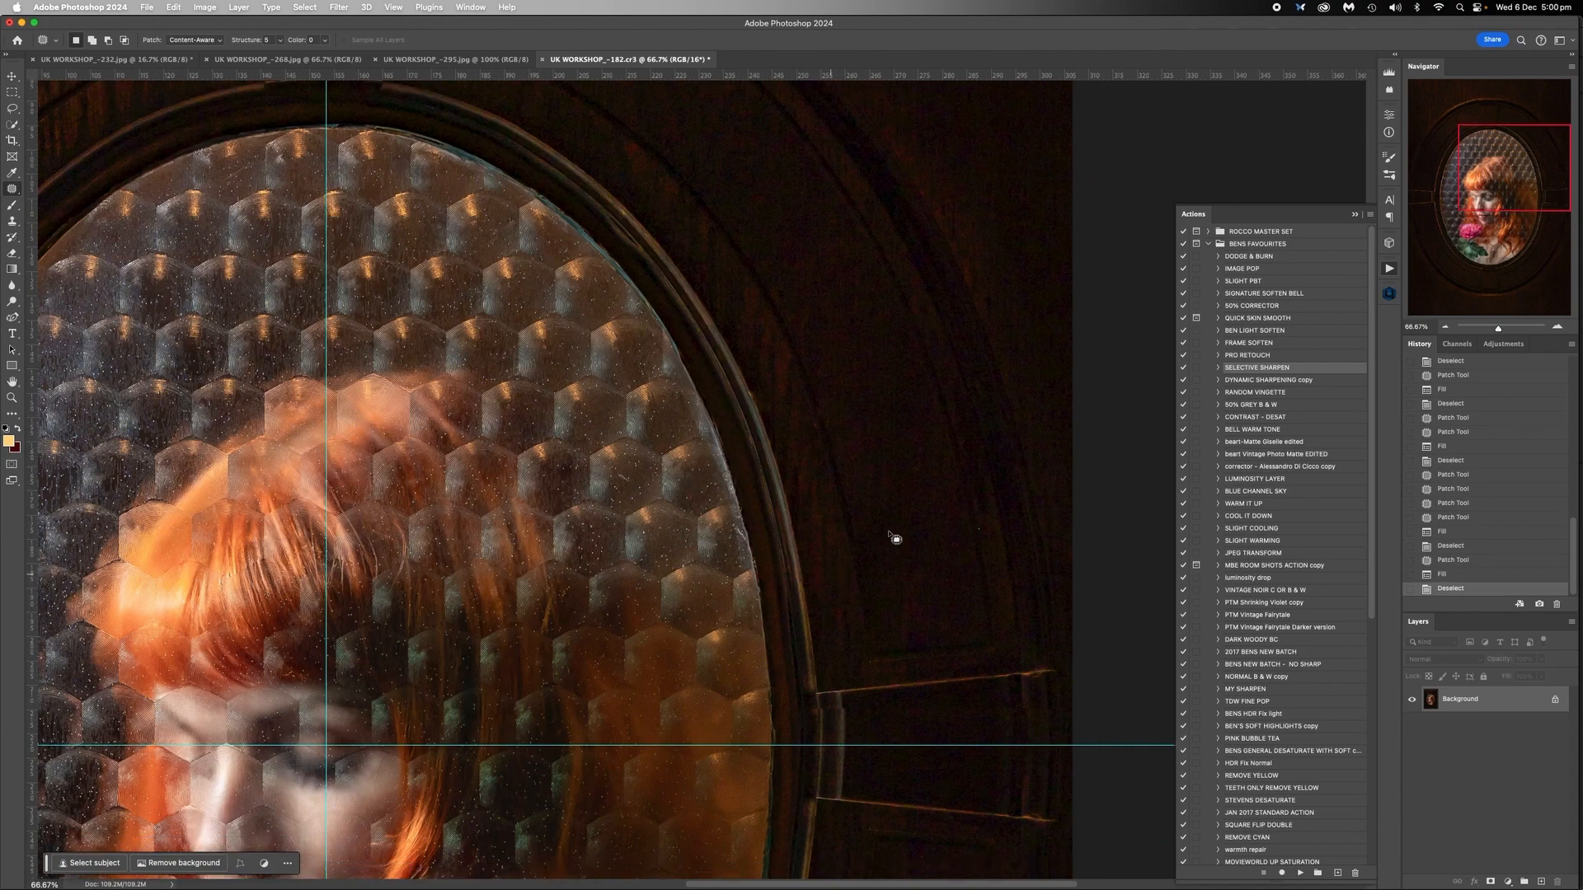
# Patch small marks in the dark wood on the frame's right side, above and below the horizontal joints, deselecting after each
pyautogui.moveTo(981, 526); pyautogui.dragTo(986, 554)
pyautogui.press('cmd+d')
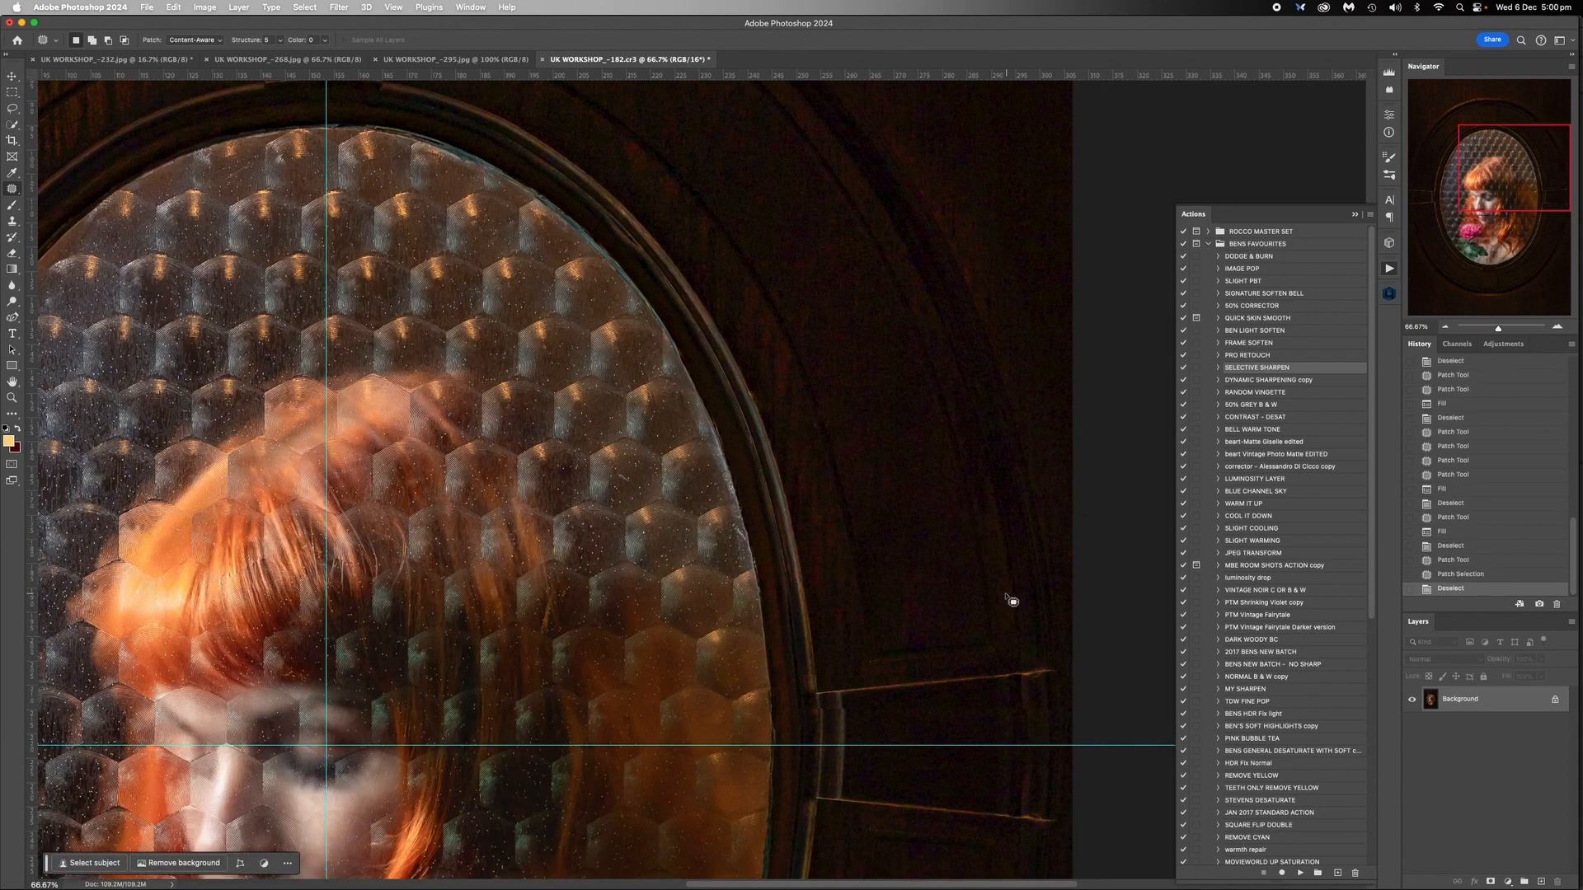
pyautogui.scroll(-5, 1013, 602)
pyautogui.scroll(-6, 1012, 602)
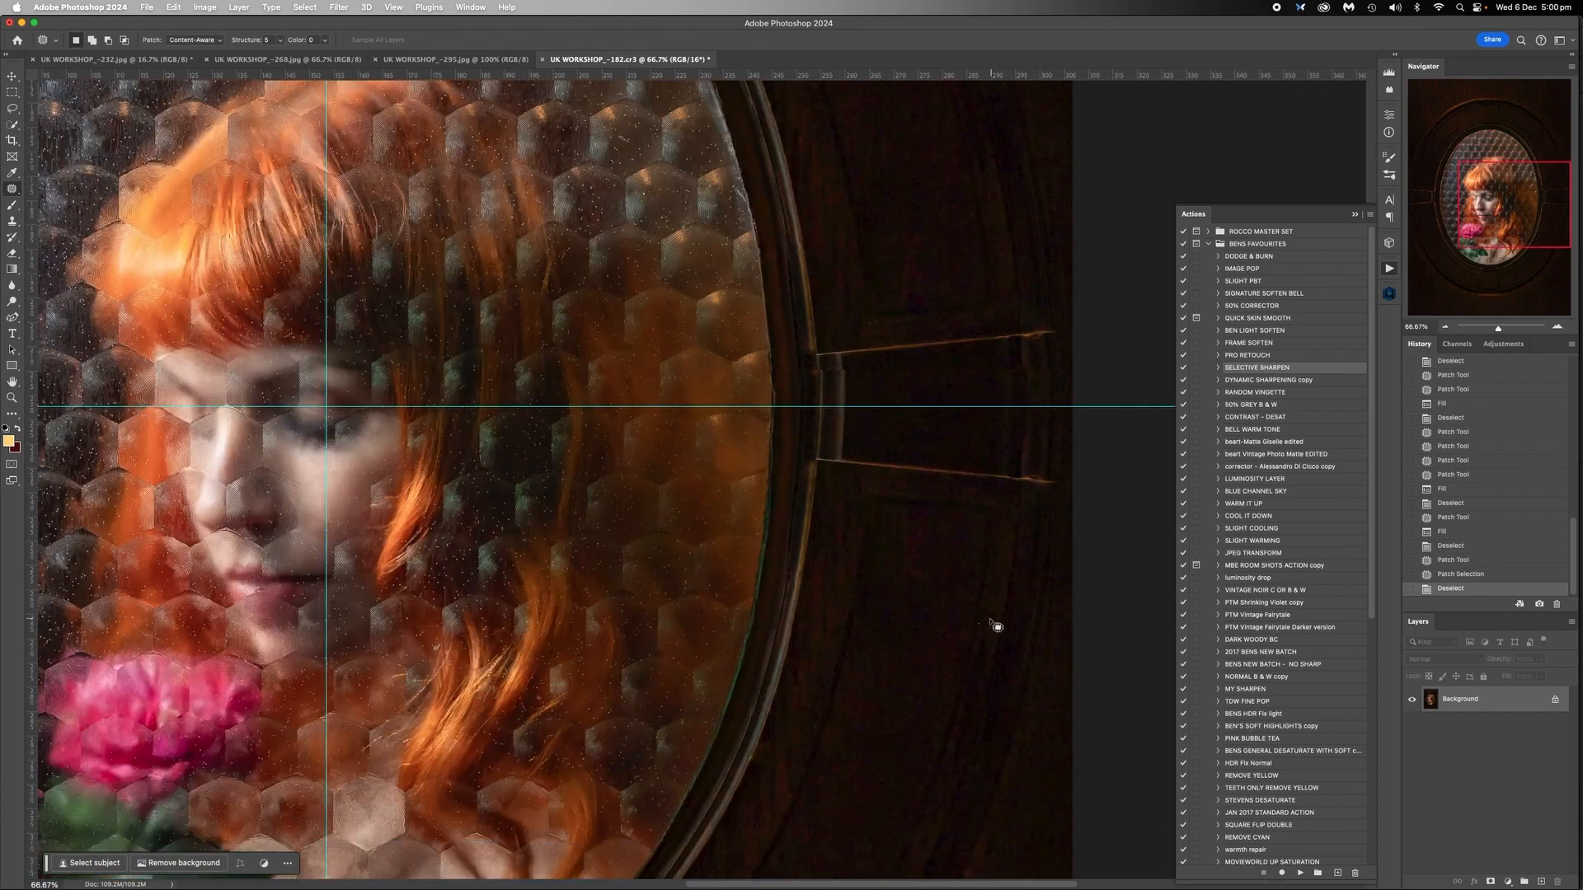
pyautogui.moveTo(982, 619)
pyautogui.mouseDown()
pyautogui.moveTo(979, 632)
pyautogui.moveTo(999, 594)
pyautogui.mouseUp()
pyautogui.press('super+d')
# Patch the small mark on the dark outer wood at the frame's lower-left side and deselect
pyautogui.scroll(-15, 962, 677)
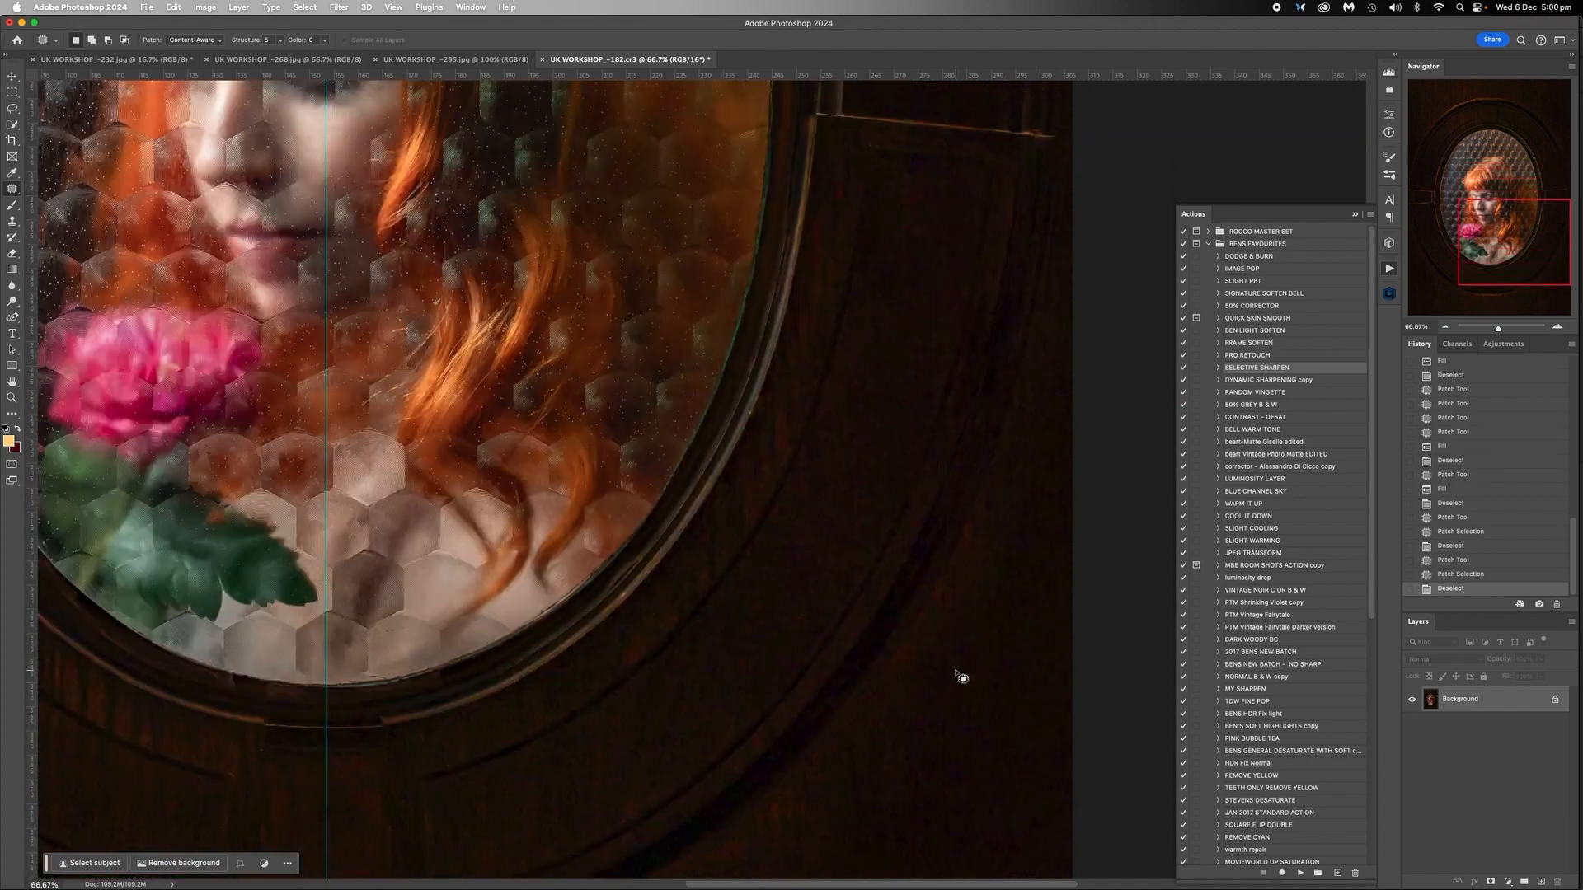
pyautogui.scroll(-3, 962, 677)
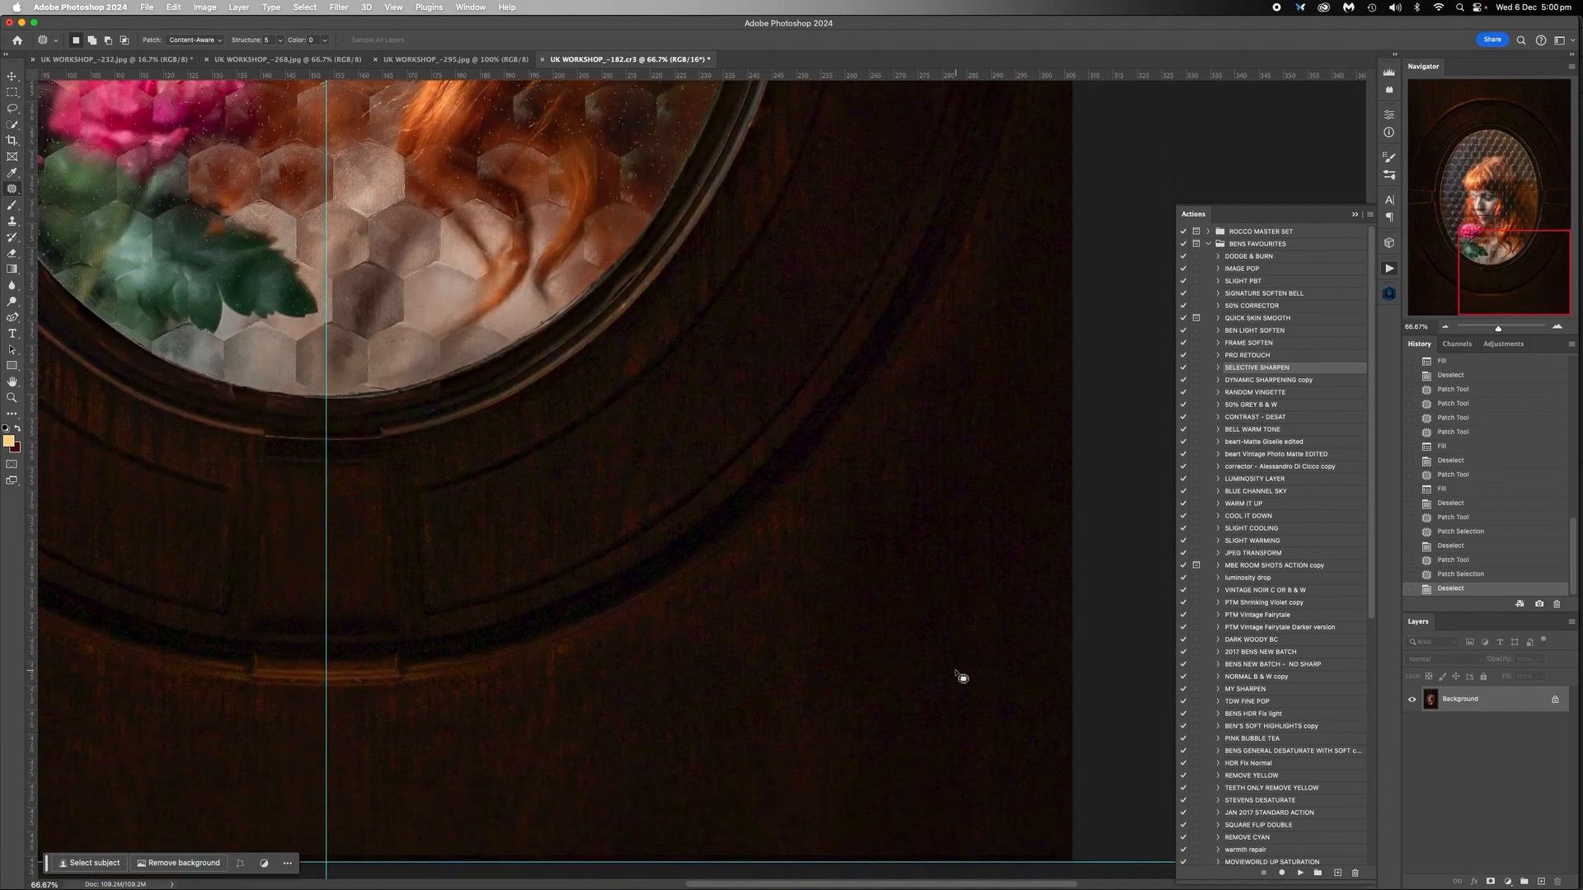
pyautogui.hscroll(-9, 962, 677)
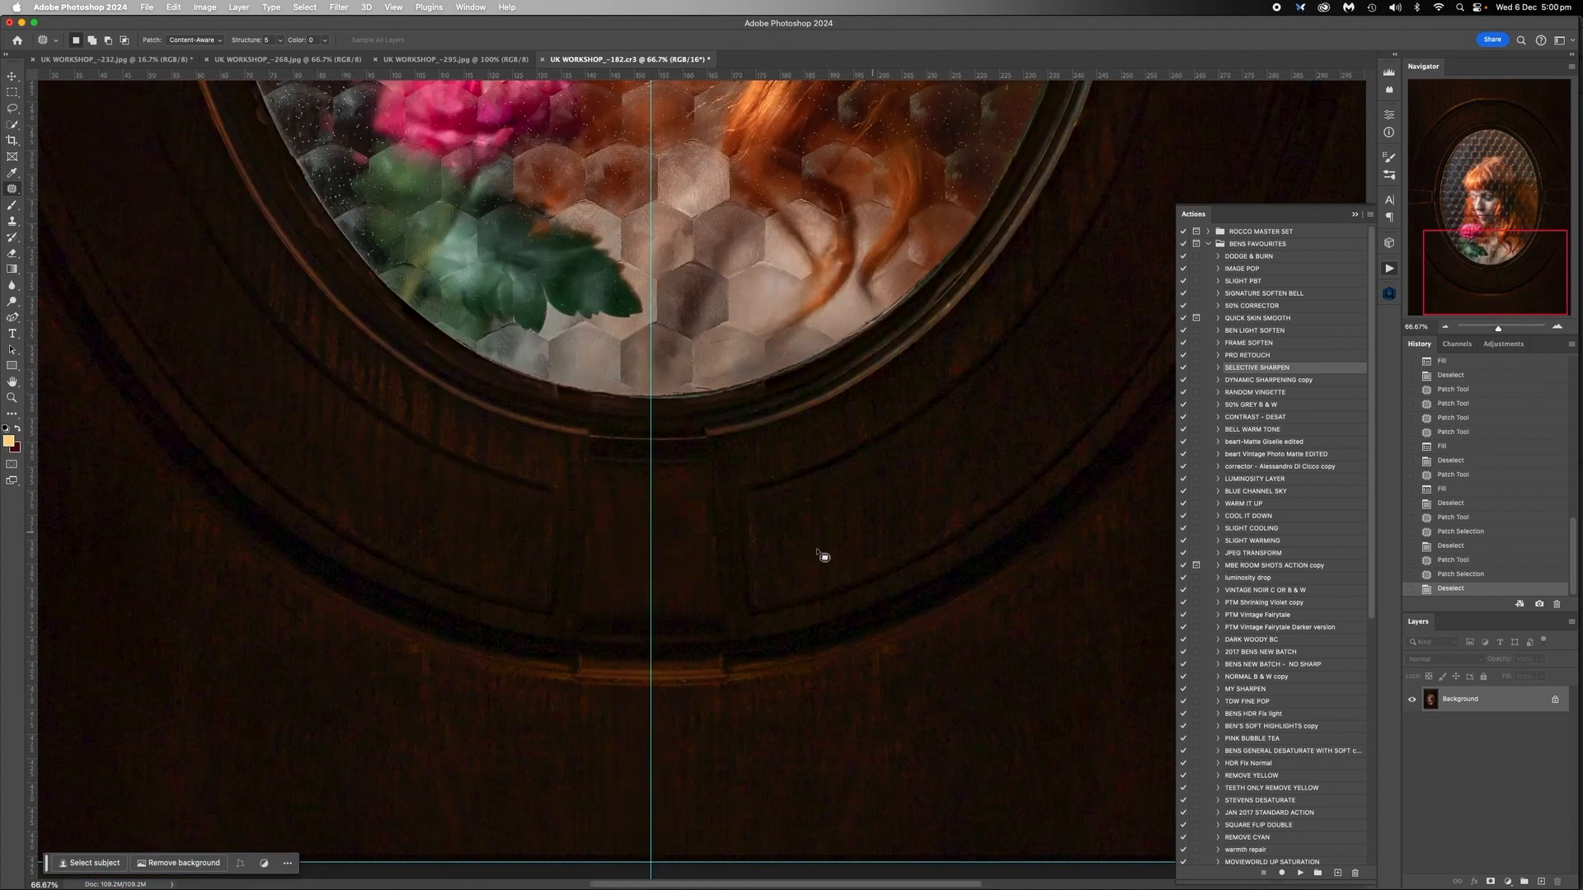
pyautogui.click(1557, 328)
pyautogui.scroll(-6, 672, 593)
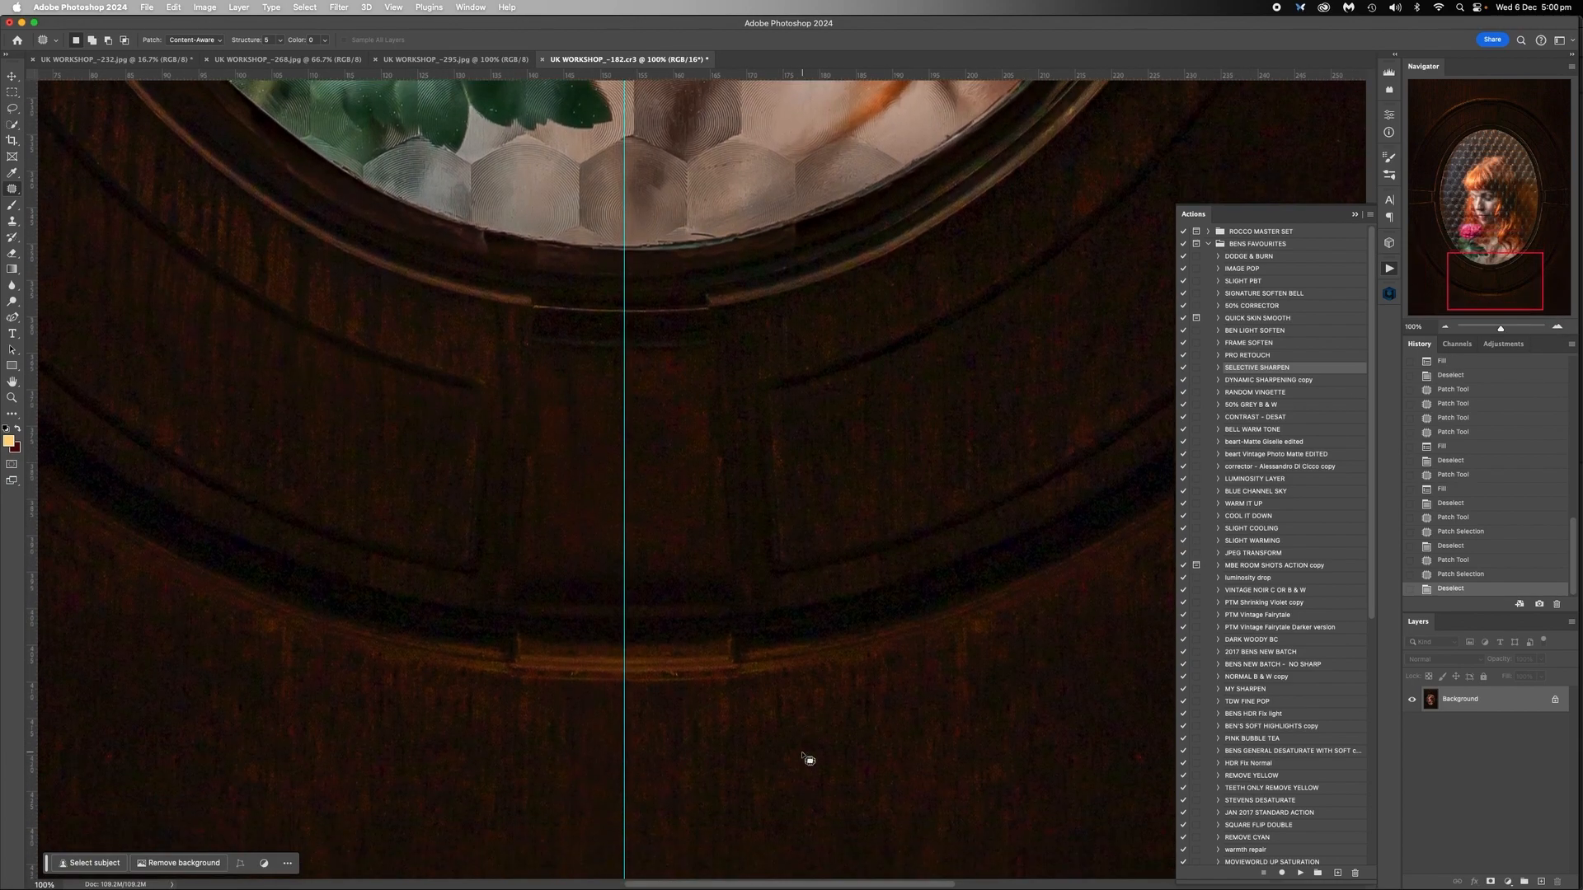
pyautogui.scroll(-3, 809, 759)
pyautogui.hscroll(-20, 717, 608)
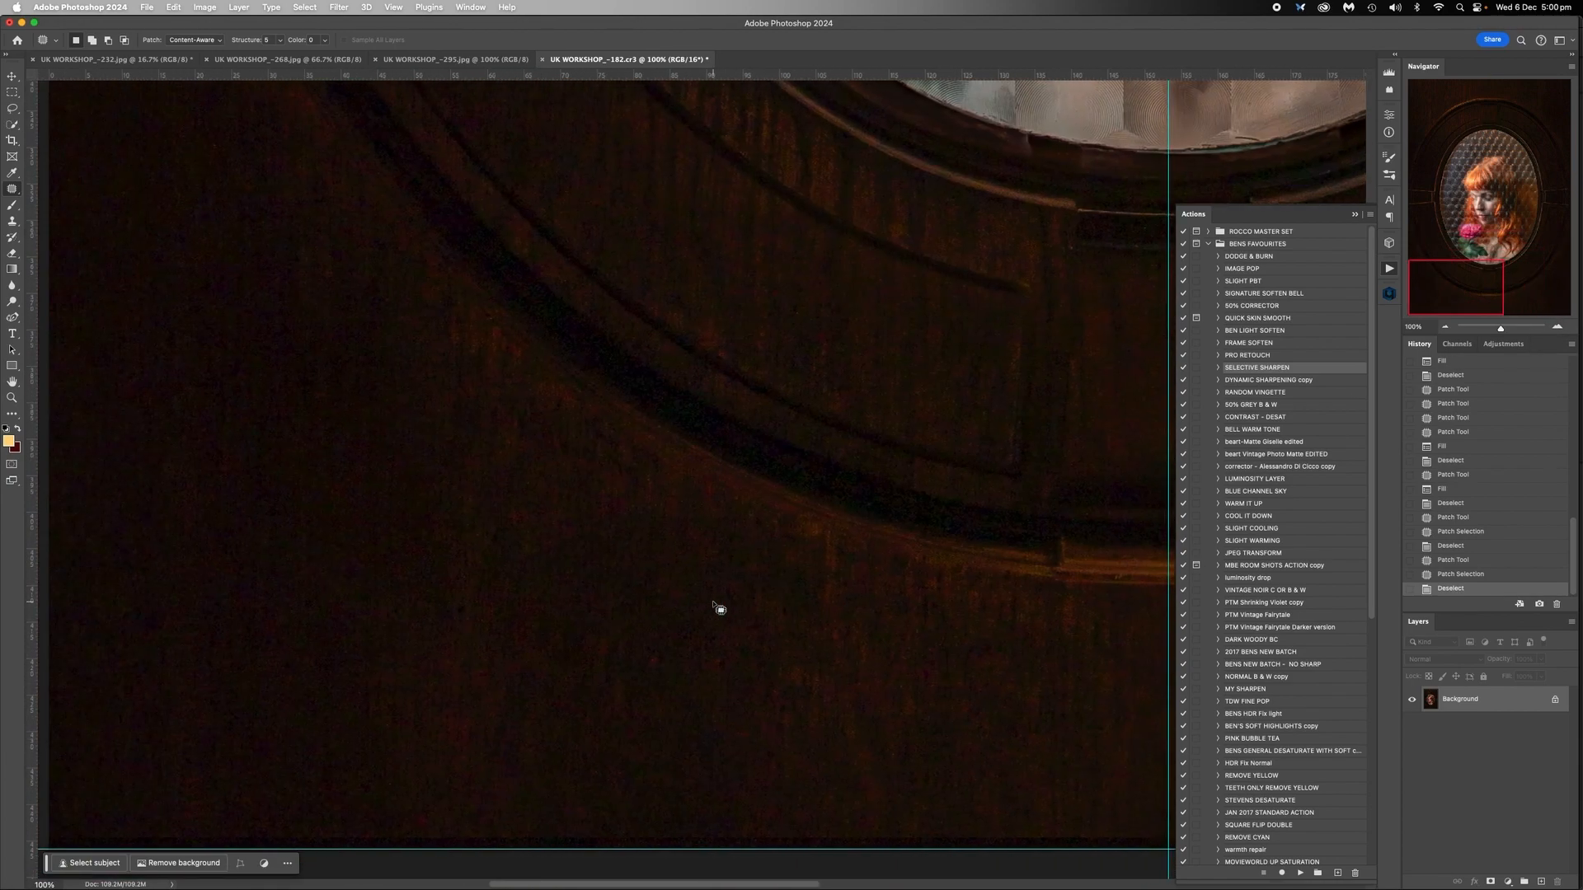
pyautogui.scroll(15, 719, 609)
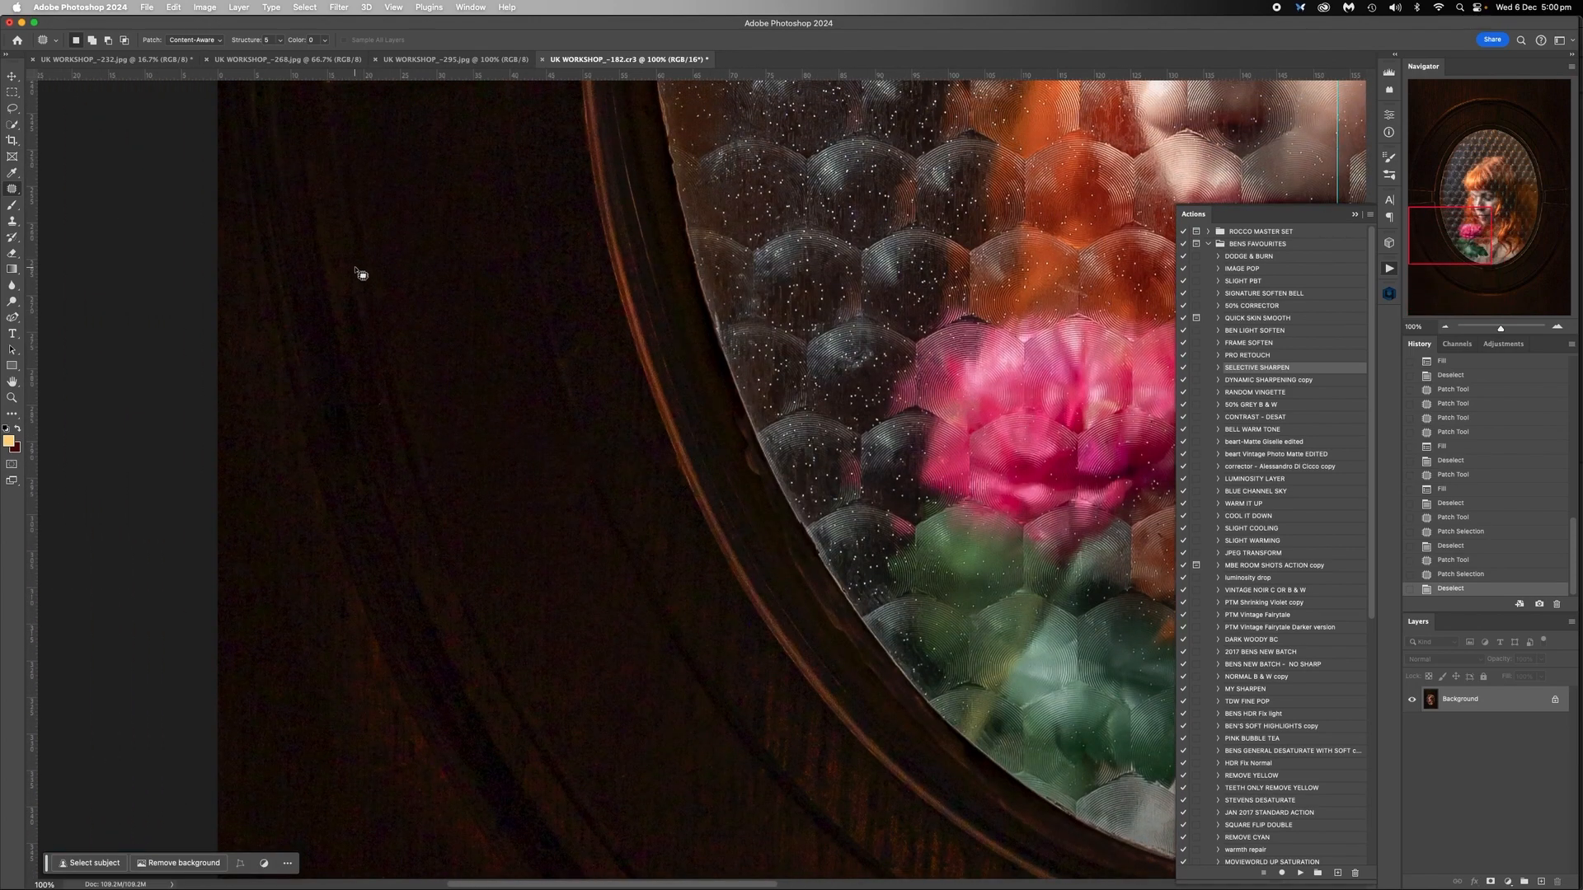
pyautogui.moveTo(355, 268)
pyautogui.mouseDown()
pyautogui.moveTo(356, 251)
pyautogui.moveTo(396, 249)
pyautogui.mouseUp()
pyautogui.press('cmd+d')
# Examine the cleaned frame and the portrait, both close up and as a whole image
pyautogui.scroll(10, 404, 358)
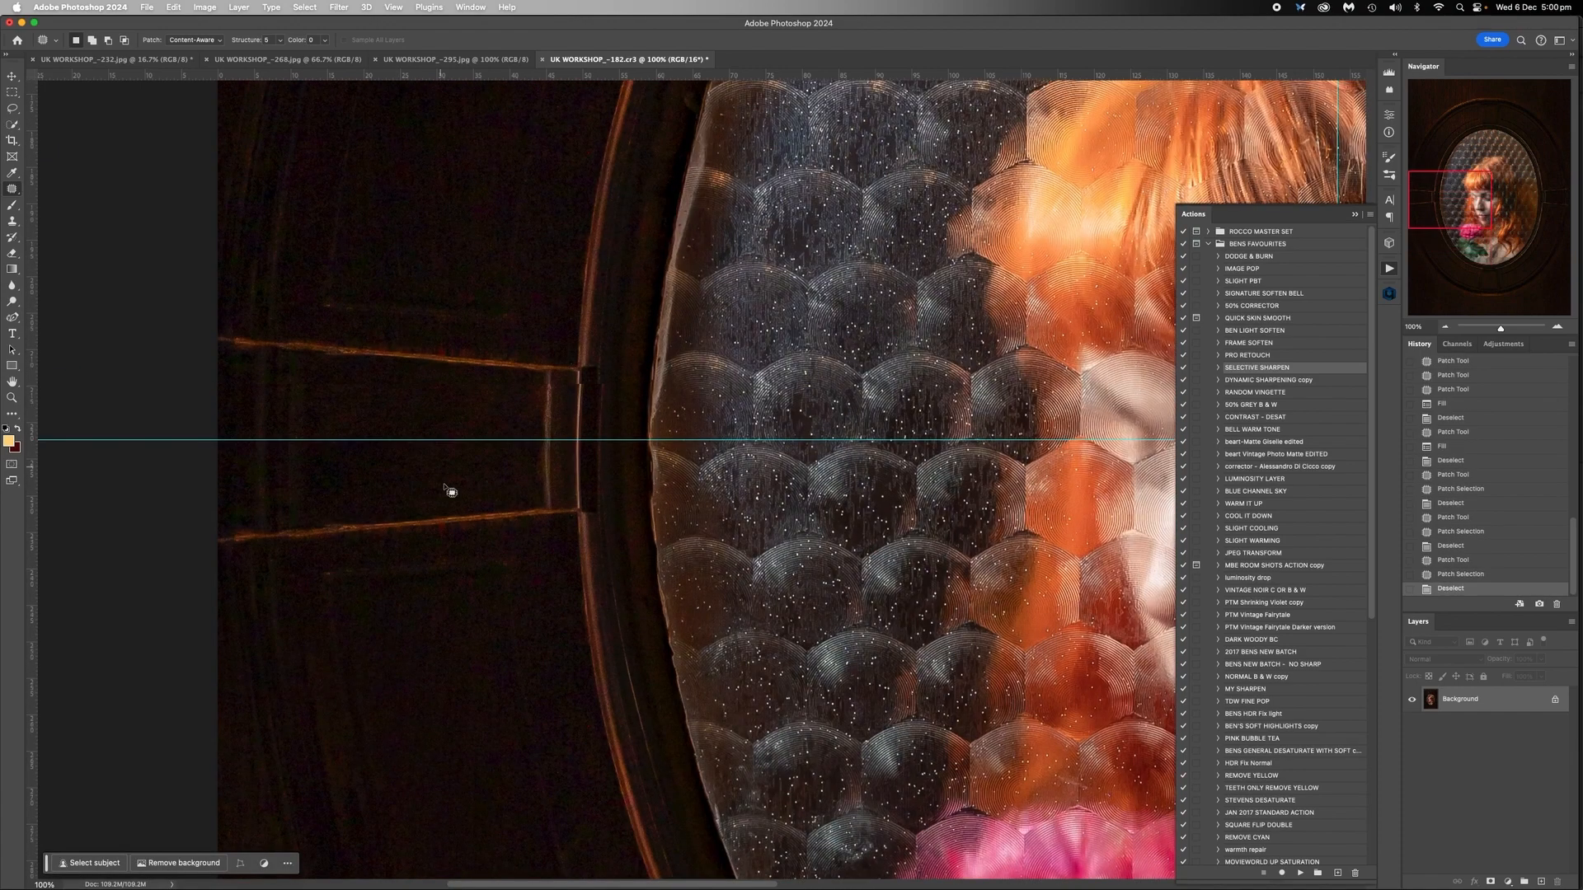
pyautogui.hscroll(7, 1022, 392)
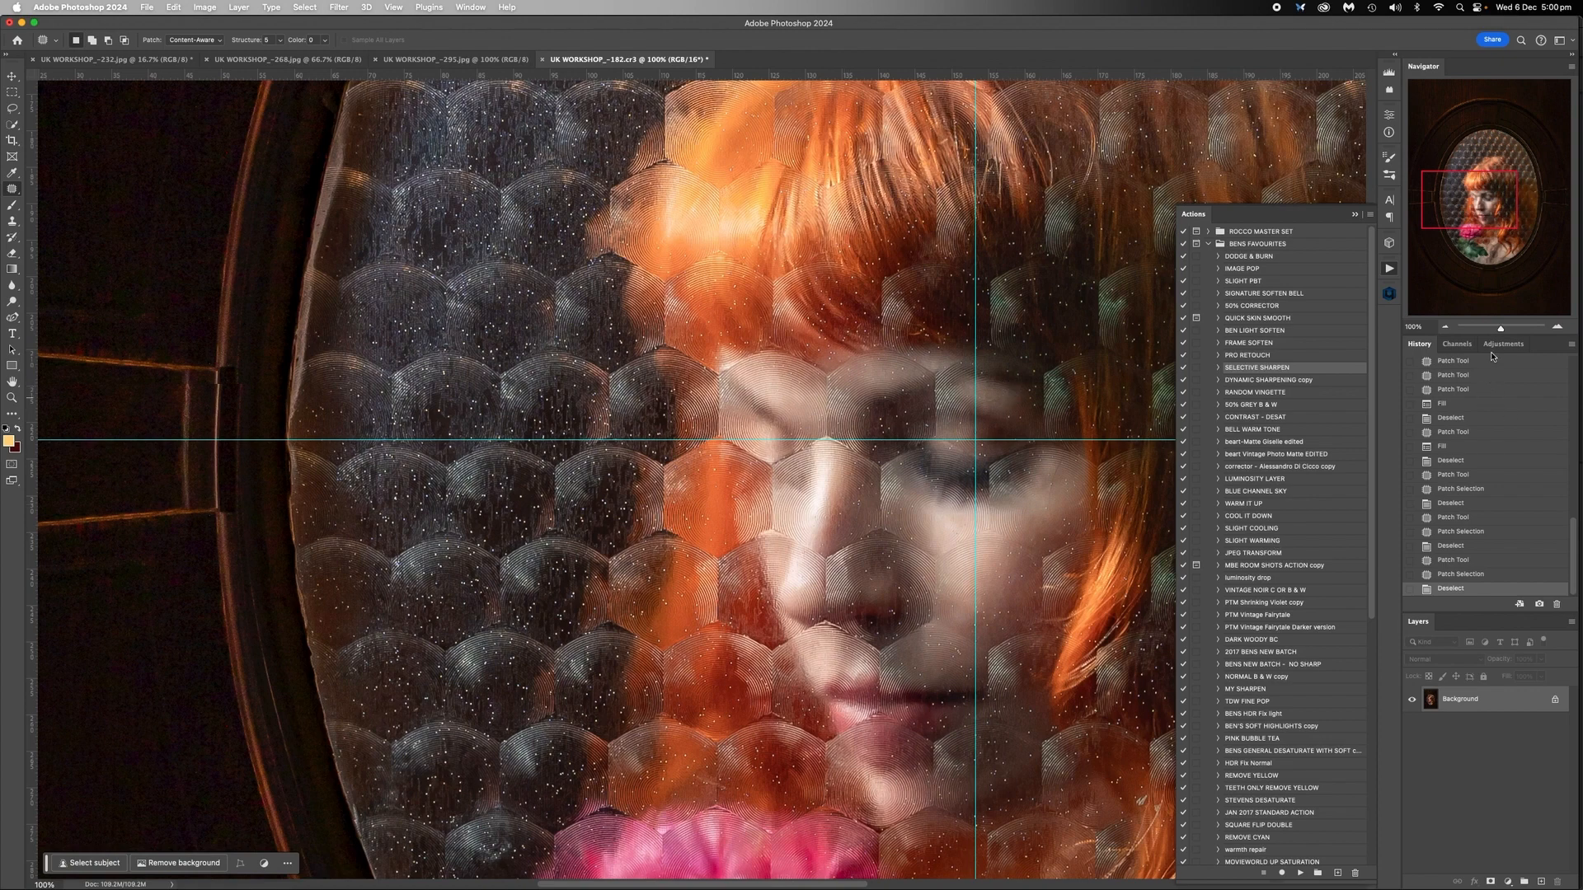
pyautogui.click(1446, 330)
pyautogui.click(1445, 329)
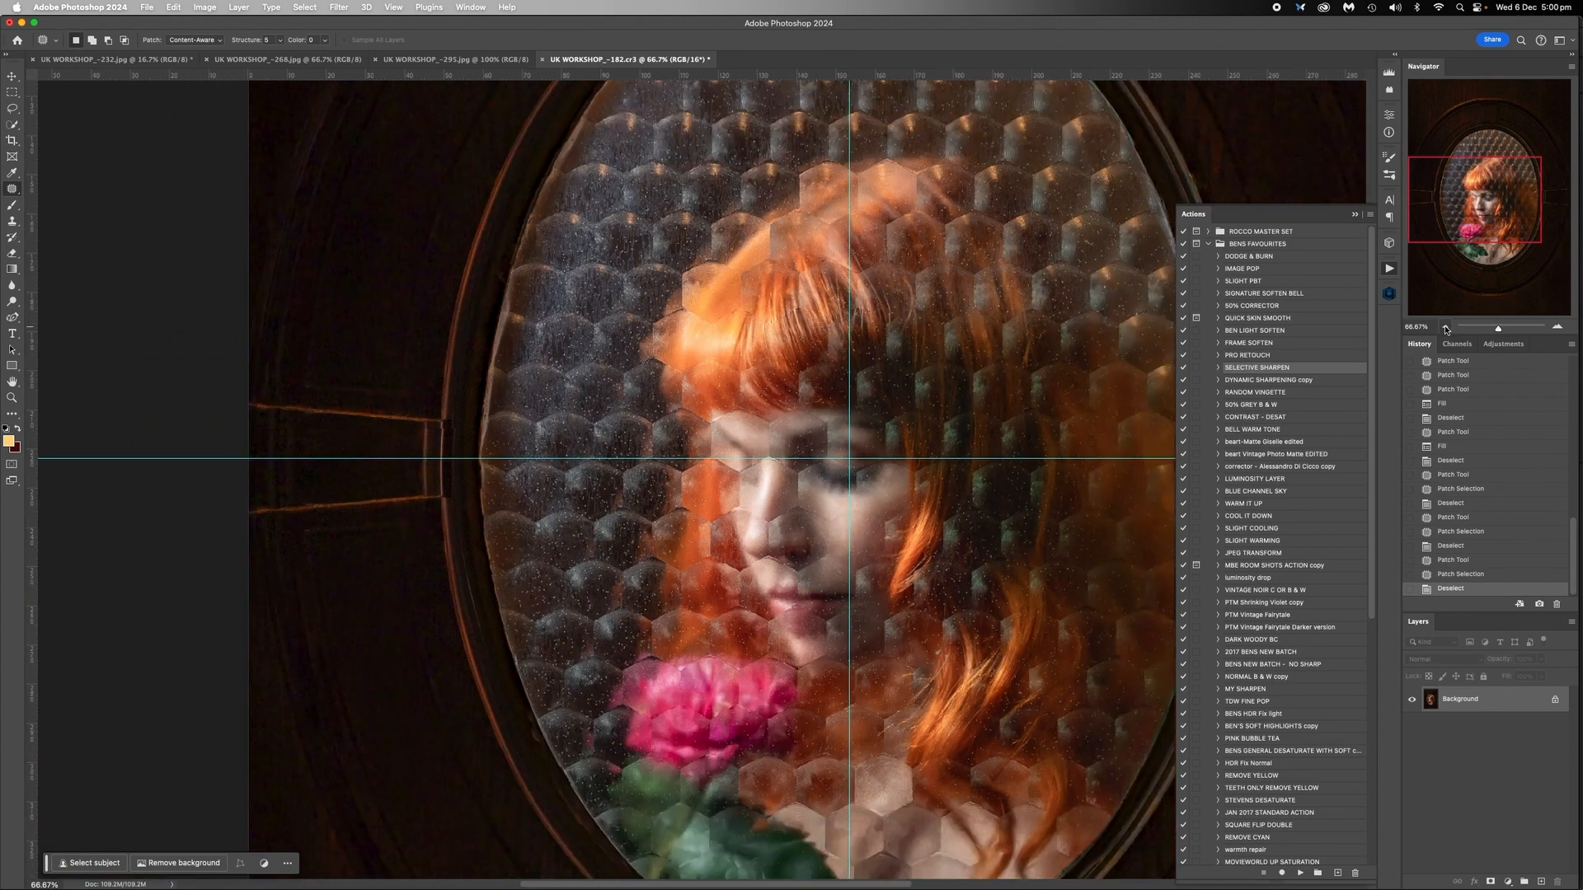
pyautogui.click(1446, 330)
pyautogui.click(1446, 330)
pyautogui.click(1445, 330)
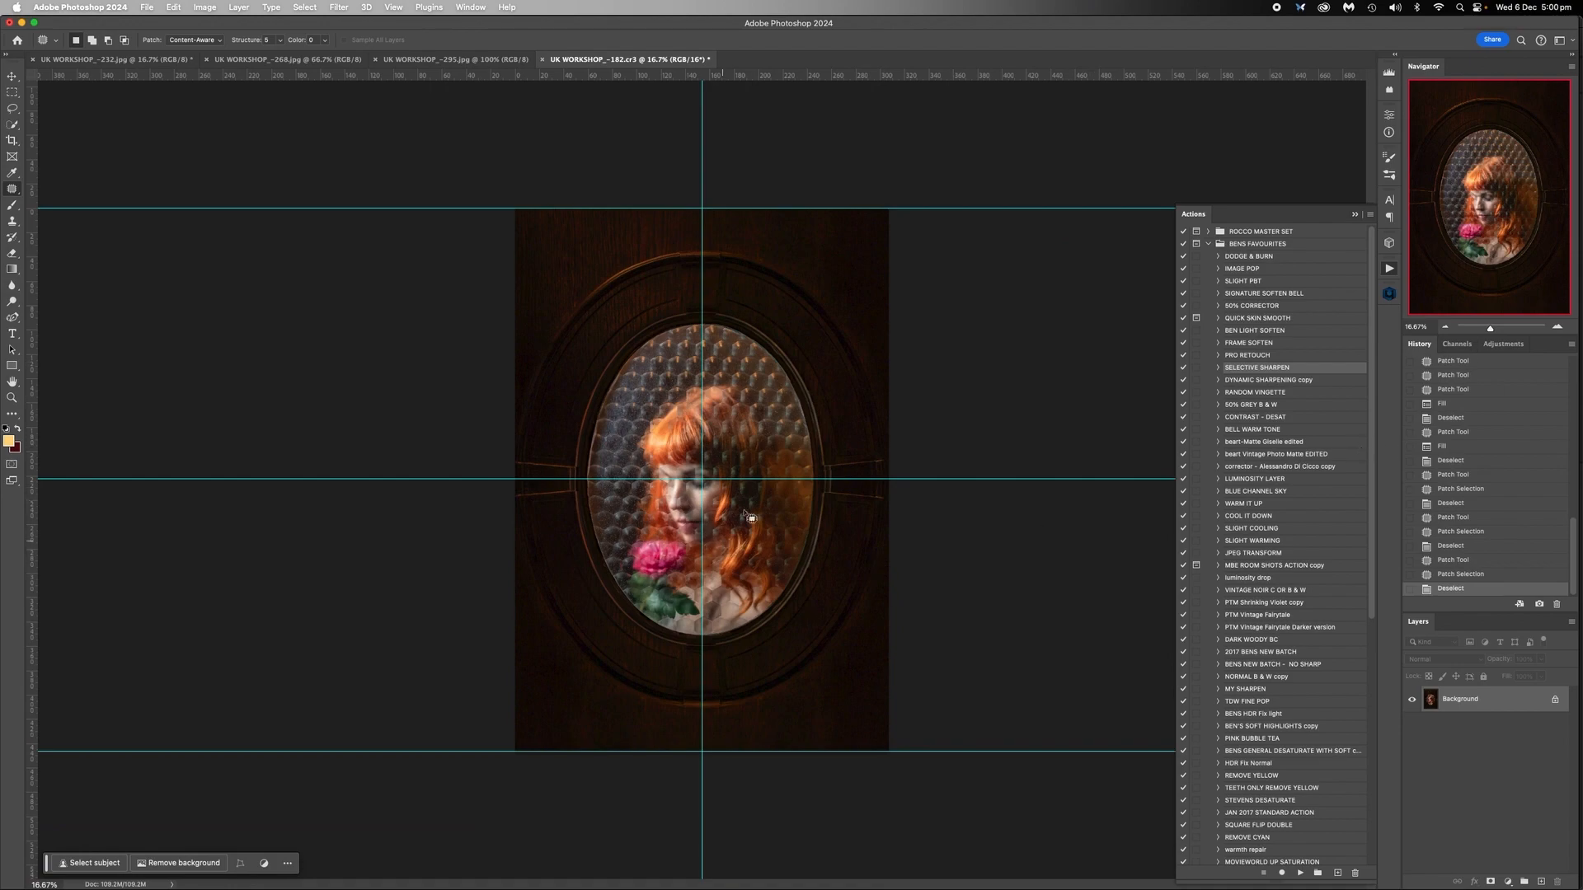
pyautogui.click(1558, 328)
pyautogui.click(1557, 328)
pyautogui.click(1558, 328)
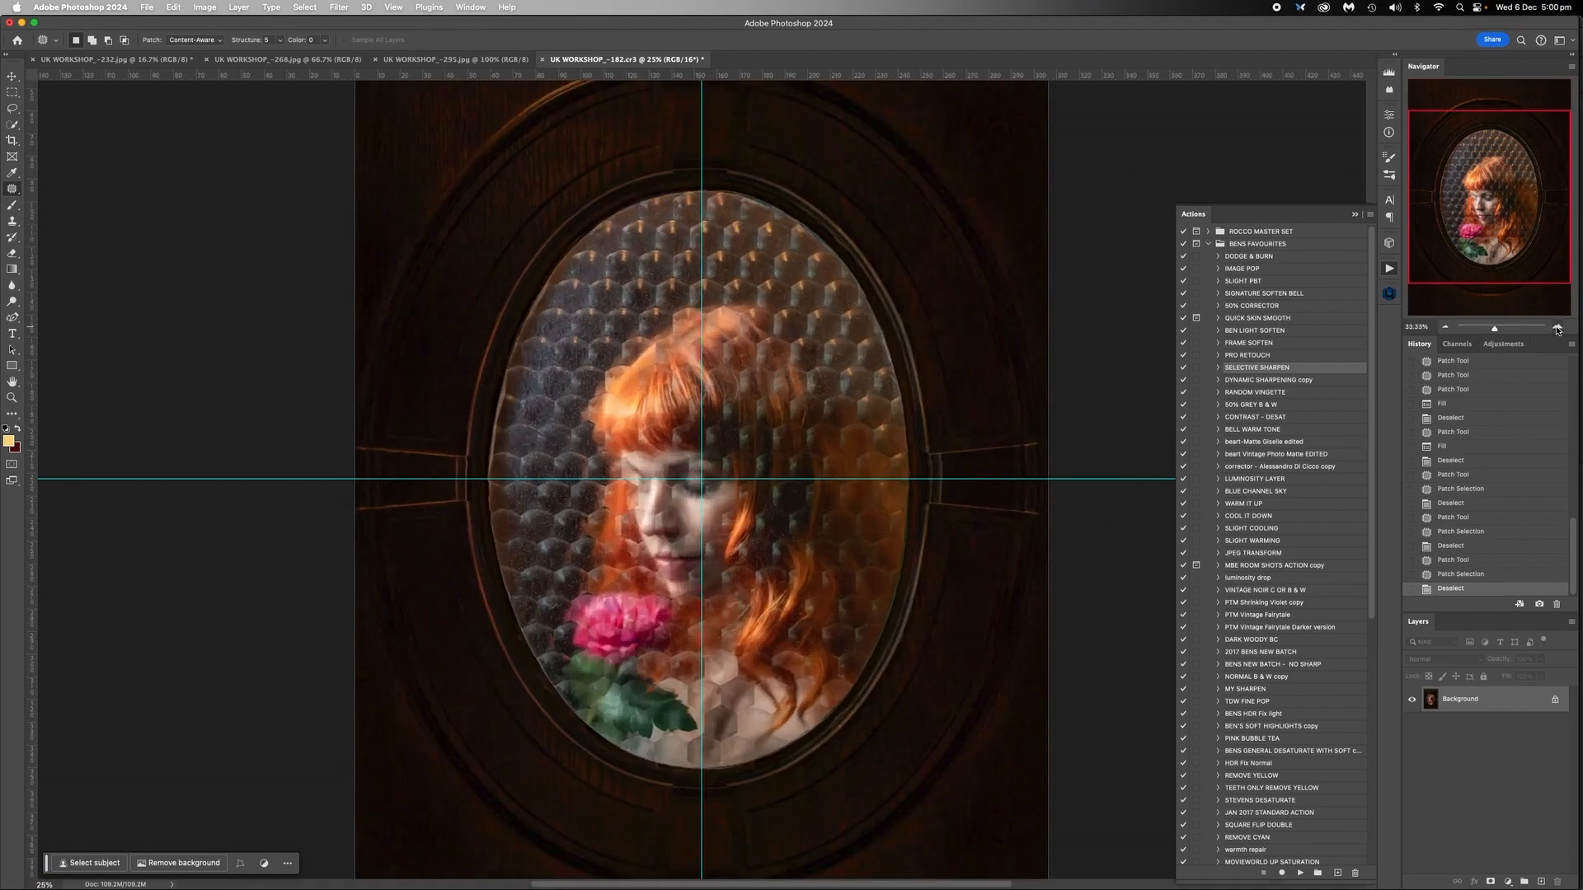
pyautogui.click(1558, 328)
pyautogui.click(1558, 328)
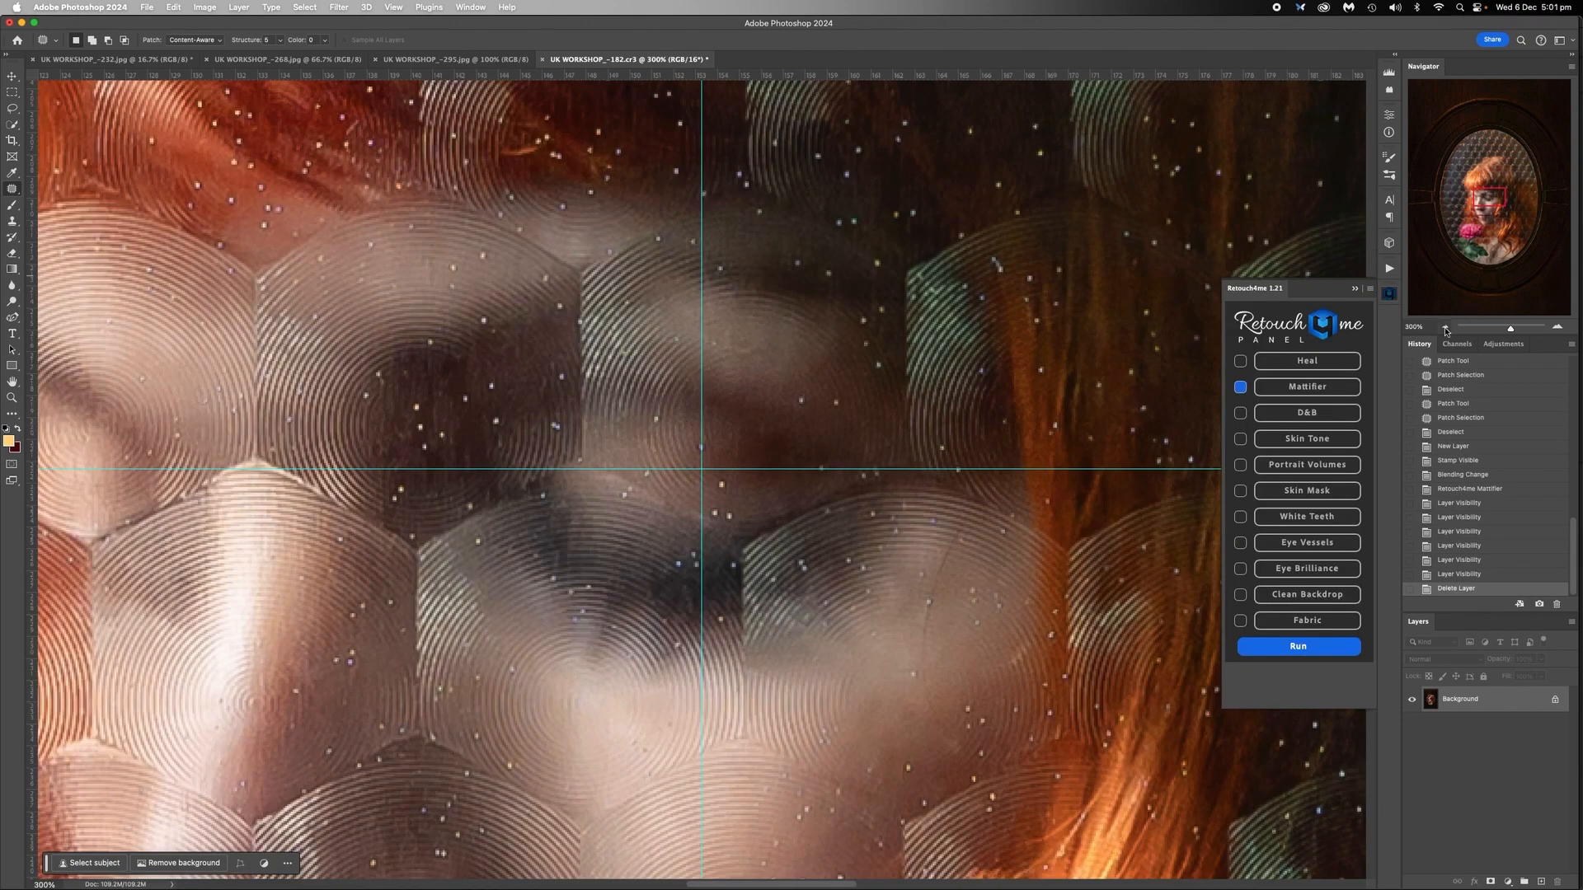
# Set up the Brush tool with Darken mode and 10% opacity for toning down highlights on the face
pyautogui.click(1445, 328)
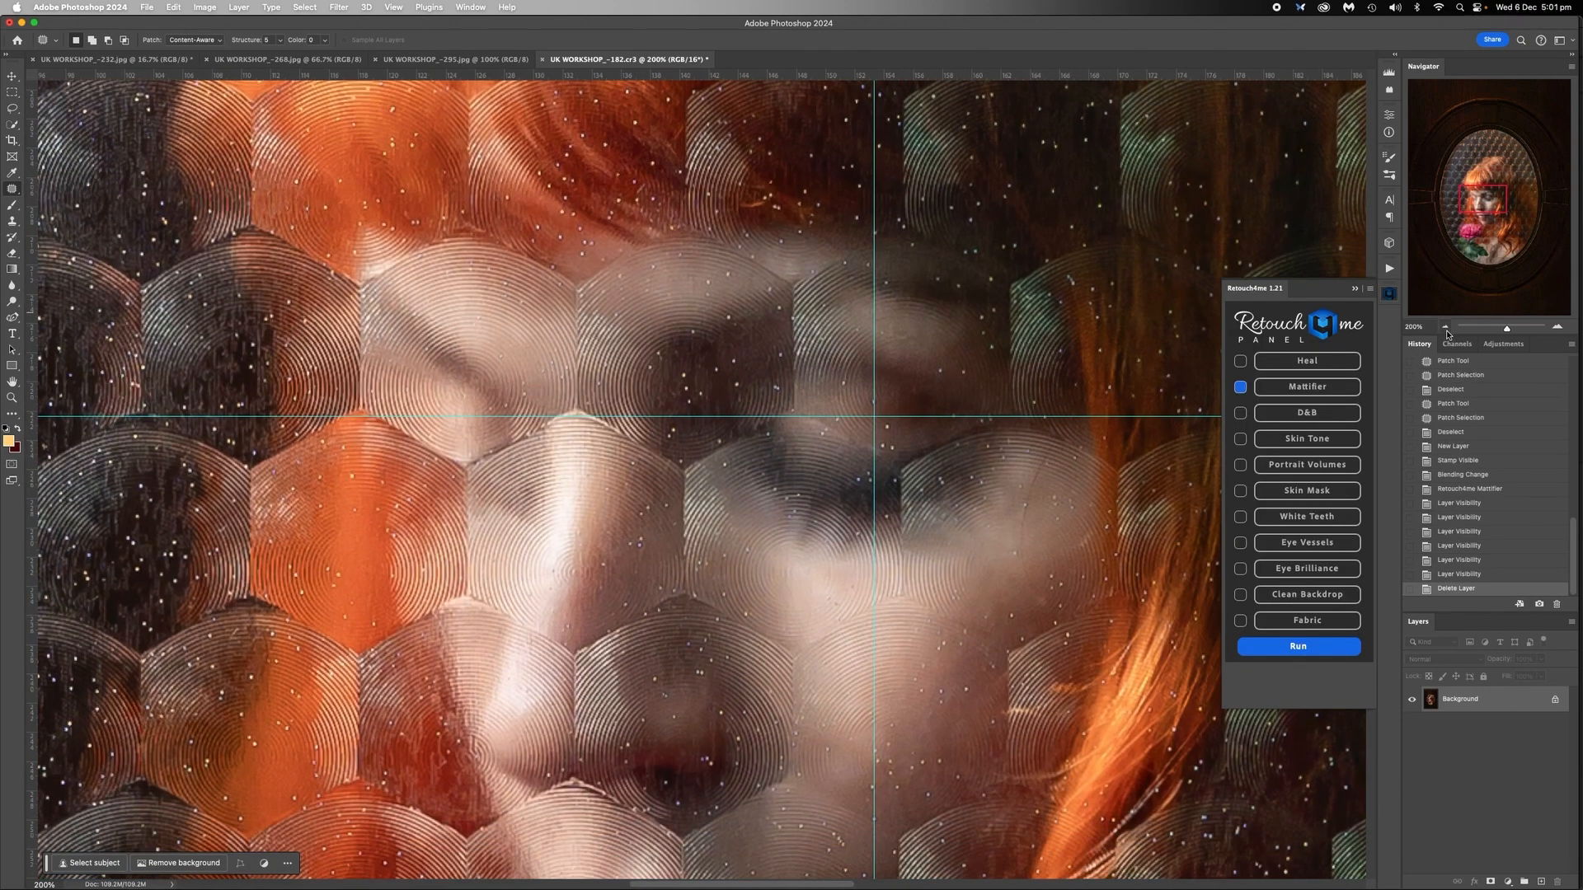
pyautogui.press('super+minus')
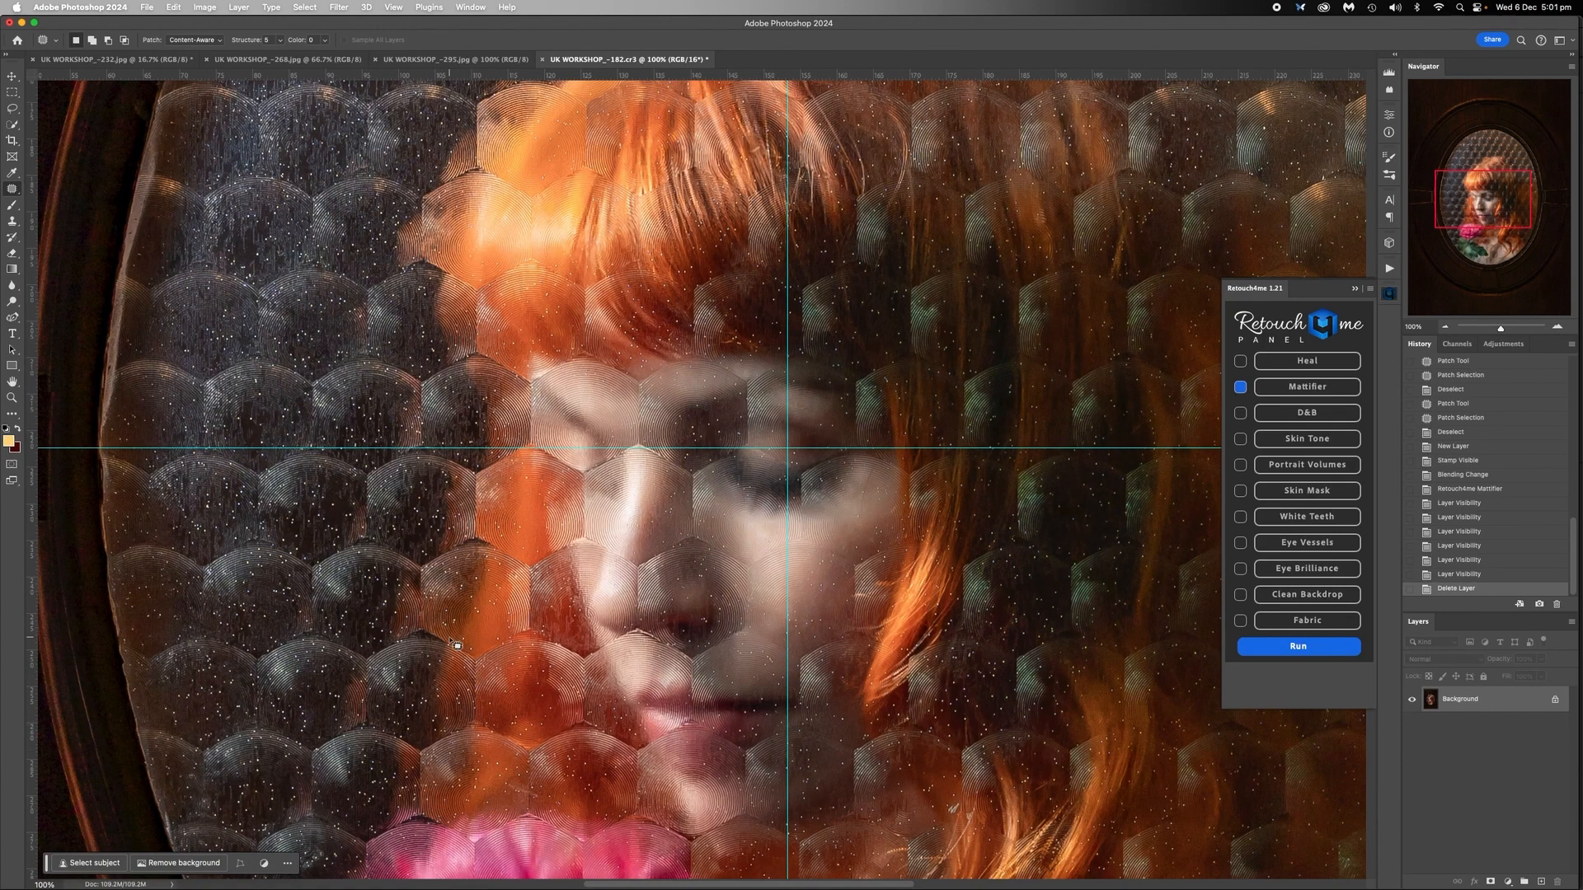
pyautogui.click(16, 209)
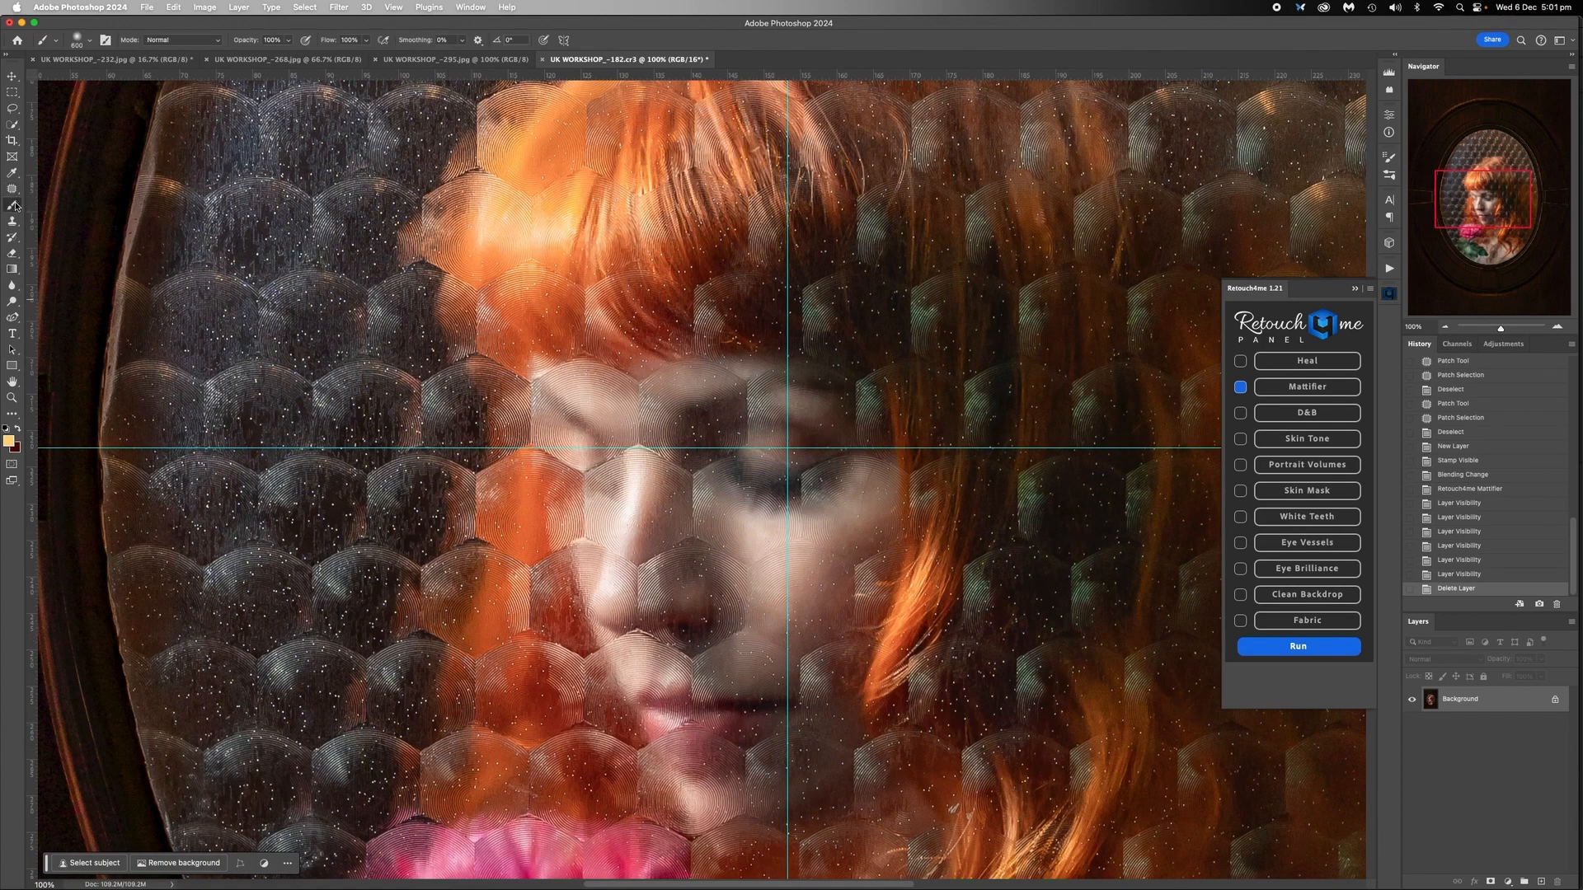
pyautogui.click(215, 43)
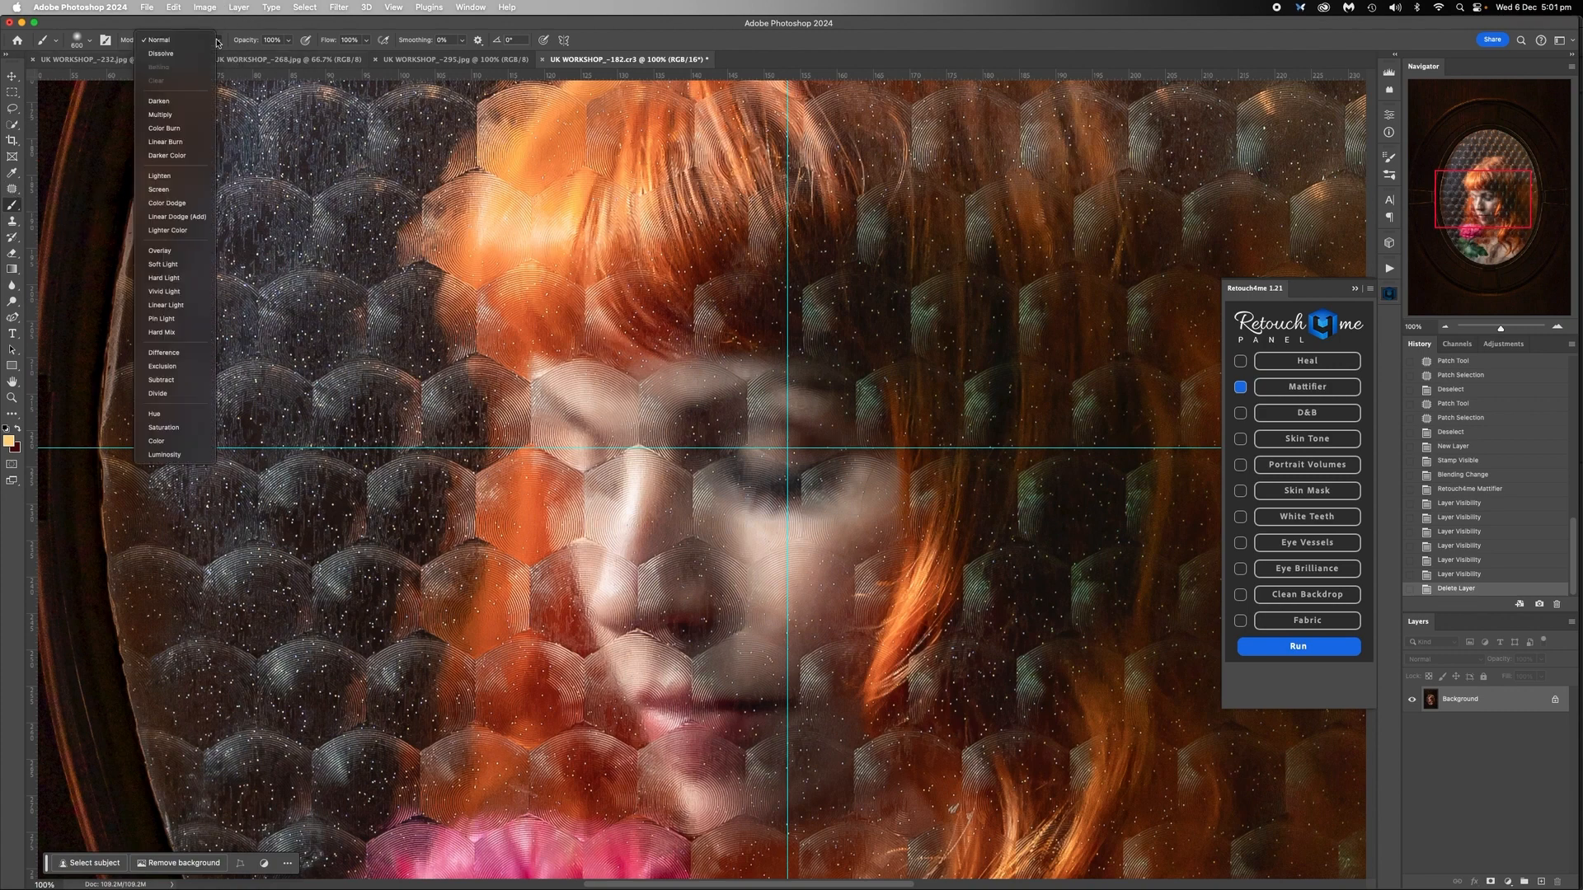
pyautogui.click(173, 100)
pyautogui.click(288, 41)
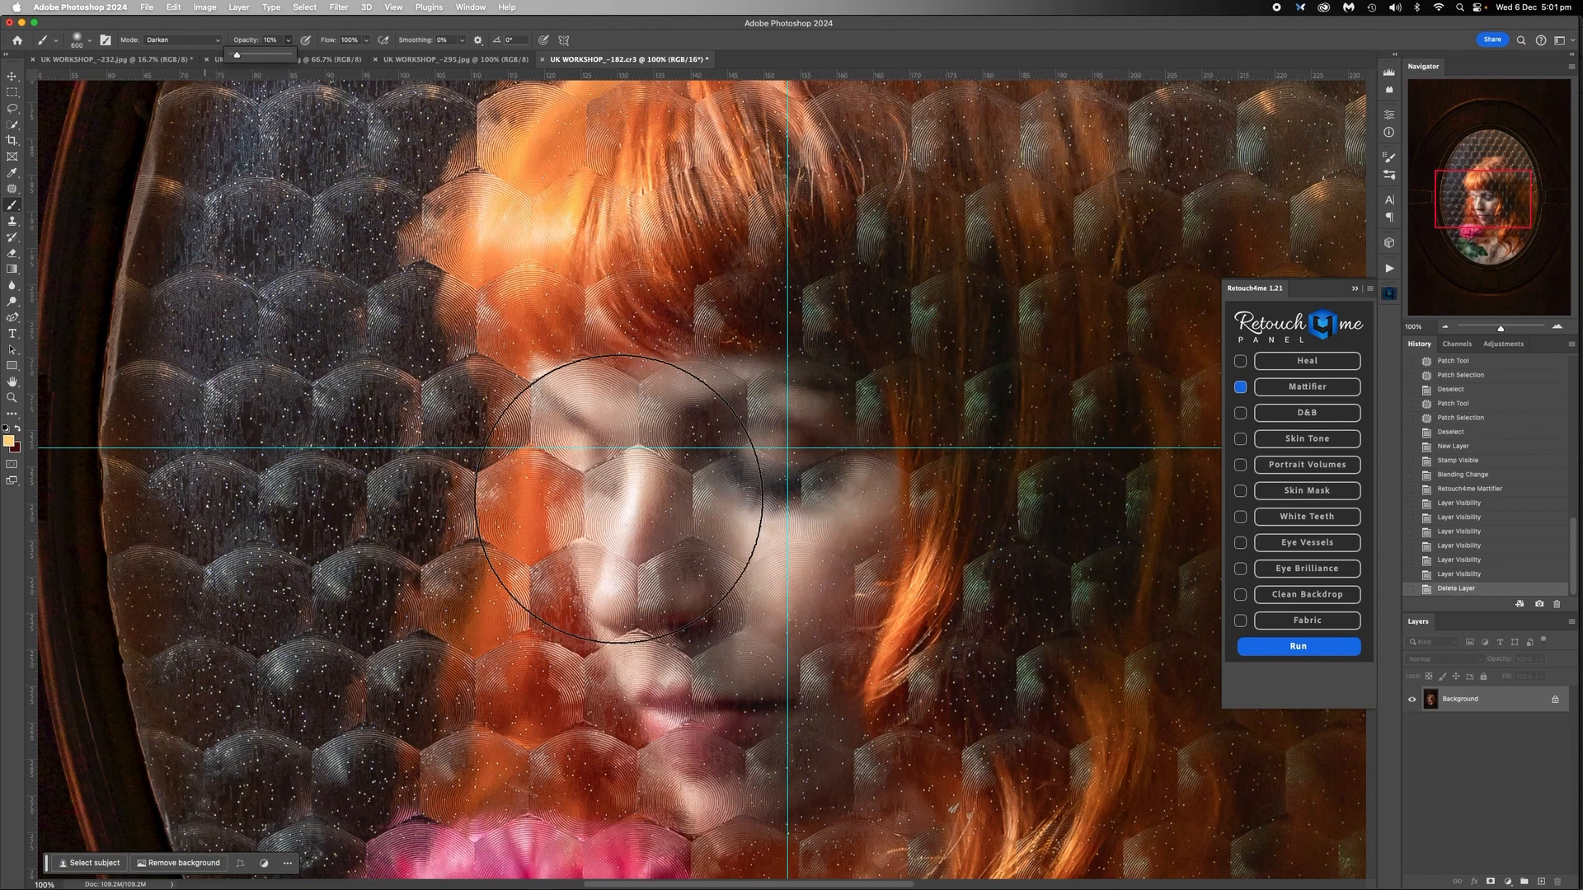
# Sample skin tones around the nose, reduce the brush size to 50, and paint over the bright highlights along the nose
pyautogui.keyDown('alt'); pyautogui.click(652, 489); pyautogui.keyUp('alt')
pyautogui.press('[')
pyautogui.press('[')
pyautogui.press('[')
pyautogui.press('[')
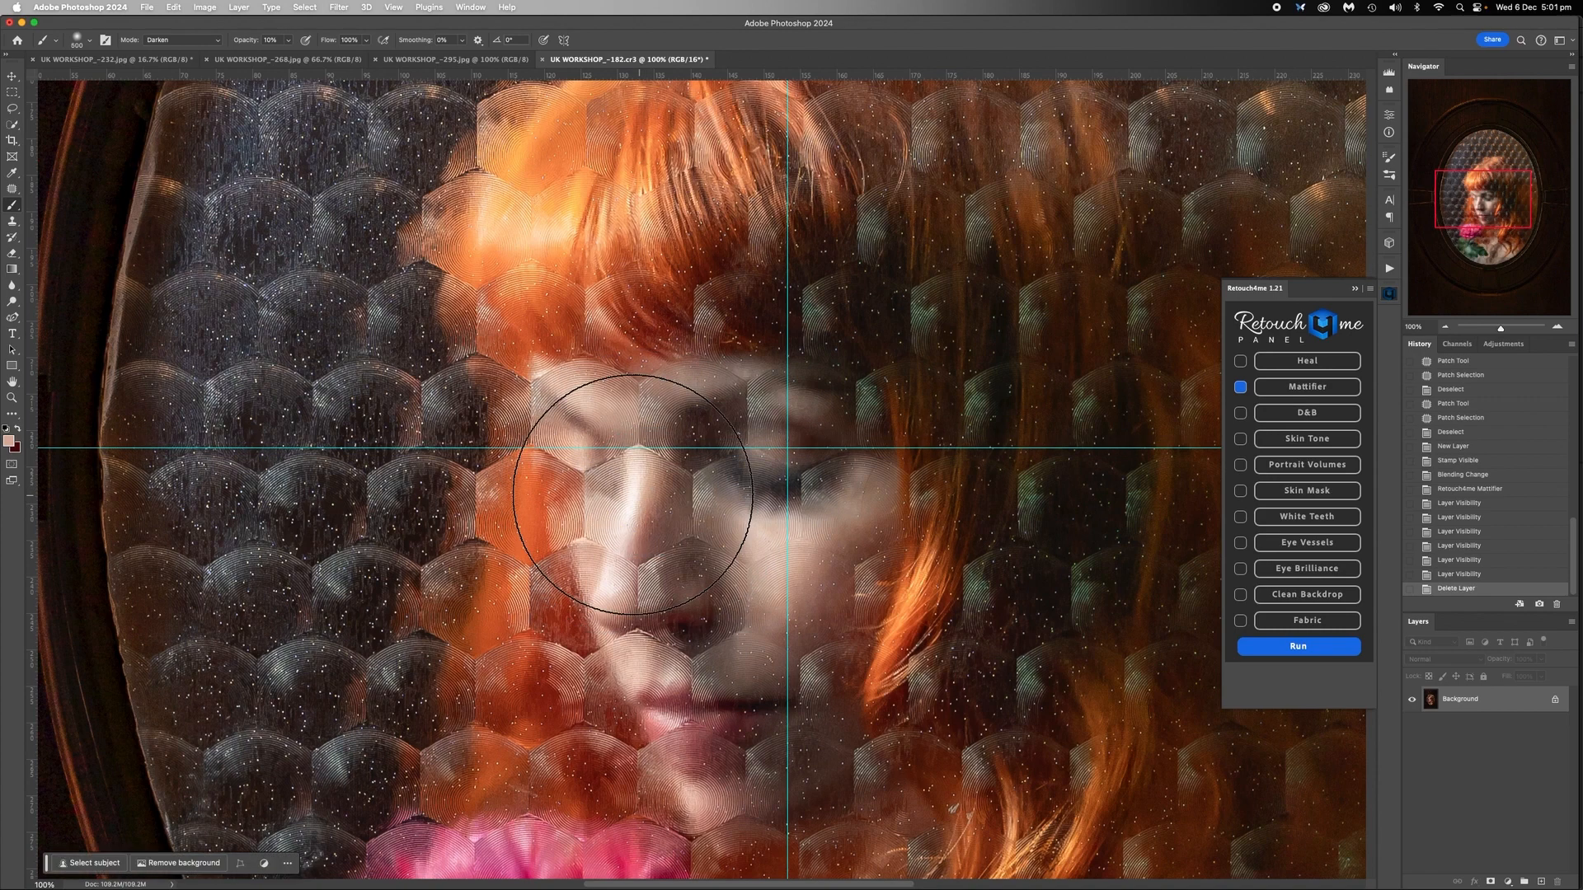
pyautogui.press('[')
pyautogui.press('[')
pyautogui.press('[')
pyautogui.press('[')
pyautogui.press('[')
pyautogui.press('[')
pyautogui.press('[')
pyautogui.press('[')
pyautogui.press('[')
pyautogui.press('[')
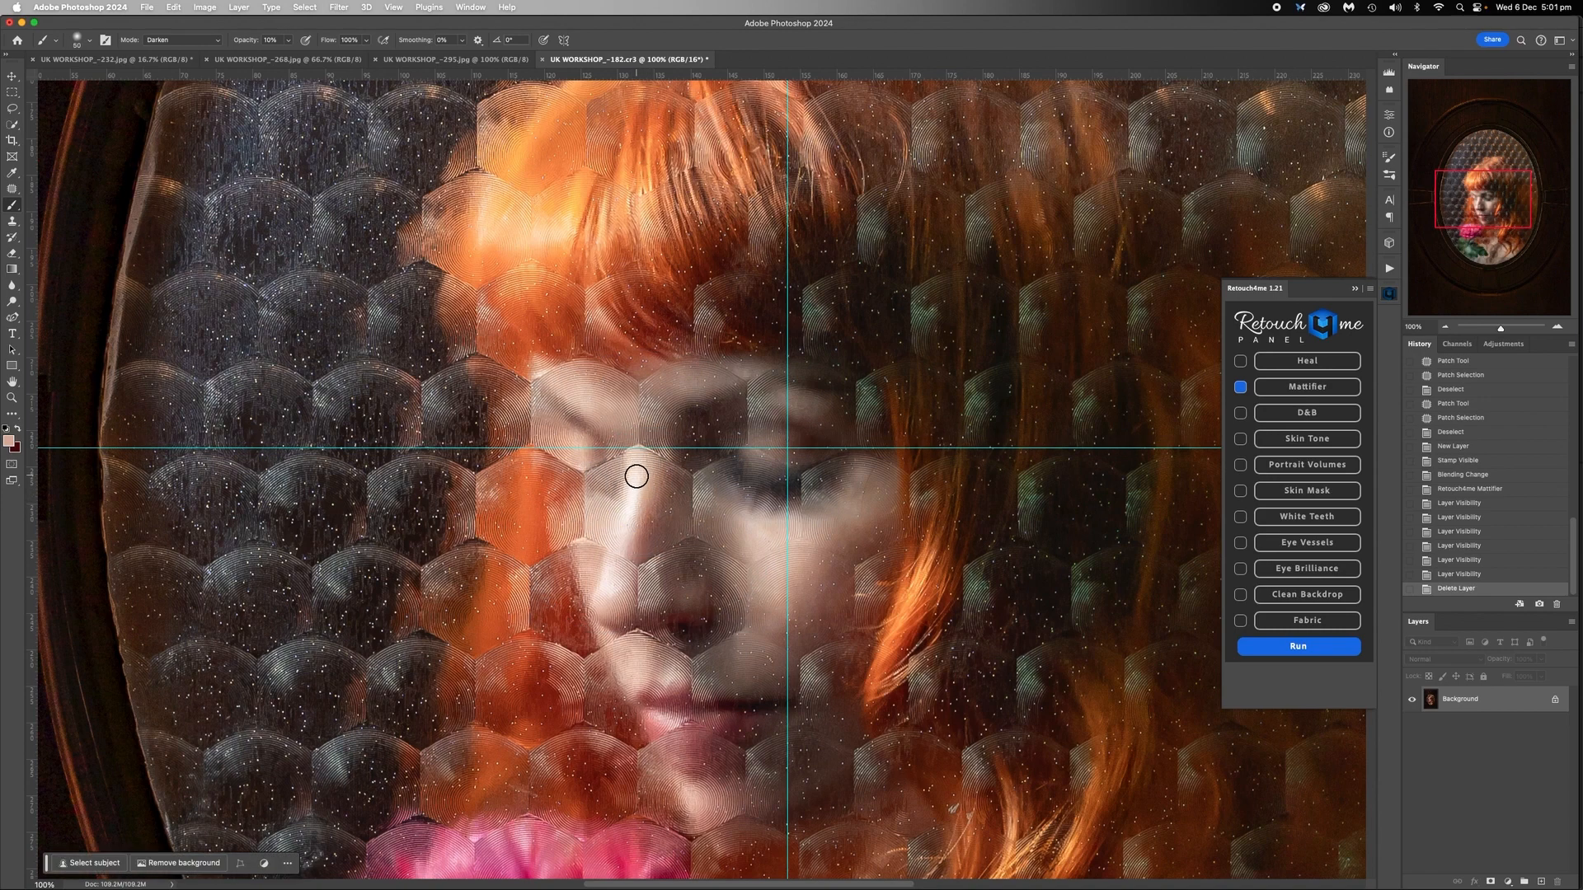
pyautogui.moveTo(636, 478); pyautogui.dragTo(607, 590)
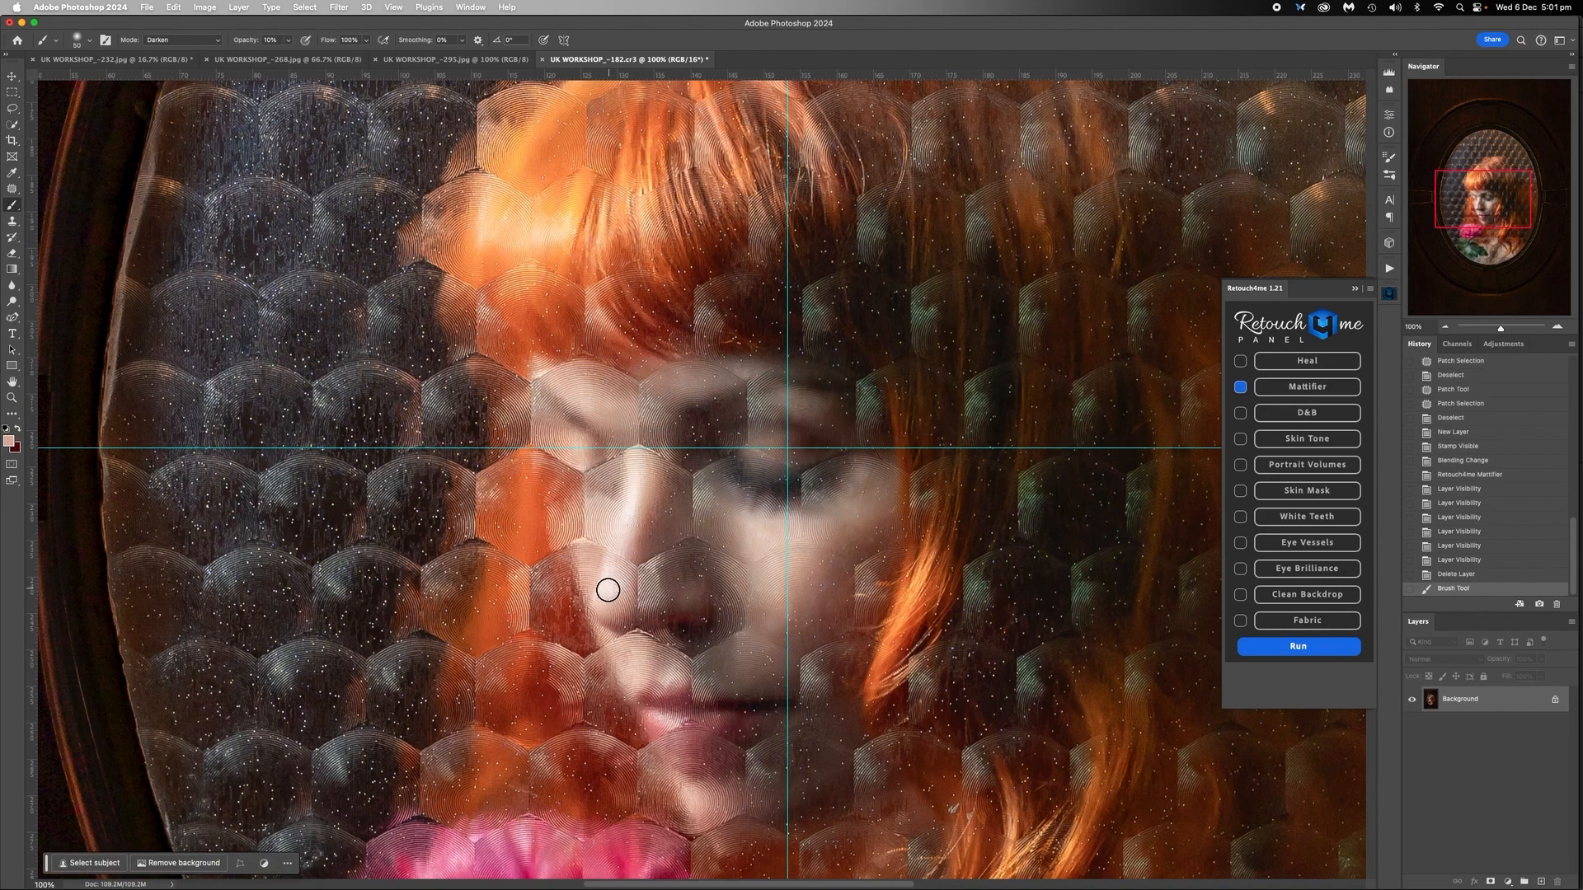
pyautogui.moveTo(639, 475); pyautogui.dragTo(651, 548)
pyautogui.click(652, 524)
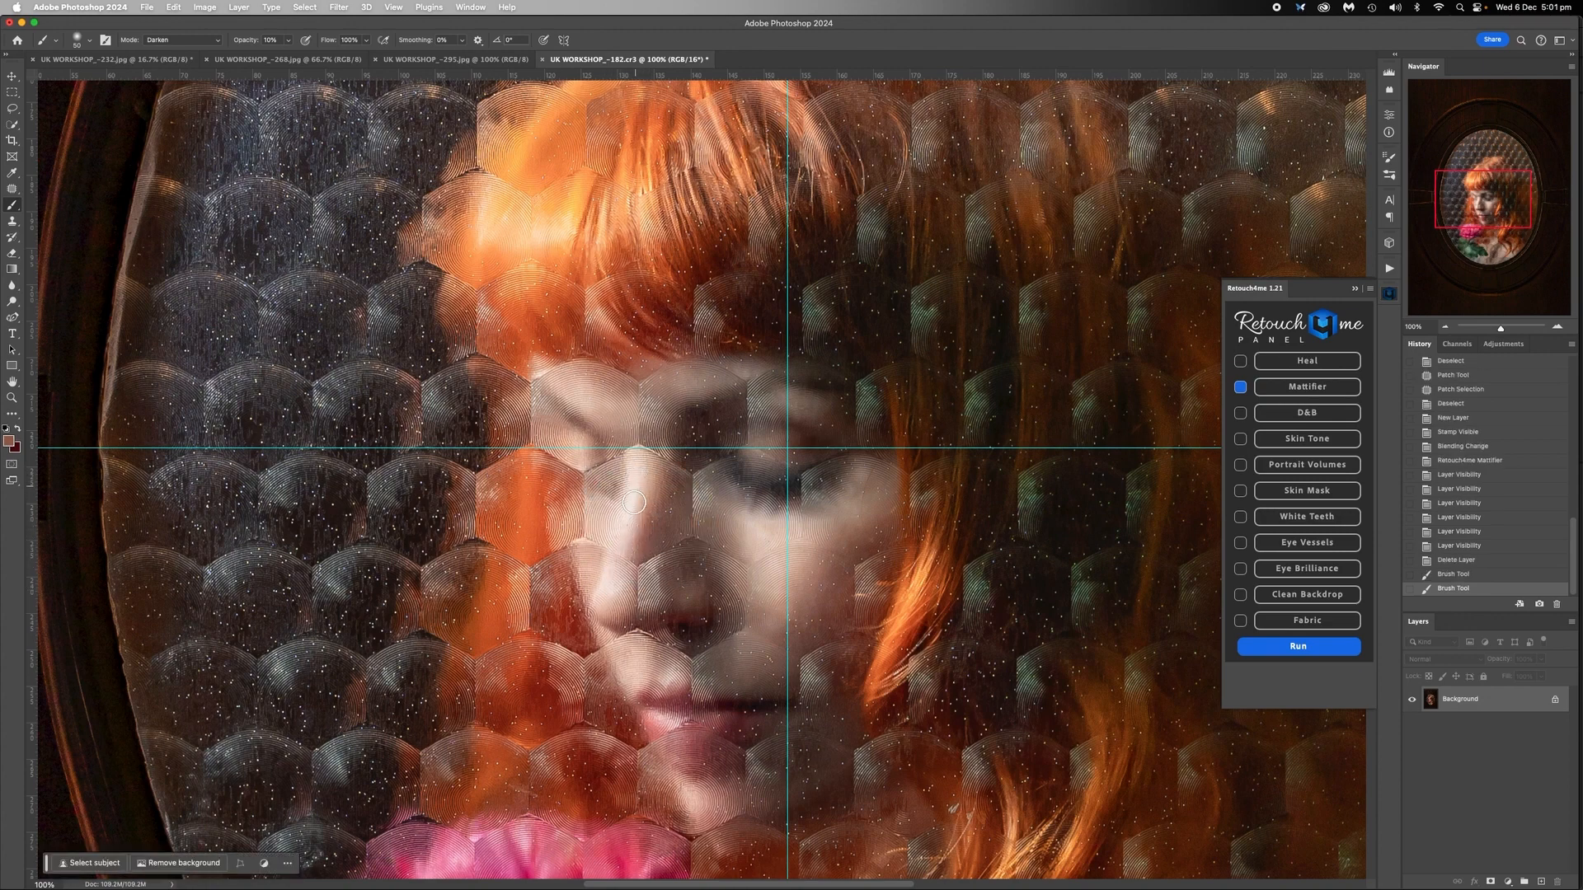
pyautogui.moveTo(634, 502); pyautogui.dragTo(610, 595)
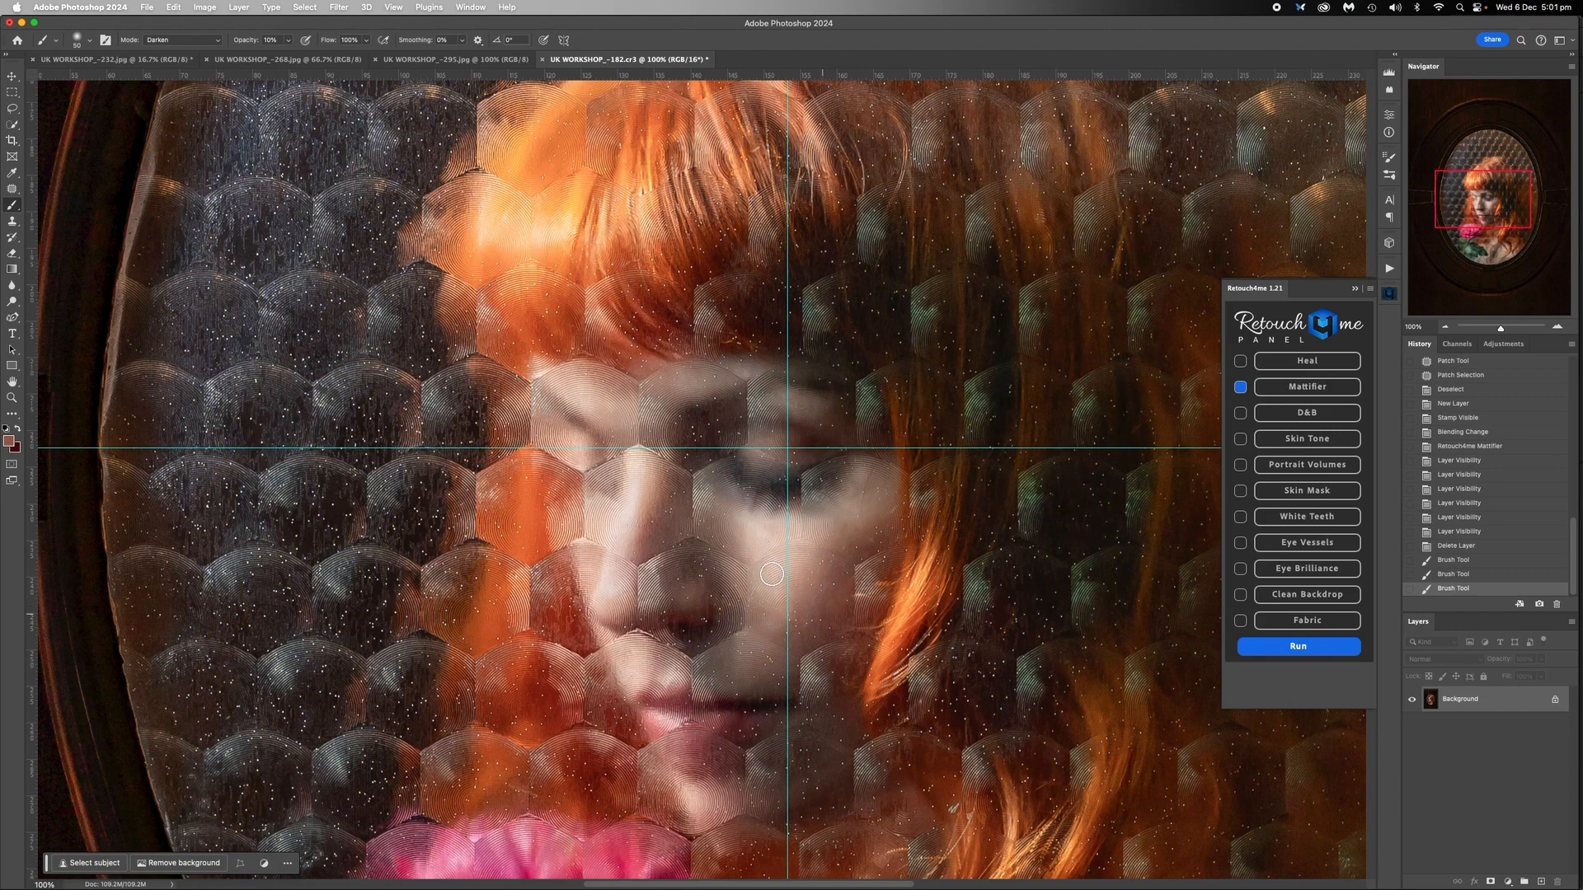
# Enlarge the brush to 200 and dab over the bright cheek area beneath the eye
pyautogui.press(']')
pyautogui.press(']')
pyautogui.press(']')
pyautogui.press(']')
pyautogui.press(']')
pyautogui.press(']')
pyautogui.press(']')
pyautogui.press(']')
pyautogui.press(']')
pyautogui.click(763, 533)
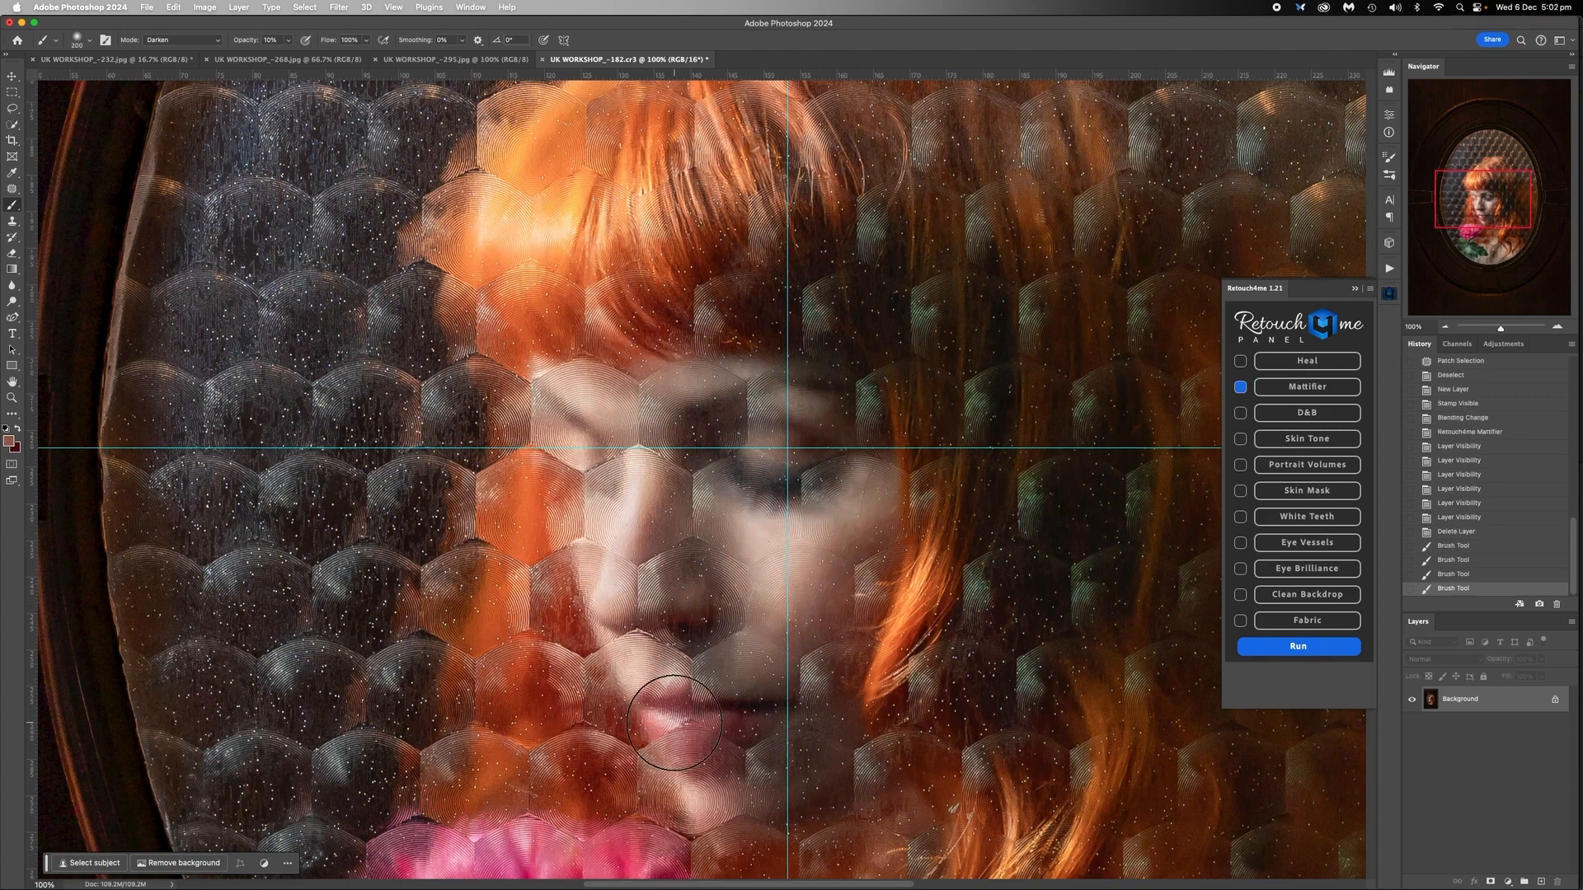
# Reduce the brush to 125 and dab repeatedly over the lips to tone down their highlights
pyautogui.press('[')
pyautogui.press('[')
pyautogui.press('[')
pyautogui.click(672, 720)
pyautogui.click(672, 720)
pyautogui.click(672, 720)
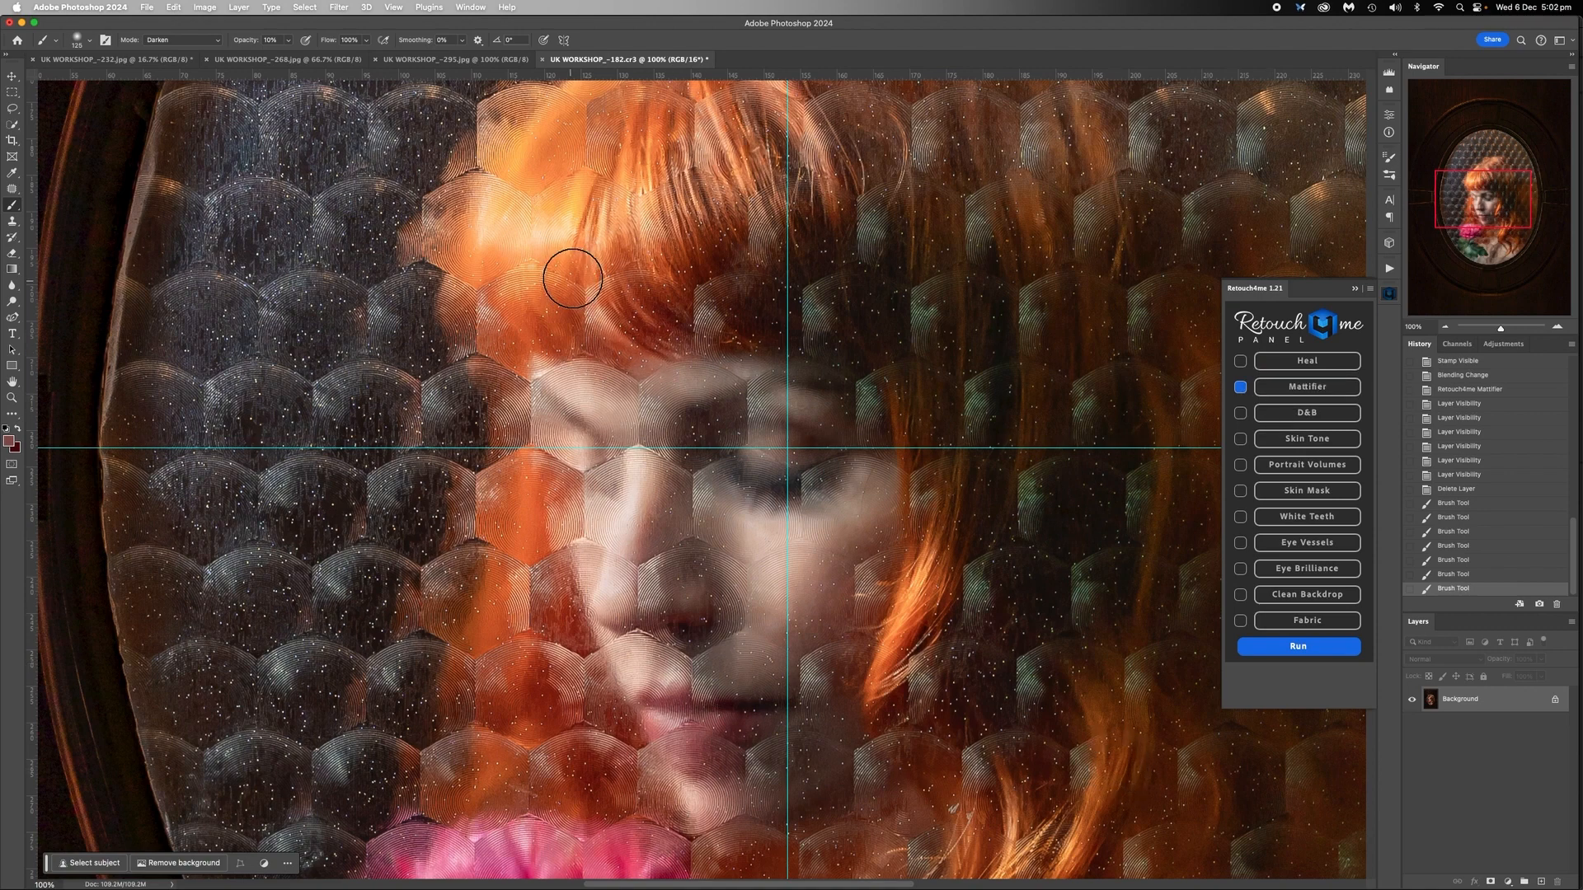
# Sample the orange hair colour and dab it over the bright highlights across the fringe
pyautogui.keyDown('alt'); pyautogui.click(544, 158); pyautogui.keyUp('alt')
pyautogui.click(491, 219)
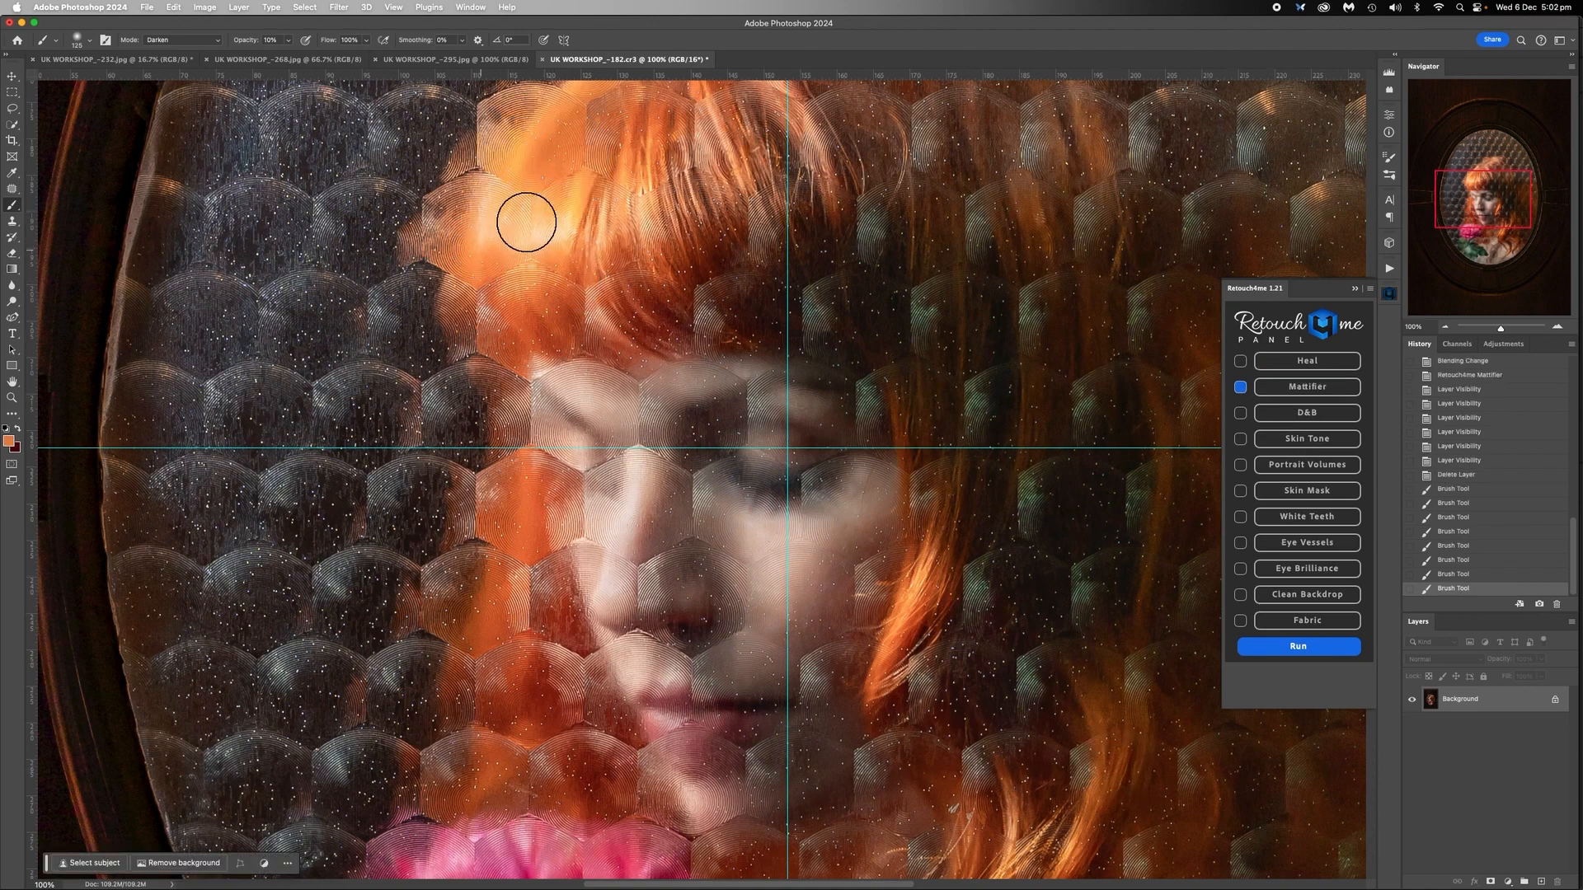
pyautogui.click(527, 223)
pyautogui.click(555, 226)
pyautogui.click(541, 231)
pyautogui.click(493, 227)
pyautogui.click(532, 232)
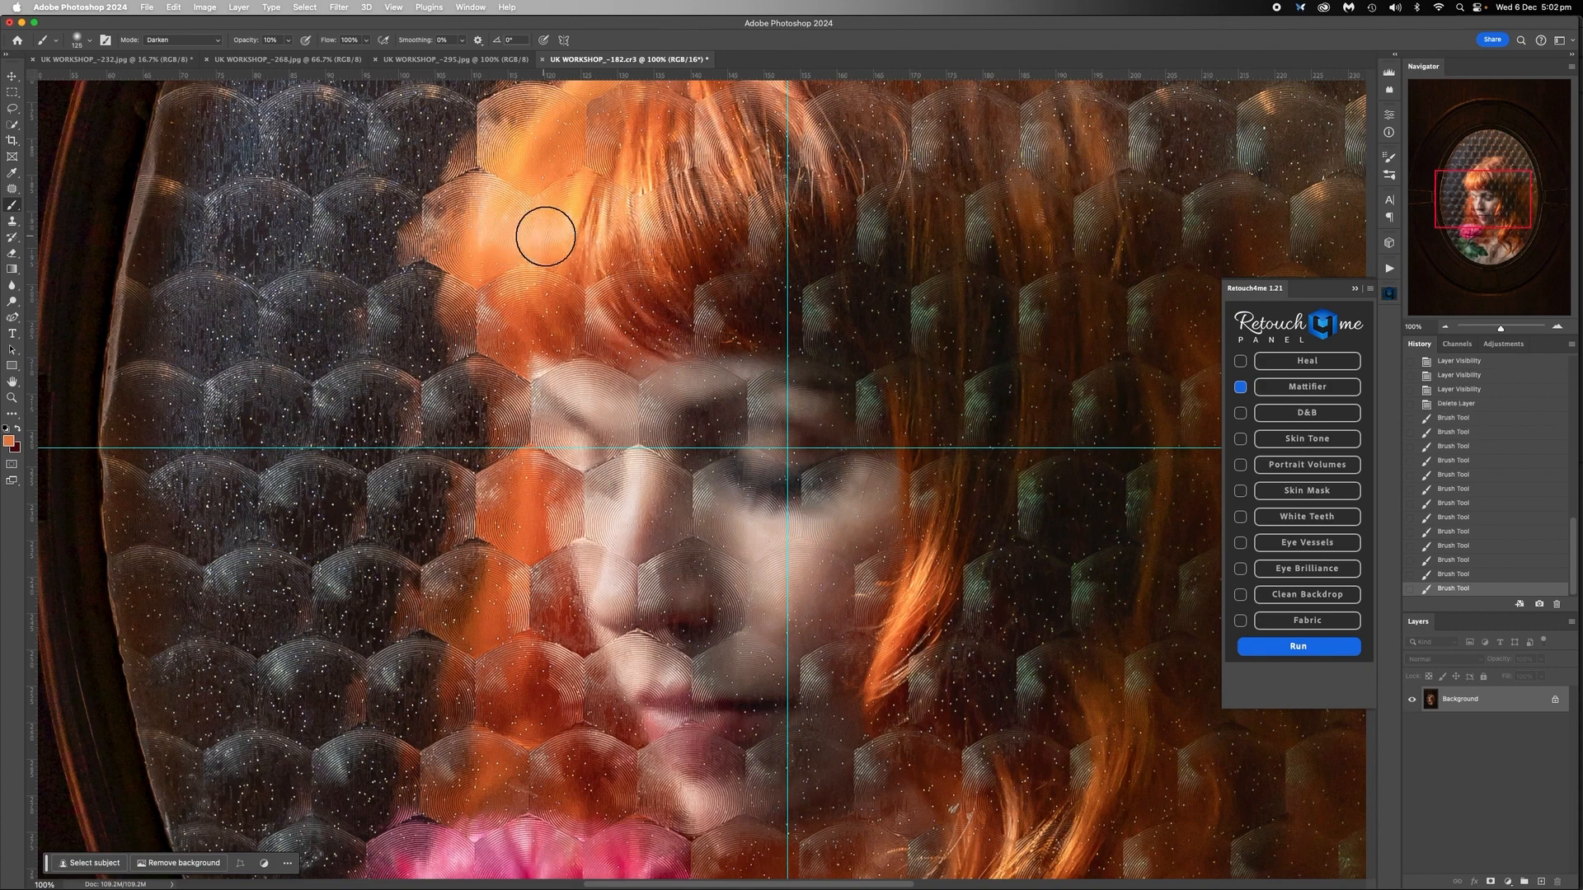
pyautogui.click(571, 228)
pyautogui.click(627, 222)
pyautogui.click(636, 221)
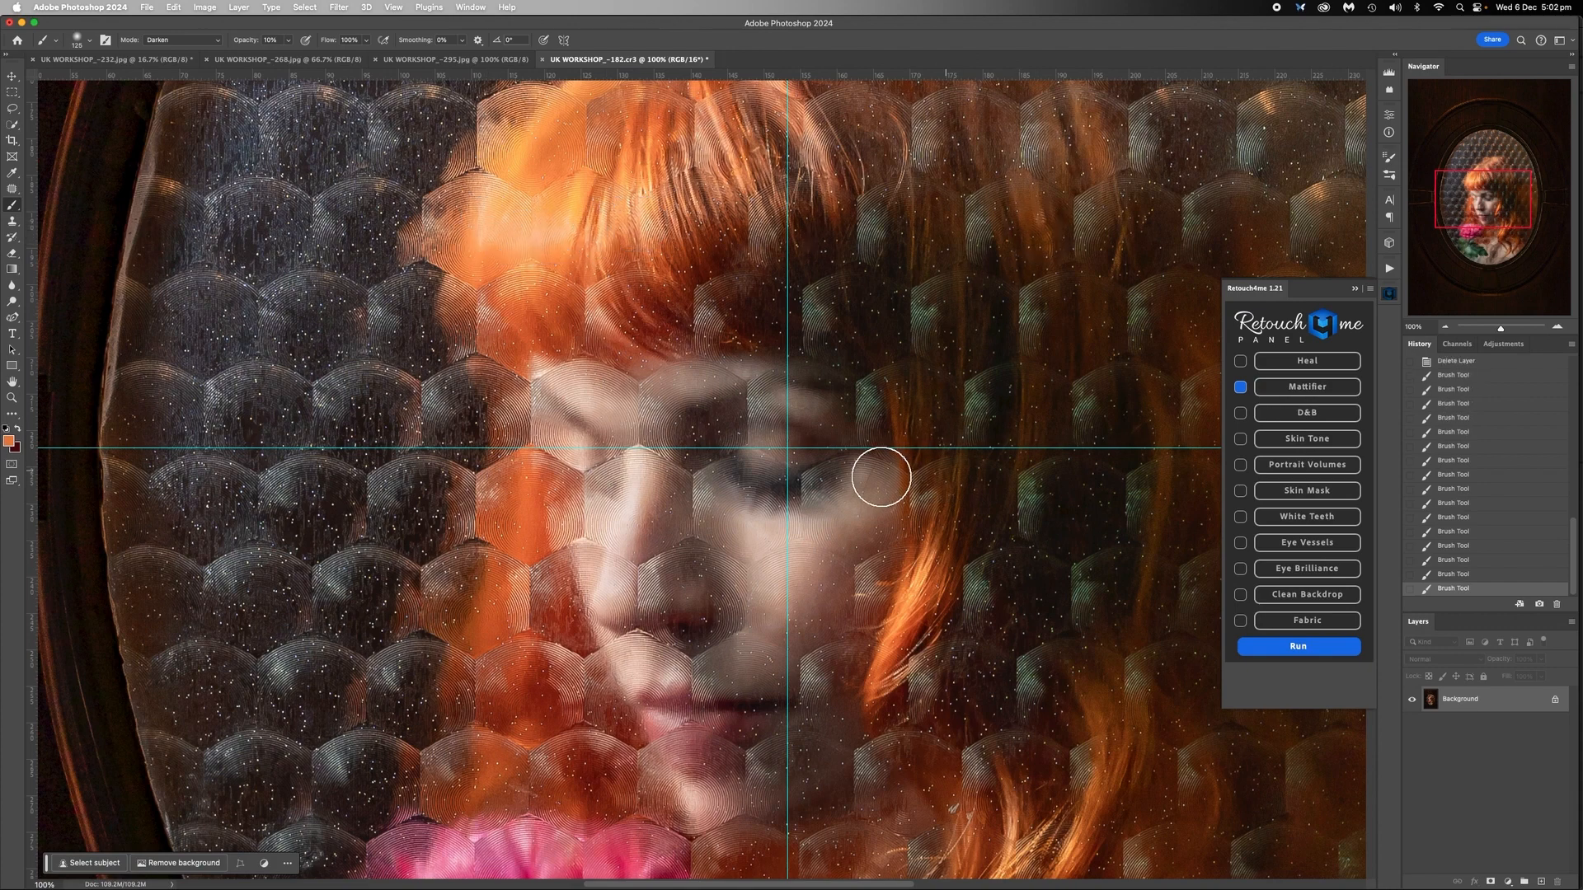
# Sample the chin's skin tone to dab over its highlight, and sample the pink of the flower
pyautogui.scroll(-4, 883, 476)
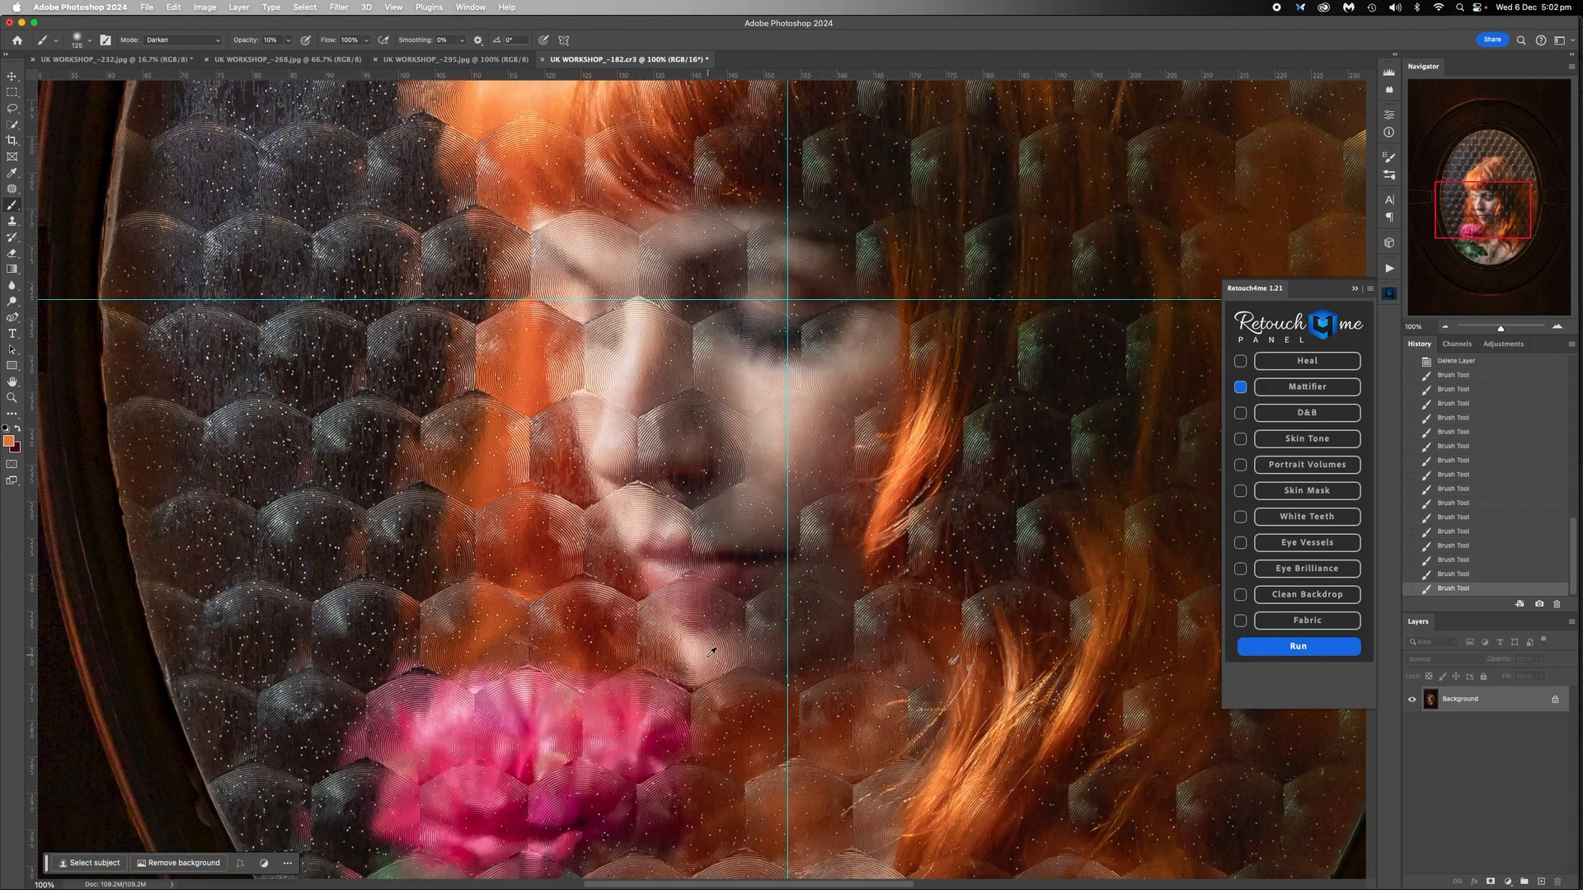
pyautogui.keyDown('alt'); pyautogui.click(714, 654); pyautogui.keyUp('alt')
pyautogui.click(696, 646)
pyautogui.keyDown('alt'); pyautogui.click(446, 755); pyautogui.keyUp('alt')
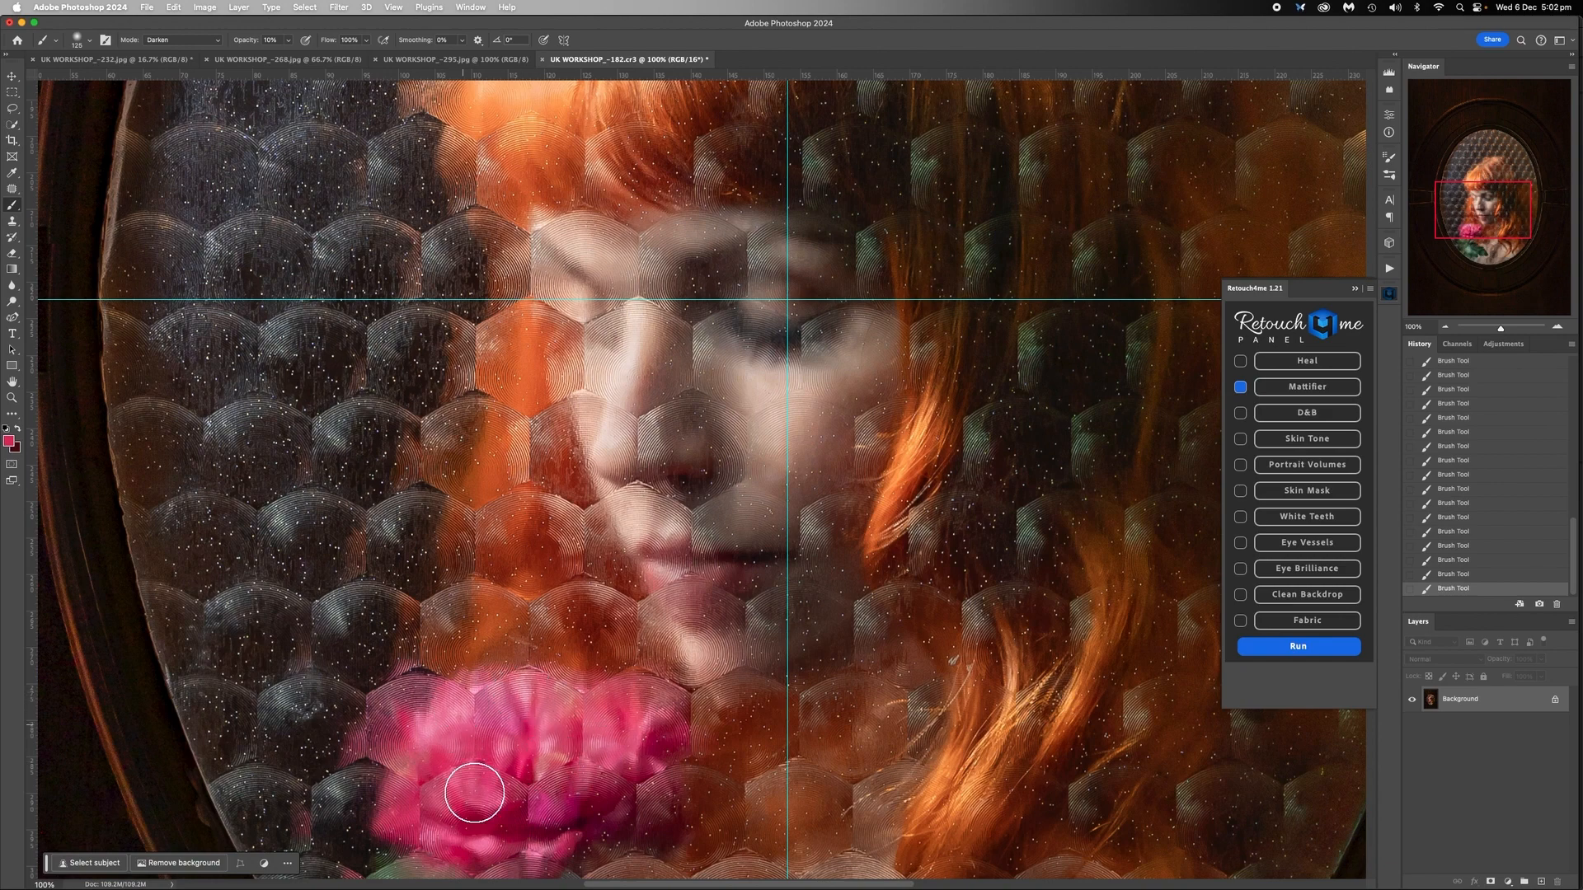
# Examine the retouched portrait from the flower and leaves up to the top of the frame and zoomed out
pyautogui.scroll(-3, 561, 752)
pyautogui.hscroll(3, 647, 676)
pyautogui.scroll(-2, 648, 677)
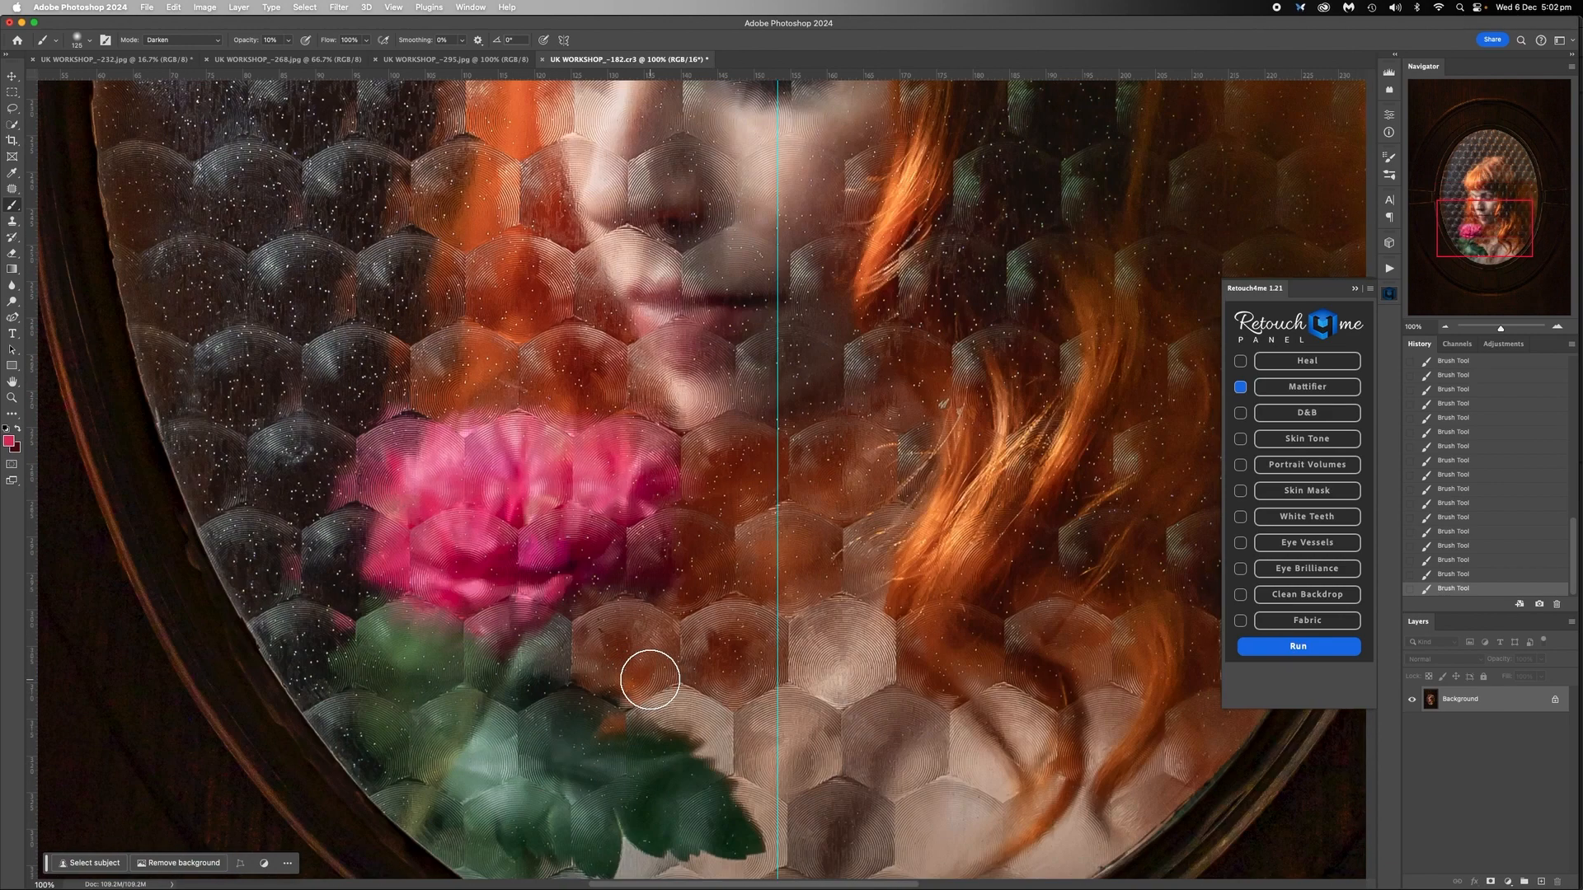
pyautogui.scroll(10, 650, 681)
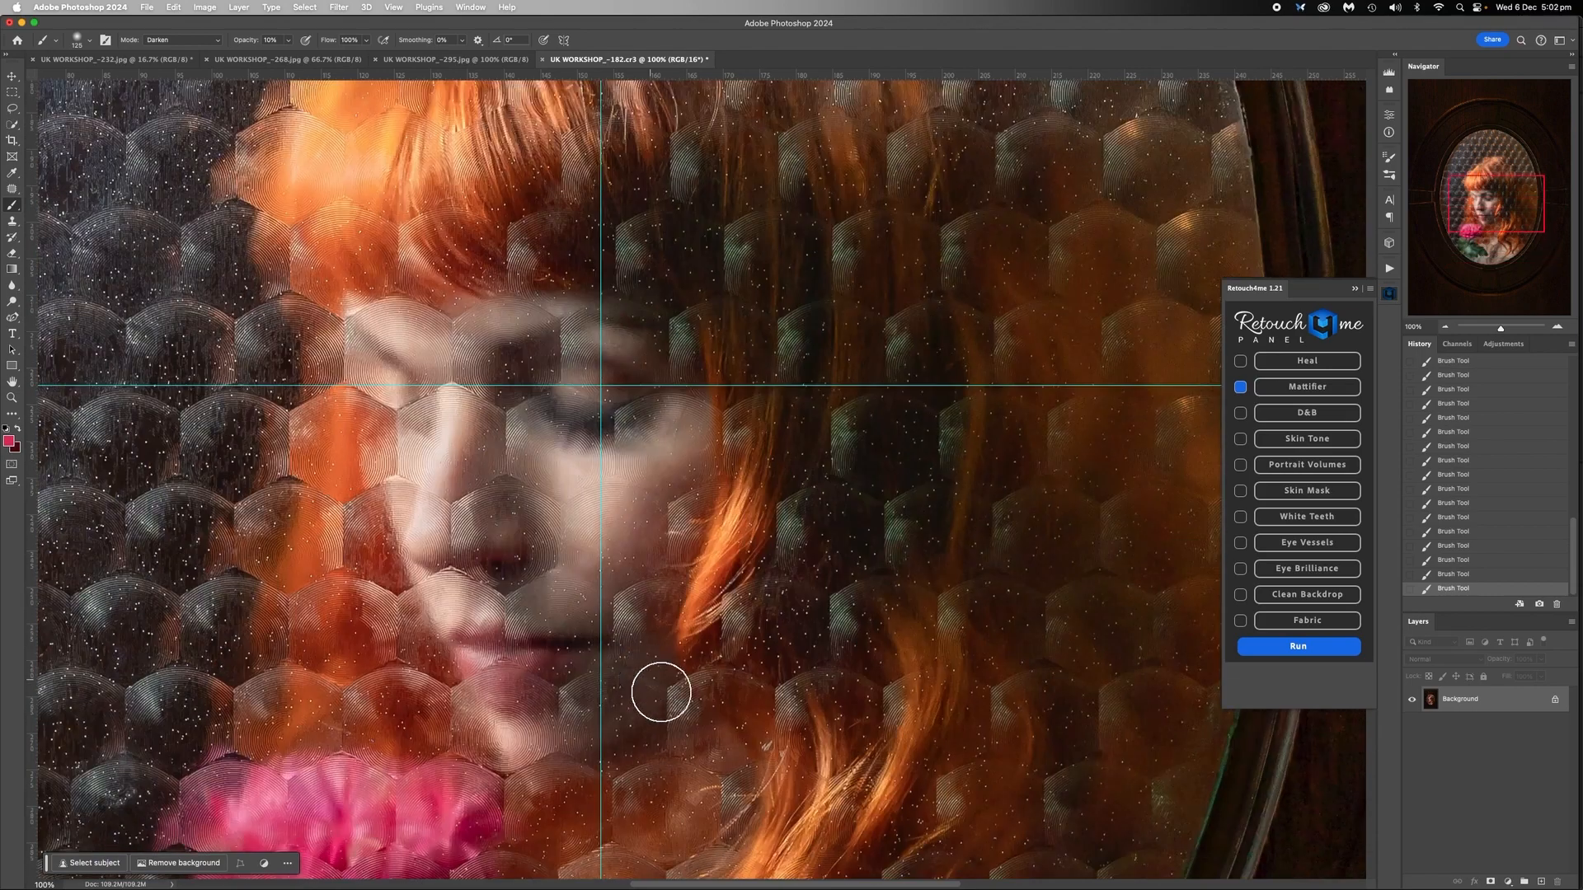
pyautogui.scroll(2, 661, 693)
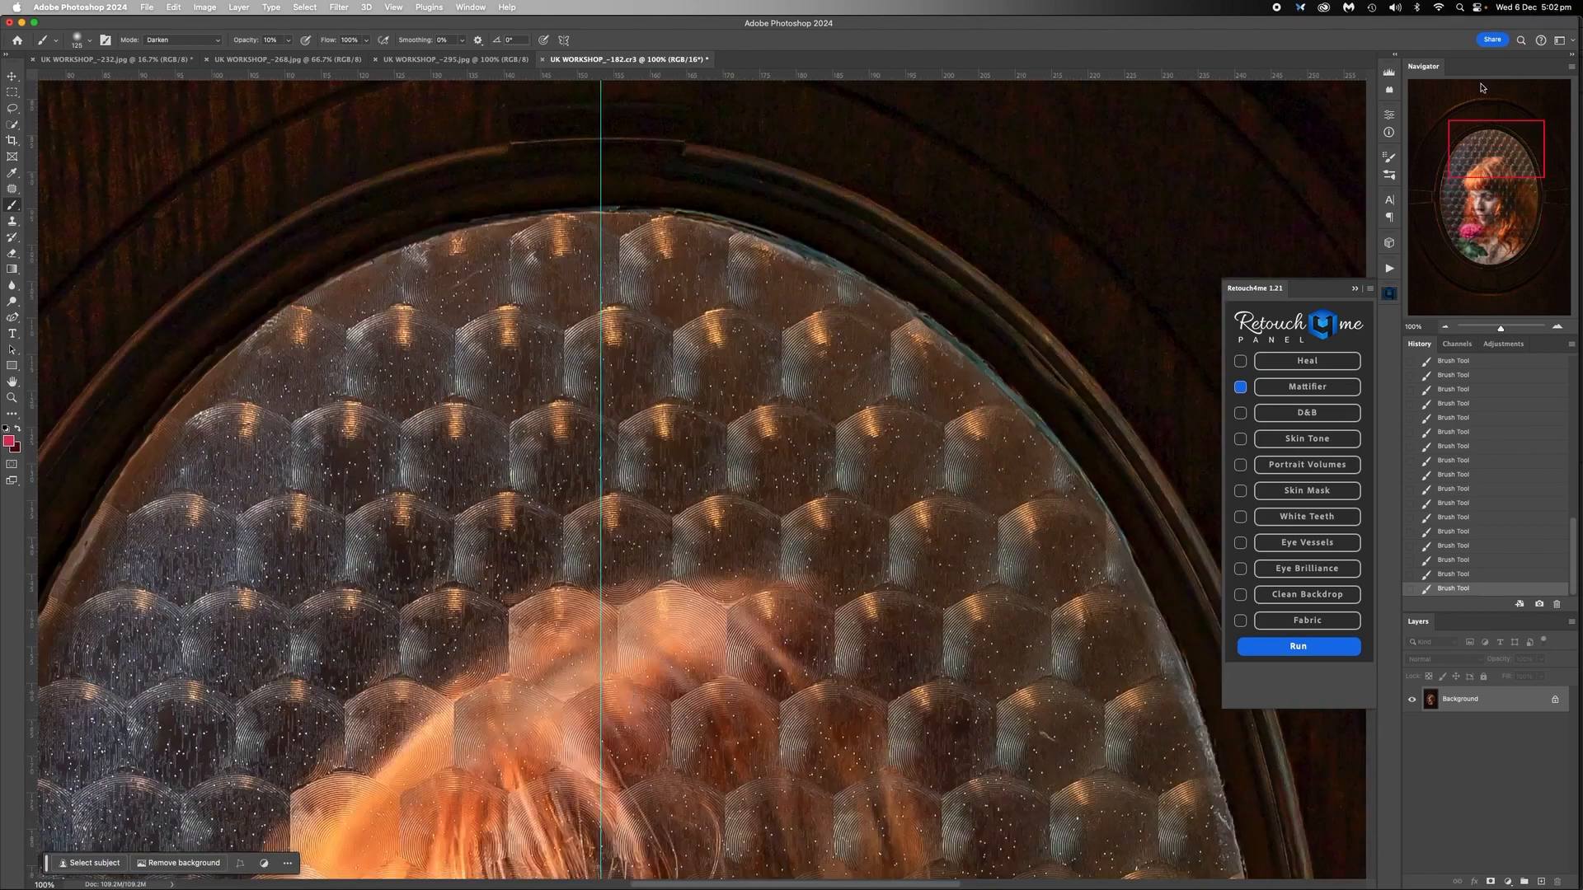
pyautogui.click(1445, 327)
pyautogui.click(1446, 327)
pyautogui.click(1446, 327)
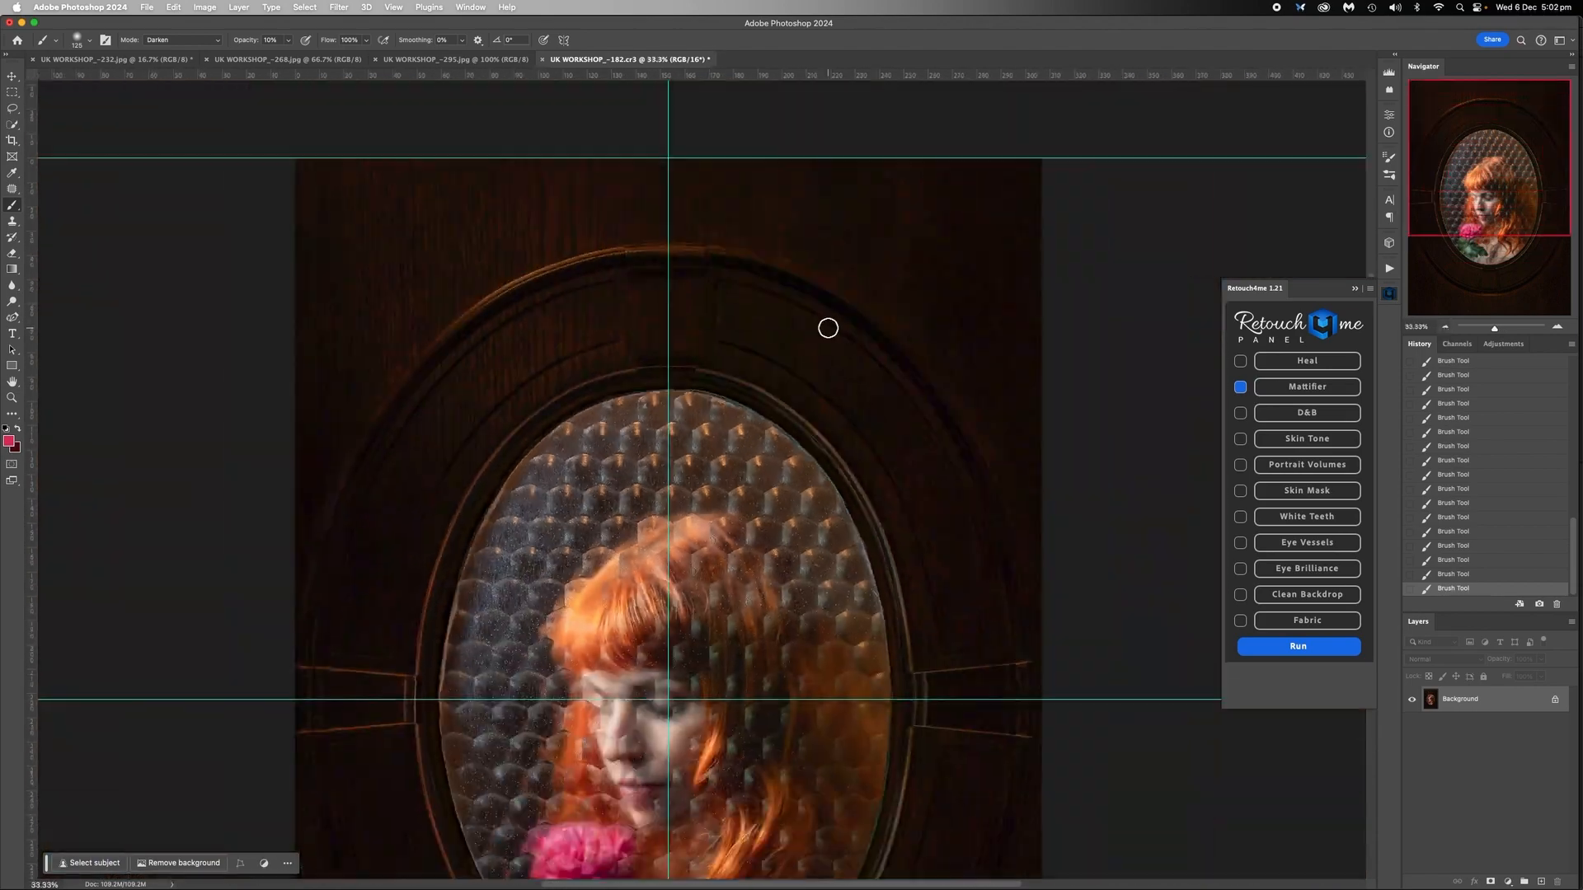
# Put the Retouch4me options away and bring up the list of recorded actions
pyautogui.click(1446, 327)
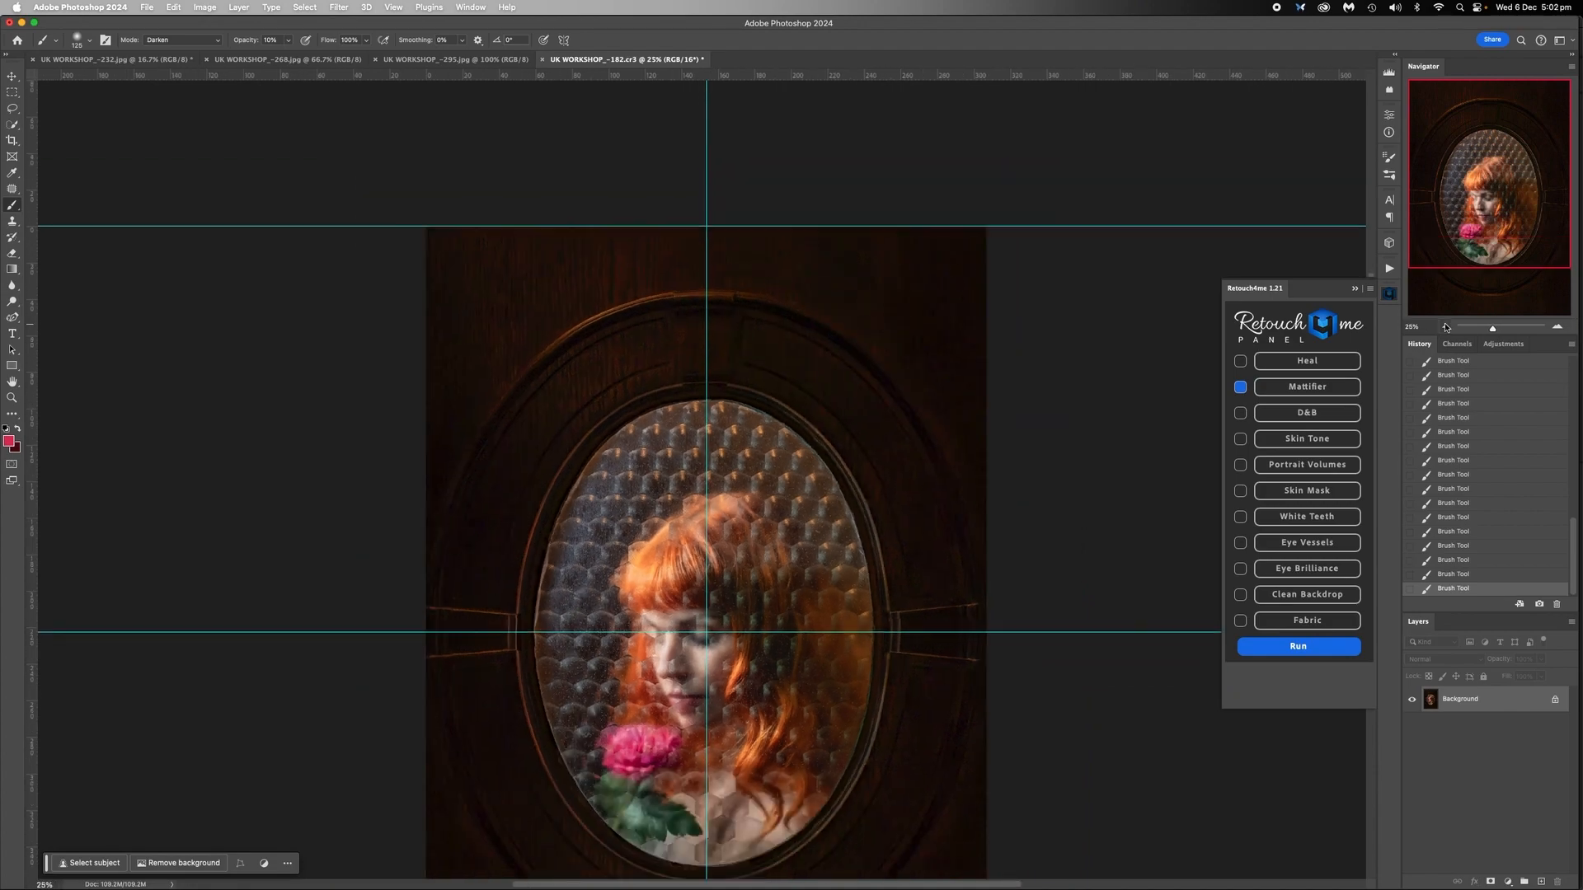
pyautogui.click(1445, 328)
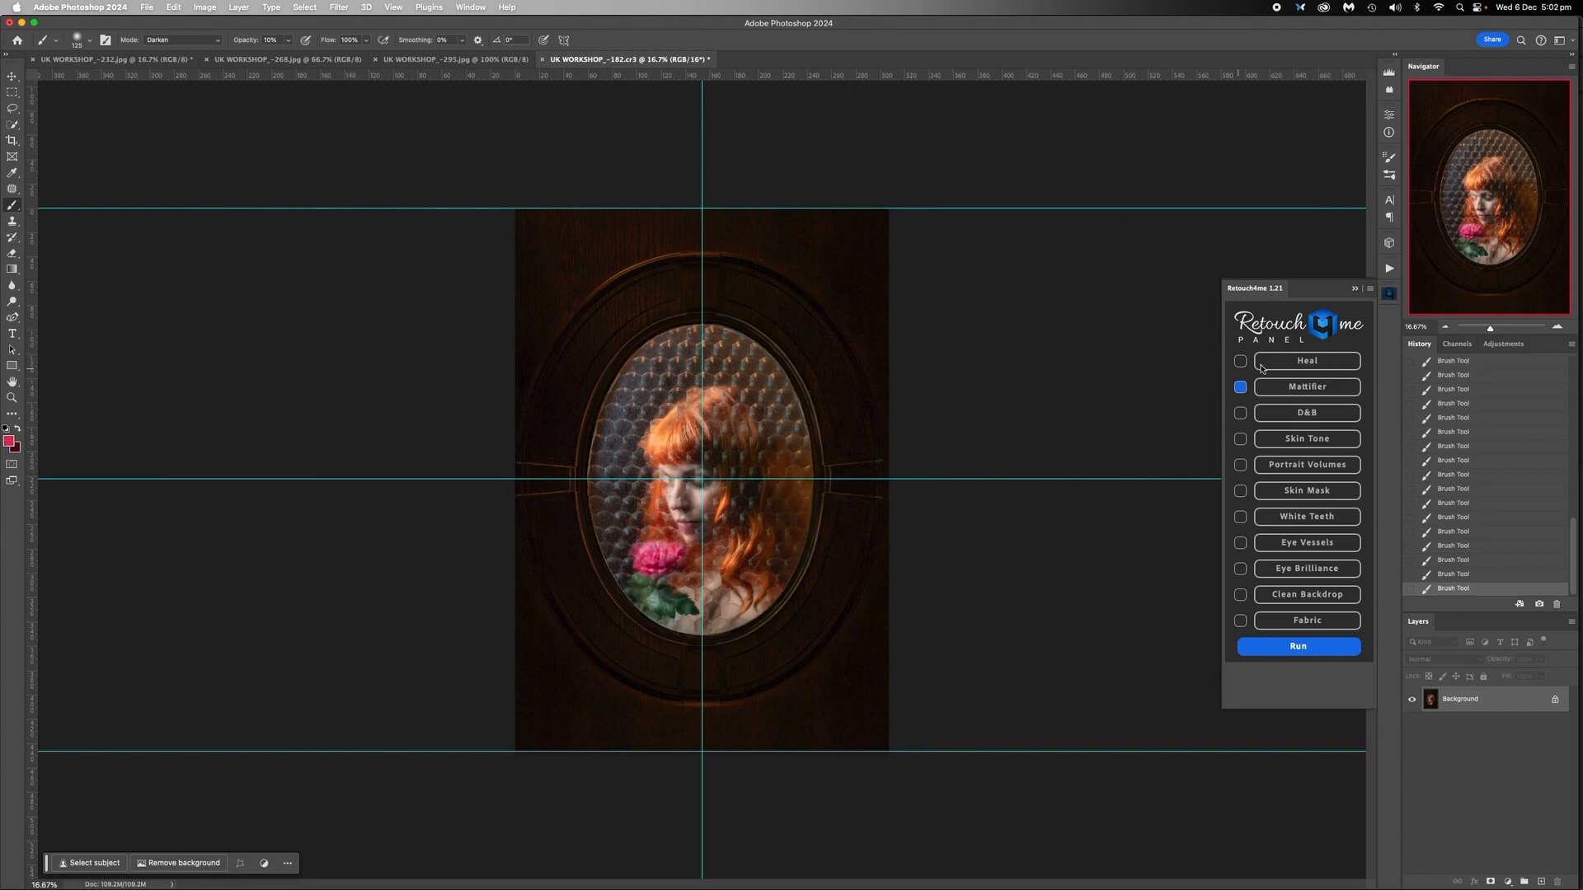
pyautogui.click(1354, 289)
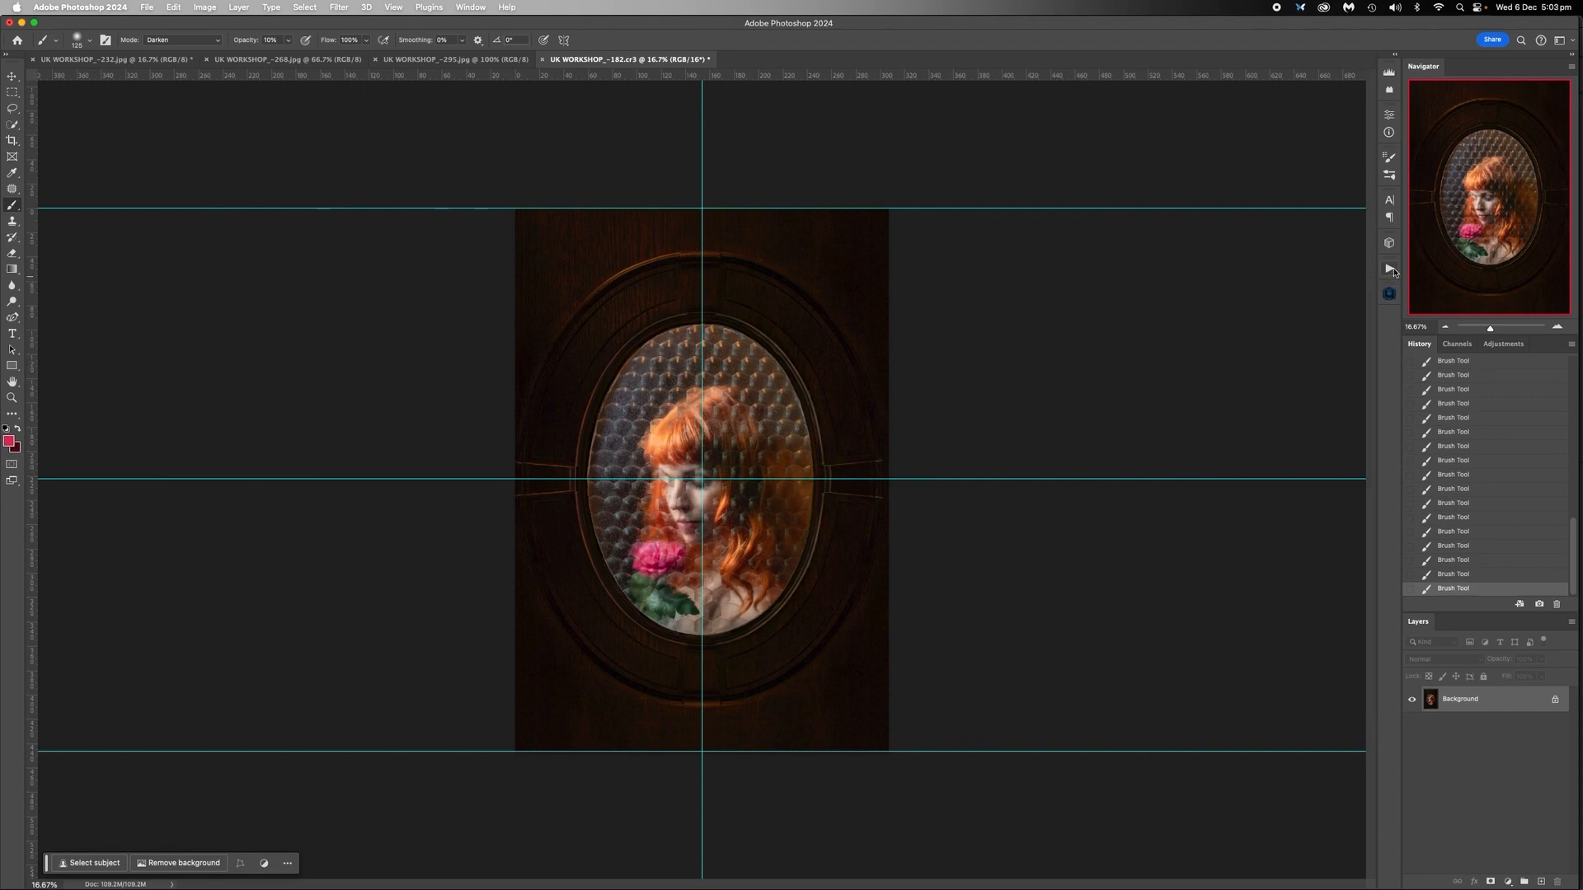
pyautogui.click(1390, 269)
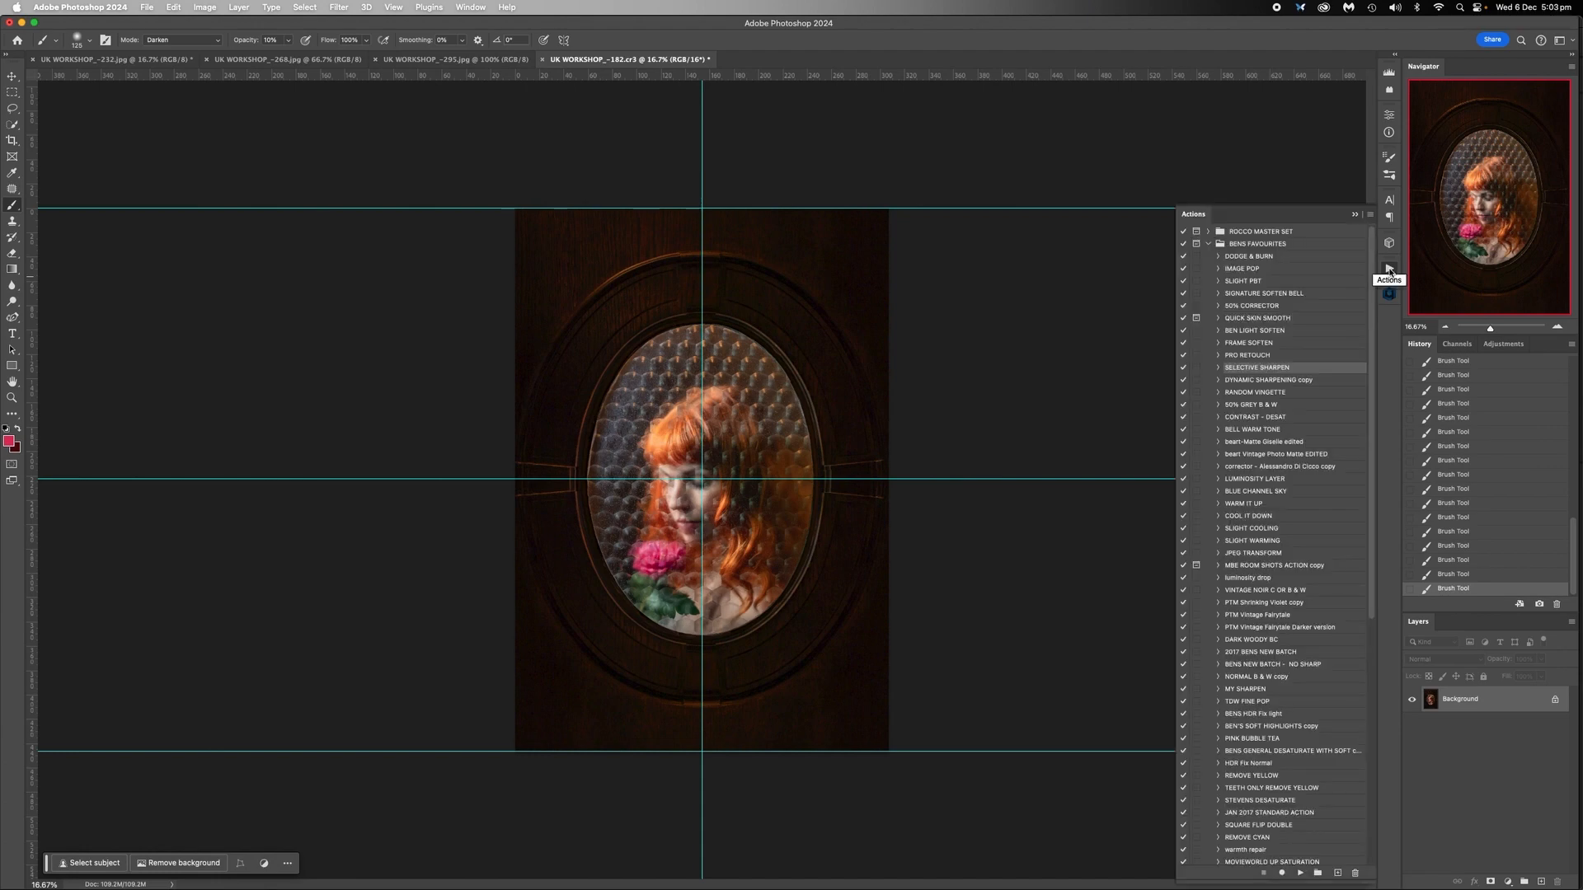
# Try the SLIGHT PBT action on the portrait and delete the layer group it creates
pyautogui.click(1234, 282)
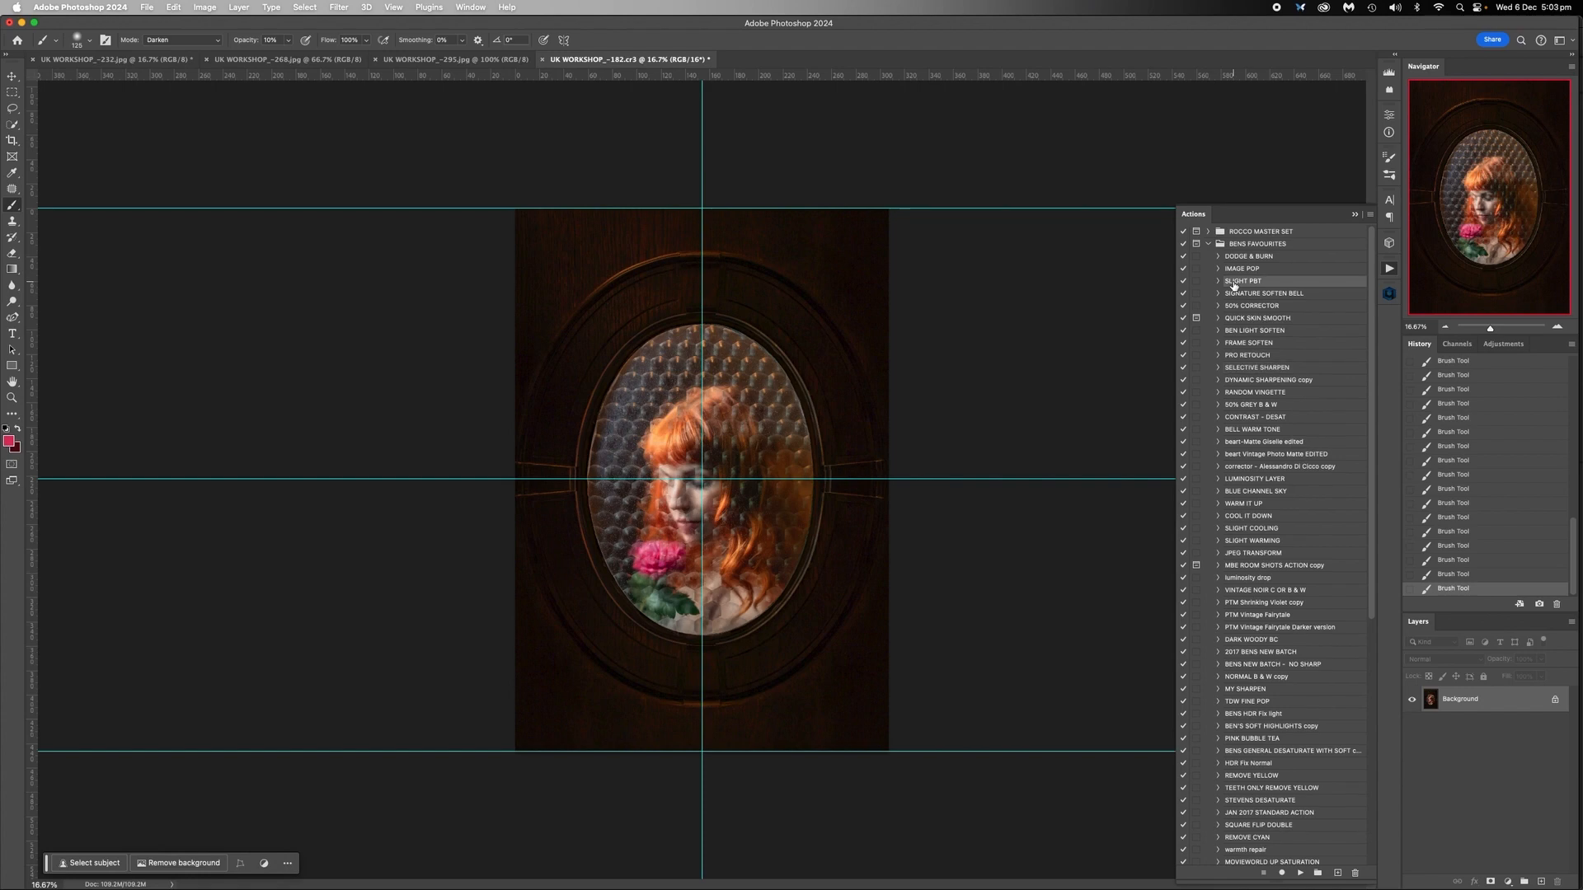
pyautogui.click(1299, 874)
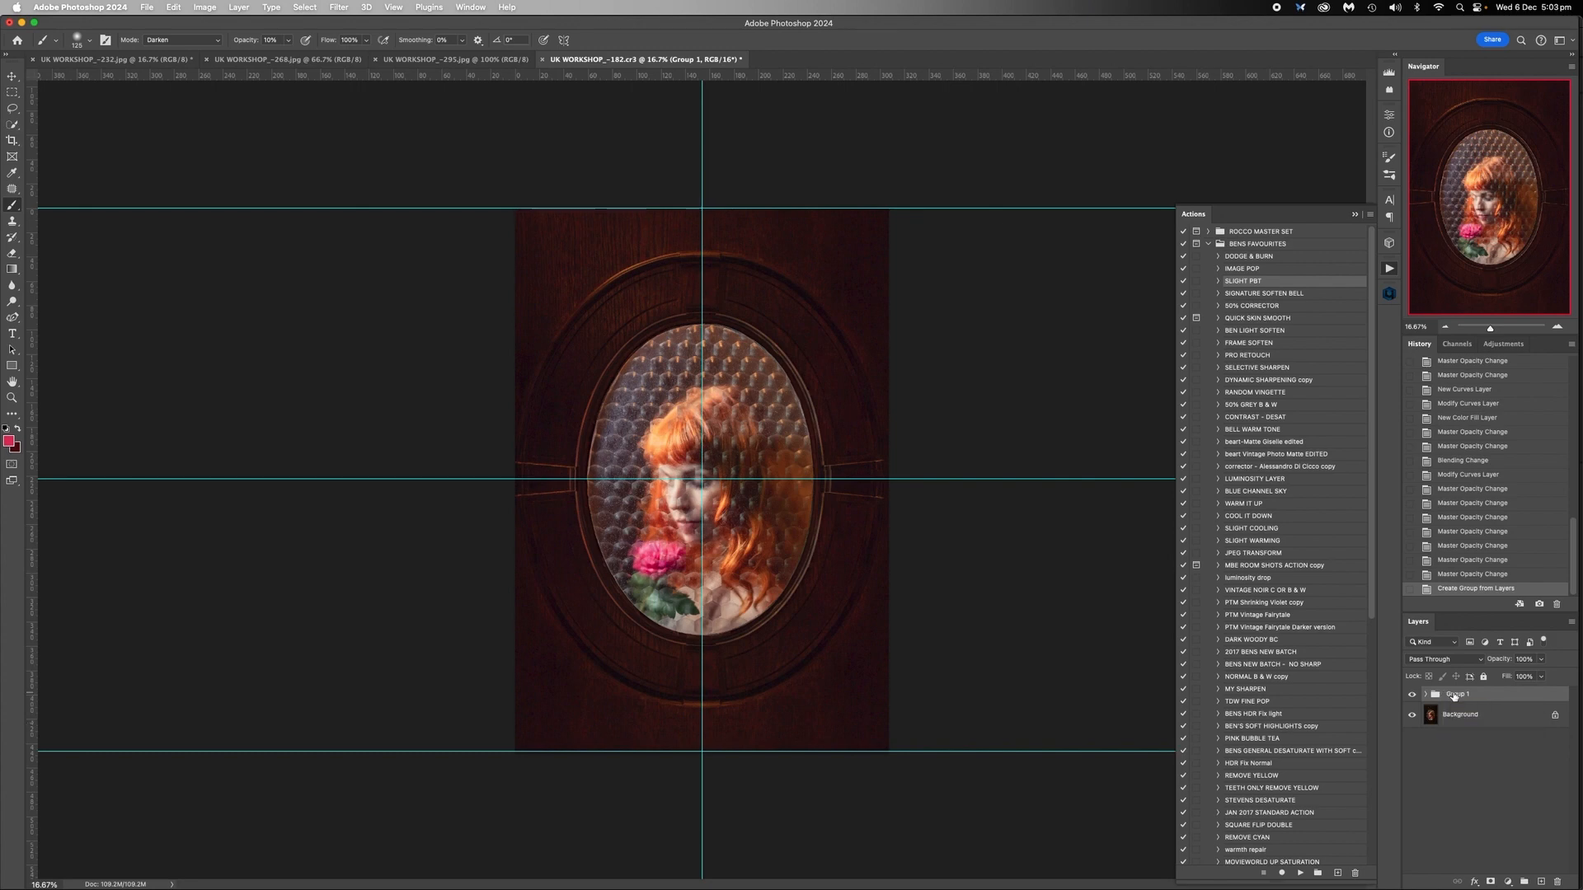
pyautogui.press('Delete')
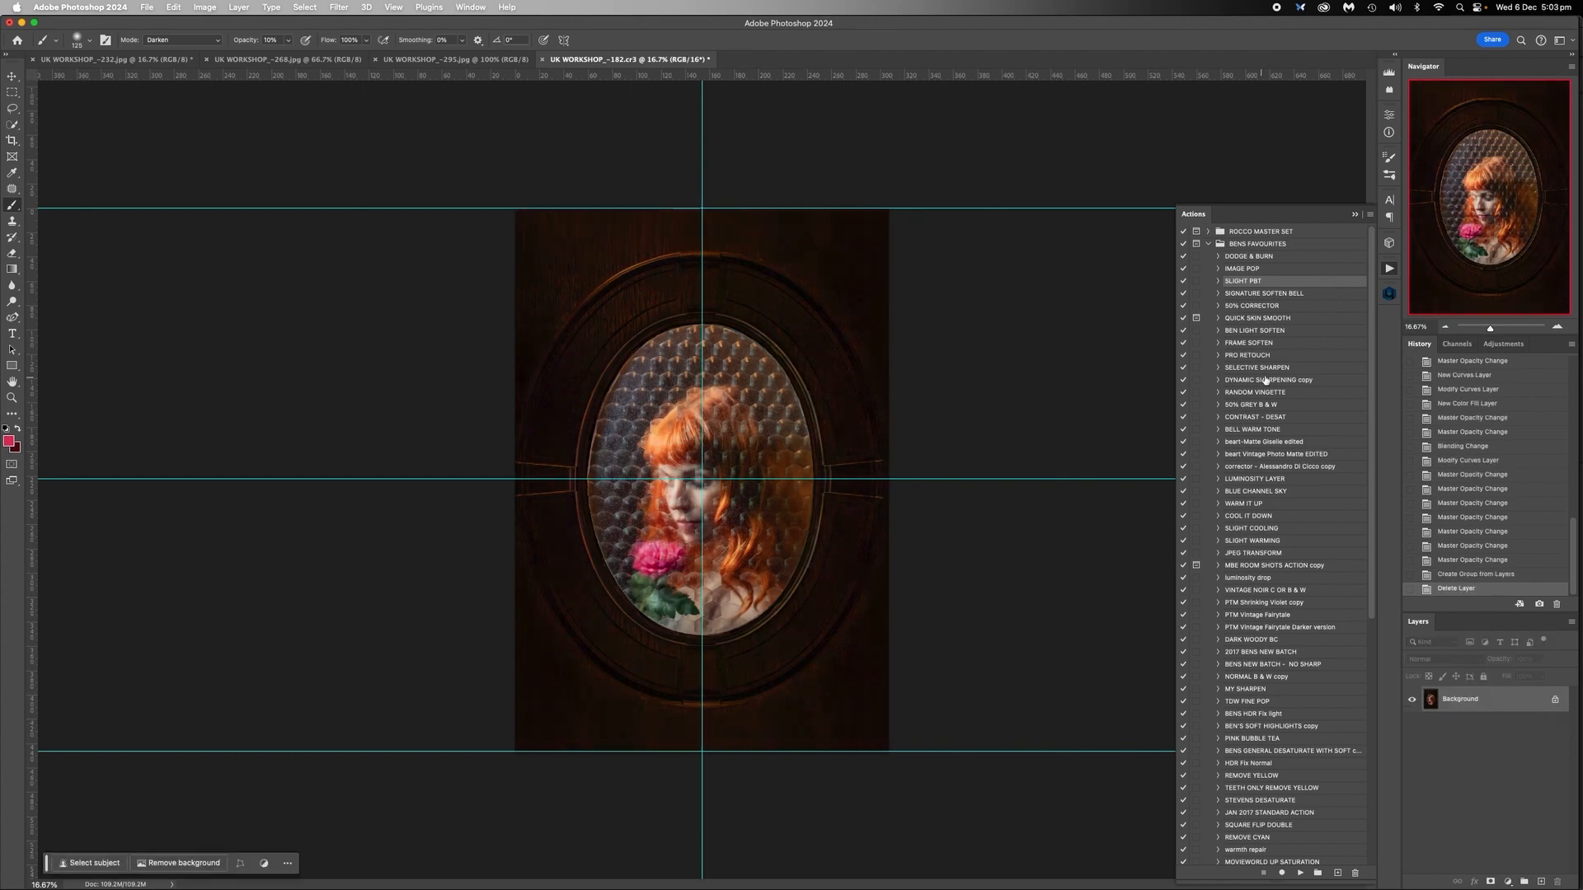
# Run the IMAGE POP action and compare the portrait with its layer group hidden and shown
pyautogui.click(1245, 270)
pyautogui.click(1302, 873)
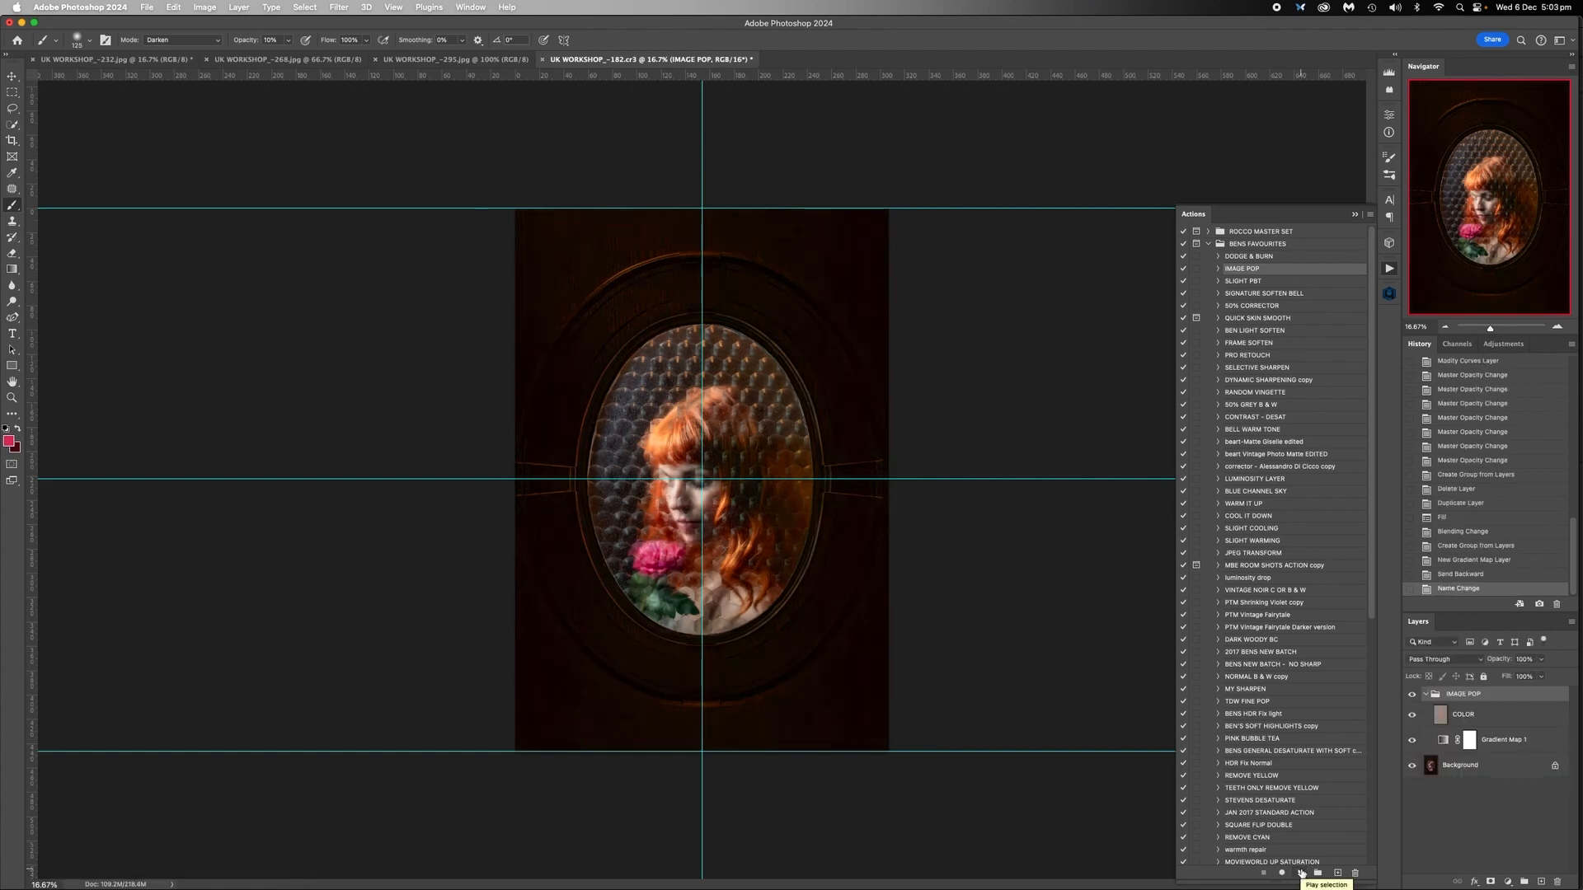
pyautogui.click(1425, 694)
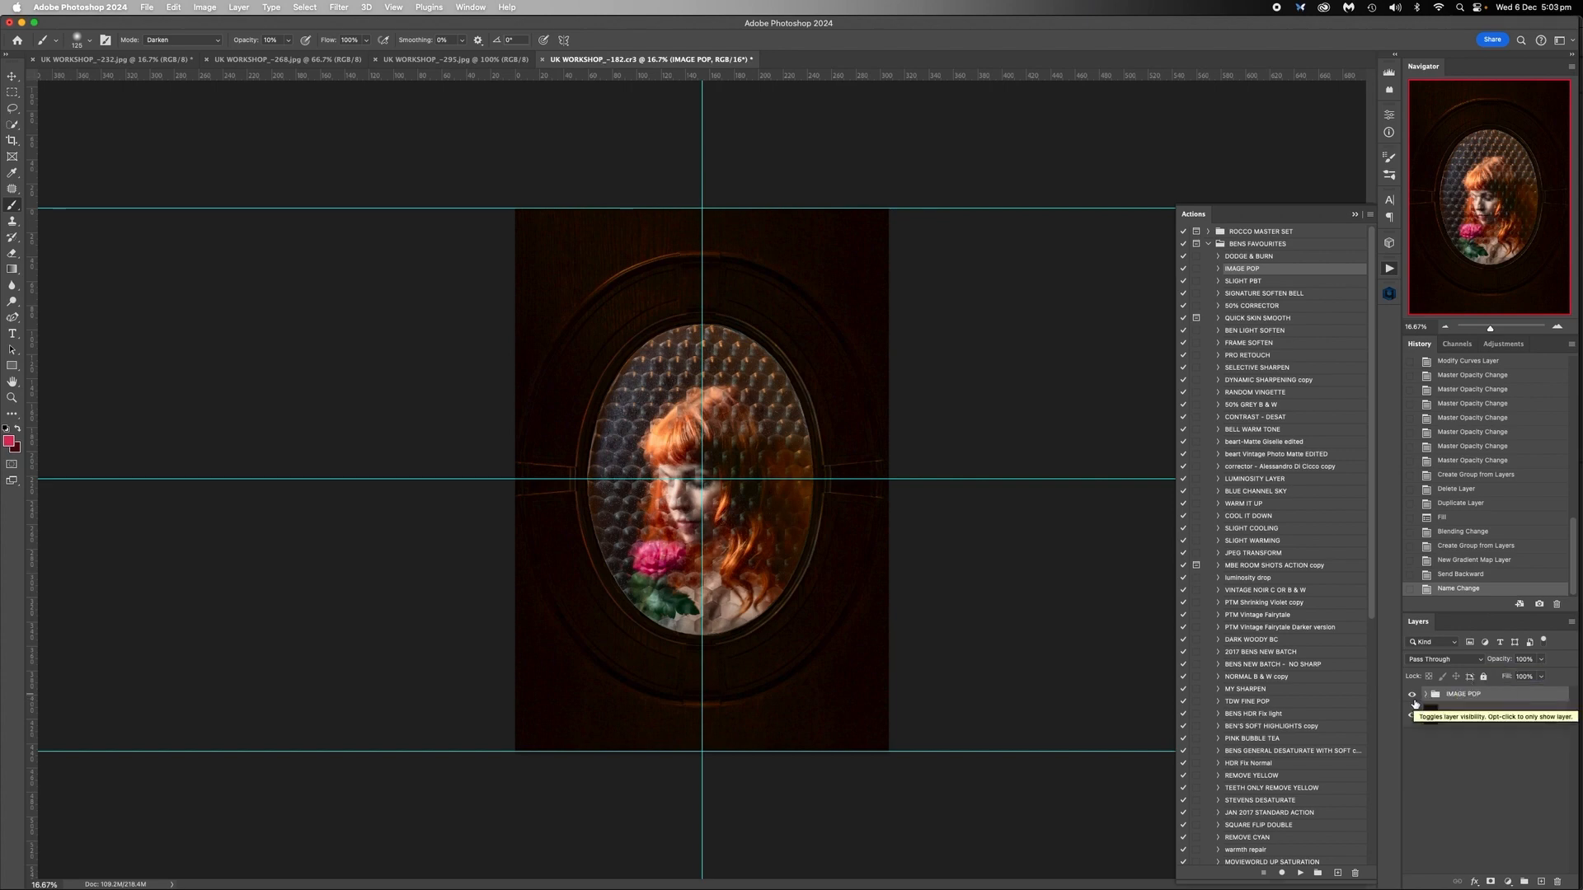
pyautogui.click(1413, 695)
pyautogui.click(1412, 695)
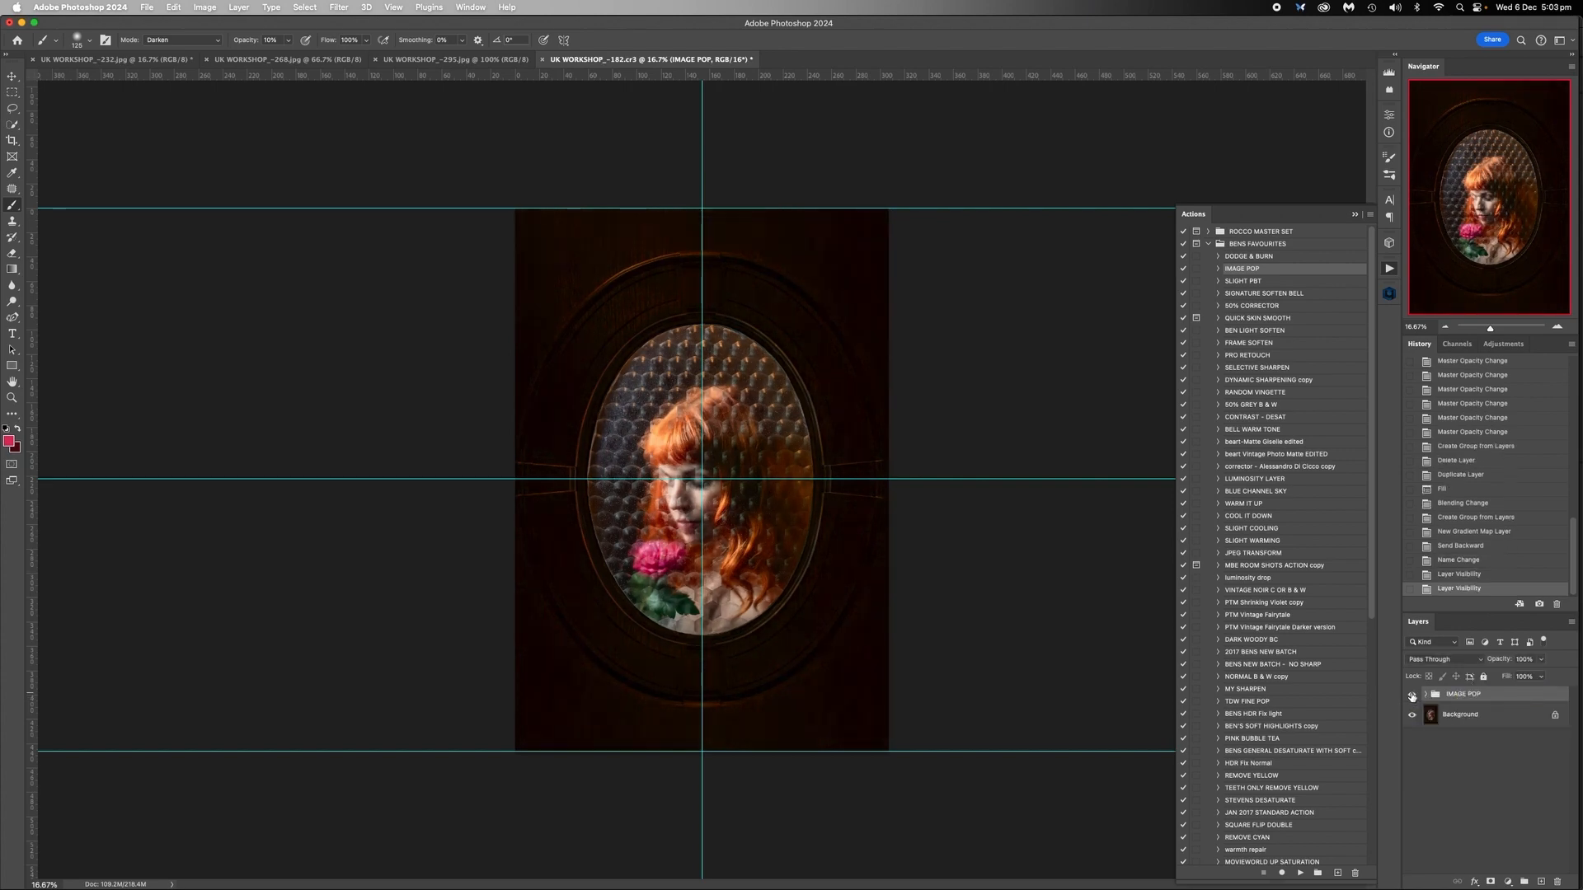
pyautogui.click(1413, 695)
pyautogui.click(1413, 695)
# Lower the IMAGE POP group's opacity to 37% and compare the image with its gradient map hidden and shown
pyautogui.click(1541, 659)
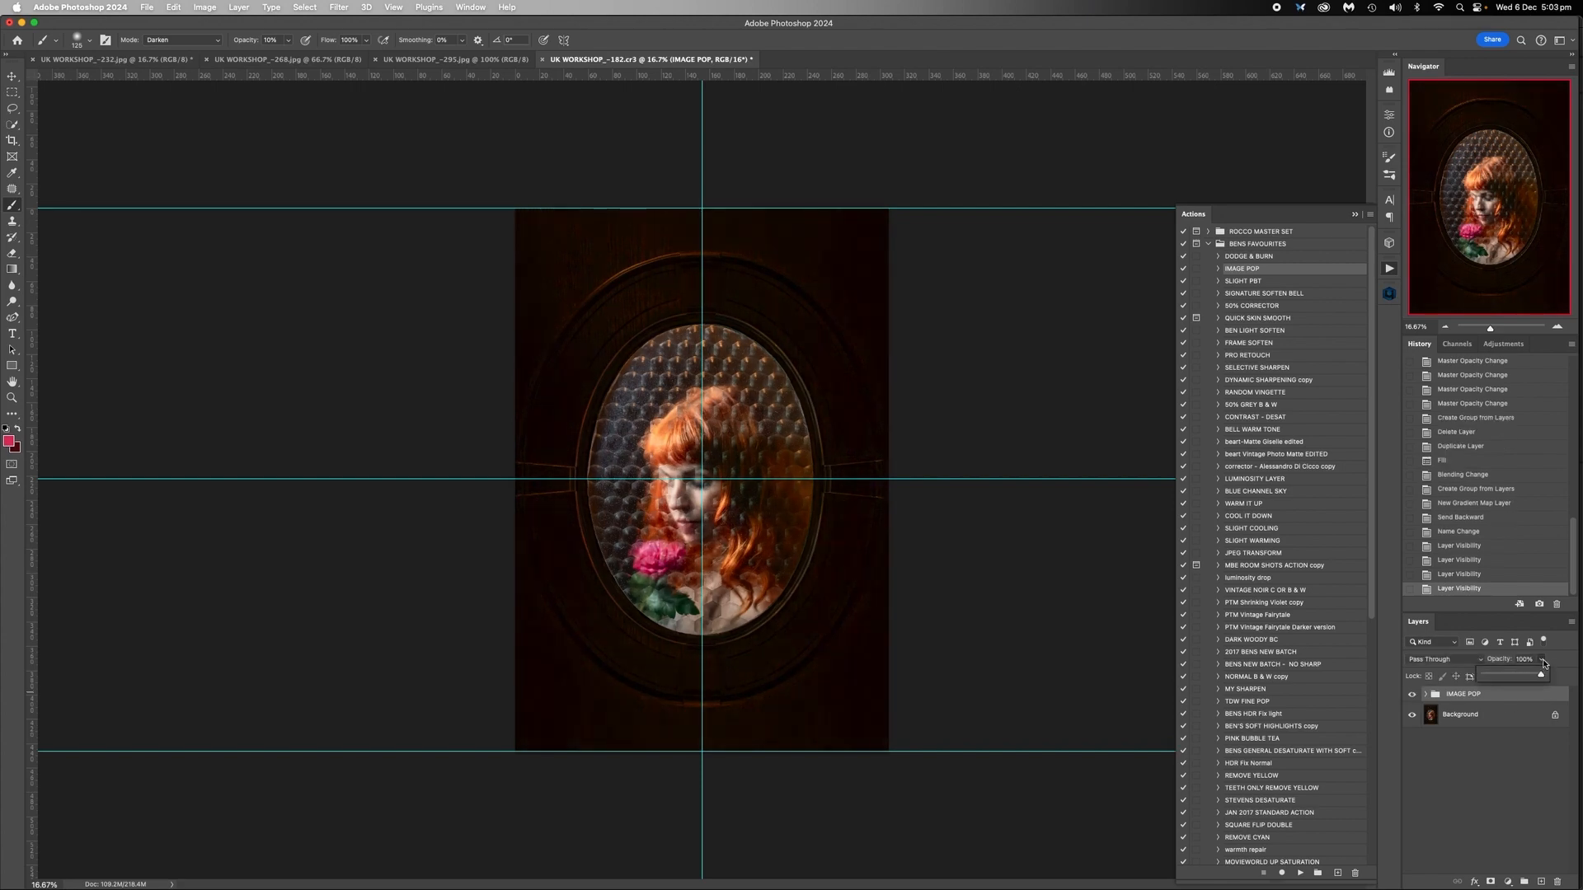
pyautogui.moveTo(1546, 675); pyautogui.dragTo(1507, 679)
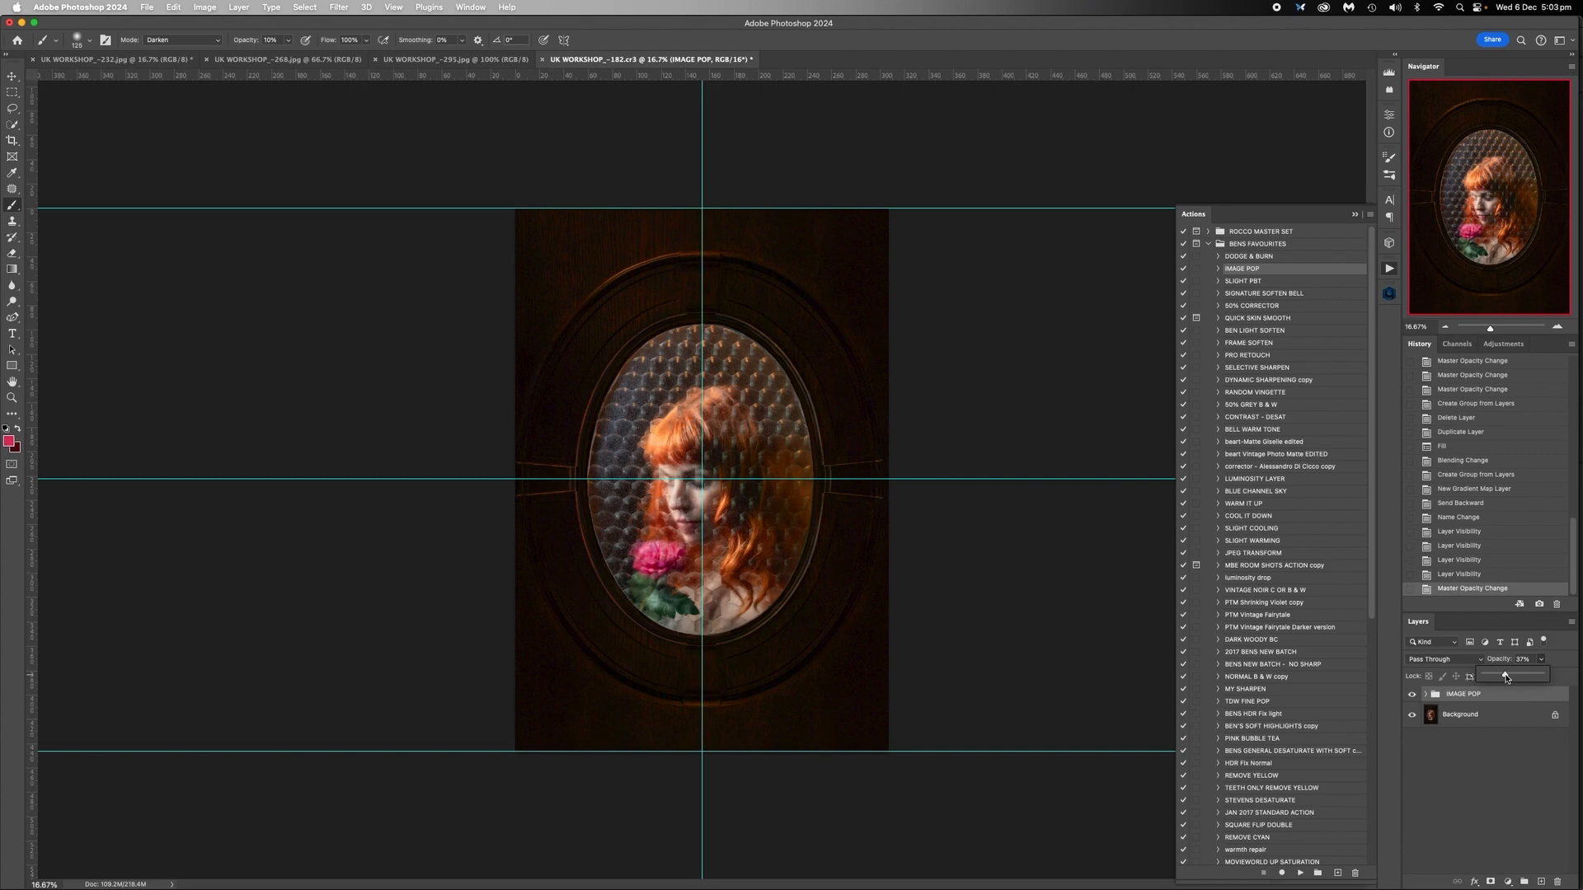
pyautogui.click(1425, 695)
pyautogui.click(1469, 741)
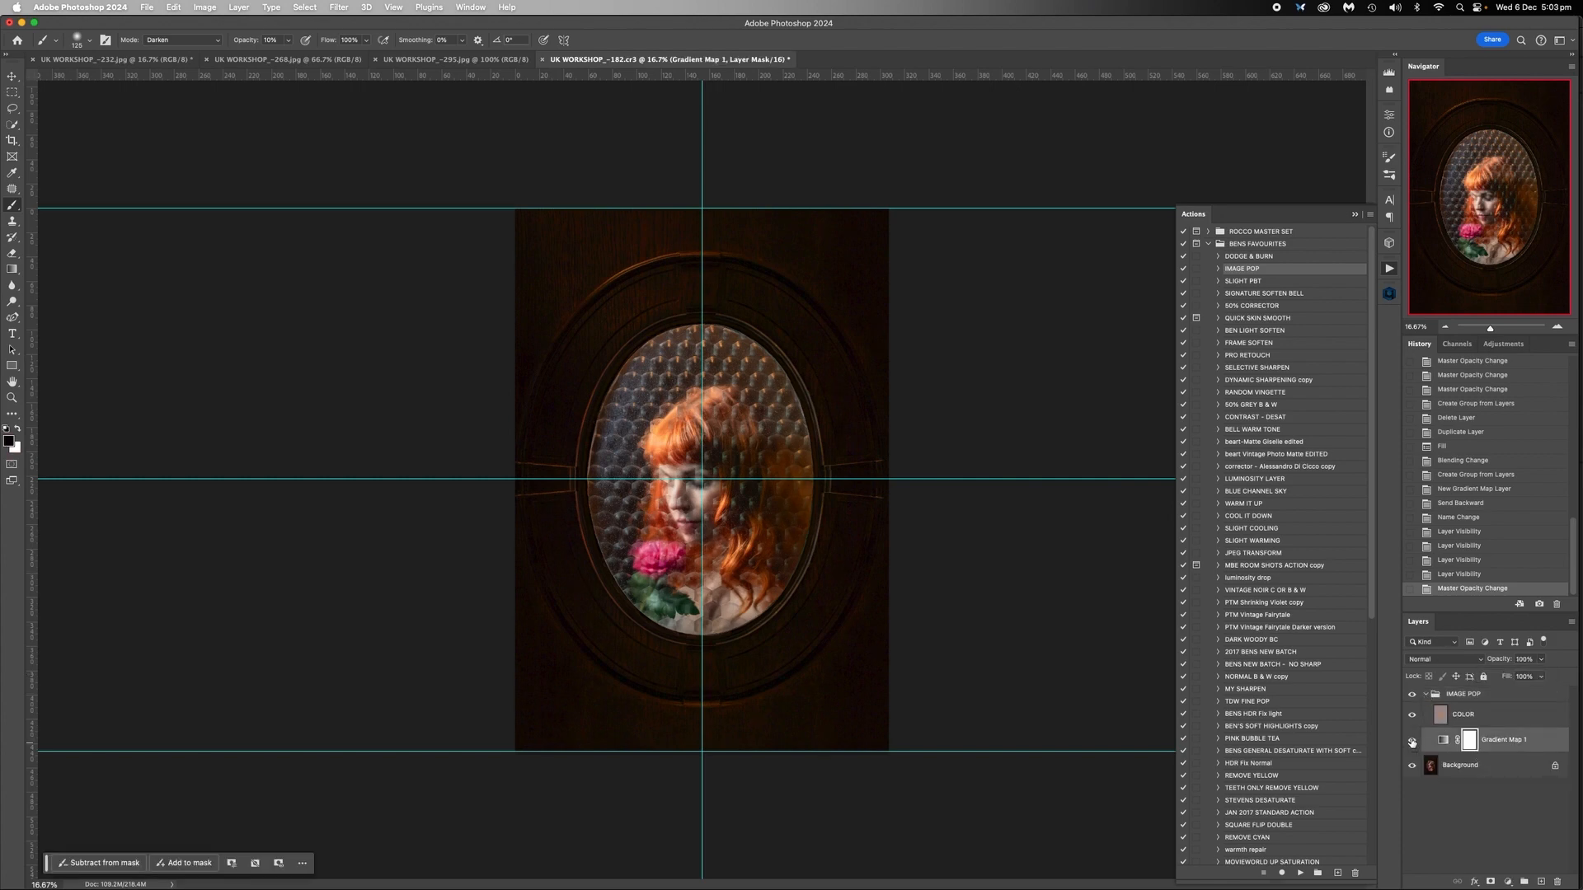
pyautogui.click(1411, 740)
pyautogui.click(1412, 741)
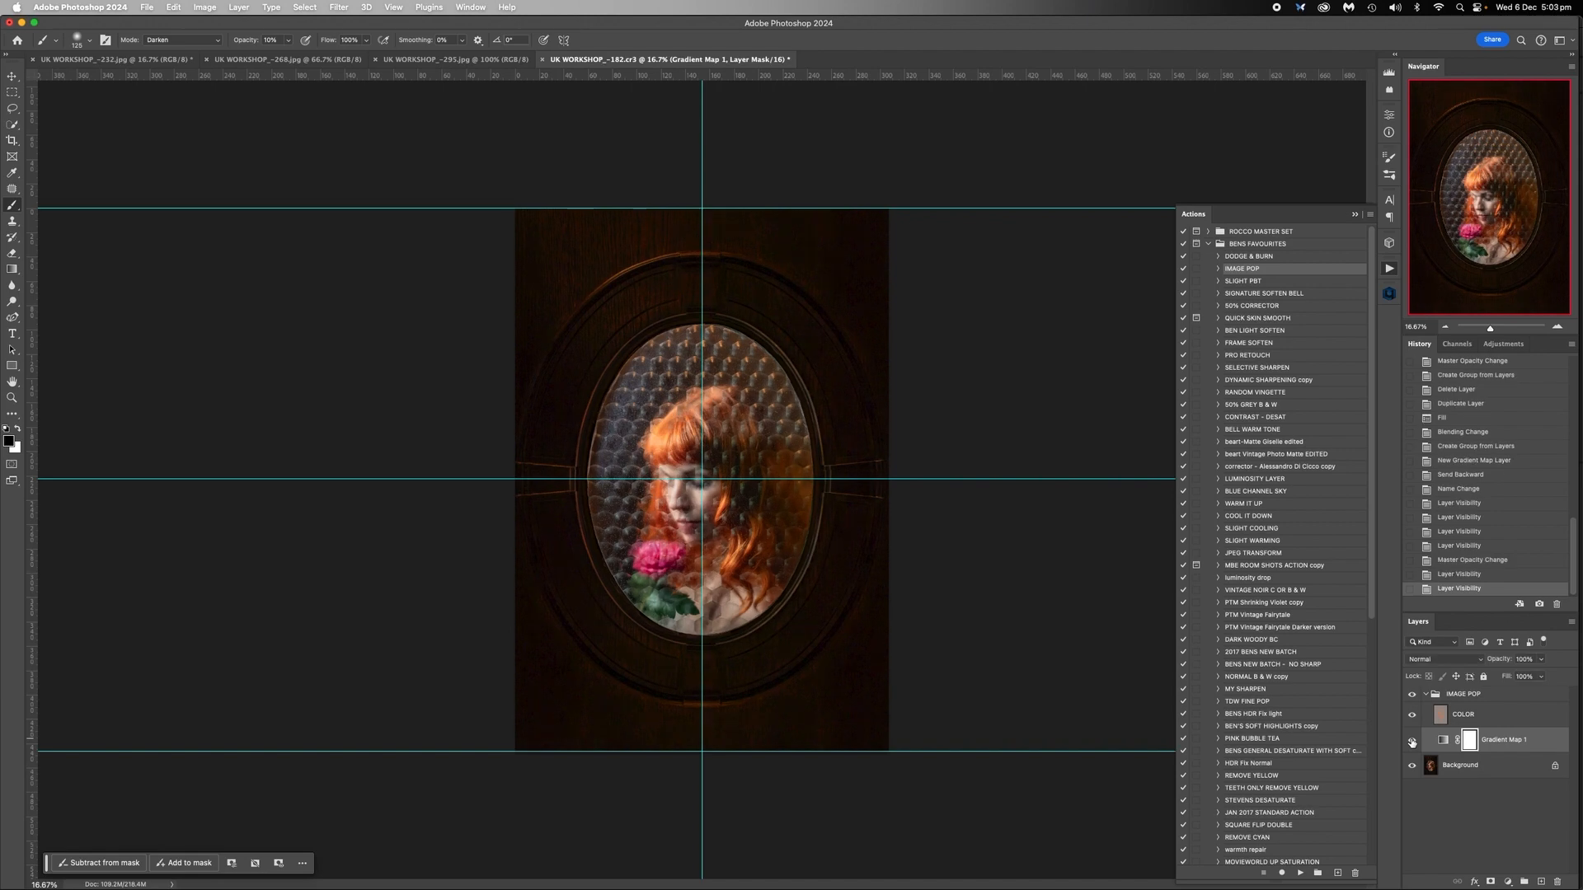
pyautogui.click(1426, 695)
# Add a layer mask to the IMAGE POP group and set the brush to Normal mode at 100% opacity
pyautogui.click(1480, 701)
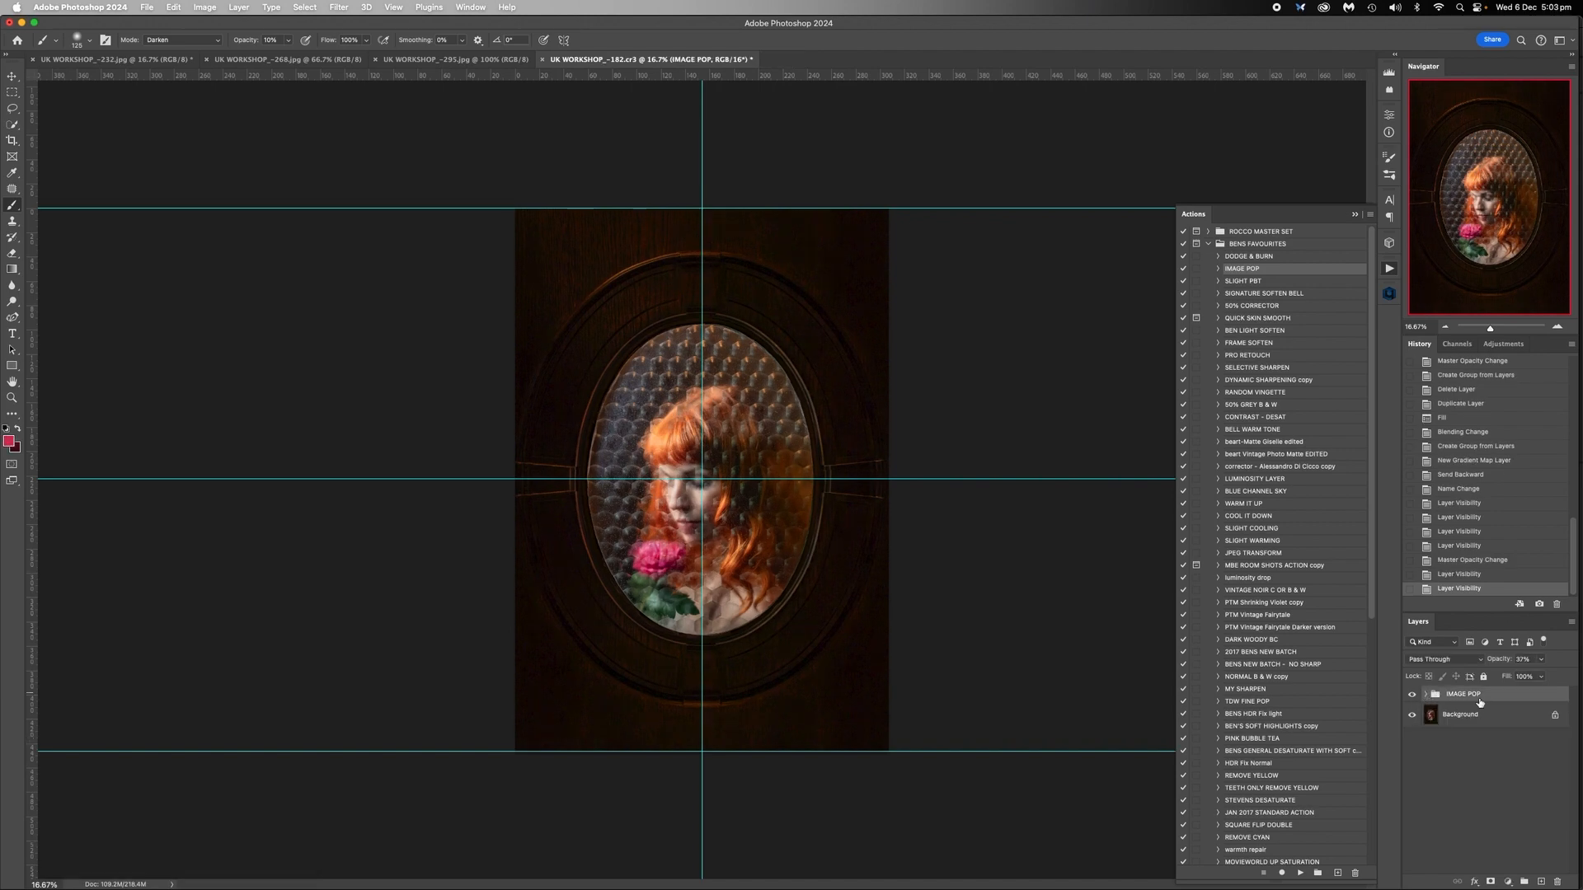
pyautogui.click(1491, 882)
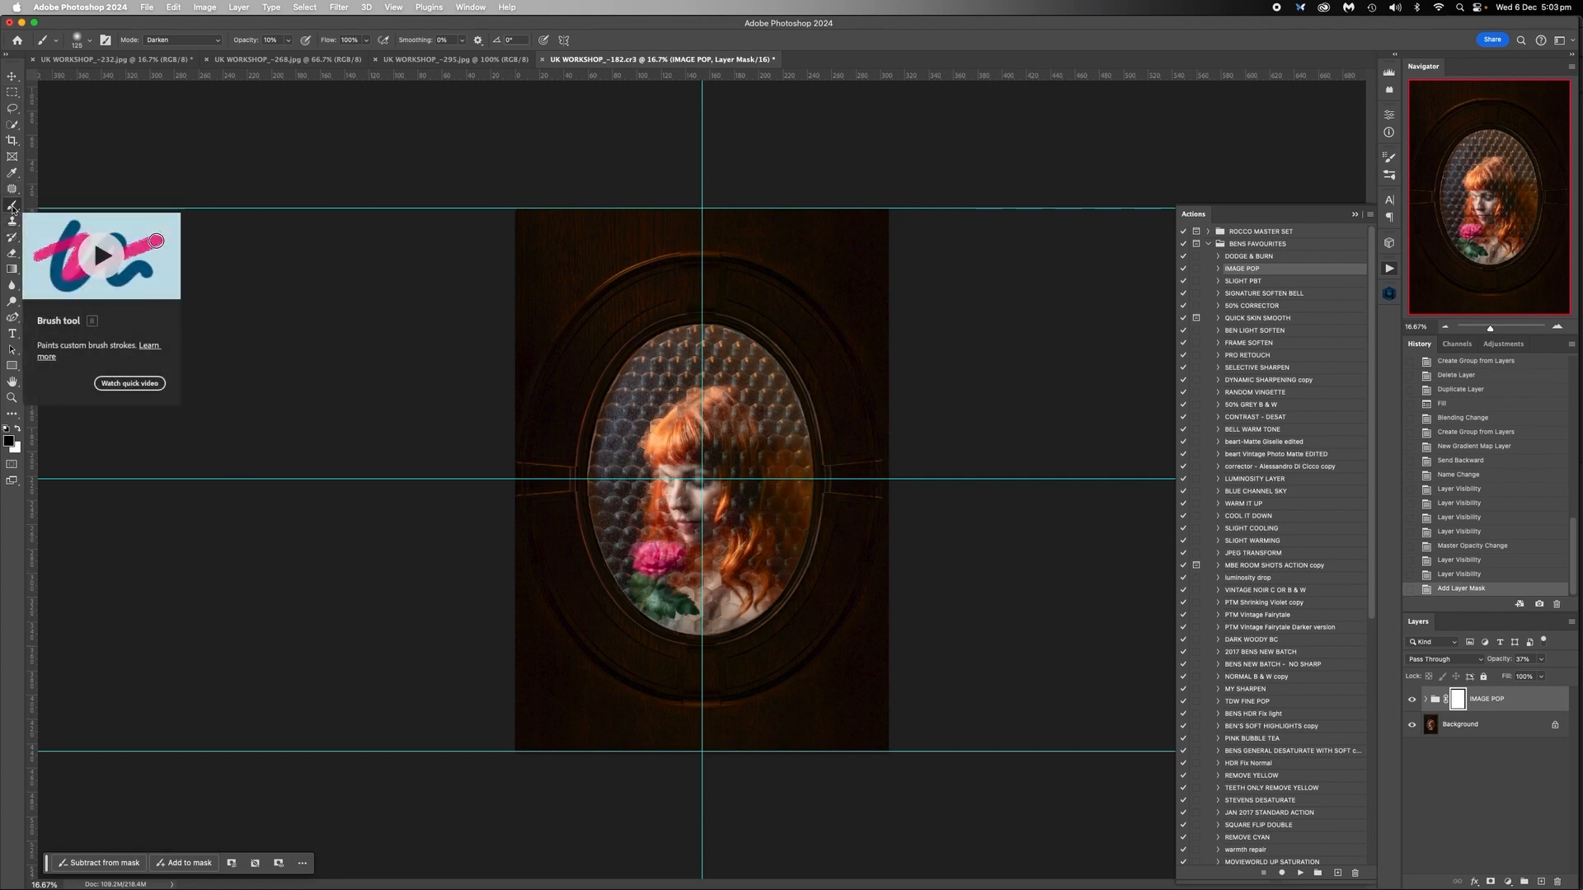
pyautogui.click(218, 42)
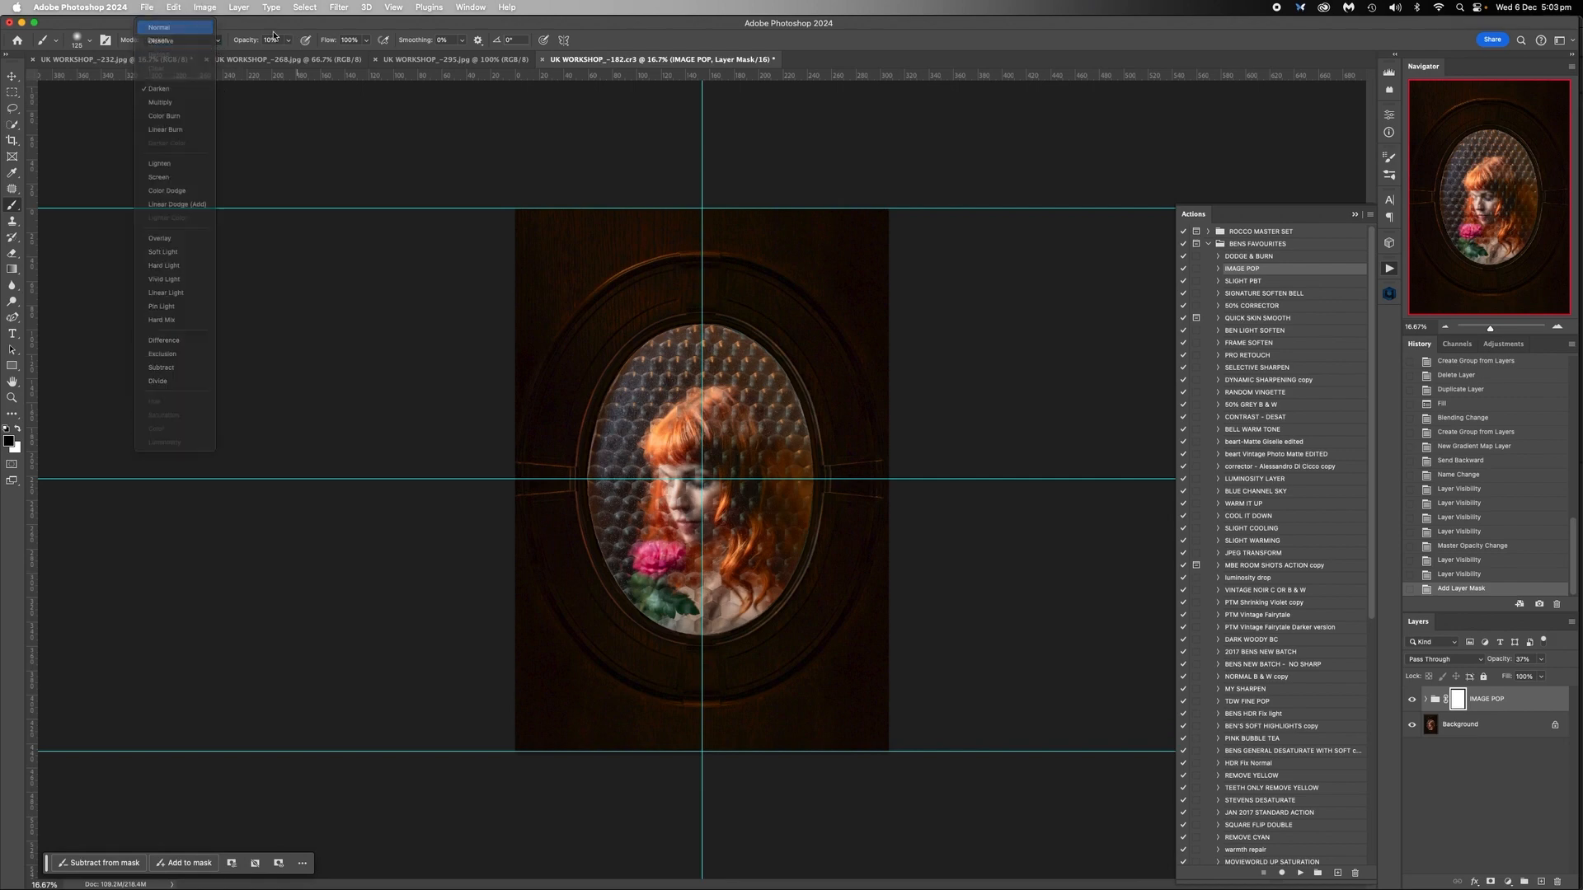
pyautogui.click(159, 28)
pyautogui.click(288, 39)
pyautogui.moveTo(290, 56); pyautogui.dragTo(396, 47)
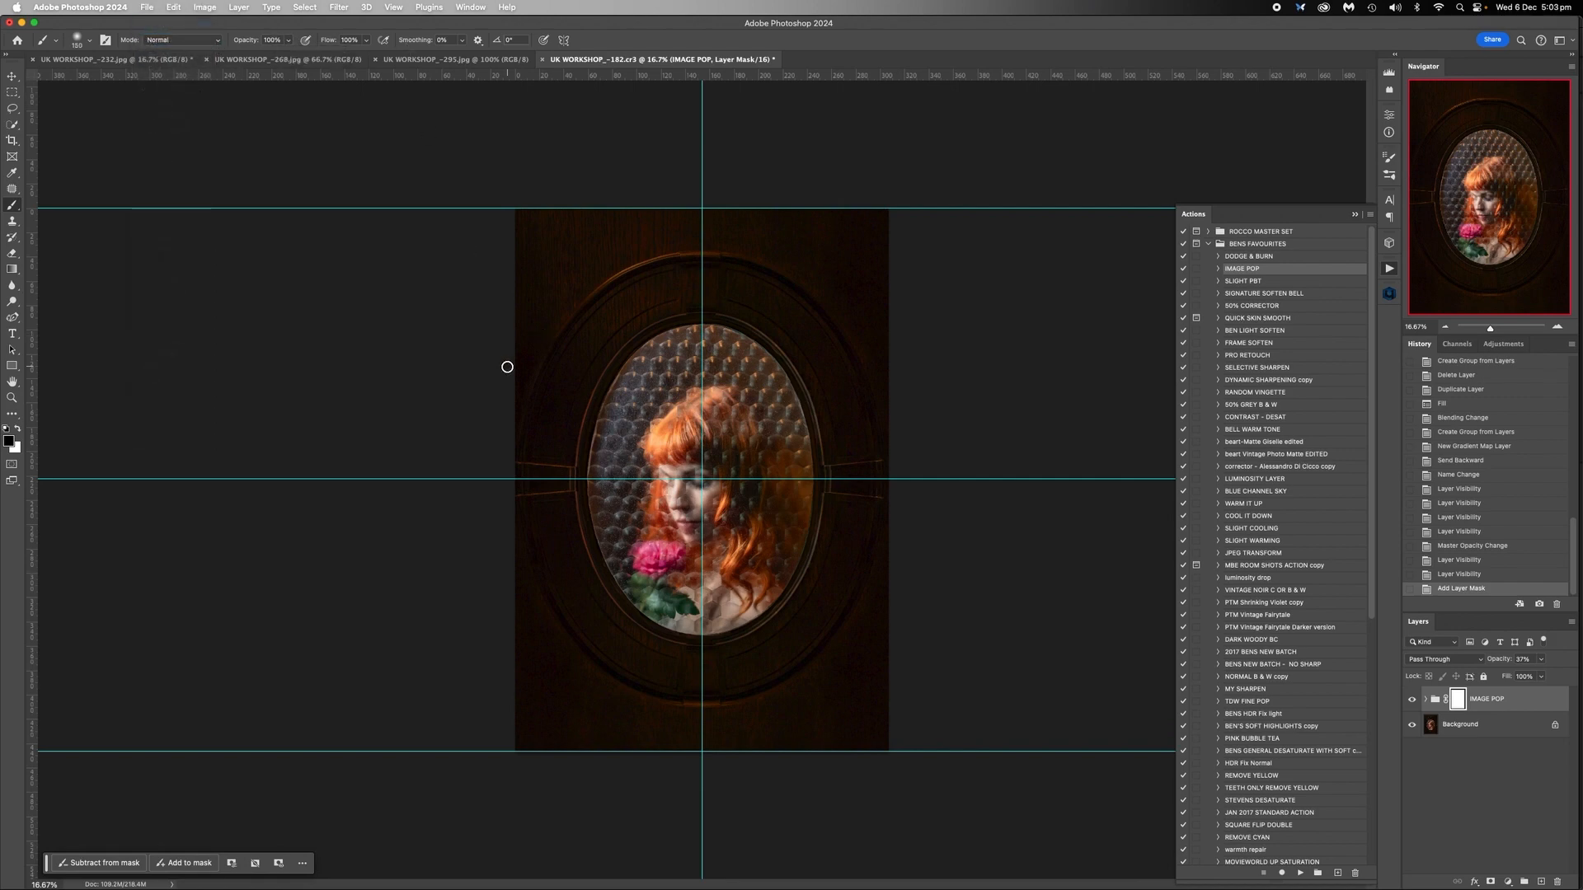
# Enlarge the brush to 1600, reduce it to 1400, and mask the IMAGE POP effect off the wood above the oval
pyautogui.press(']')
pyautogui.press(']')
pyautogui.press(']')
pyautogui.press(']')
pyautogui.press(']')
pyautogui.press(']')
pyautogui.press(']')
pyautogui.press(']')
pyautogui.press(']')
pyautogui.press(']')
pyautogui.press(']')
pyautogui.press(']')
pyautogui.press(']')
pyautogui.press(']')
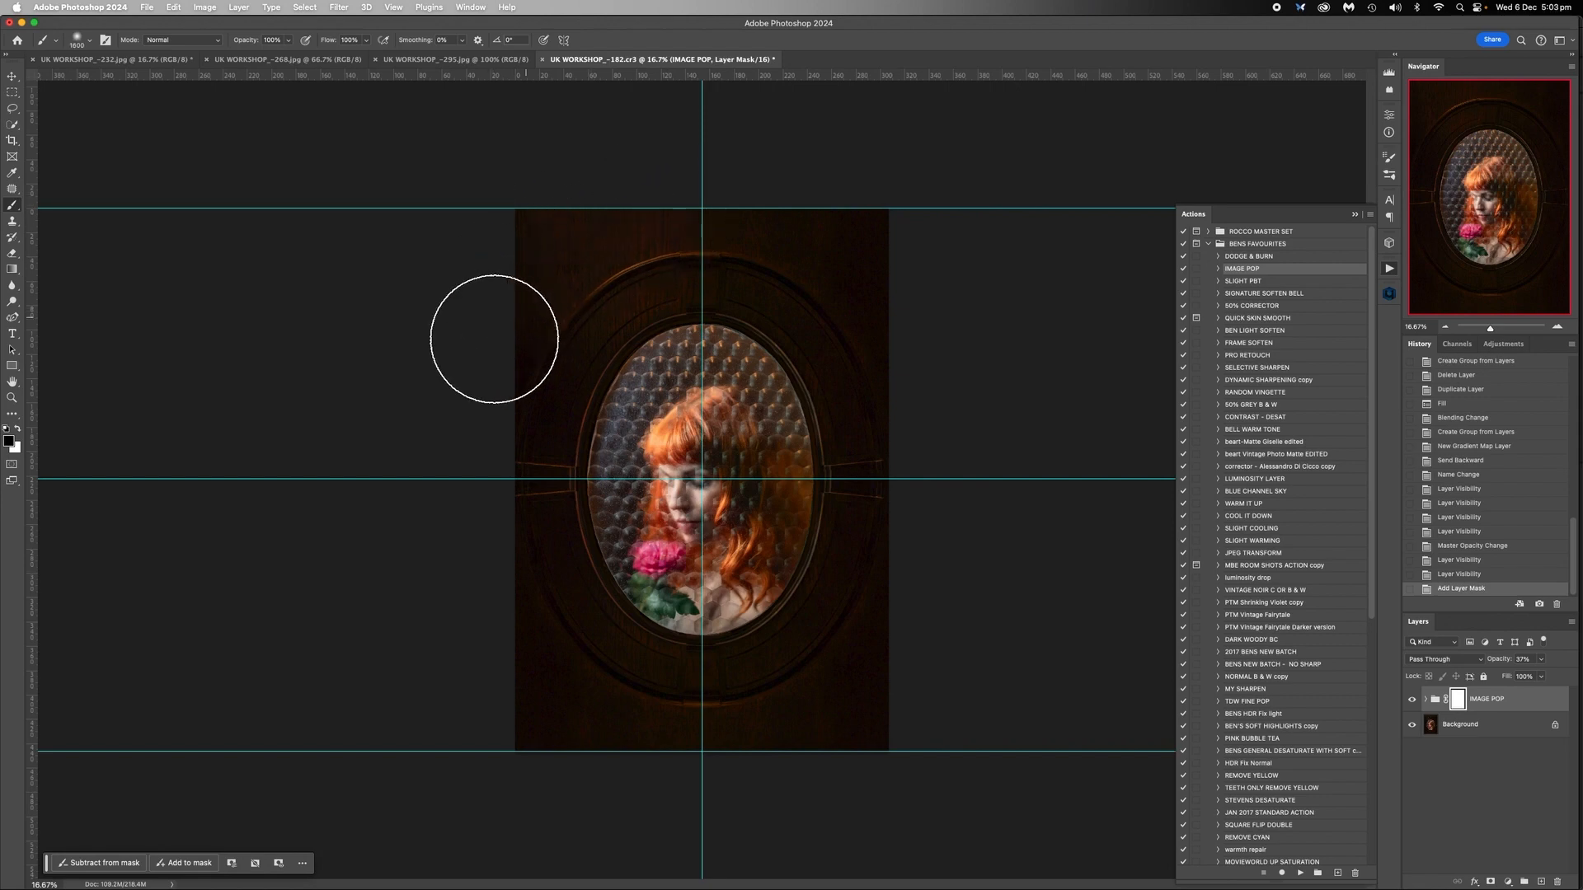
pyautogui.click(661, 237)
pyautogui.press('[')
pyautogui.press('[')
pyautogui.click(796, 257)
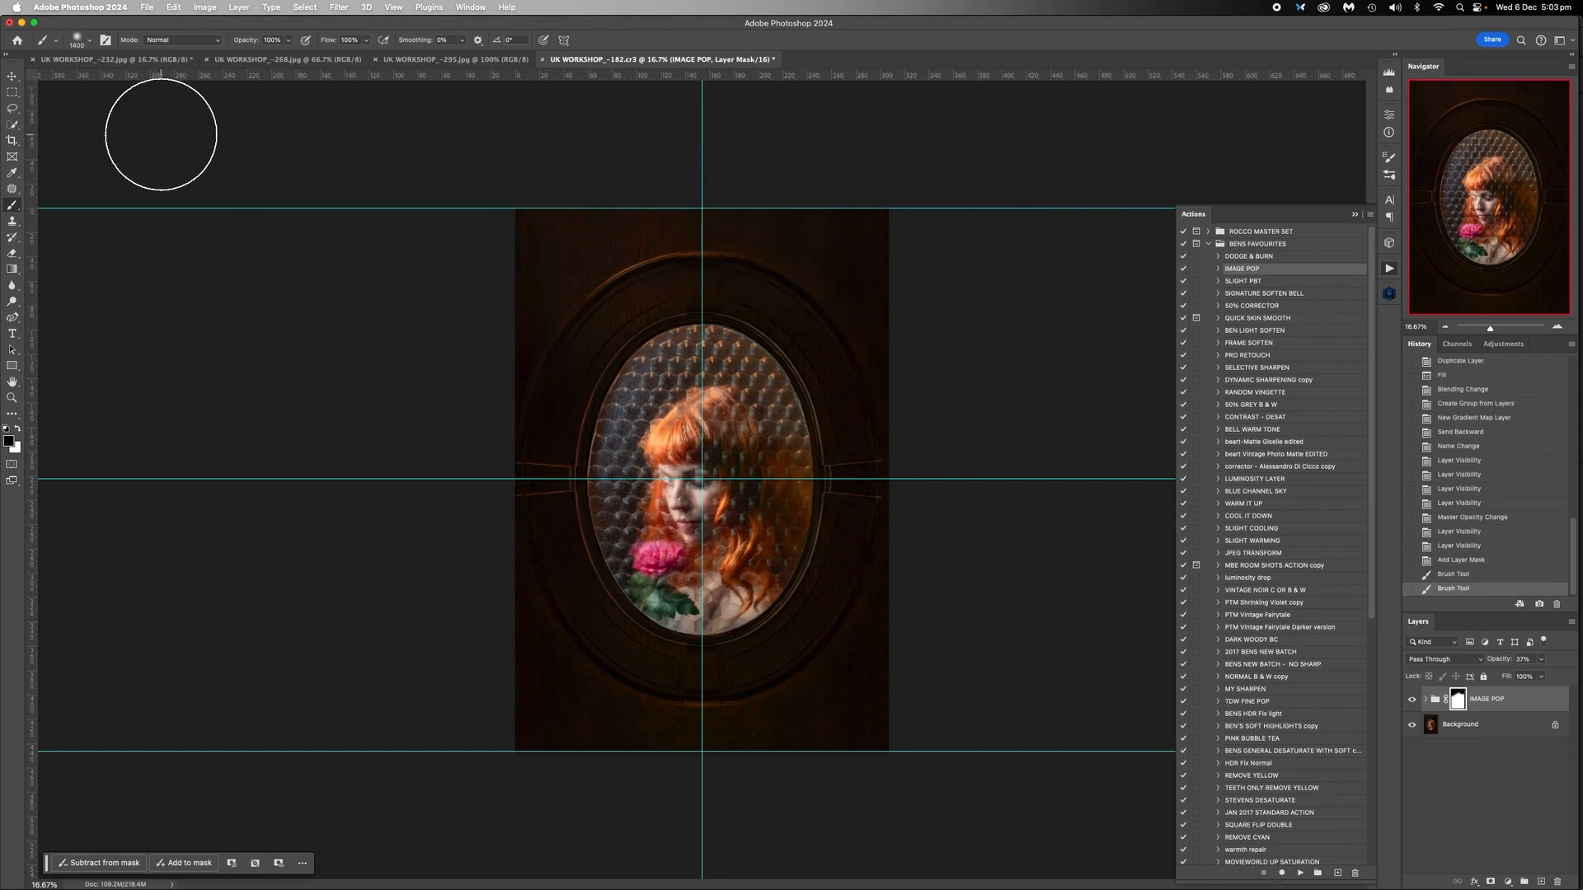
# Reduce the brush to 1000 and mask the effect off the wood around the sides and upper part of the frame
pyautogui.press('[')
pyautogui.press('[')
pyautogui.press('[')
pyautogui.press('[')
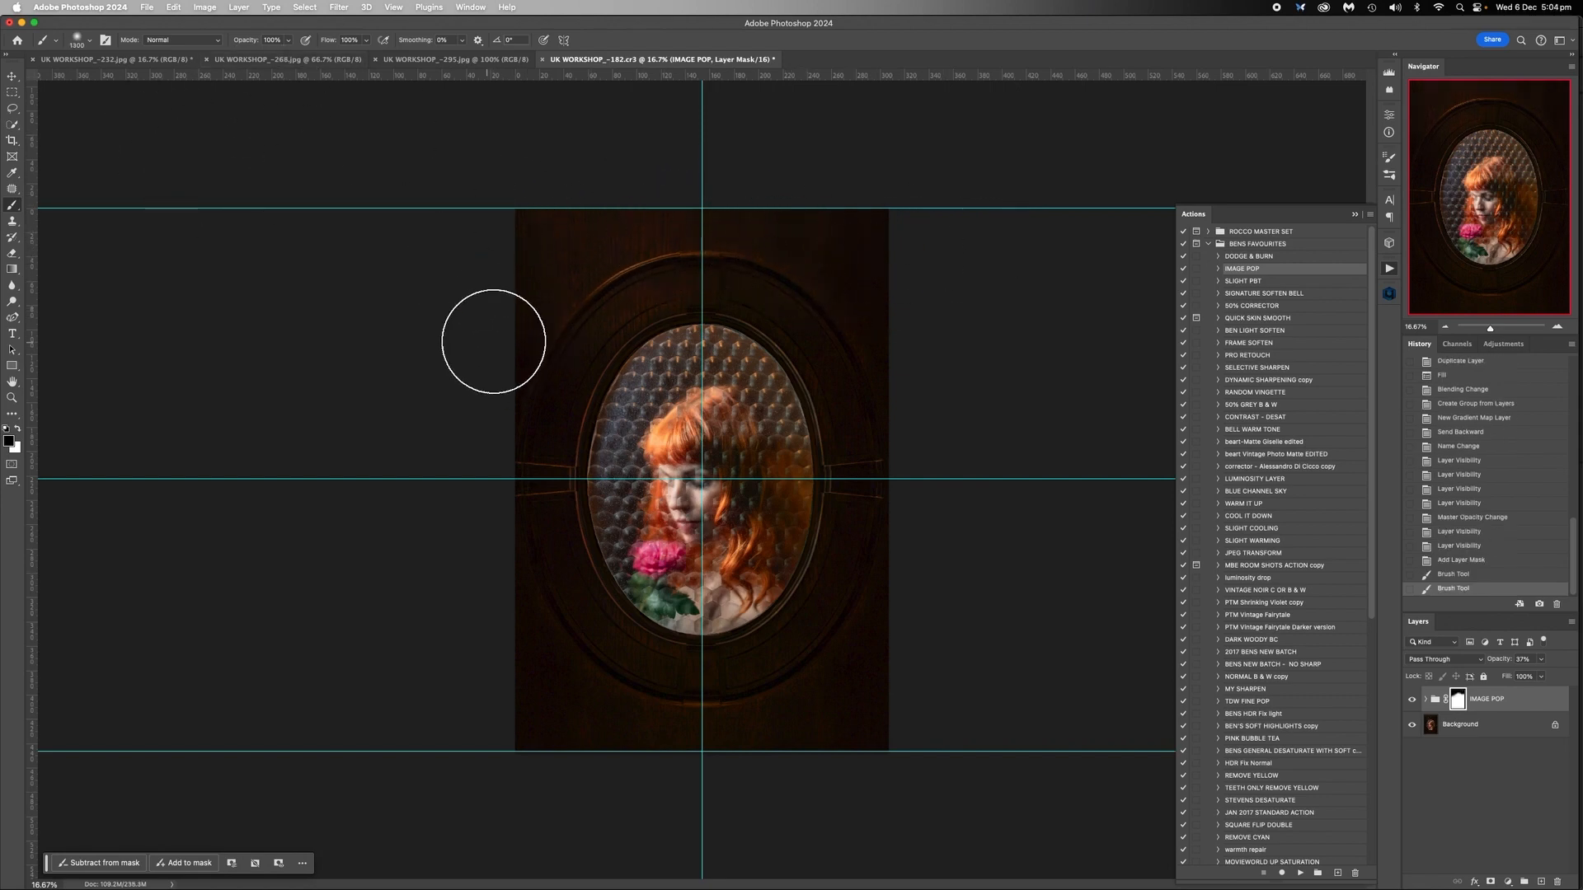
pyautogui.click(527, 455)
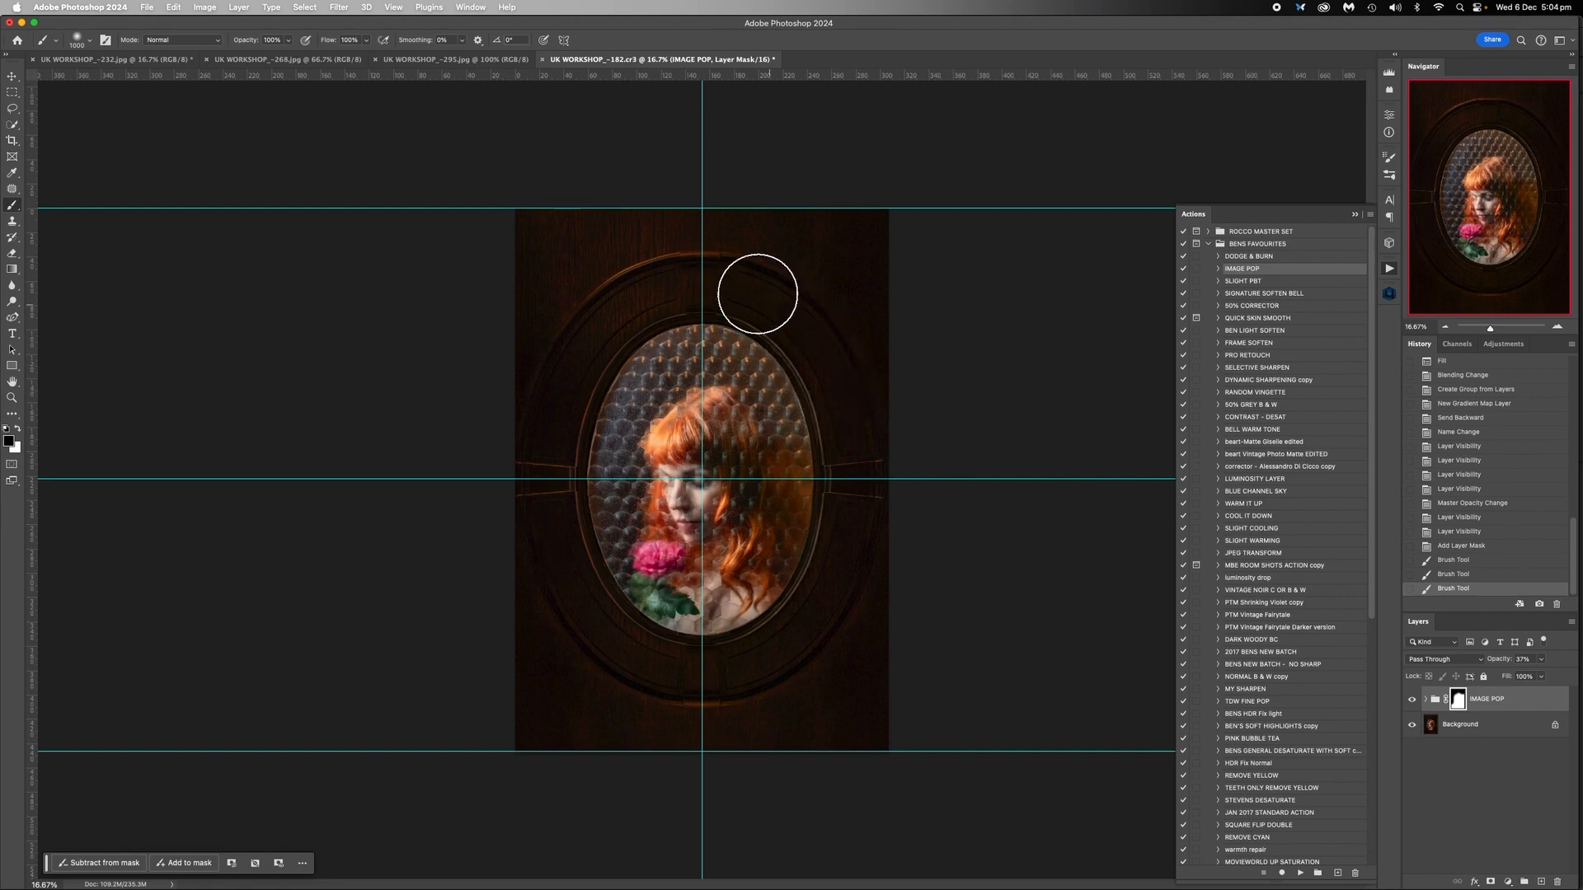
pyautogui.moveTo(582, 242); pyautogui.dragTo(656, 272)
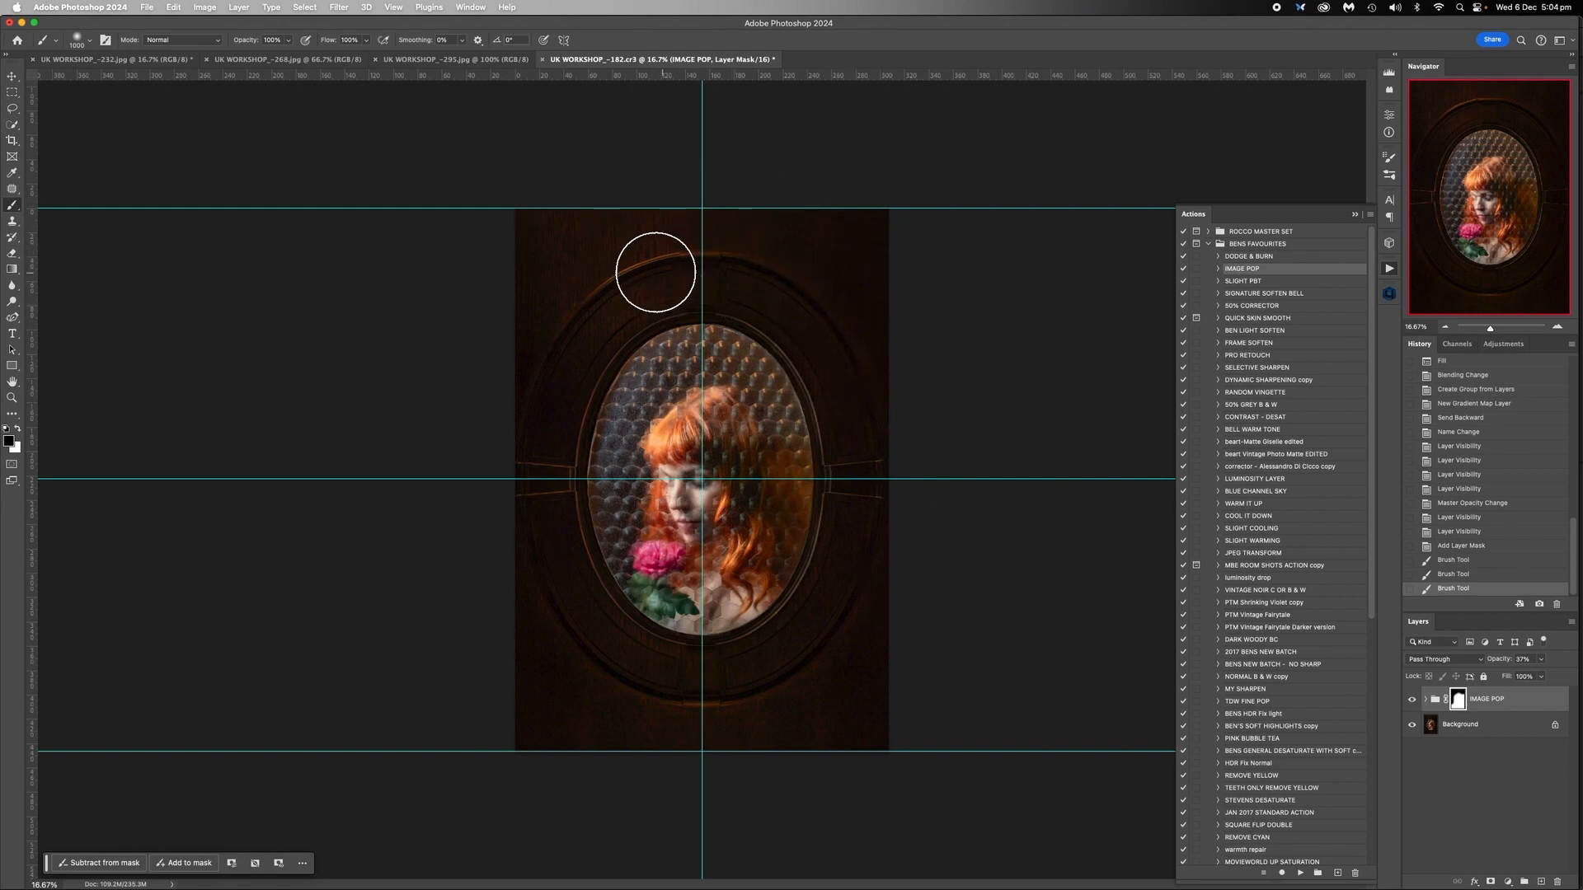
# Reduce the brush to 175, mask the effect off the inner rim above the oval, and enlarge the brush to 300
pyautogui.press('[')
pyautogui.press('[')
pyautogui.press('[')
pyautogui.press('[')
pyautogui.press('[')
pyautogui.press('[')
pyautogui.press('[')
pyautogui.press('[')
pyautogui.press('[')
pyautogui.press('[')
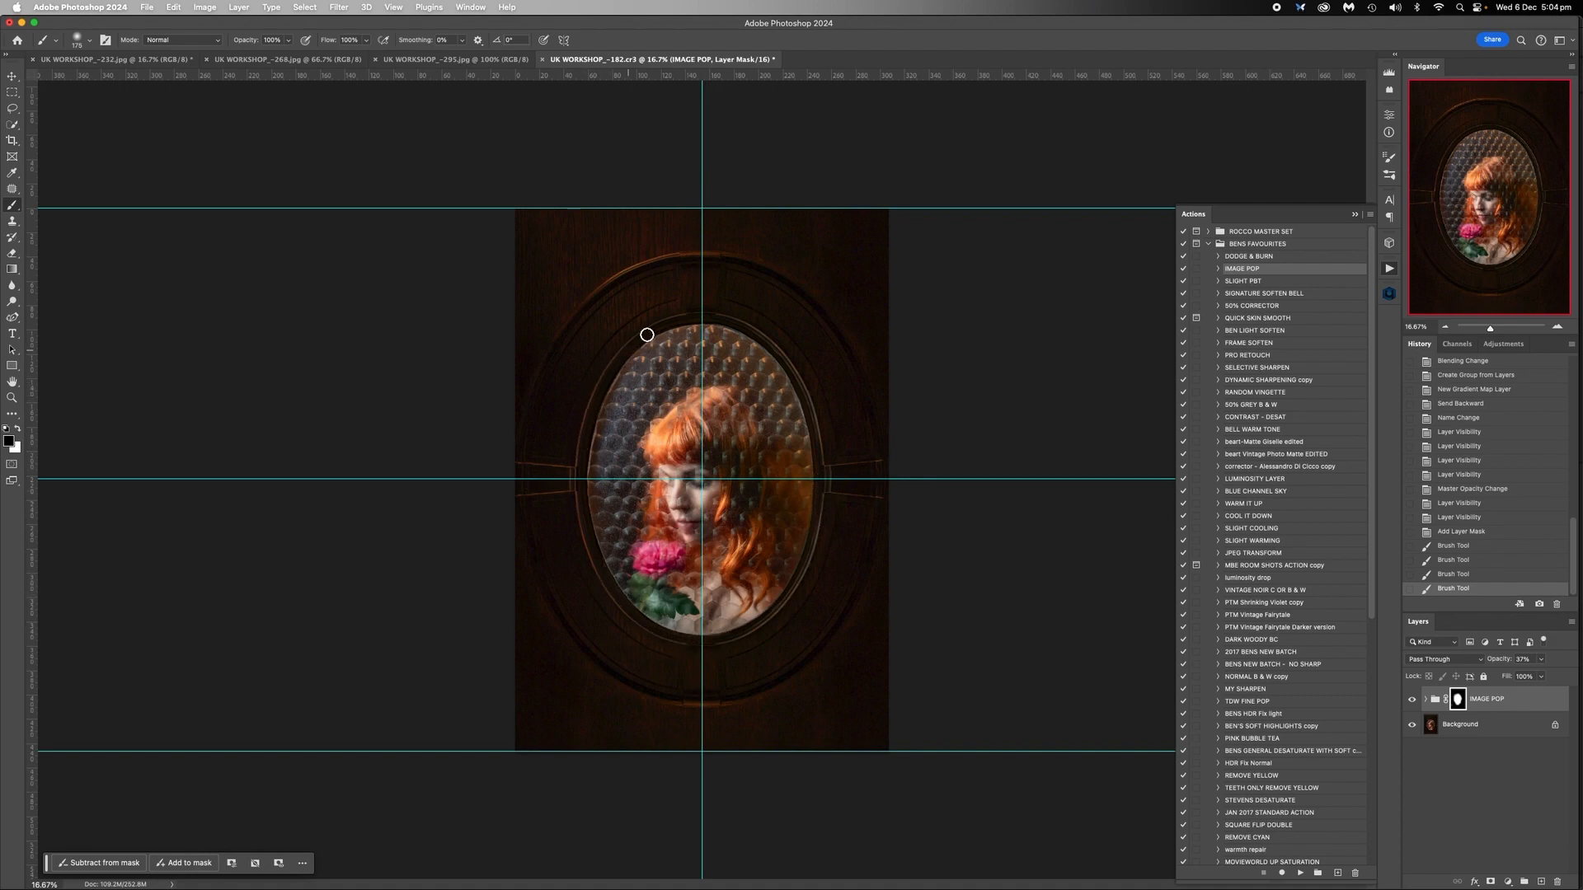
pyautogui.click(706, 306)
pyautogui.press(']')
pyautogui.press(']')
pyautogui.press(']')
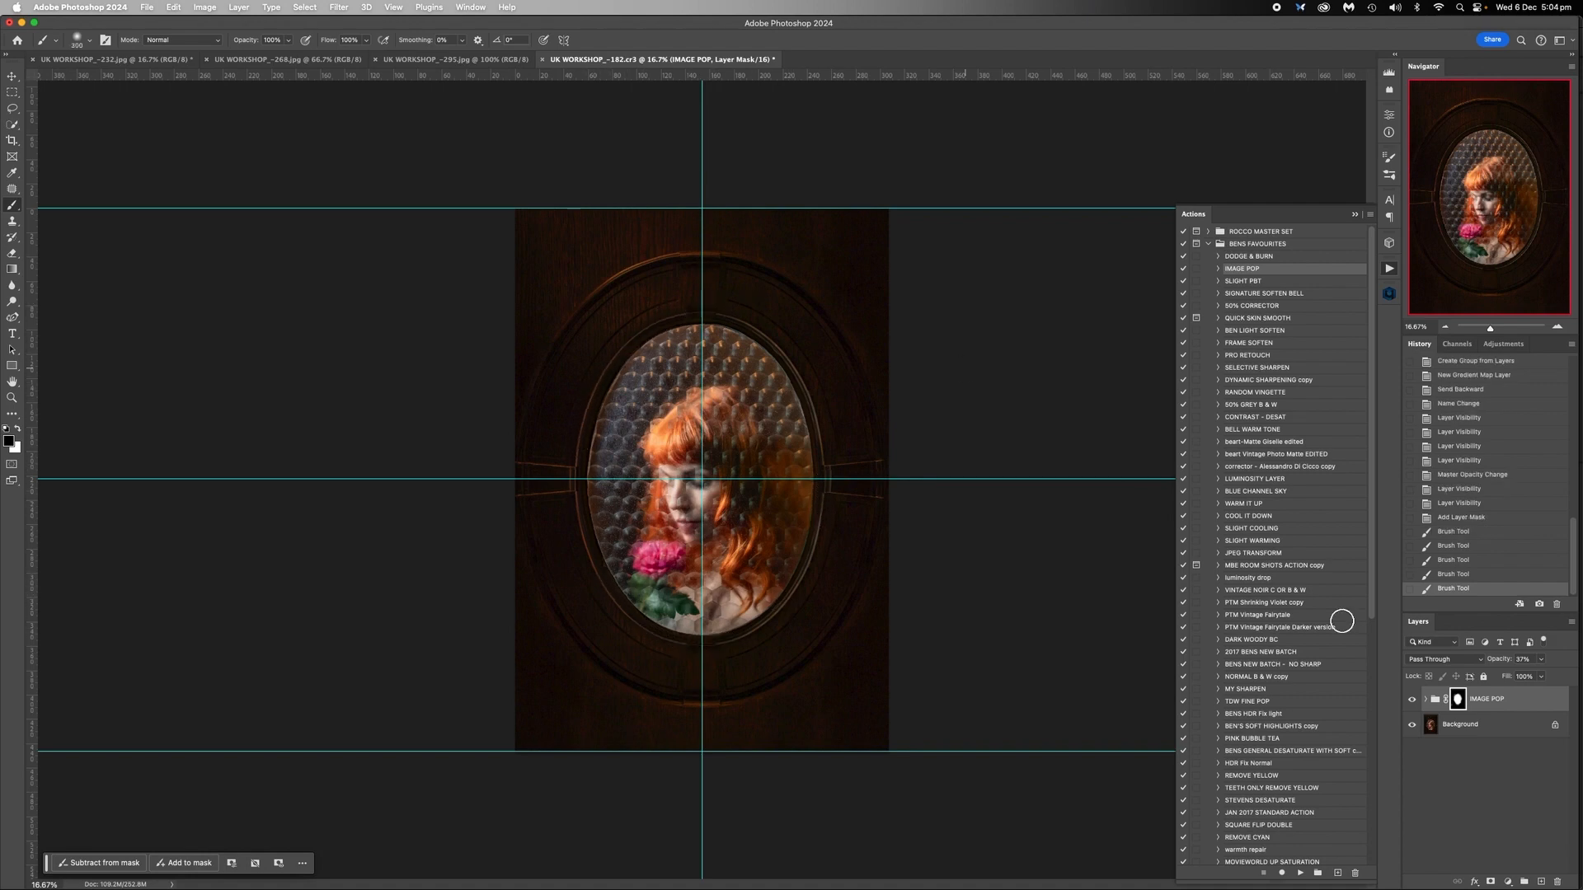
# Hide the Background layer to check the IMAGE POP group's masked area, and show it again
pyautogui.click(1413, 725)
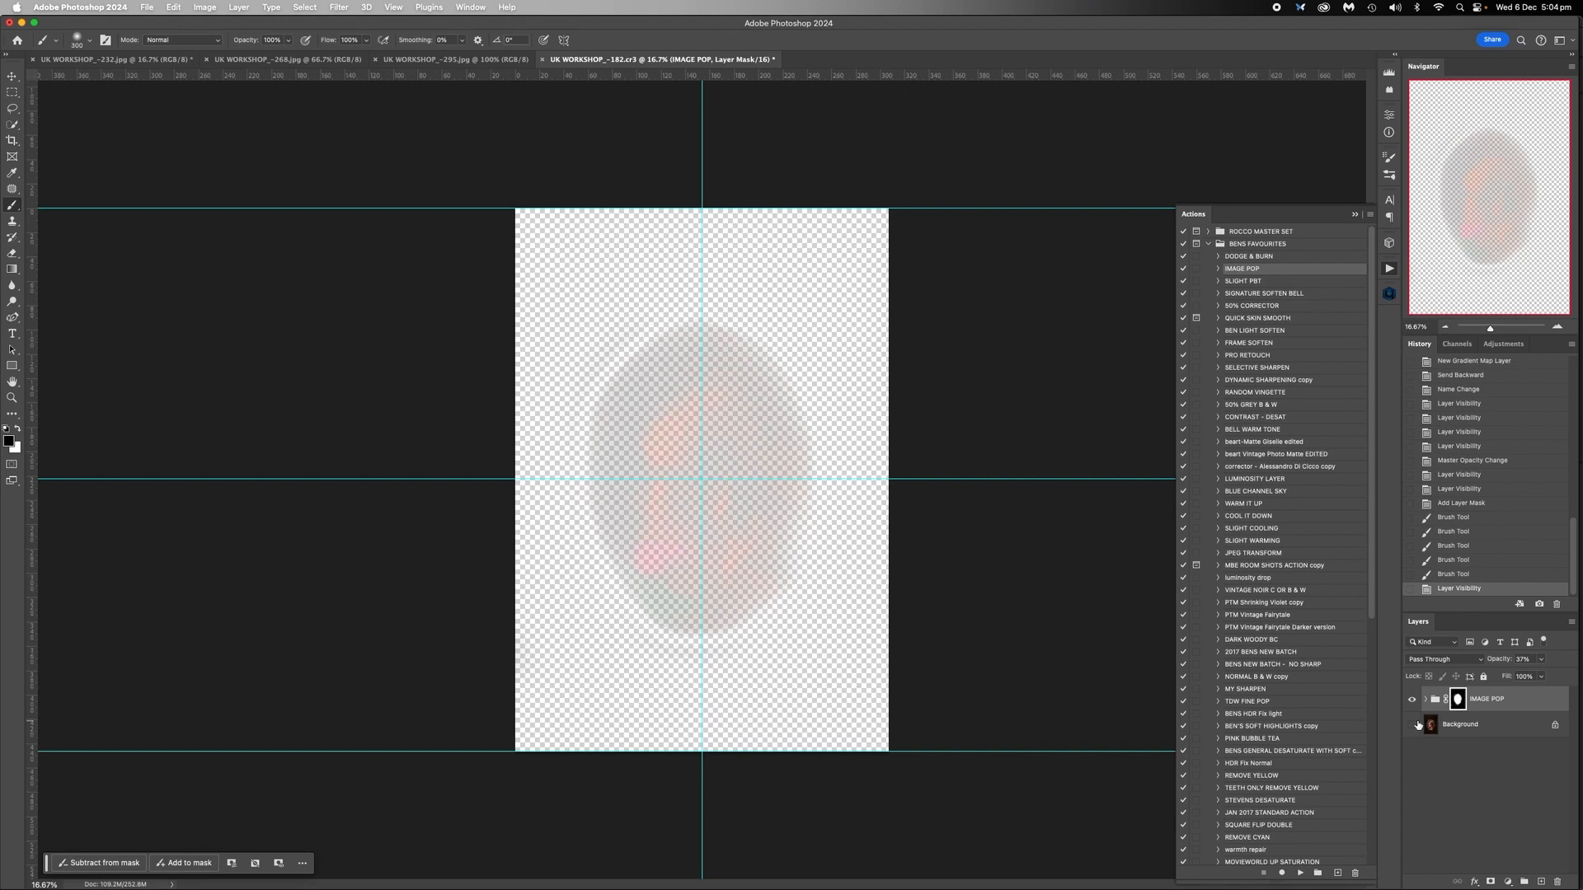
pyautogui.click(1424, 699)
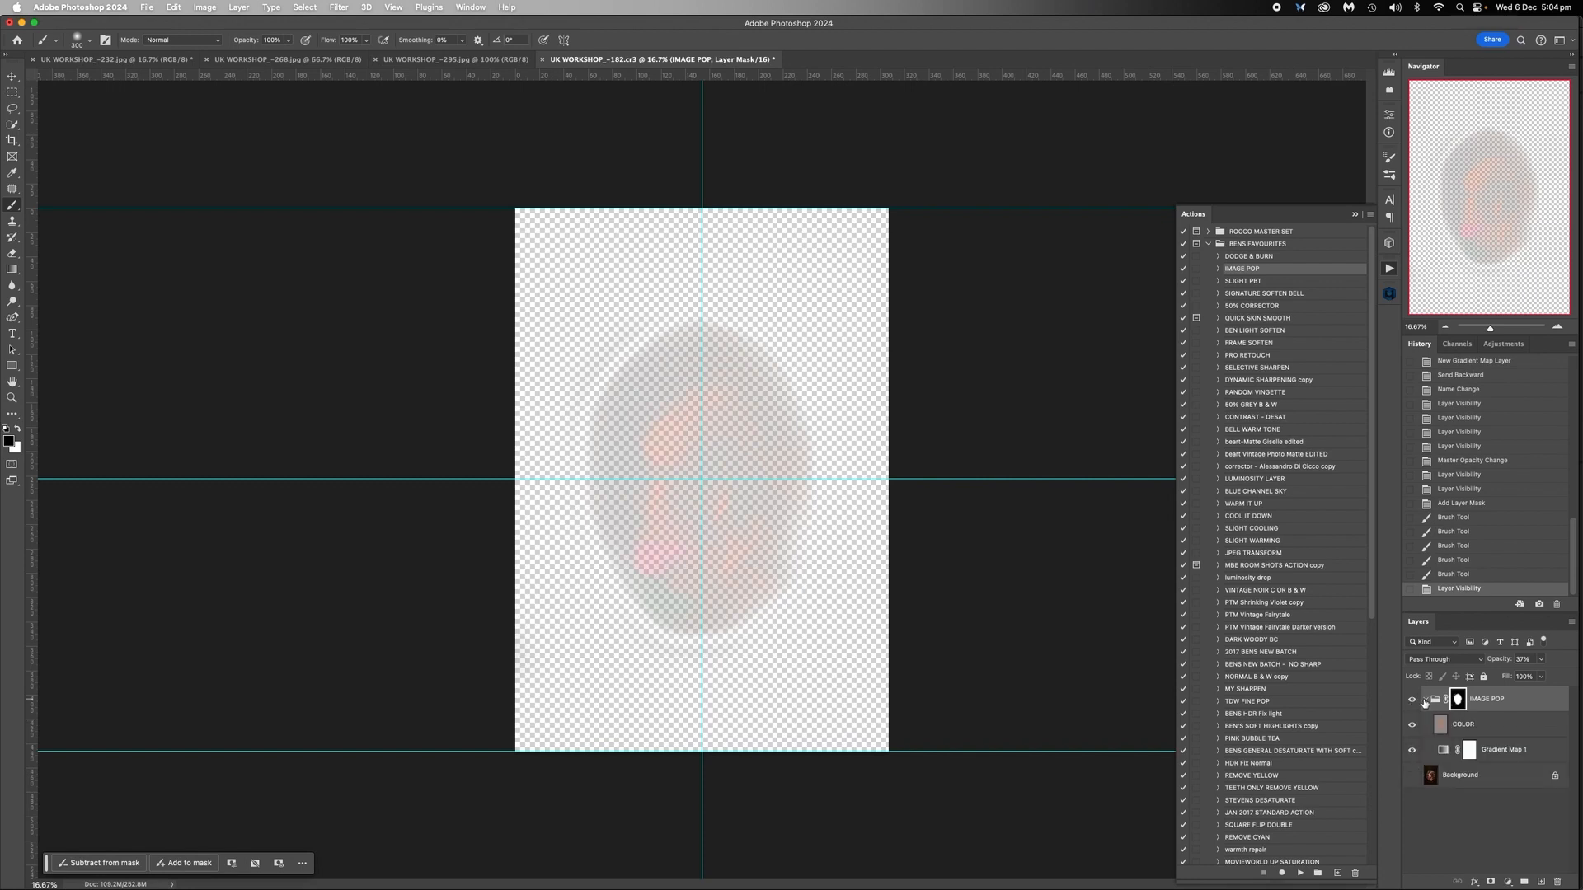
pyautogui.click(1425, 700)
pyautogui.click(1412, 725)
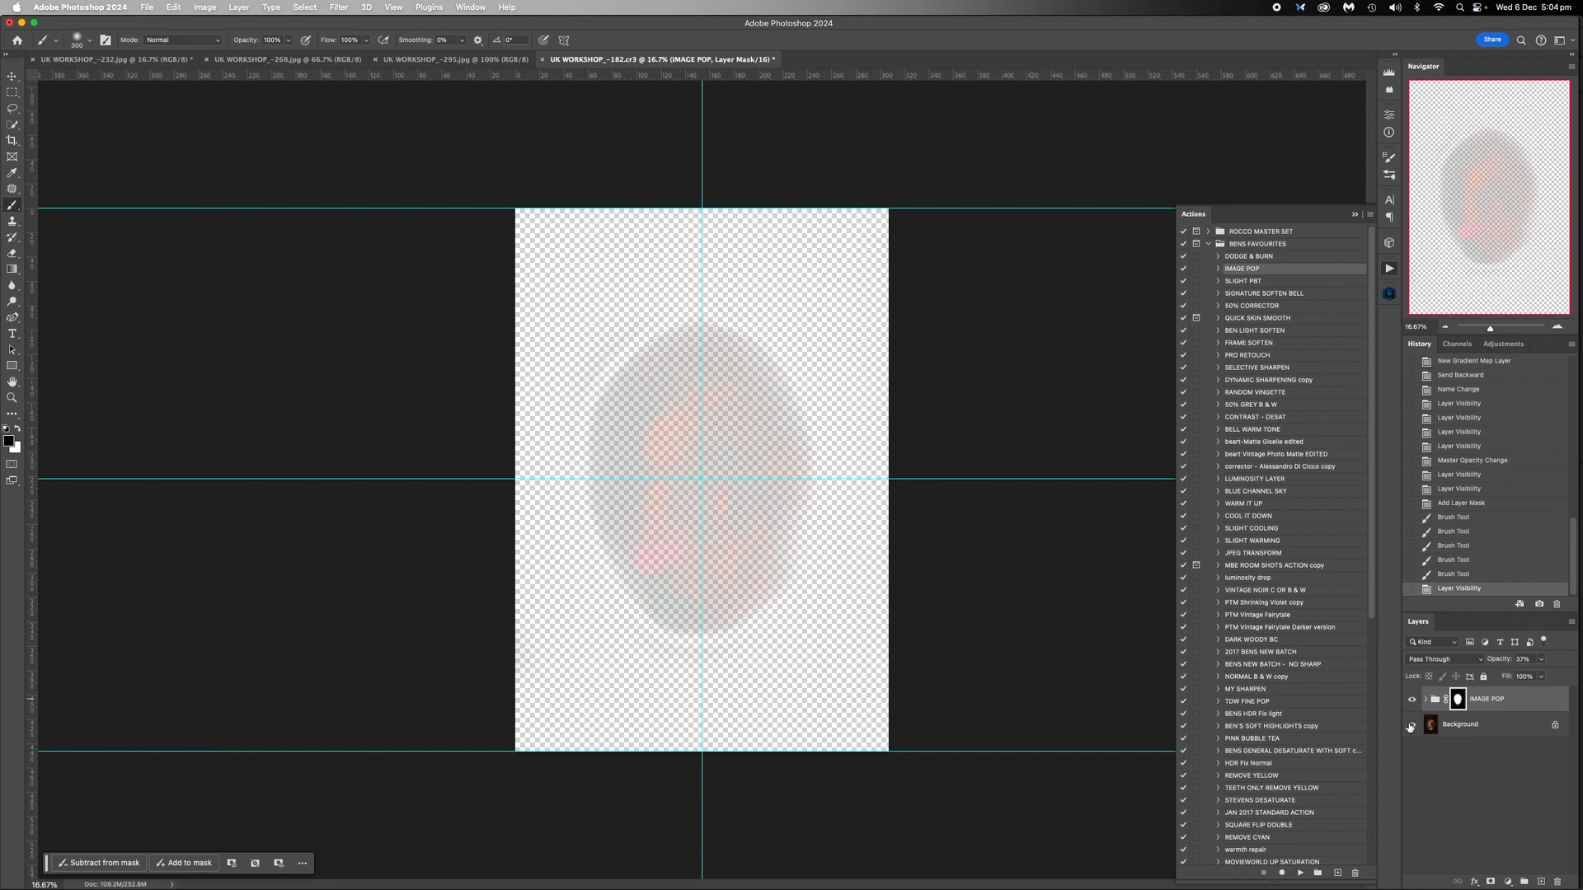
# Set the IMAGE POP group's opacity to 100% and hide the Background layer
pyautogui.click(1511, 700)
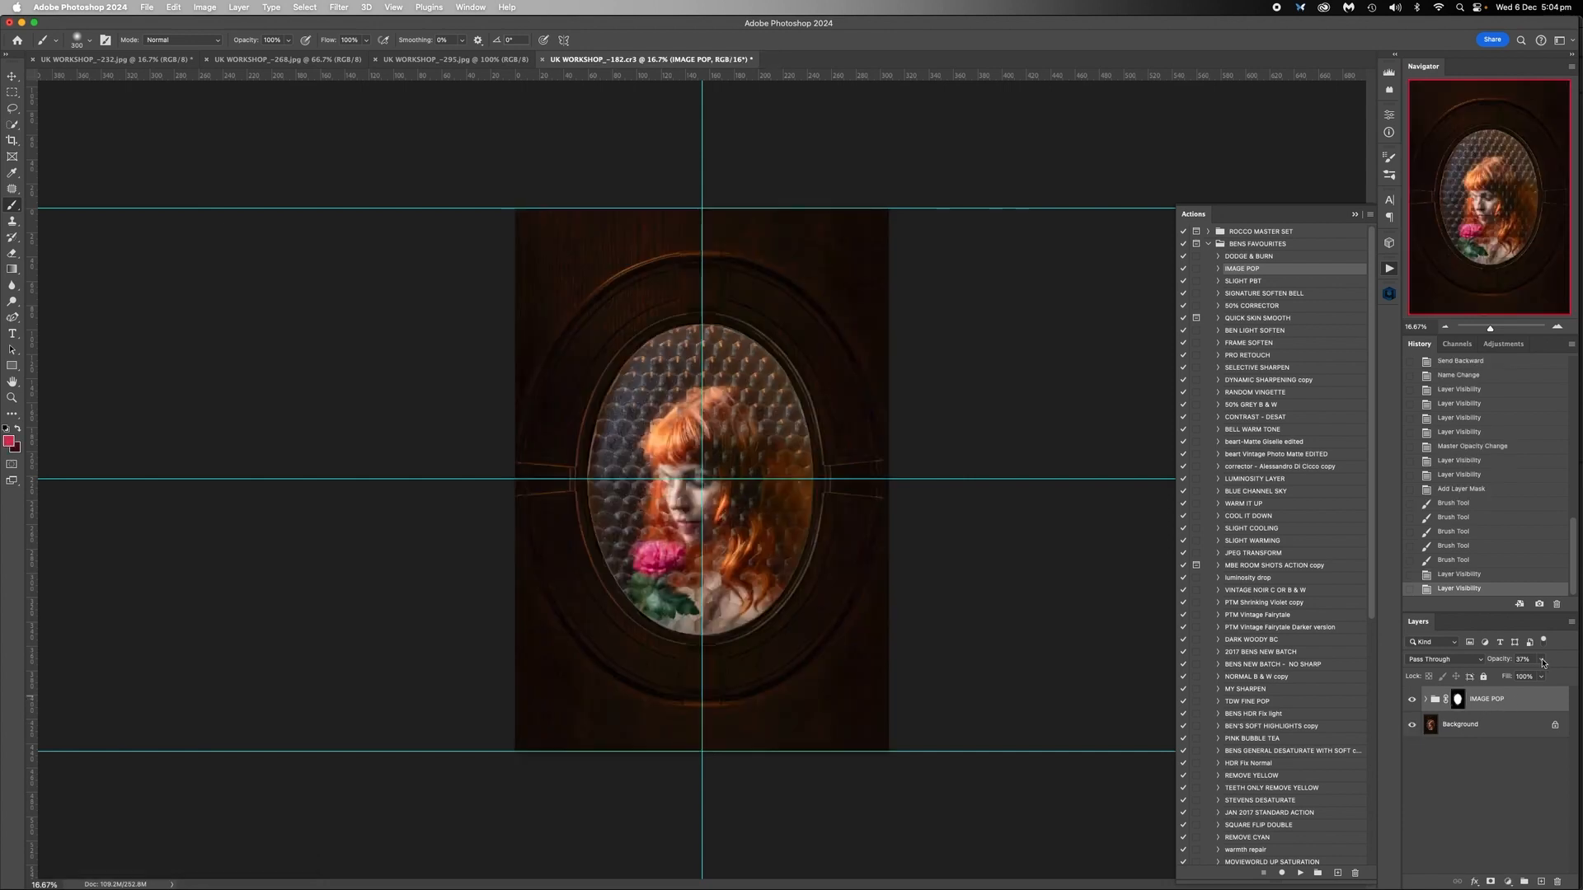
pyautogui.click(1542, 659)
pyautogui.moveTo(1533, 677); pyautogui.dragTo(1569, 674)
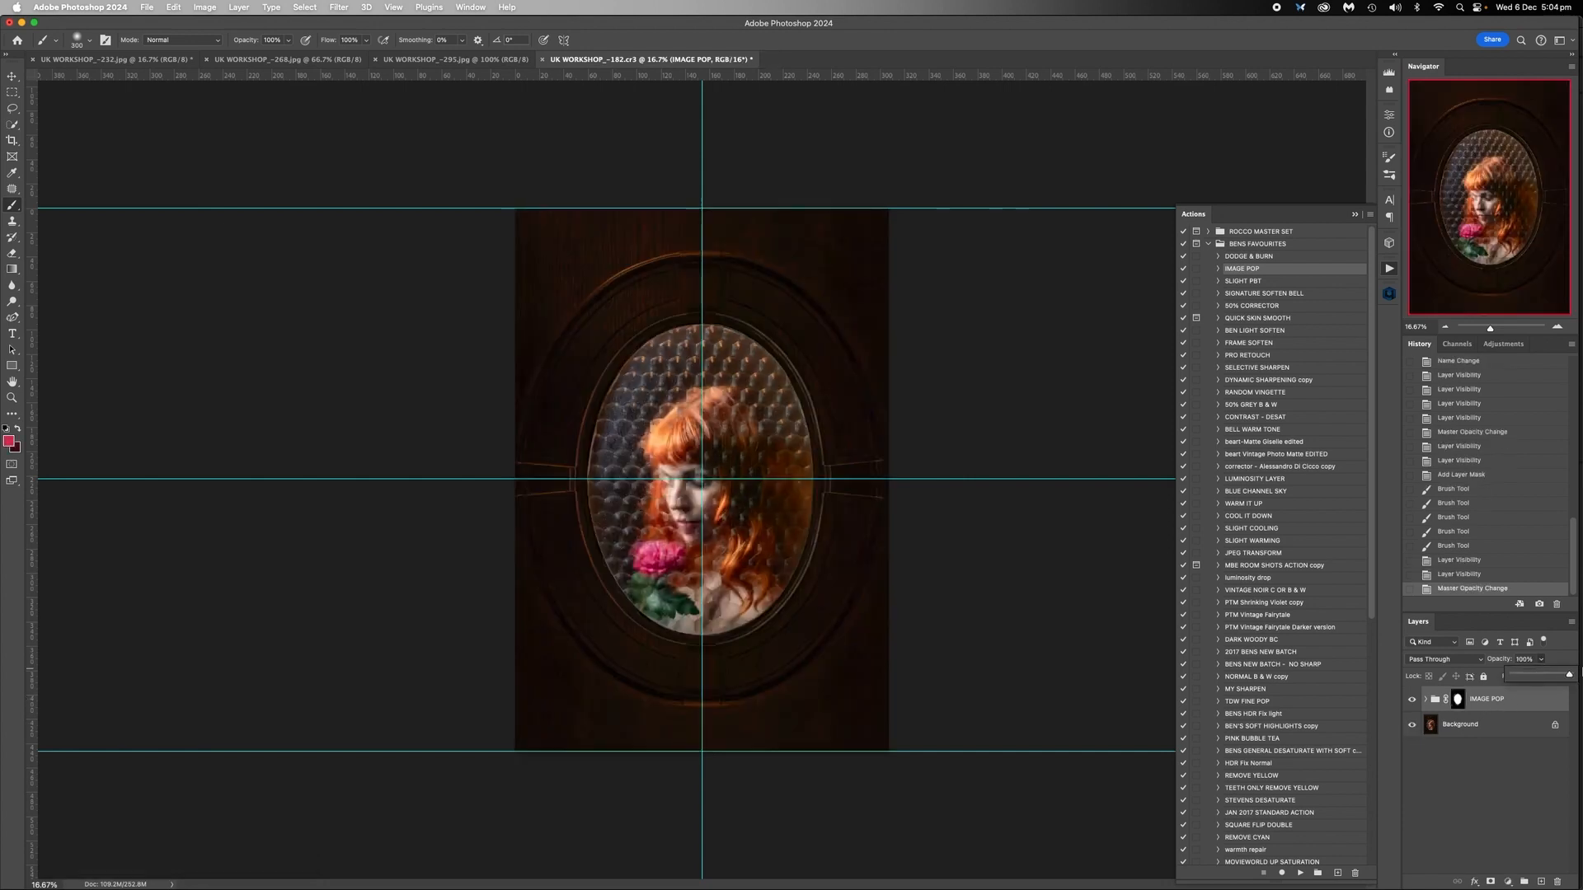
pyautogui.click(1412, 725)
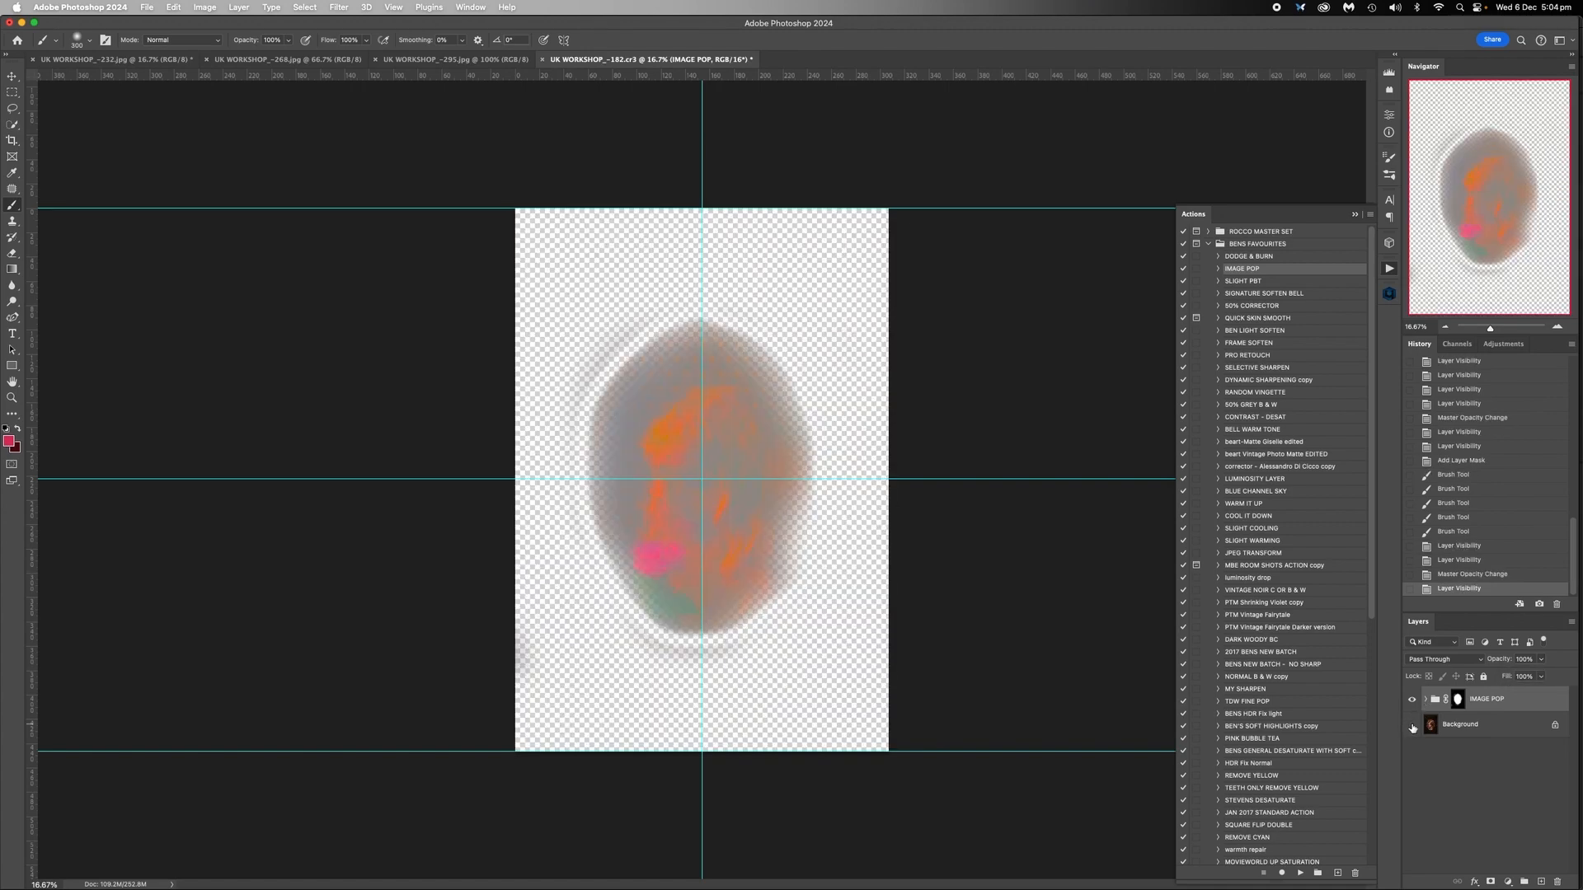
# Paint black on the group's mask over leftover patches around the oval and at the image's left edge, and show the Background layer again
pyautogui.press(']')
pyautogui.click(1458, 700)
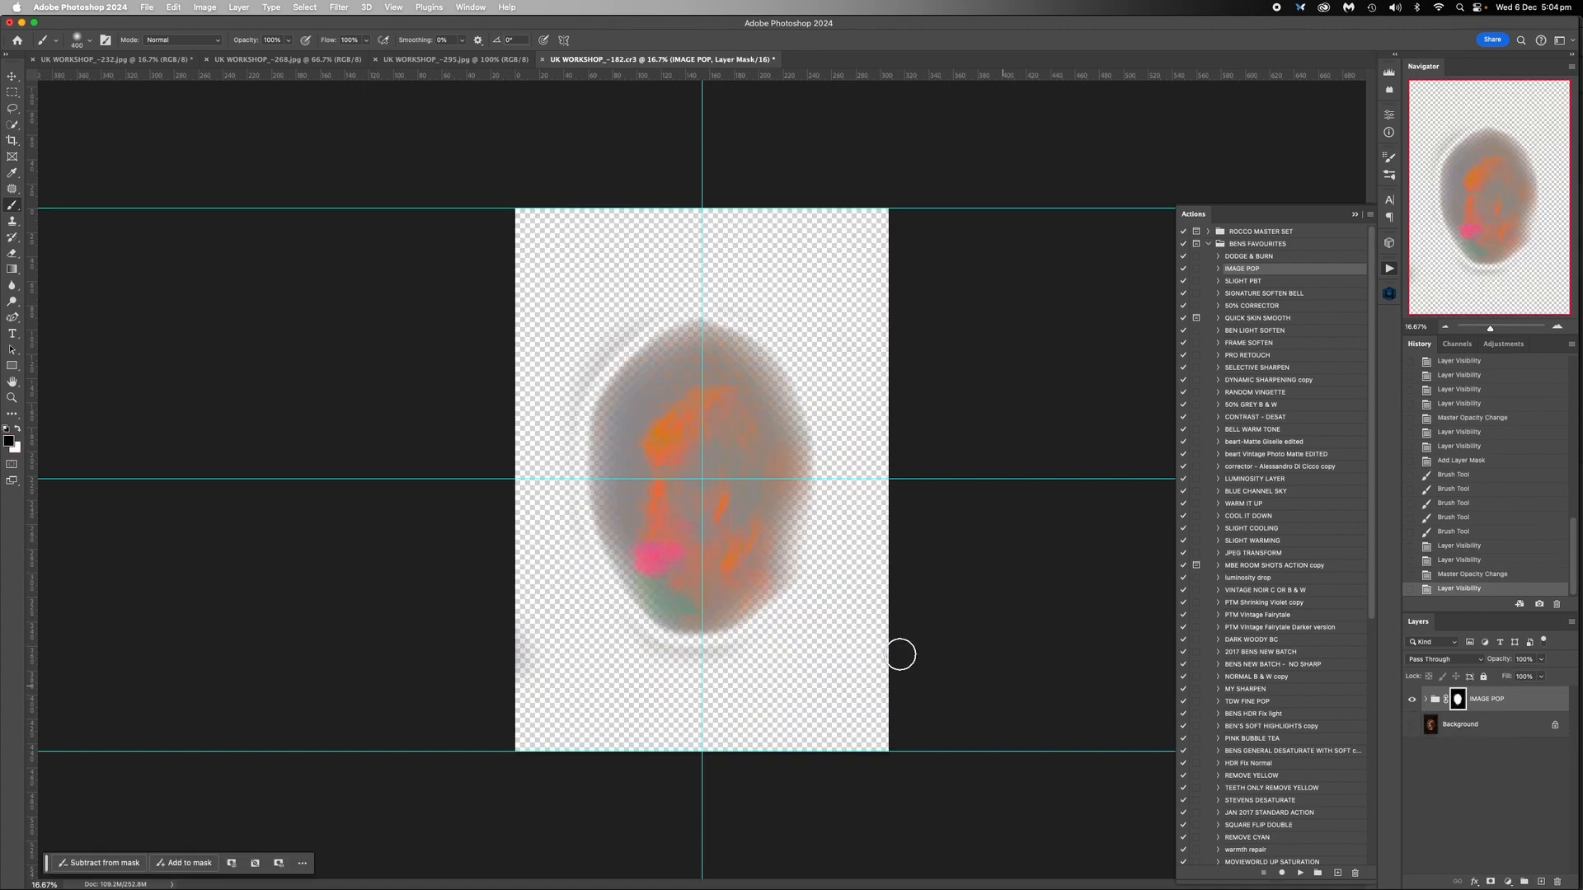
pyautogui.press('[')
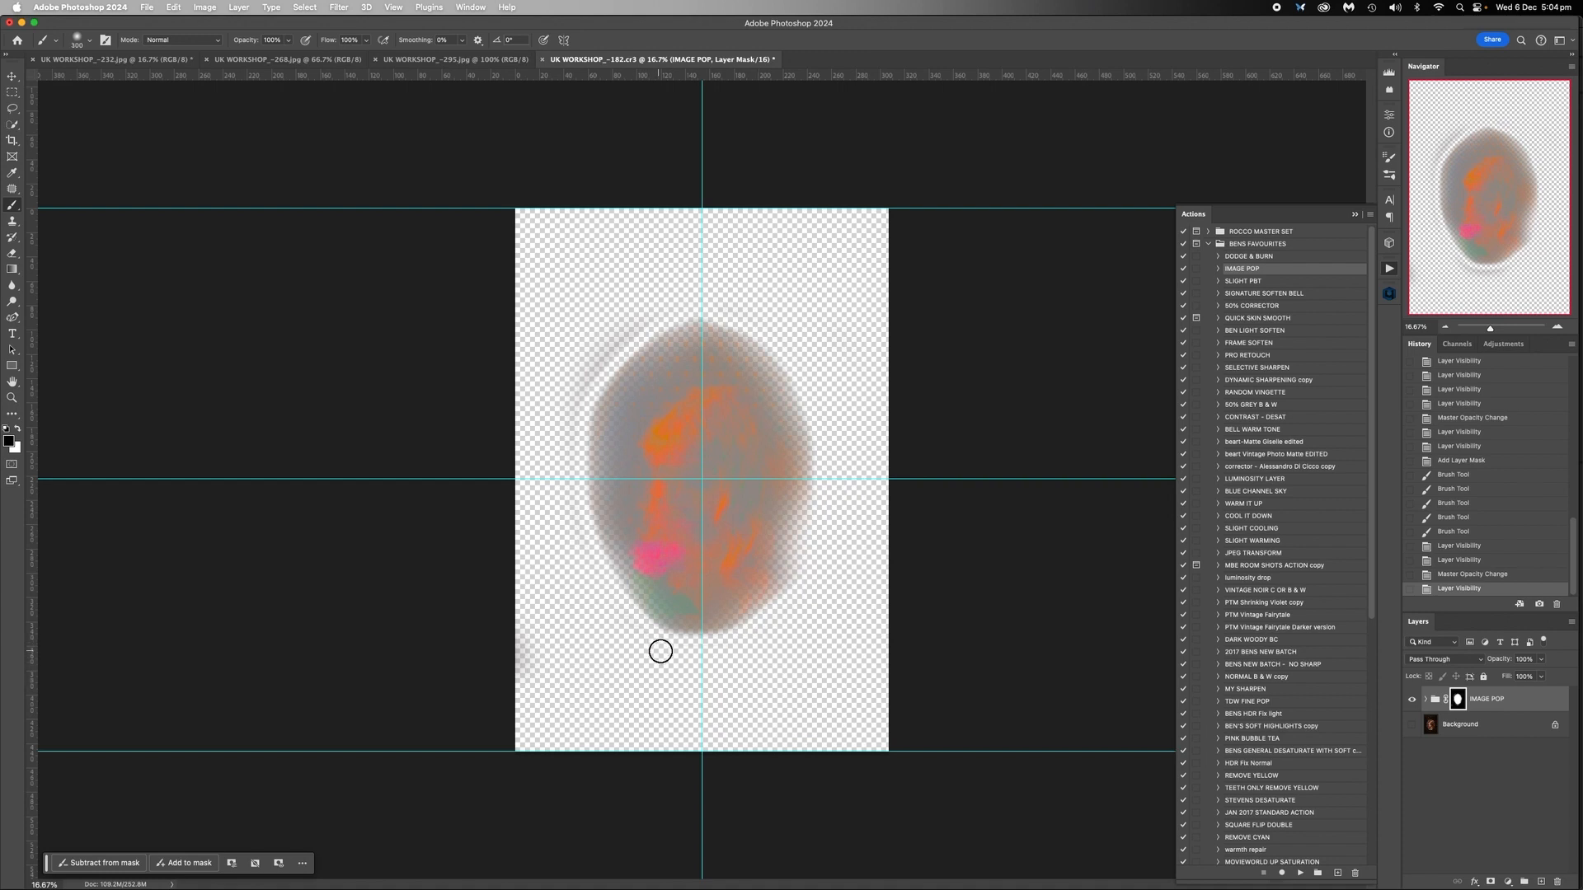
pyautogui.moveTo(745, 651); pyautogui.dragTo(559, 661)
pyautogui.press(']')
pyautogui.press(']')
pyautogui.moveTo(643, 297)
pyautogui.mouseDown()
pyautogui.moveTo(585, 357)
pyautogui.moveTo(617, 333)
pyautogui.moveTo(571, 405)
pyautogui.moveTo(563, 478)
pyautogui.moveTo(558, 403)
pyautogui.mouseUp()
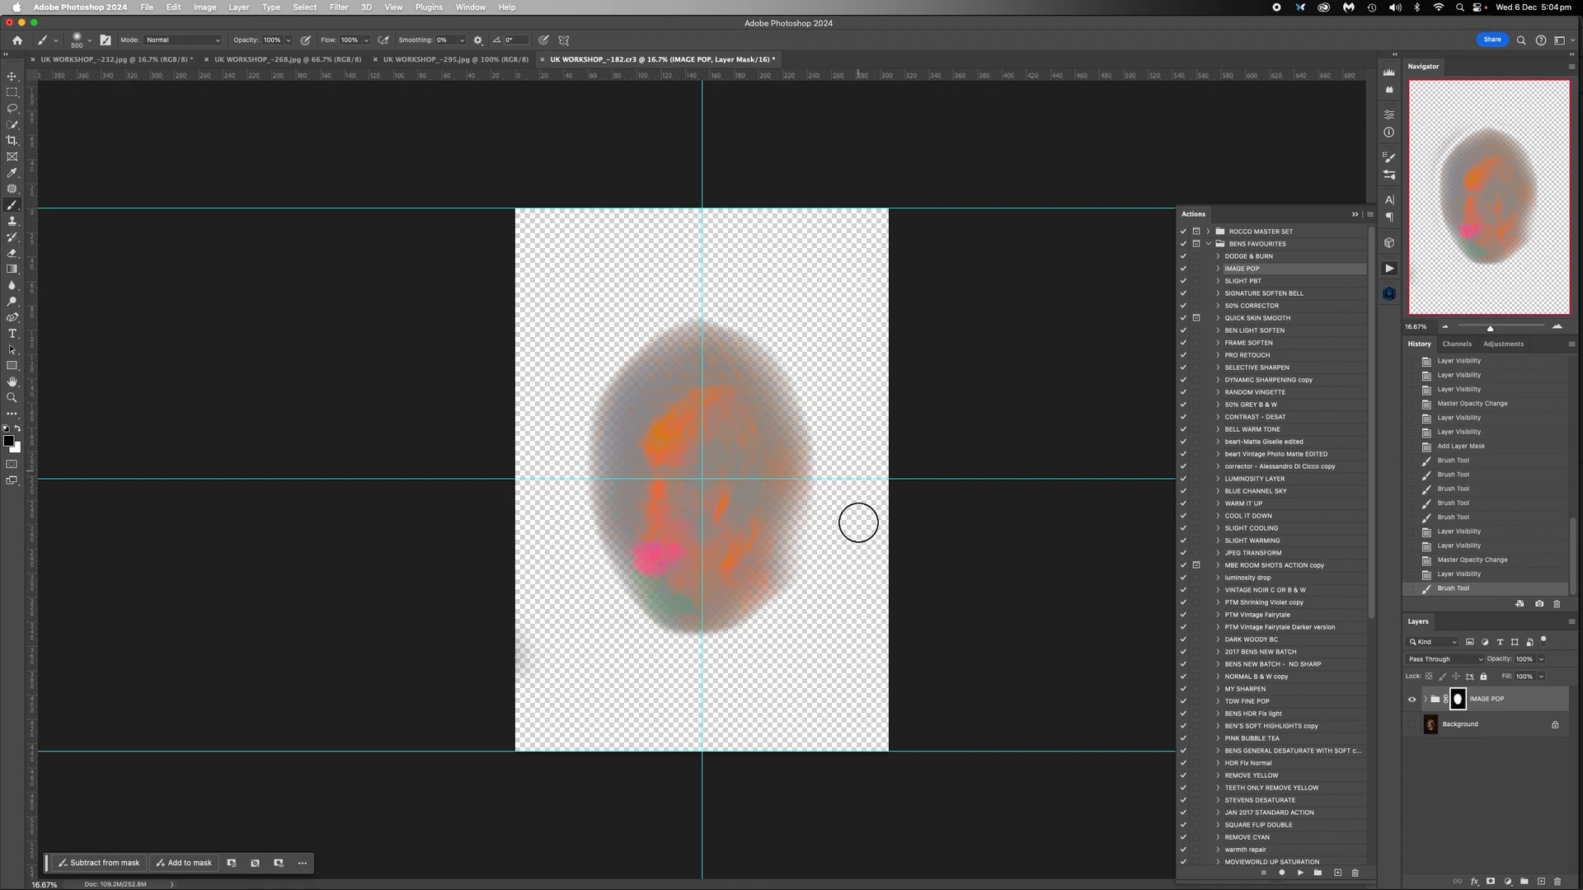
pyautogui.moveTo(510, 652)
pyautogui.mouseDown()
pyautogui.moveTo(547, 198)
pyautogui.moveTo(827, 213)
pyautogui.mouseUp()
pyautogui.click(1411, 726)
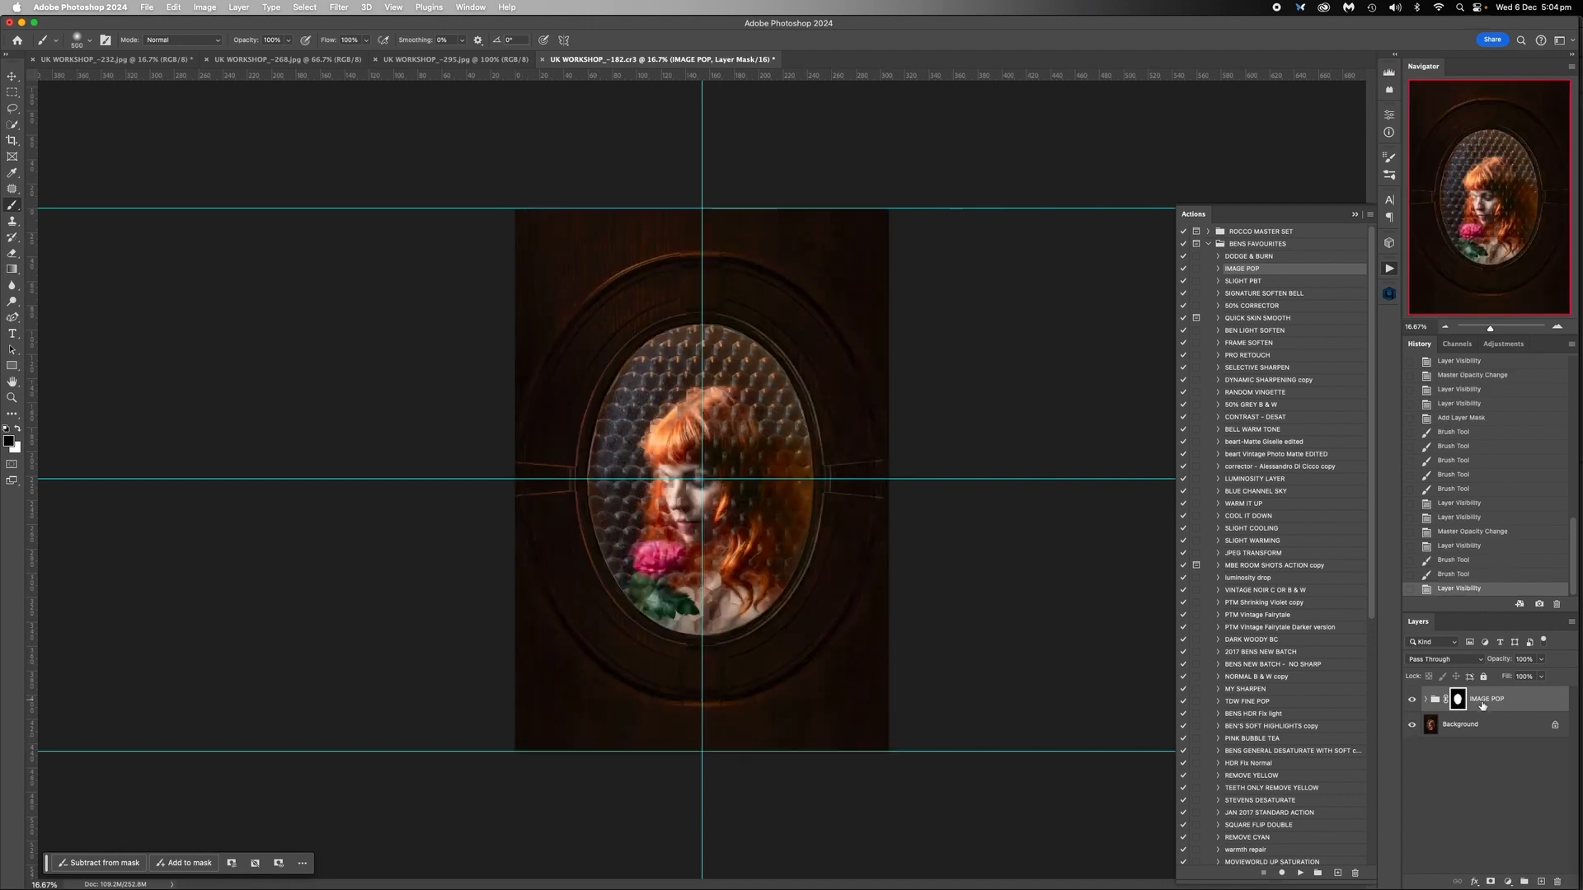
# Drop the IMAGE POP group's opacity to 0% for comparison, raise it again, and deselect the layers
pyautogui.click(1541, 658)
pyautogui.moveTo(1541, 676); pyautogui.dragTo(1476, 672)
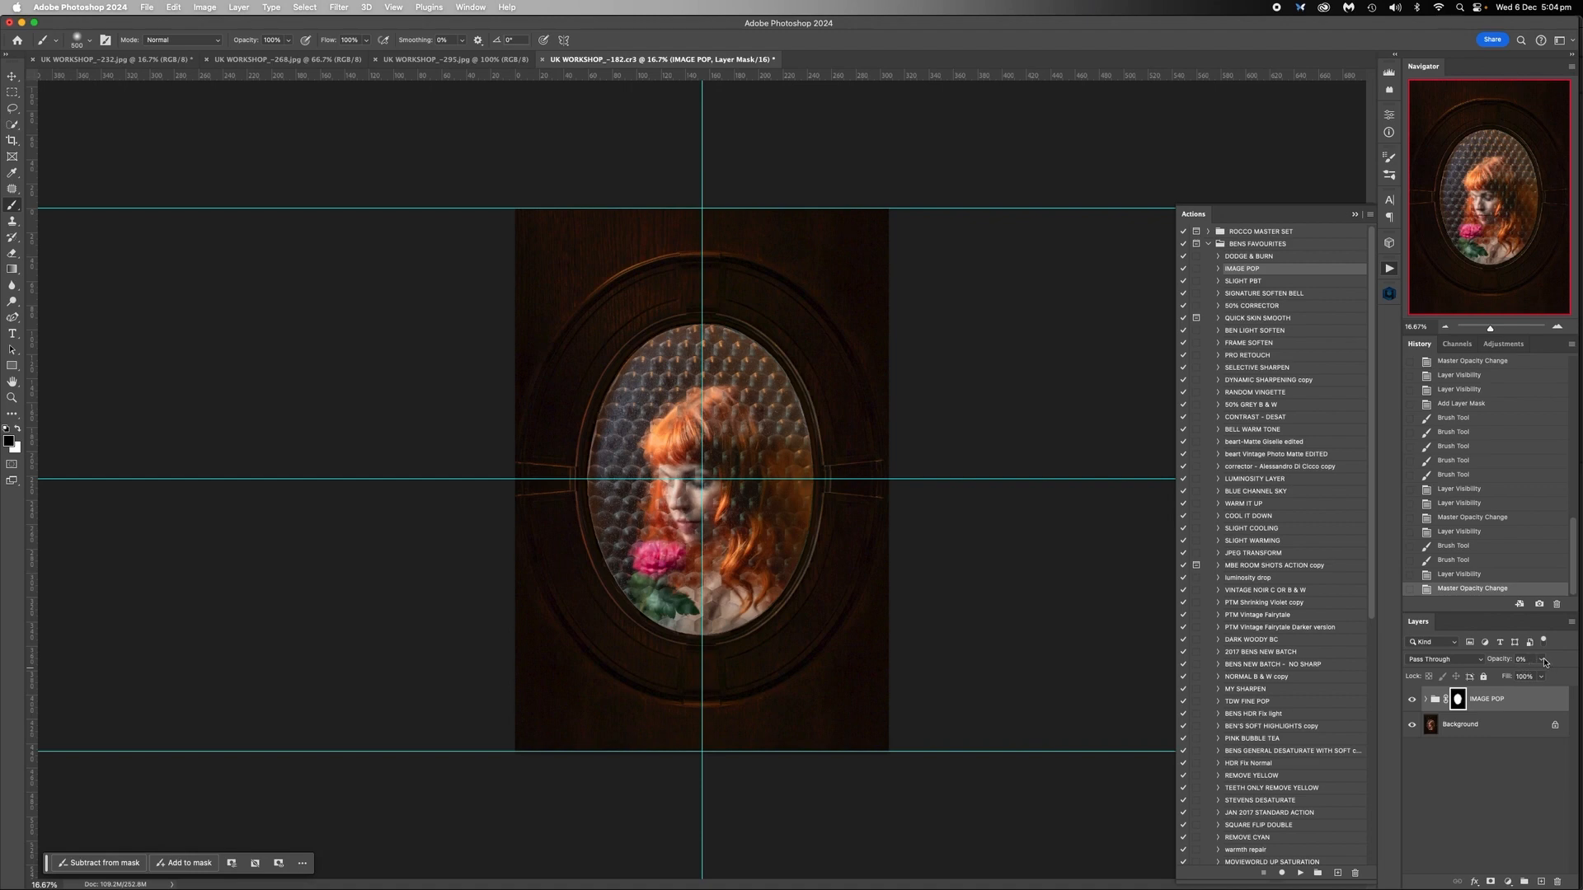
pyautogui.click(1542, 660)
pyautogui.click(1557, 328)
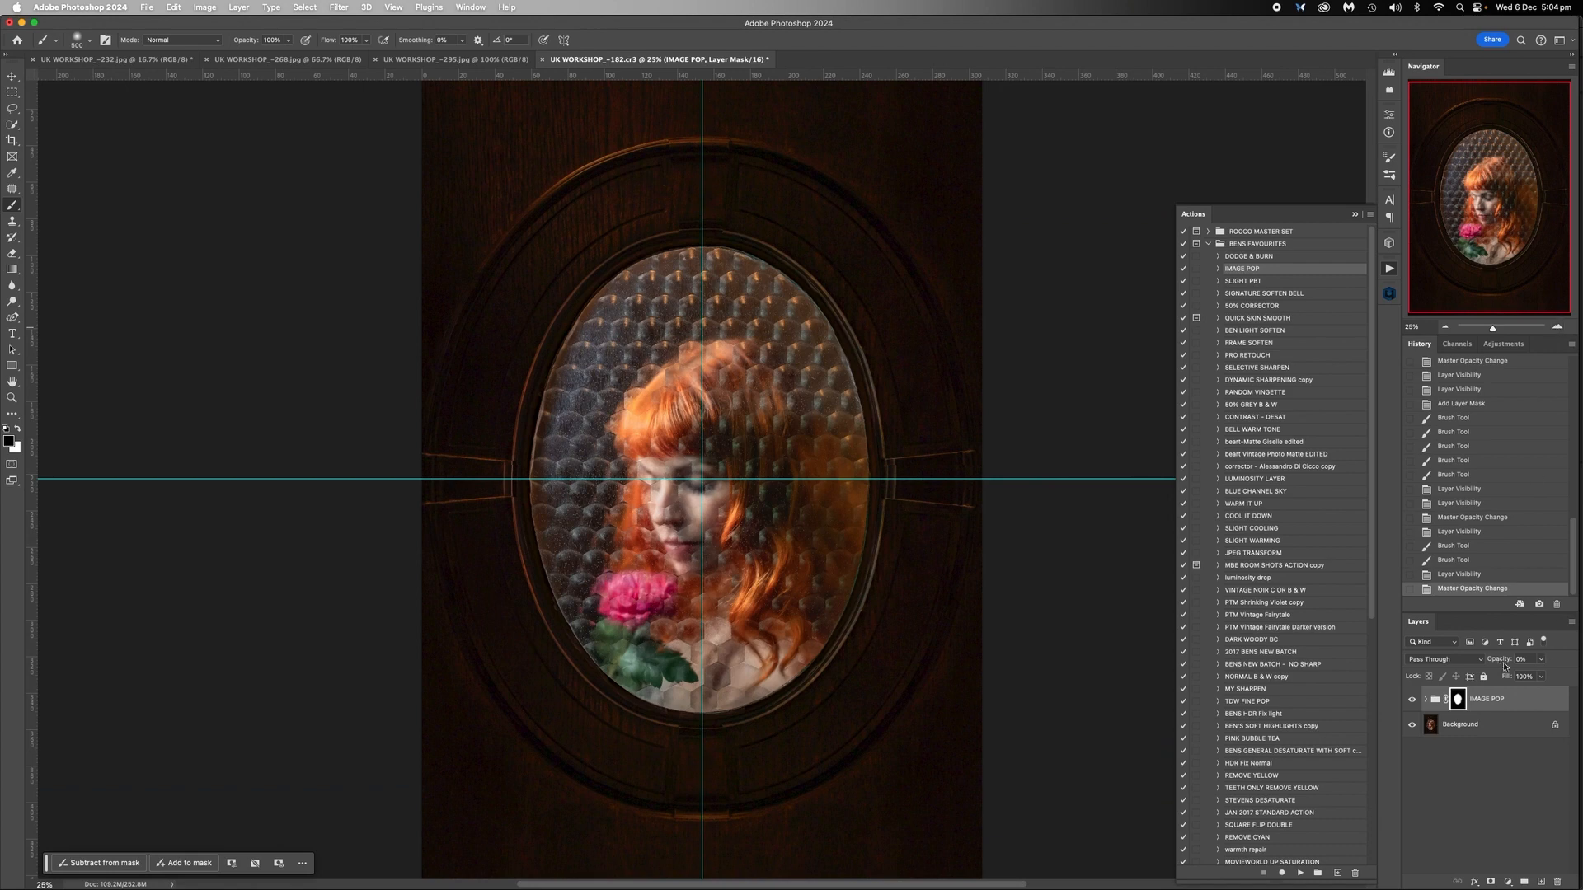
pyautogui.click(1541, 659)
pyautogui.moveTo(1513, 676)
pyautogui.mouseDown()
pyautogui.moveTo(1580, 675)
pyautogui.moveTo(1490, 676)
pyautogui.moveTo(1539, 679)
pyautogui.mouseUp()
pyautogui.click(1471, 780)
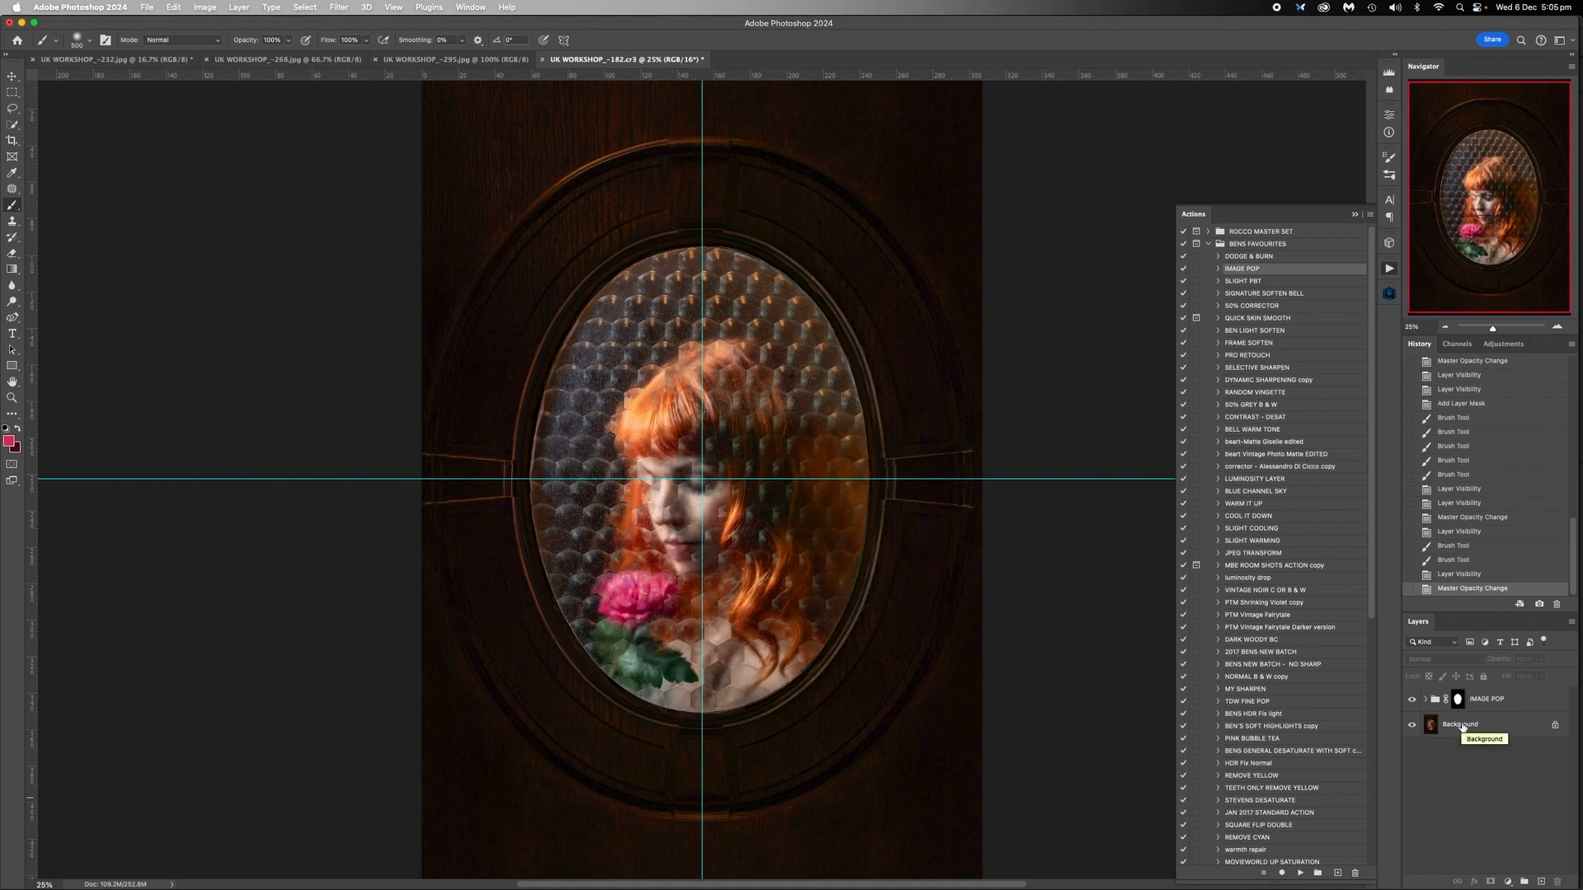
# Duplicate the Background layer and apply Brightness/Contrast to the copy with contrast at -50
pyautogui.moveTo(1461, 726); pyautogui.dragTo(1542, 880)
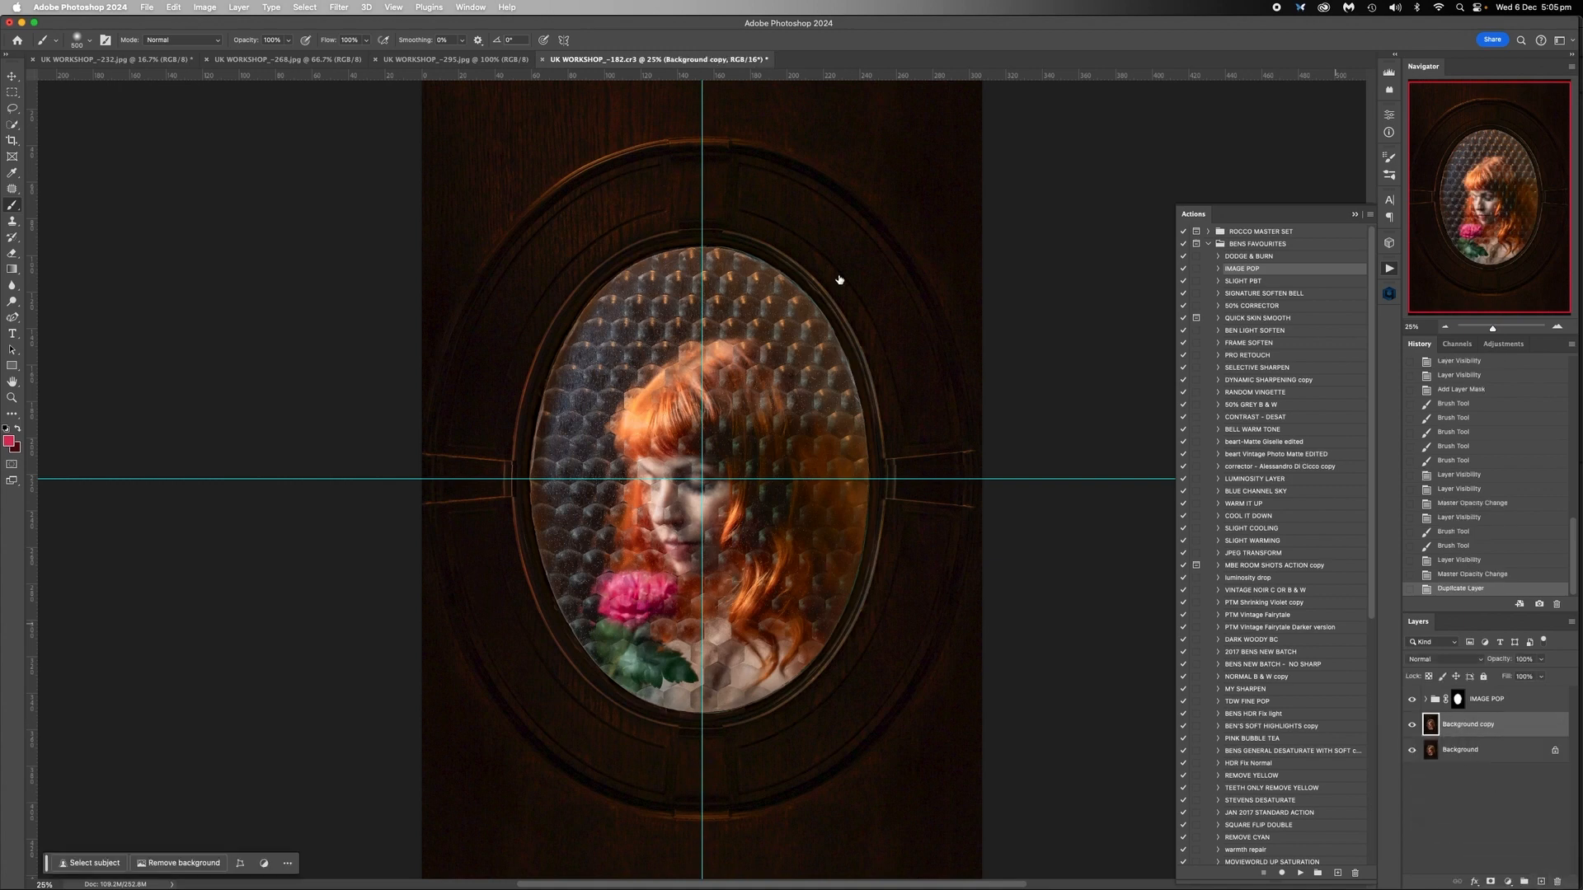
pyautogui.click(209, 8)
pyautogui.moveTo(239, 47)
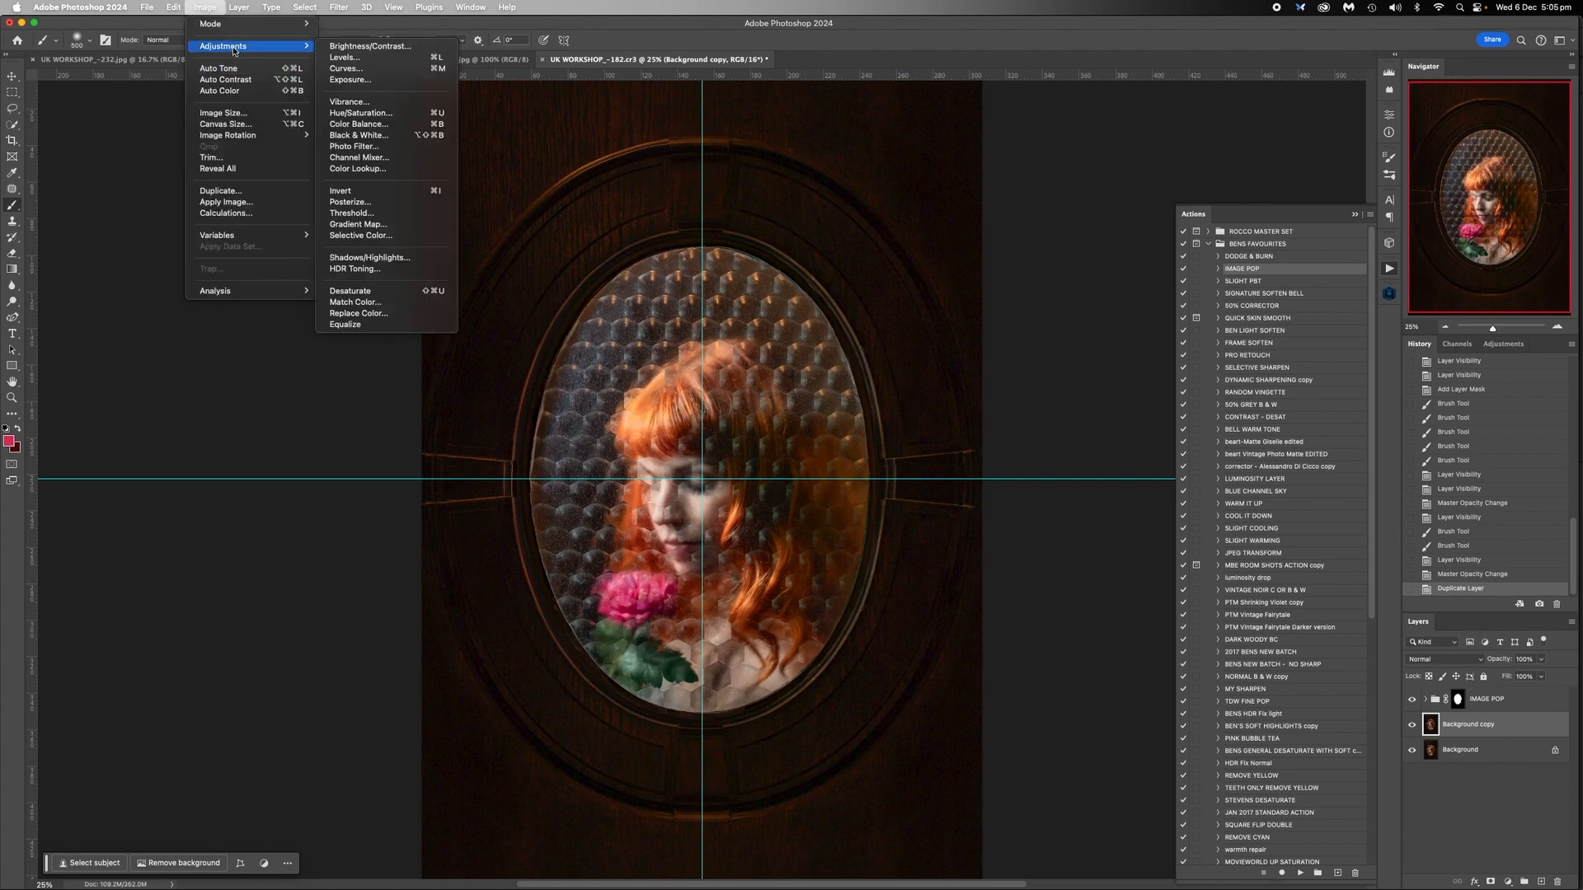
pyautogui.click(391, 46)
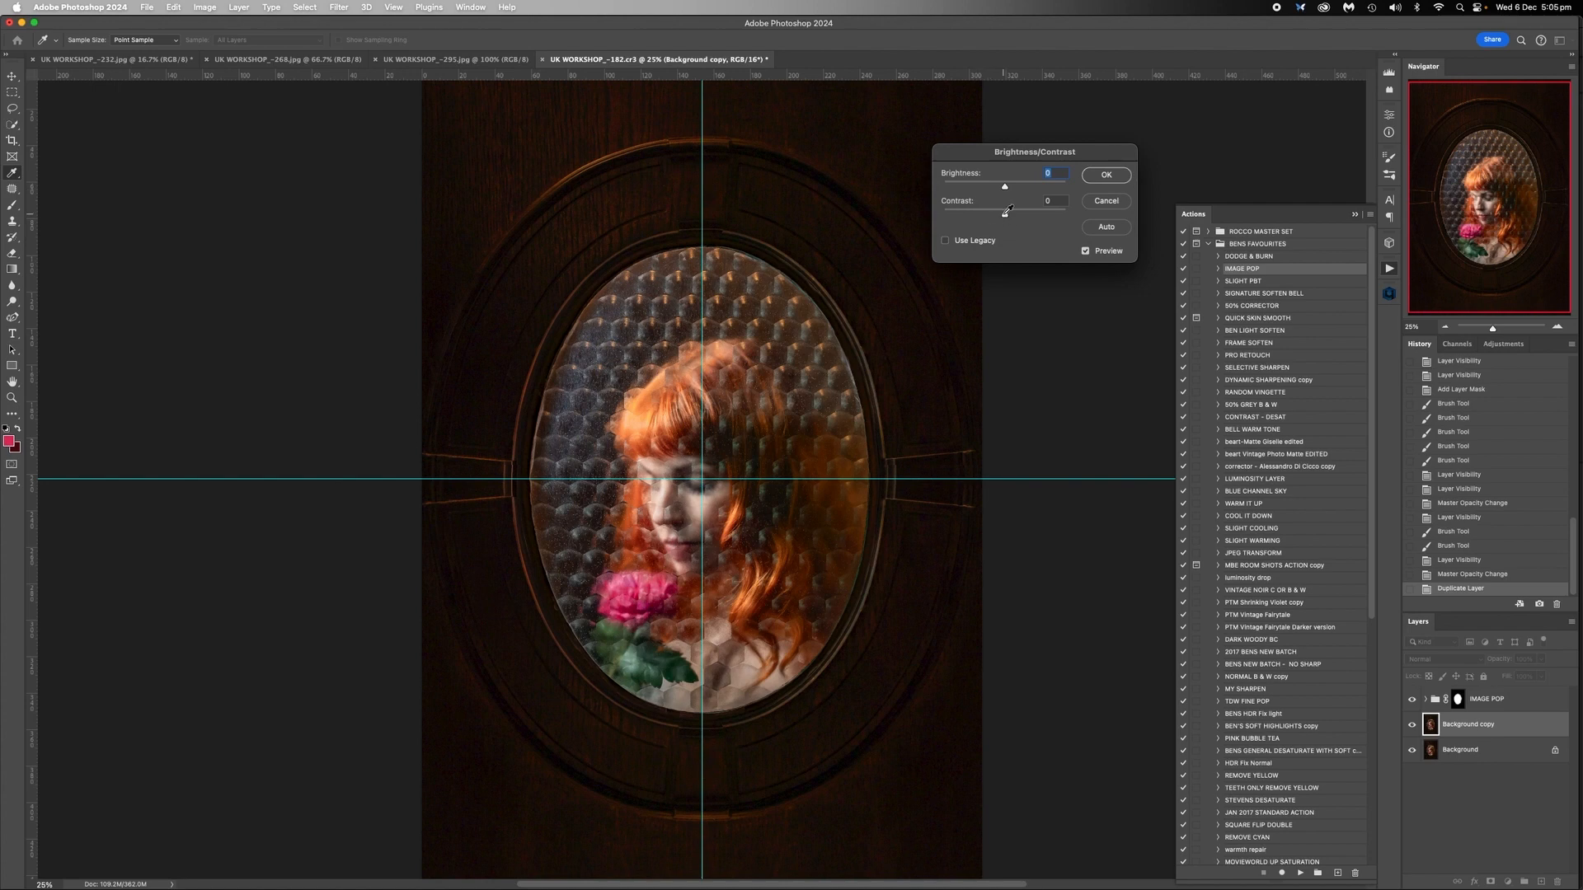
pyautogui.moveTo(1005, 214); pyautogui.dragTo(762, 235)
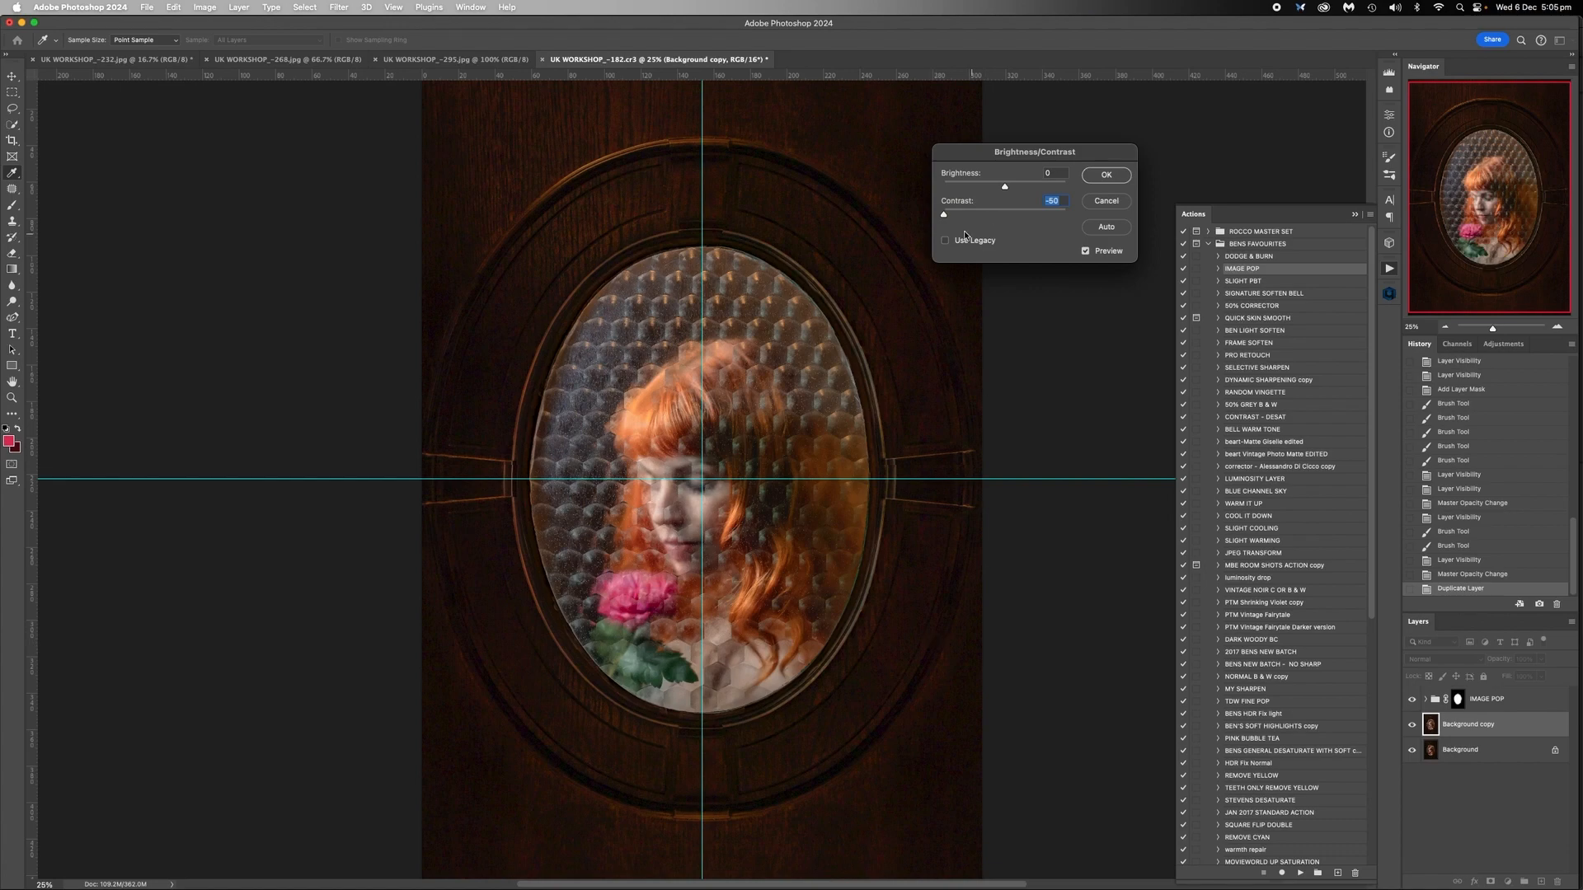
pyautogui.moveTo(945, 217); pyautogui.dragTo(804, 216)
pyautogui.click(1107, 175)
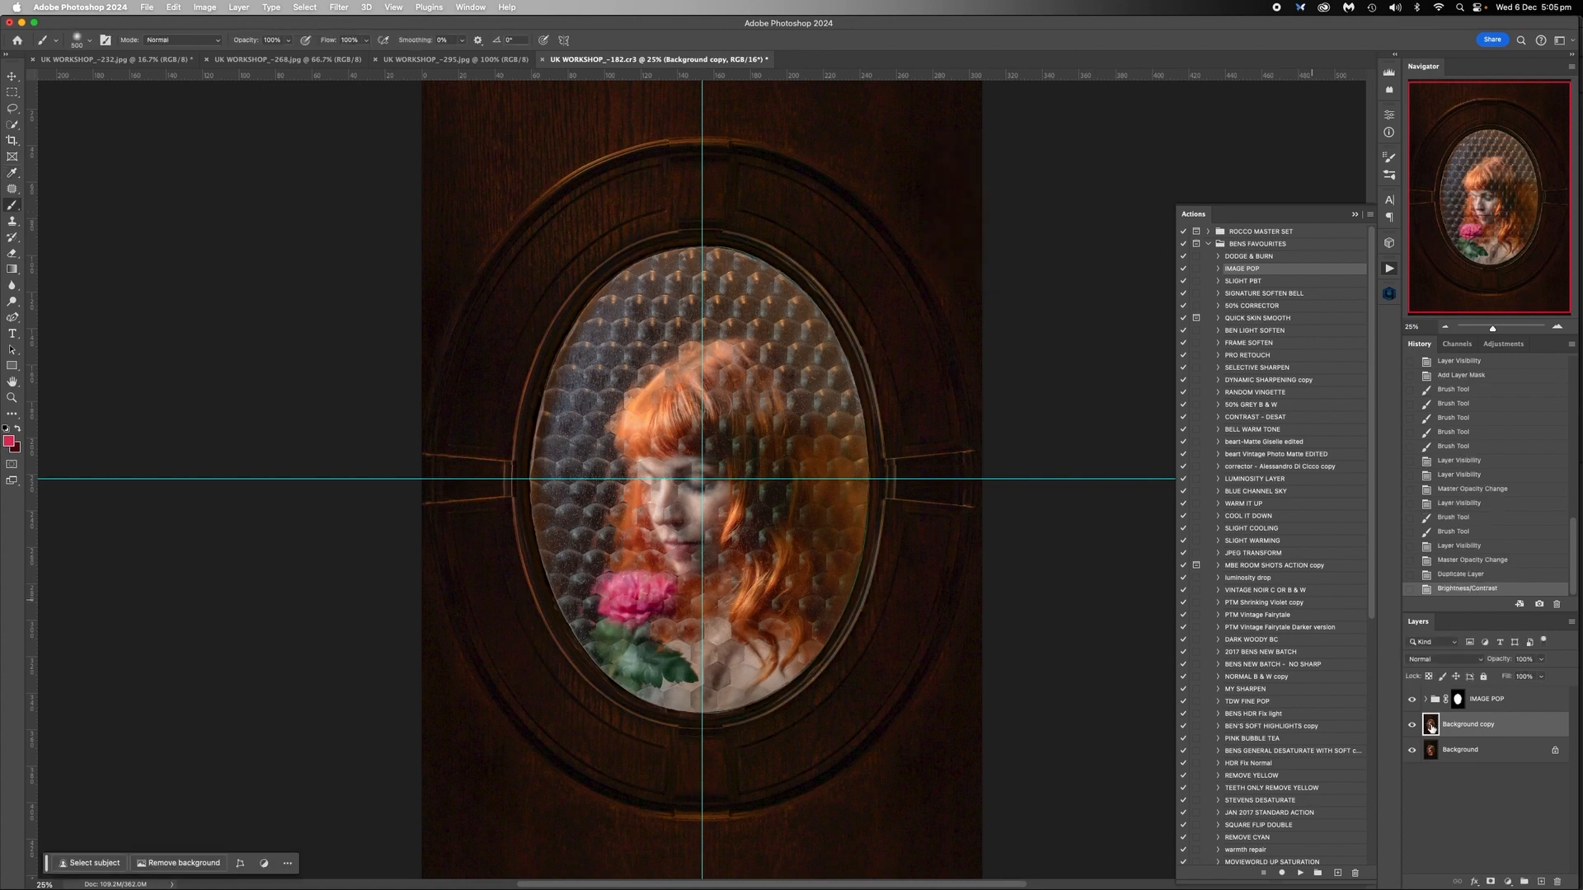
# Try the Divide and Luminosity blend modes on the Background copy layer and return it to Normal
pyautogui.click(1445, 328)
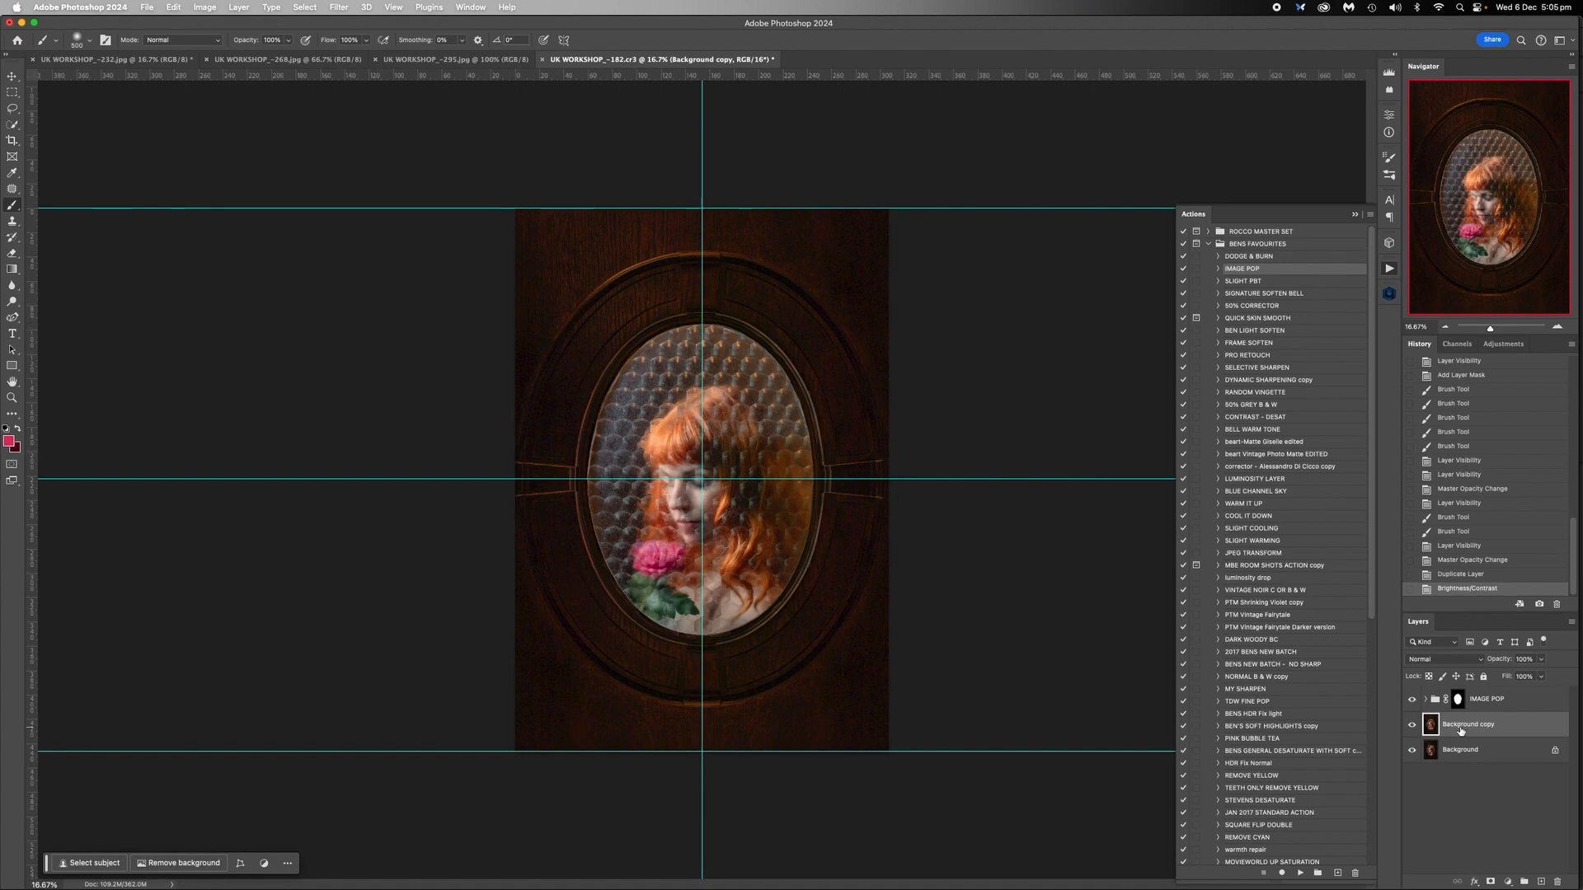
pyautogui.click(1436, 660)
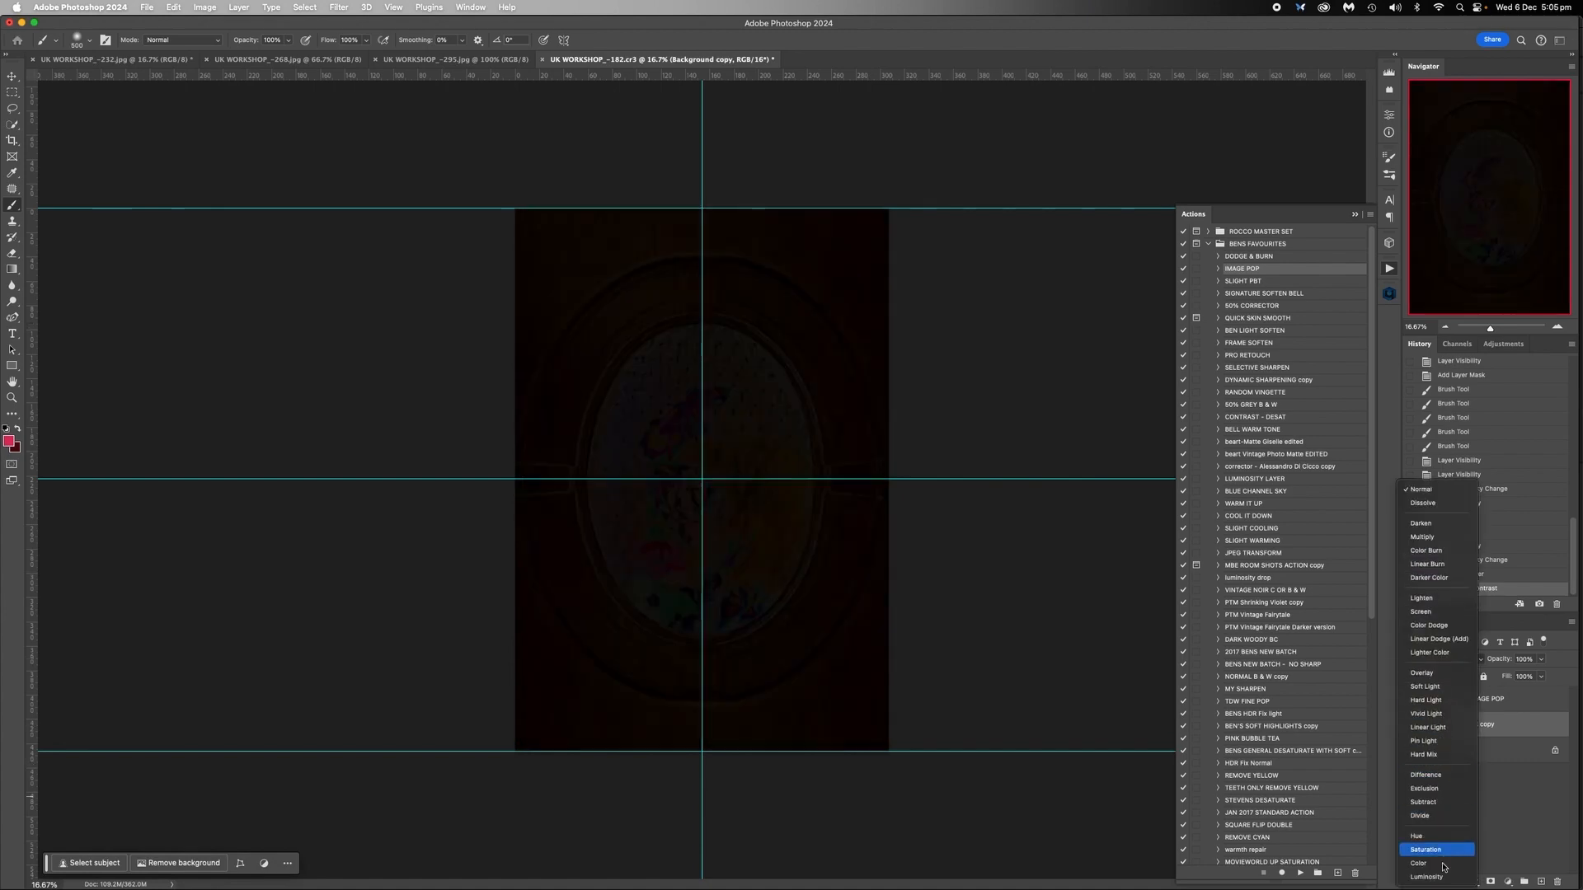
pyautogui.click(1420, 816)
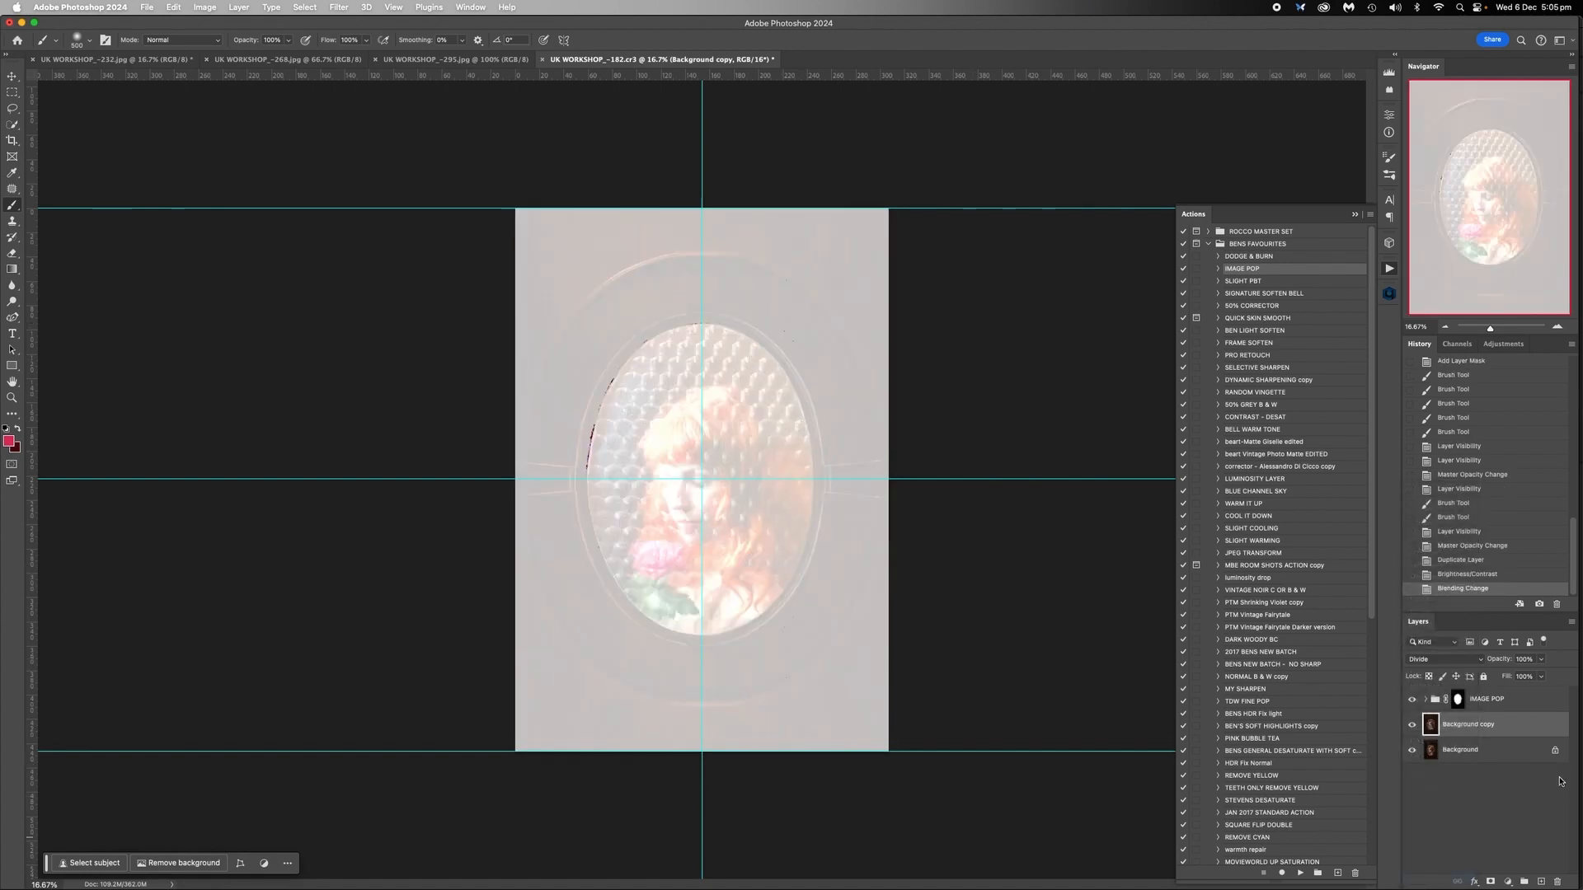
pyautogui.click(1442, 664)
pyautogui.click(1422, 729)
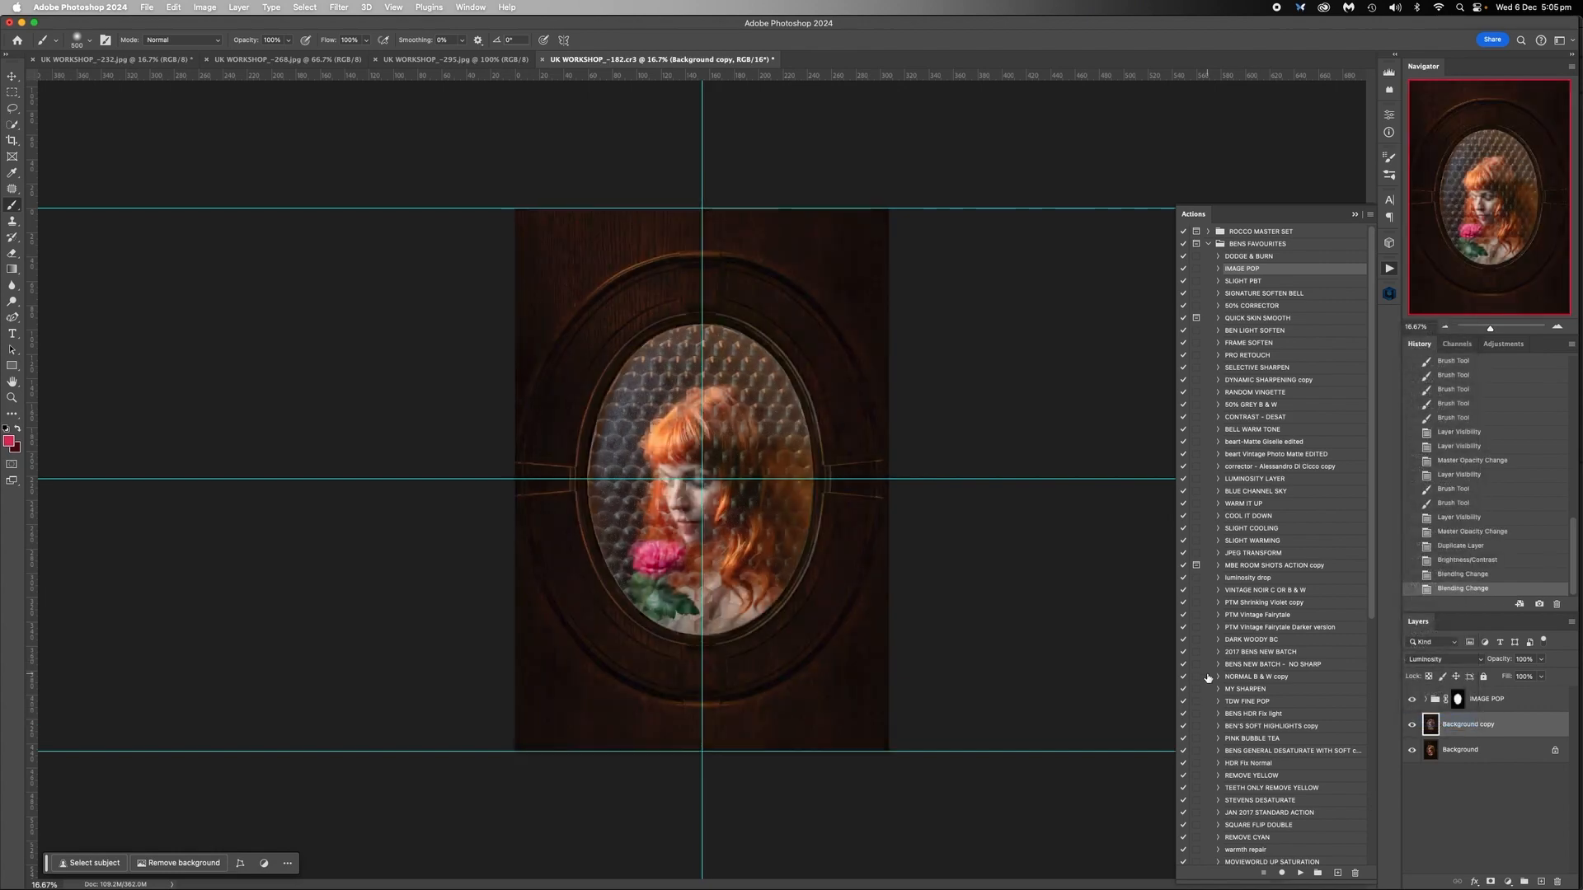
pyautogui.click(1450, 662)
pyautogui.click(1441, 274)
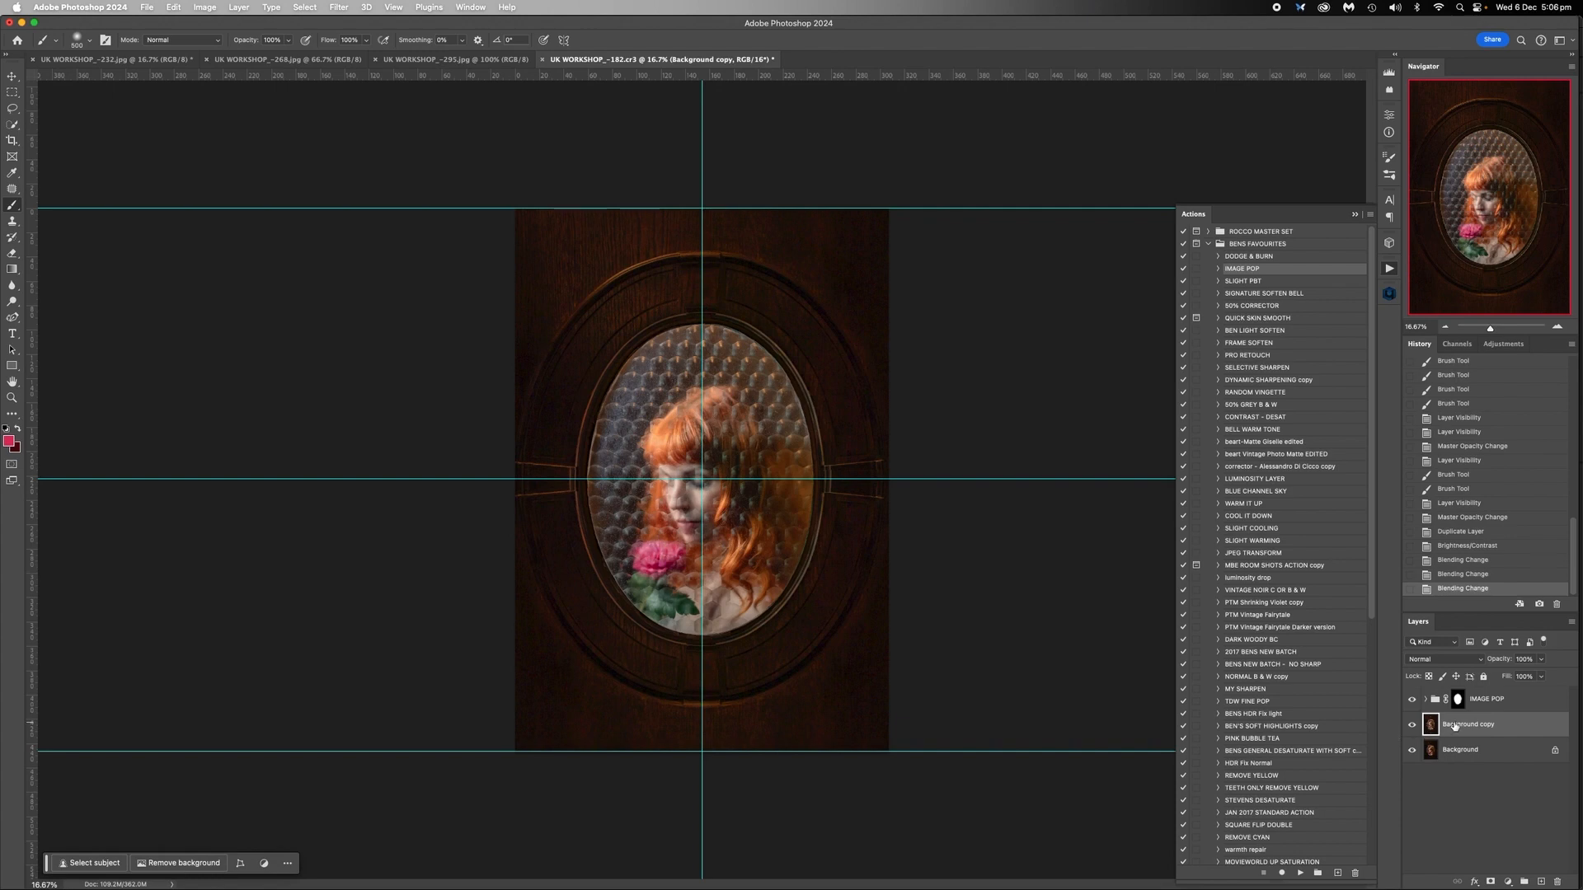
# Lower the Background copy layer's saturation with a Hue/Saturation adjustment
pyautogui.press('super+u')
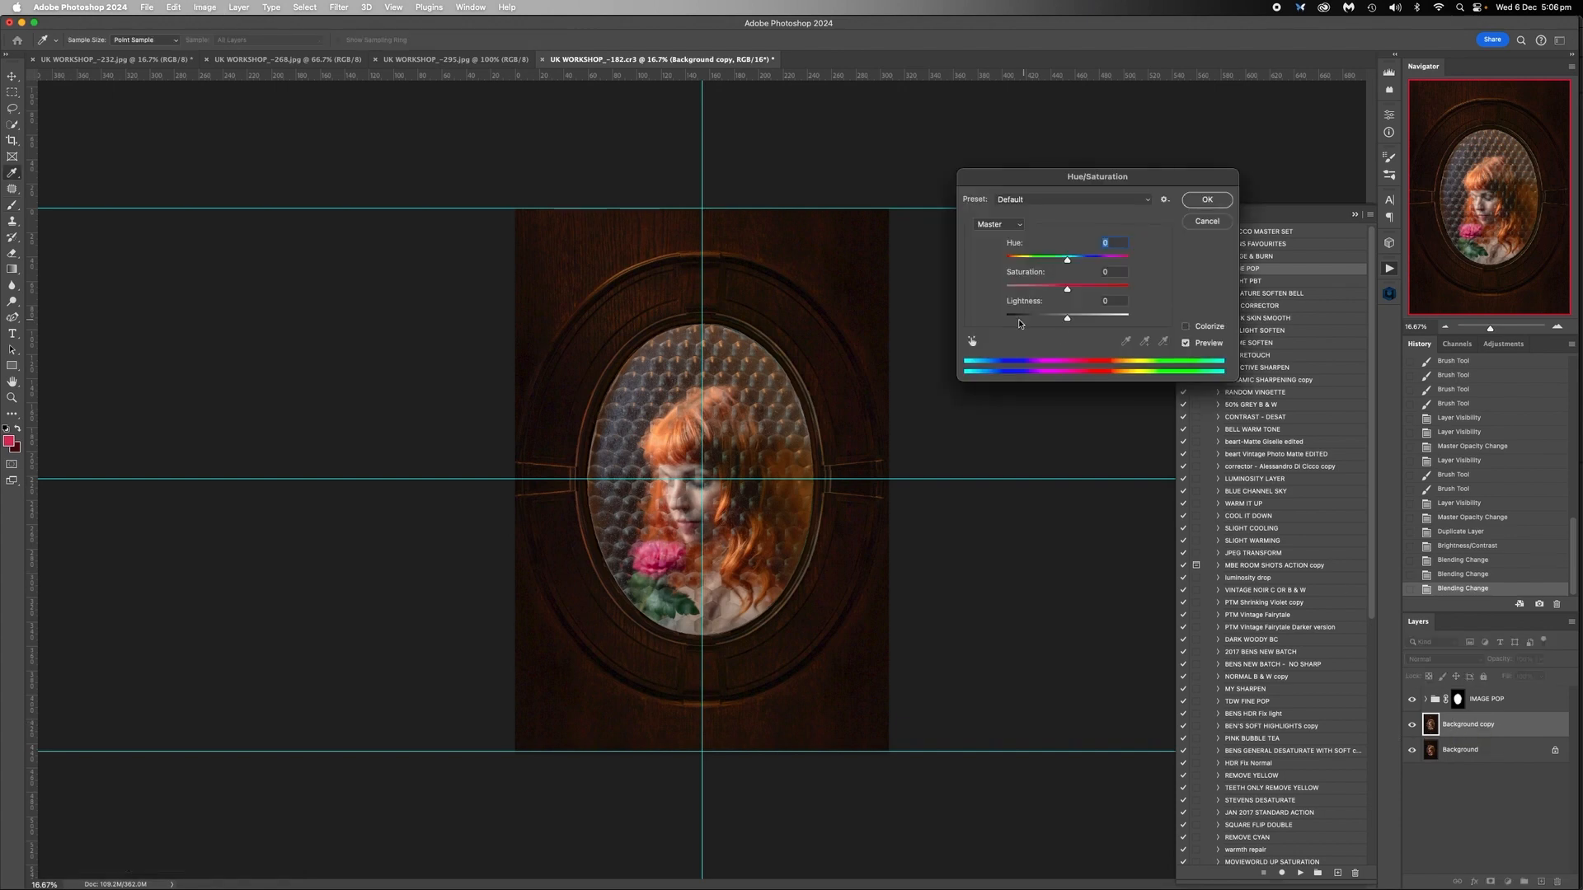
pyautogui.moveTo(1067, 288)
pyautogui.mouseDown()
pyautogui.moveTo(948, 284)
pyautogui.moveTo(1192, 286)
pyautogui.moveTo(937, 283)
pyautogui.moveTo(1083, 295)
pyautogui.moveTo(1040, 294)
pyautogui.mouseUp()
pyautogui.click(1206, 200)
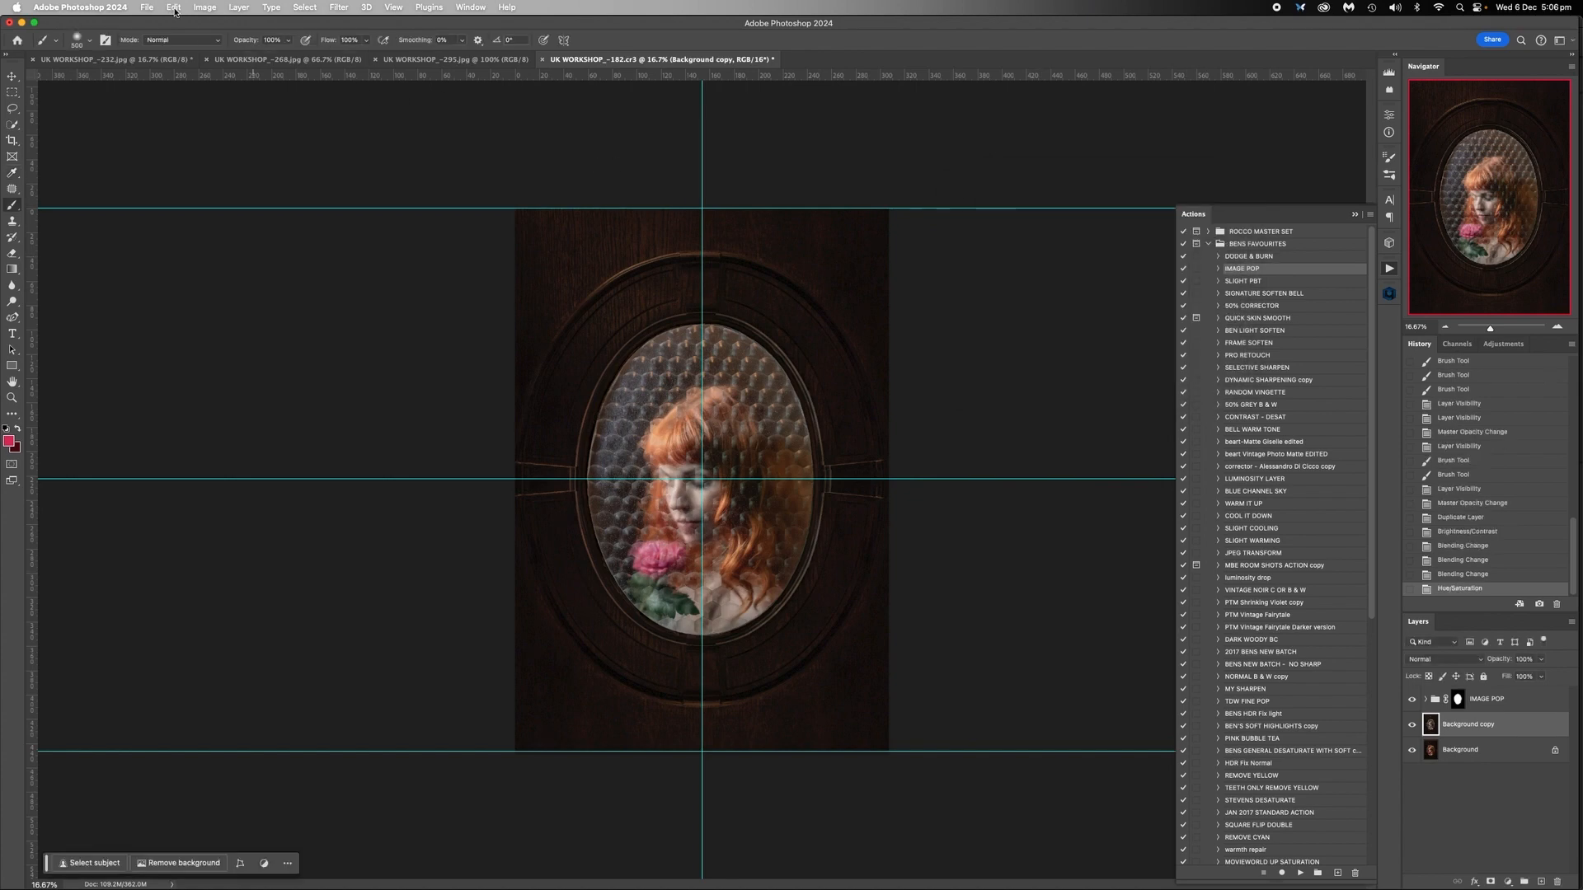
# Apply a Vibrance adjustment to the Background copy layer, reducing its vibrance slightly
pyautogui.click(202, 8)
pyautogui.moveTo(239, 46)
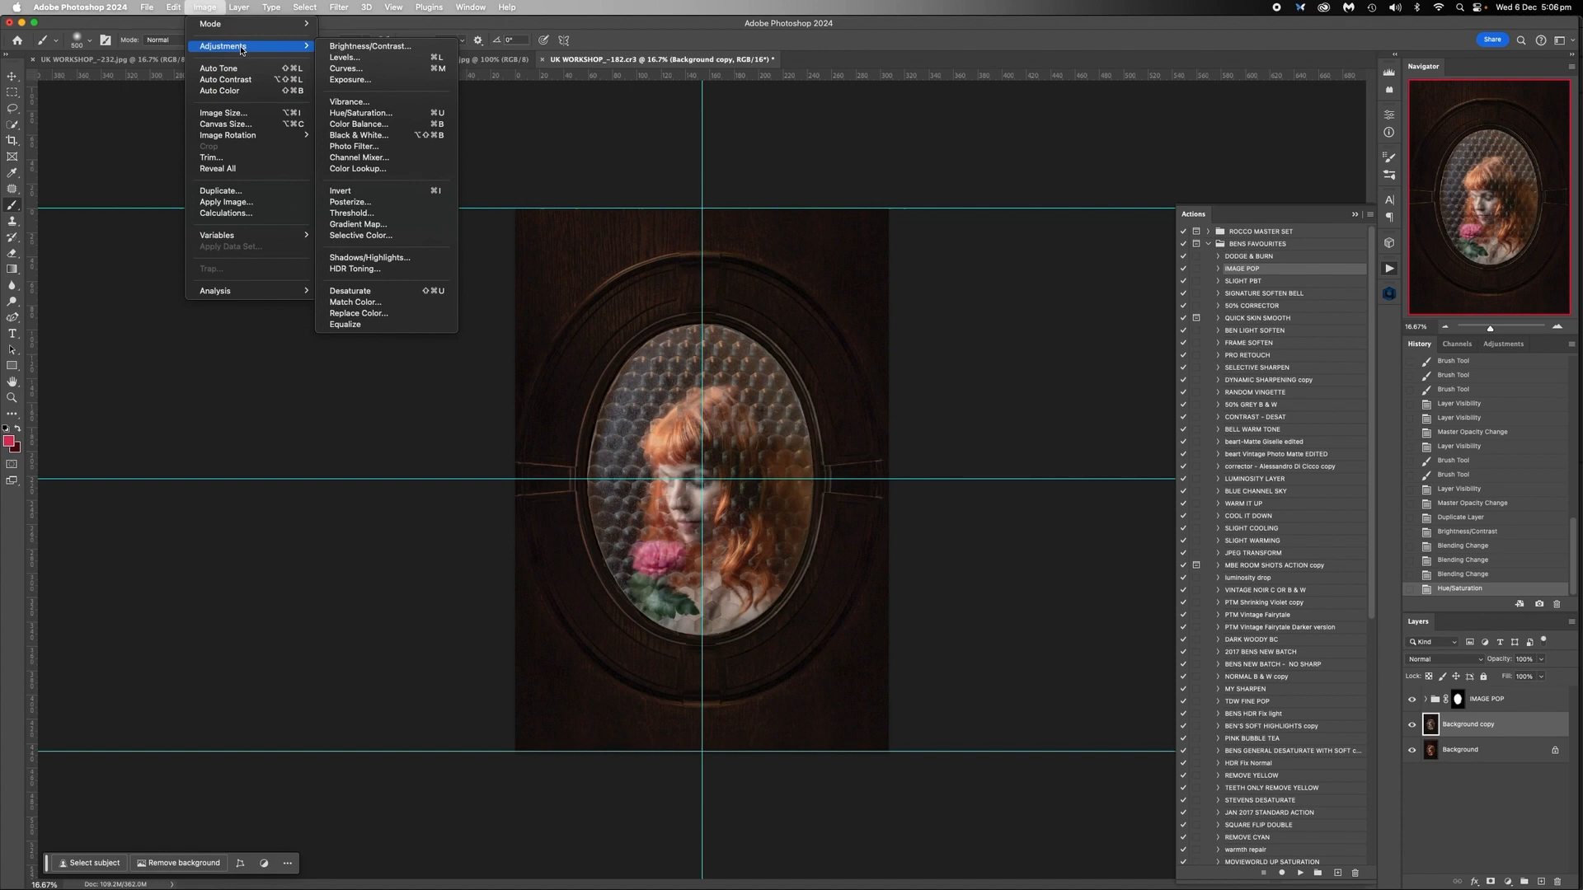
pyautogui.click(376, 100)
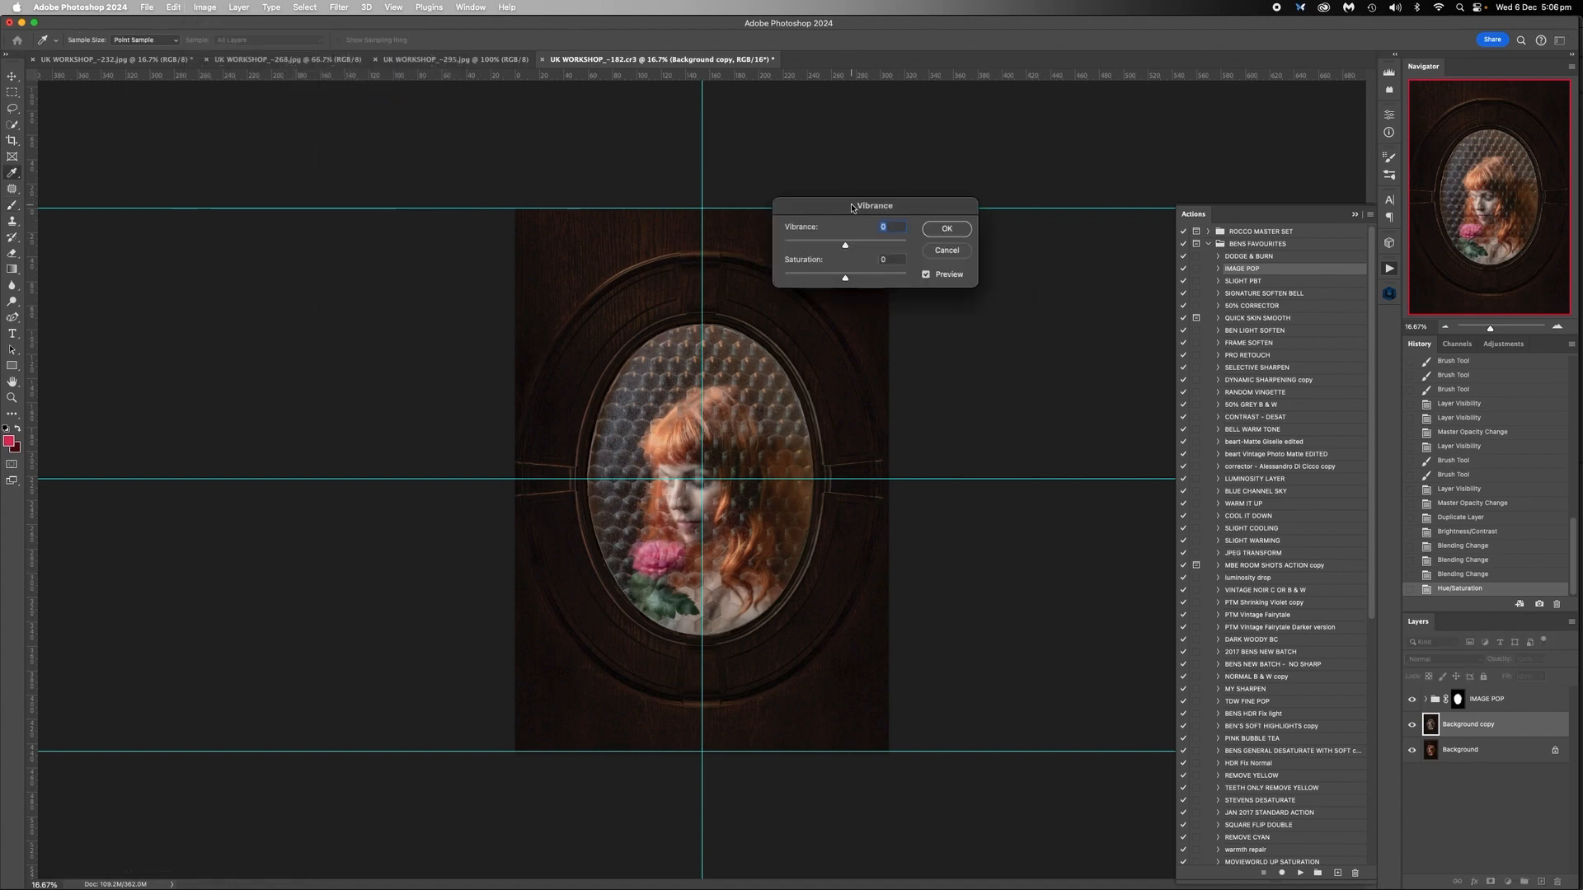
pyautogui.moveTo(853, 207); pyautogui.dragTo(975, 246)
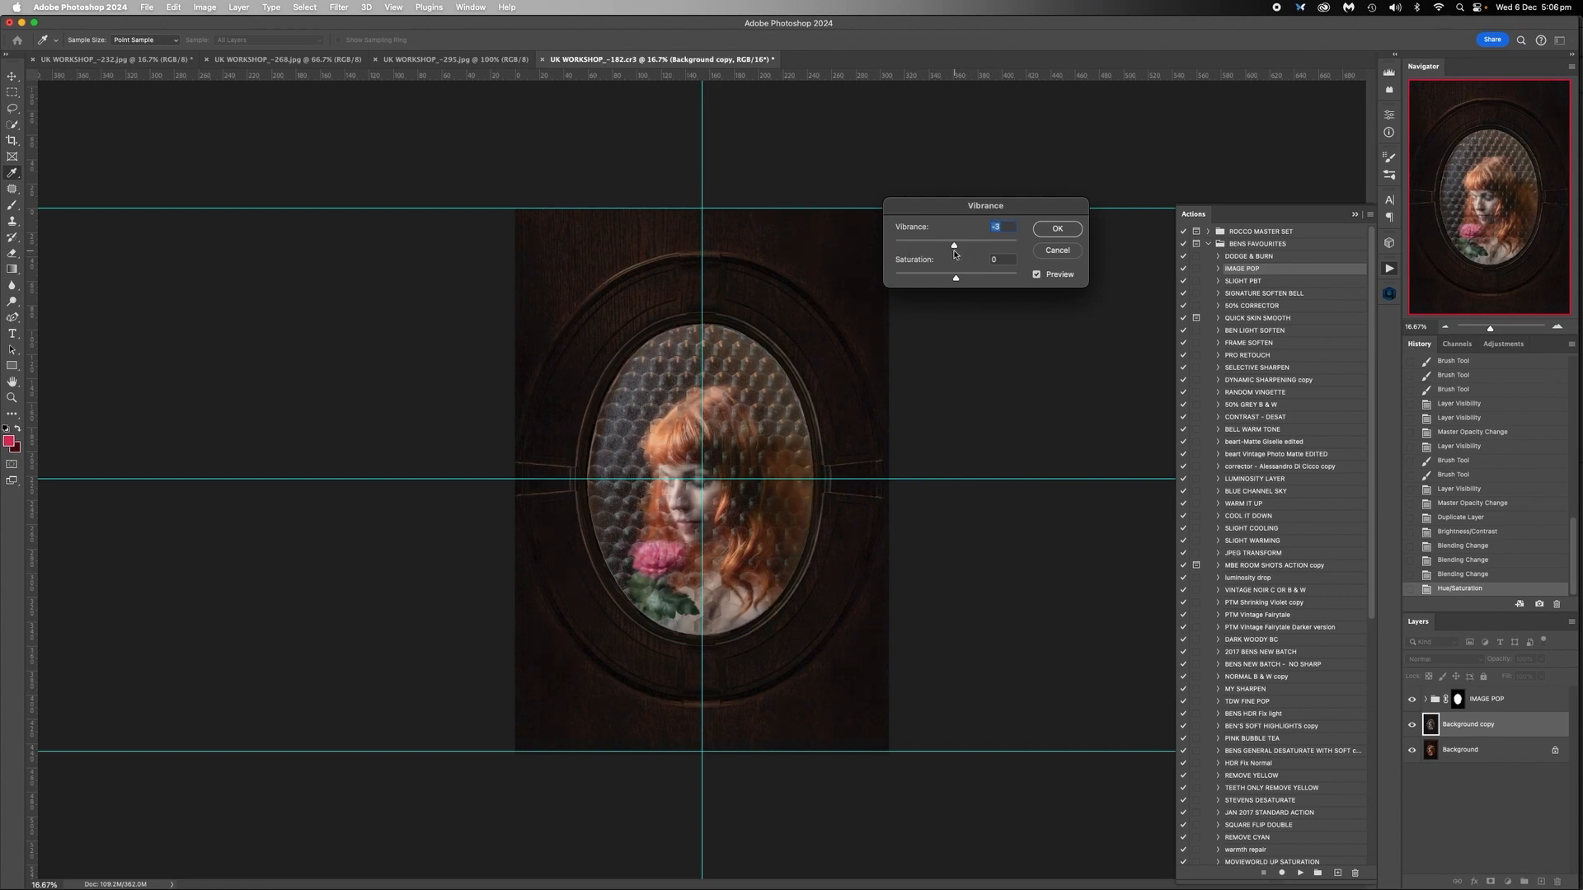
pyautogui.moveTo(950, 250); pyautogui.dragTo(949, 250)
pyautogui.press('b')
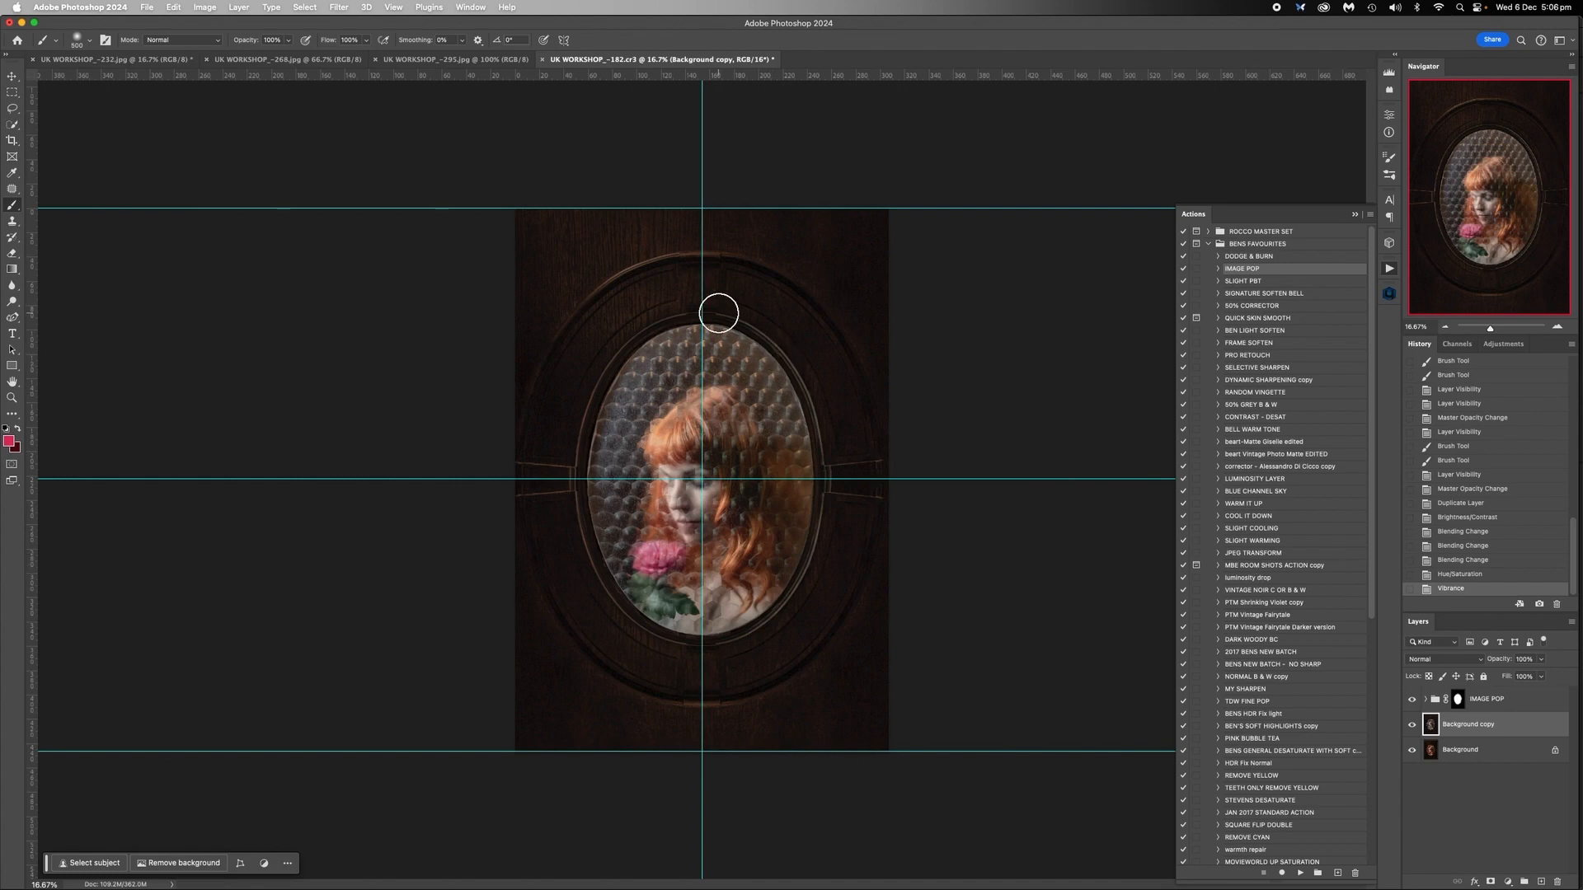
# Examine the toned-down wooden frame up close, from its left edge to the upper corner and the area above the oval
pyautogui.click(1556, 328)
pyautogui.click(1557, 328)
pyautogui.click(1557, 328)
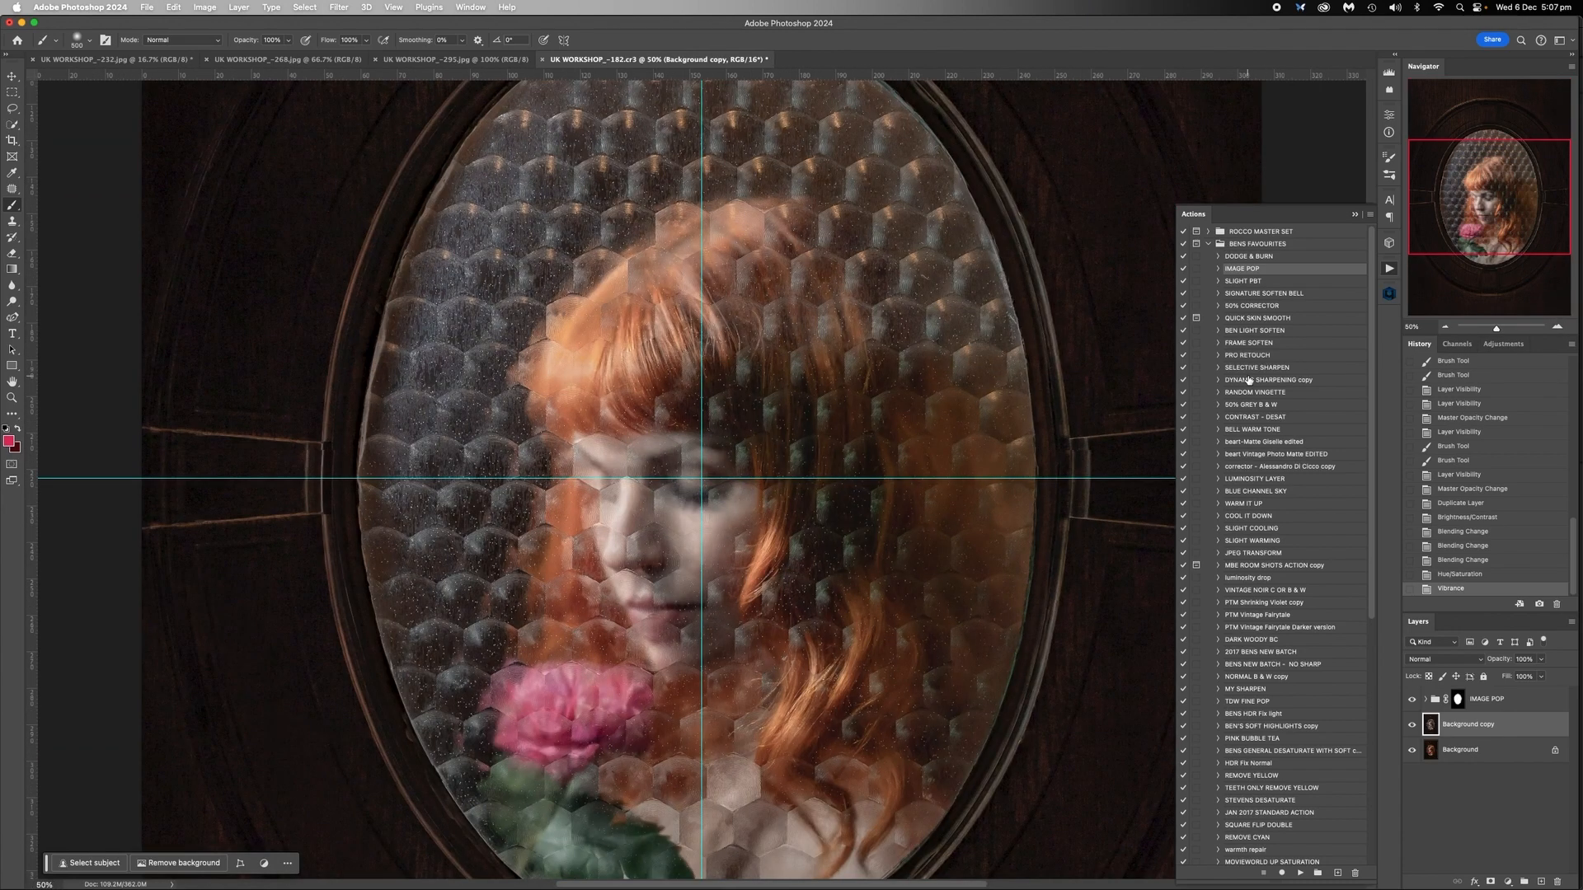
pyautogui.hscroll(-10, 724, 371)
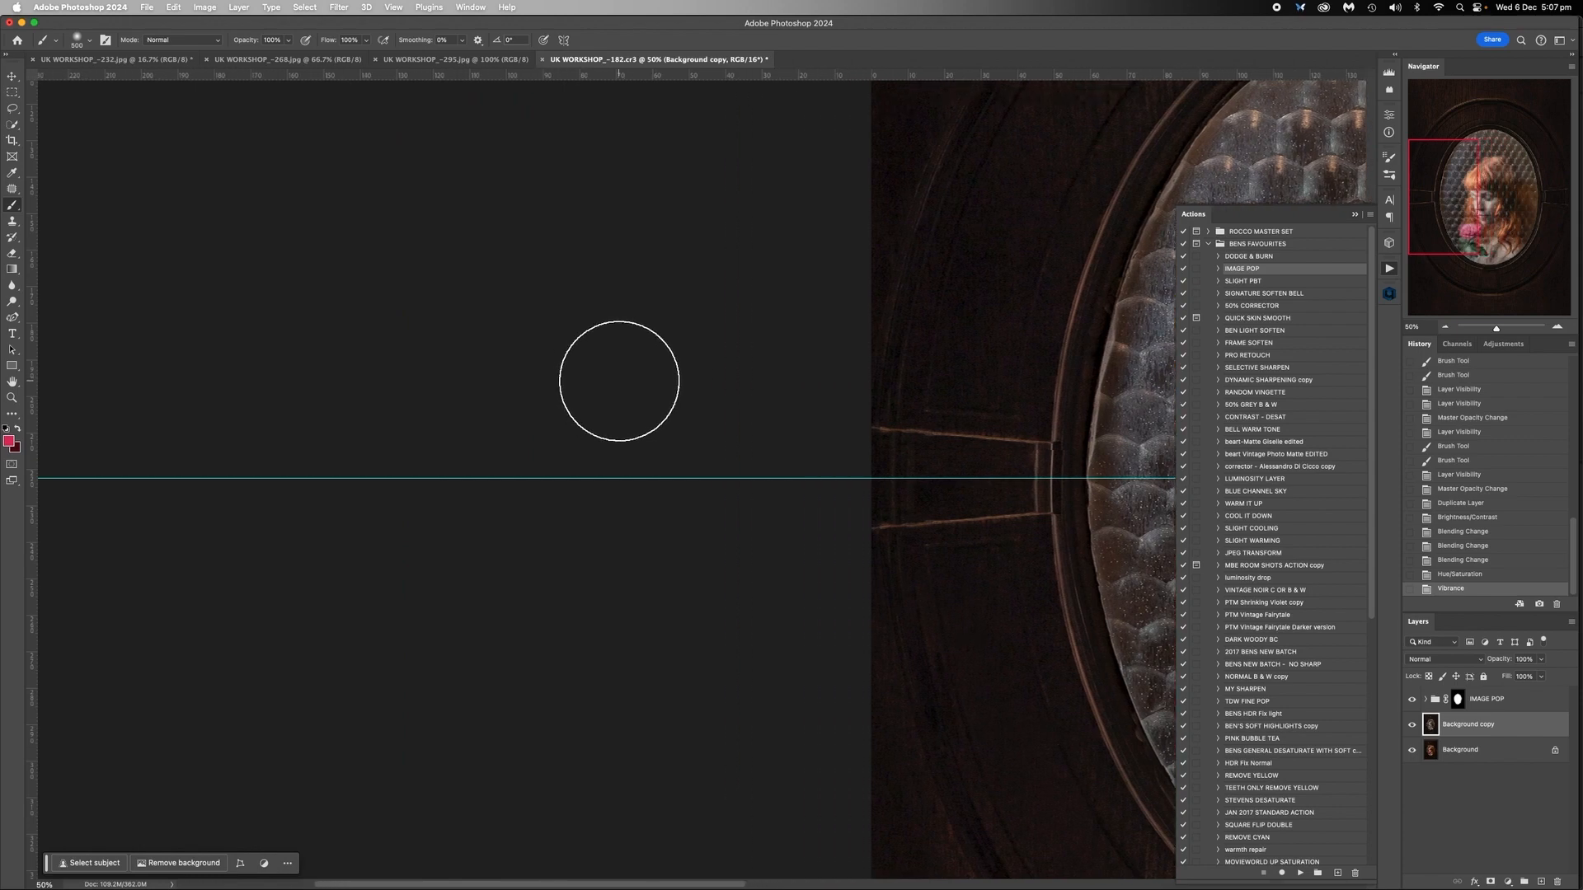
pyautogui.hscroll(-5, 1006, 380)
pyautogui.scroll(10, 1002, 387)
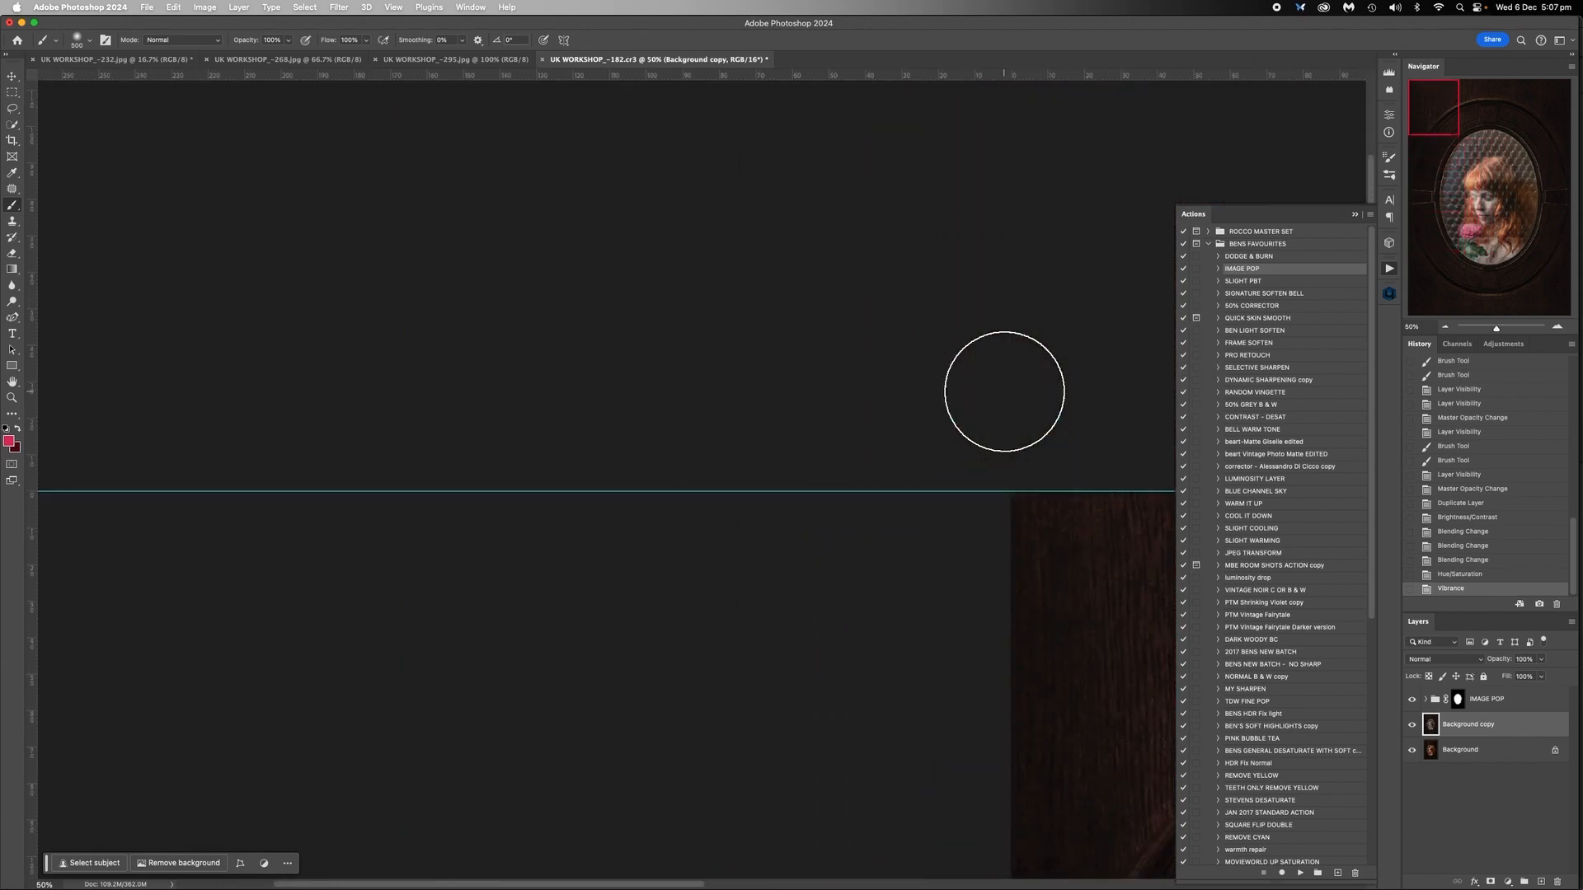
pyautogui.hscroll(2, 1005, 391)
pyautogui.scroll(-3, 1004, 392)
pyautogui.hscroll(3, 1006, 391)
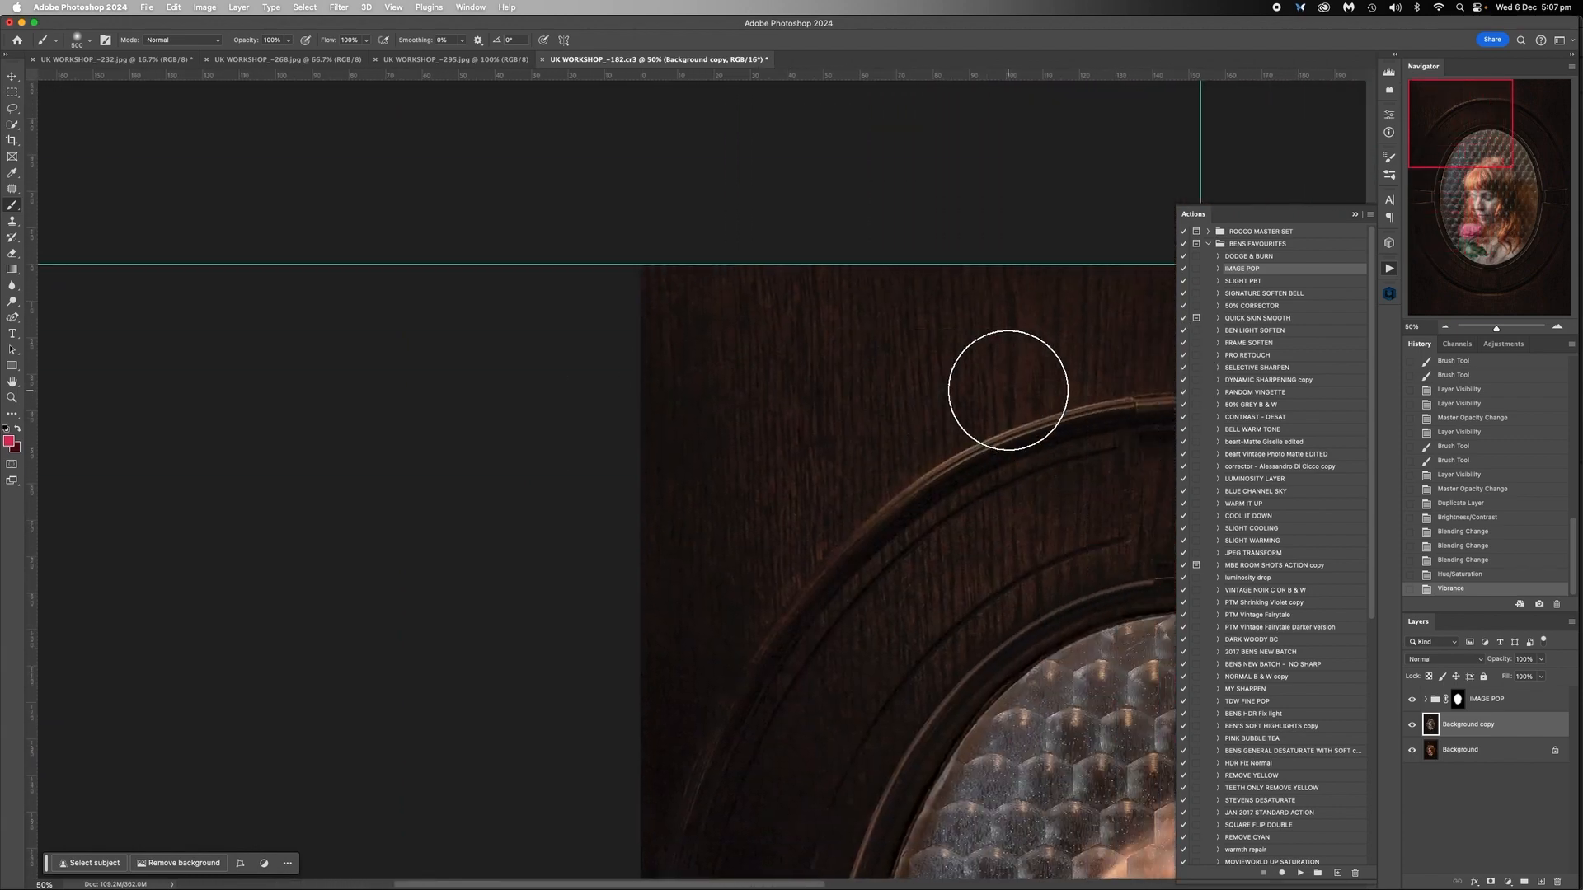
pyautogui.hscroll(4, 1007, 383)
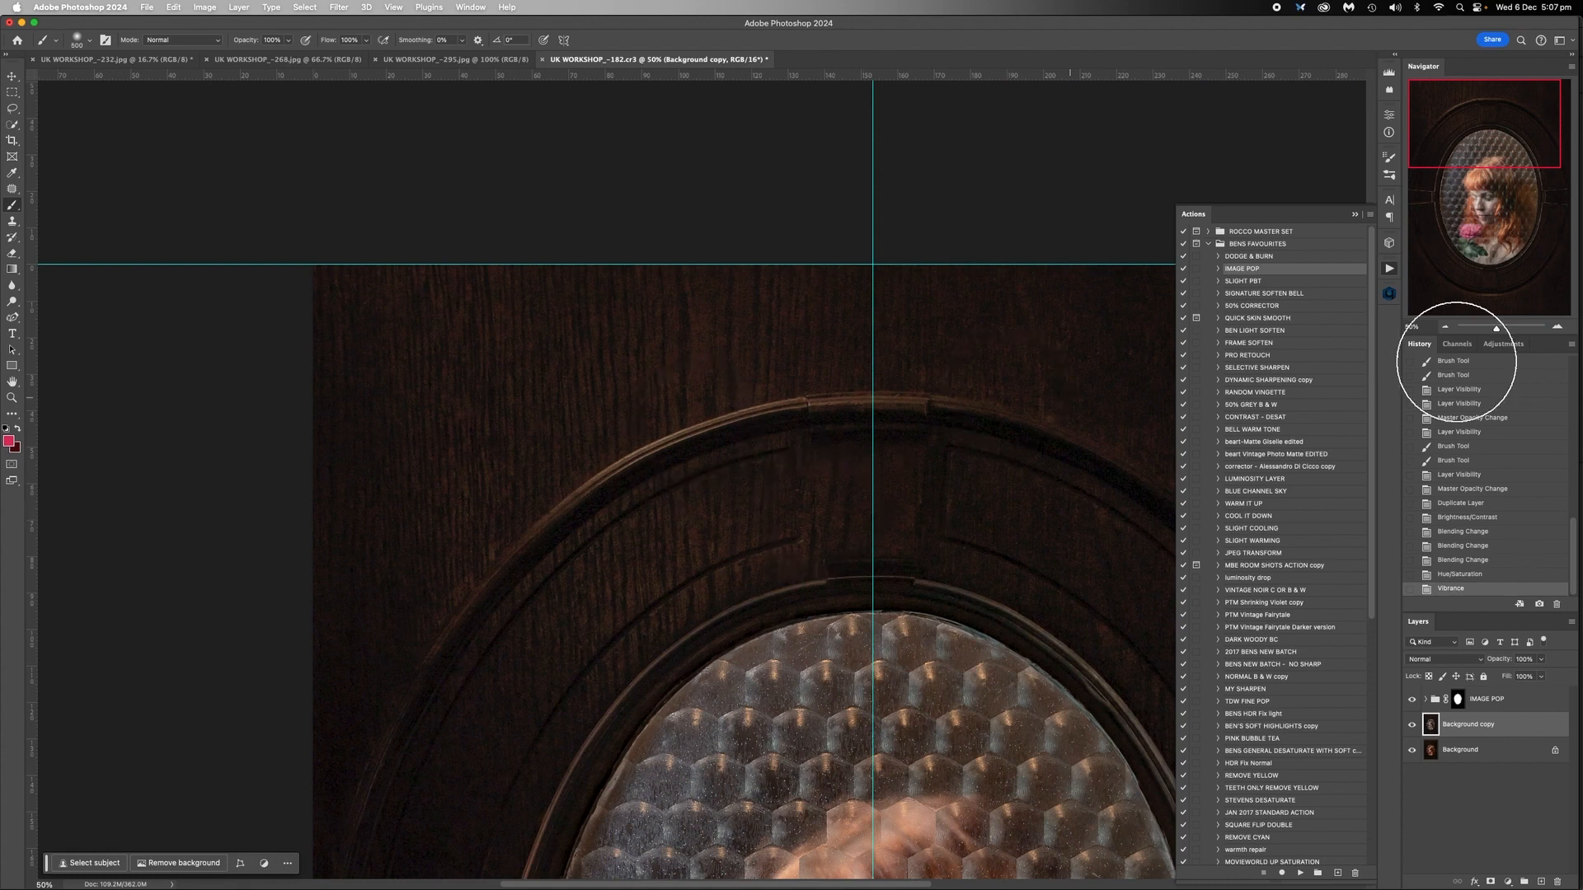
pyautogui.click(1446, 328)
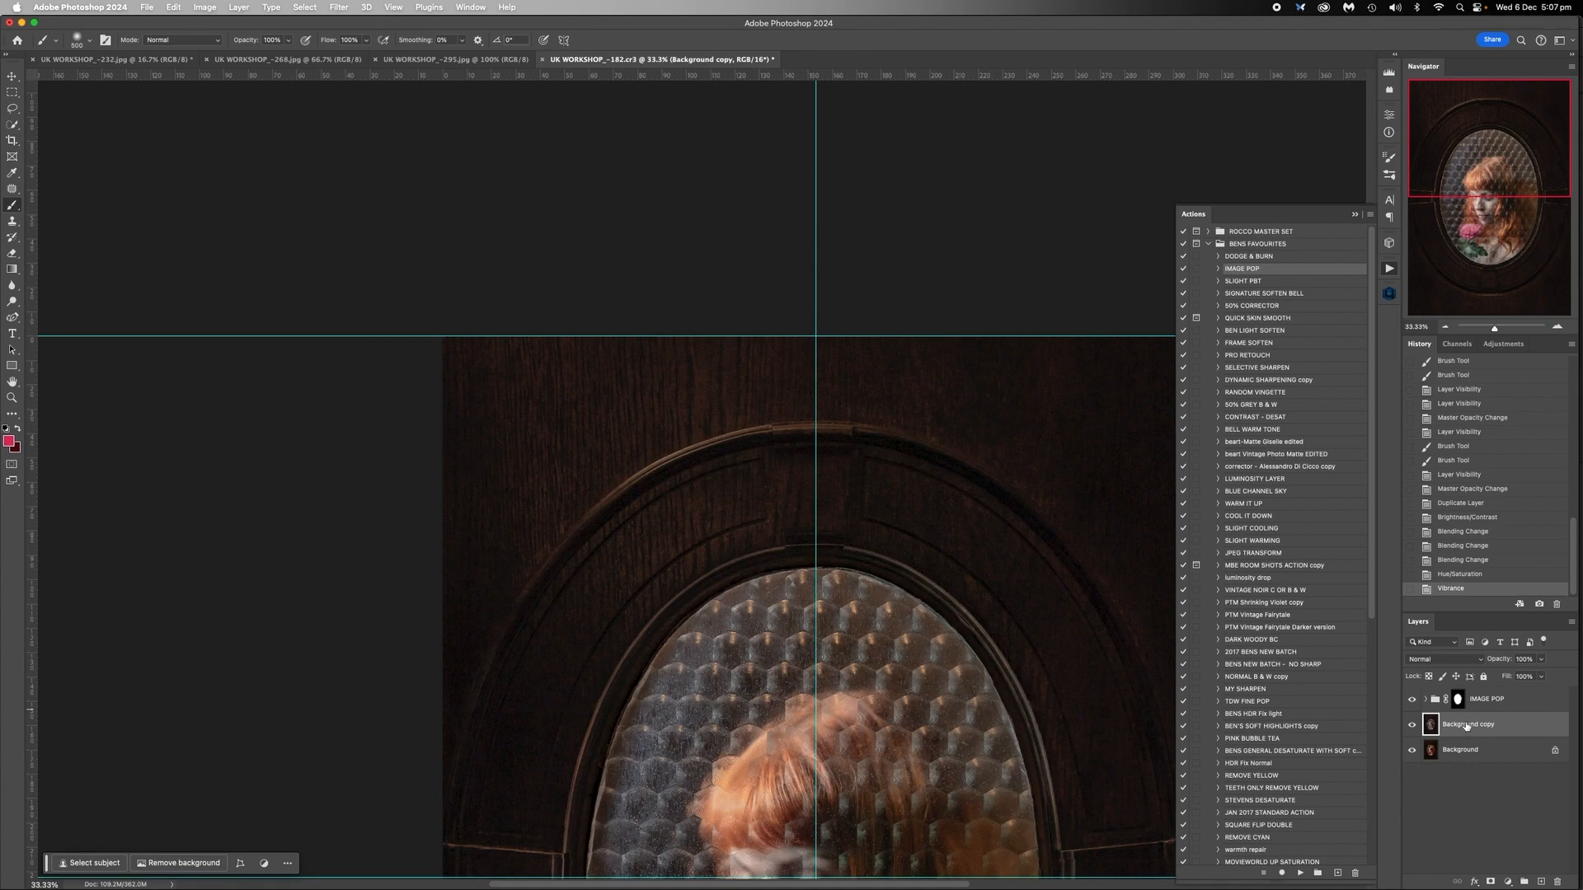
# Add a layer mask to Background copy, reduce the brush to 300, and paint black over the woman's hair, face and pink flower
pyautogui.click(1490, 881)
pyautogui.scroll(-5, 841, 643)
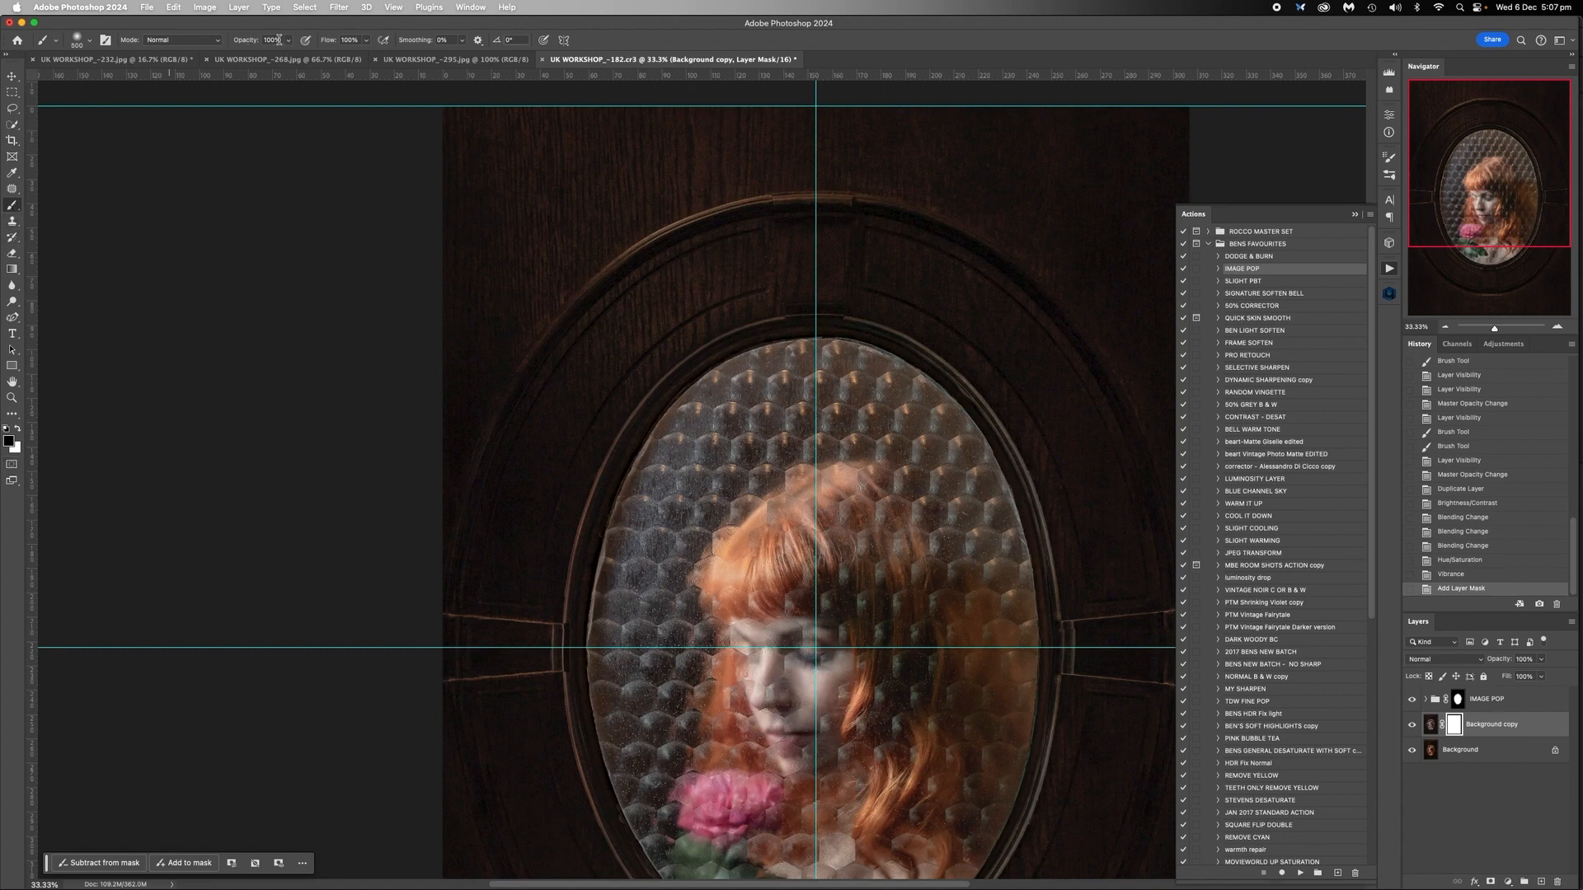
pyautogui.press('[')
pyautogui.moveTo(736, 548); pyautogui.dragTo(784, 528)
pyautogui.press('[')
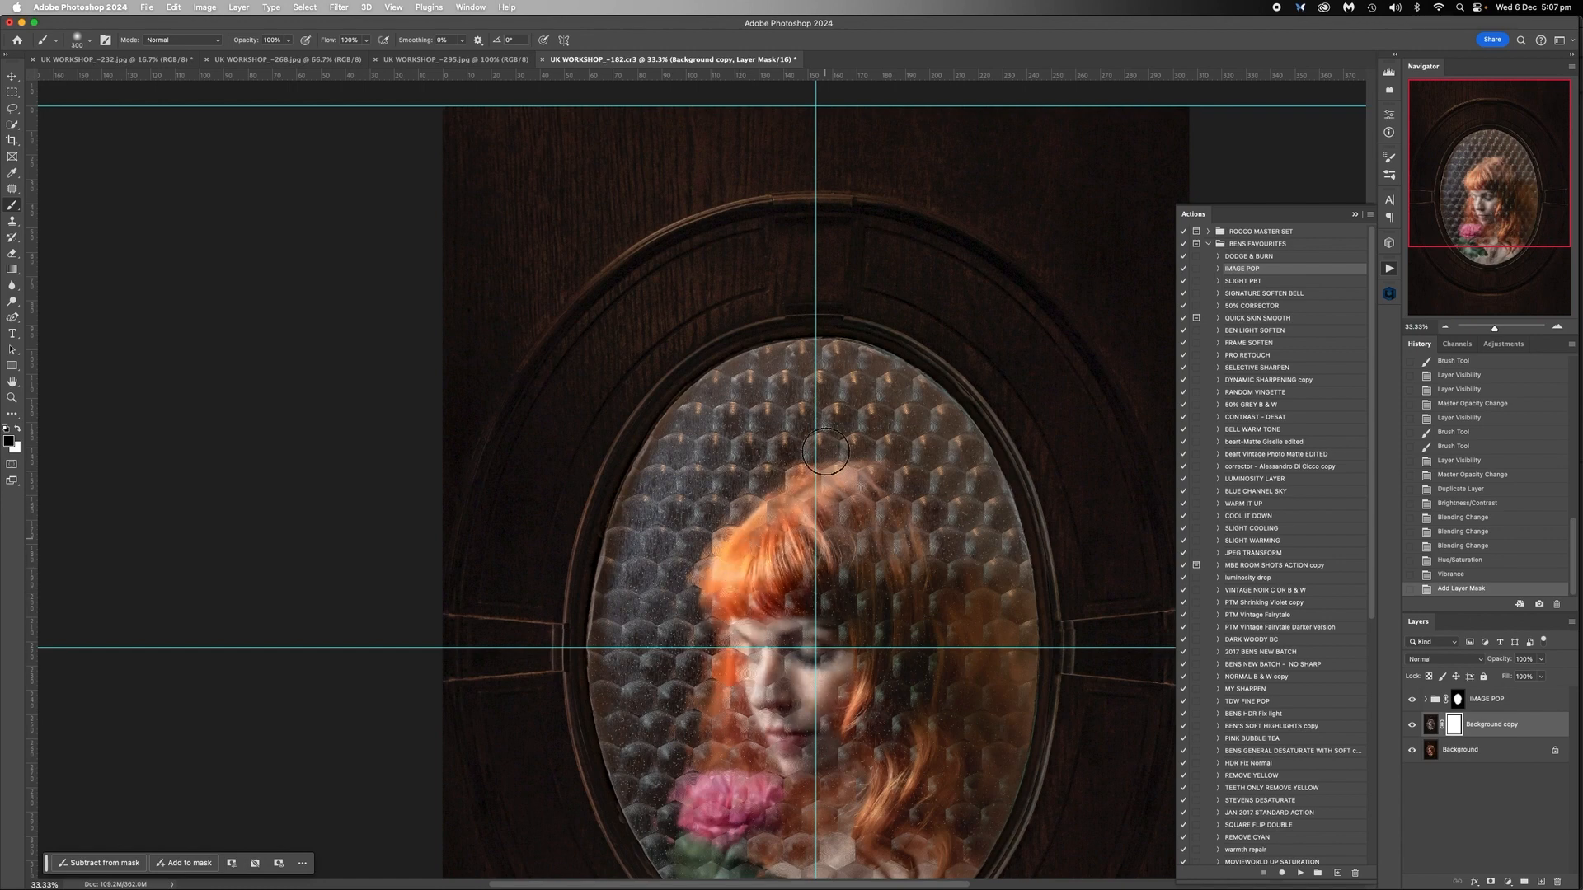
pyautogui.moveTo(826, 451)
pyautogui.mouseDown()
pyautogui.moveTo(849, 676)
pyautogui.moveTo(750, 660)
pyautogui.moveTo(717, 767)
pyautogui.moveTo(696, 720)
pyautogui.mouseUp()
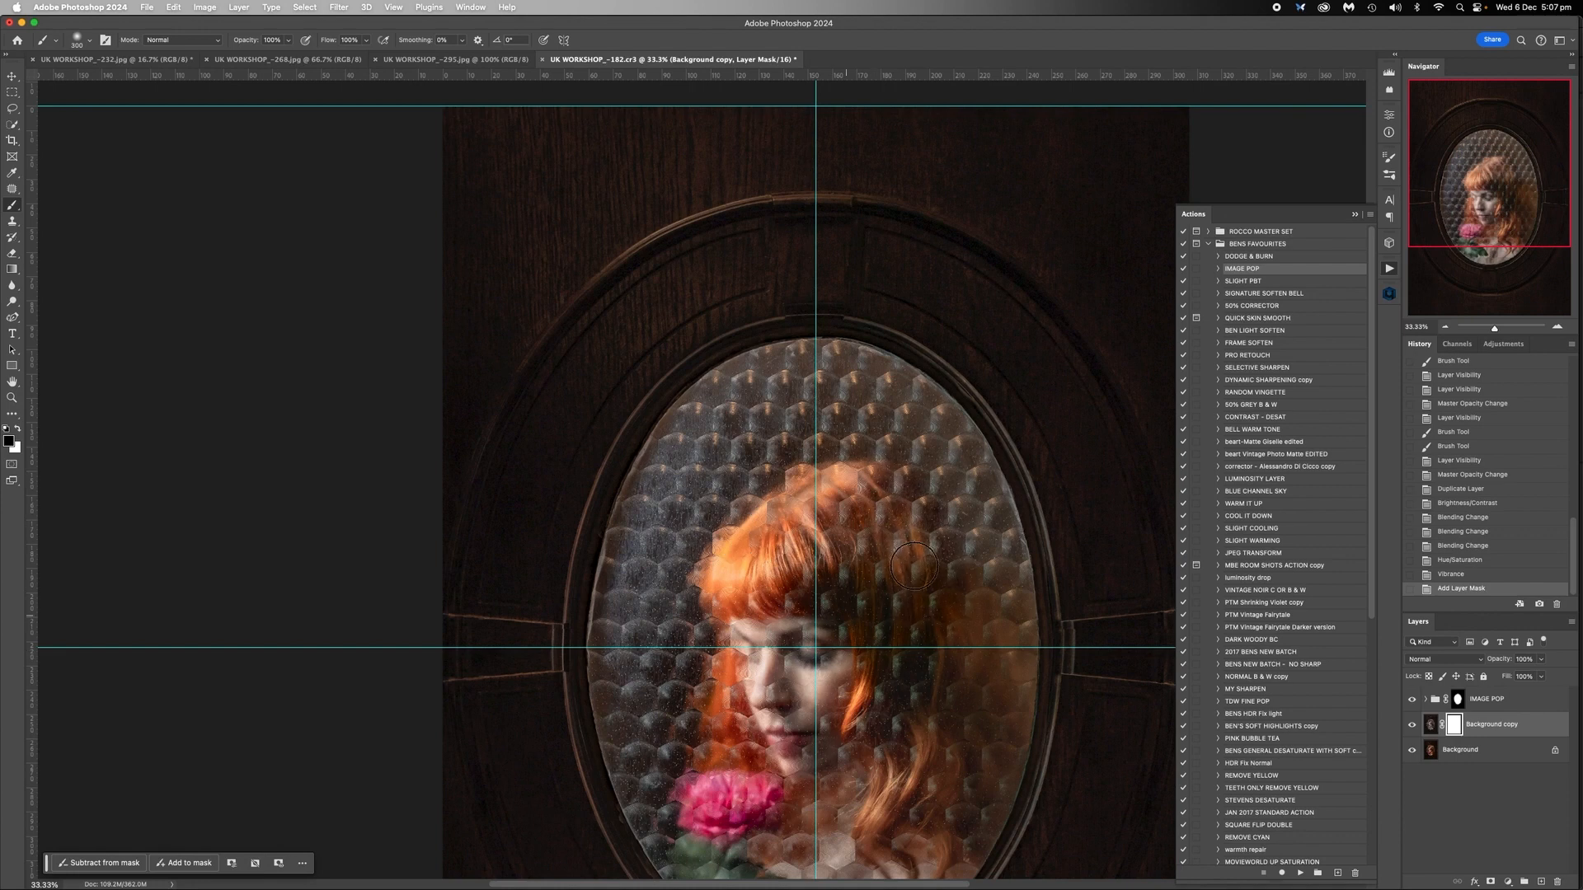
# Paint black on the Background copy mask over the glass left of the hair, then over the upper-right glass with the brush at 250
pyautogui.press('[')
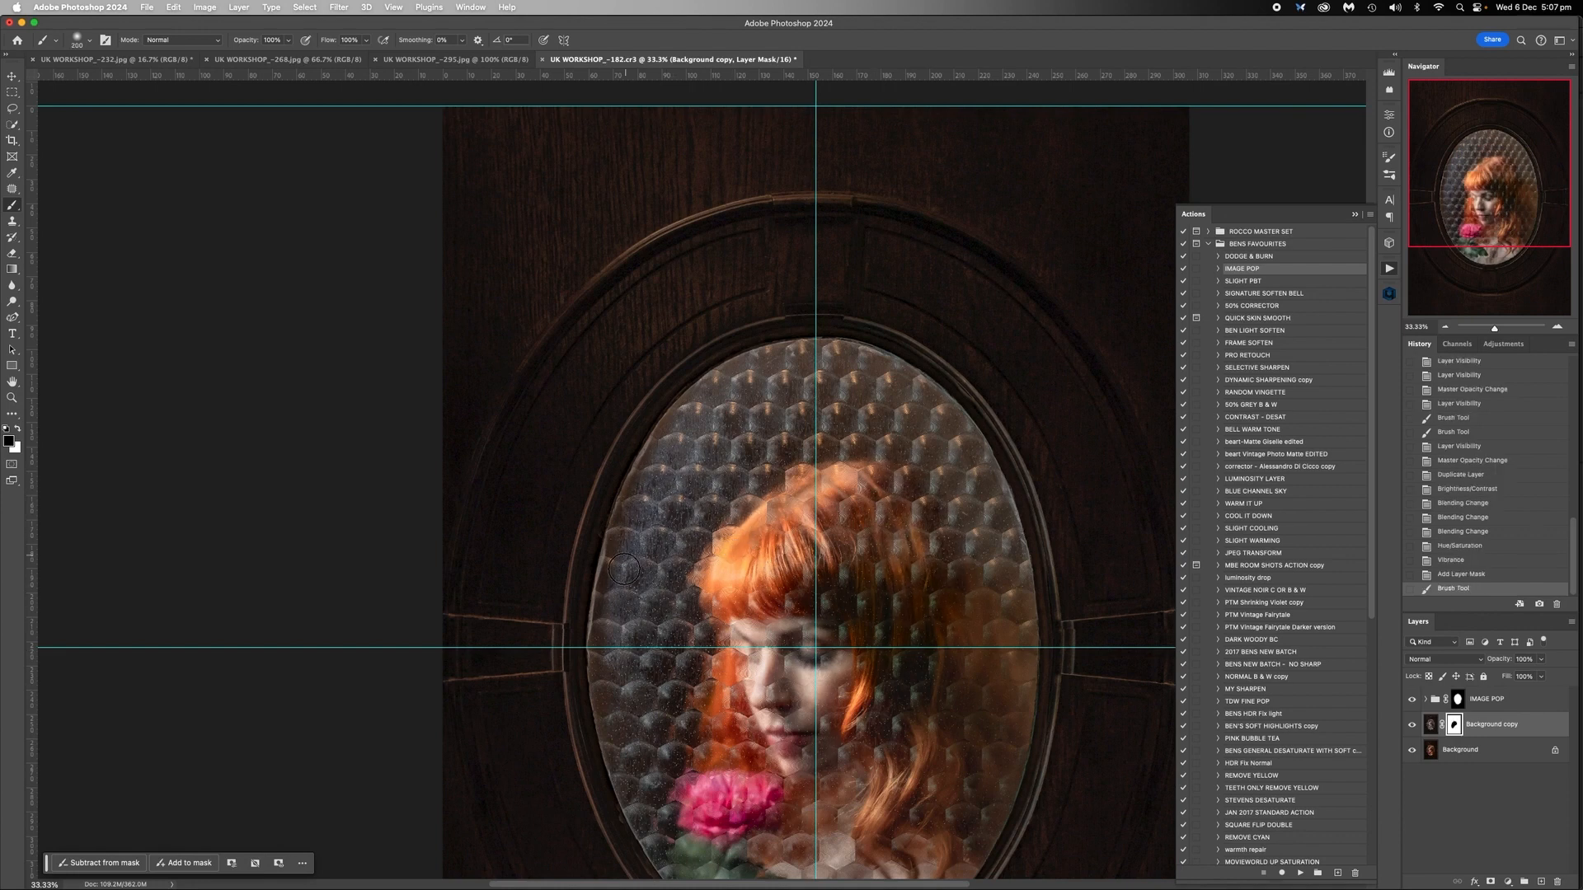
pyautogui.moveTo(662, 490)
pyautogui.mouseDown()
pyautogui.moveTo(697, 433)
pyautogui.moveTo(684, 446)
pyautogui.mouseUp()
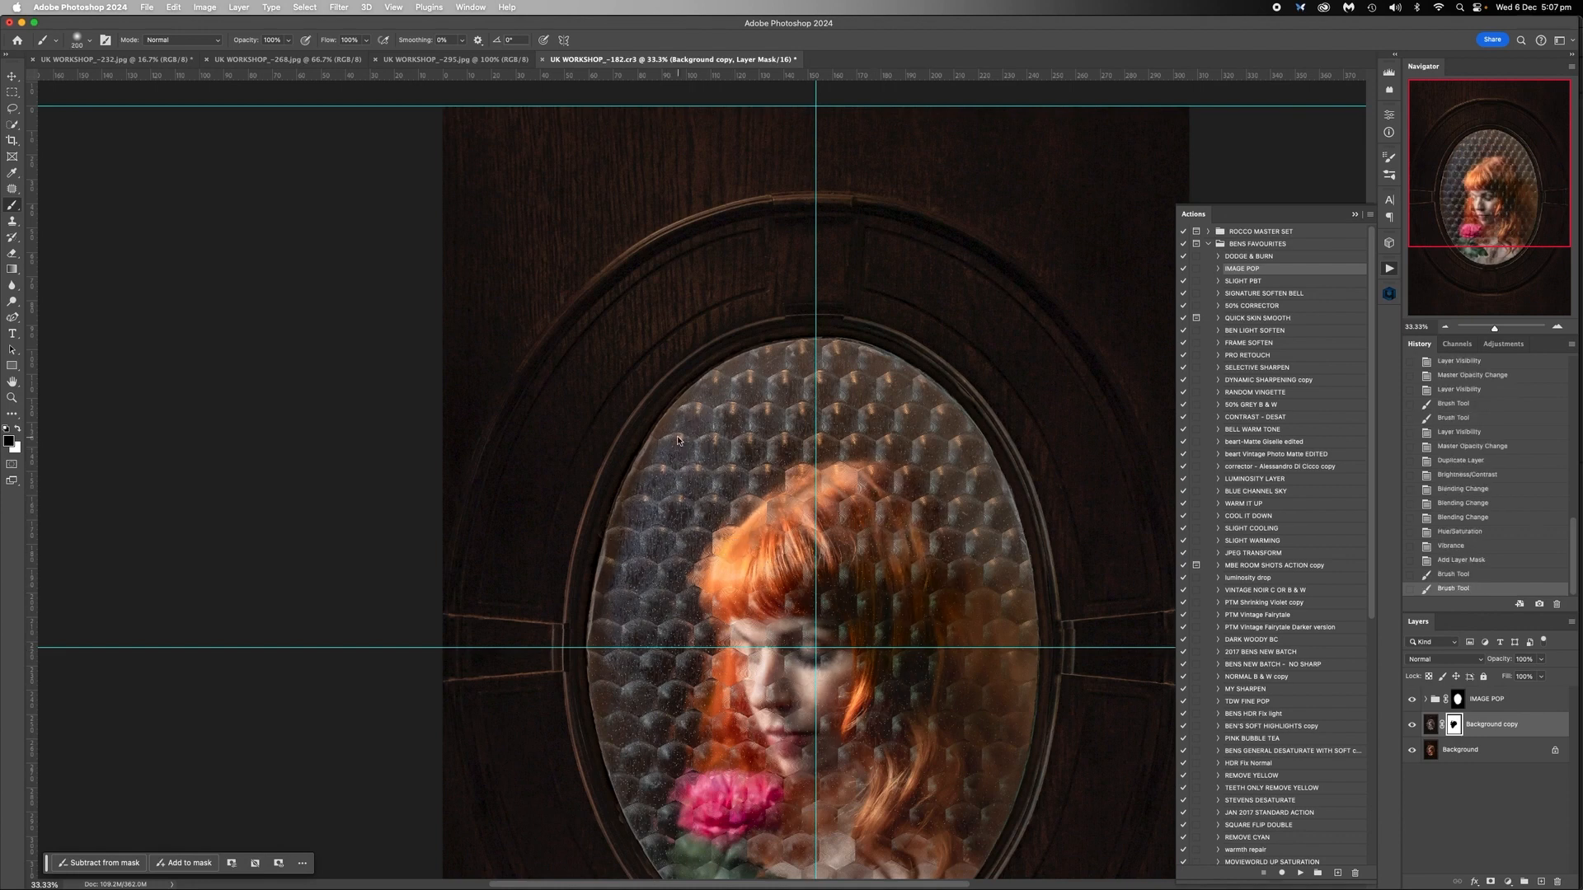
pyautogui.press(']')
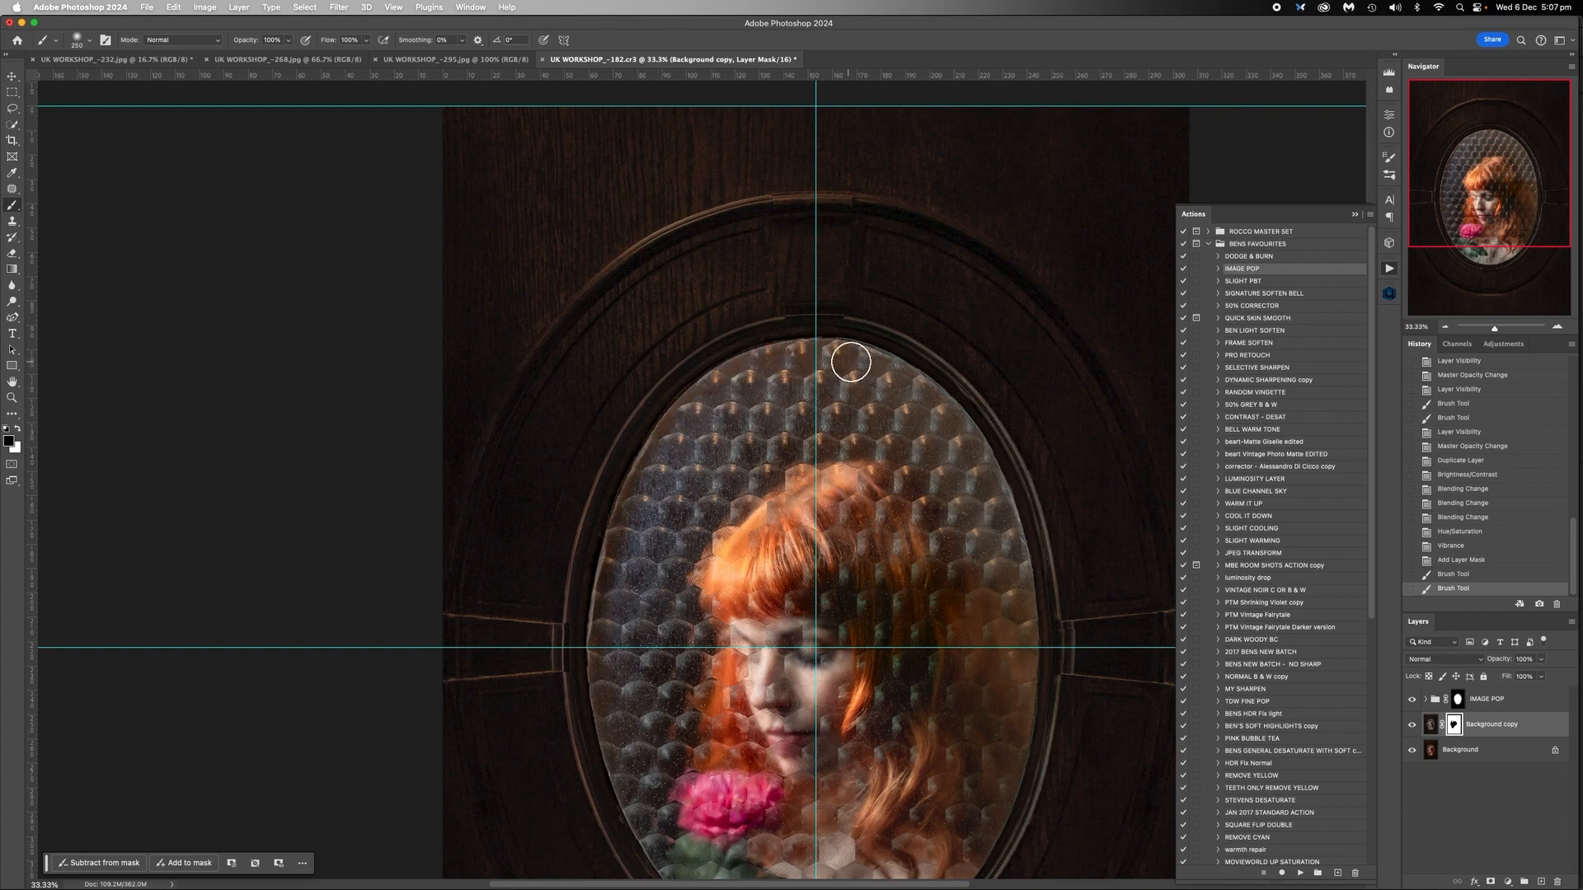
pyautogui.moveTo(947, 427)
pyautogui.mouseDown()
pyautogui.moveTo(993, 512)
pyautogui.moveTo(1007, 636)
pyautogui.moveTo(1014, 569)
pyautogui.moveTo(1019, 583)
pyautogui.mouseUp()
# Reduce the brush to 175 and mask the glass along the oval's left edge, enlarging the brush slightly for the upper-left area
pyautogui.press('[')
pyautogui.press('[')
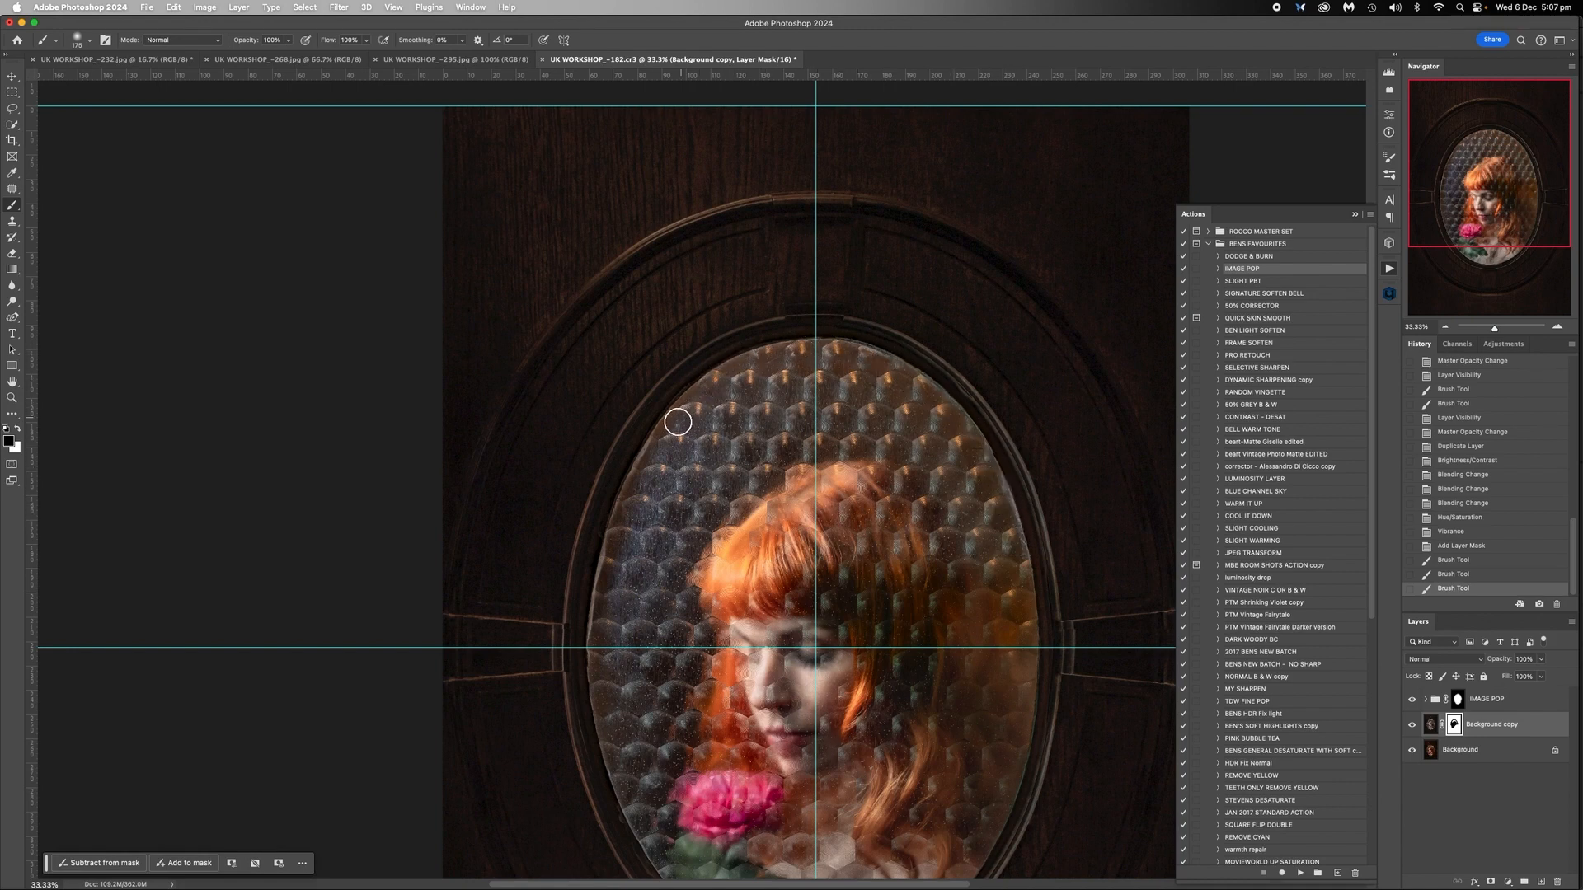
pyautogui.moveTo(598, 669); pyautogui.dragTo(598, 695)
pyautogui.scroll(-5, 626, 652)
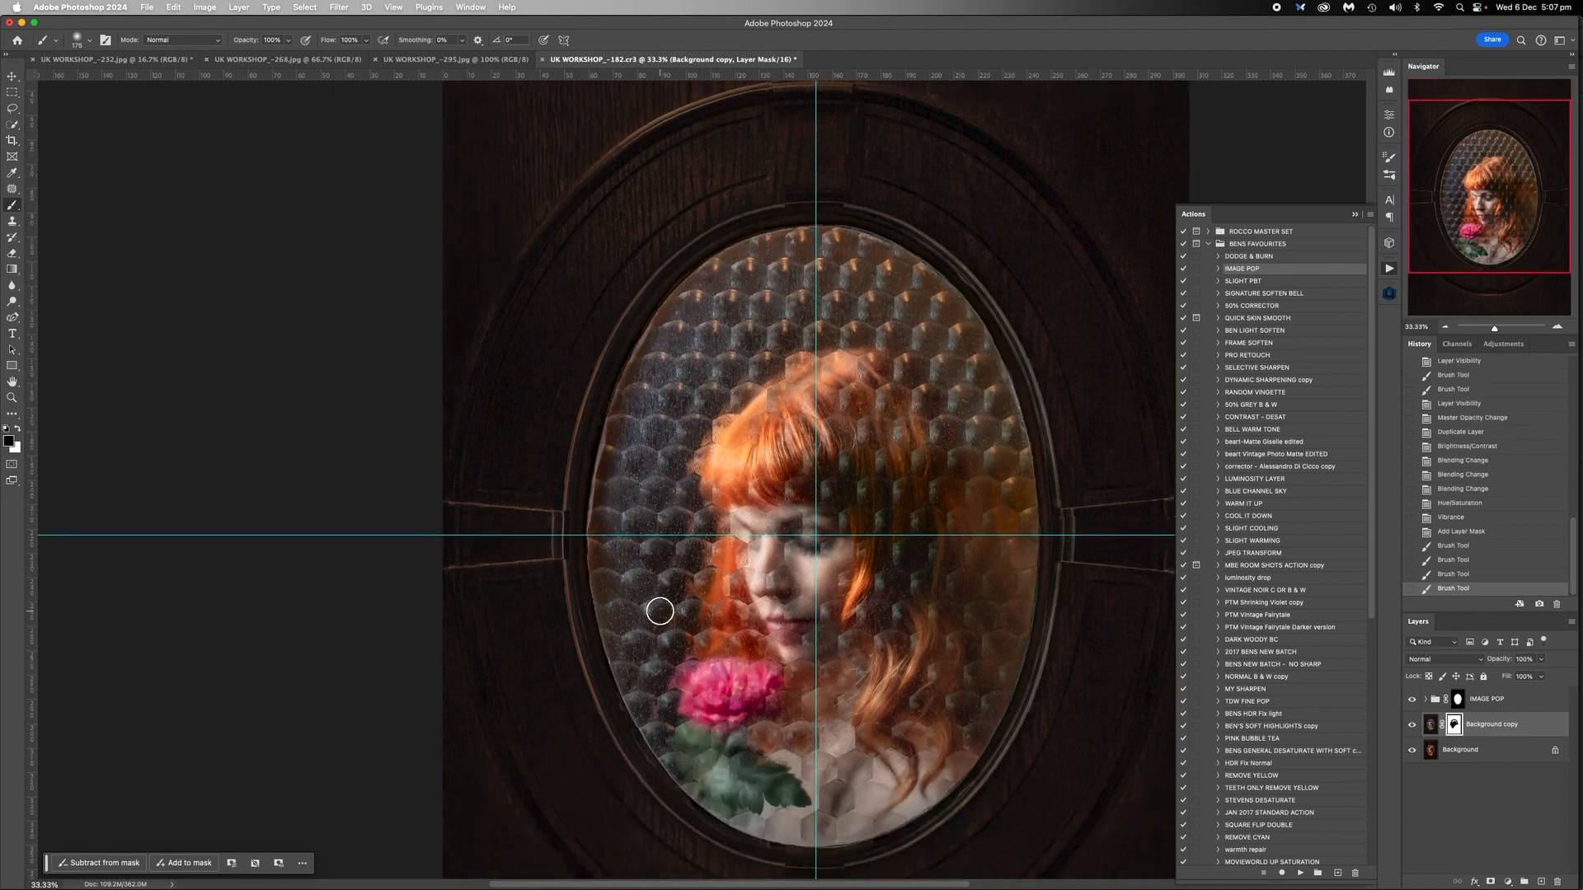
pyautogui.press(']')
pyautogui.moveTo(610, 617)
pyautogui.mouseDown()
pyautogui.moveTo(635, 699)
pyautogui.moveTo(695, 786)
pyautogui.moveTo(743, 819)
pyautogui.moveTo(813, 834)
pyautogui.moveTo(895, 811)
pyautogui.moveTo(976, 738)
pyautogui.moveTo(1034, 590)
pyautogui.moveTo(1019, 428)
pyautogui.moveTo(956, 307)
pyautogui.moveTo(880, 249)
pyautogui.moveTo(794, 229)
pyautogui.moveTo(735, 264)
pyautogui.moveTo(707, 304)
pyautogui.mouseUp()
# Mask the hair and glass on the oval's right side with the brush at 400, then the shoulder and flower areas at 300
pyautogui.press(']')
pyautogui.press(']')
pyautogui.press(']')
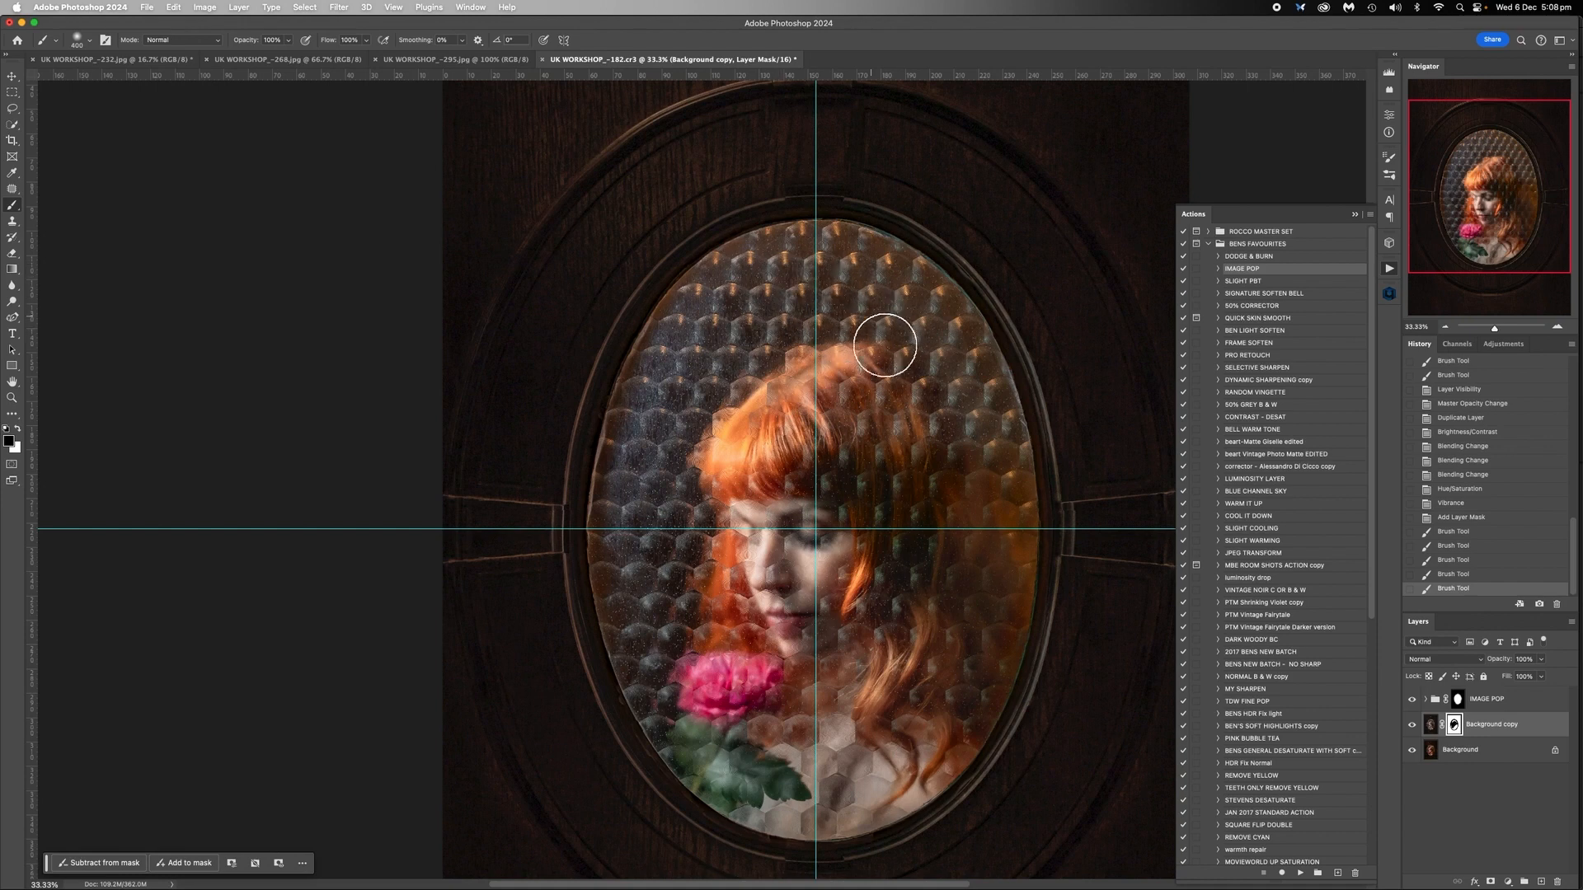
pyautogui.moveTo(973, 398)
pyautogui.mouseDown()
pyautogui.moveTo(962, 614)
pyautogui.moveTo(915, 742)
pyautogui.mouseUp()
pyautogui.press('[')
pyautogui.moveTo(858, 794)
pyautogui.mouseDown()
pyautogui.moveTo(914, 750)
pyautogui.moveTo(839, 815)
pyautogui.moveTo(757, 796)
pyautogui.moveTo(690, 743)
pyautogui.moveTo(636, 645)
pyautogui.moveTo(628, 494)
pyautogui.moveTo(668, 599)
pyautogui.moveTo(711, 478)
pyautogui.moveTo(701, 562)
pyautogui.moveTo(620, 500)
pyautogui.moveTo(696, 307)
pyautogui.moveTo(644, 430)
pyautogui.moveTo(714, 378)
pyautogui.moveTo(691, 543)
pyautogui.moveTo(788, 336)
pyautogui.moveTo(813, 380)
pyautogui.moveTo(793, 636)
pyautogui.moveTo(850, 356)
pyautogui.moveTo(910, 413)
pyautogui.moveTo(925, 671)
pyautogui.moveTo(820, 605)
pyautogui.moveTo(790, 549)
pyautogui.moveTo(720, 590)
pyautogui.moveTo(767, 709)
pyautogui.moveTo(800, 737)
pyautogui.moveTo(849, 722)
pyautogui.mouseUp()
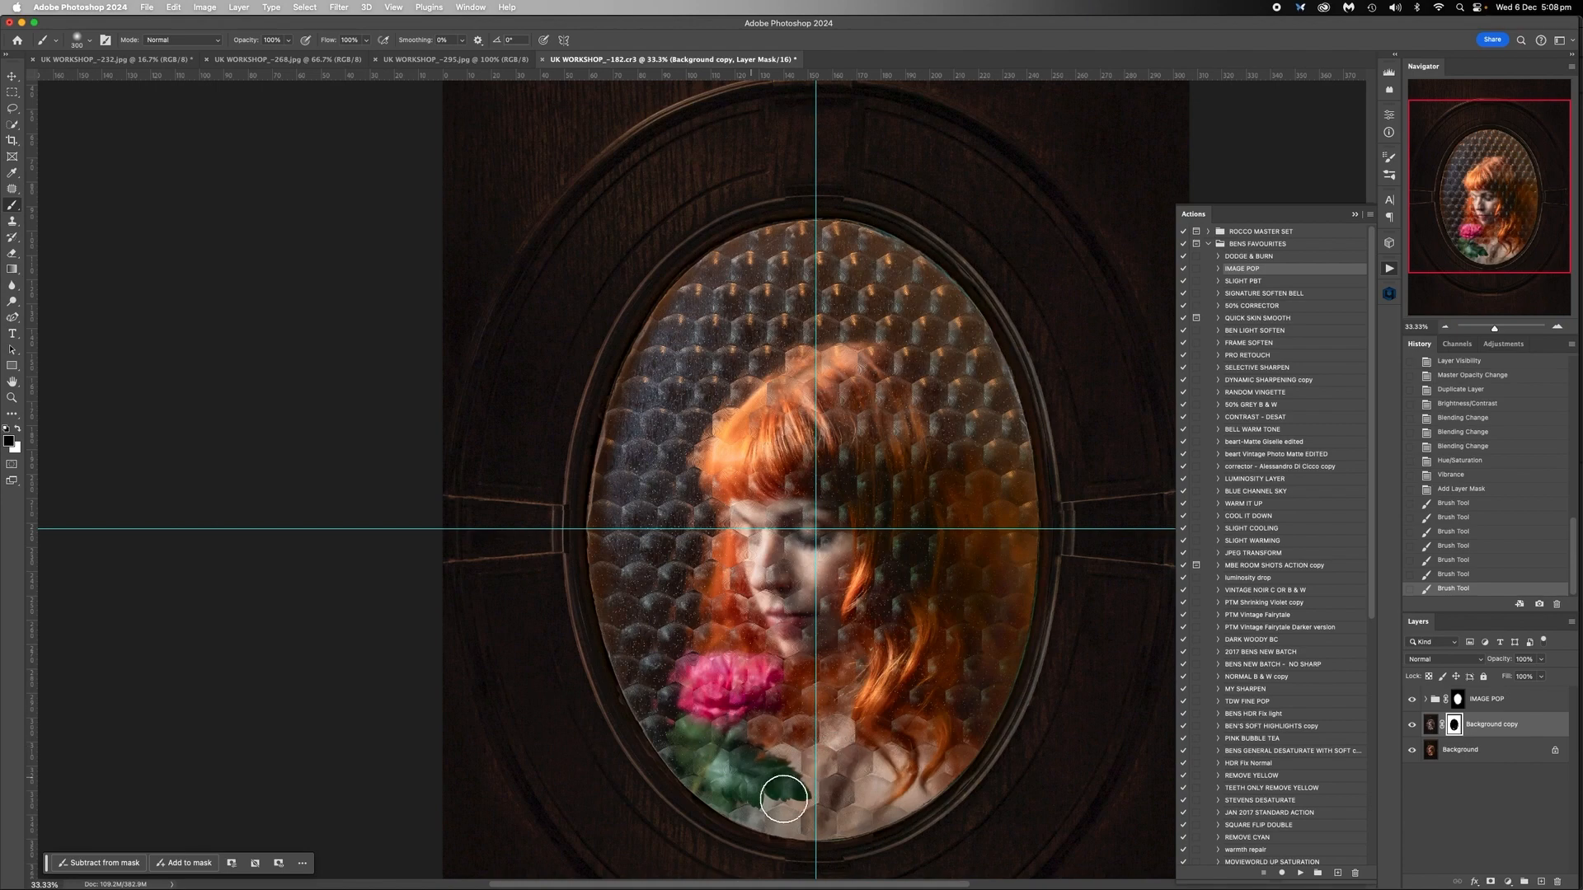
pyautogui.click(752, 641)
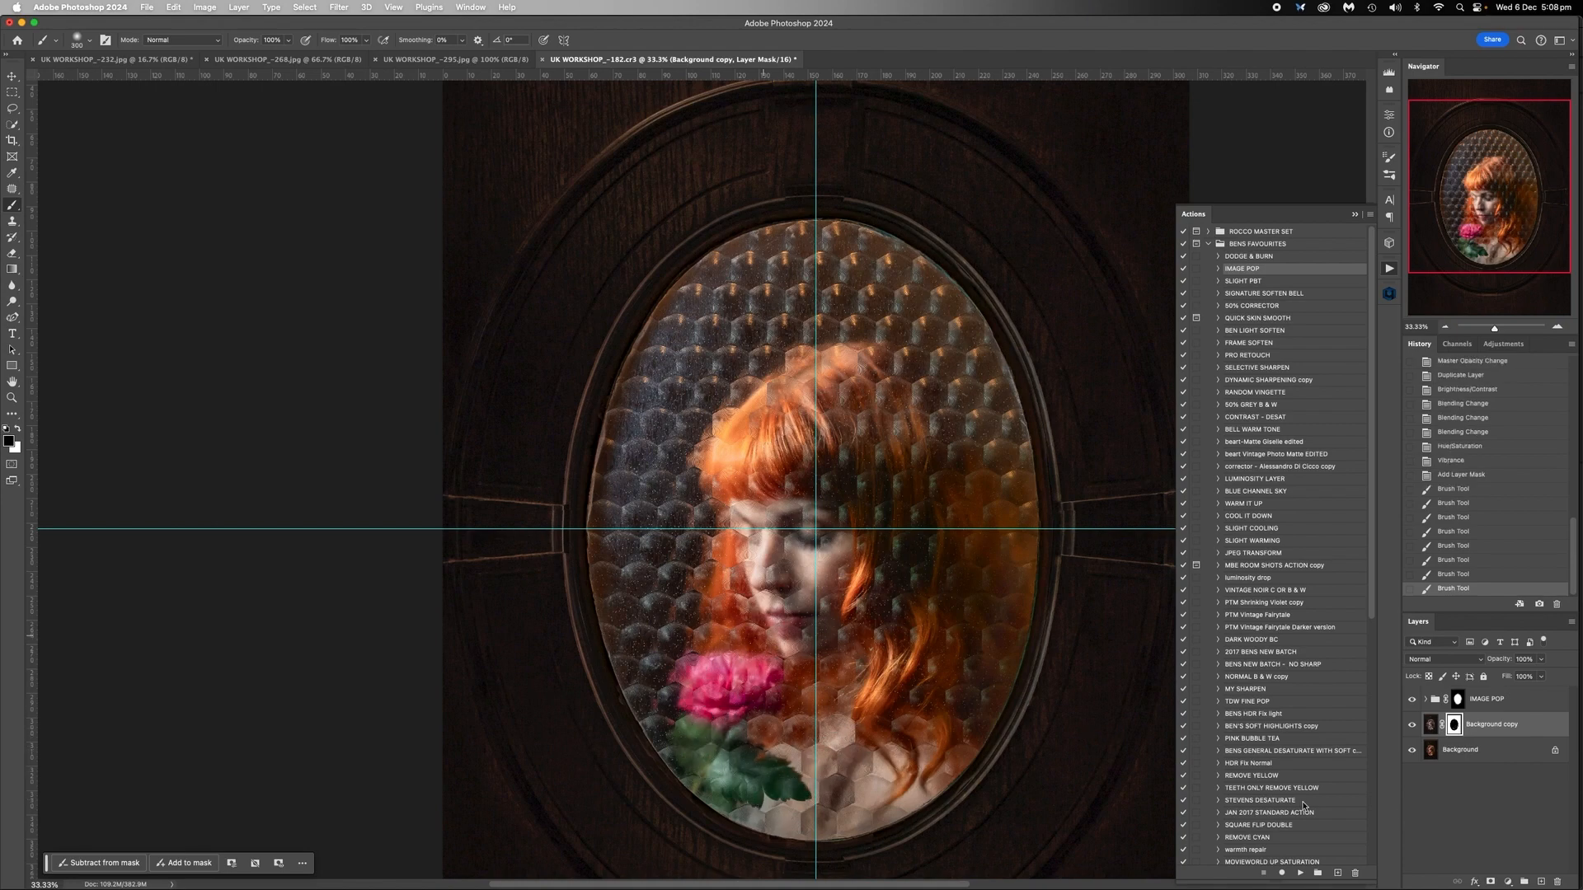
# With the Background layer temporarily hidden, paint out the leftover patches inside the oval on the Background copy layer's mask in black
pyautogui.click(1412, 750)
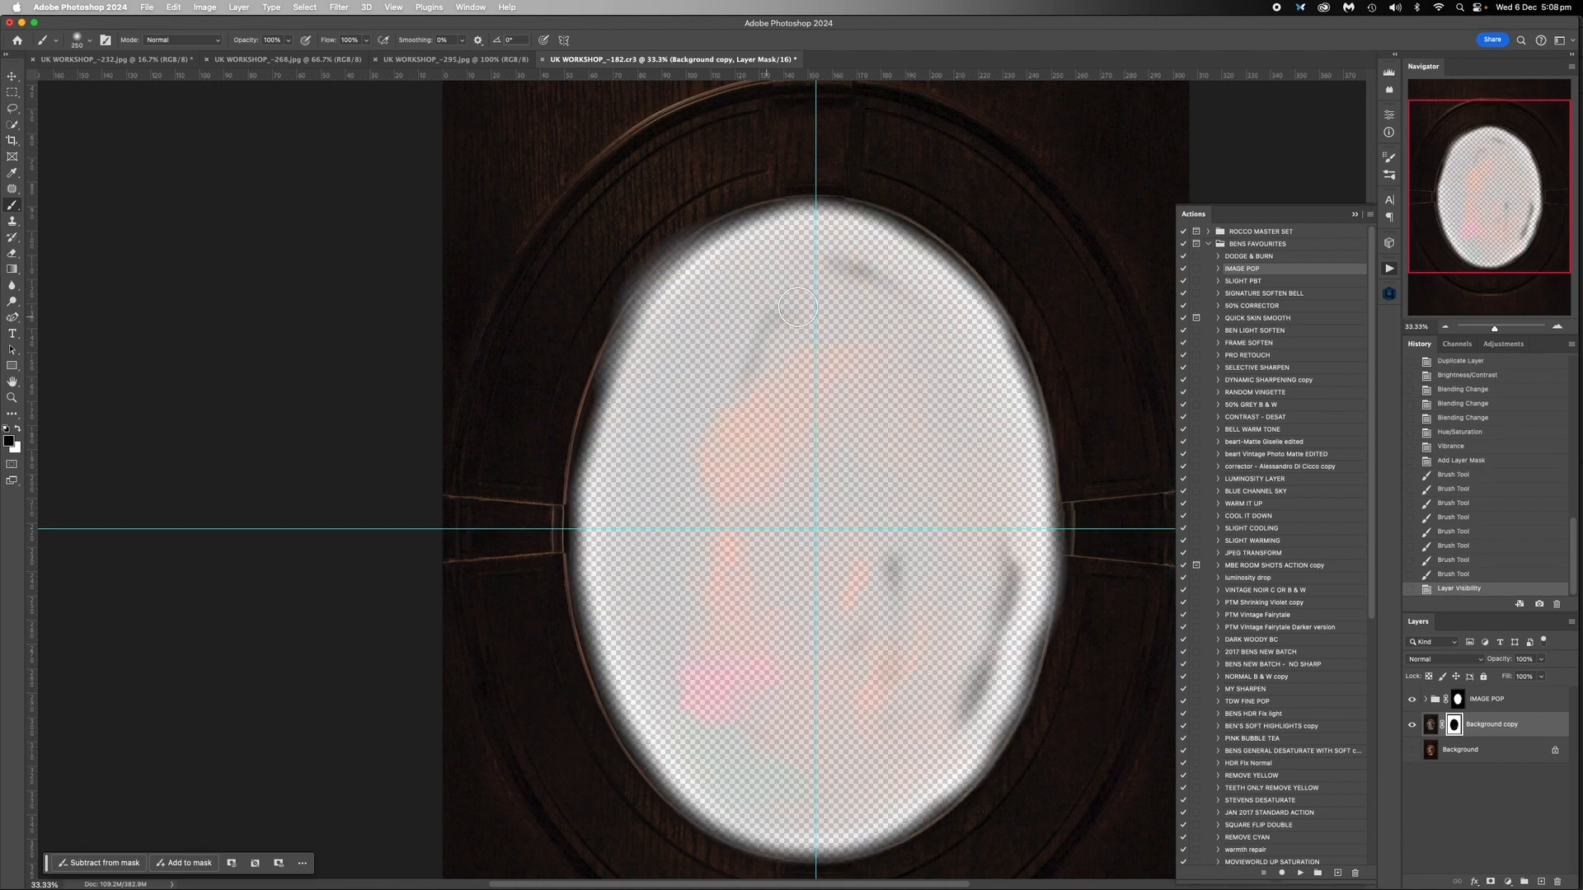
pyautogui.moveTo(876, 389)
pyautogui.mouseDown()
pyautogui.moveTo(901, 318)
pyautogui.moveTo(876, 279)
pyautogui.moveTo(810, 262)
pyautogui.moveTo(711, 491)
pyautogui.moveTo(717, 399)
pyautogui.mouseUp()
pyautogui.press('[')
pyautogui.press('[')
pyautogui.press('[')
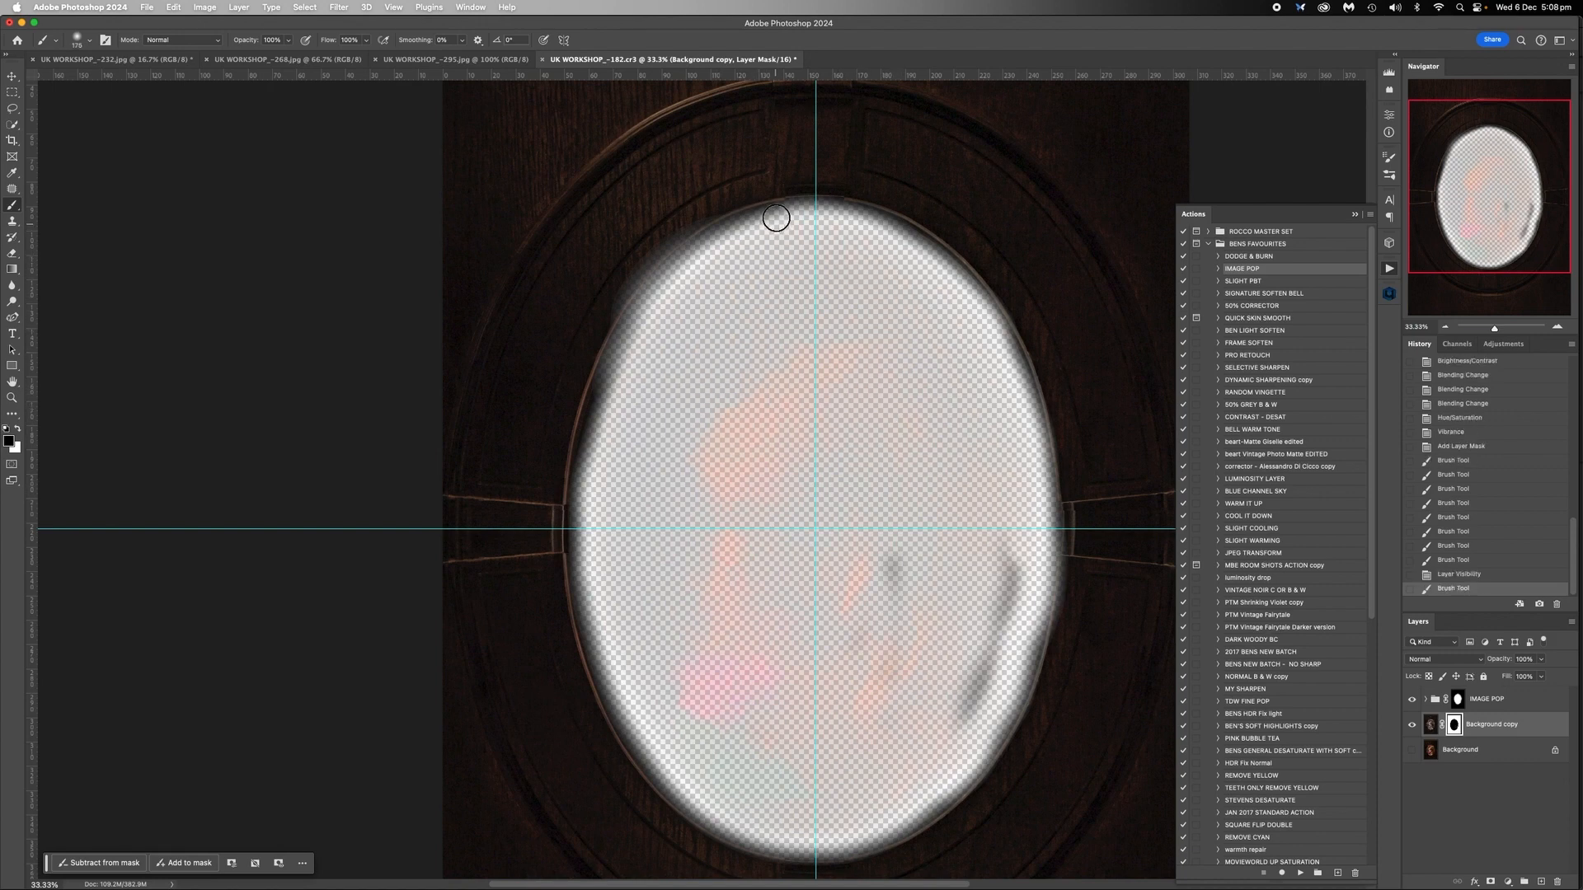
pyautogui.moveTo(777, 211)
pyautogui.mouseDown()
pyautogui.moveTo(676, 288)
pyautogui.moveTo(606, 399)
pyautogui.moveTo(587, 606)
pyautogui.moveTo(628, 712)
pyautogui.moveTo(679, 781)
pyautogui.moveTo(812, 836)
pyautogui.moveTo(904, 803)
pyautogui.moveTo(971, 747)
pyautogui.moveTo(914, 808)
pyautogui.moveTo(1014, 547)
pyautogui.moveTo(1018, 625)
pyautogui.moveTo(1002, 649)
pyautogui.moveTo(1032, 607)
pyautogui.moveTo(1022, 658)
pyautogui.moveTo(965, 746)
pyautogui.moveTo(936, 604)
pyautogui.moveTo(889, 652)
pyautogui.moveTo(895, 577)
pyautogui.moveTo(1000, 553)
pyautogui.moveTo(1032, 526)
pyautogui.moveTo(967, 546)
pyautogui.moveTo(981, 584)
pyautogui.moveTo(986, 537)
pyautogui.mouseUp()
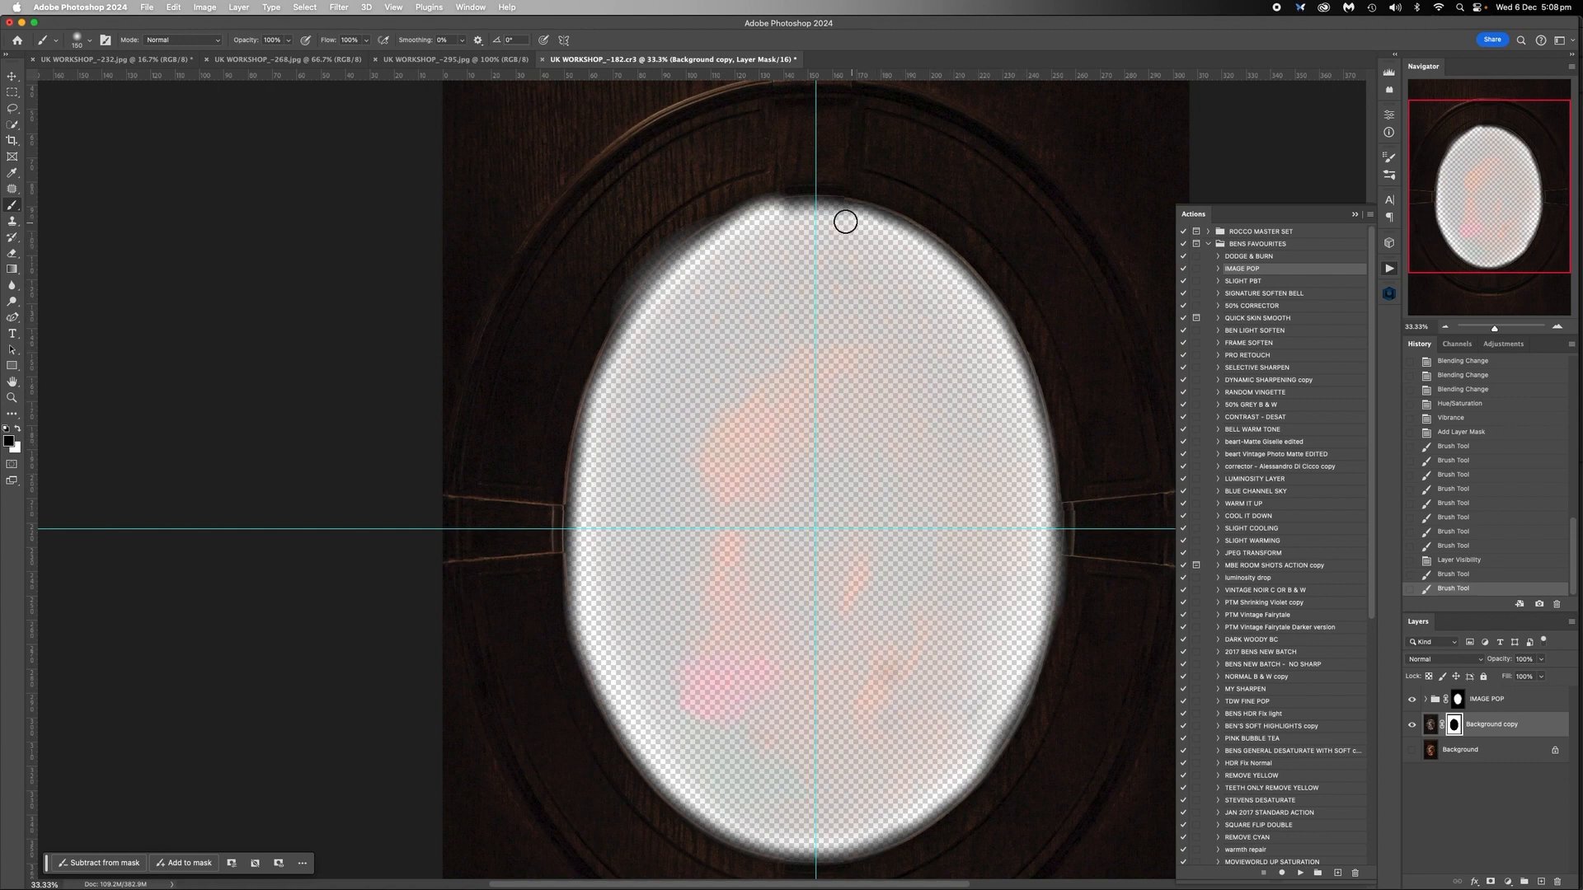
pyautogui.moveTo(783, 218)
pyautogui.mouseDown()
pyautogui.moveTo(726, 236)
pyautogui.moveTo(648, 310)
pyautogui.moveTo(630, 344)
pyautogui.moveTo(654, 444)
pyautogui.mouseUp()
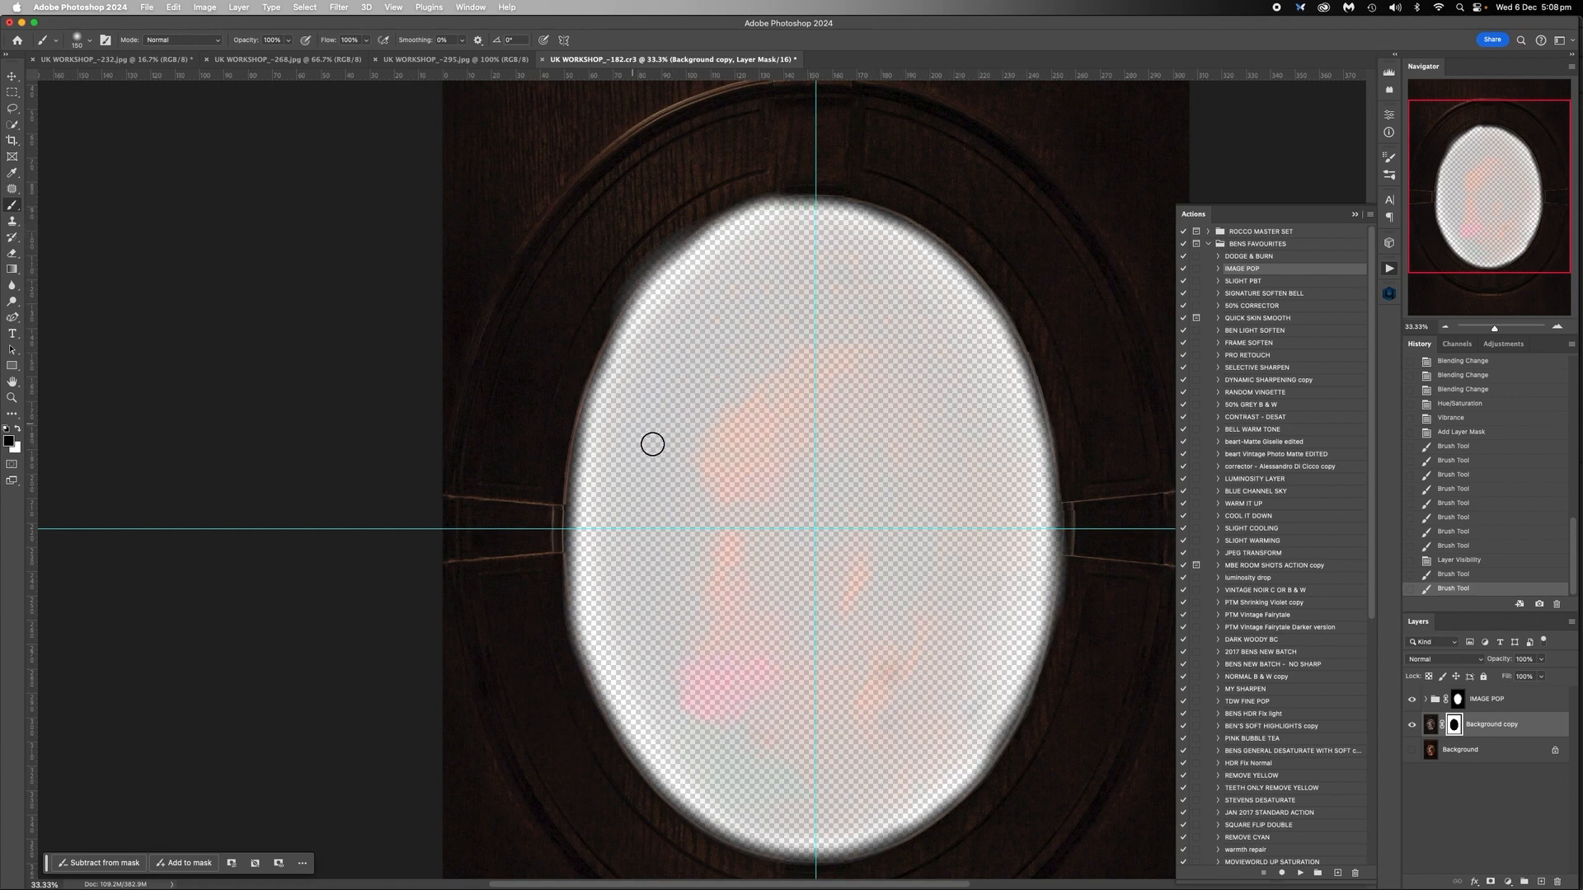
pyautogui.press(']')
pyautogui.moveTo(849, 637); pyautogui.dragTo(952, 583)
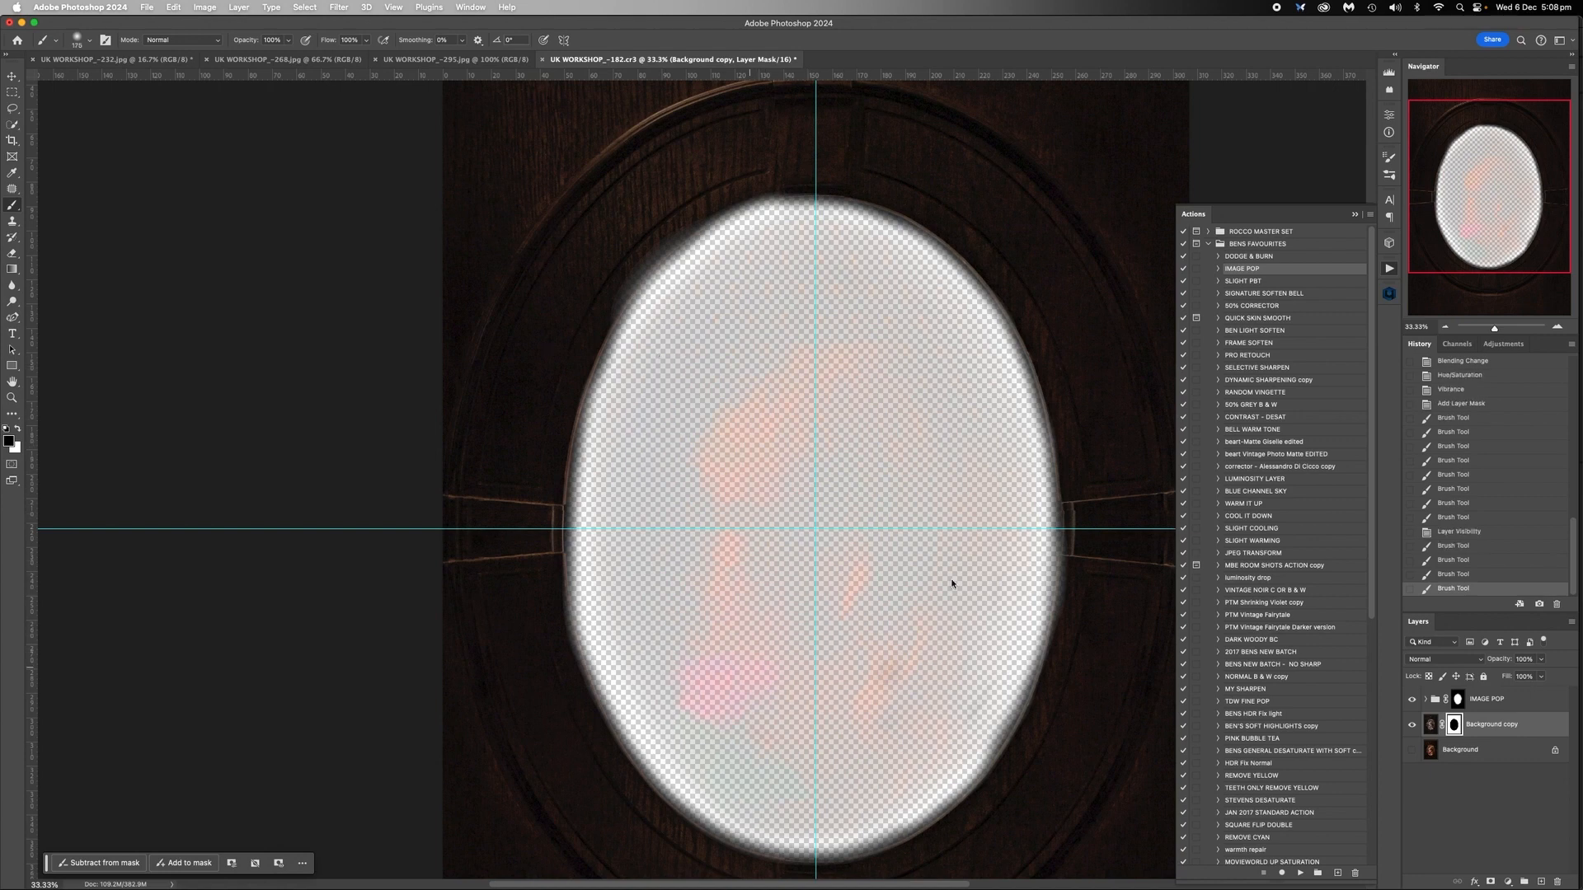
pyautogui.click(1412, 750)
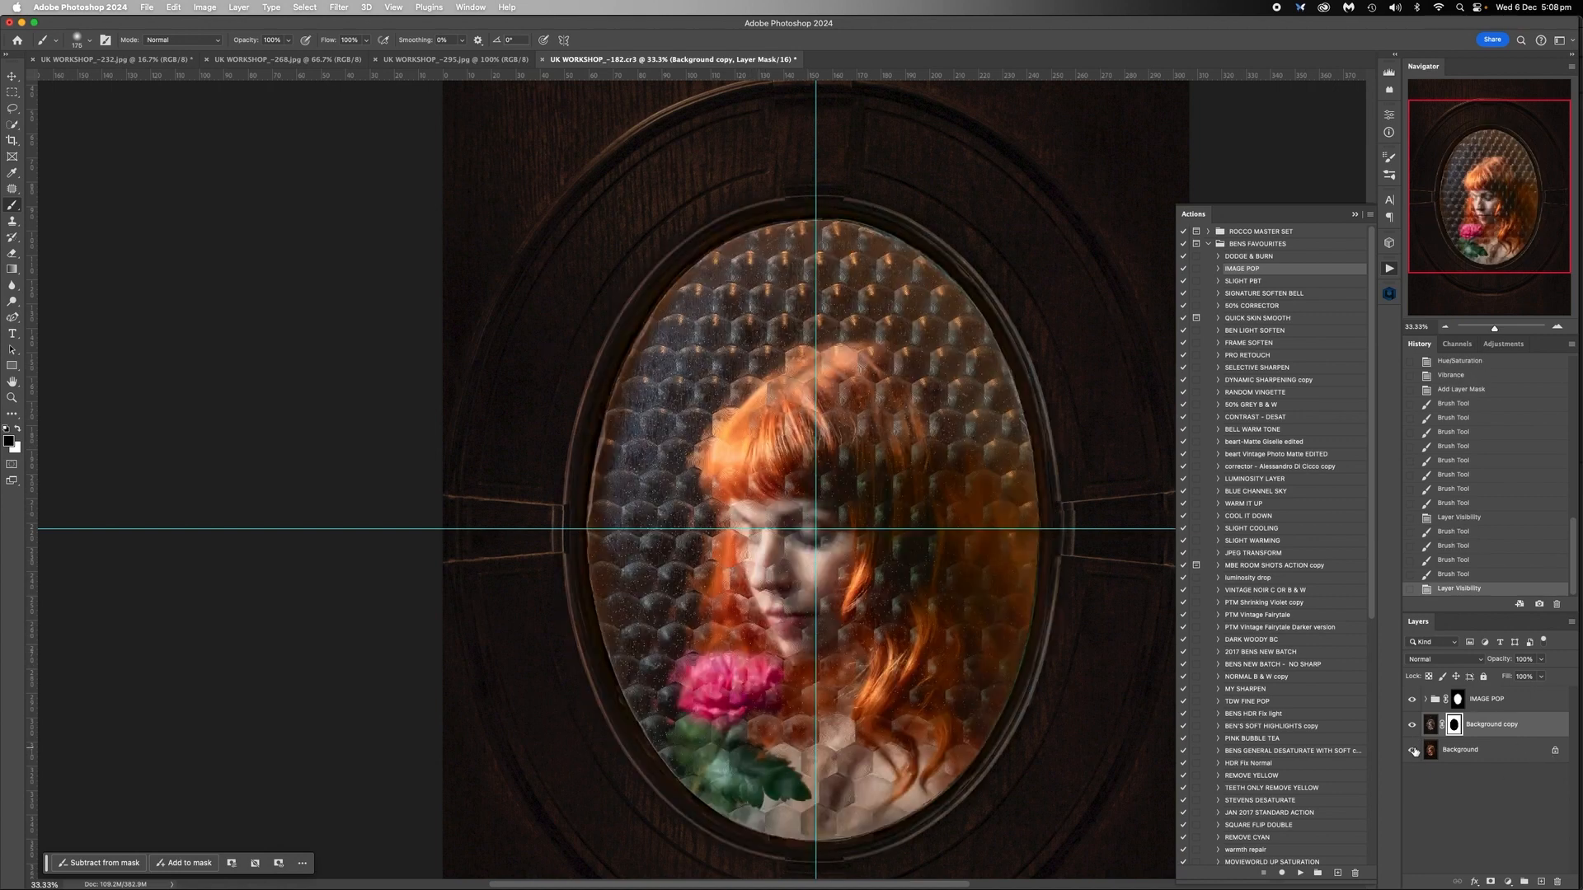
# Duplicate the Background layer and set the duplicate's blend mode to Luminosity
pyautogui.click(1447, 327)
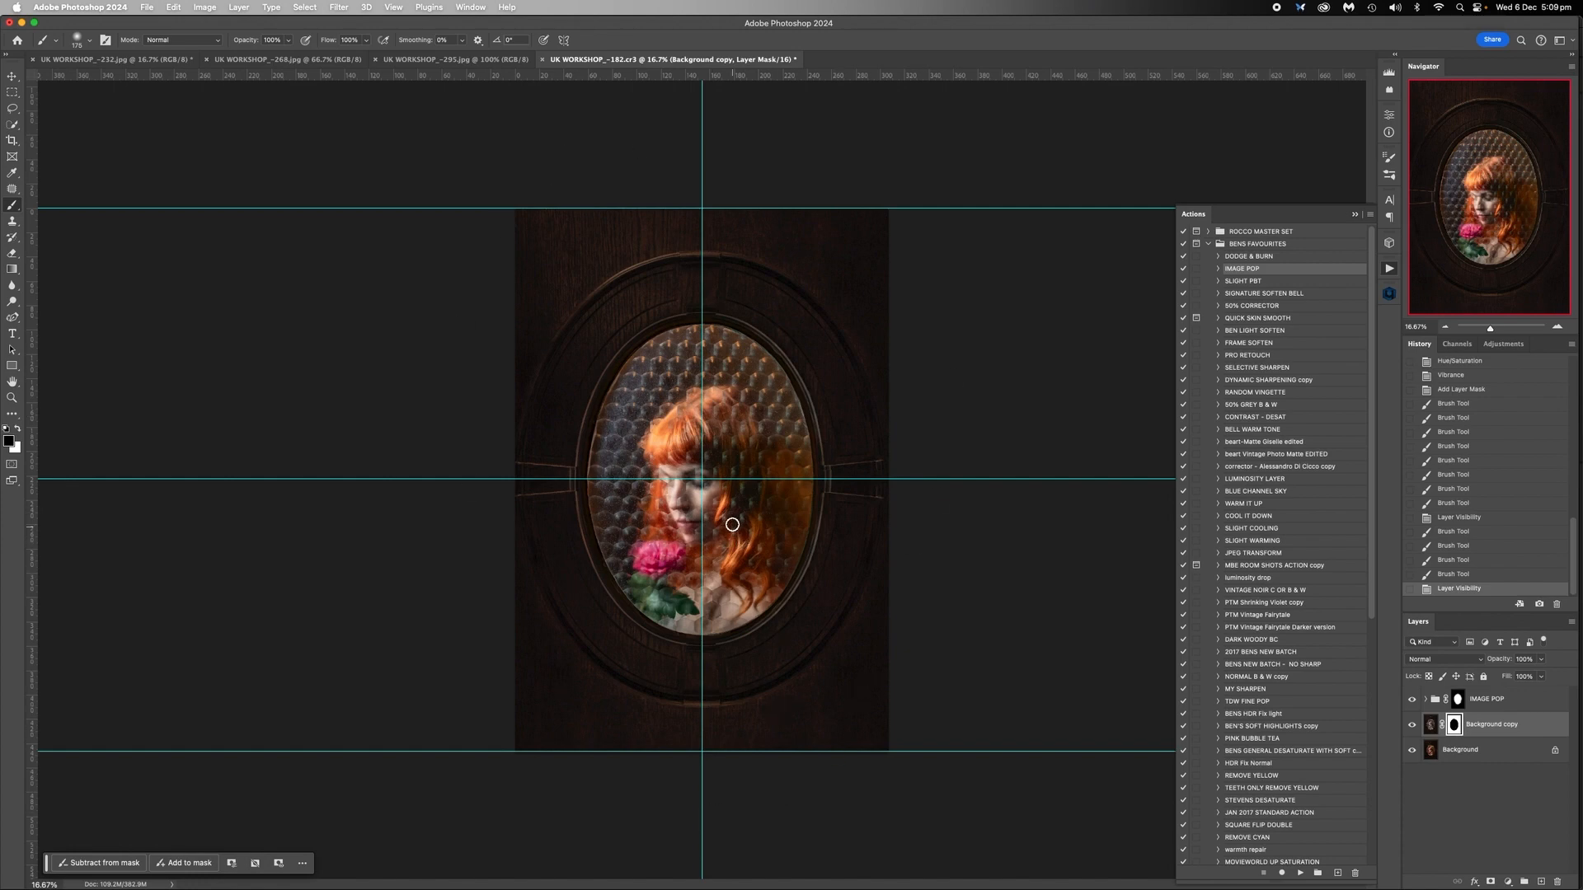
pyautogui.click(1463, 753)
pyautogui.moveTo(1464, 753); pyautogui.dragTo(1541, 882)
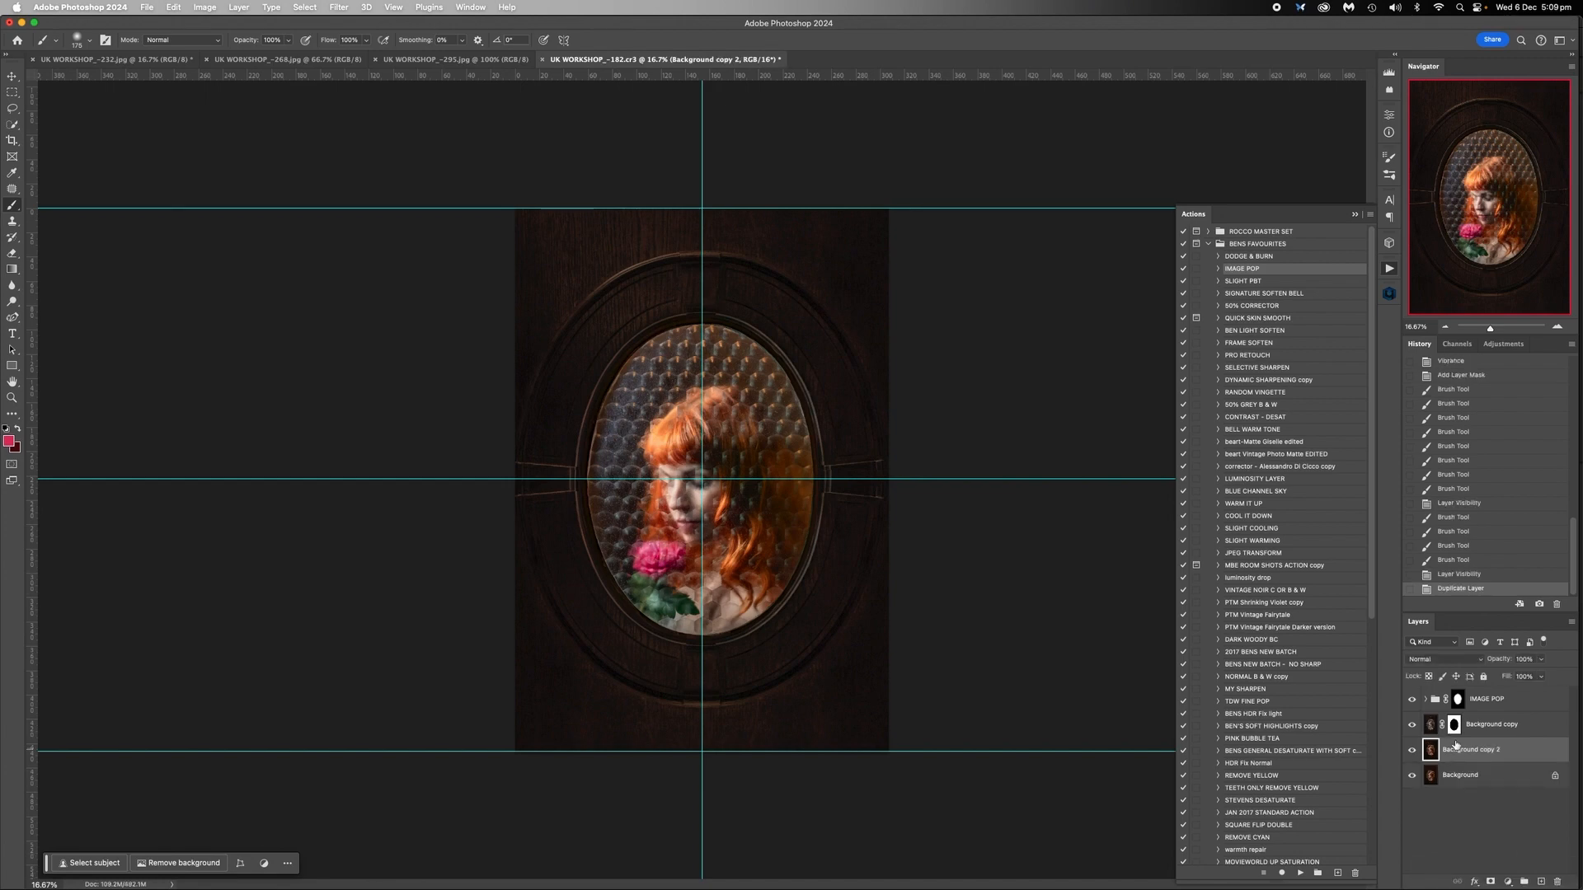
pyautogui.click(1446, 660)
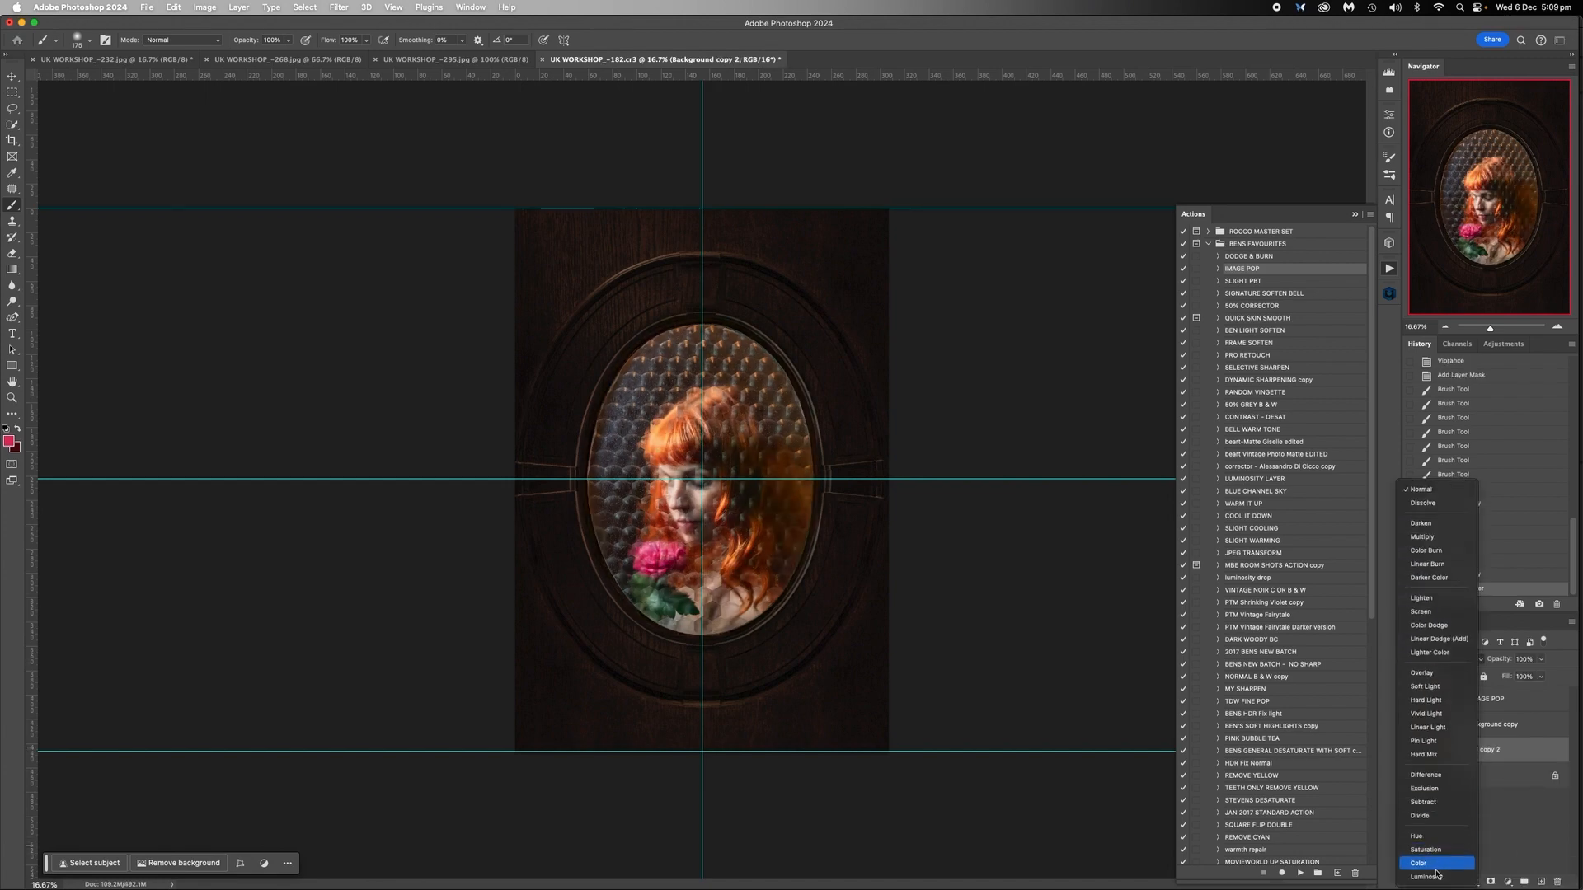
pyautogui.press('Return')
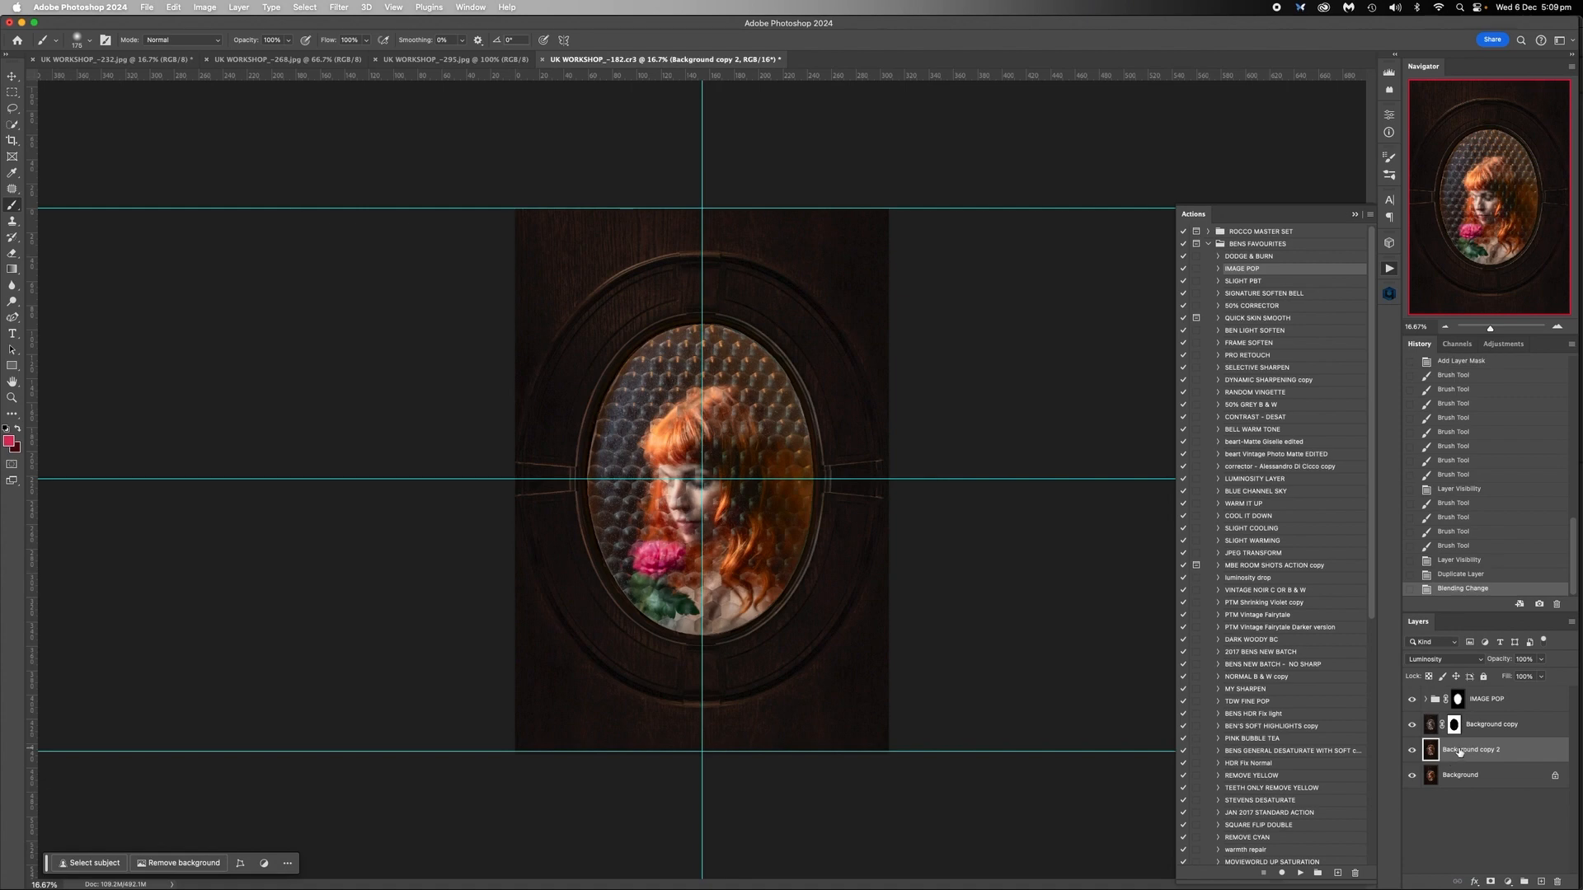
# Brighten the Luminosity layer with Curves by raising an upper-midtone point to about input 168, output 182
pyautogui.press('super+m')
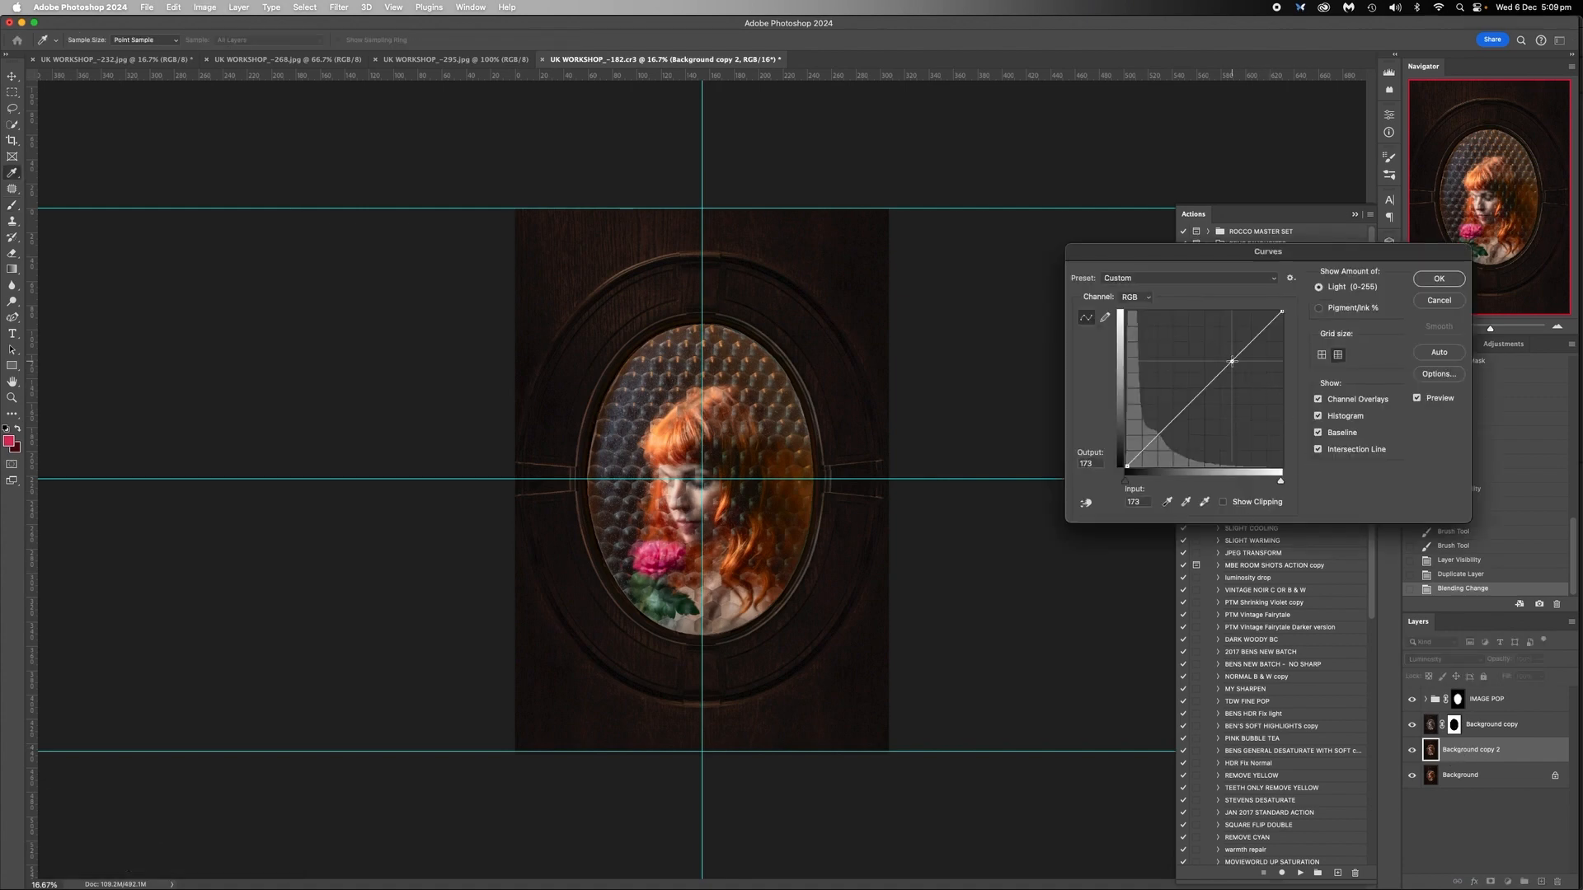
pyautogui.moveTo(1231, 362)
pyautogui.mouseDown()
pyautogui.moveTo(1218, 344)
pyautogui.moveTo(1229, 355)
pyautogui.mouseUp()
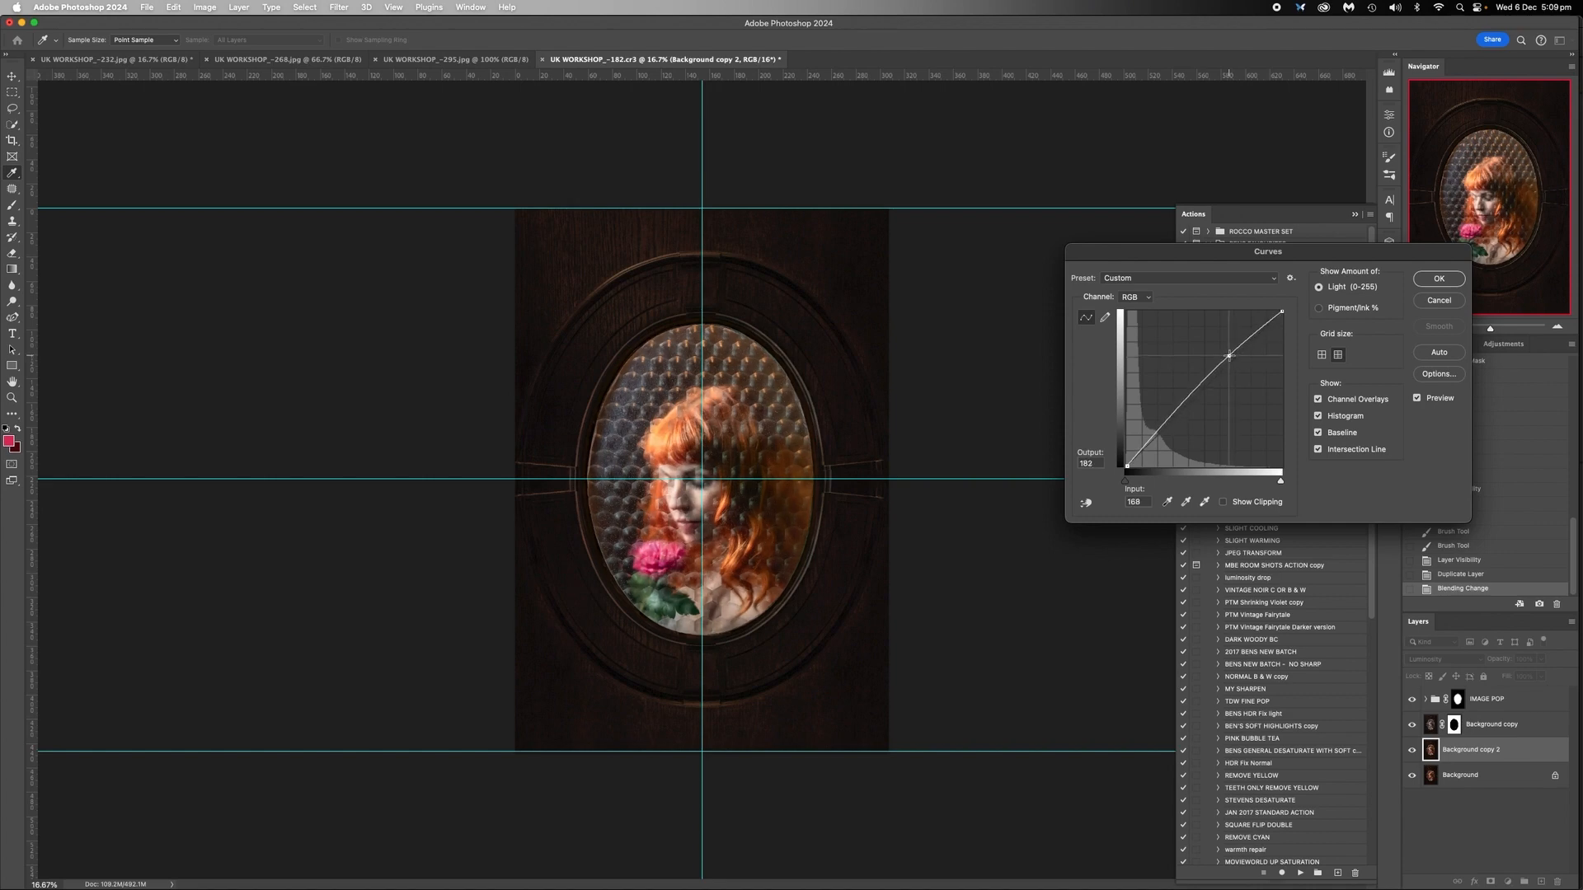
pyautogui.moveTo(1229, 356); pyautogui.dragTo(1230, 356)
pyautogui.click(1439, 279)
# Apply Levels to the Luminosity layer with the midtone input at 1 and the white input at about 252
pyautogui.press('super+l')
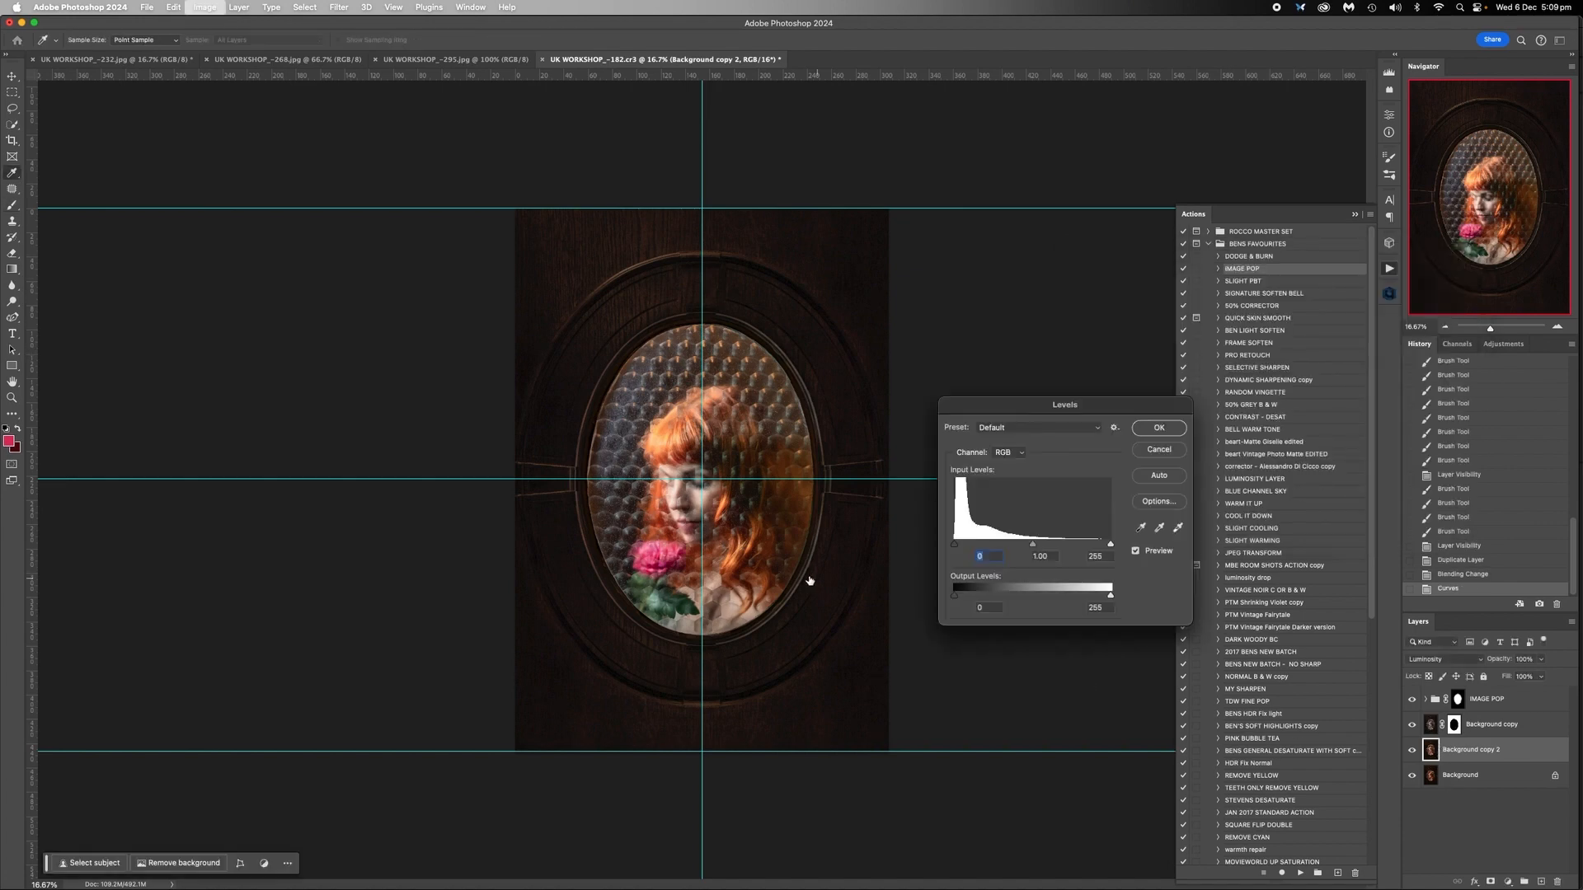
pyautogui.moveTo(954, 545); pyautogui.dragTo(1041, 548)
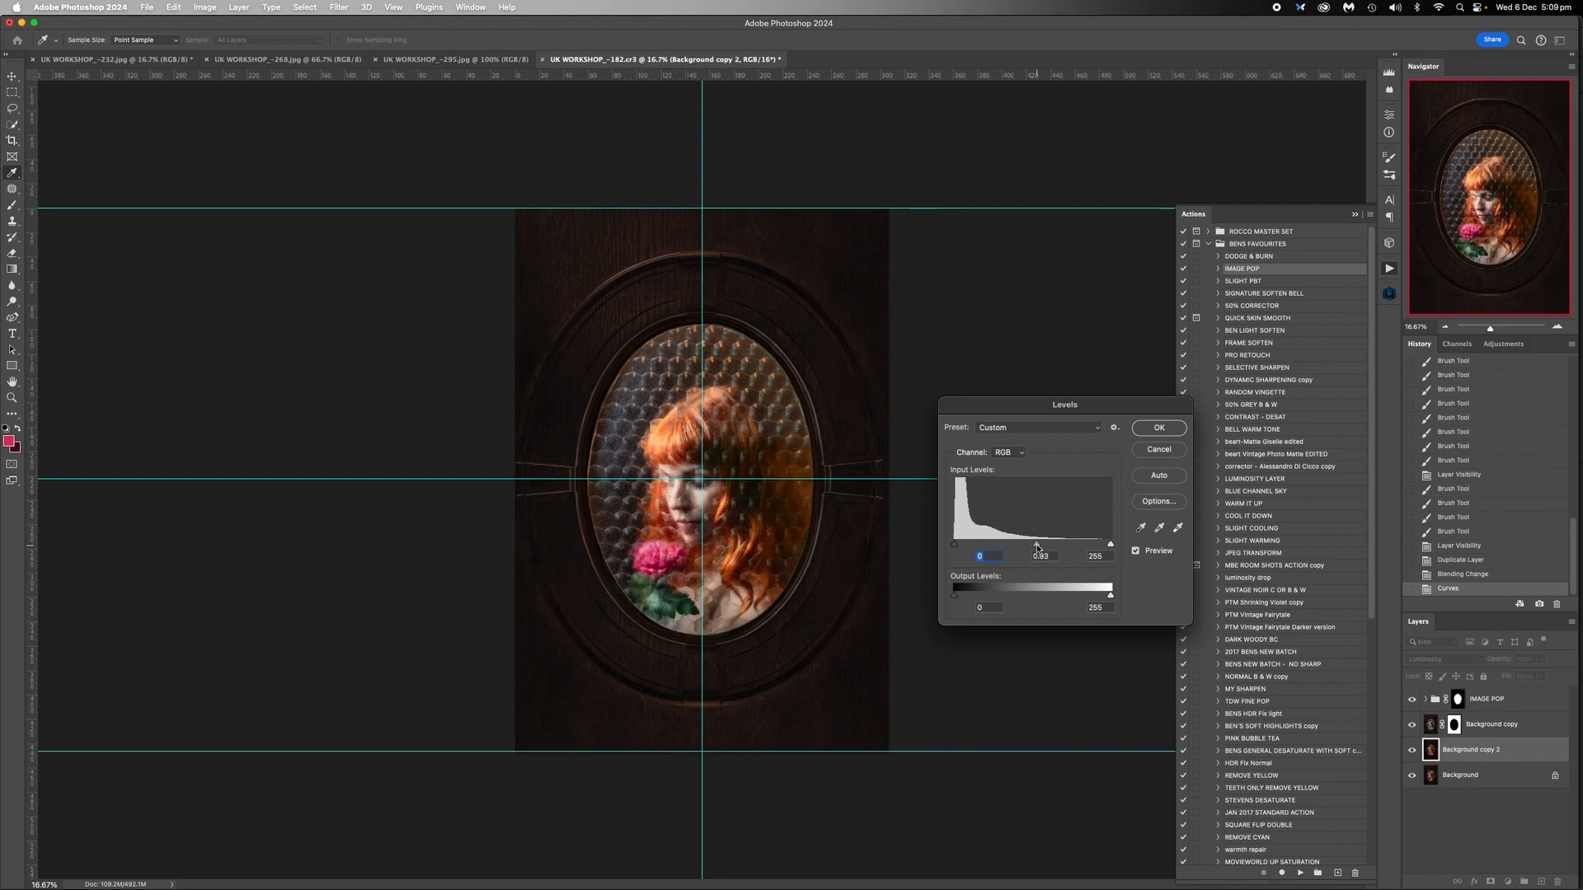
pyautogui.moveTo(1036, 545); pyautogui.dragTo(1112, 546)
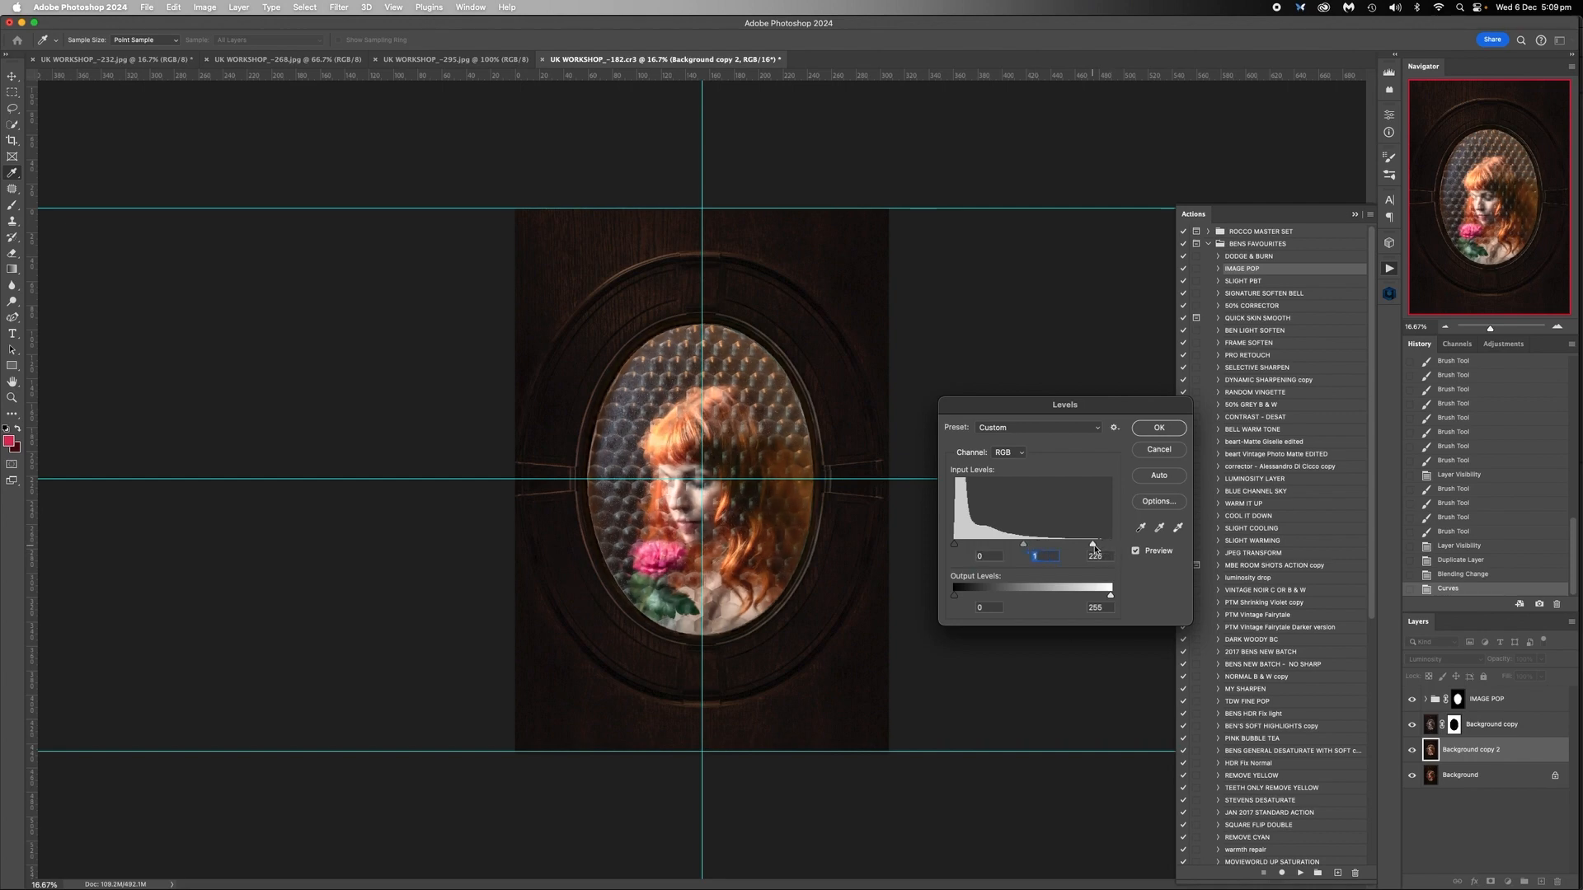
pyautogui.click(1111, 546)
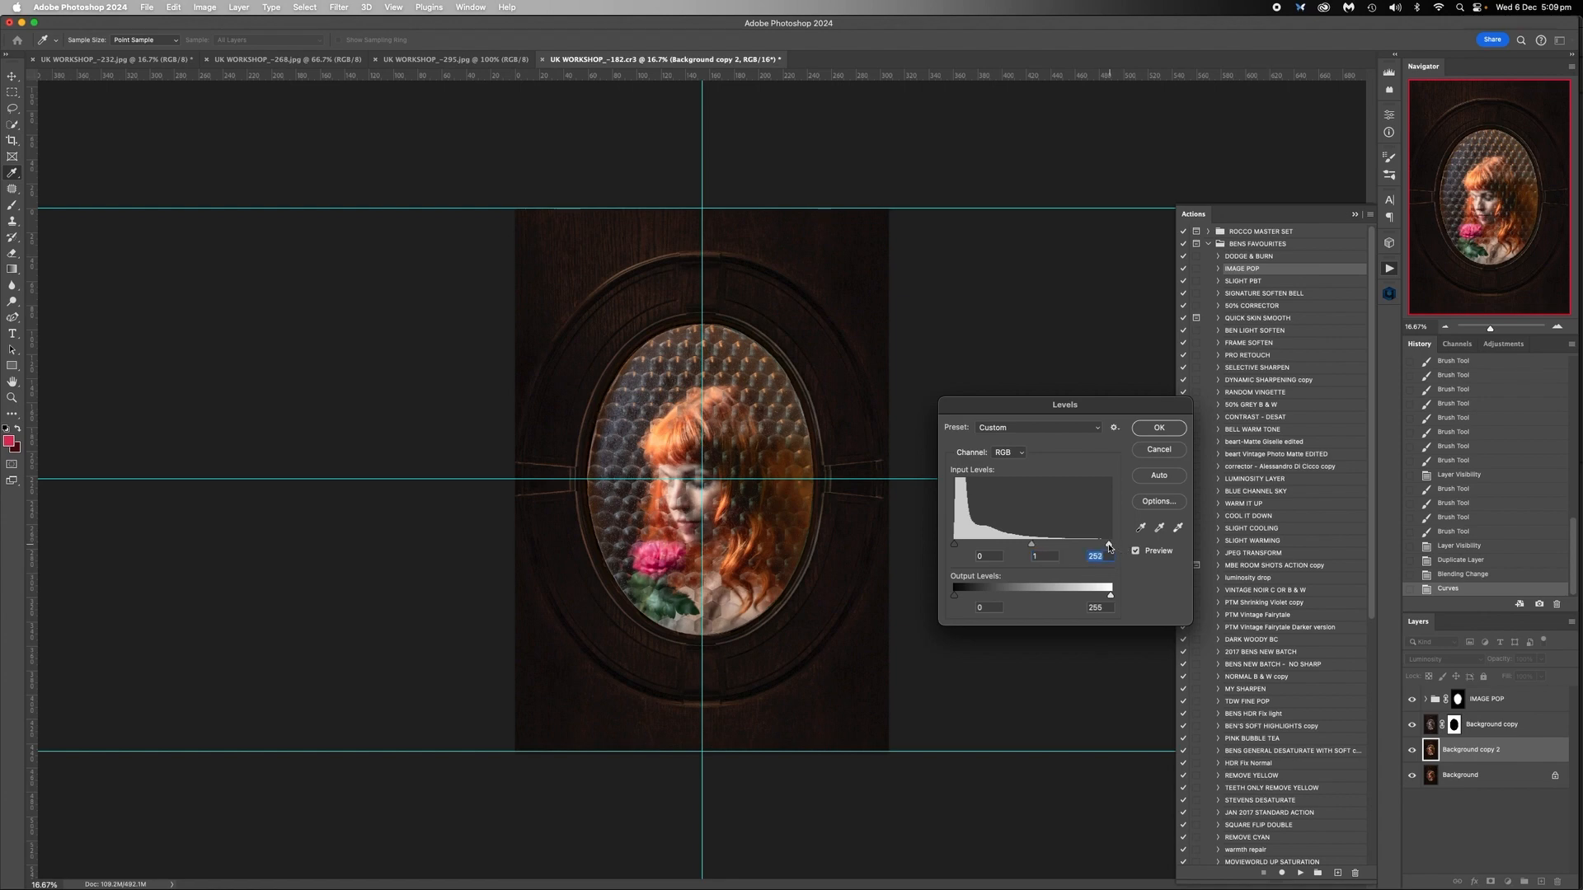
pyautogui.click(1159, 428)
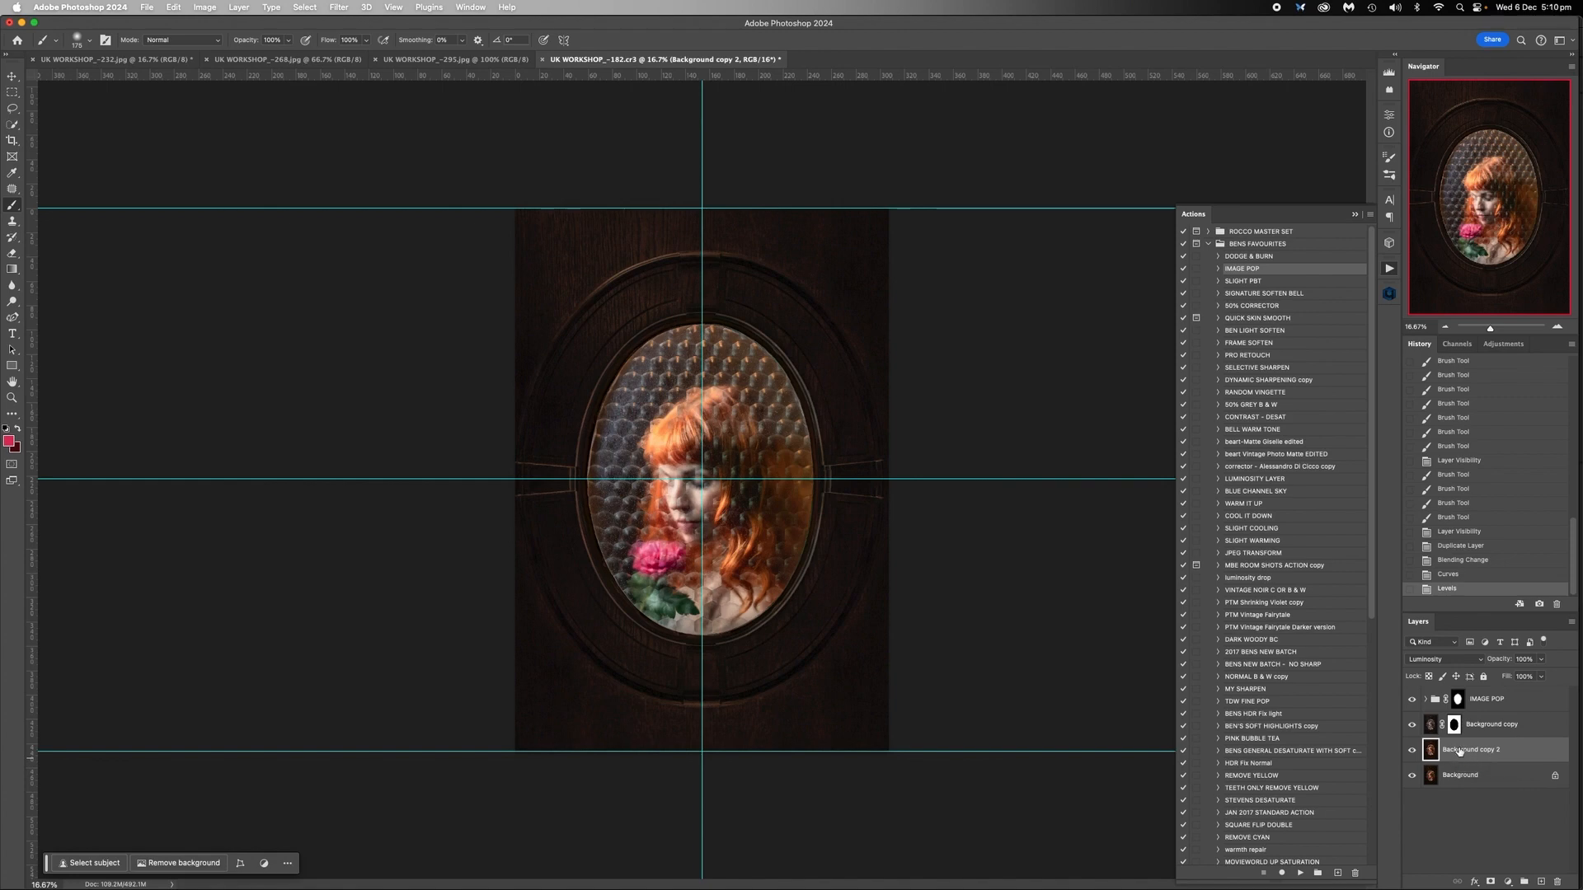
# Duplicate the Background copy 2 layer and set the new layer's blend mode to Saturation
pyautogui.press('super+j')
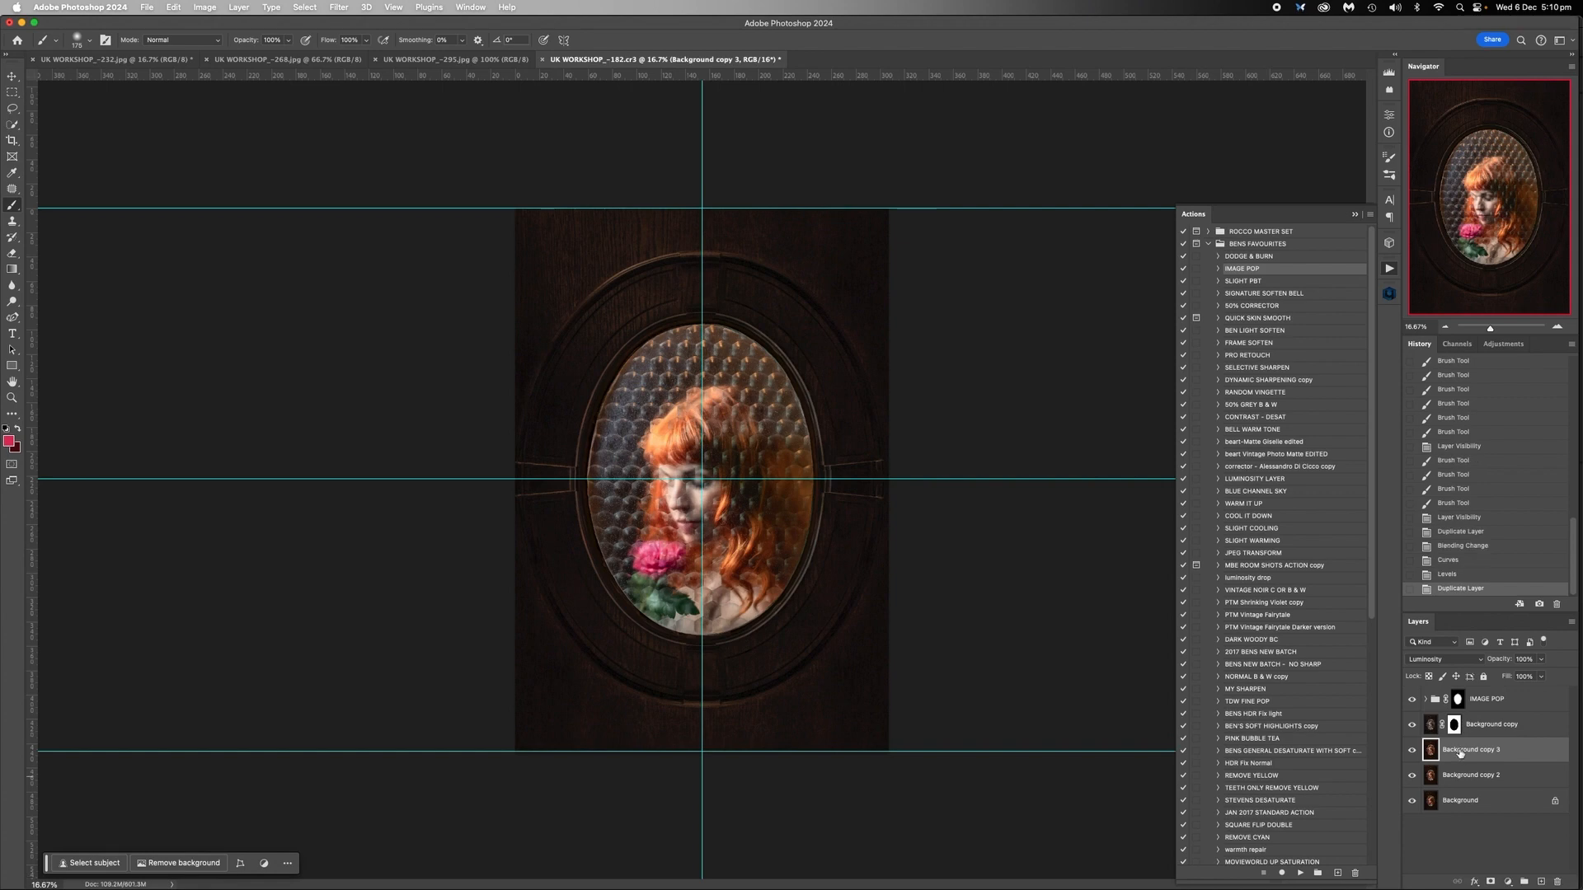
pyautogui.click(1453, 663)
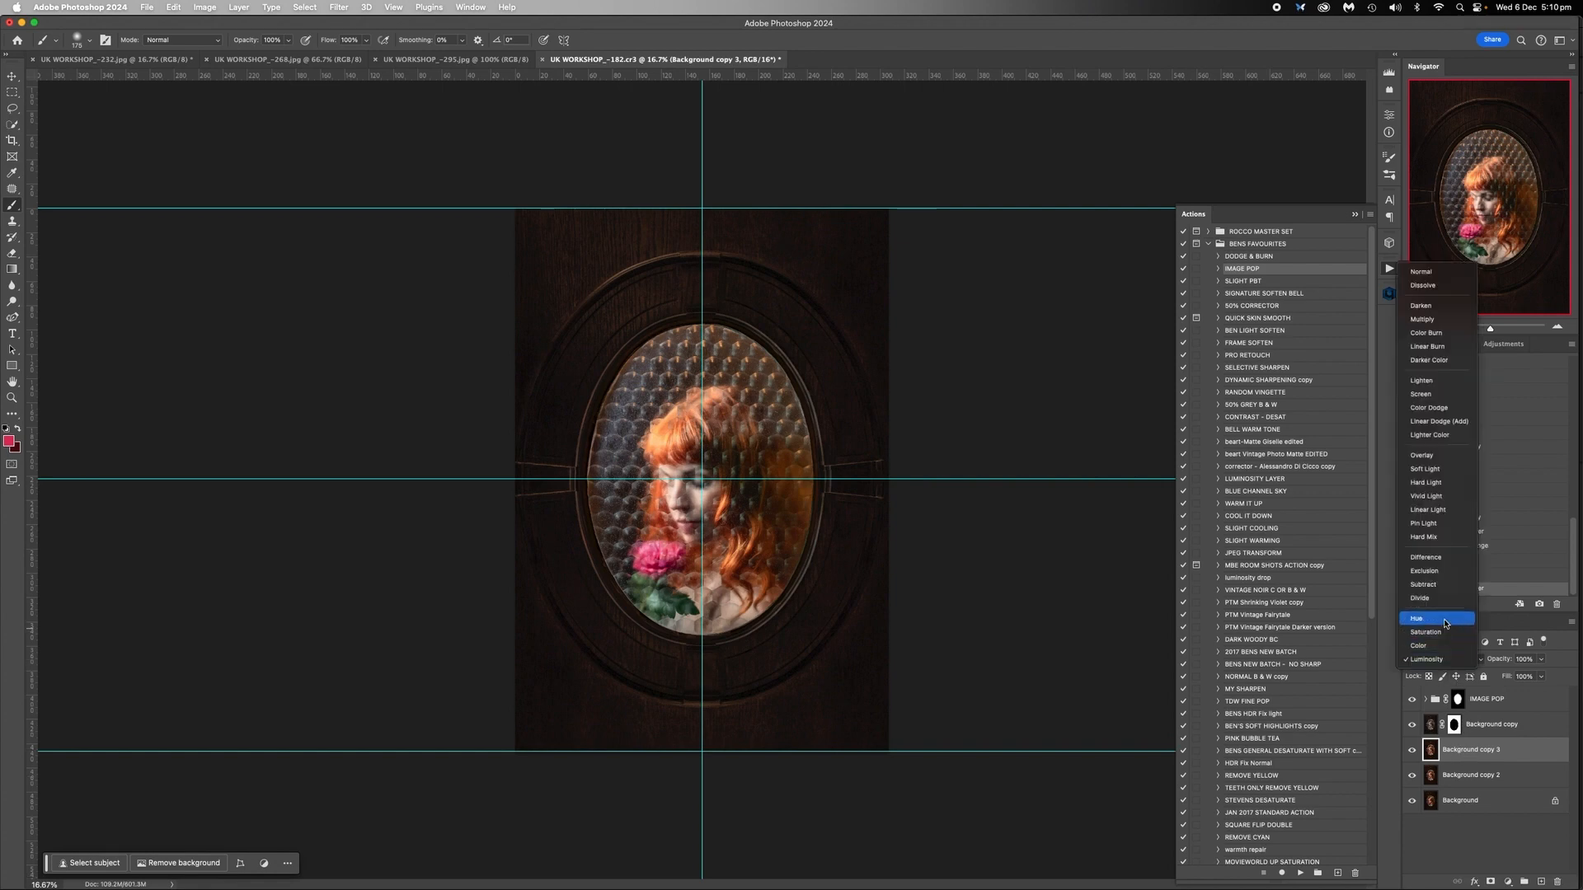
pyautogui.click(1450, 631)
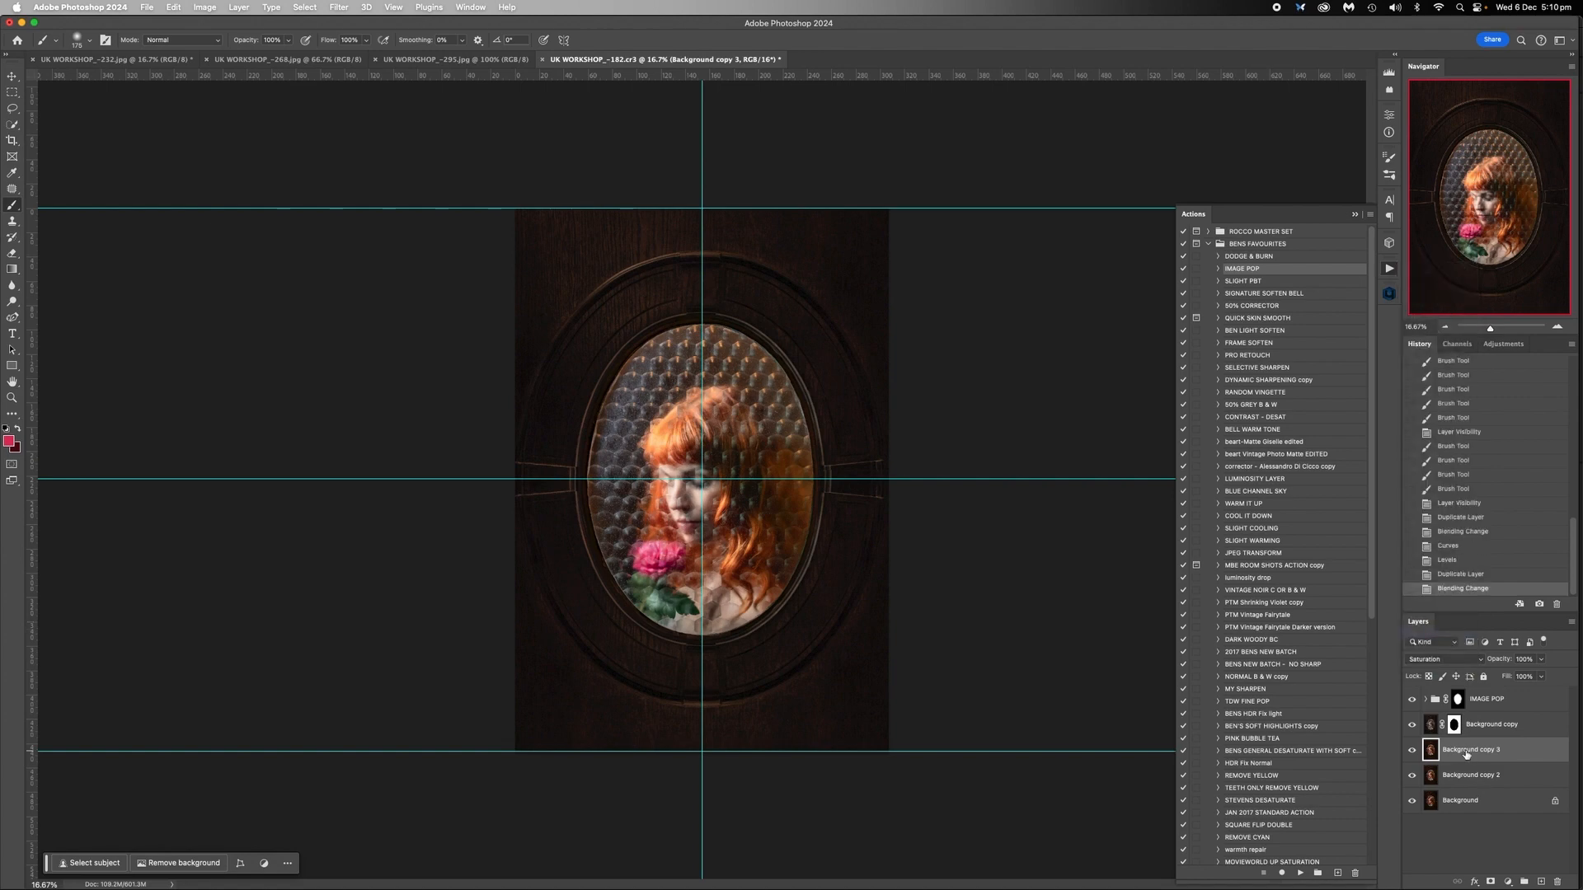
# Increase the master saturation of the Background copy 3 layer slightly with Hue/Saturation
pyautogui.press('super+u')
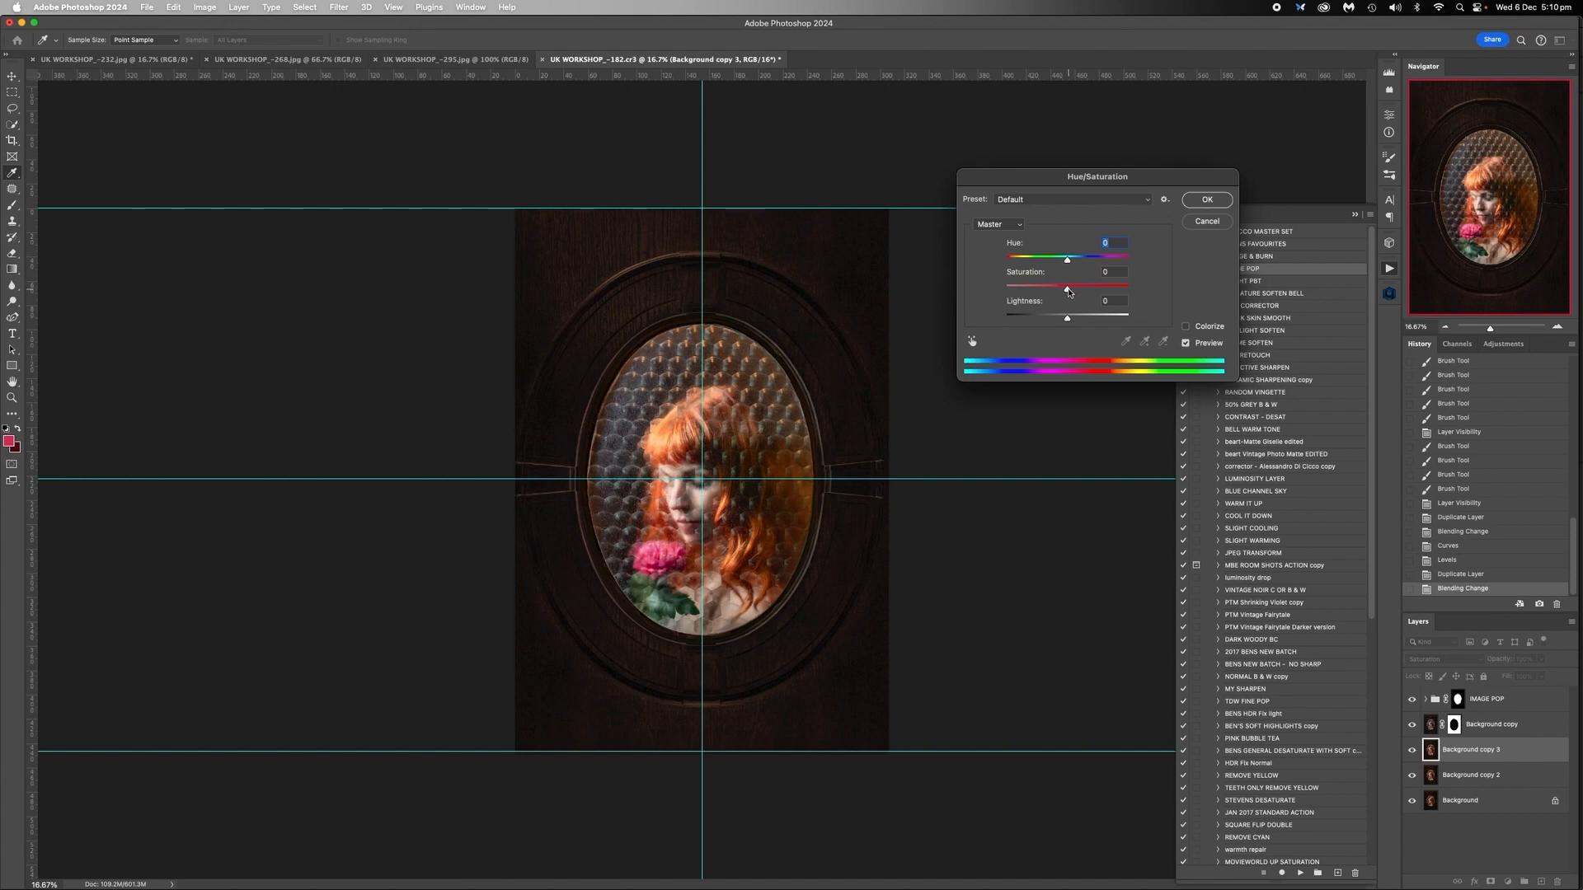
pyautogui.moveTo(1068, 292)
pyautogui.mouseDown()
pyautogui.moveTo(1159, 290)
pyautogui.moveTo(1057, 288)
pyautogui.moveTo(1109, 289)
pyautogui.moveTo(1075, 288)
pyautogui.moveTo(1089, 290)
pyautogui.mouseUp()
pyautogui.click(1082, 289)
pyautogui.click(1208, 201)
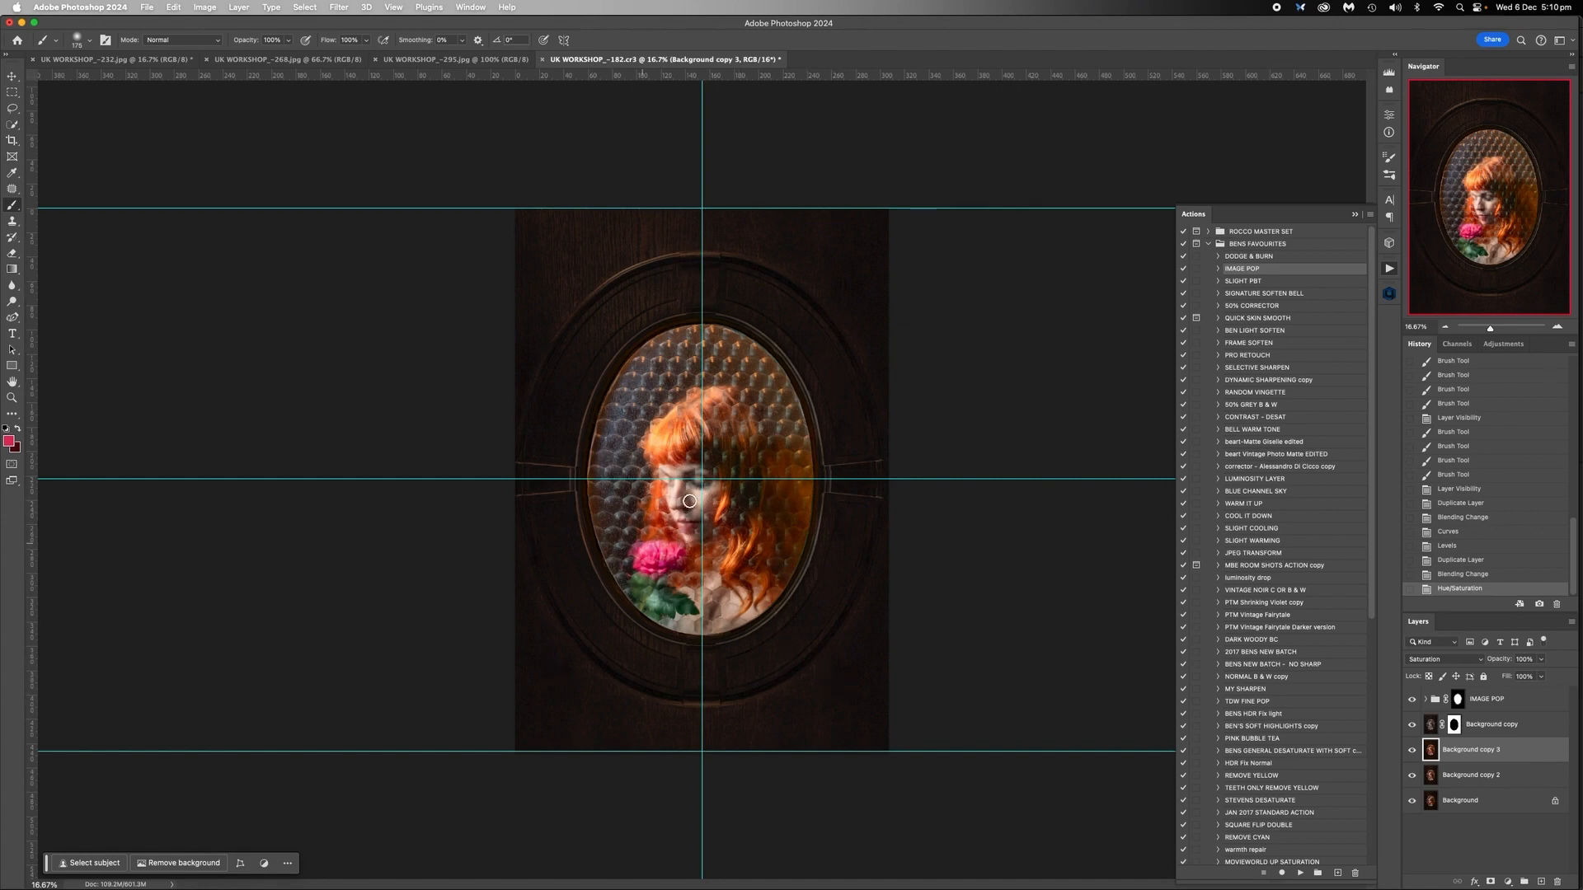
# Check the Background copy layer's effect on the door frame and lower its image saturation slightly with Hue/Saturation
pyautogui.click(1412, 725)
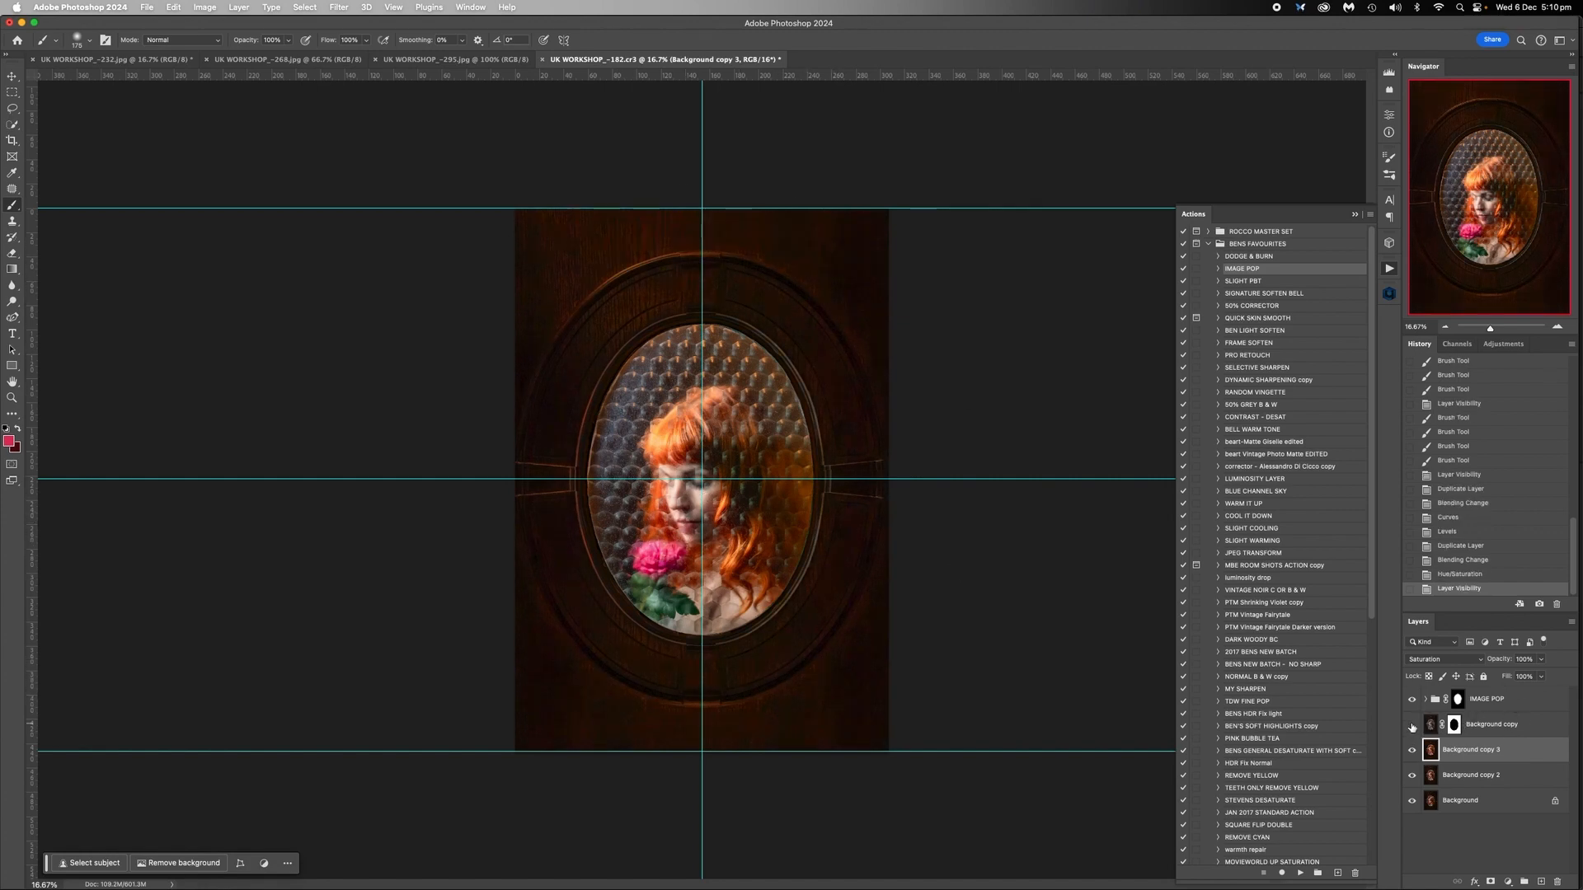
pyautogui.click(1412, 724)
pyautogui.click(1431, 725)
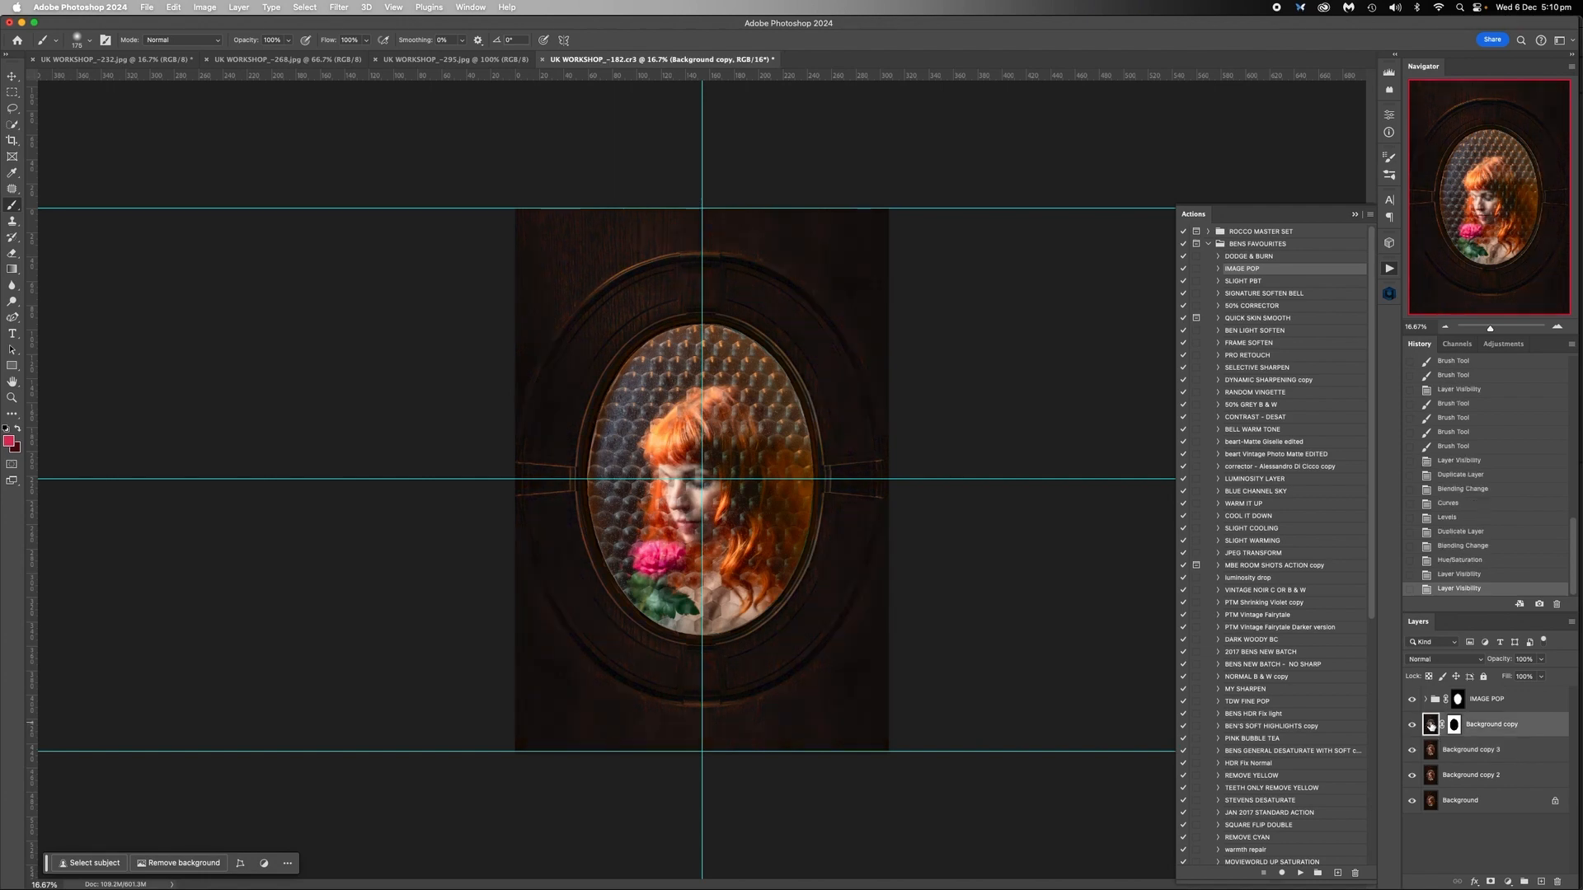
pyautogui.press('super+u')
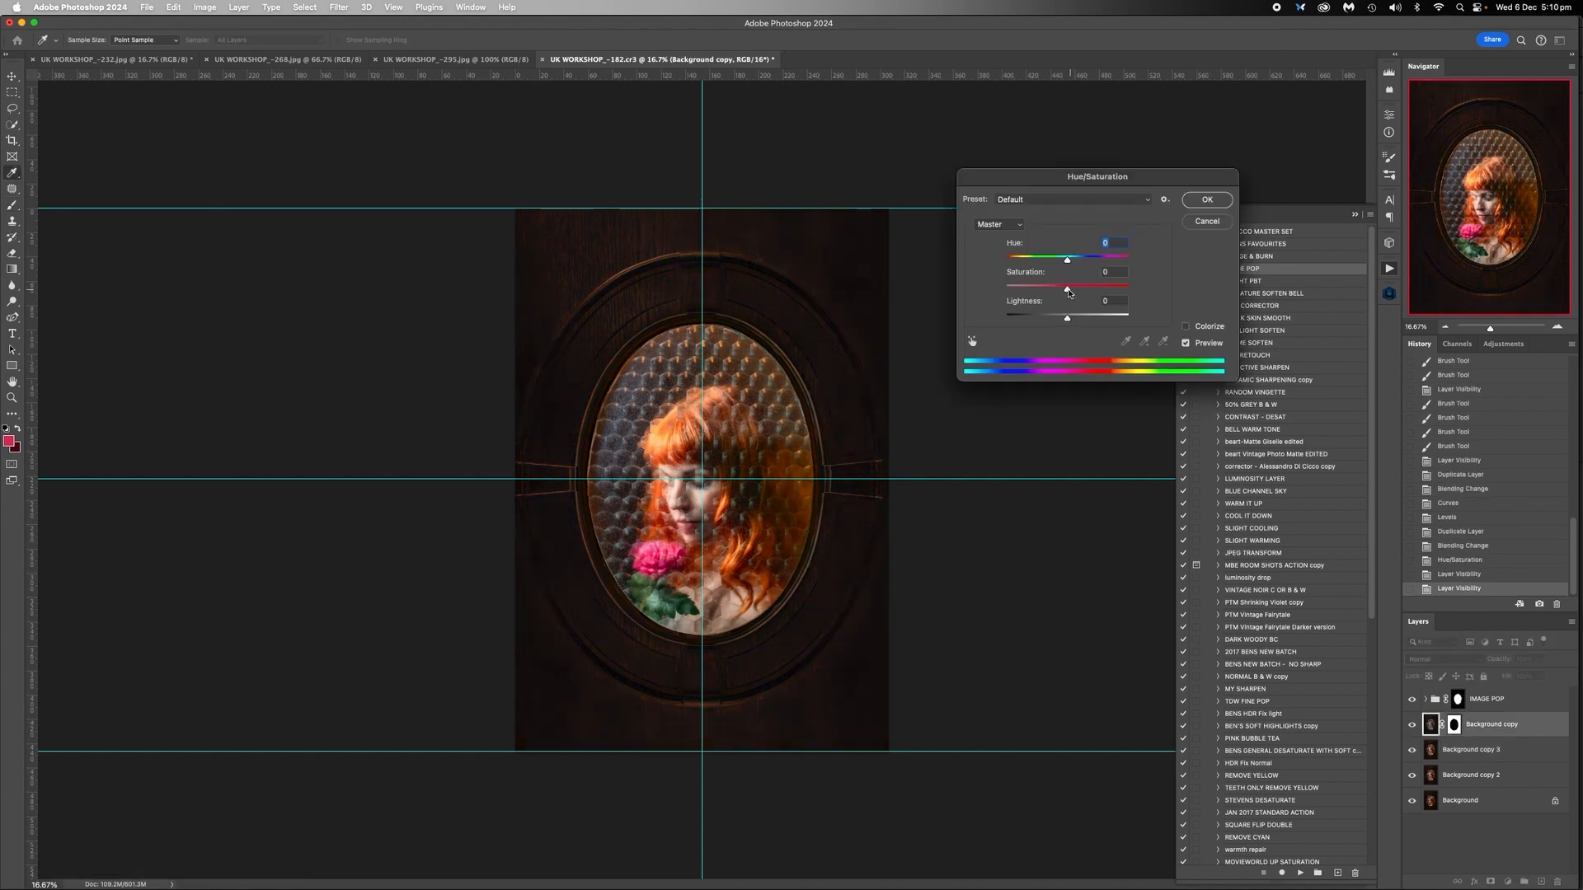
pyautogui.moveTo(1063, 290); pyautogui.dragTo(1045, 289)
pyautogui.click(1056, 292)
pyautogui.click(1207, 200)
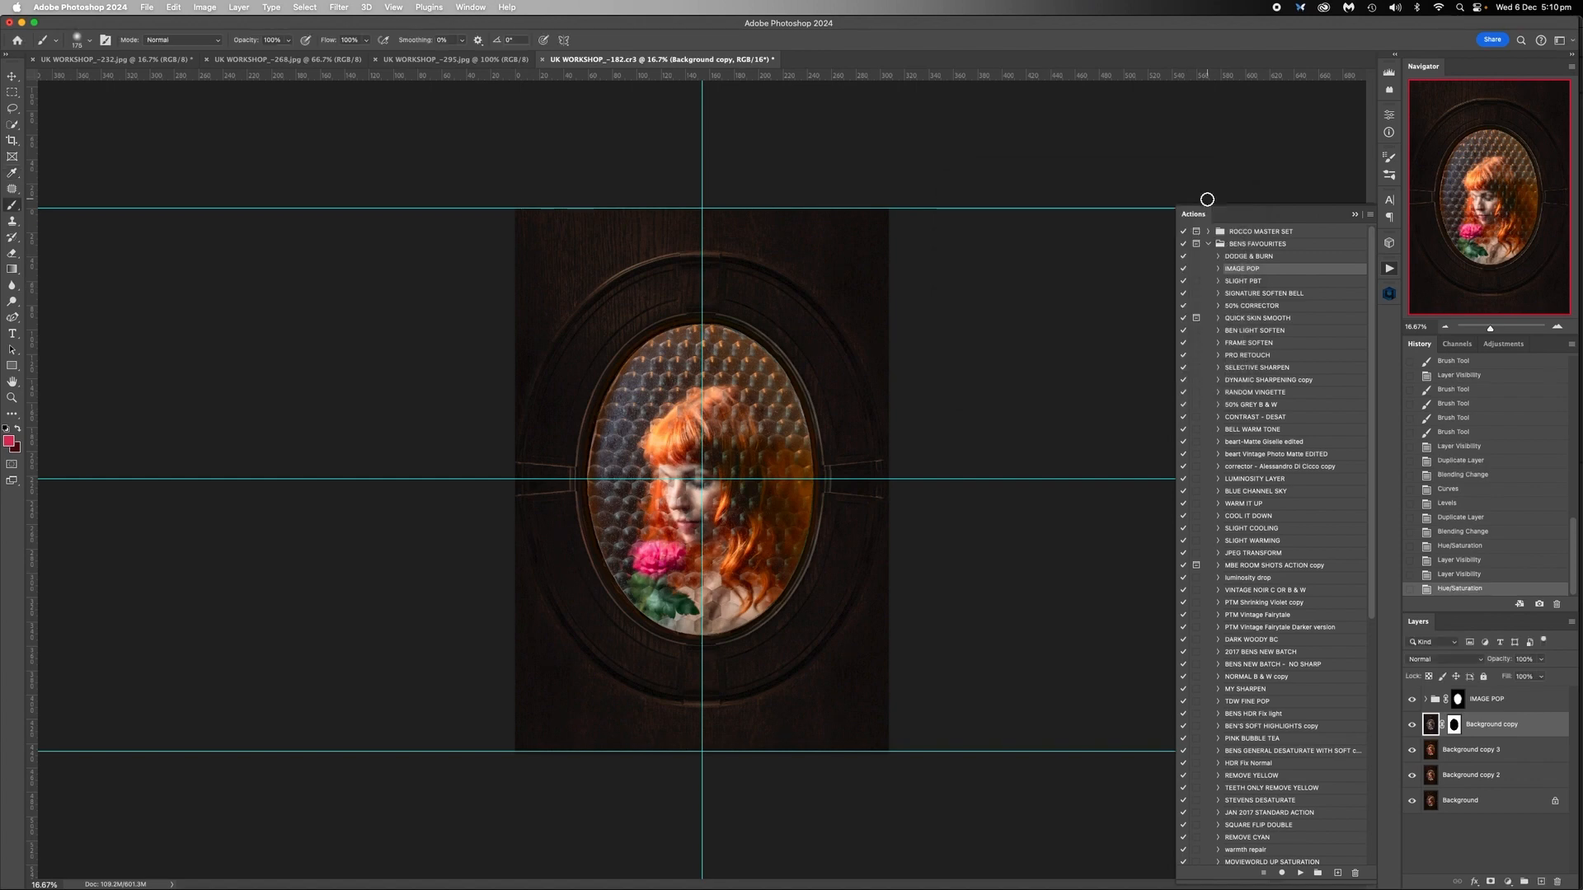
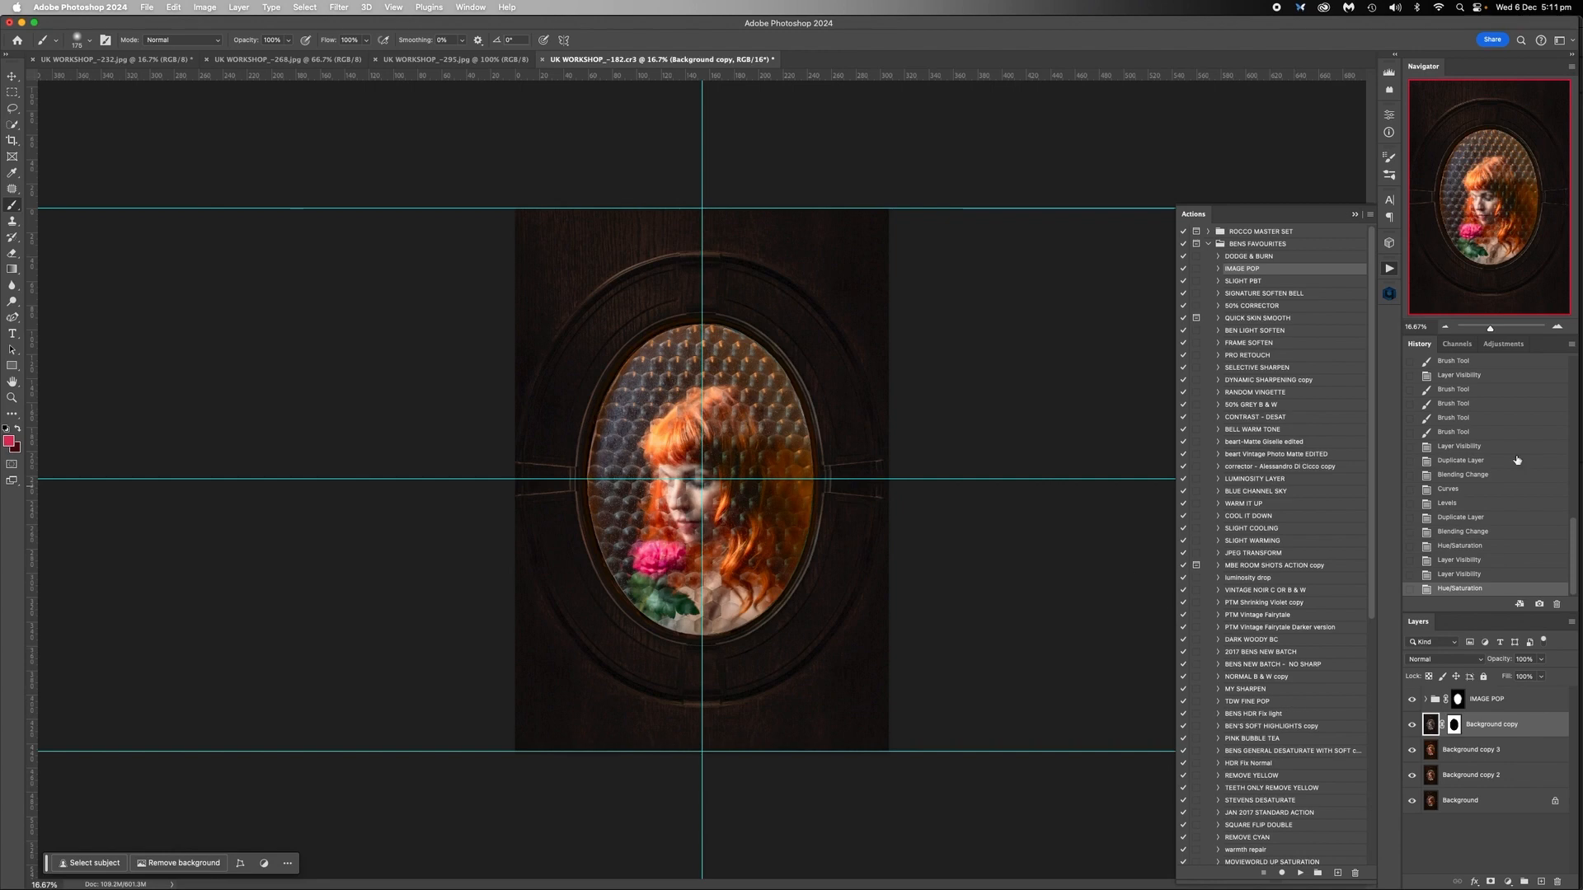
# Compare the portrait up close with and without the Background copy 3 saturation layer
pyautogui.click(1559, 329)
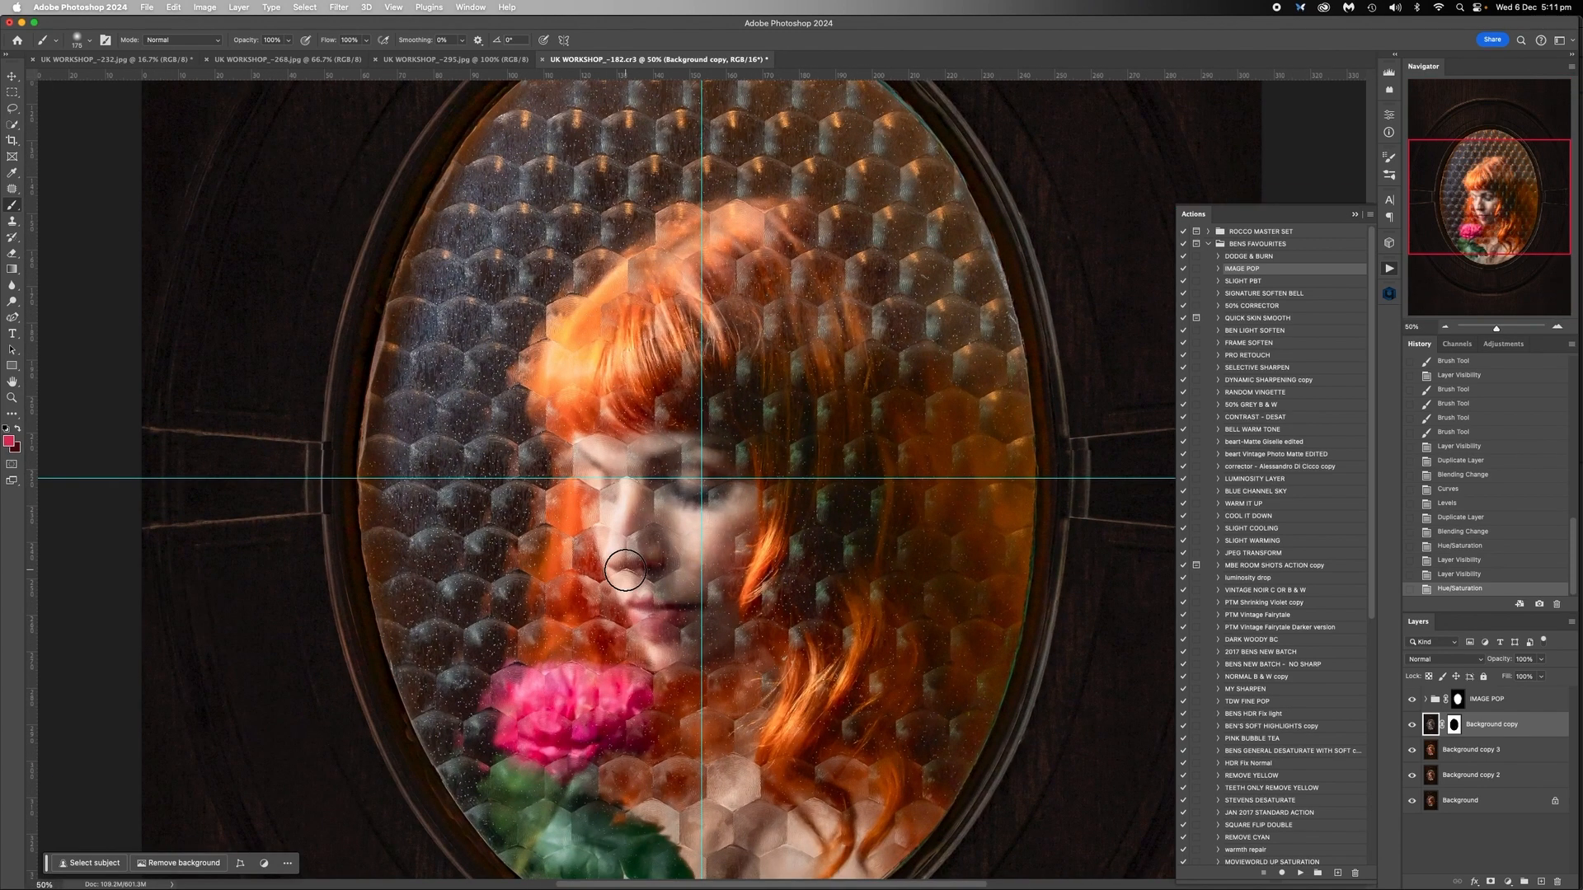
pyautogui.hscroll(-2, 625, 570)
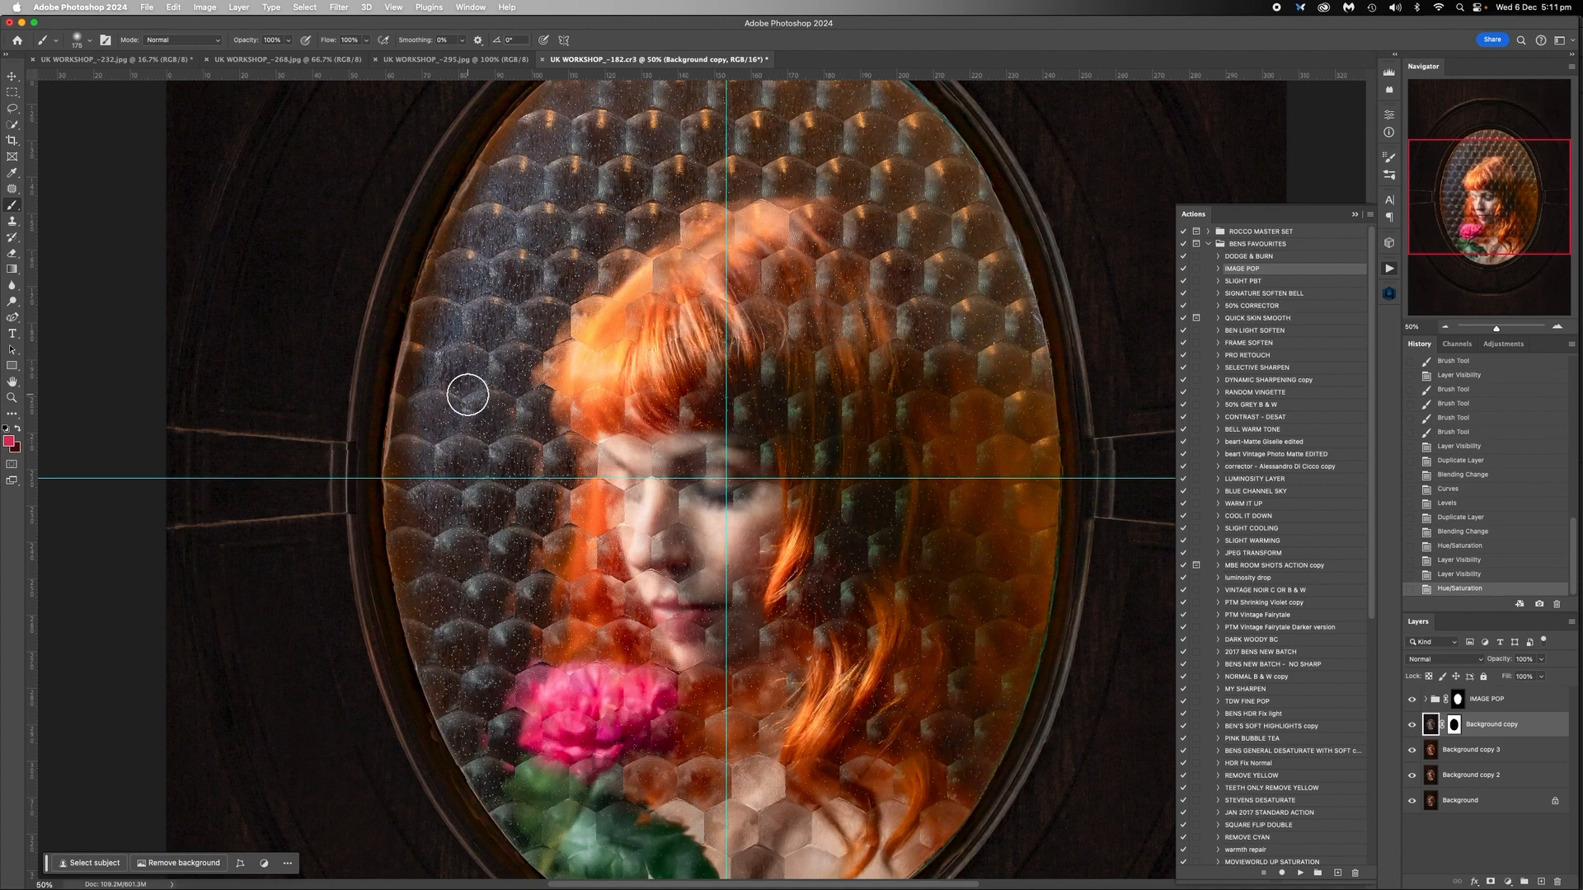
pyautogui.click(1411, 750)
pyautogui.click(1411, 750)
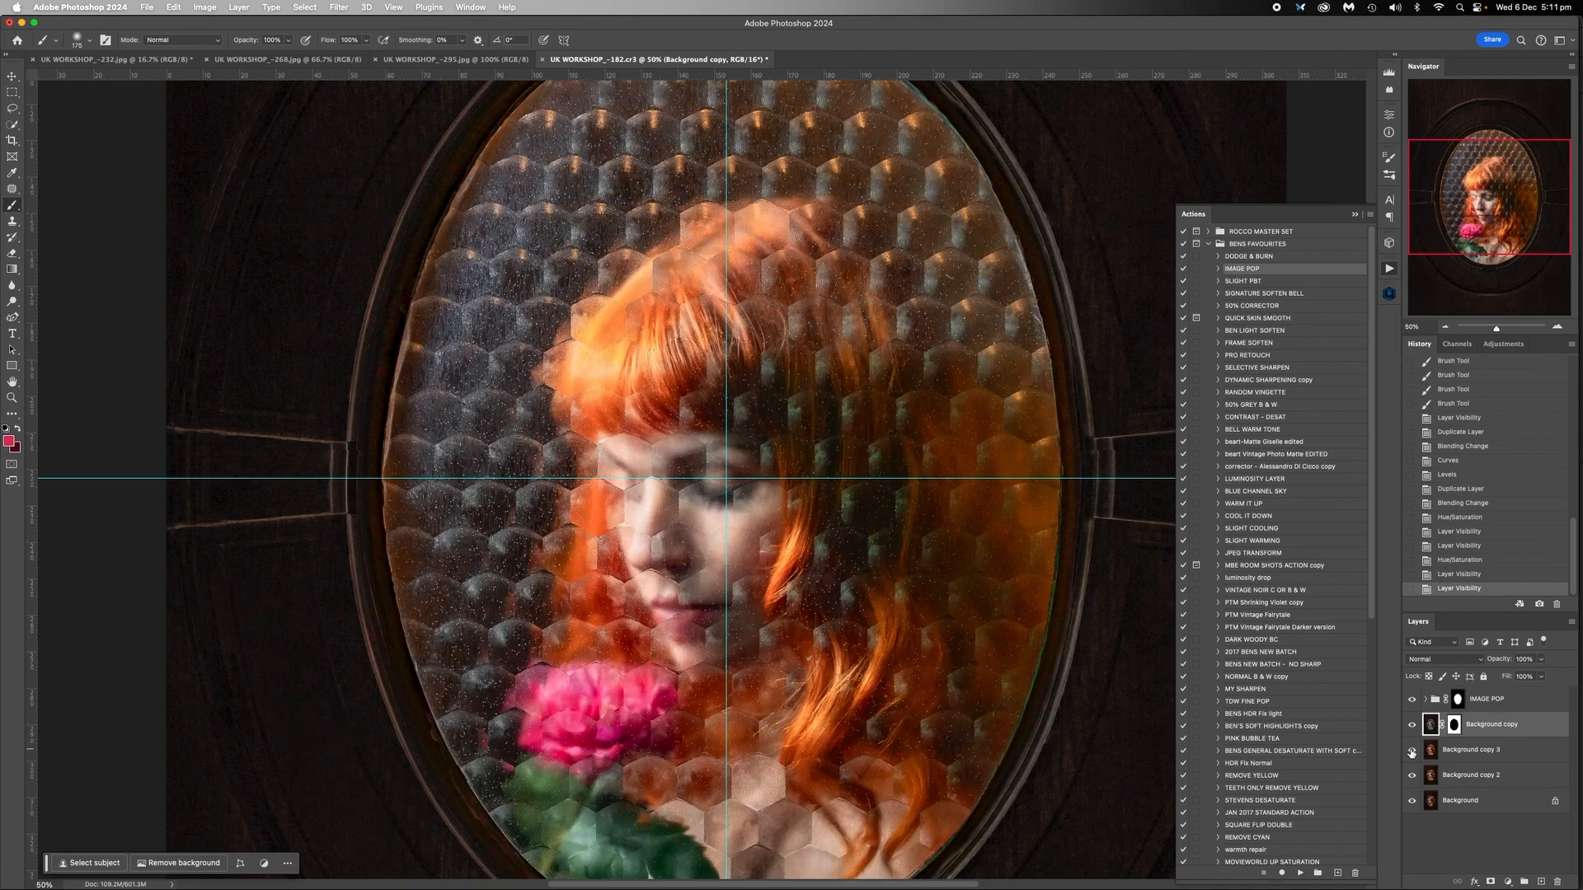
pyautogui.click(1411, 750)
pyautogui.click(1412, 750)
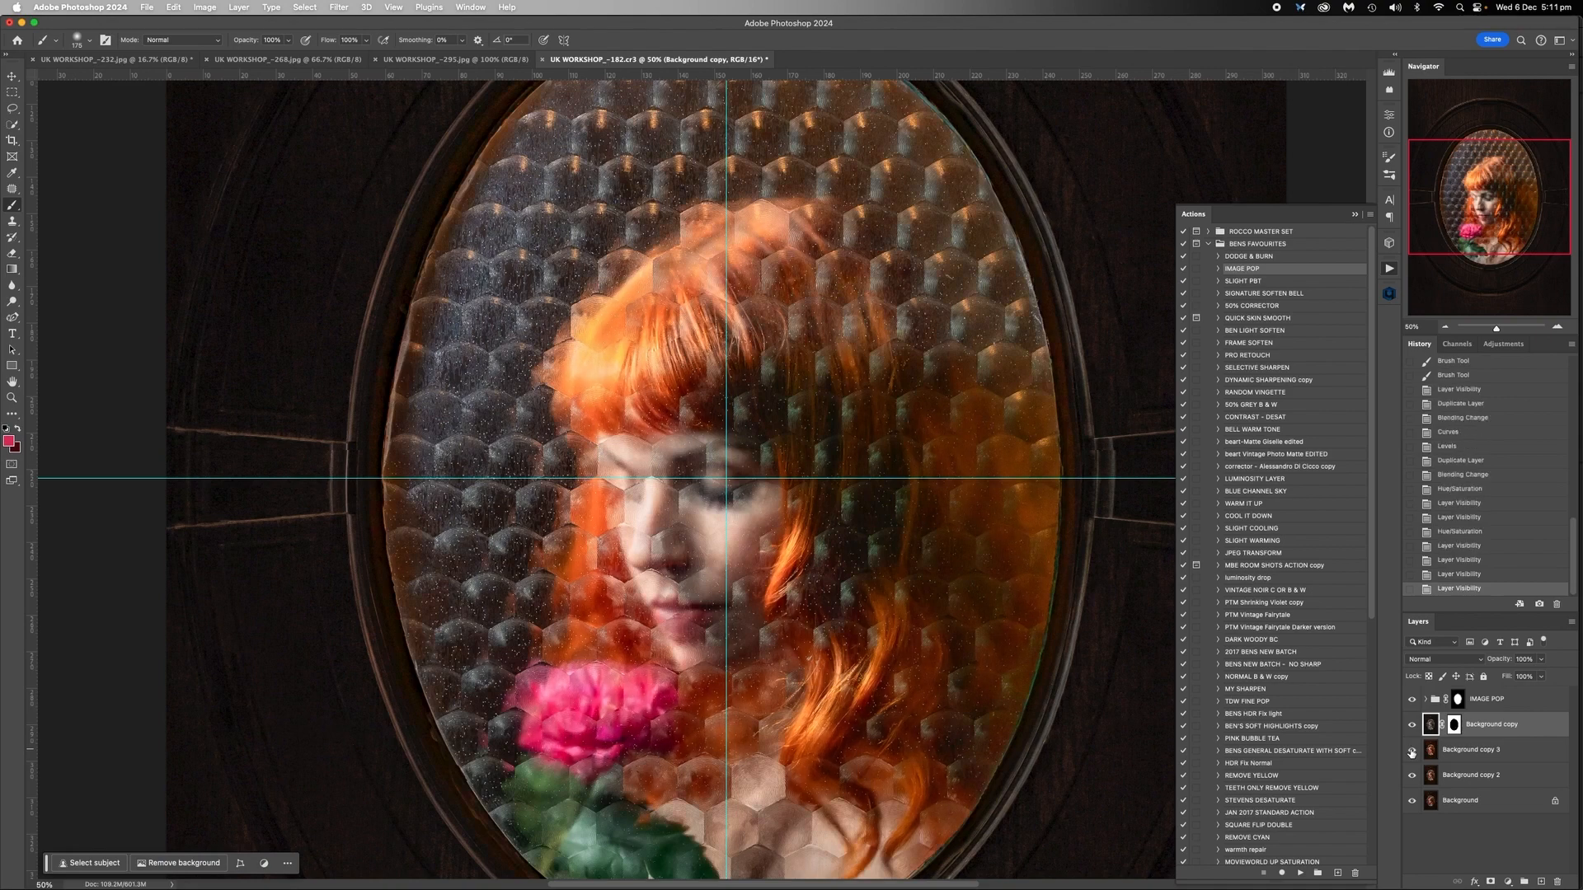
# Add a white layer mask to the Background copy 3 layer
pyautogui.click(1455, 750)
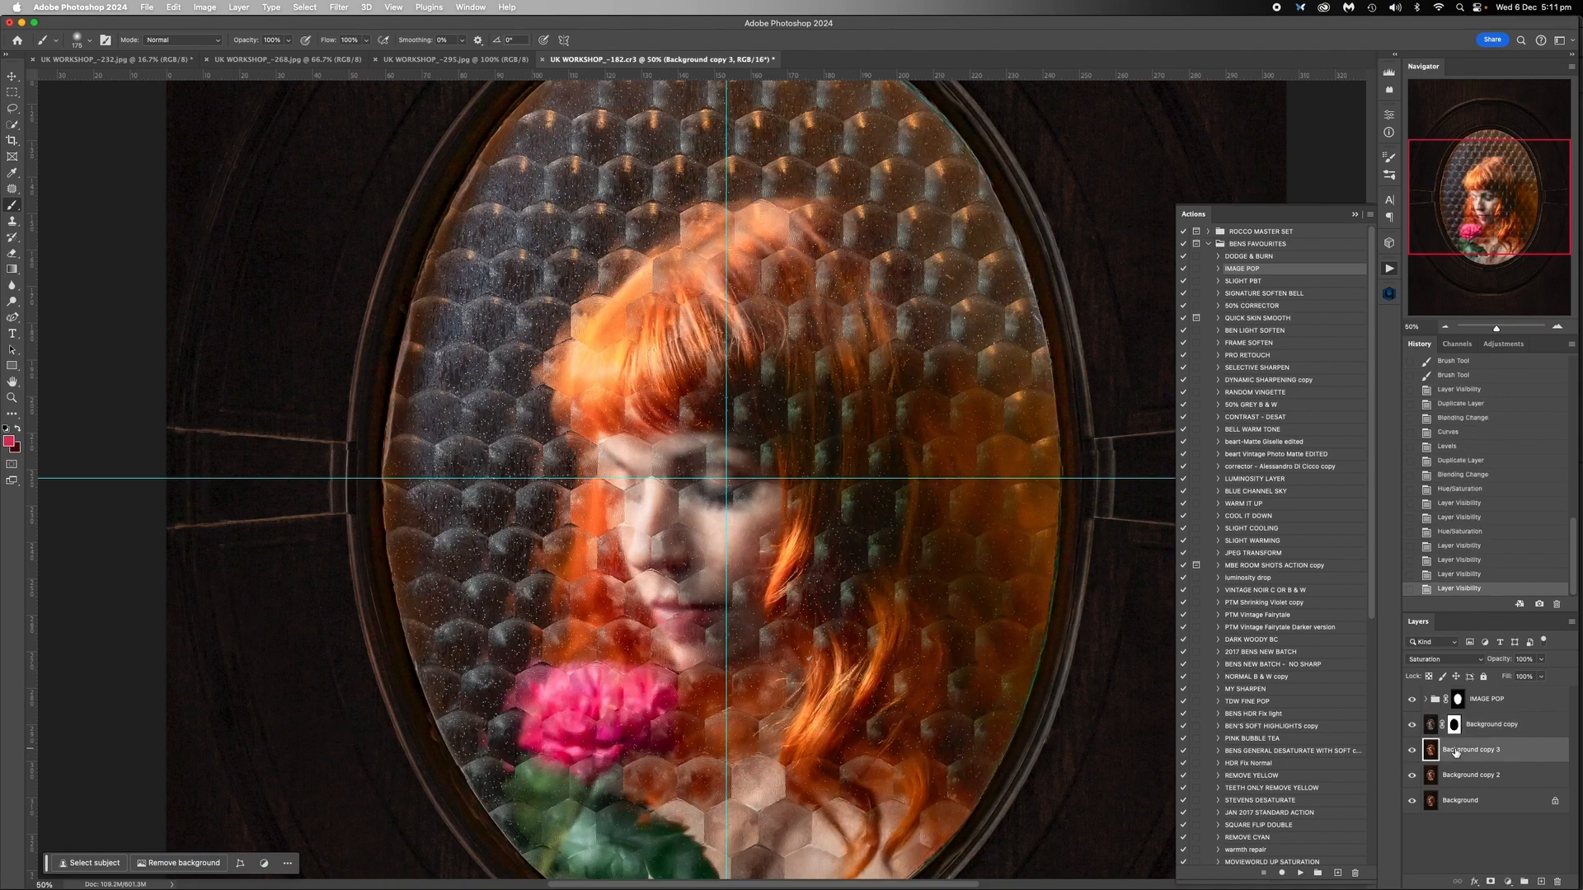
pyautogui.click(1489, 882)
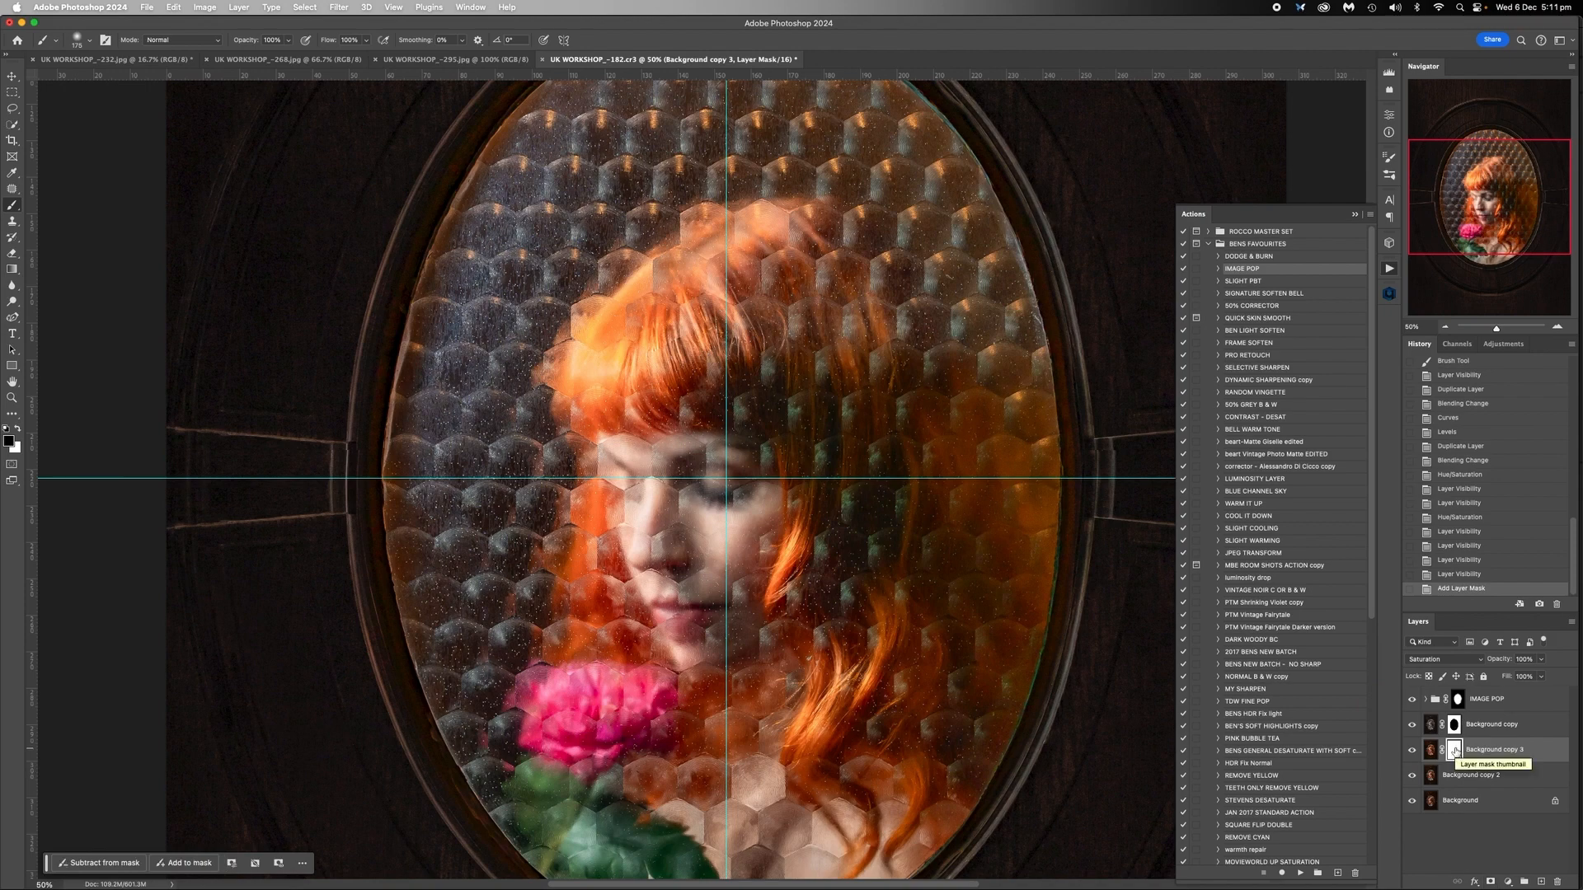
pyautogui.press('super+i')
pyautogui.press('super+i')
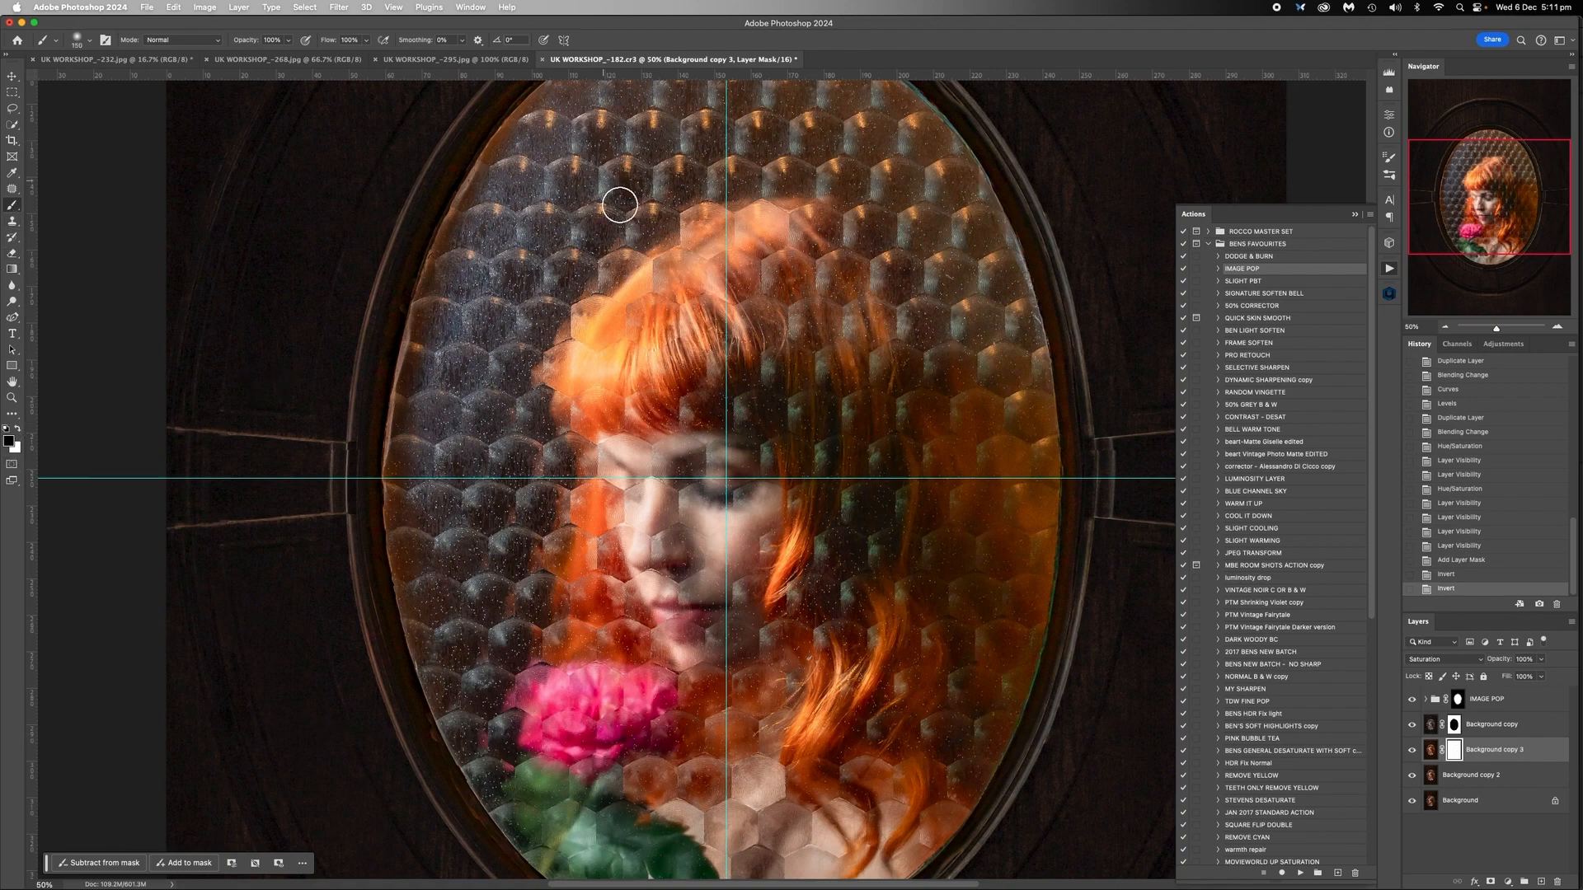
# Paint black on the Background copy 3 mask along the left rim of the oval glass to hide the saturation there
pyautogui.press('[')
pyautogui.press('[')
pyautogui.press('[')
pyautogui.scroll(2, 575, 135)
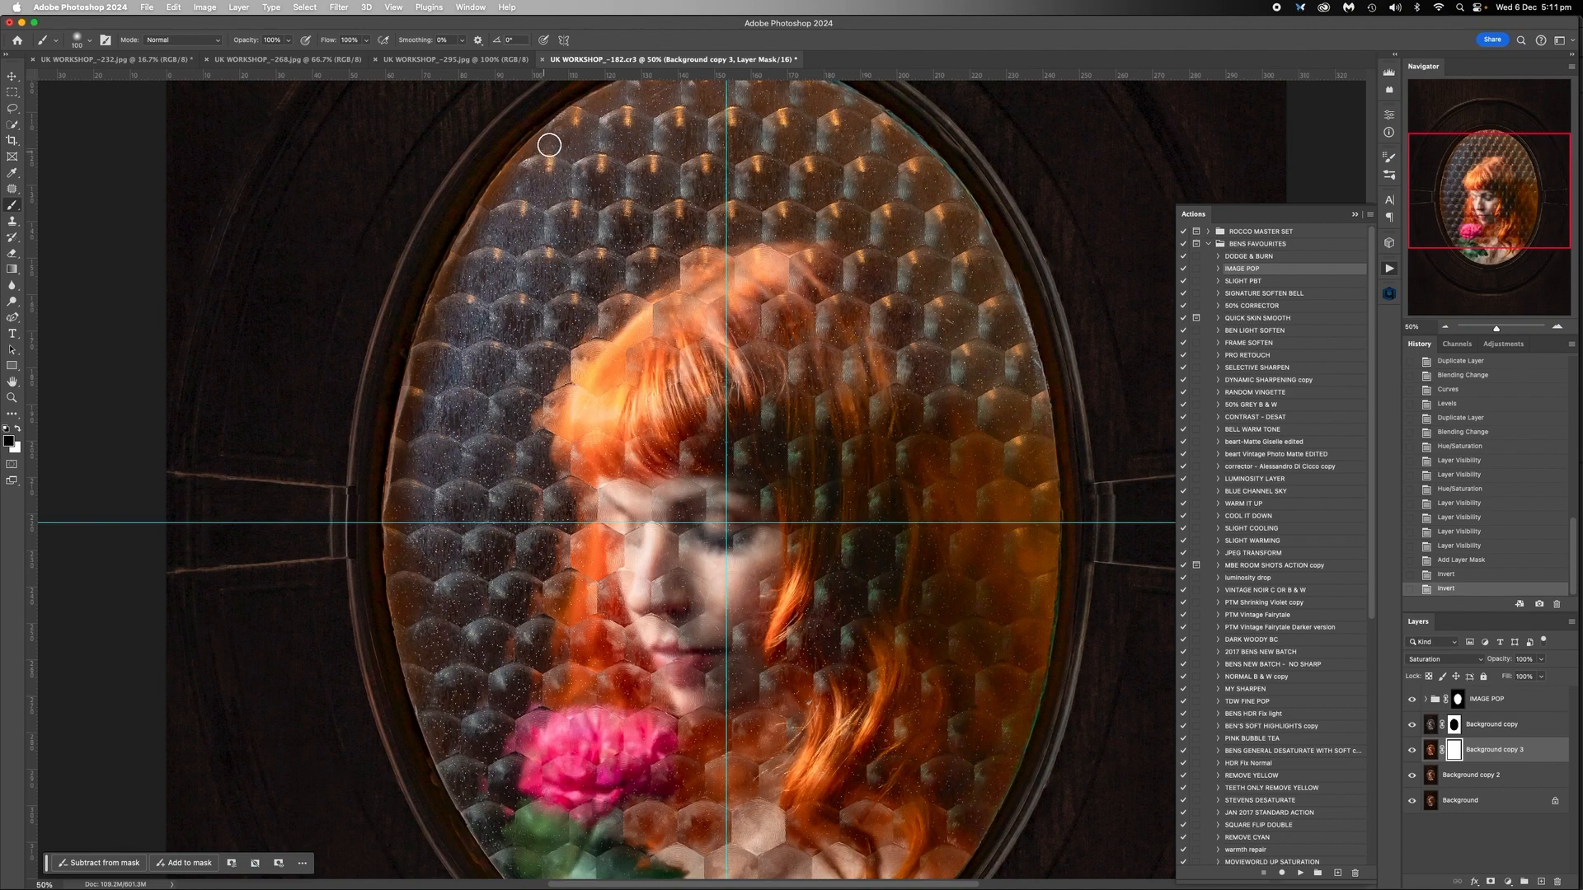
pyautogui.moveTo(545, 143)
pyautogui.mouseDown()
pyautogui.moveTo(505, 176)
pyautogui.moveTo(441, 299)
pyautogui.mouseUp()
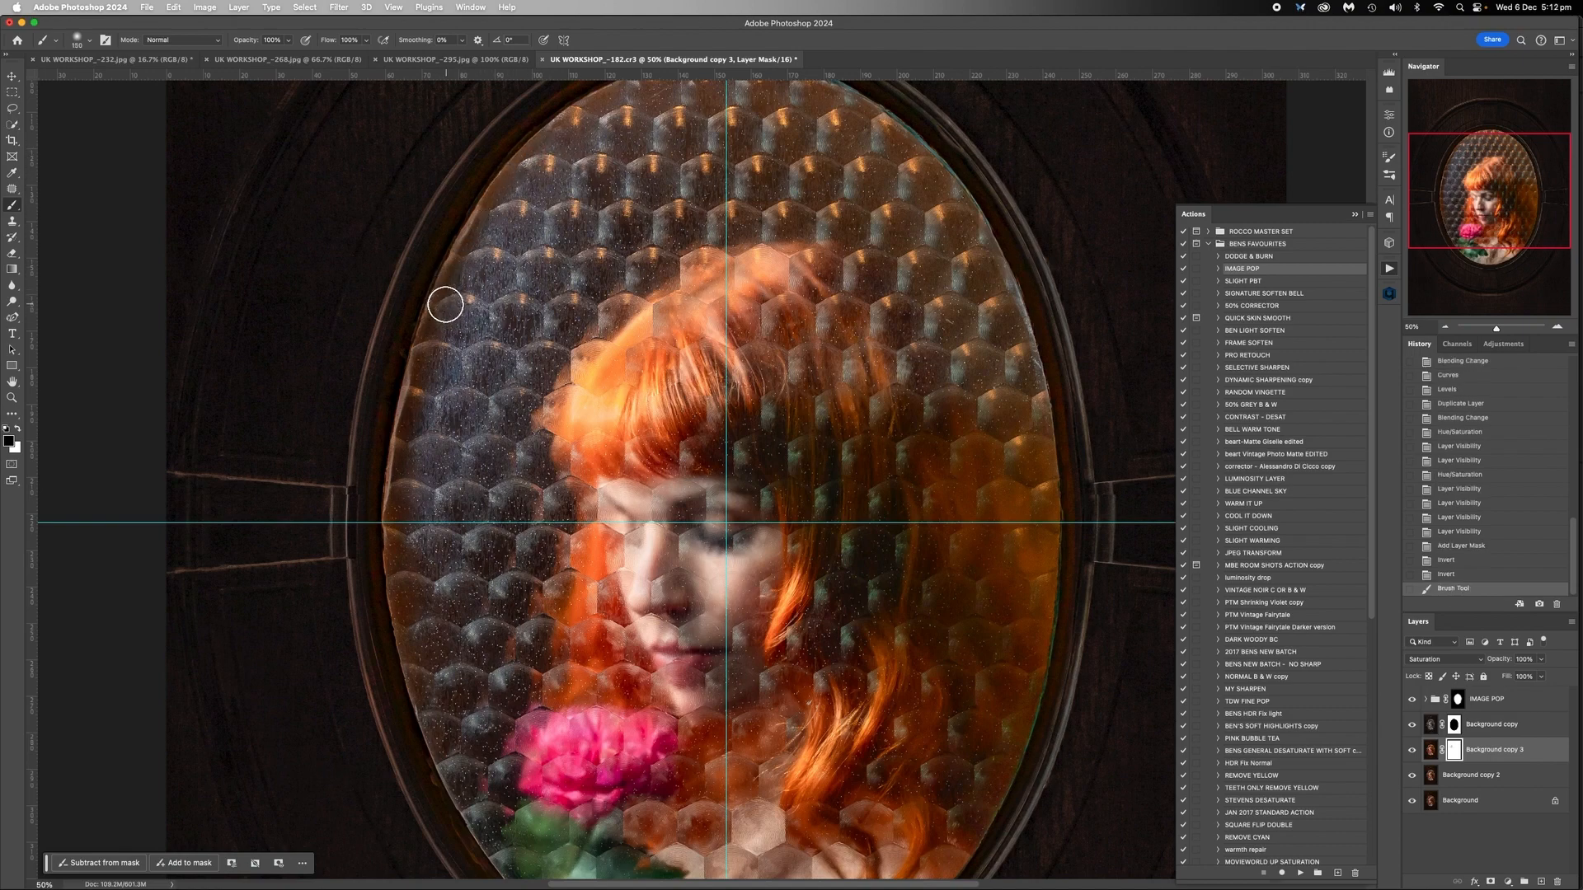
pyautogui.click(412, 440)
pyautogui.click(393, 558)
pyautogui.click(406, 658)
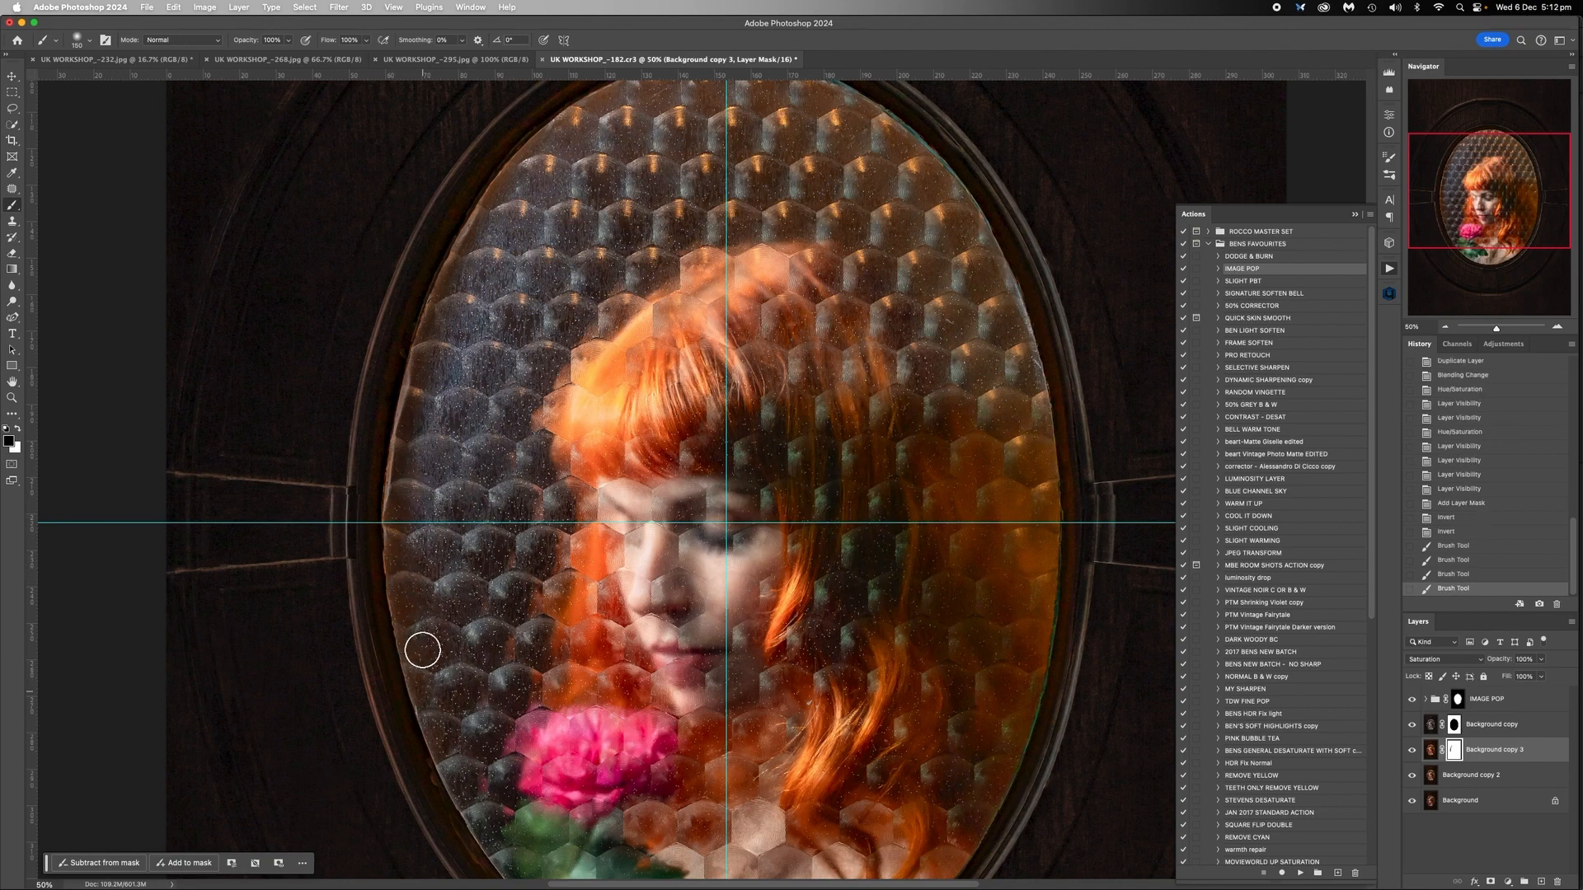
pyautogui.click(420, 650)
pyautogui.click(423, 693)
pyautogui.click(406, 566)
pyautogui.click(396, 503)
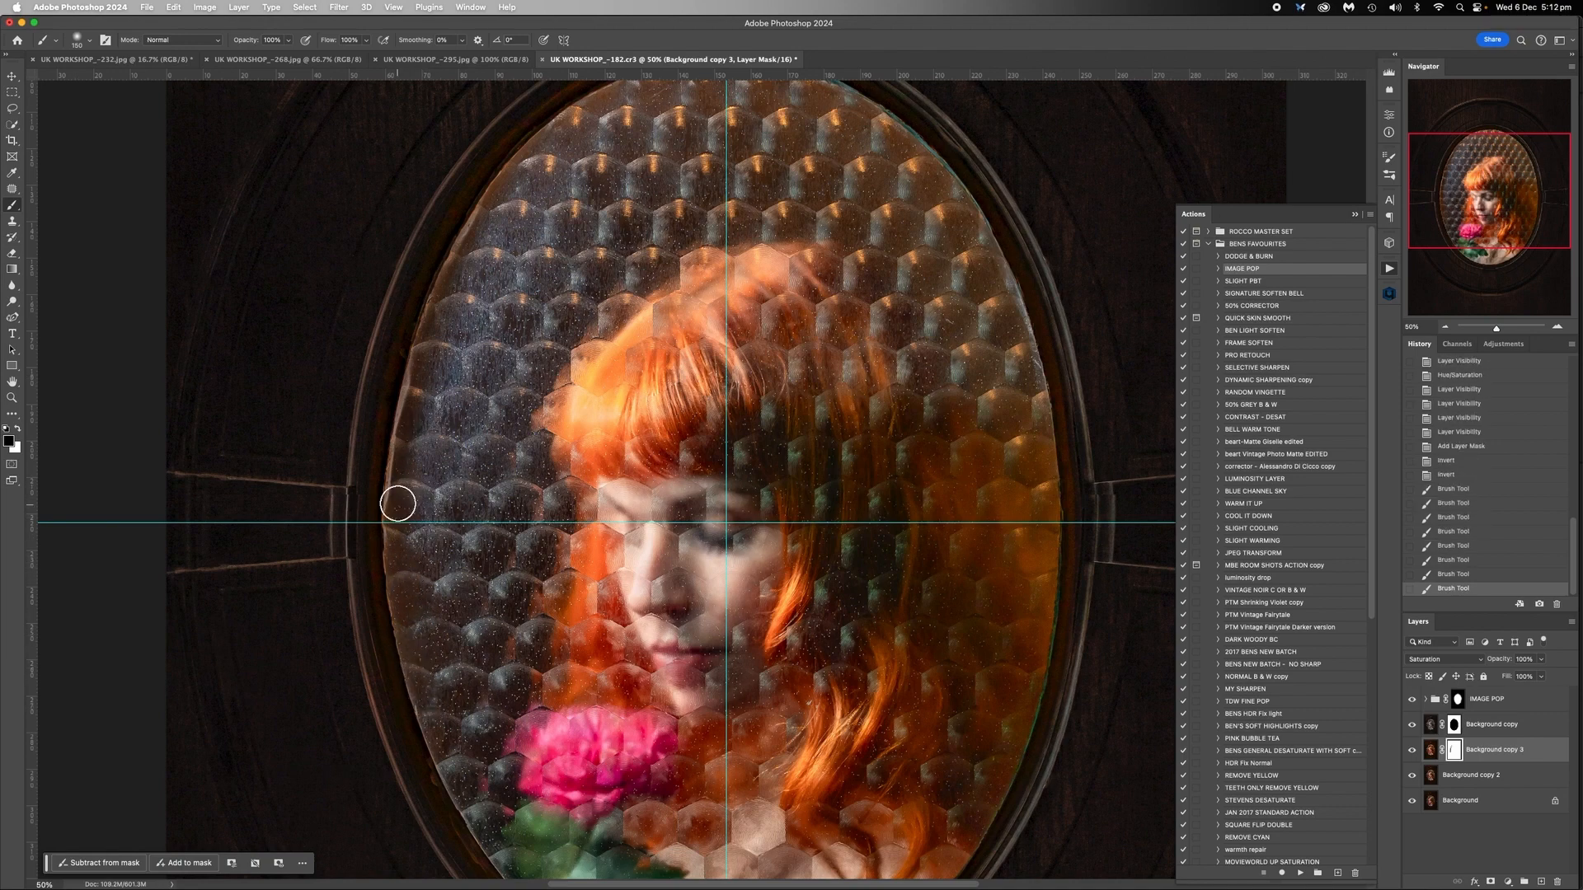
pyautogui.click(418, 380)
pyautogui.click(537, 141)
pyautogui.click(576, 103)
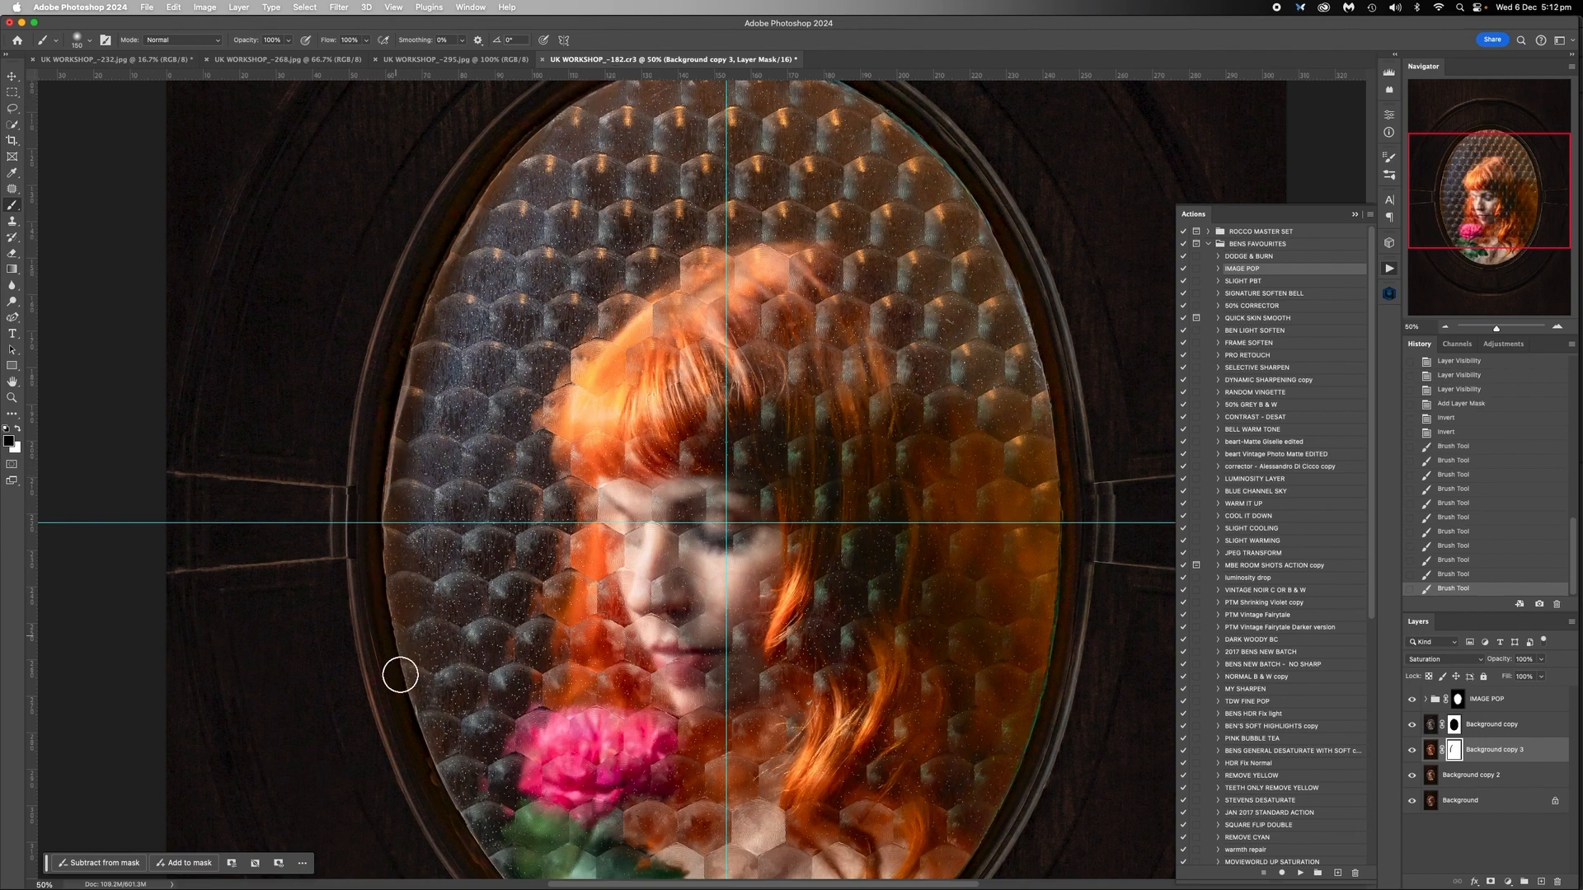
pyautogui.click(400, 676)
pyautogui.click(455, 817)
# Mask the Background copy 3 saturation off the bottom and lower-right rim of the oval with a smaller black brush
pyautogui.scroll(-10, 442, 813)
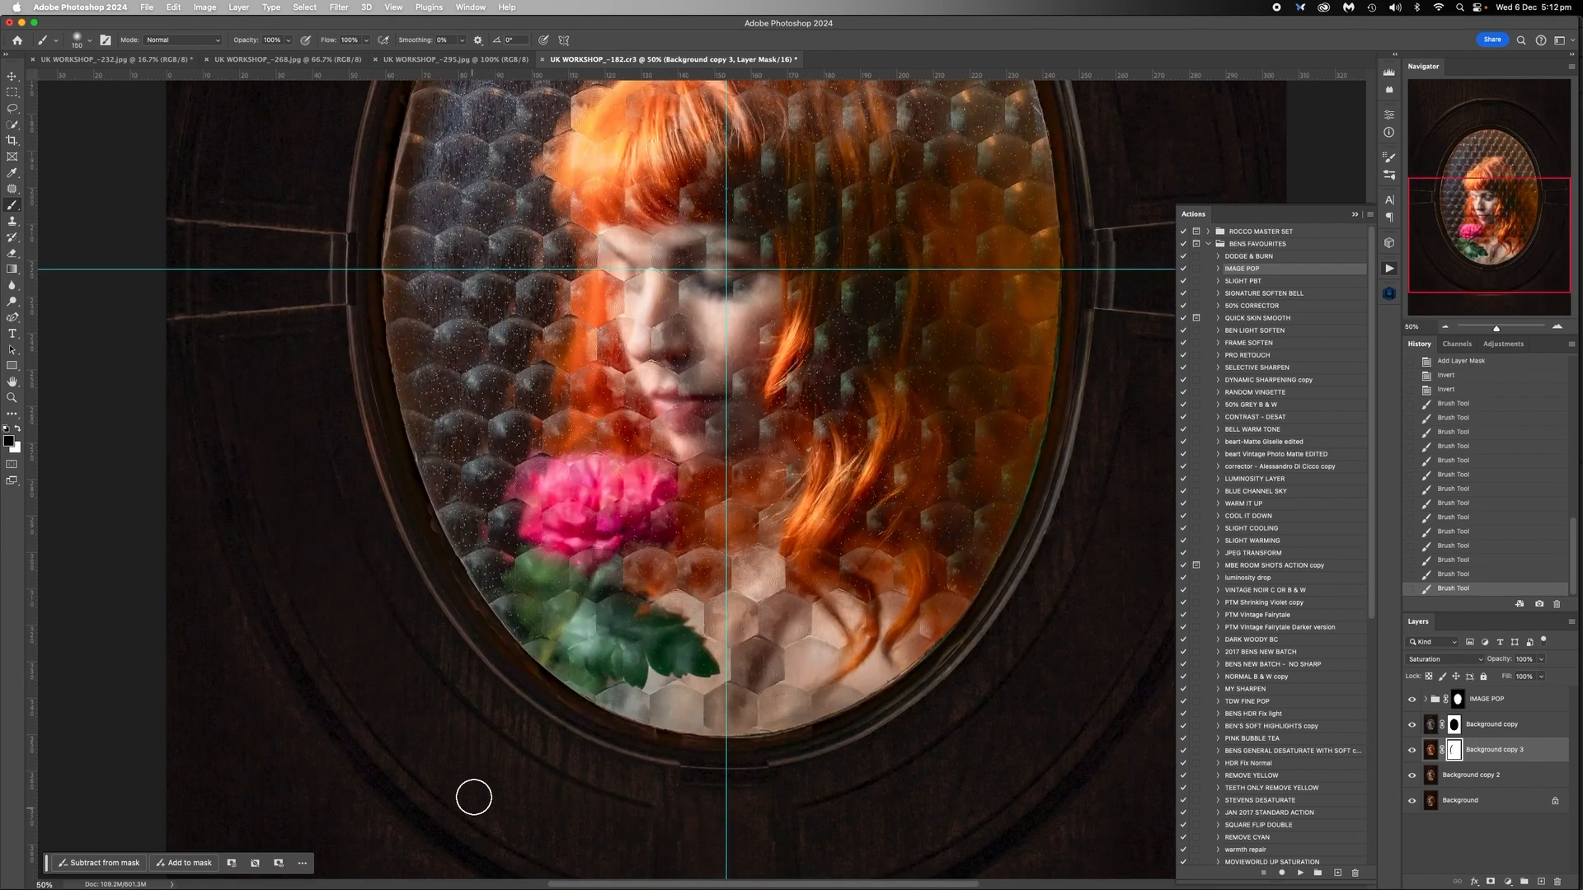
pyautogui.scroll(-2, 465, 519)
pyautogui.press('[')
pyautogui.press('[')
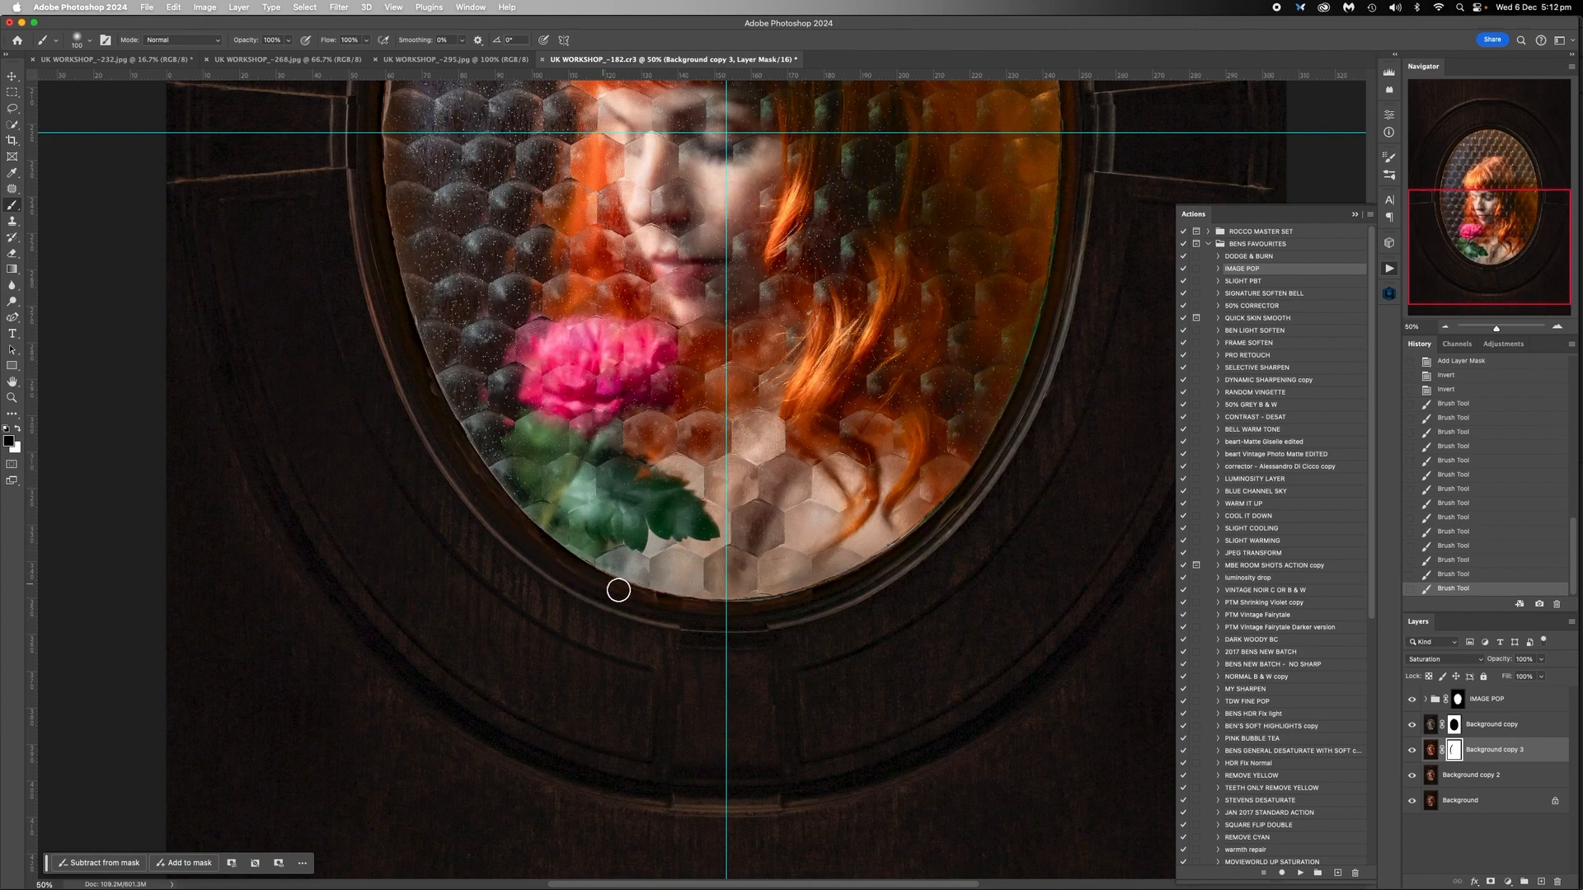
pyautogui.moveTo(756, 615); pyautogui.dragTo(965, 492)
pyautogui.press(']')
pyautogui.moveTo(1060, 244); pyautogui.dragTo(972, 459)
# Continue masking Background copy 3 in black up the right rim and around the top of the oval glass, adjusting the brush size
pyautogui.scroll(9, 987, 452)
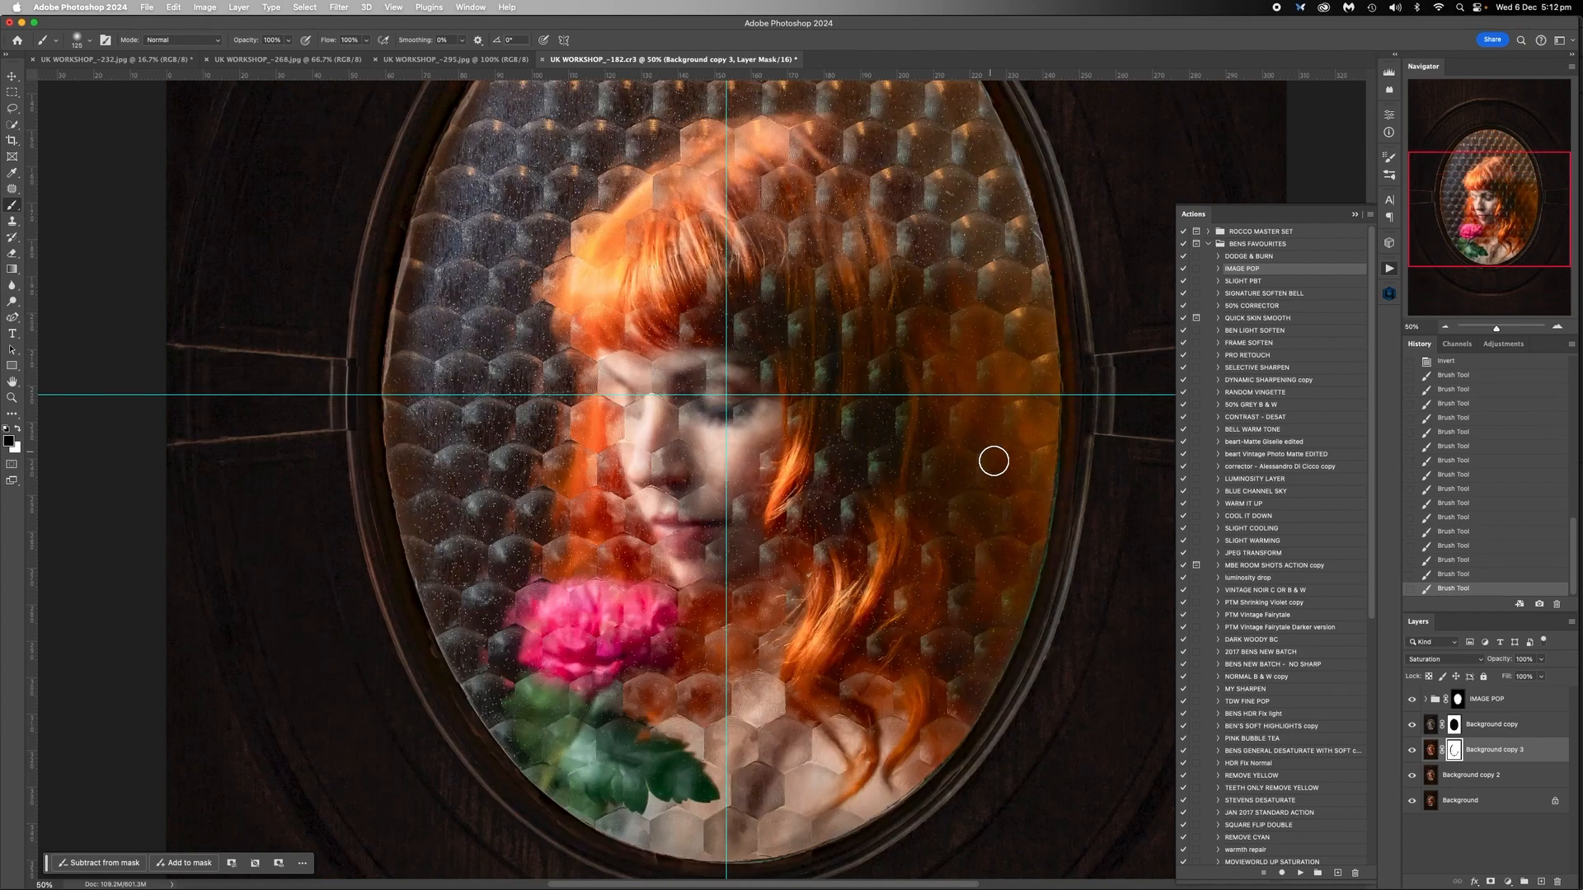
pyautogui.press(']')
pyautogui.press(']')
pyautogui.moveTo(1000, 734); pyautogui.dragTo(1042, 410)
pyautogui.press(']')
pyautogui.press(']')
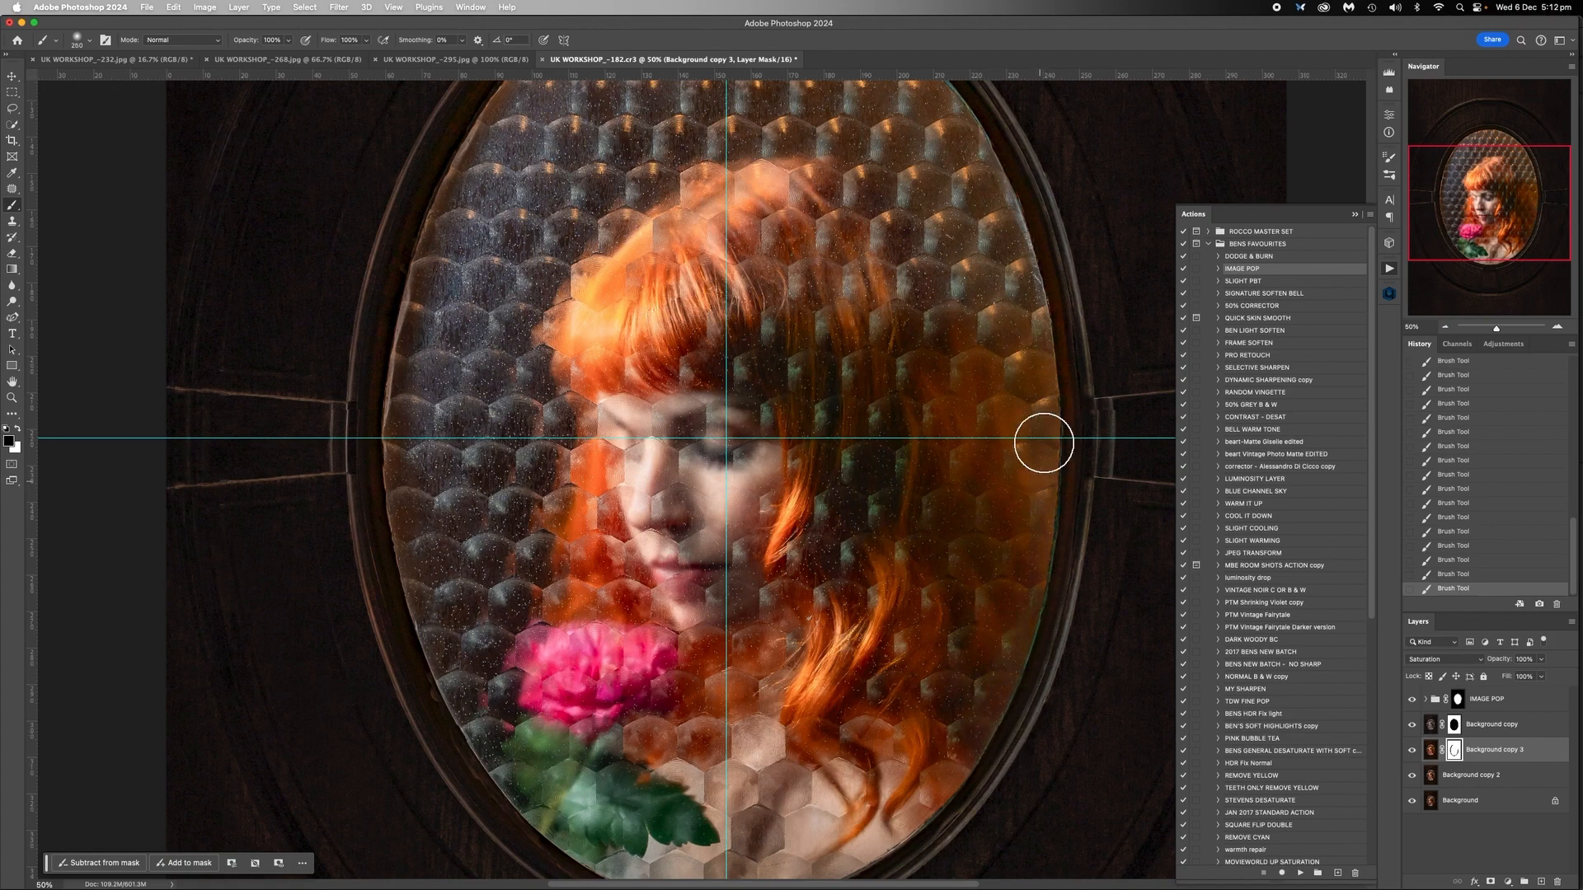
pyautogui.press('[')
pyautogui.press('[')
pyautogui.press('[')
pyautogui.scroll(2, 1031, 222)
pyautogui.scroll(3, 1031, 222)
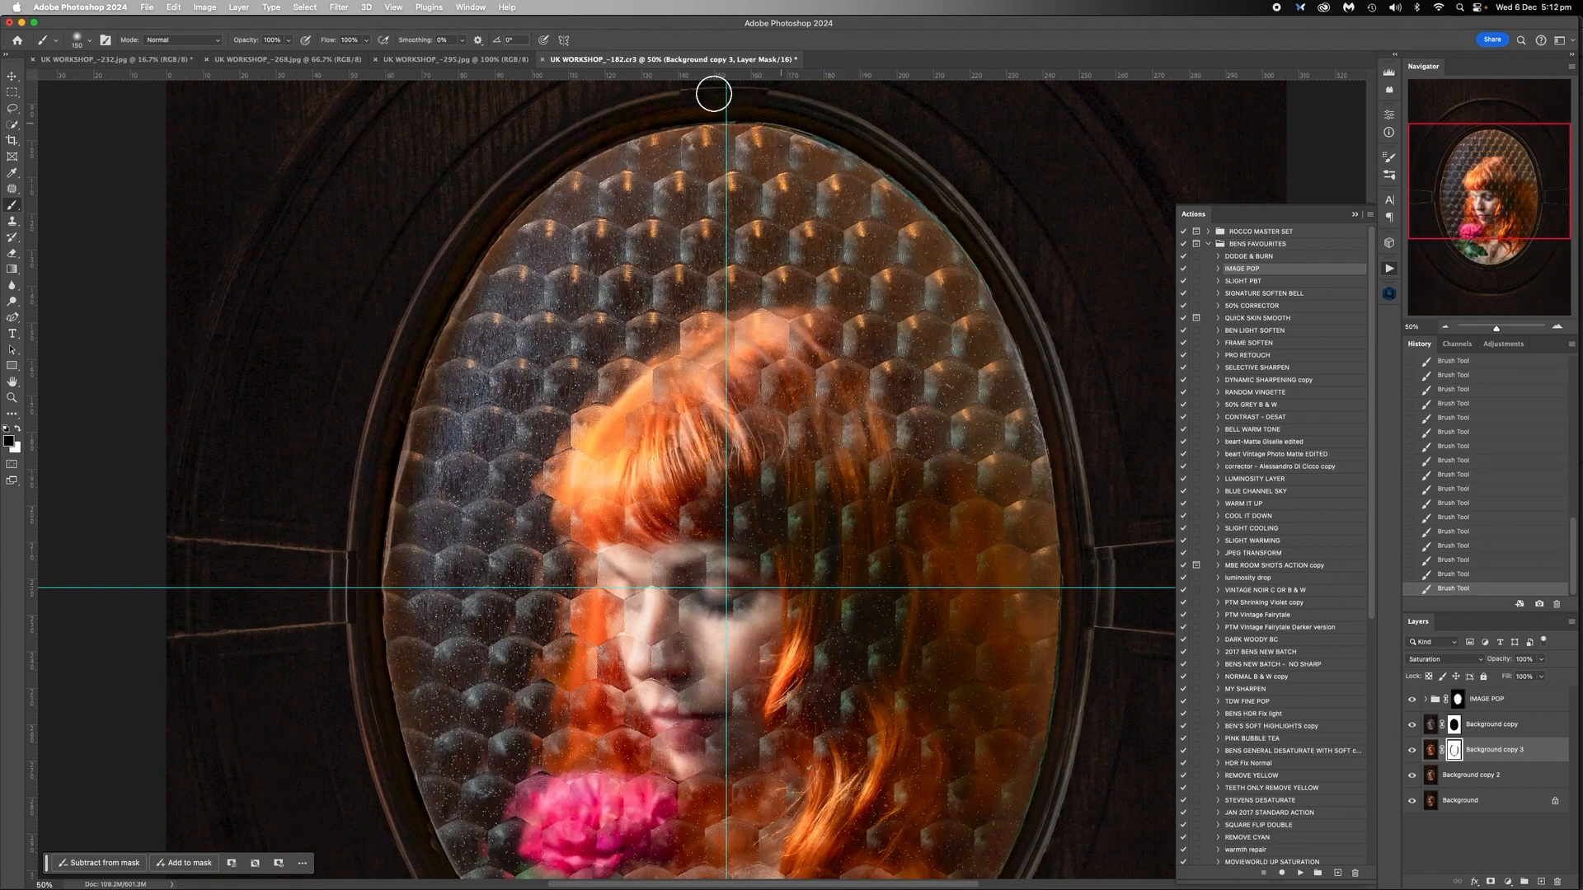
pyautogui.scroll(-8, 714, 295)
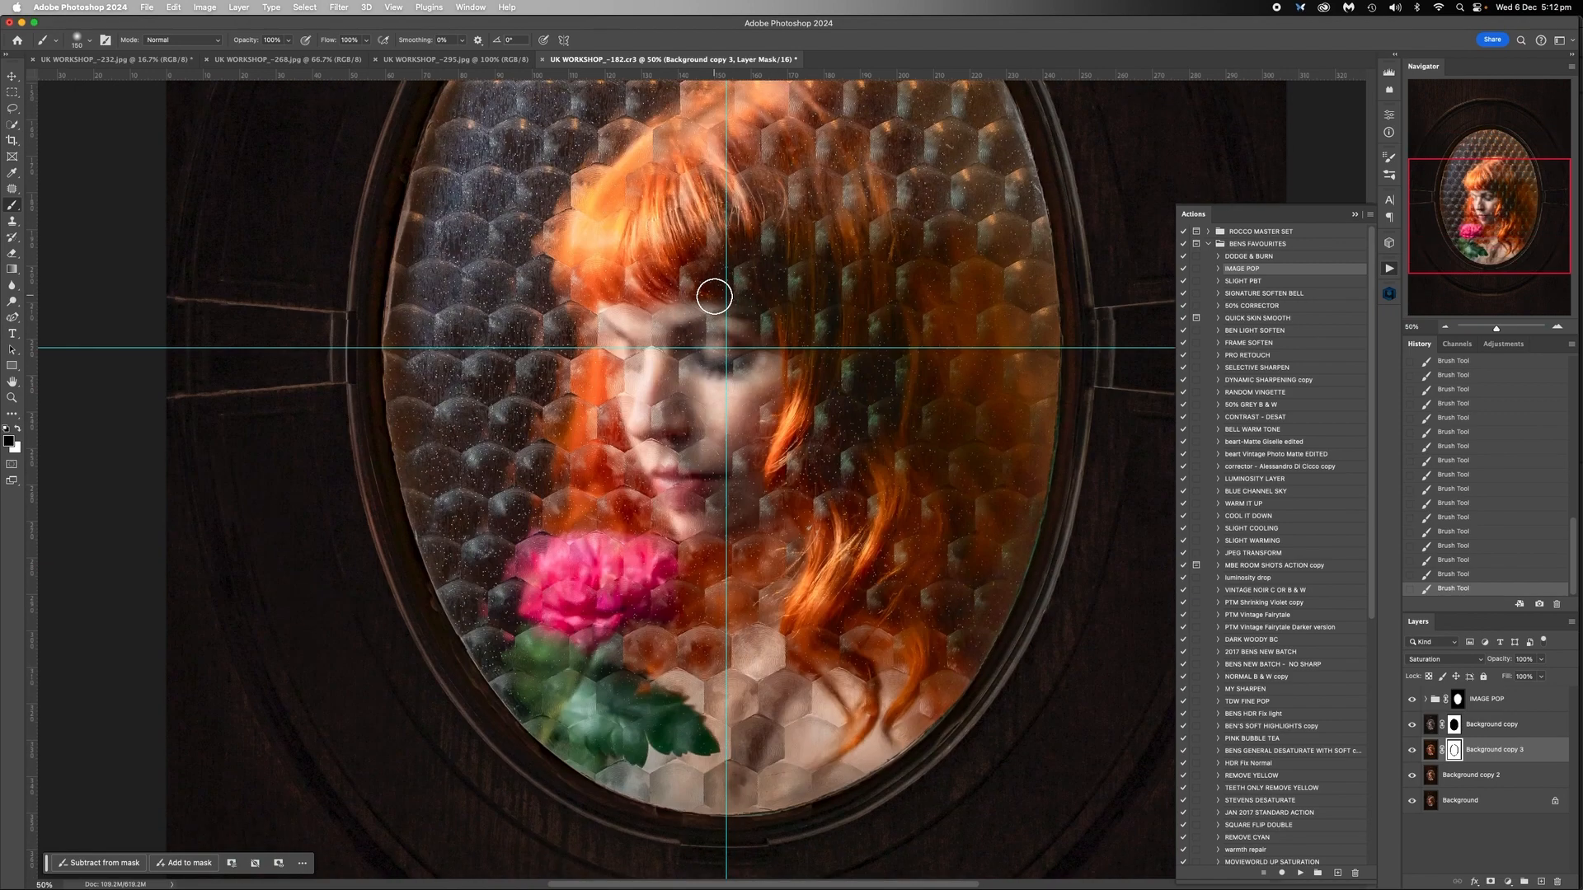
# Compare the image with and without the Background copy 2 luminosity layer
pyautogui.click(1412, 776)
pyautogui.click(1412, 776)
pyautogui.click(1412, 776)
pyautogui.click(1412, 776)
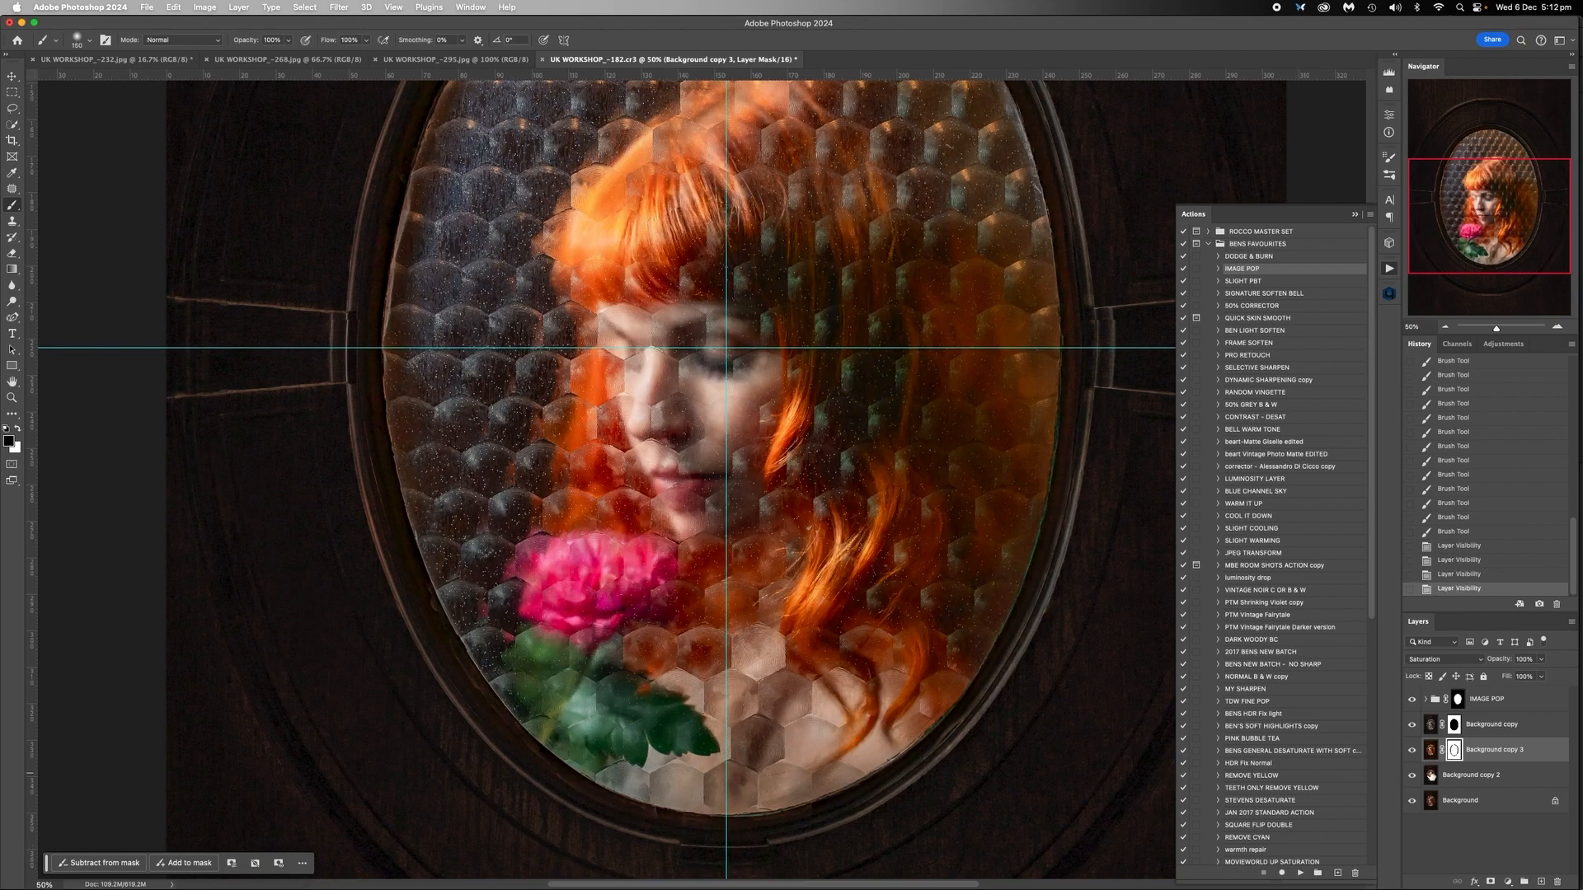
# Rename the Background copy 2 layer as lighten and reduce its opacity to 66%
pyautogui.click(1458, 776)
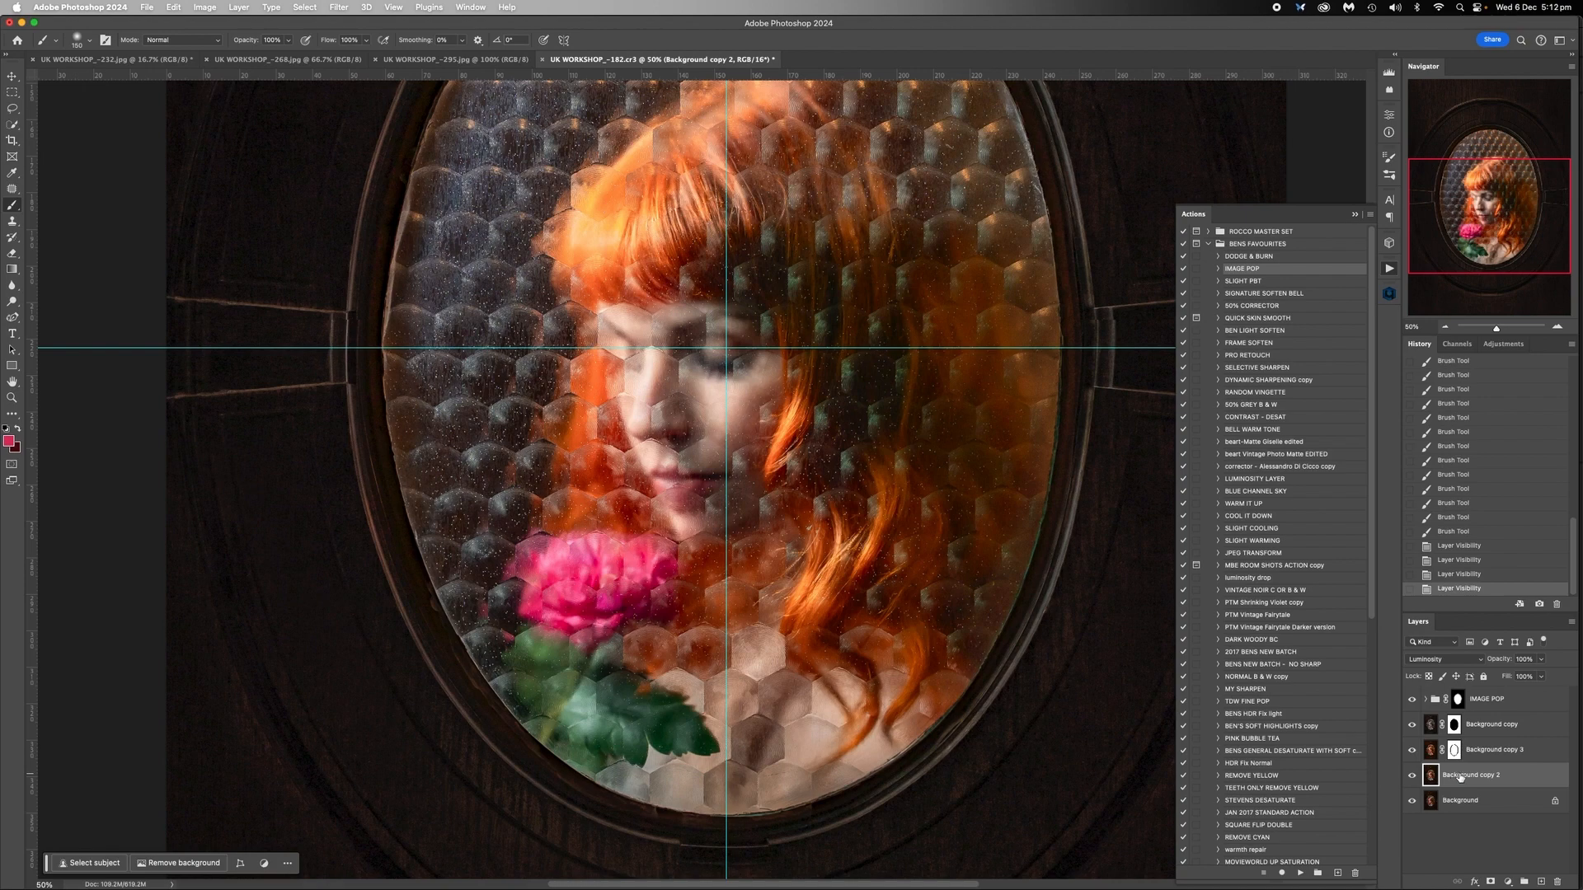
pyautogui.doubleClick(1460, 776)
pyautogui.press('BackSpace')
pyautogui.press('Return')
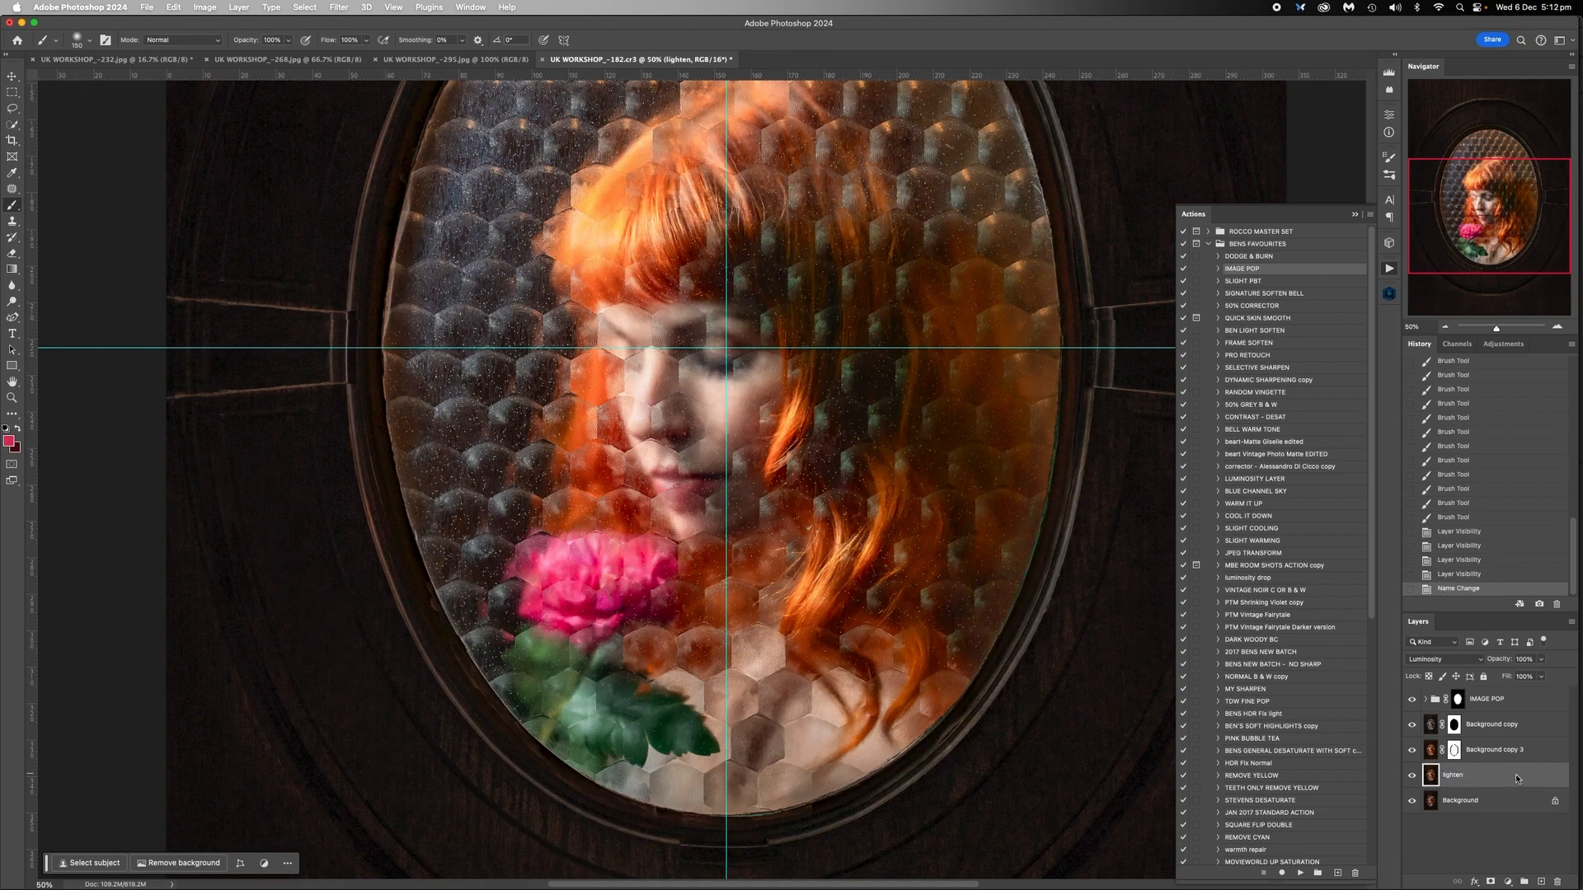
pyautogui.click(1541, 659)
pyautogui.moveTo(1542, 676)
pyautogui.mouseDown()
pyautogui.moveTo(1508, 678)
pyautogui.moveTo(1526, 678)
pyautogui.mouseUp()
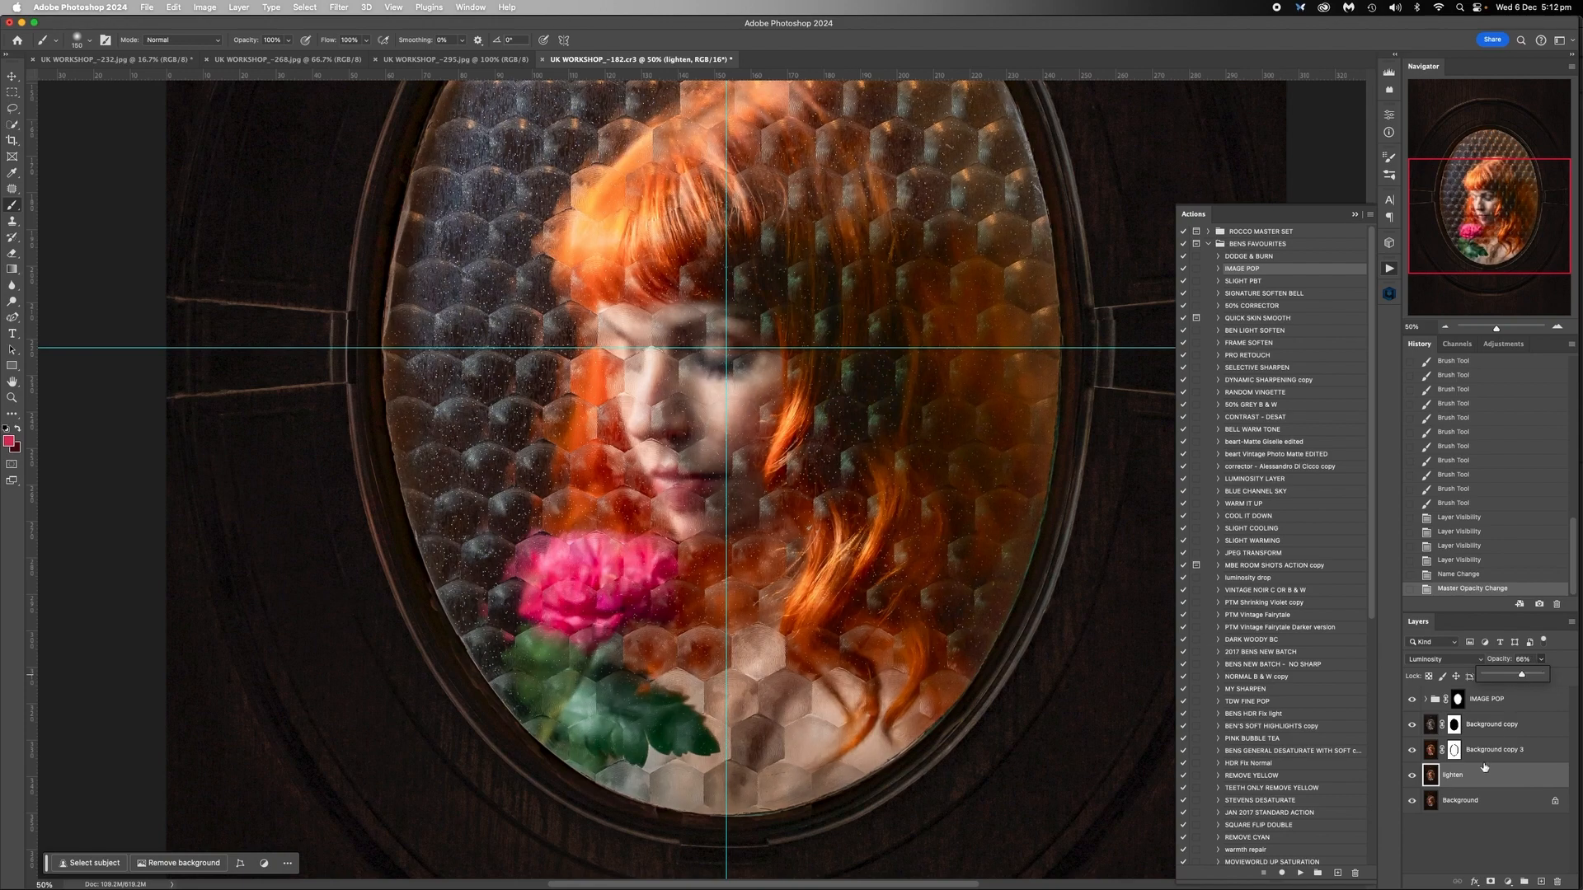
# Compare the image with and without the lighten layer, and with and without the Background layer
pyautogui.click(1456, 806)
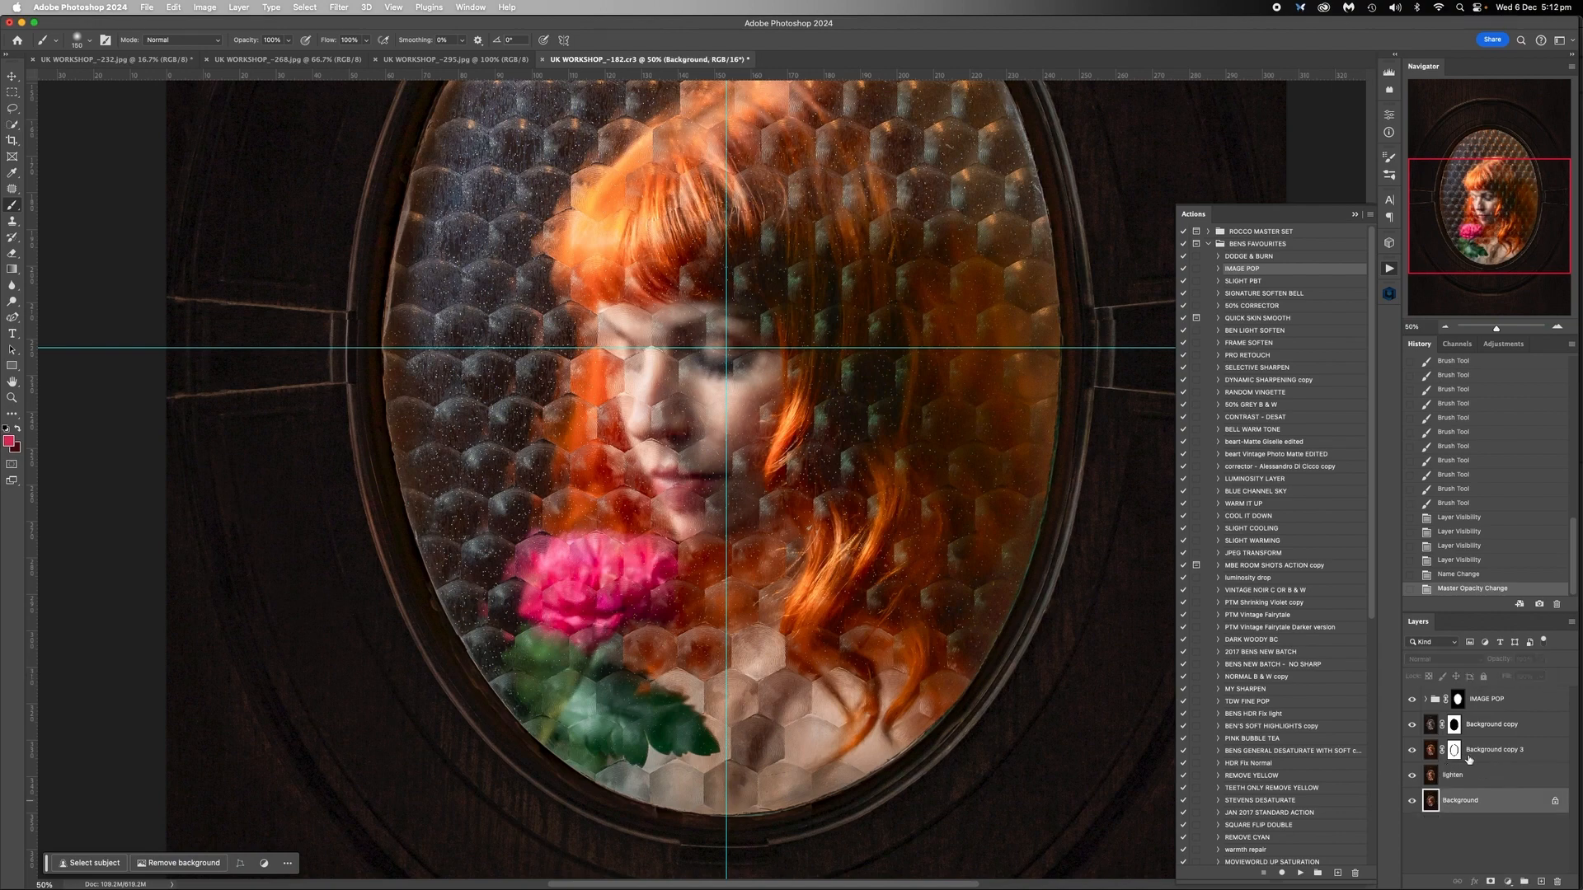
pyautogui.click(1413, 777)
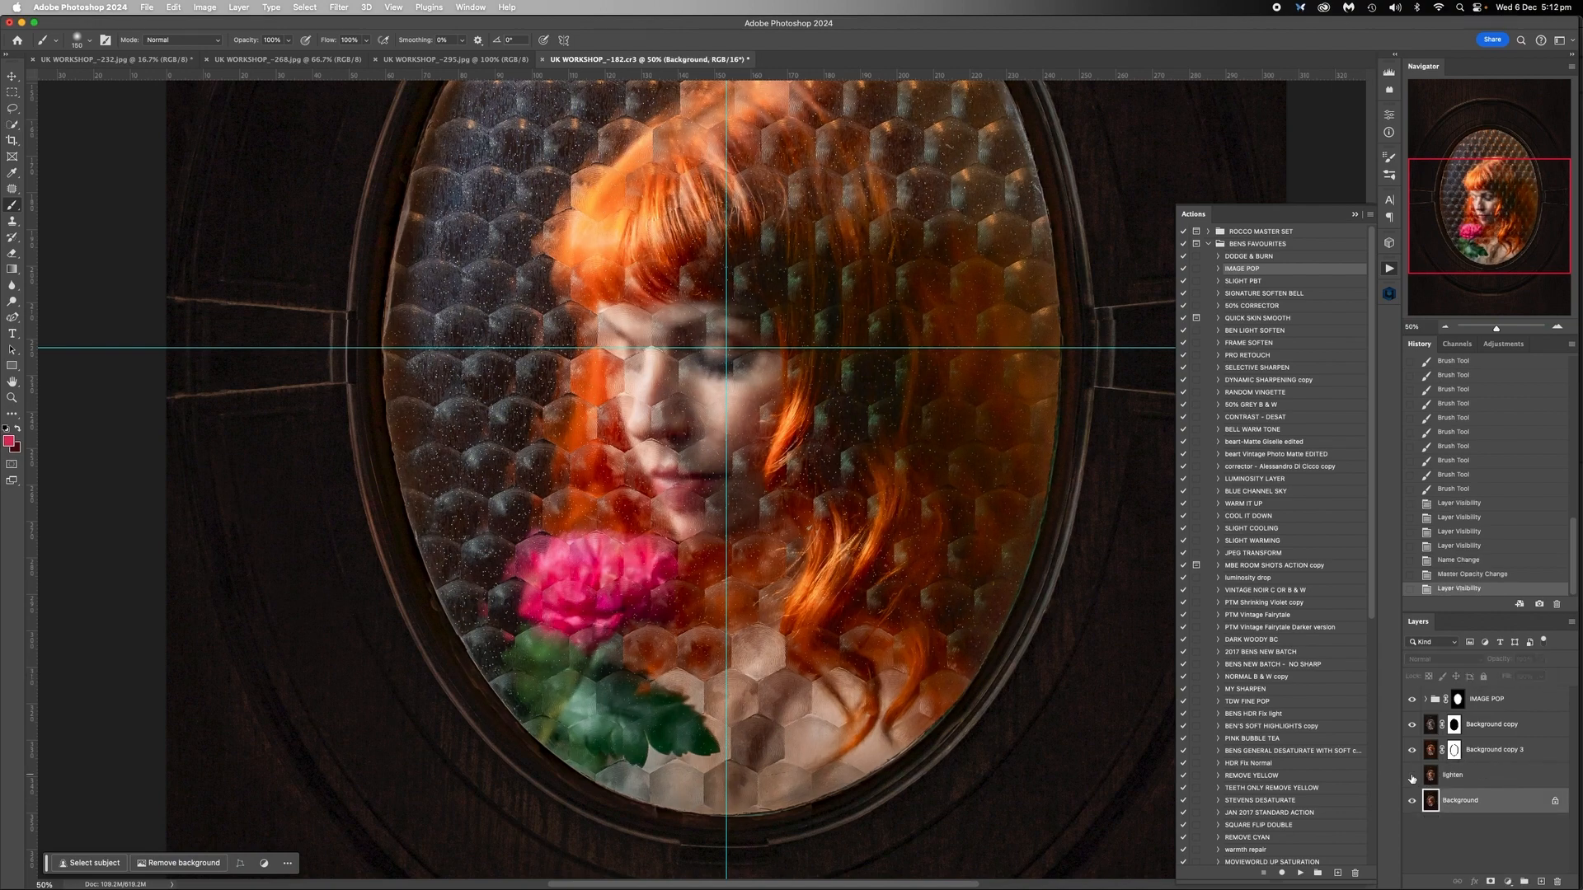
pyautogui.click(1412, 778)
pyautogui.click(1412, 778)
pyautogui.click(1412, 778)
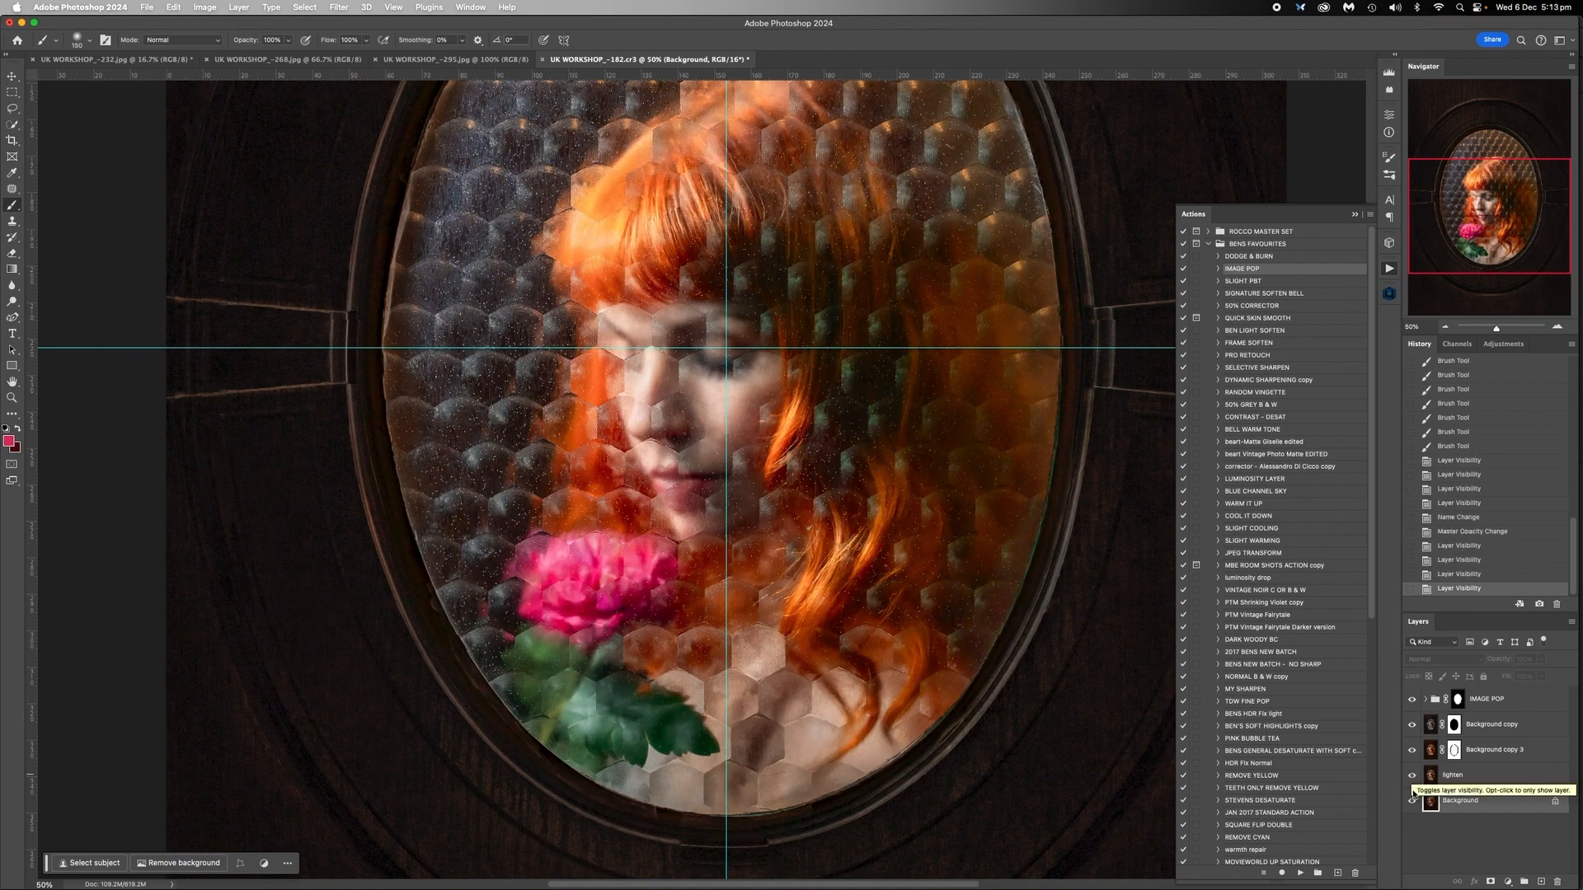
pyautogui.click(1412, 802)
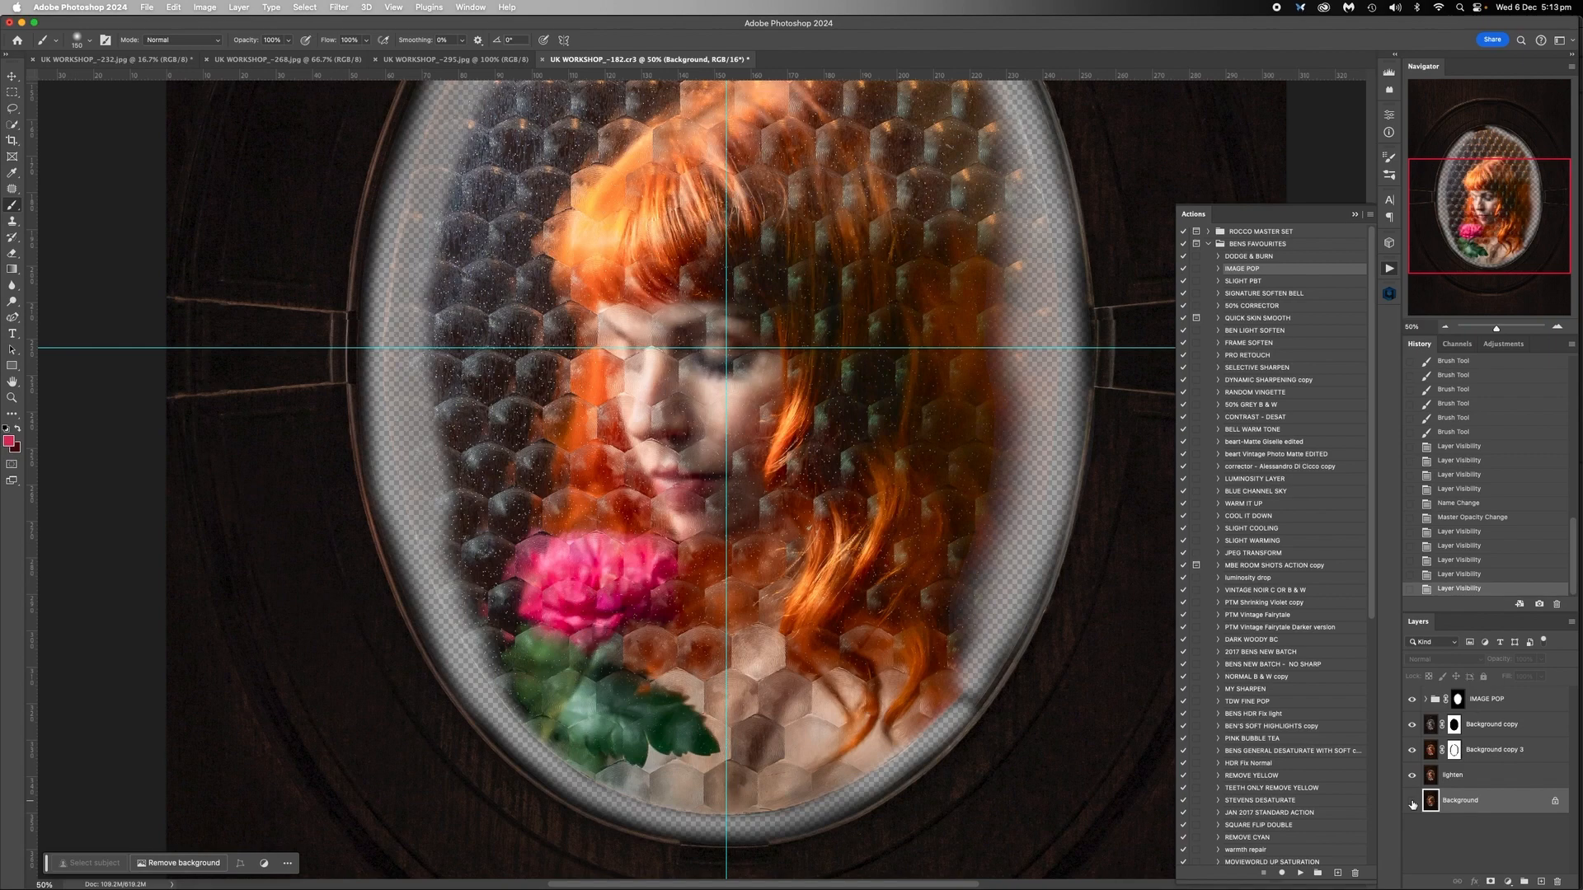
pyautogui.click(1412, 802)
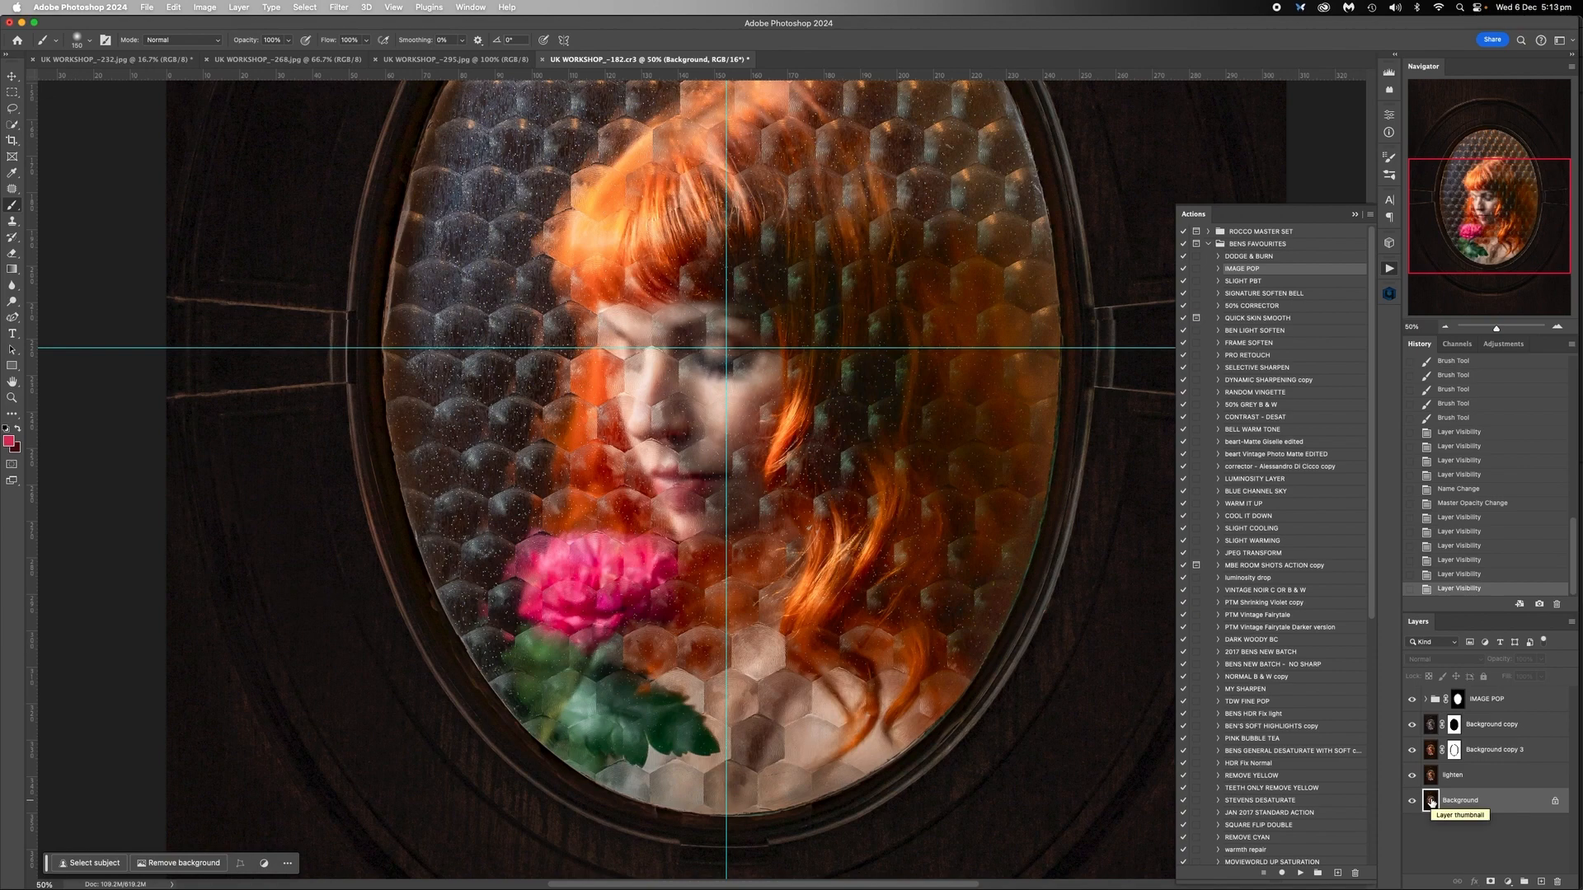
pyautogui.click(1412, 800)
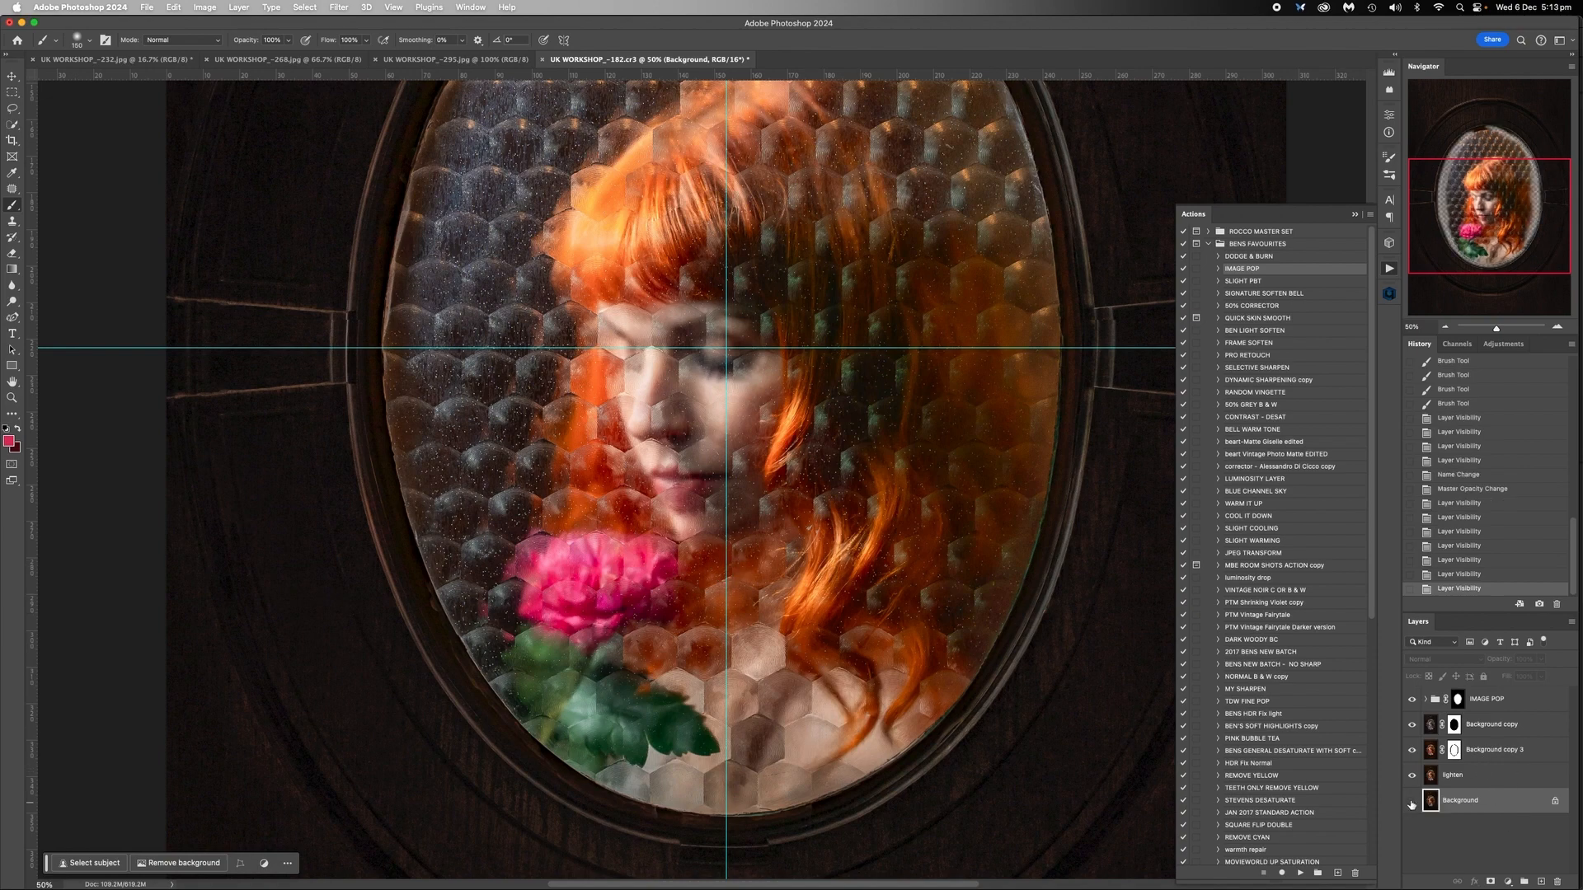
pyautogui.click(1412, 801)
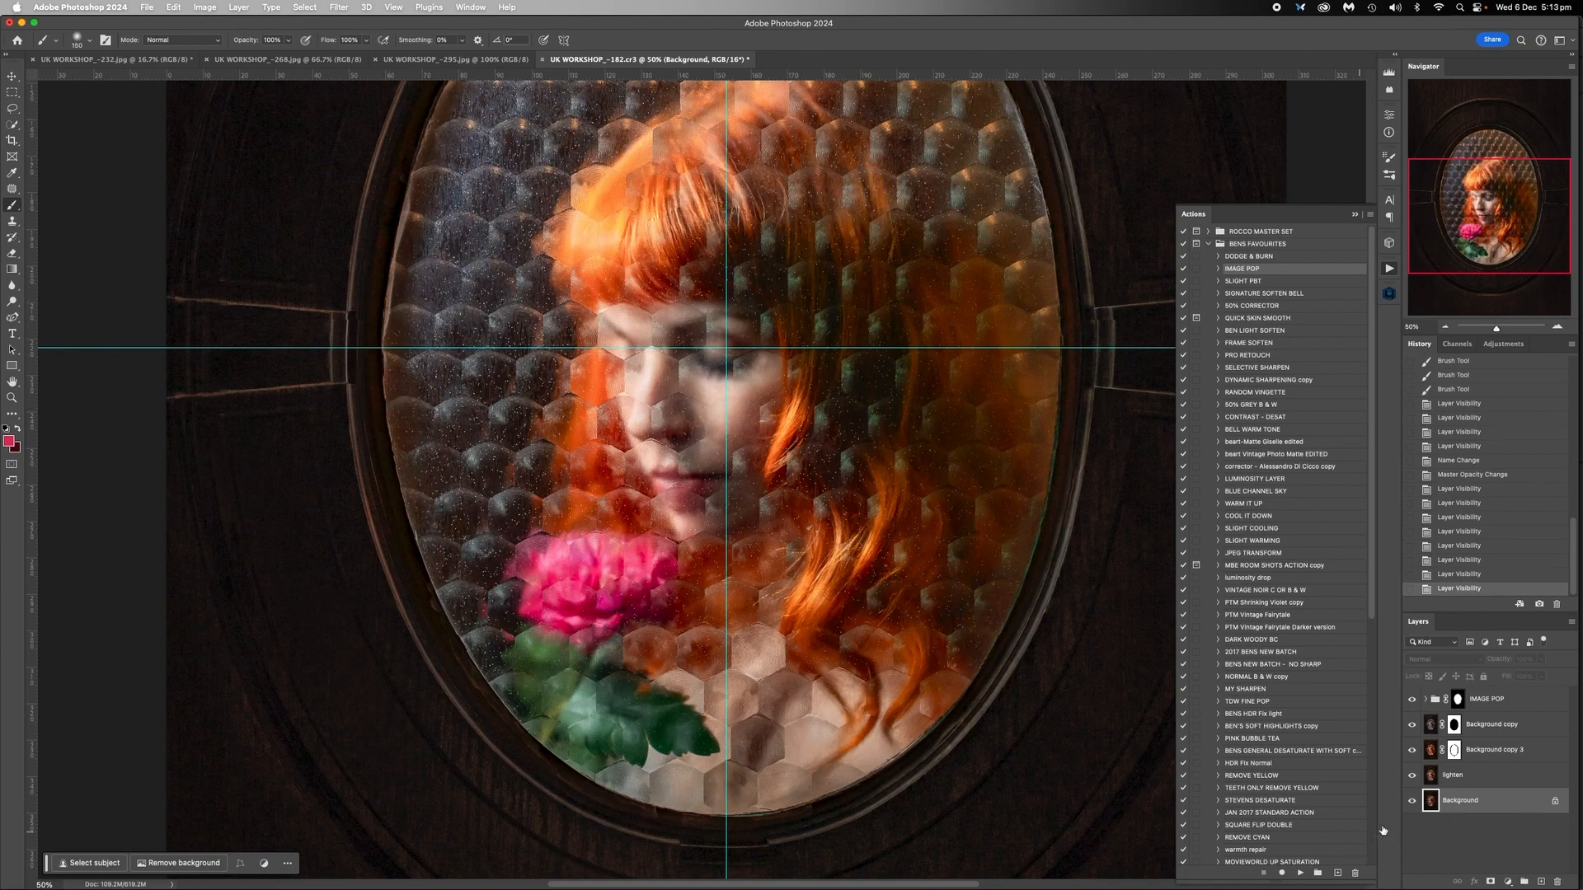
pyautogui.press('super+u')
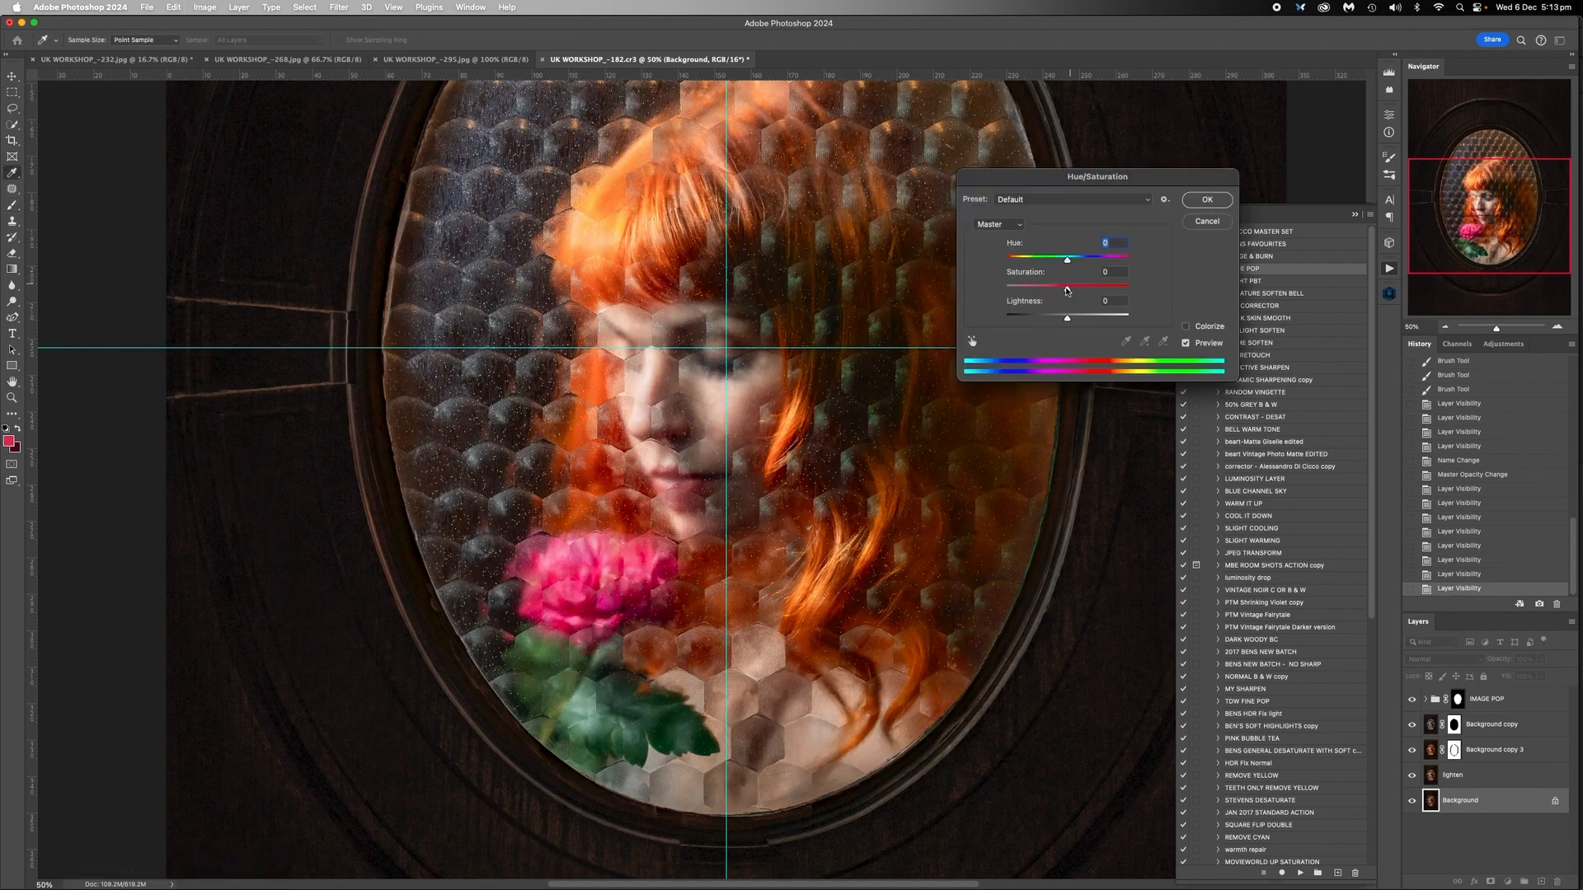
pyautogui.moveTo(1067, 288)
pyautogui.mouseDown()
pyautogui.moveTo(1005, 290)
pyautogui.moveTo(1049, 288)
pyautogui.mouseUp()
pyautogui.moveTo(1135, 178); pyautogui.dragTo(1176, 180)
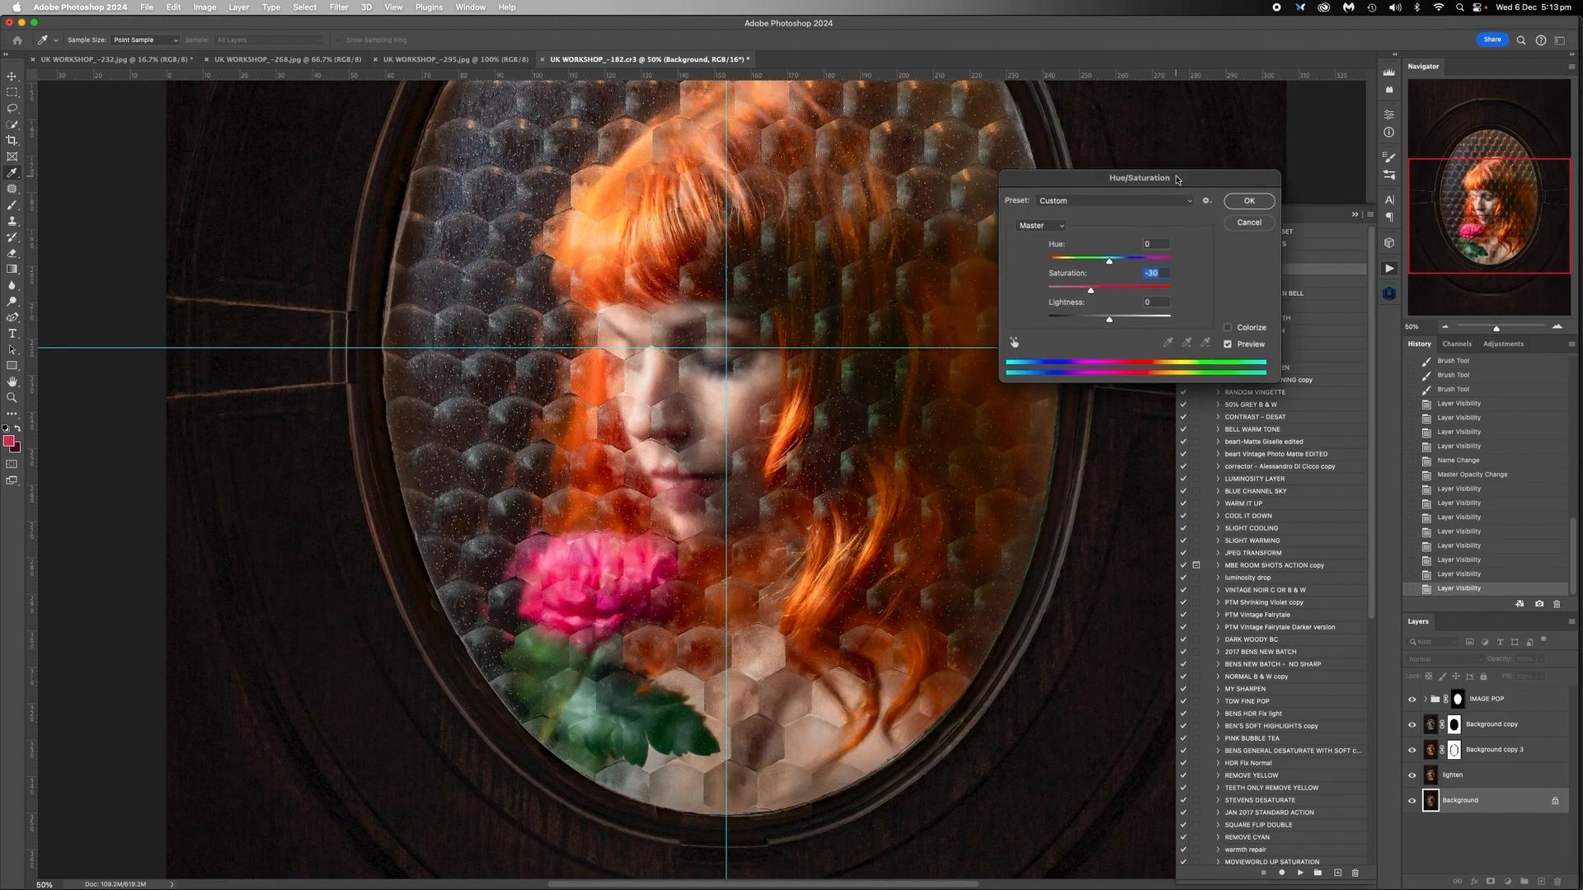
pyautogui.scroll(5, 703, 326)
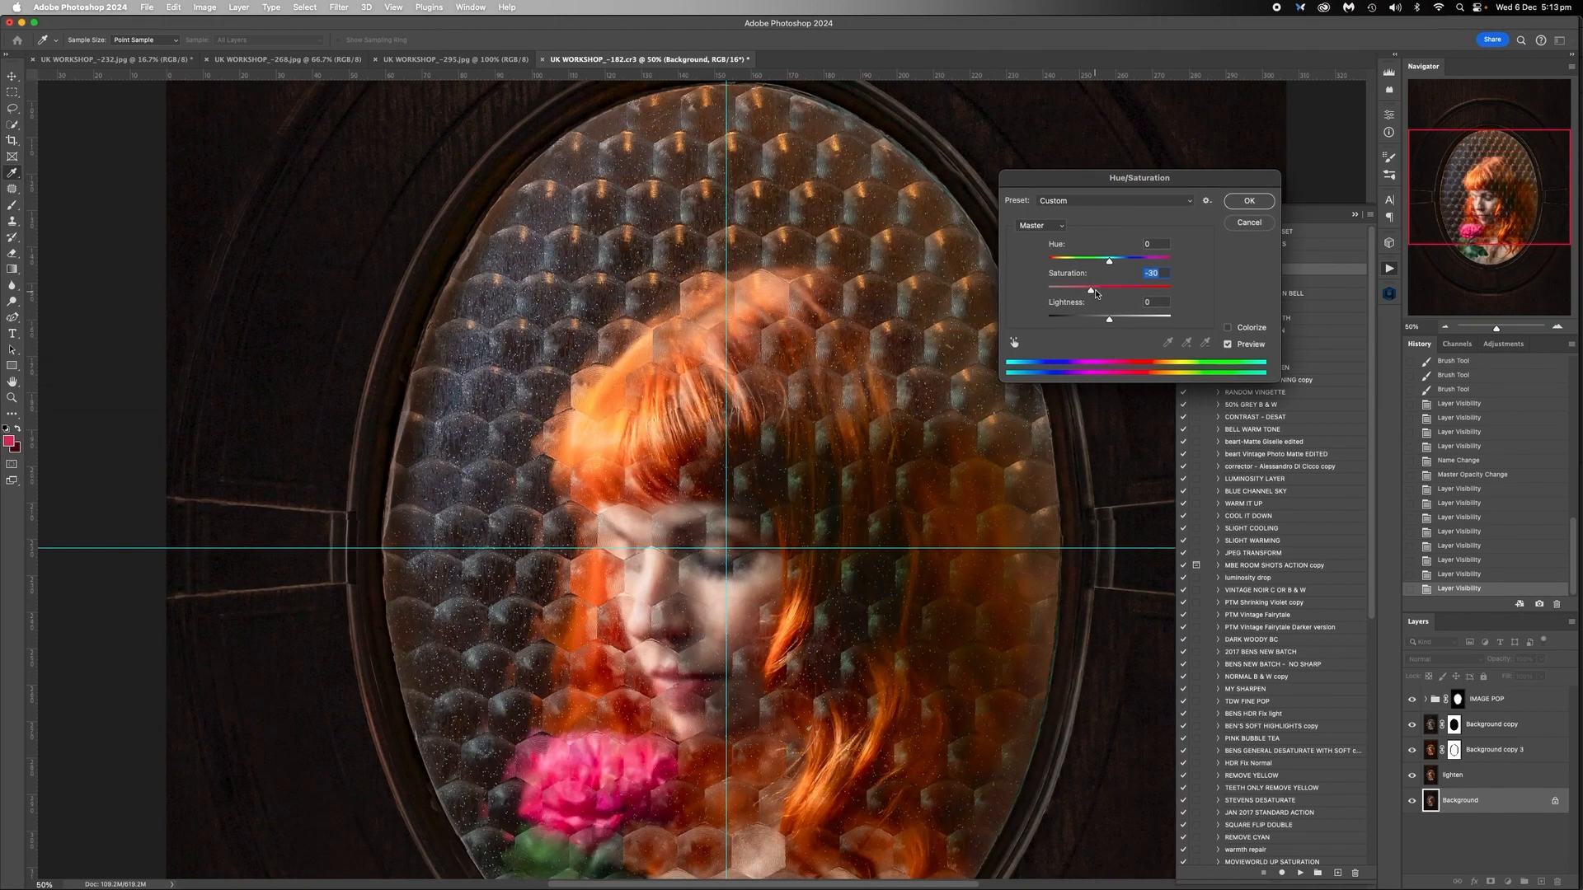
pyautogui.moveTo(1095, 293); pyautogui.dragTo(1111, 293)
pyautogui.click(1249, 222)
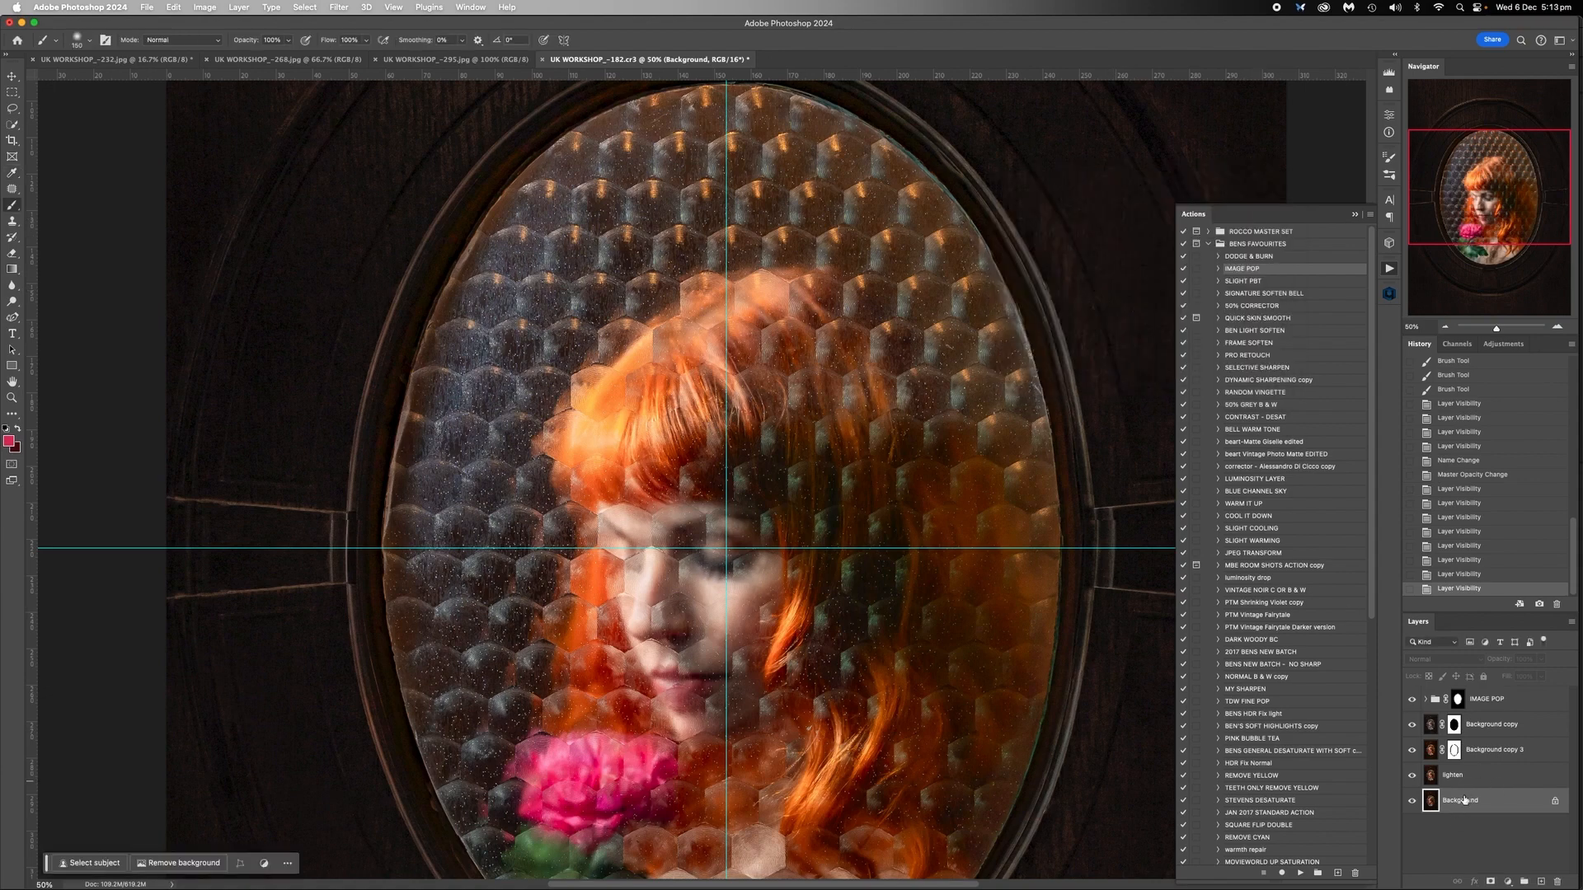
# Duplicate the Background layer and add a white layer mask to the copy
pyautogui.moveTo(1467, 810); pyautogui.dragTo(1540, 884)
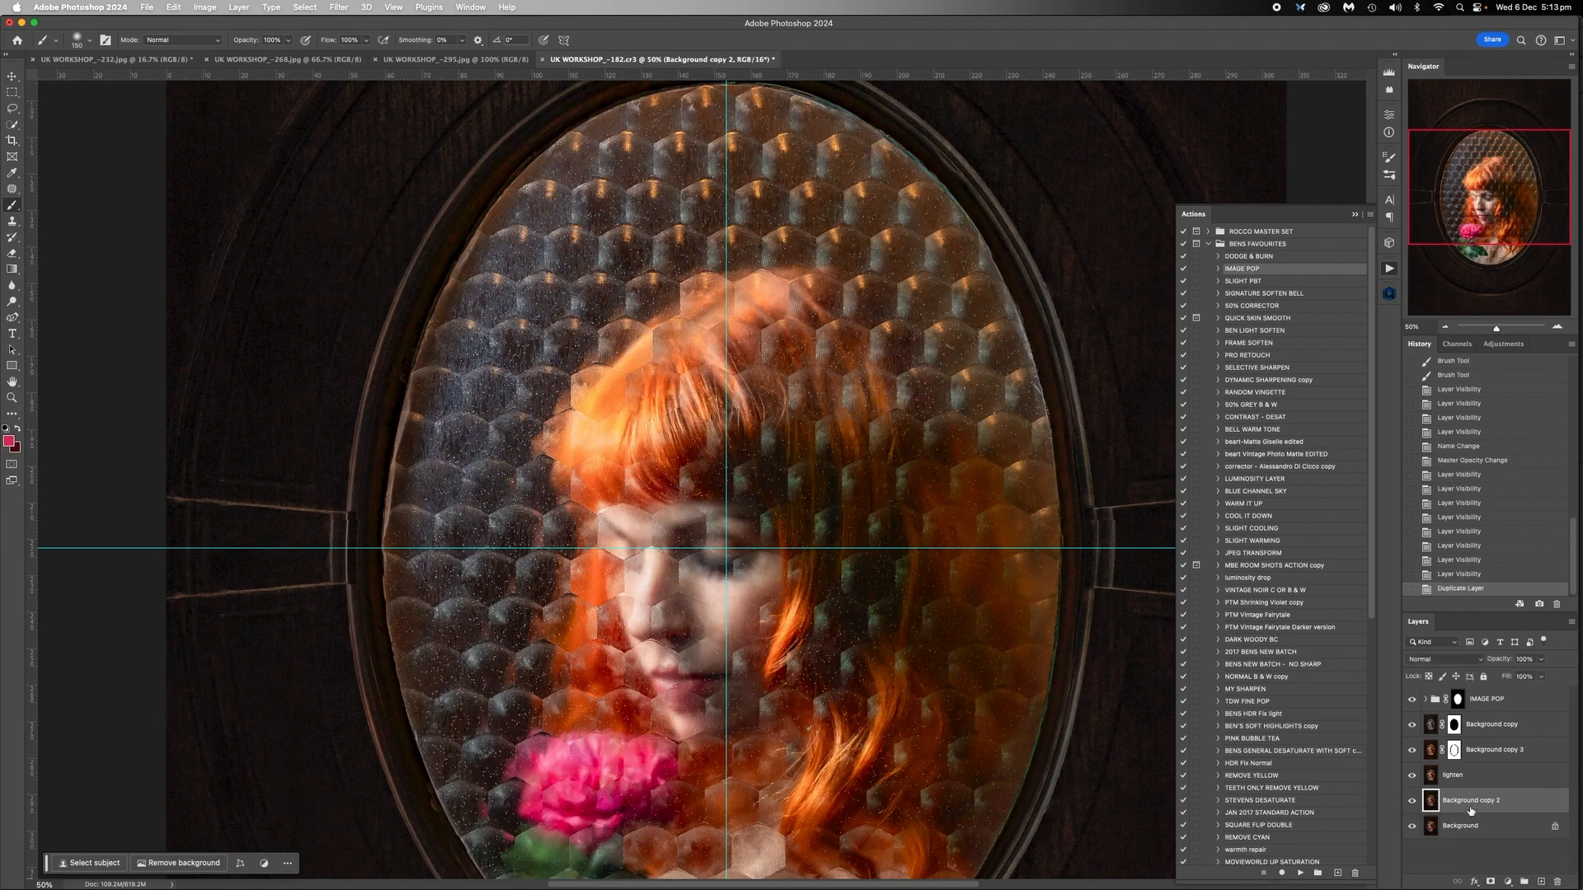
pyautogui.click(1490, 882)
# Strongly lower the master saturation of the new Background copy 2 layer's image with Hue/Saturation
pyautogui.click(1431, 804)
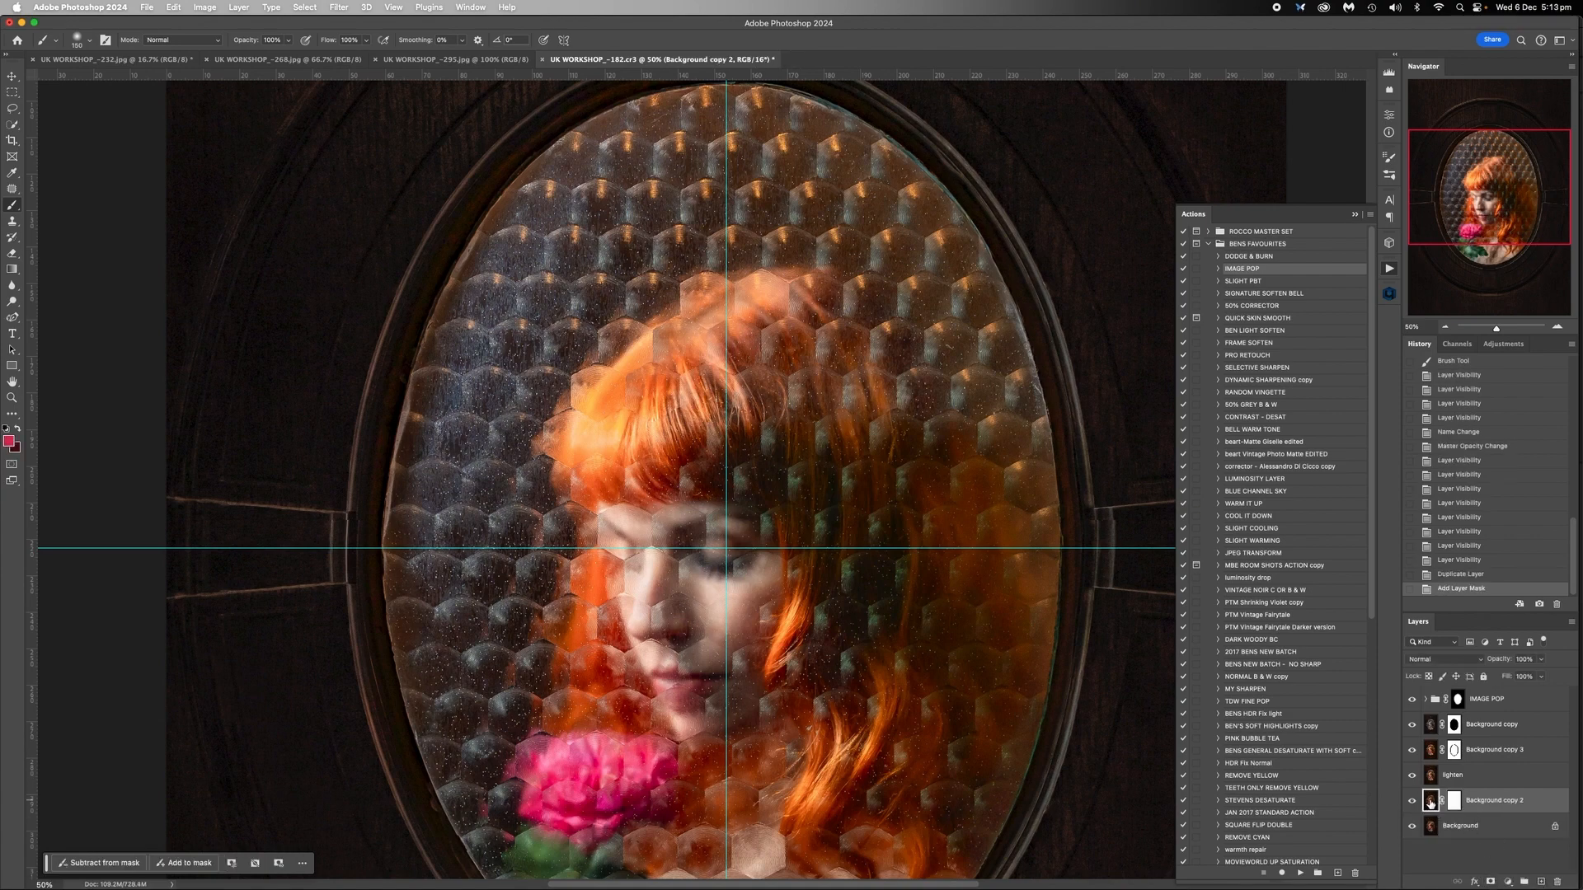
pyautogui.press('super+u')
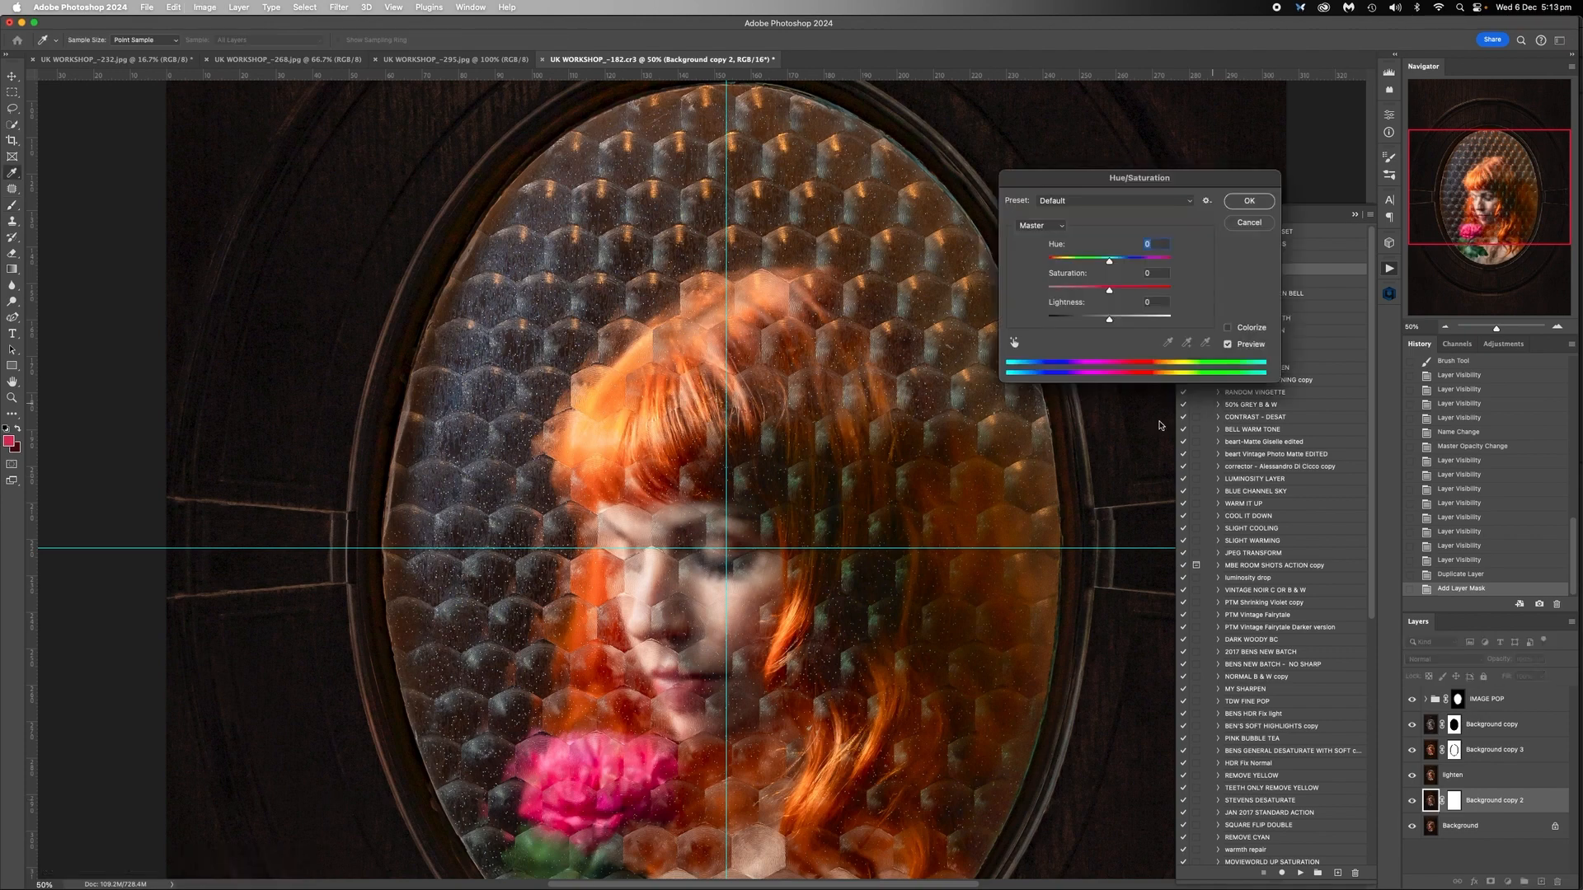
pyautogui.moveTo(1113, 286); pyautogui.dragTo(1063, 291)
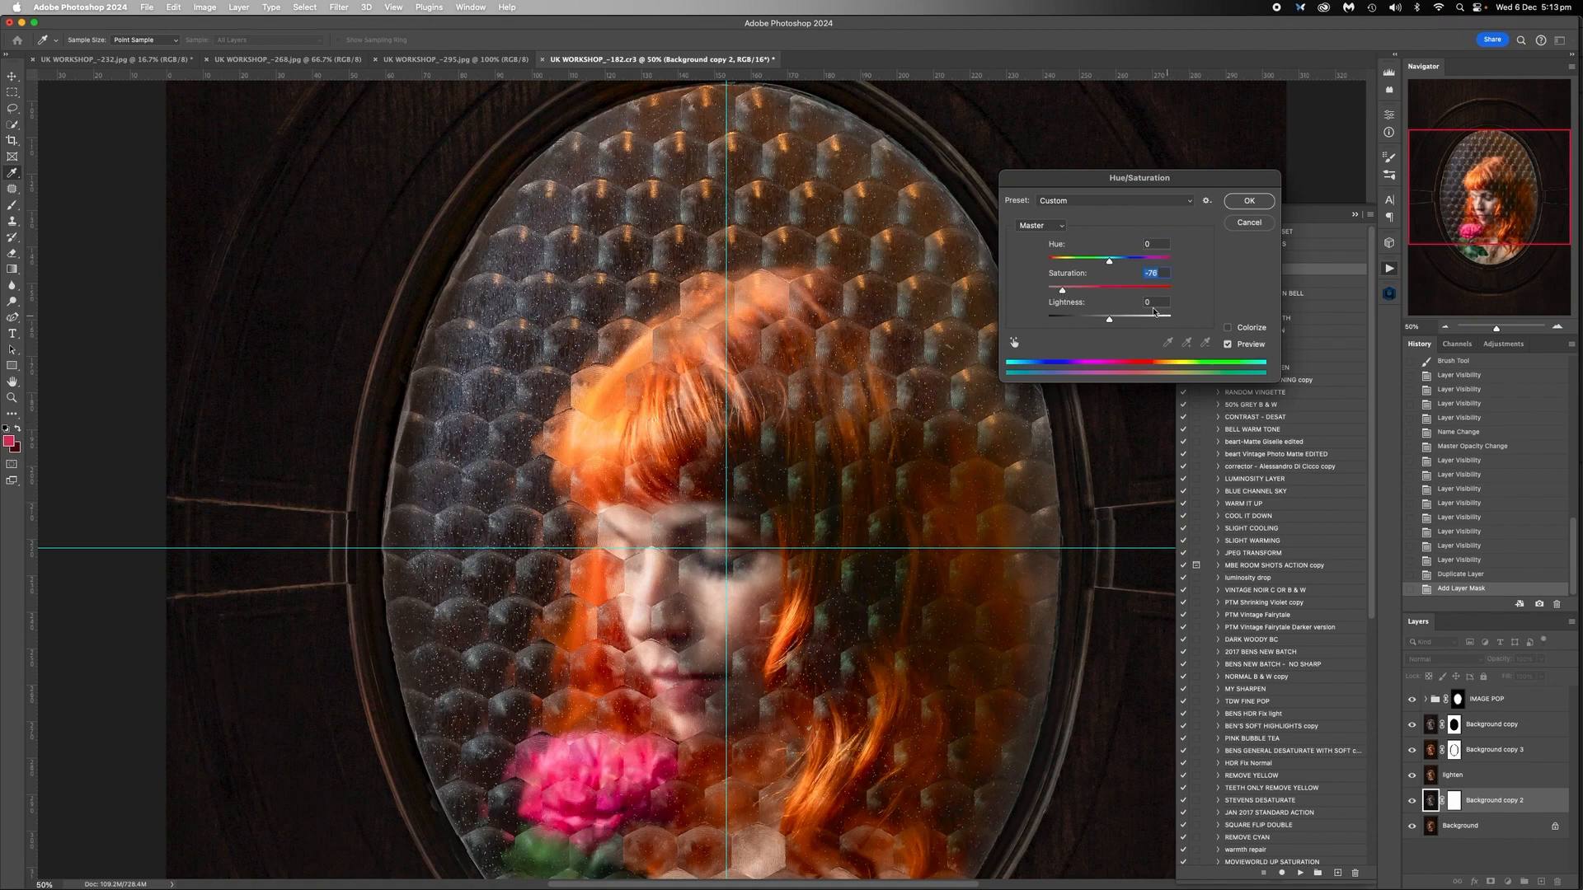
pyautogui.moveTo(1062, 290)
pyautogui.mouseDown()
pyautogui.moveTo(1105, 293)
pyautogui.moveTo(1033, 292)
pyautogui.moveTo(1100, 291)
pyautogui.moveTo(1056, 291)
pyautogui.mouseUp()
pyautogui.click(1249, 200)
# Paint black with a large brush on the Background copy 2 mask over the glass centre, restricting the desaturation to its surroundings
pyautogui.scroll(-5, 830, 519)
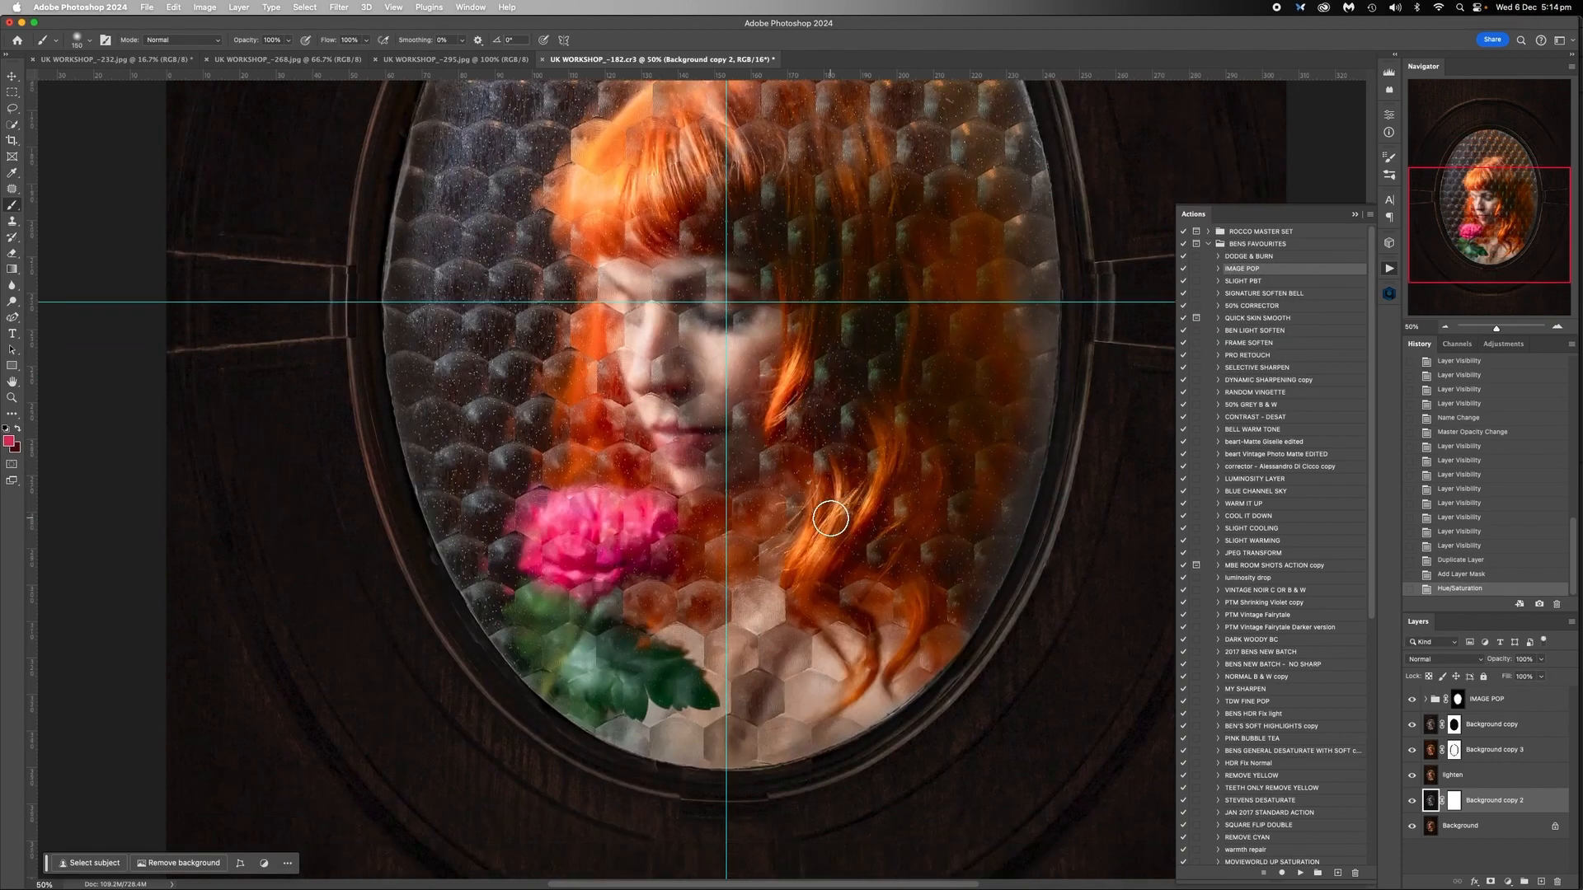
pyautogui.scroll(3, 830, 519)
pyautogui.scroll(-1, 830, 519)
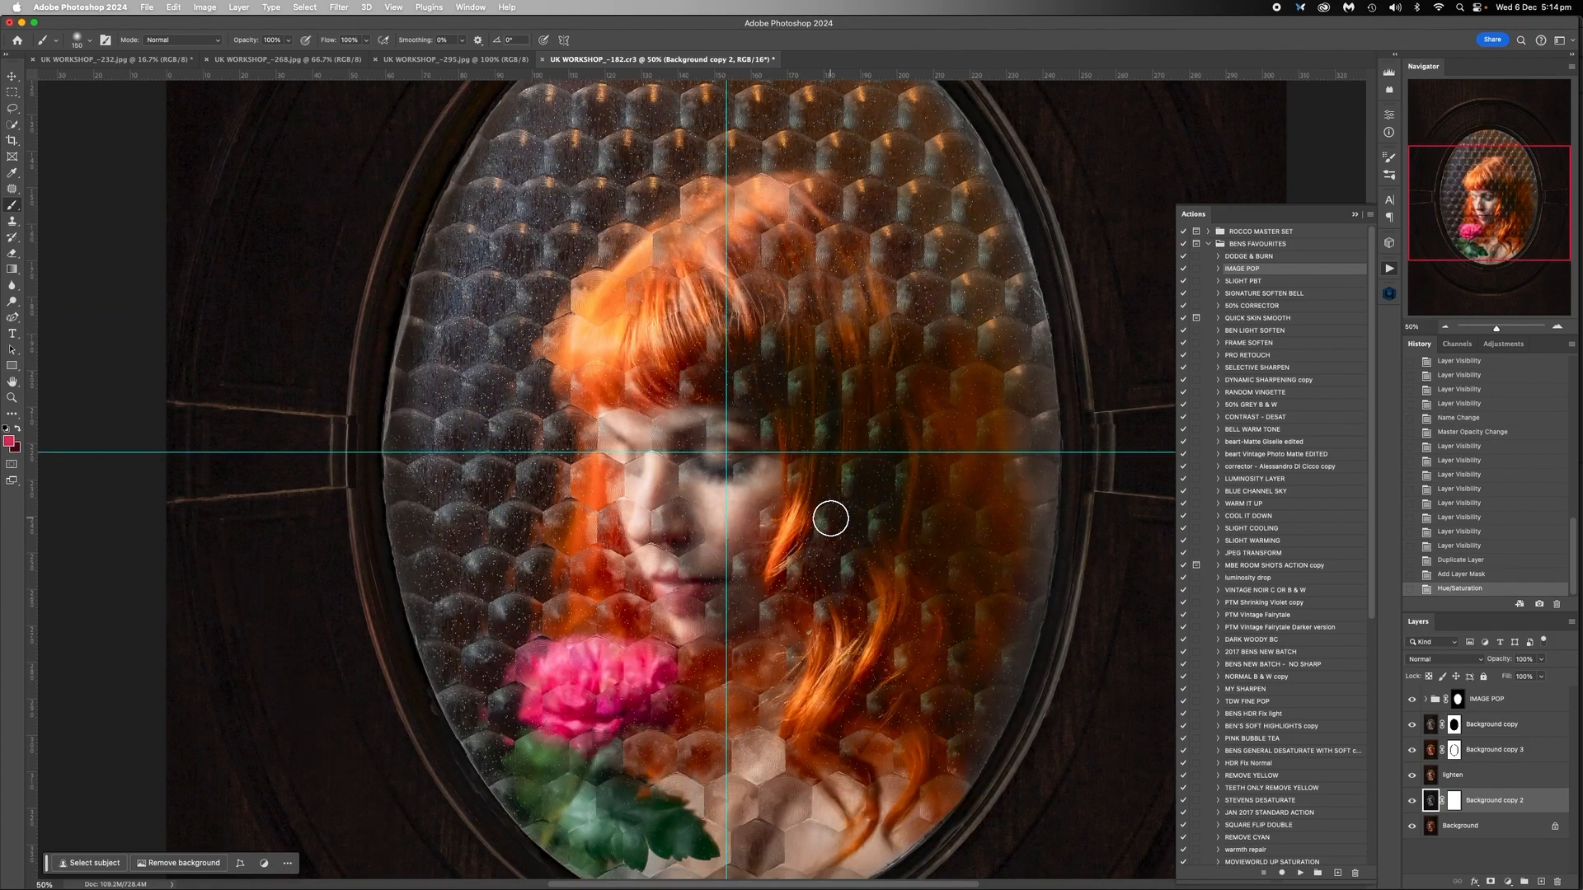
pyautogui.click(1454, 801)
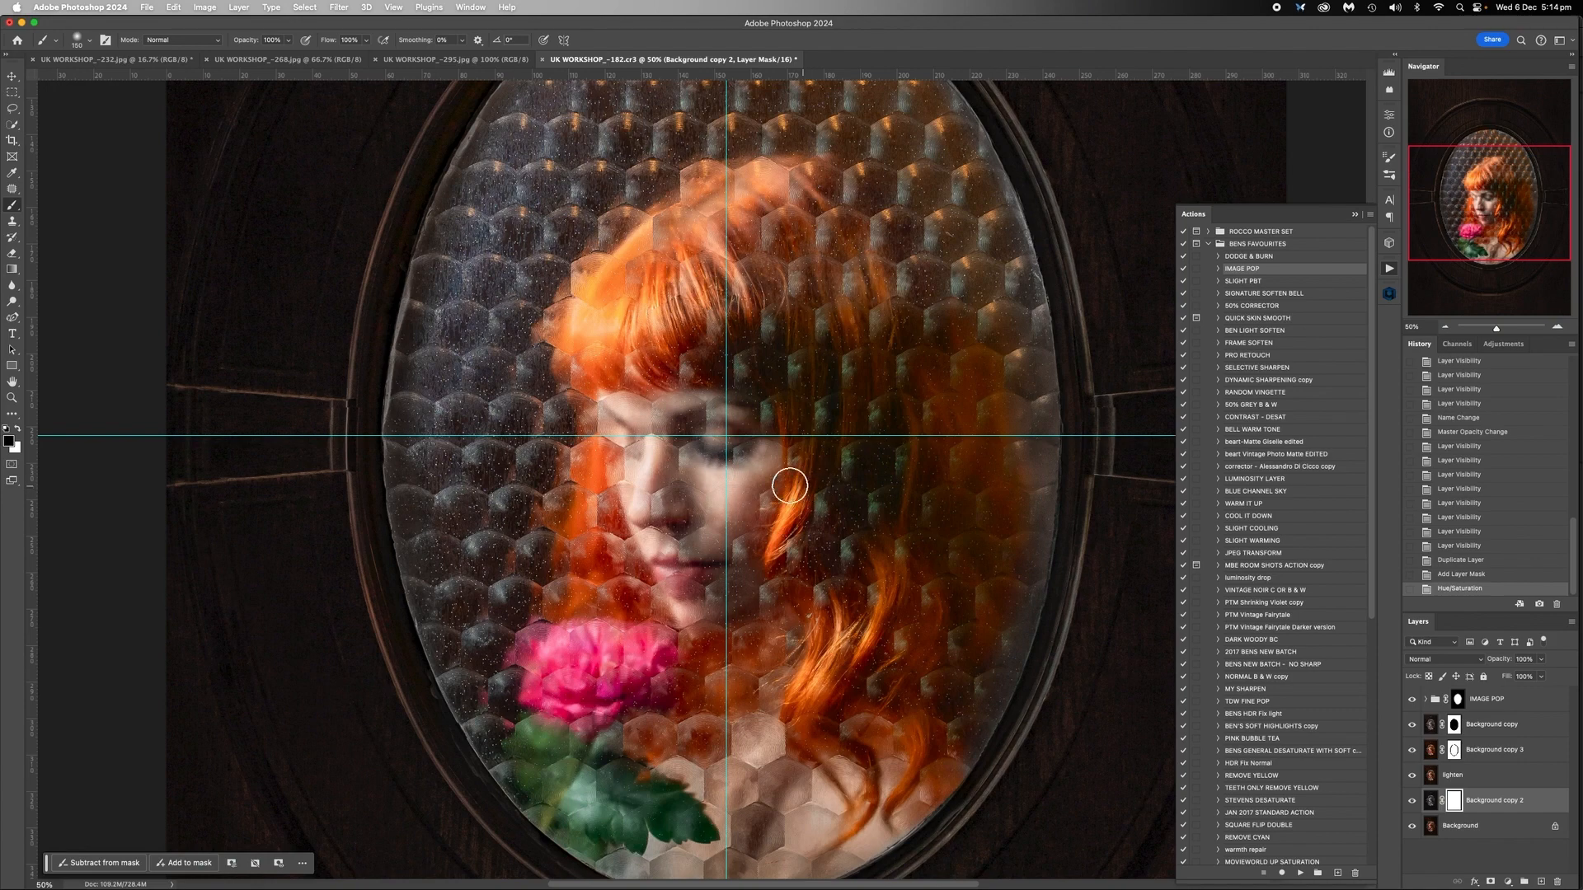
pyautogui.press(']')
pyautogui.press(']')
pyautogui.press(']')
pyautogui.press(']')
pyautogui.press(']')
pyautogui.press(']')
pyautogui.moveTo(740, 769)
pyautogui.mouseDown()
pyautogui.moveTo(661, 731)
pyautogui.moveTo(725, 470)
pyautogui.mouseUp()
pyautogui.click(1445, 328)
pyautogui.click(1446, 327)
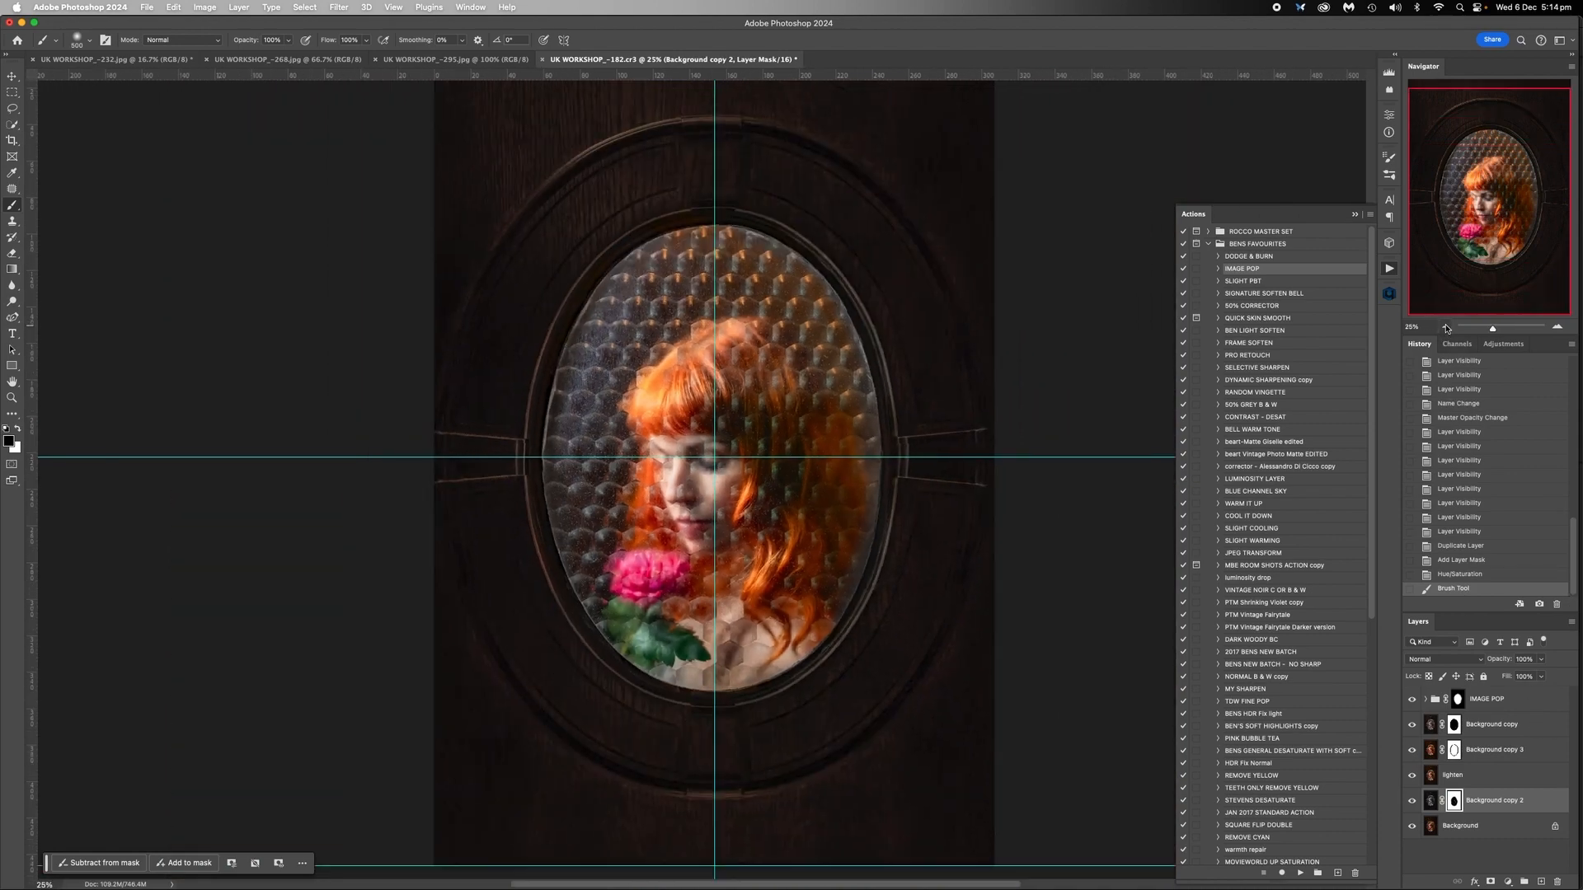
pyautogui.click(1445, 328)
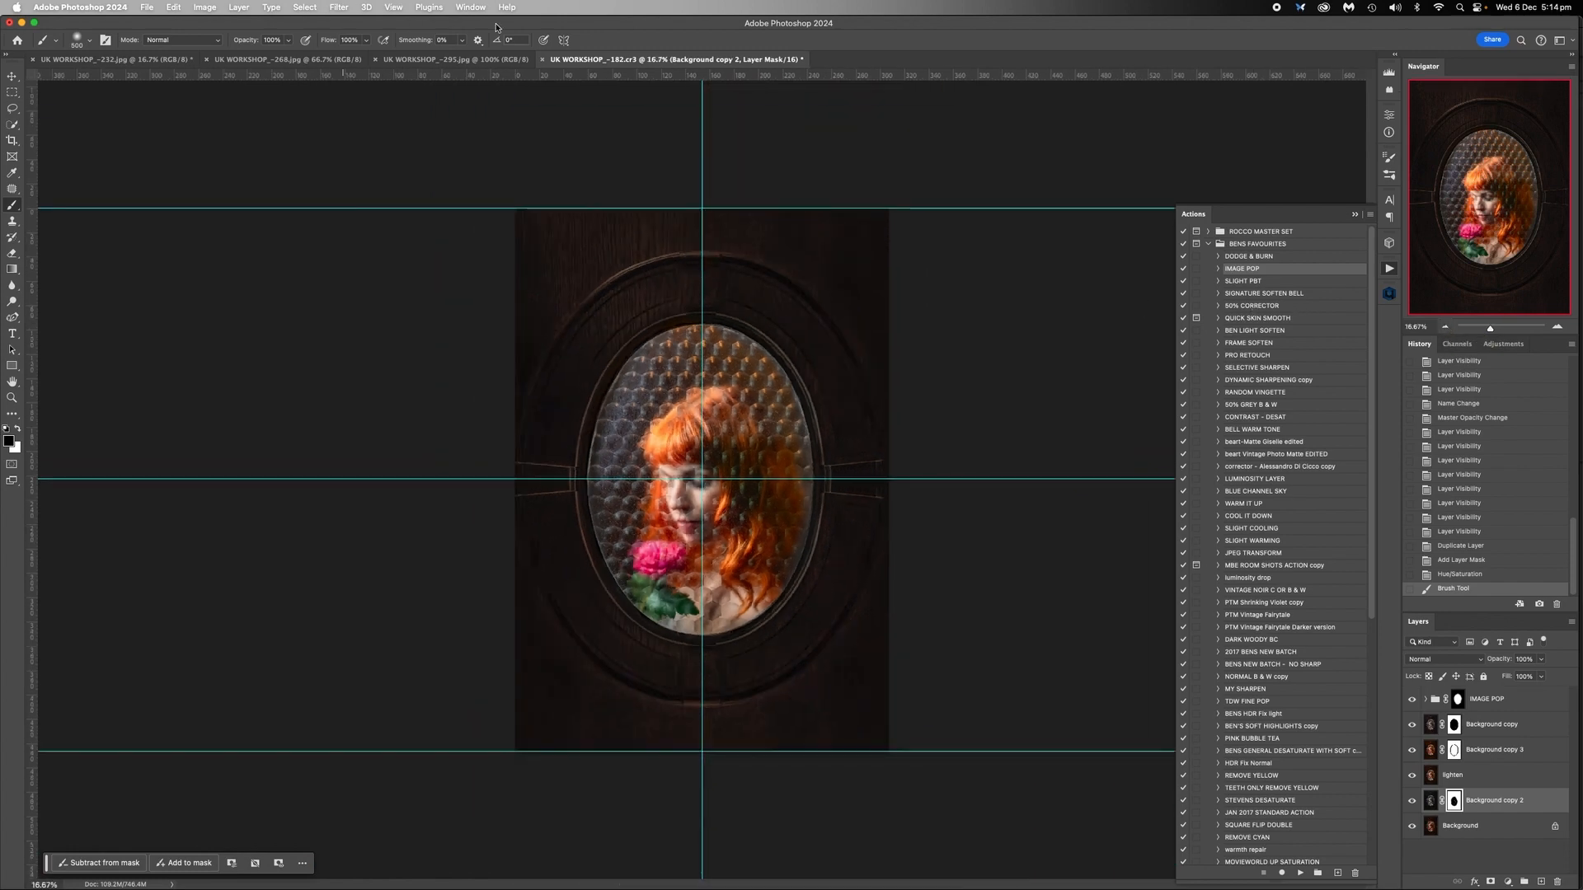
# Clear all guides from the image
pyautogui.click(471, 8)
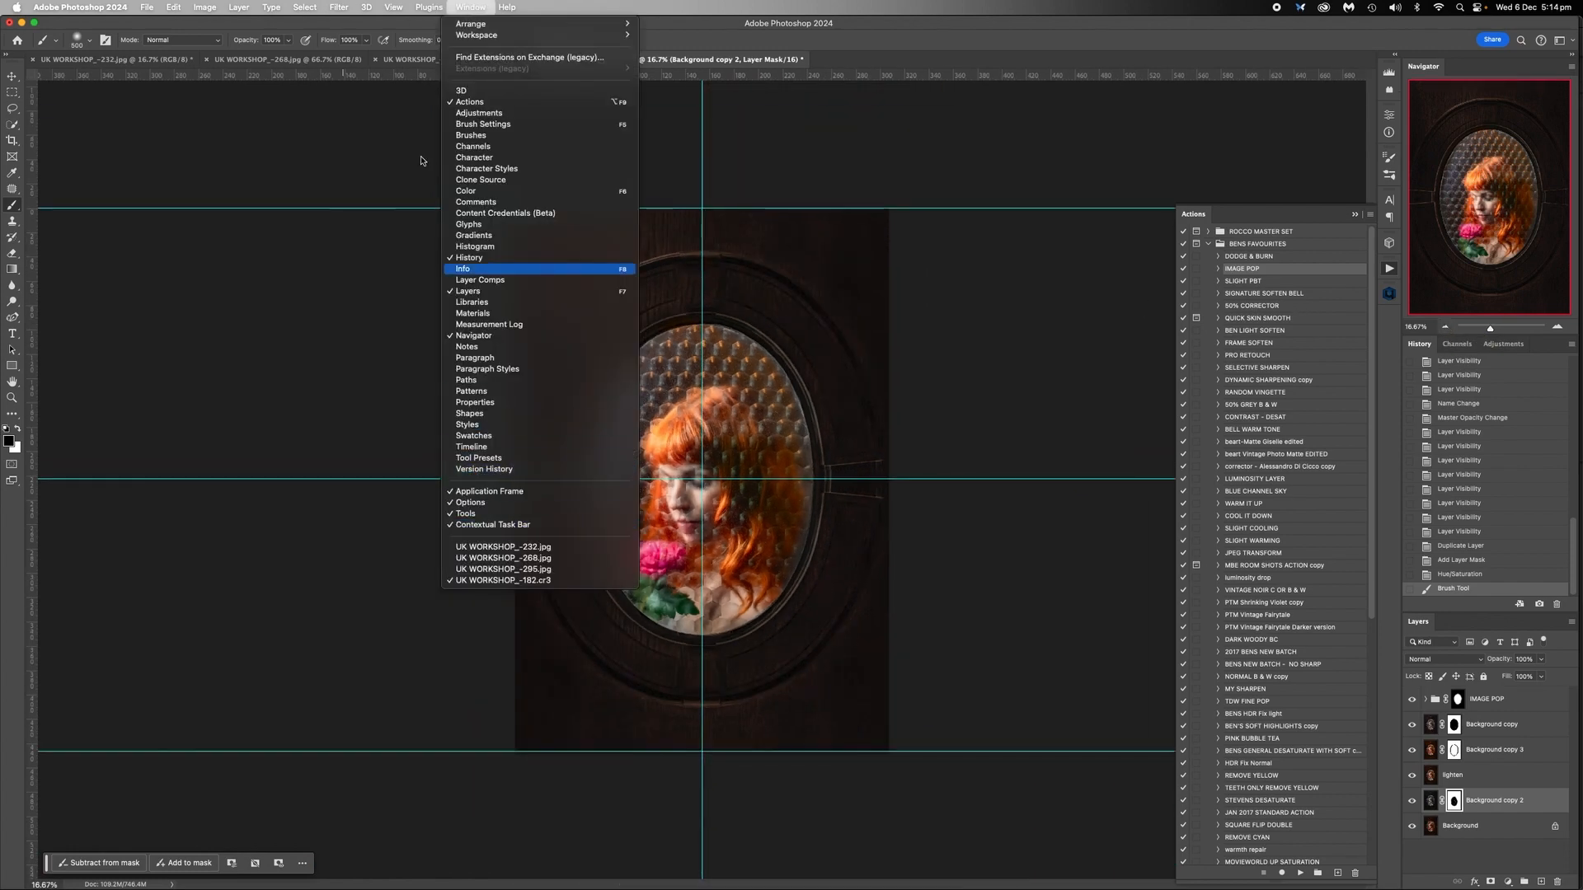
pyautogui.moveTo(411, 7)
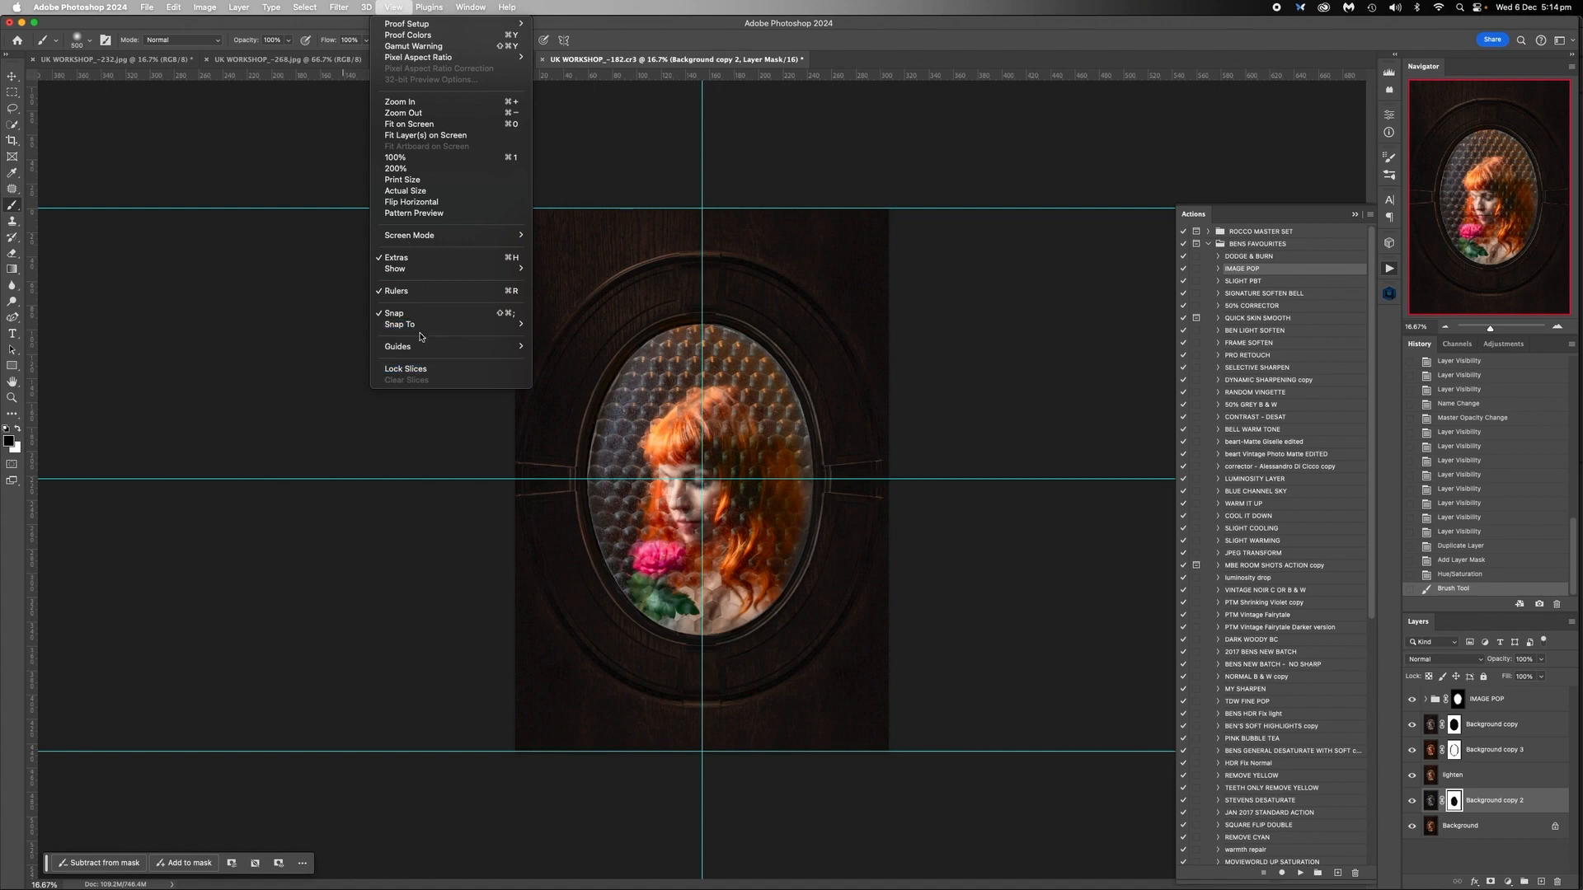
pyautogui.moveTo(420, 348)
pyautogui.click(568, 369)
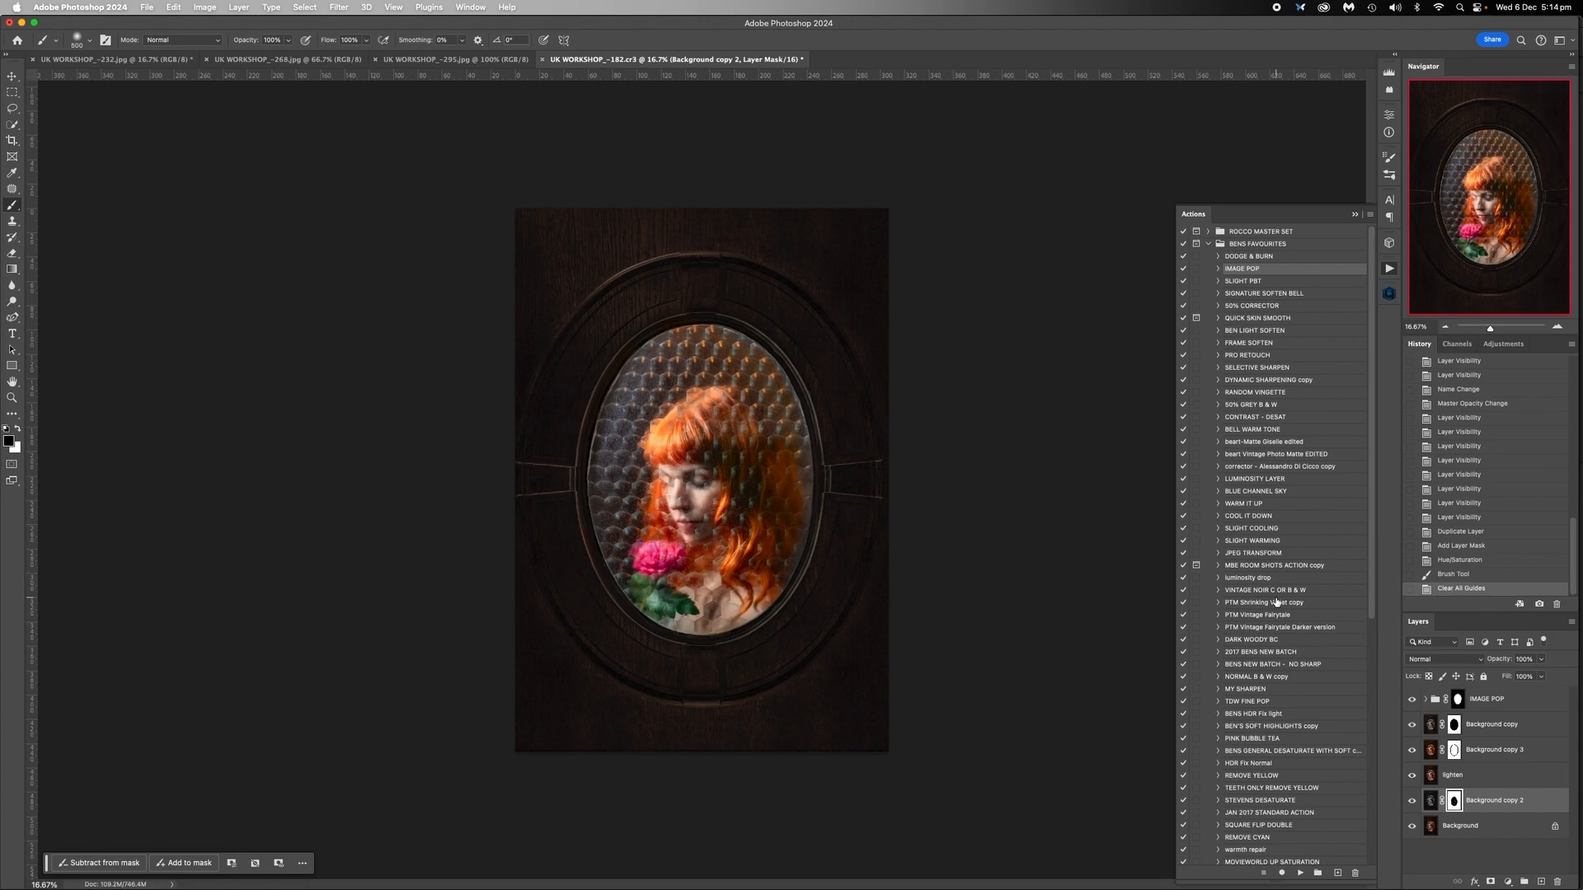
# Inspect the glass edge and the wooden frame around the portrait up close at 50%
pyautogui.click(1558, 328)
pyautogui.click(1558, 327)
pyautogui.click(1557, 328)
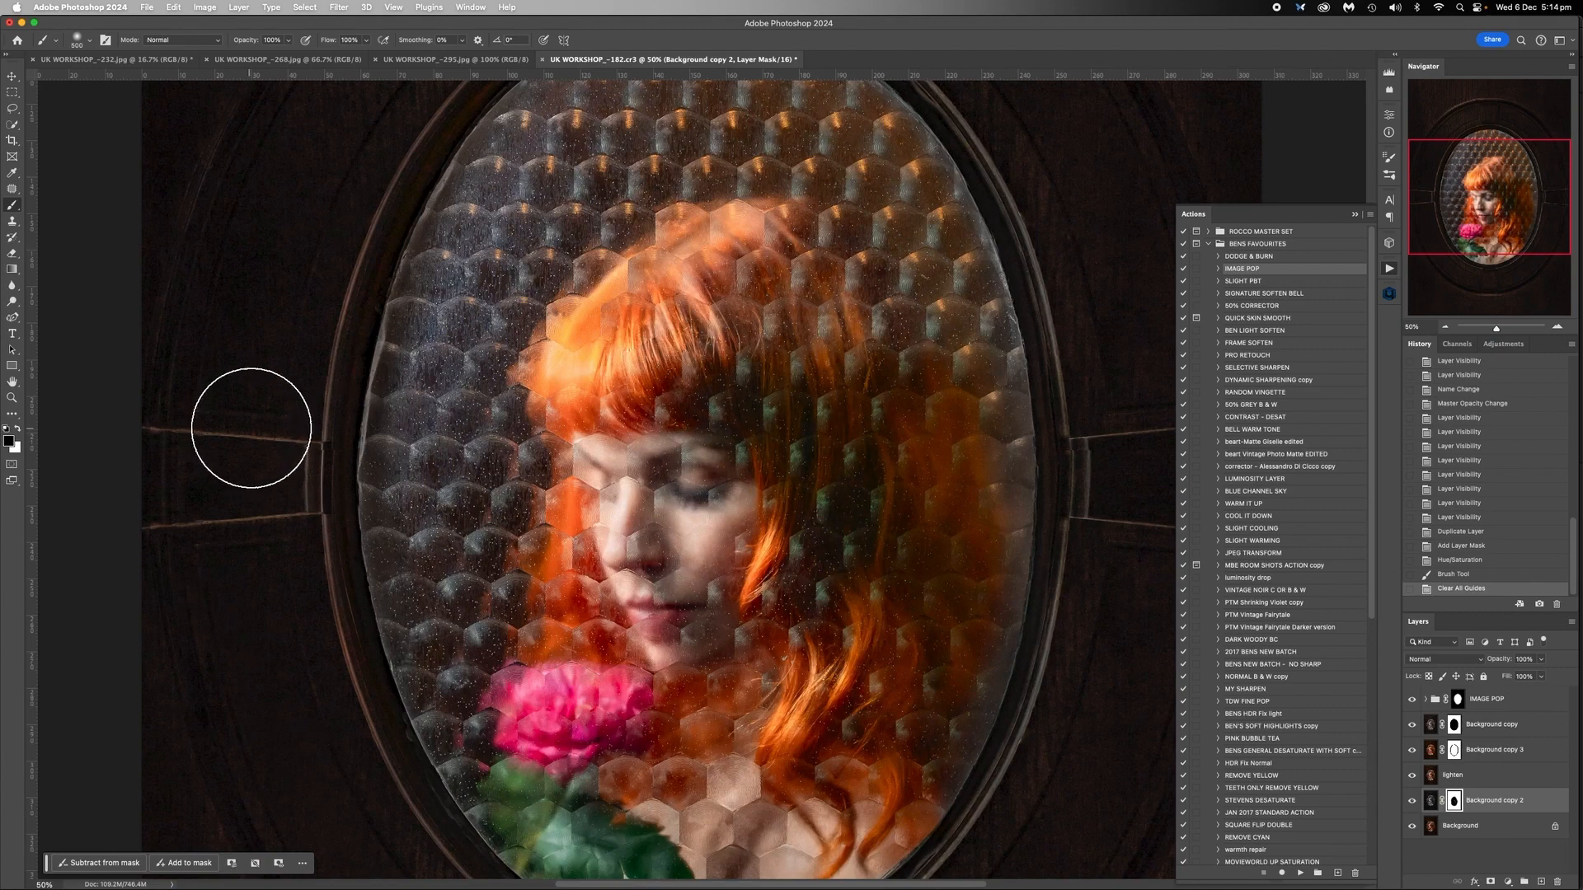
pyautogui.scroll(8, 347, 452)
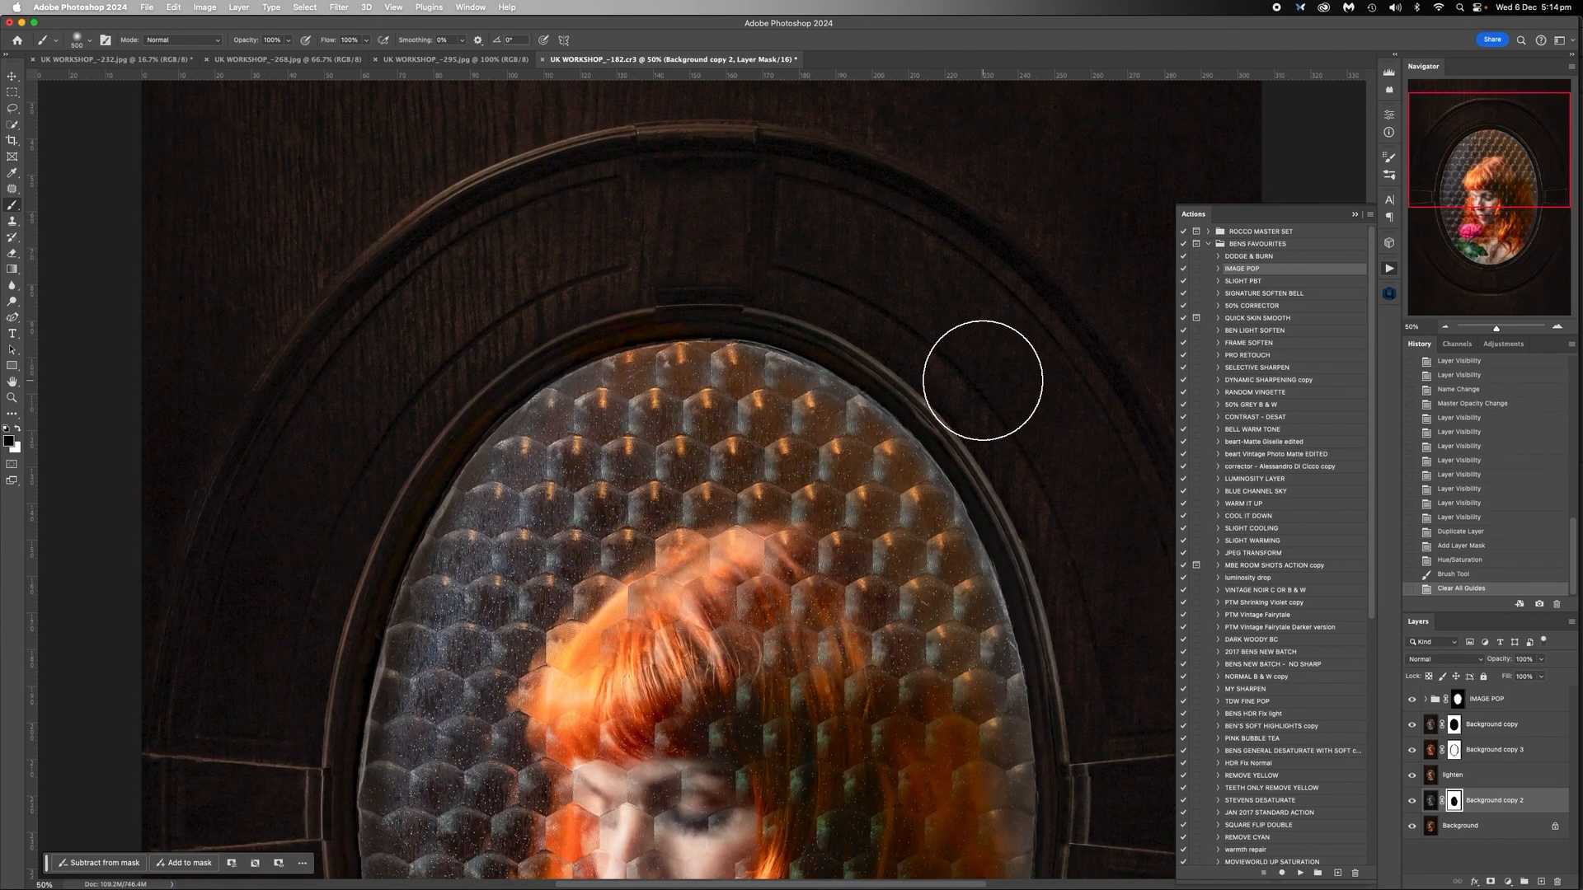
pyautogui.click(1446, 328)
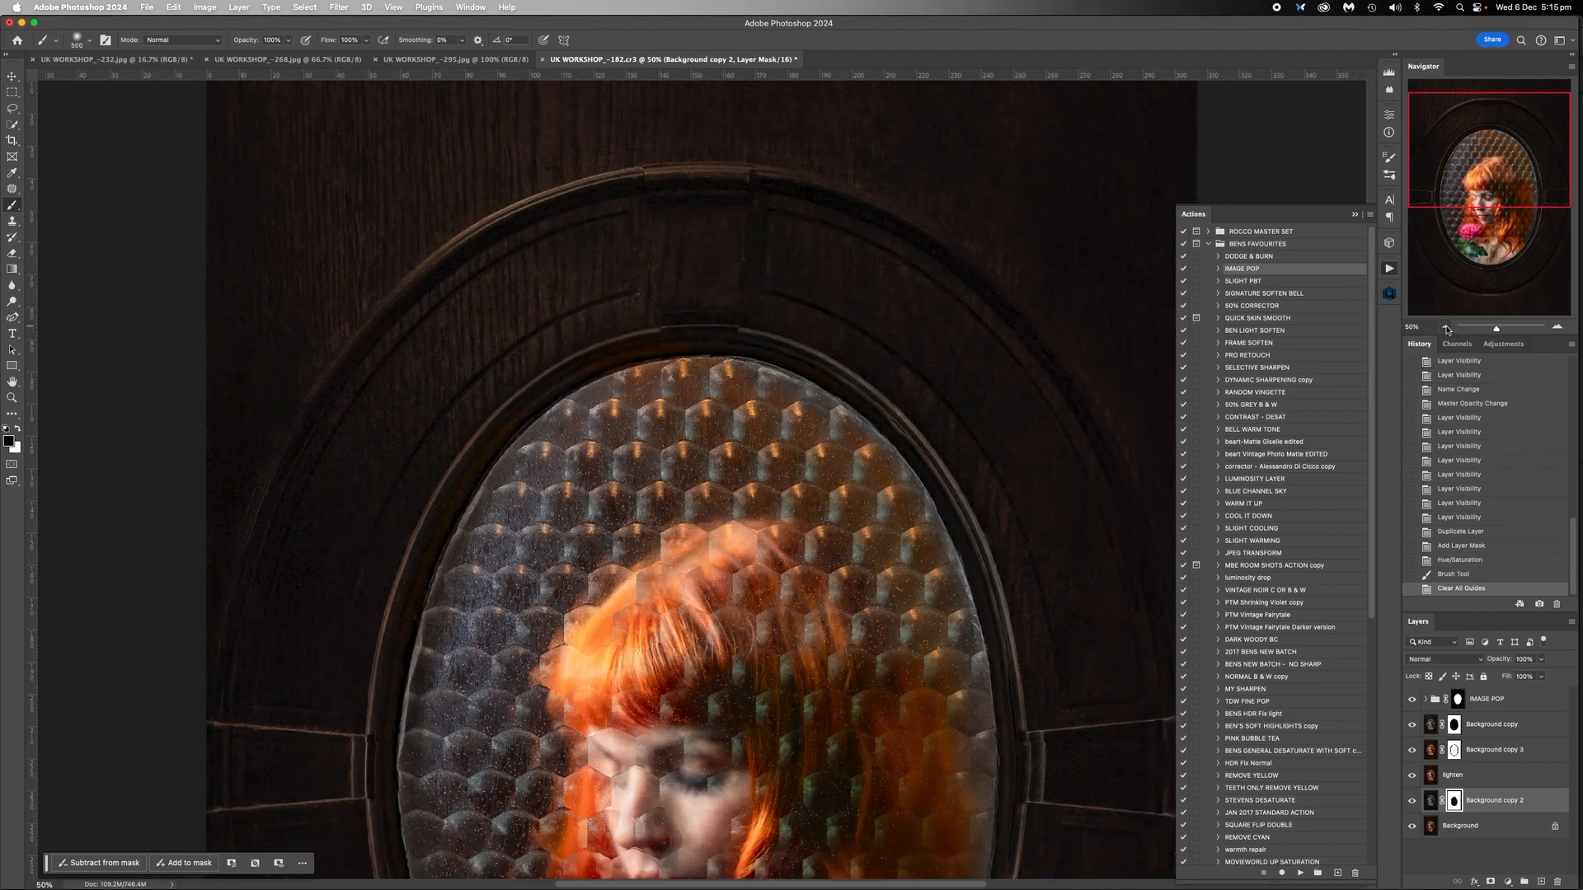
pyautogui.click(1446, 328)
pyautogui.scroll(-3, 714, 221)
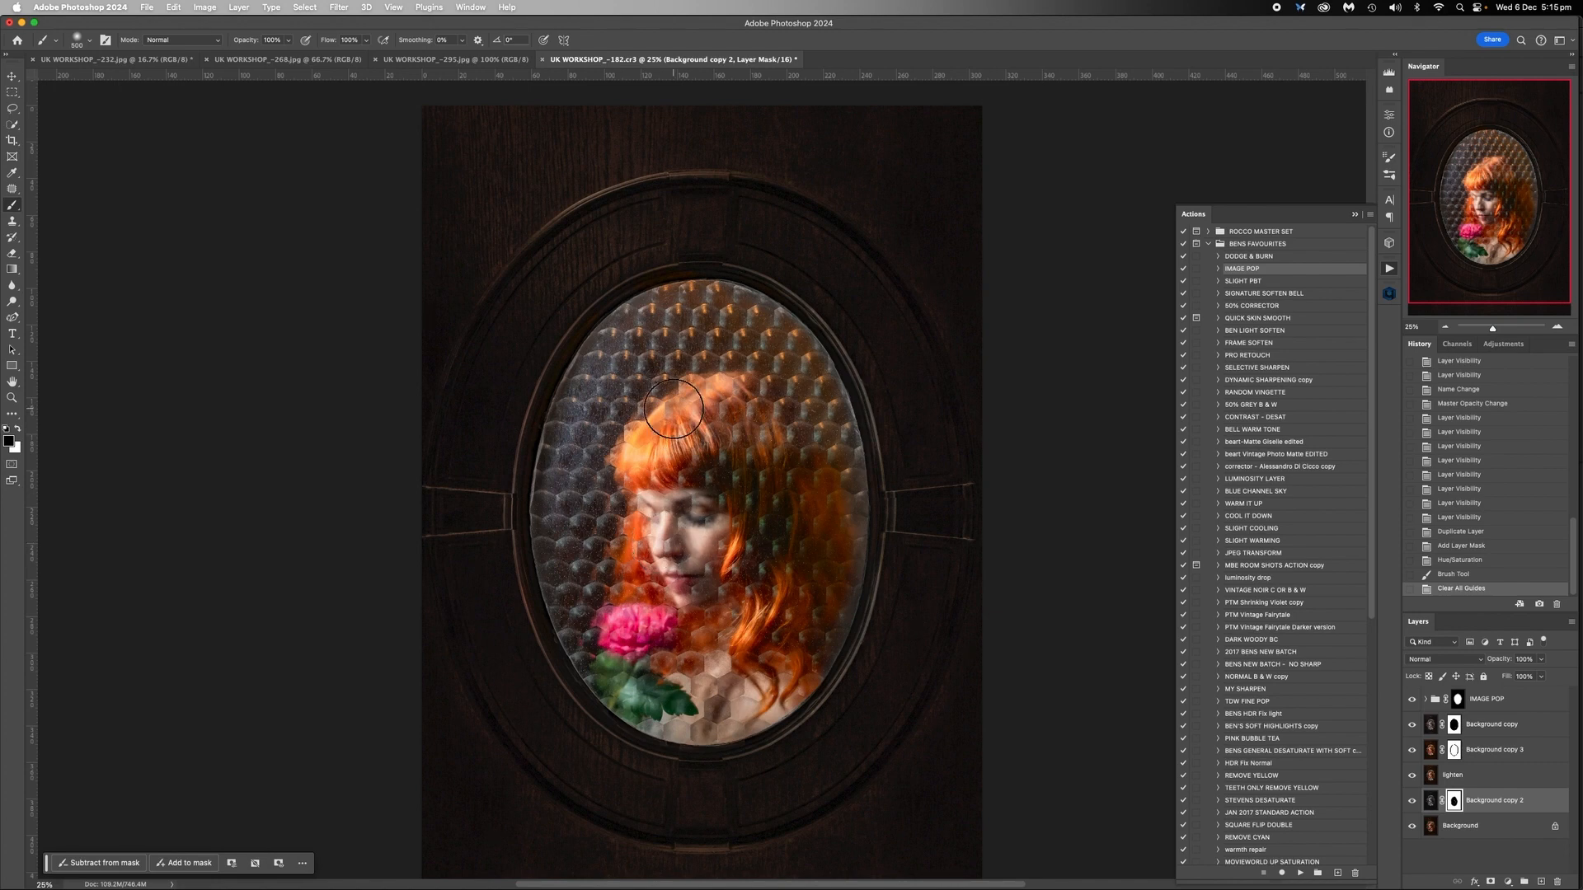
# Save a layered Photoshop-format copy as UK WORKSHOP_-182 copy.psd in the UK WORKSHOP main folder, with the colour profile embedded
pyautogui.press('super+s')
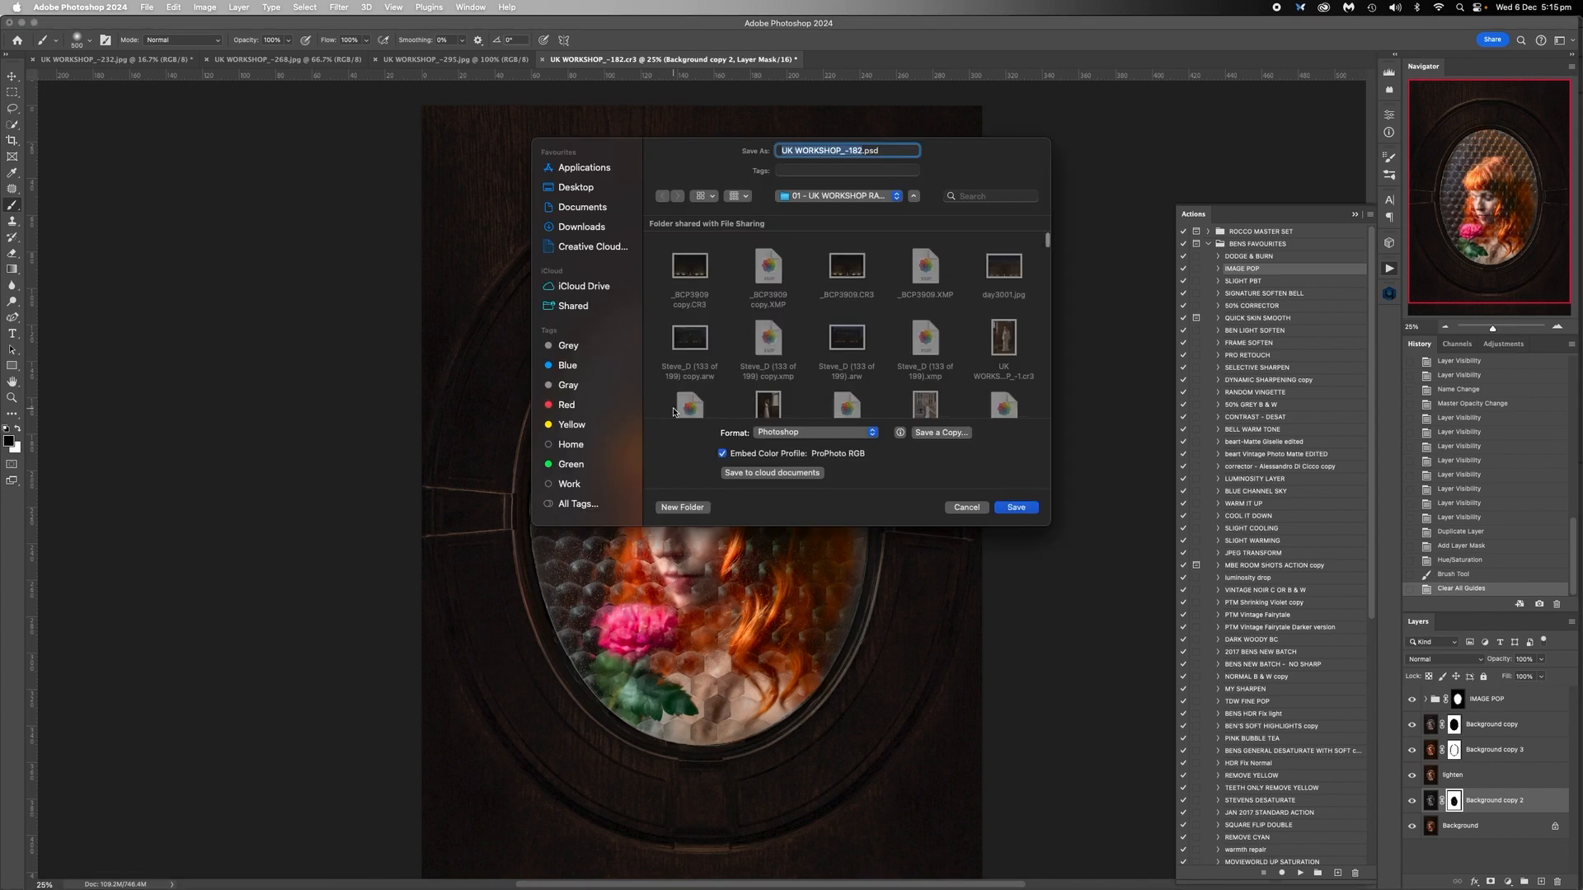
pyautogui.click(952, 436)
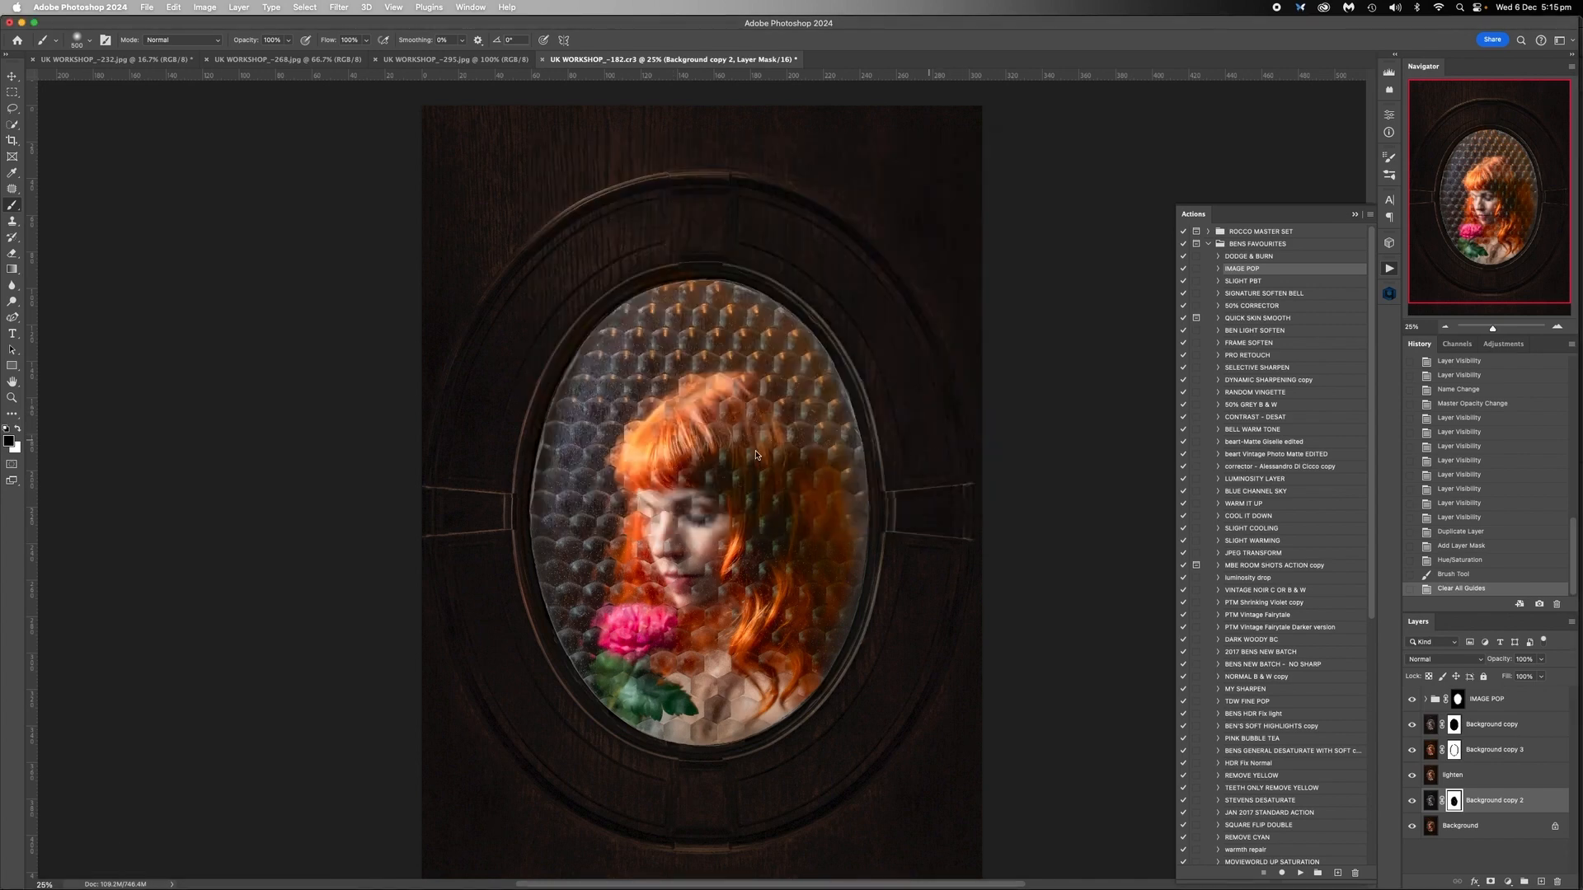
pyautogui.click(769, 381)
pyautogui.click(770, 381)
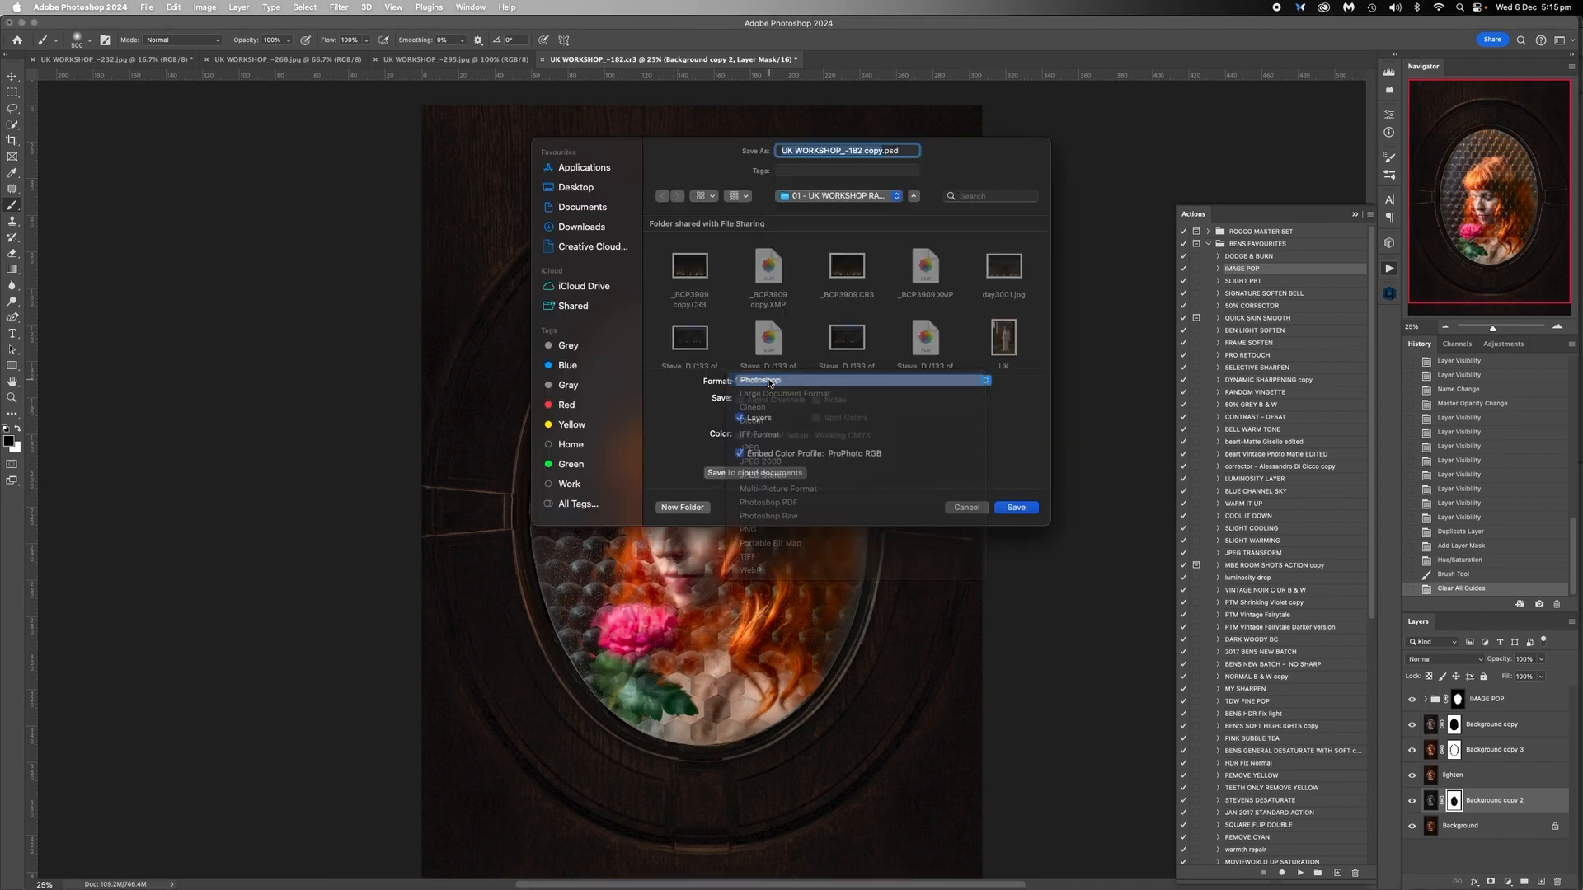
pyautogui.click(897, 198)
pyautogui.click(881, 210)
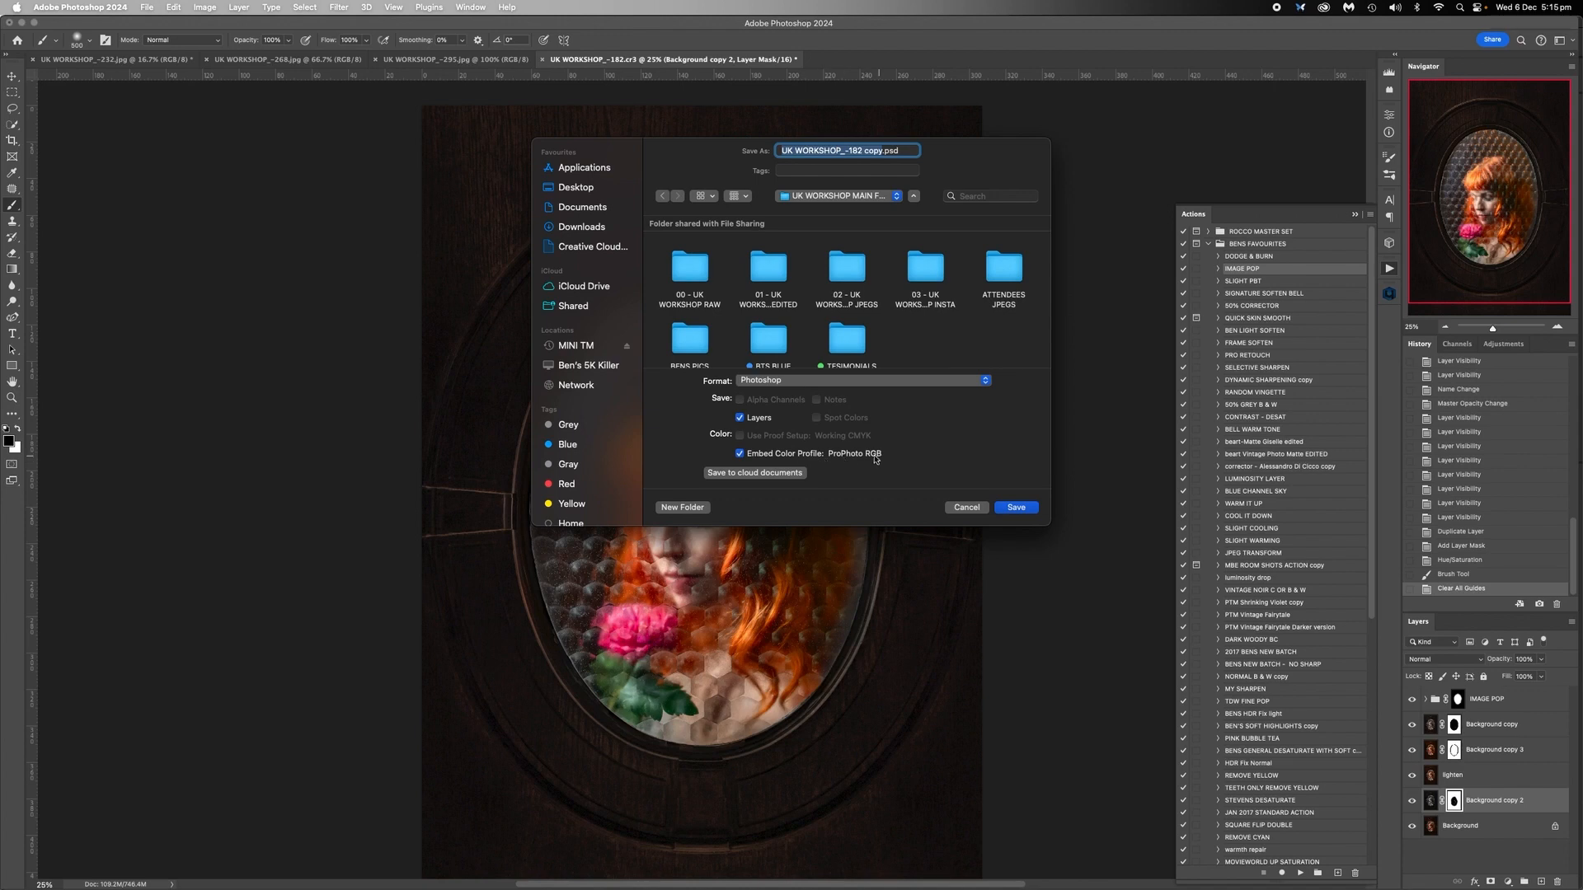
pyautogui.click(1016, 508)
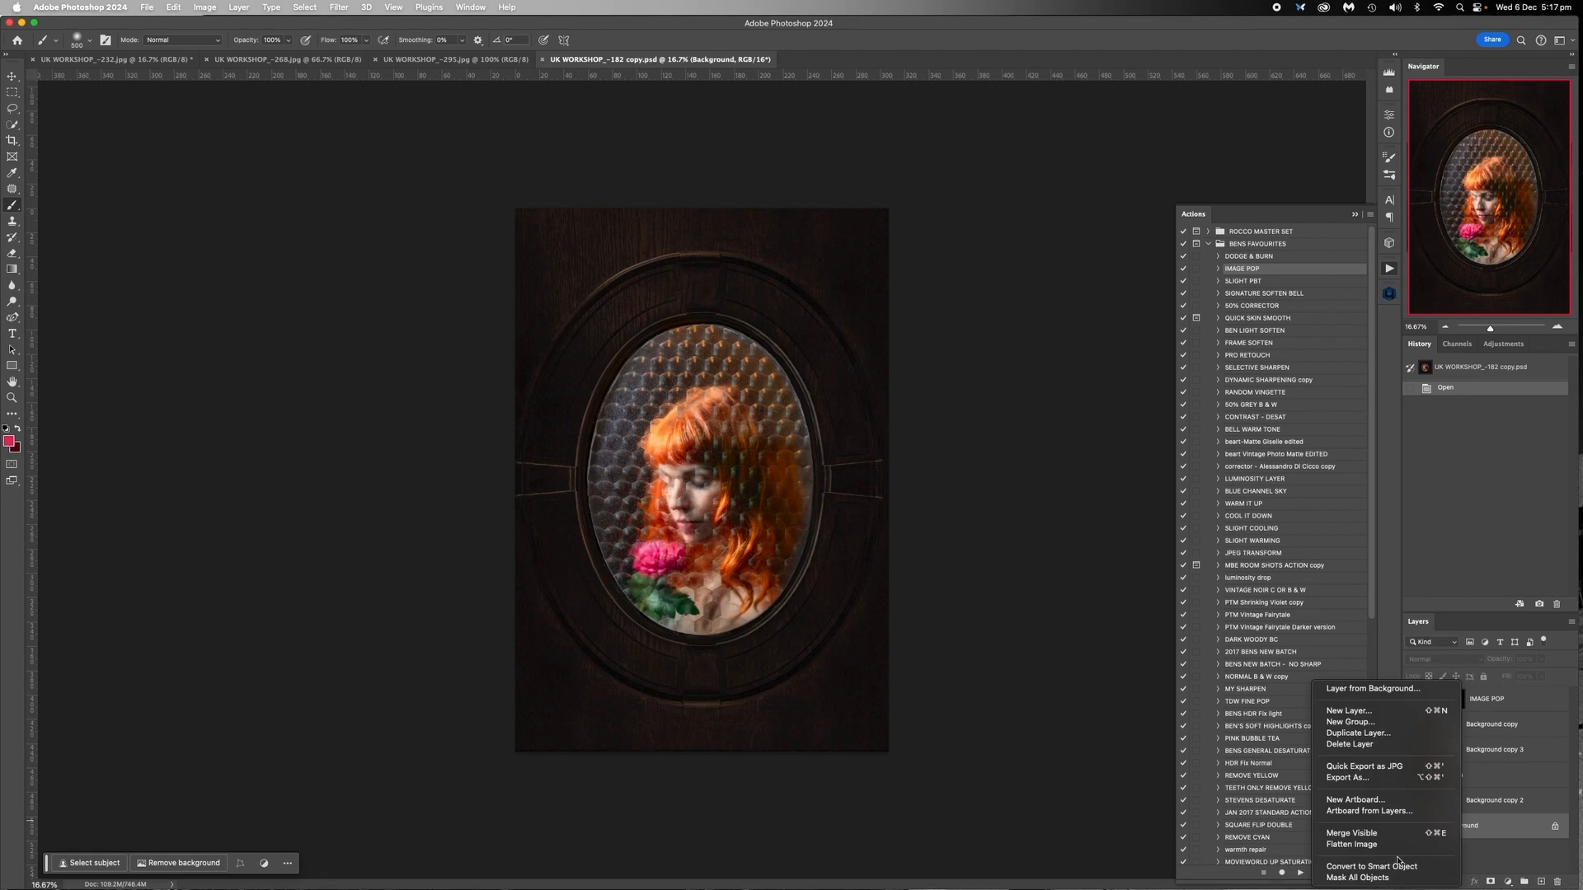
# Flatten the saved copy into a single layer and run the BEN LIGHT SOFTEN action on it
pyautogui.click(1385, 846)
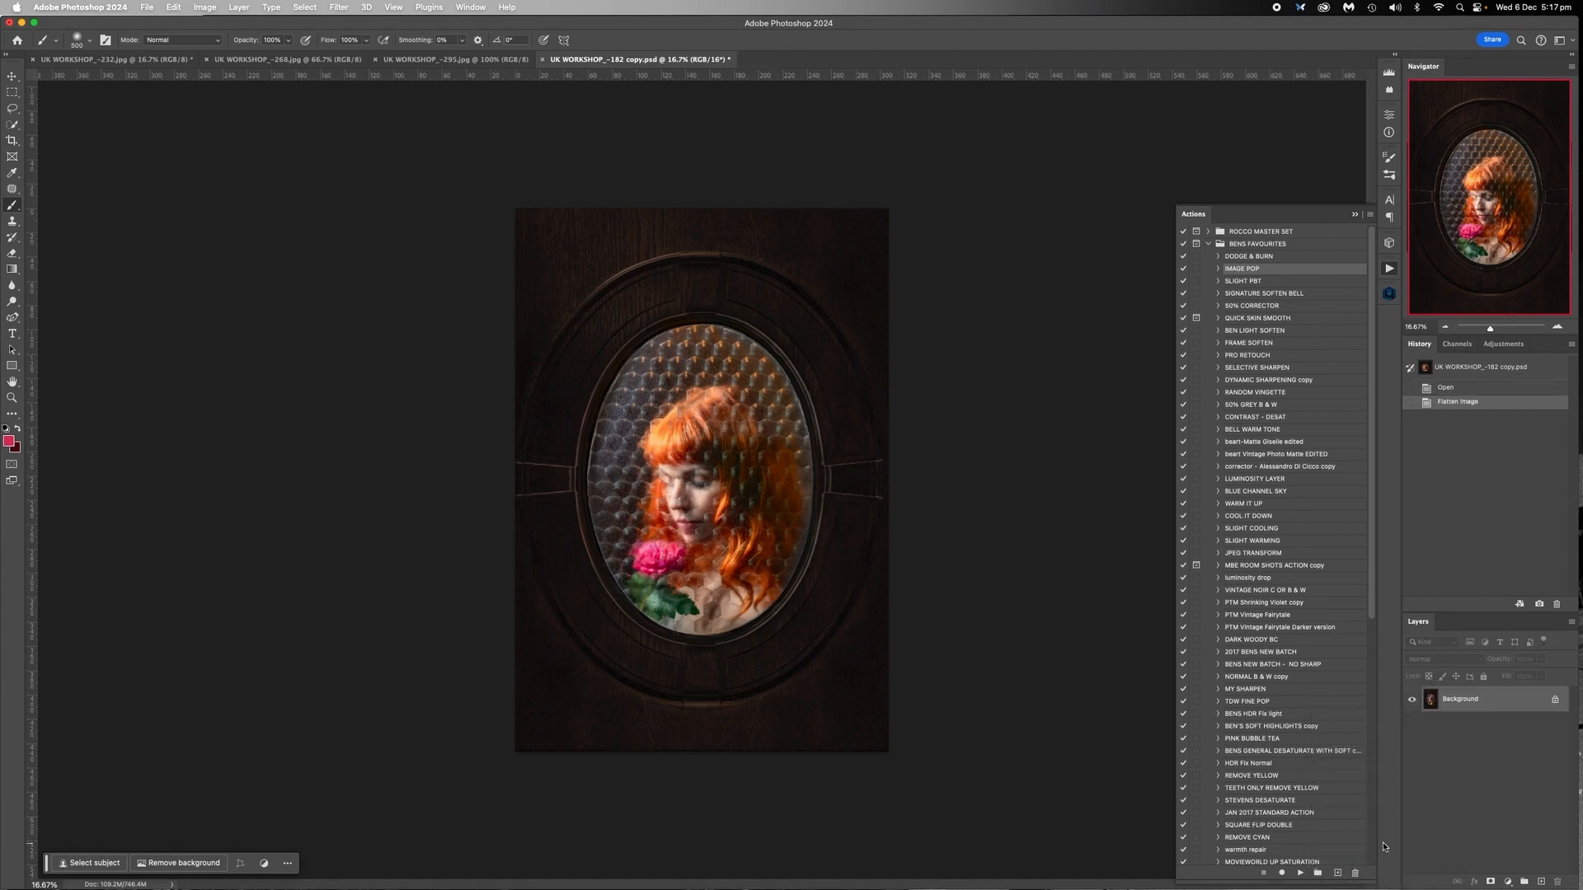
pyautogui.click(1244, 331)
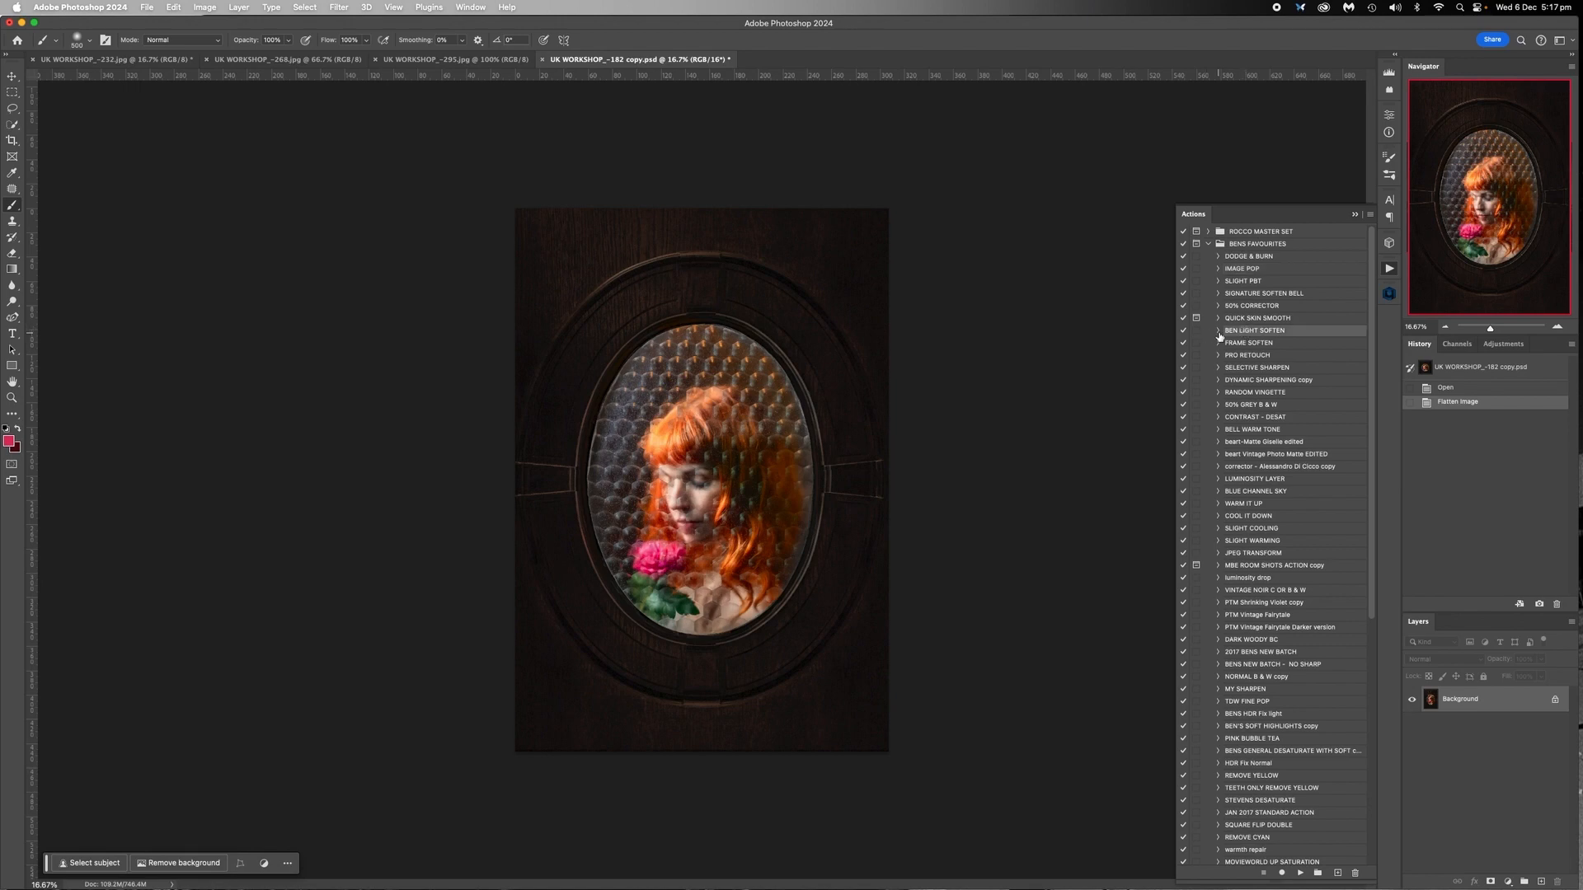
pyautogui.click(1218, 332)
pyautogui.click(1218, 333)
pyautogui.click(1301, 874)
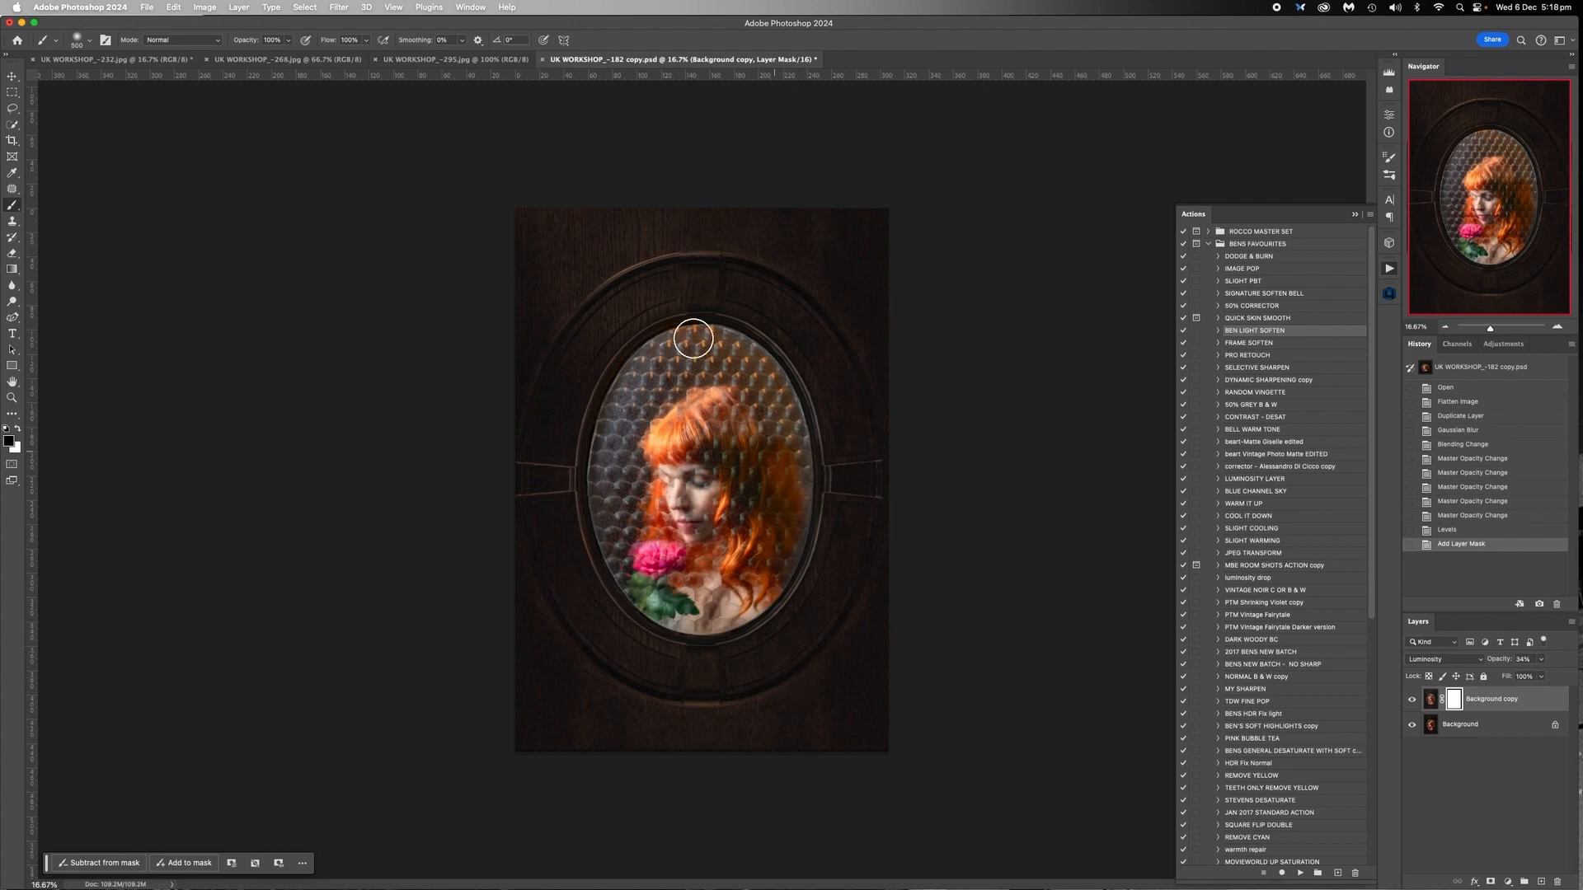
# Compare the upper frame and glass up close with and without the softening layer
pyautogui.click(1558, 329)
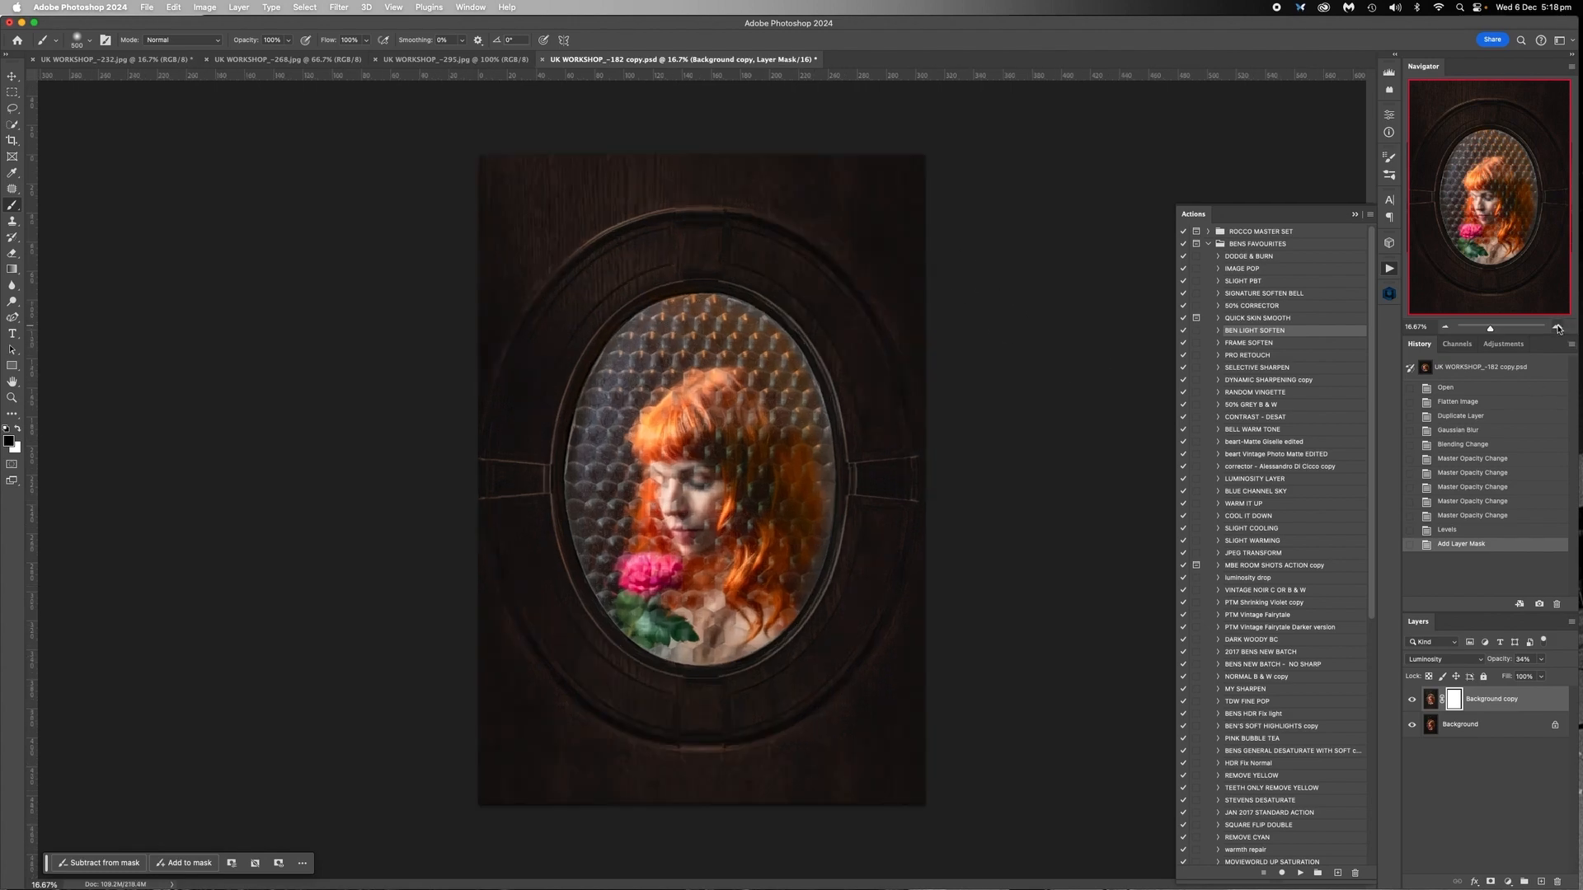
pyautogui.click(1558, 329)
pyautogui.click(1558, 329)
pyautogui.scroll(3, 363, 488)
pyautogui.scroll(4, 364, 488)
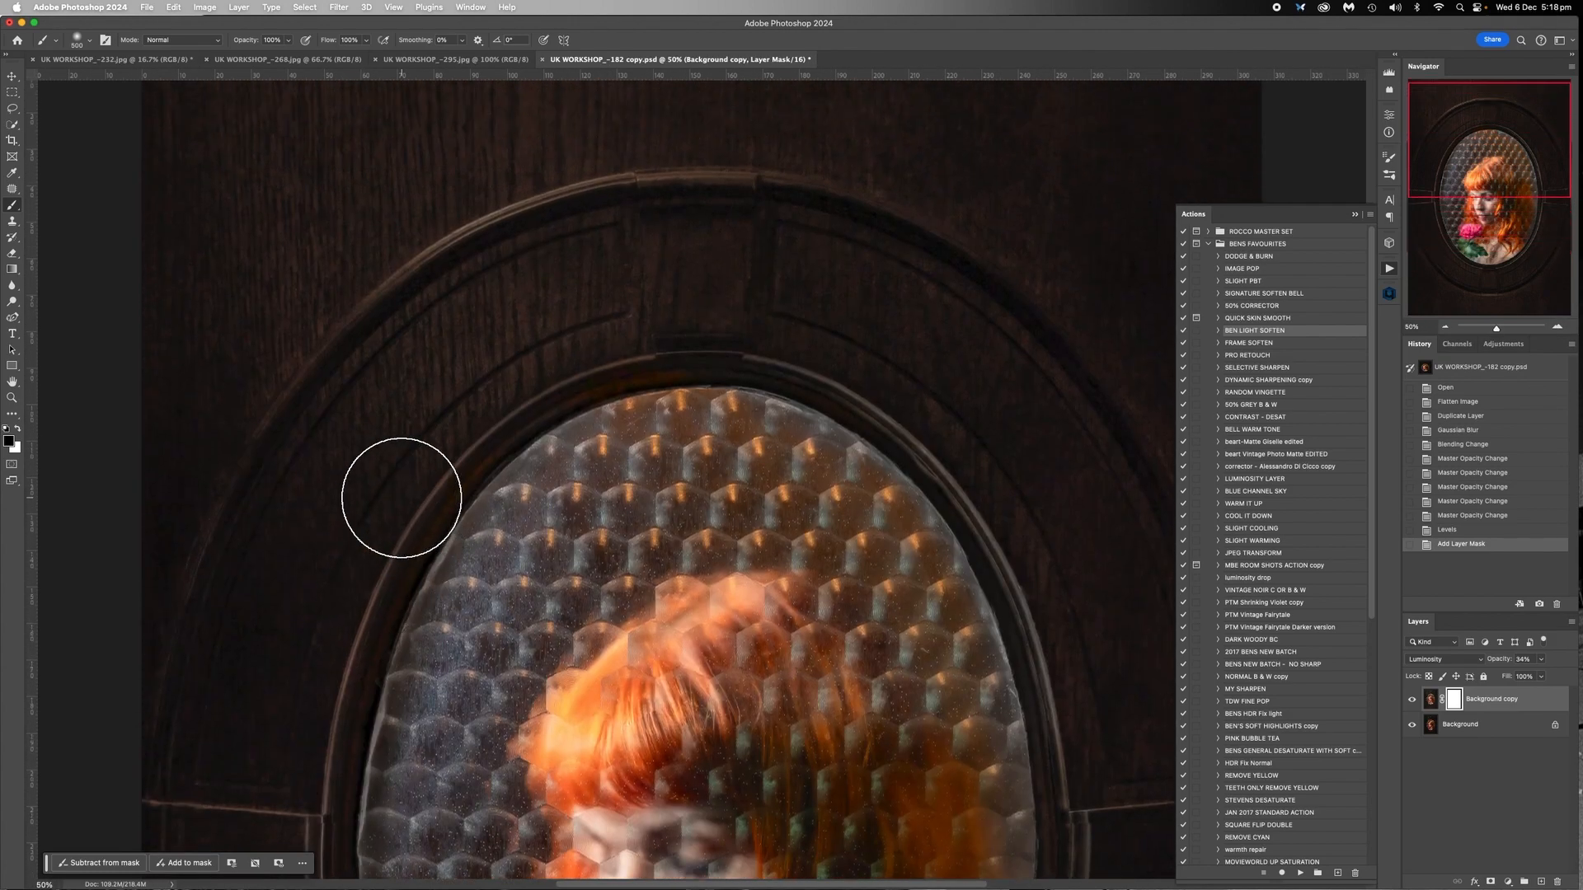
pyautogui.click(1412, 700)
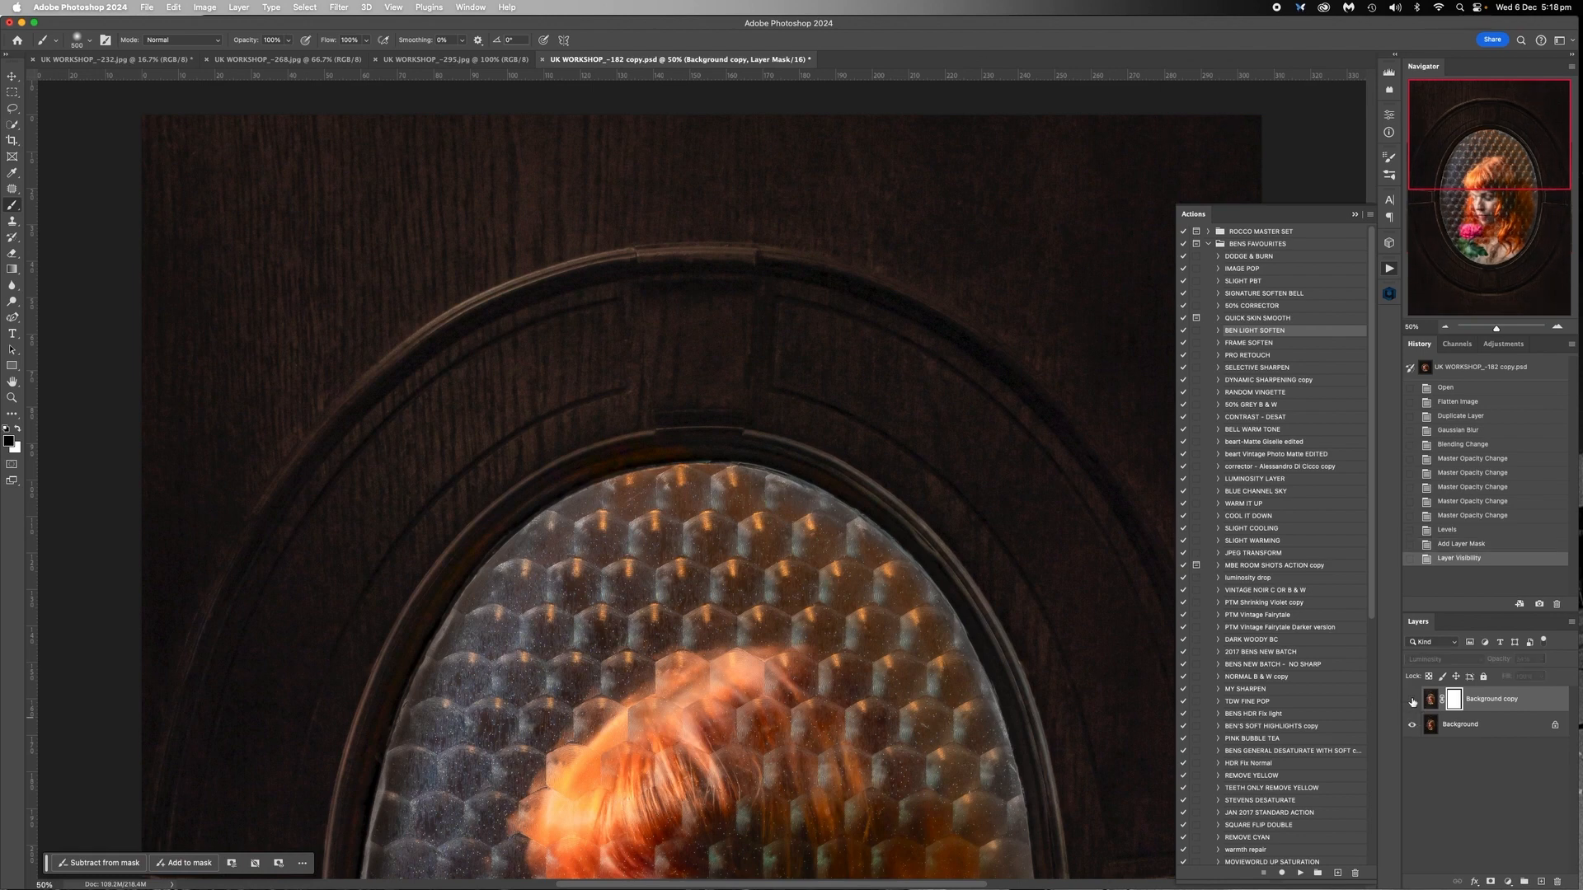
pyautogui.click(1412, 700)
pyautogui.click(1412, 700)
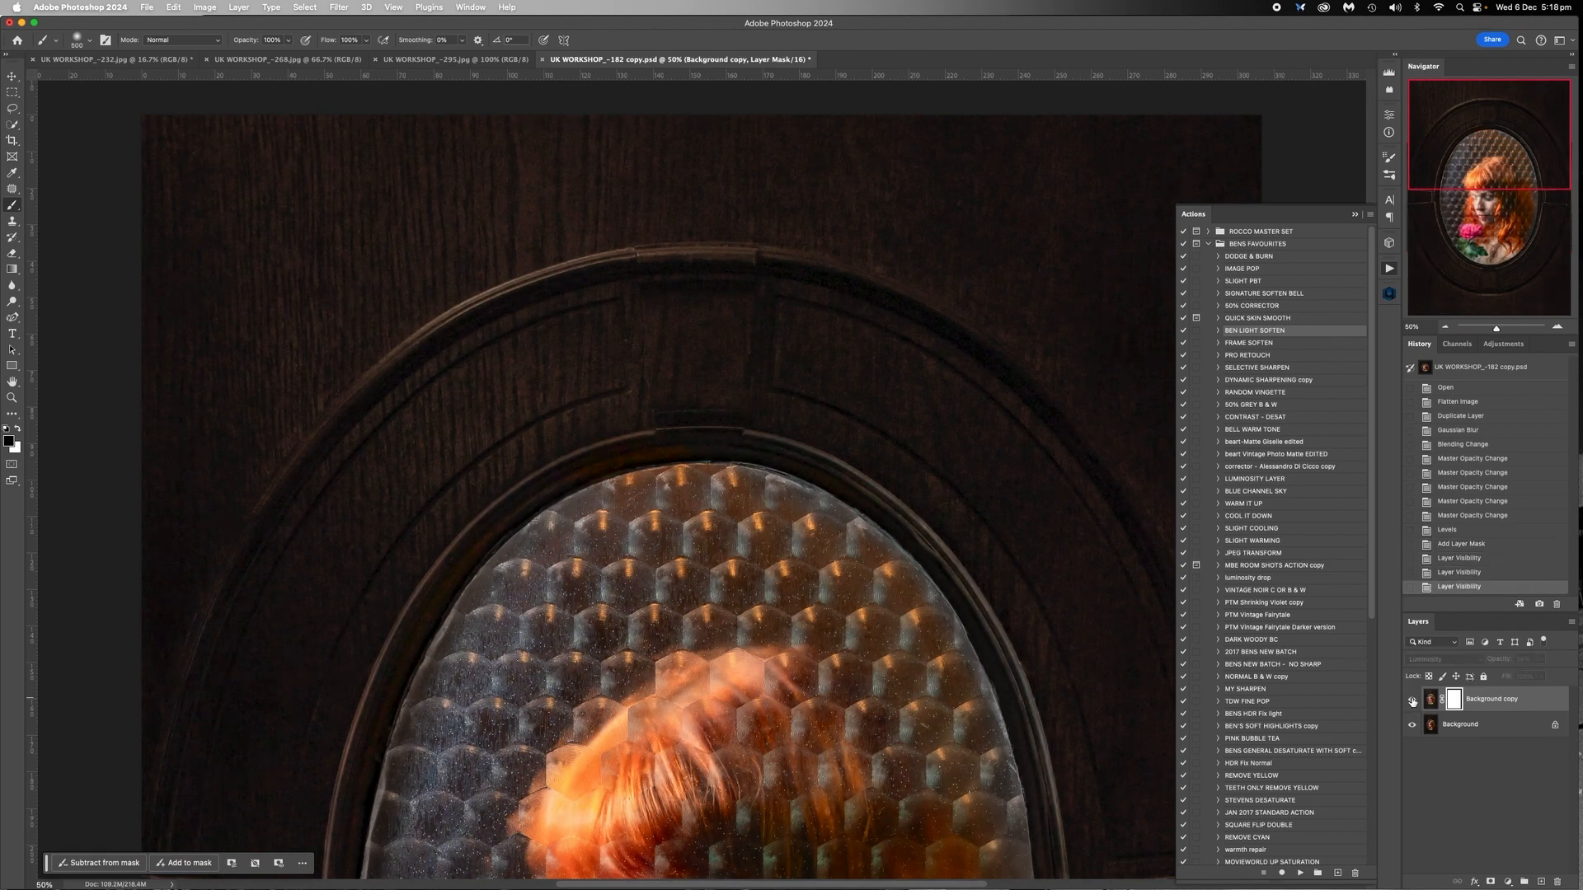
pyautogui.click(1412, 700)
pyautogui.click(1411, 700)
pyautogui.click(1411, 700)
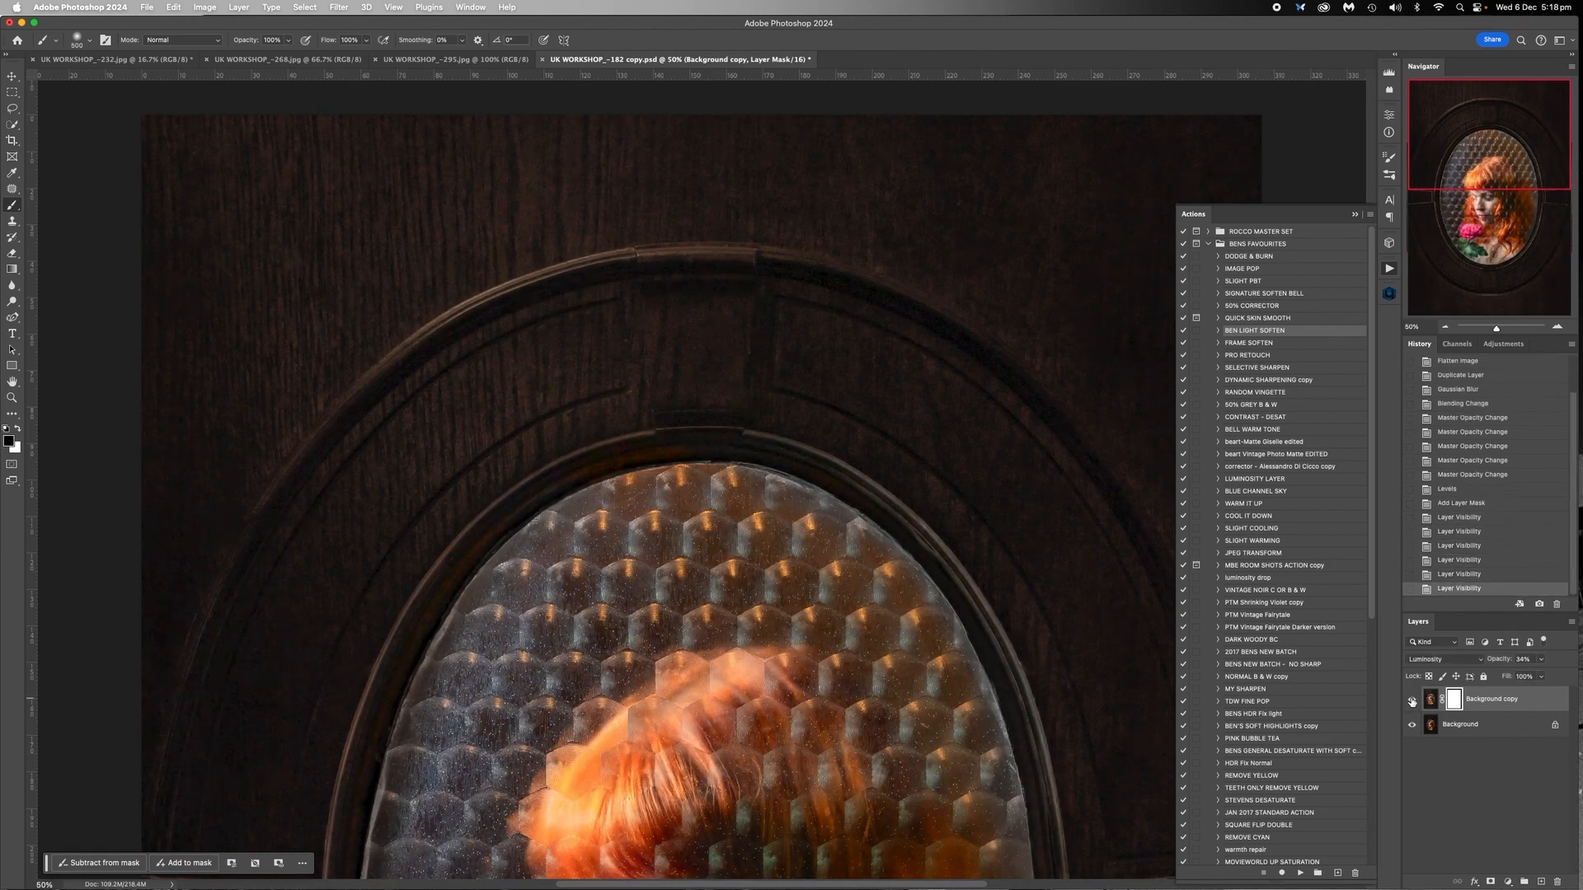
pyautogui.click(1411, 700)
pyautogui.click(1412, 700)
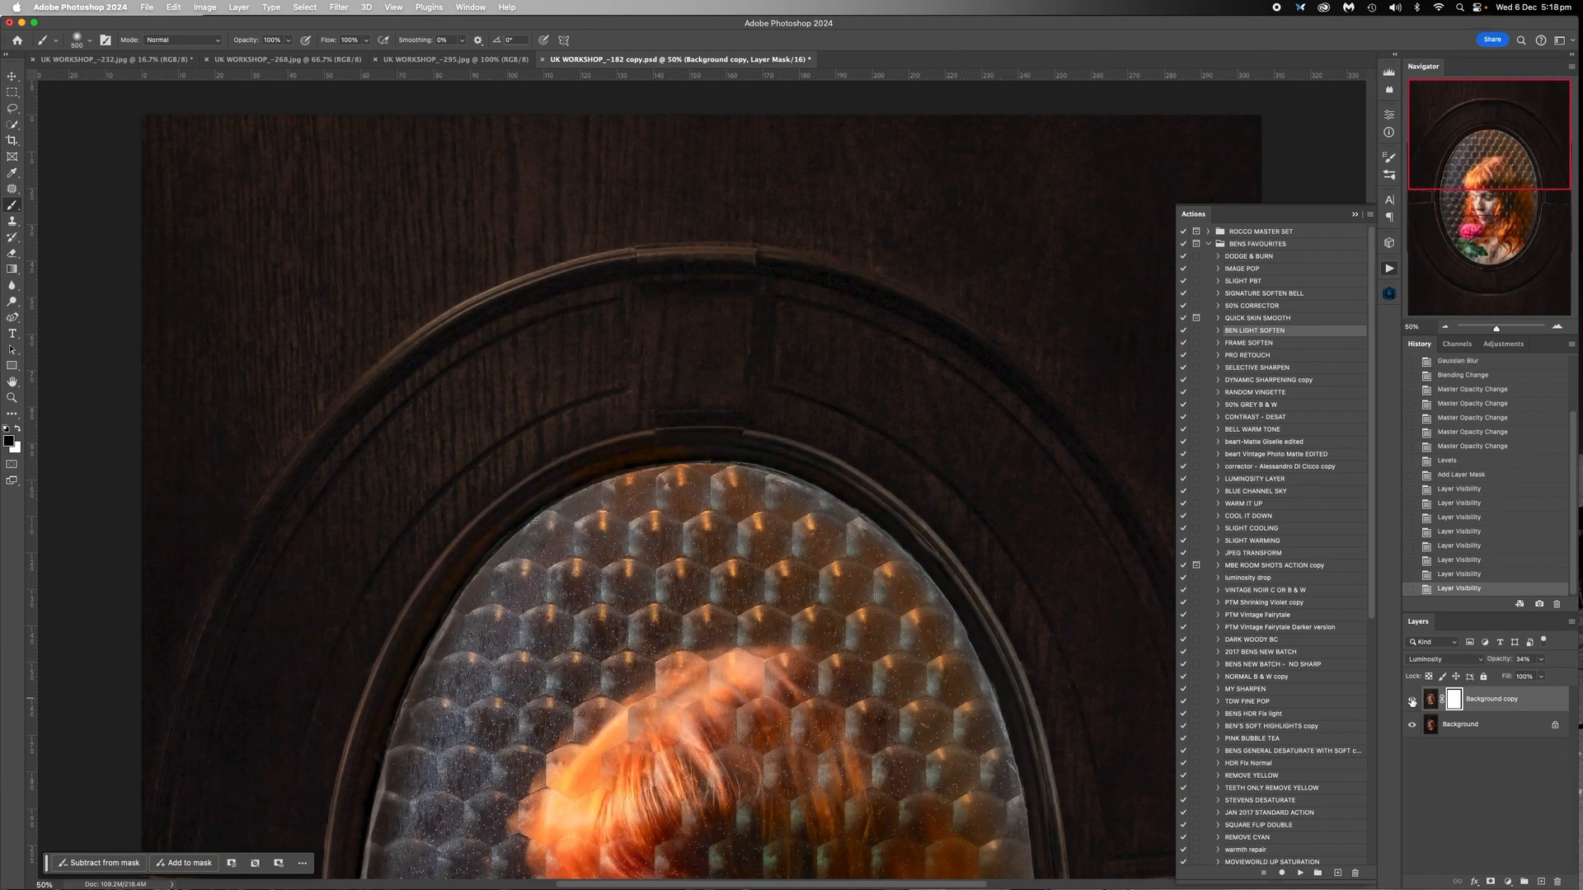
# Set the opacity of the softening Background copy layer to 26%
pyautogui.click(1443, 328)
pyautogui.click(1444, 328)
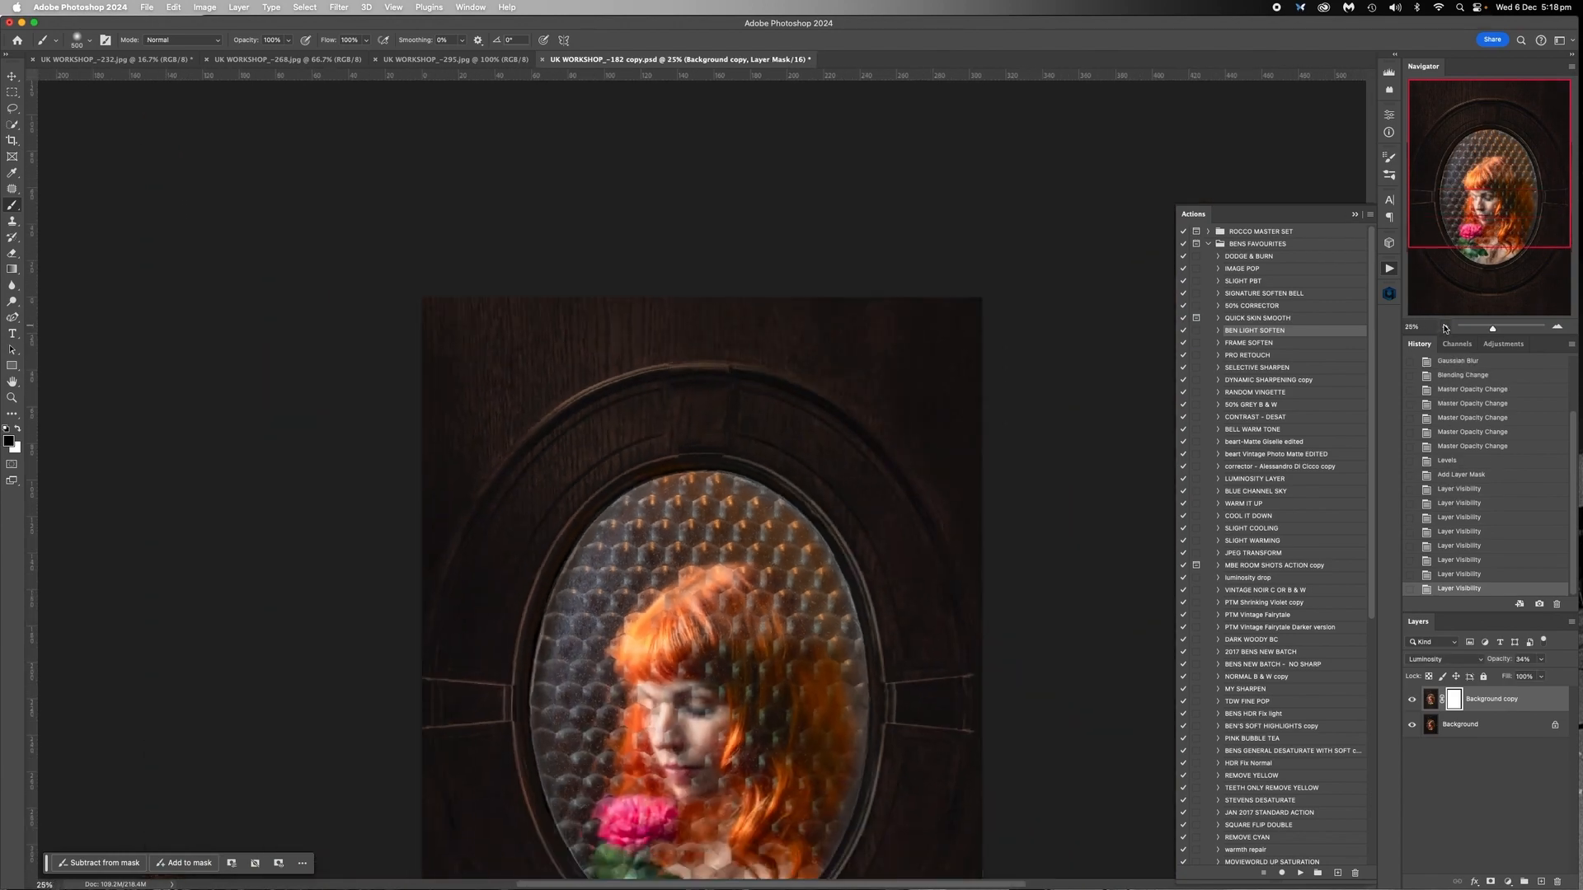
pyautogui.scroll(-3, 928, 428)
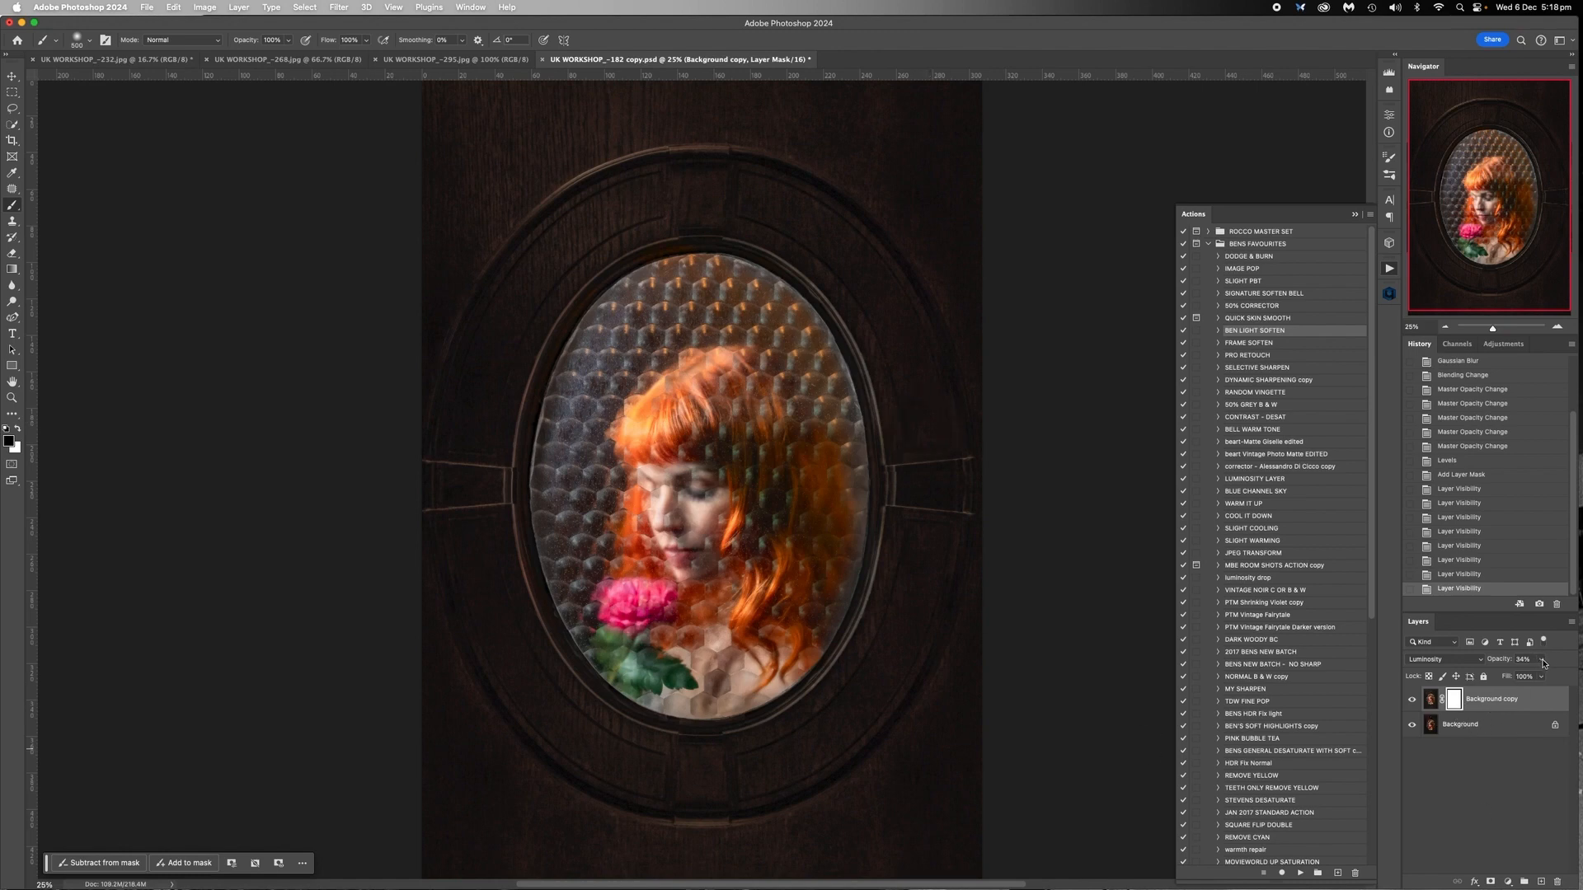
pyautogui.click(1542, 661)
pyautogui.click(1533, 678)
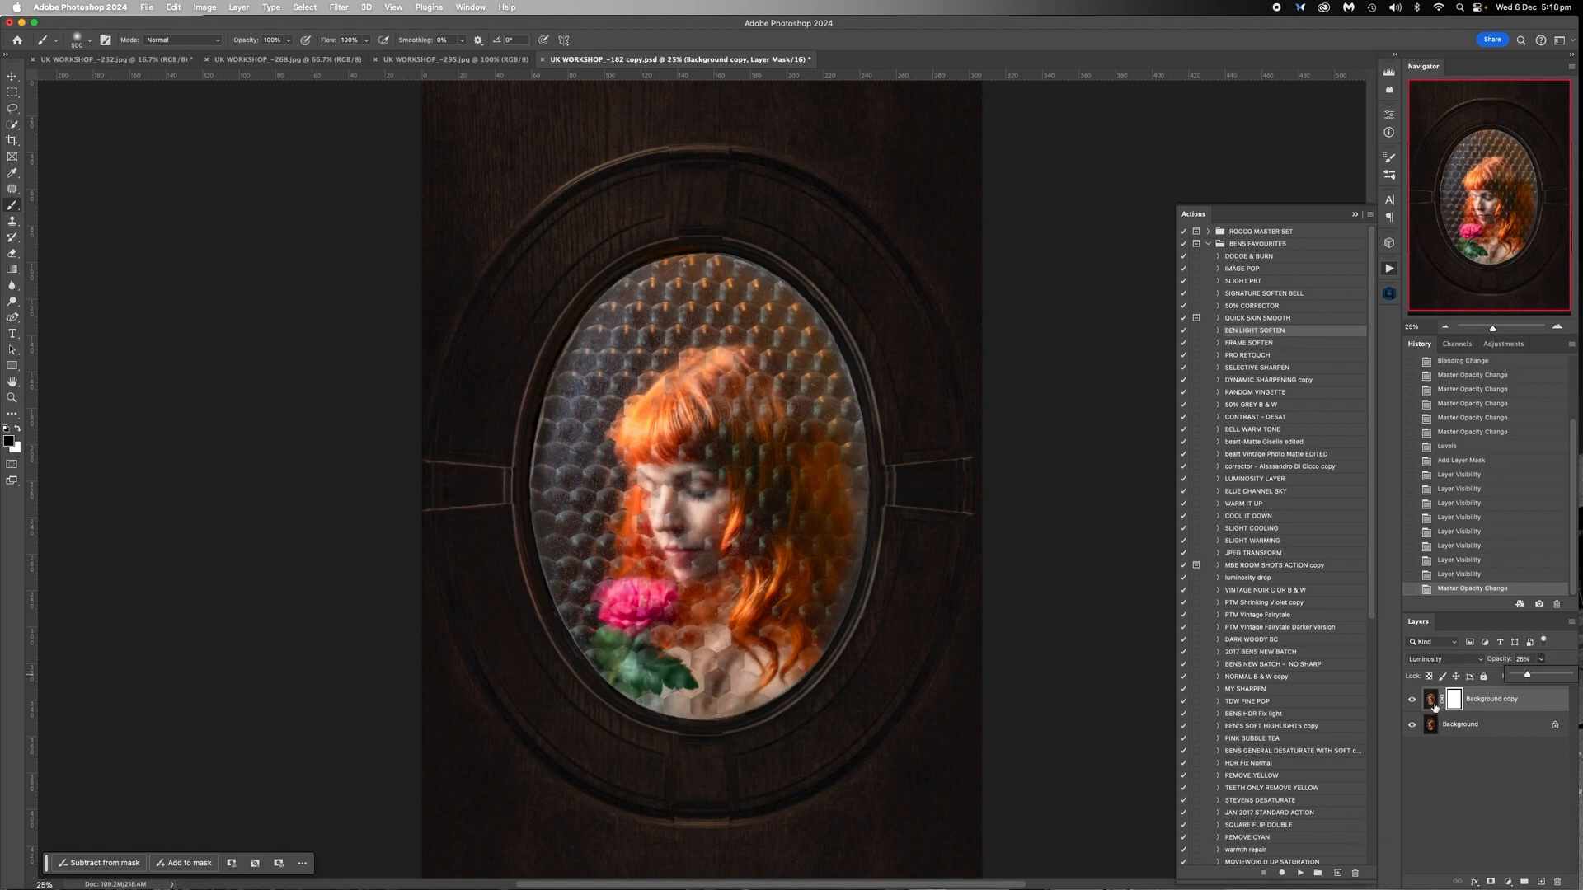
# Paint black on the Background copy mask over the portrait and out to the glass edges, varying the brush size, to remove softening inside the oval
pyautogui.click(1453, 700)
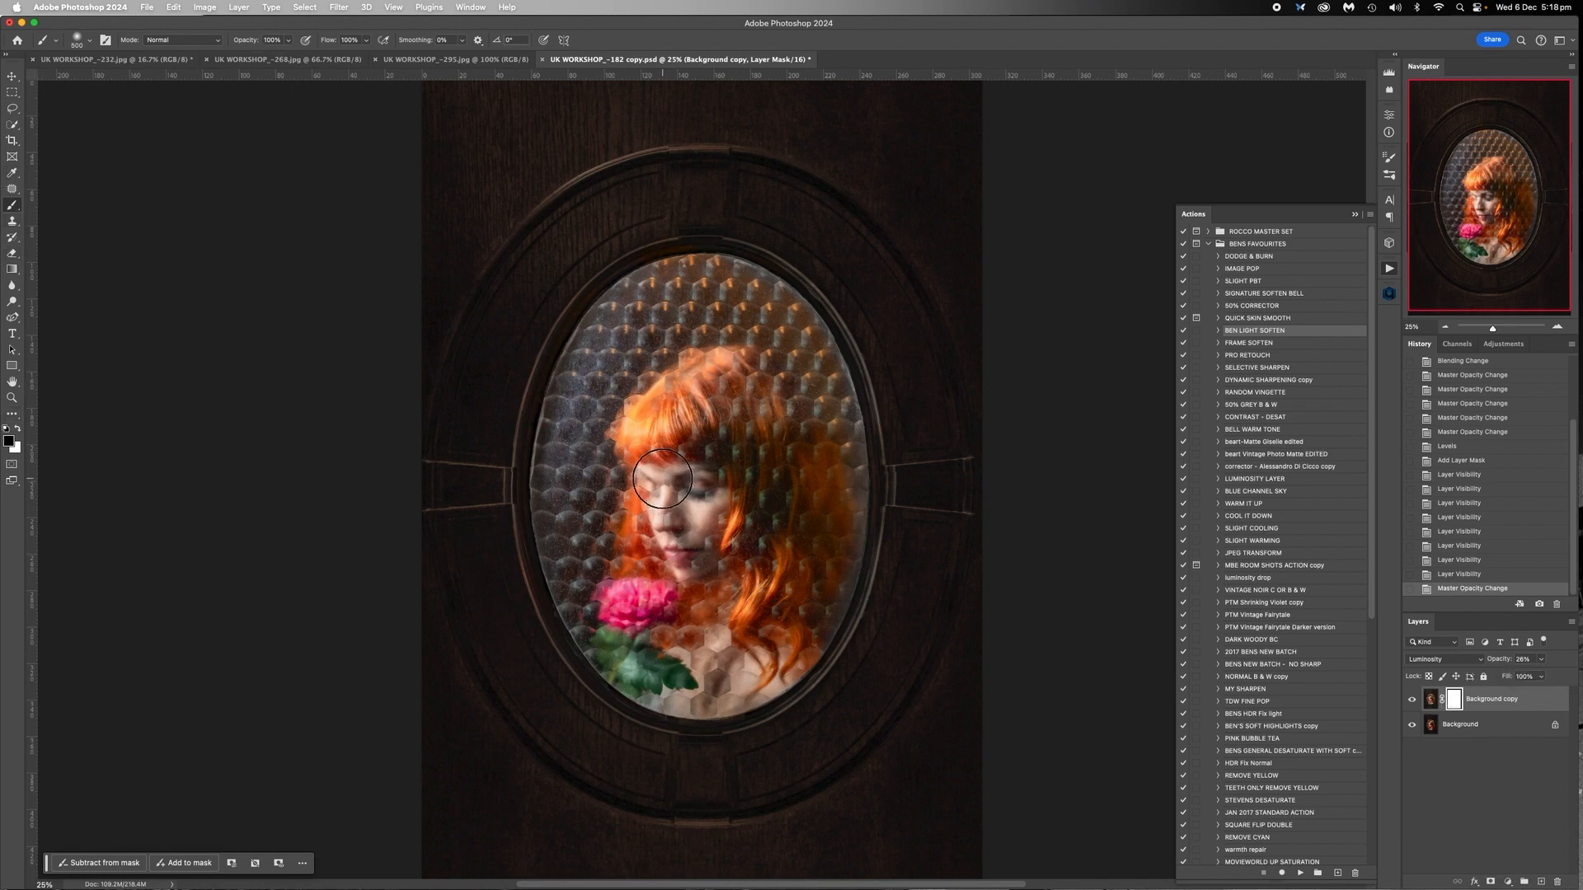
pyautogui.press(']')
pyautogui.press(']')
pyautogui.moveTo(656, 482)
pyautogui.mouseDown()
pyautogui.moveTo(658, 545)
pyautogui.moveTo(674, 550)
pyautogui.moveTo(641, 542)
pyautogui.moveTo(611, 495)
pyautogui.mouseUp()
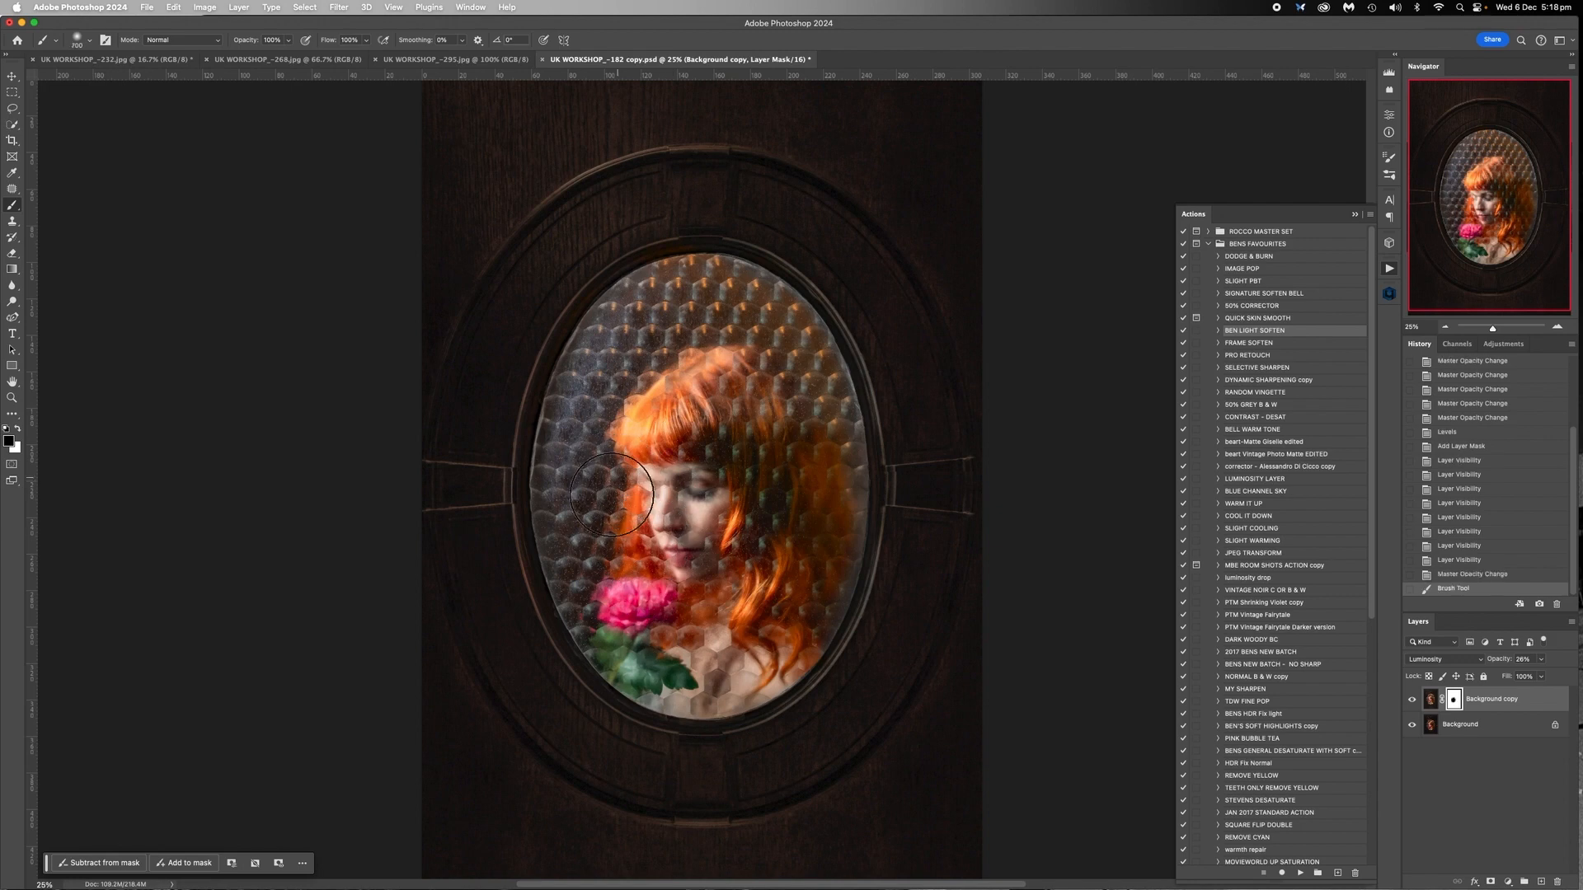
pyautogui.press('[')
pyautogui.press('[')
pyautogui.press('[')
pyautogui.click(563, 539)
pyautogui.press('[')
pyautogui.press('[')
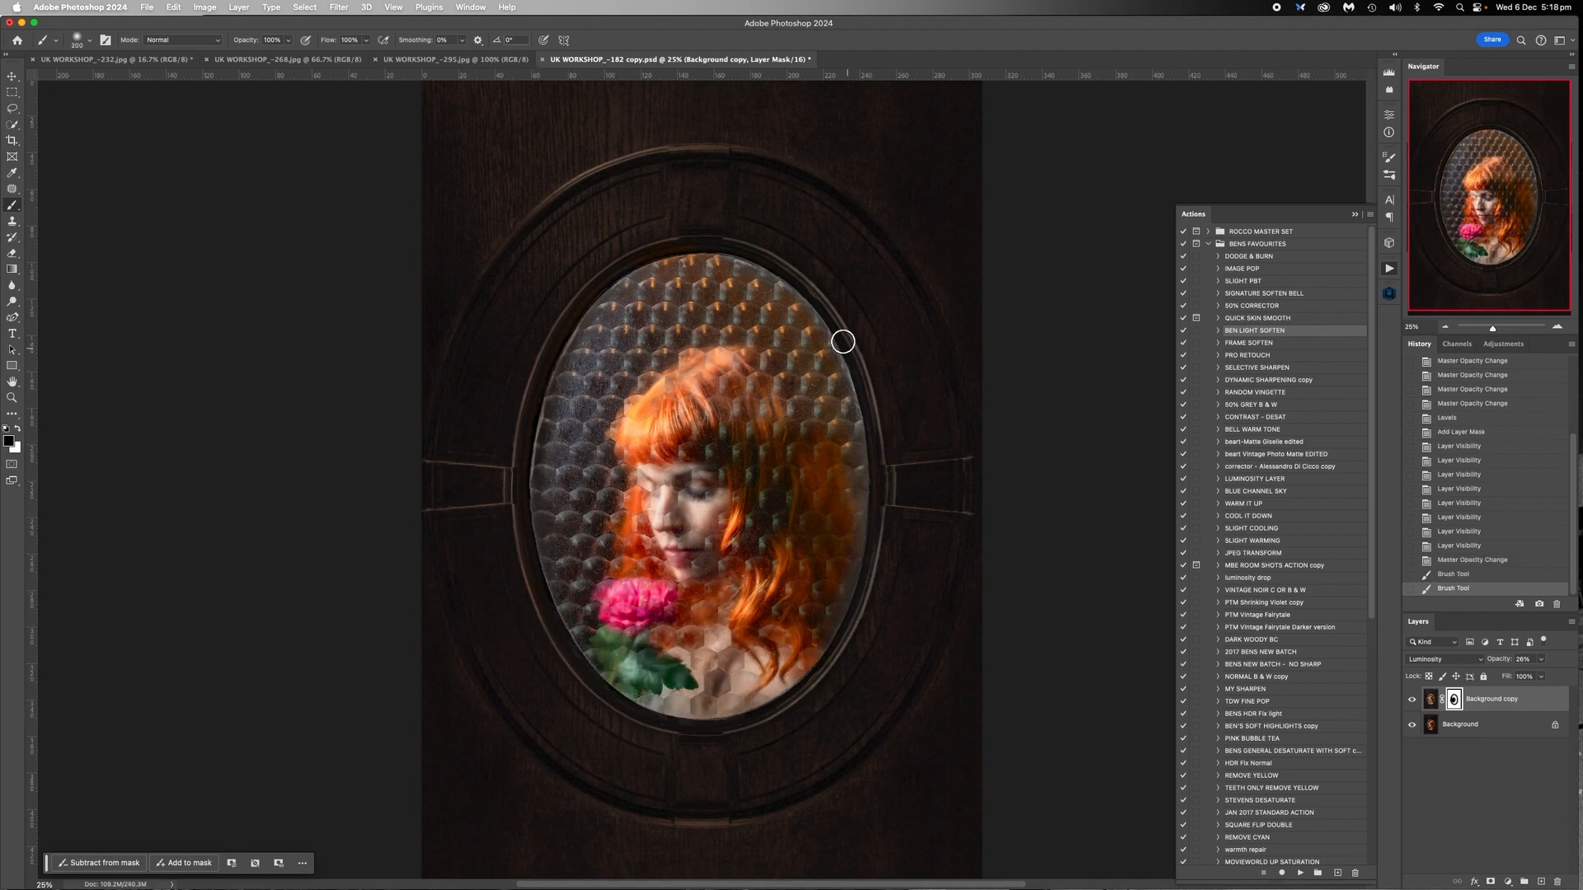
pyautogui.click(560, 461)
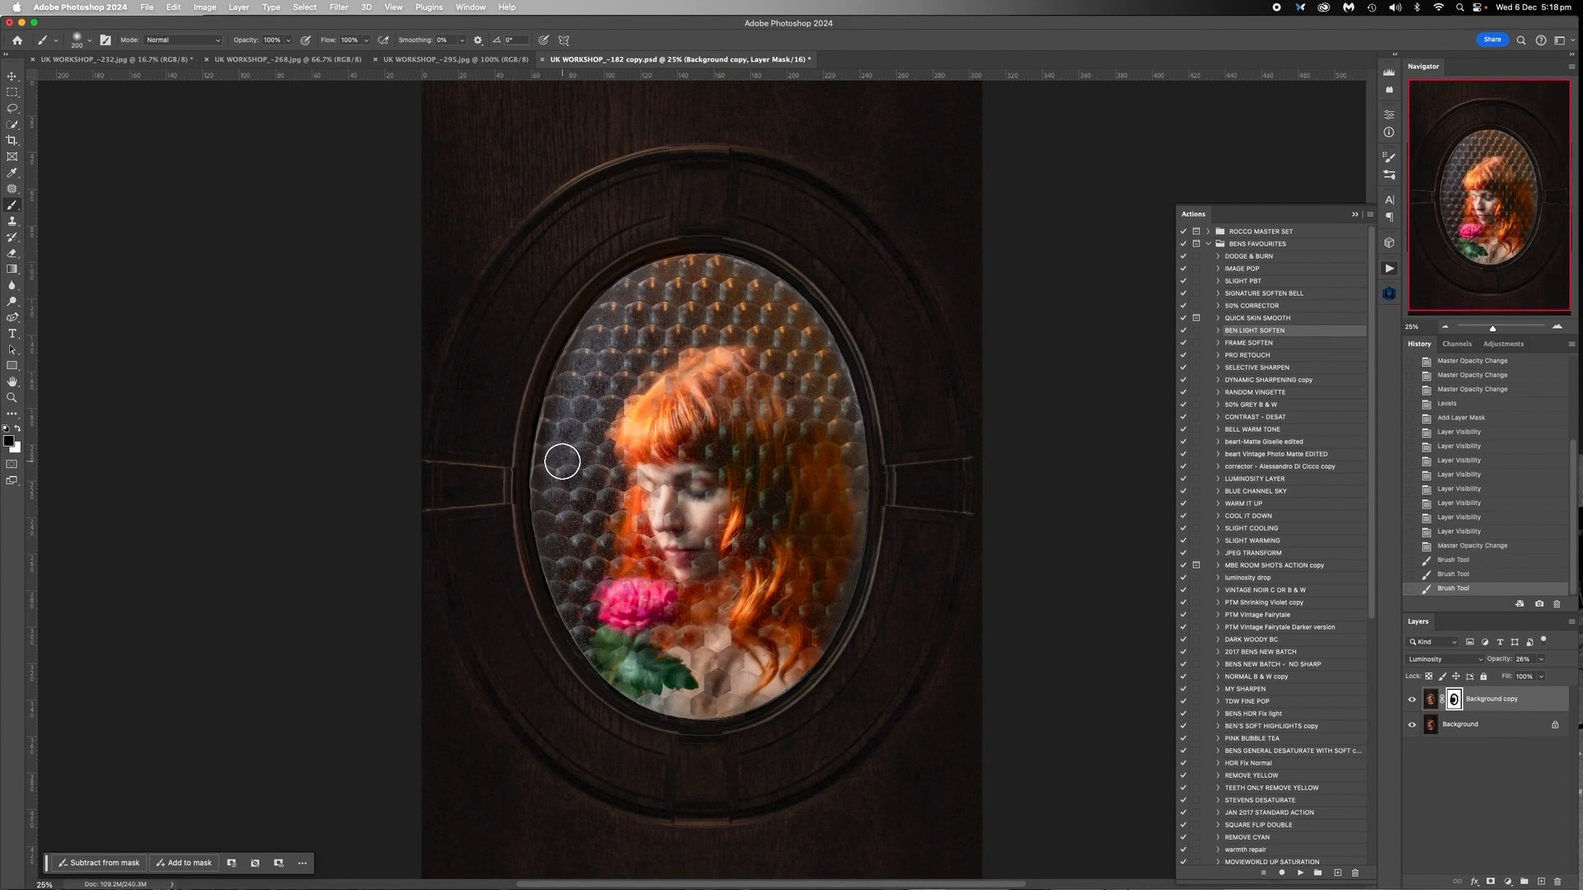
pyautogui.press(']')
pyautogui.press(']')
pyautogui.press(']')
pyautogui.click(676, 511)
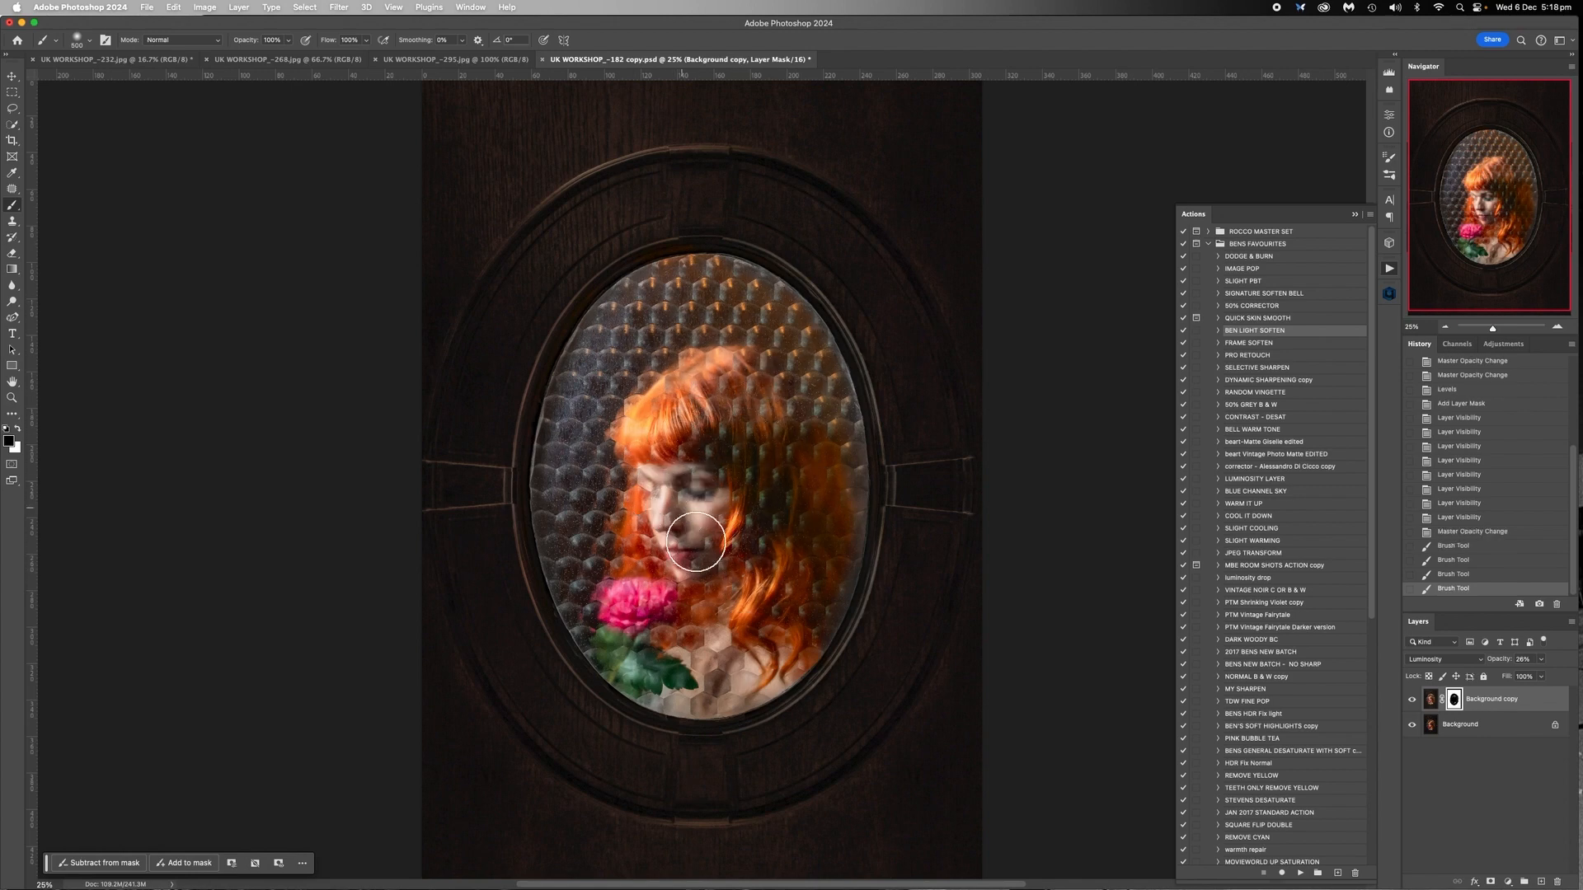
# Hide the Background layer and set the Background copy's opacity to 100% to expose spots missed on the mask
pyautogui.click(1411, 725)
pyautogui.press('[')
pyautogui.press('[')
pyautogui.press('[')
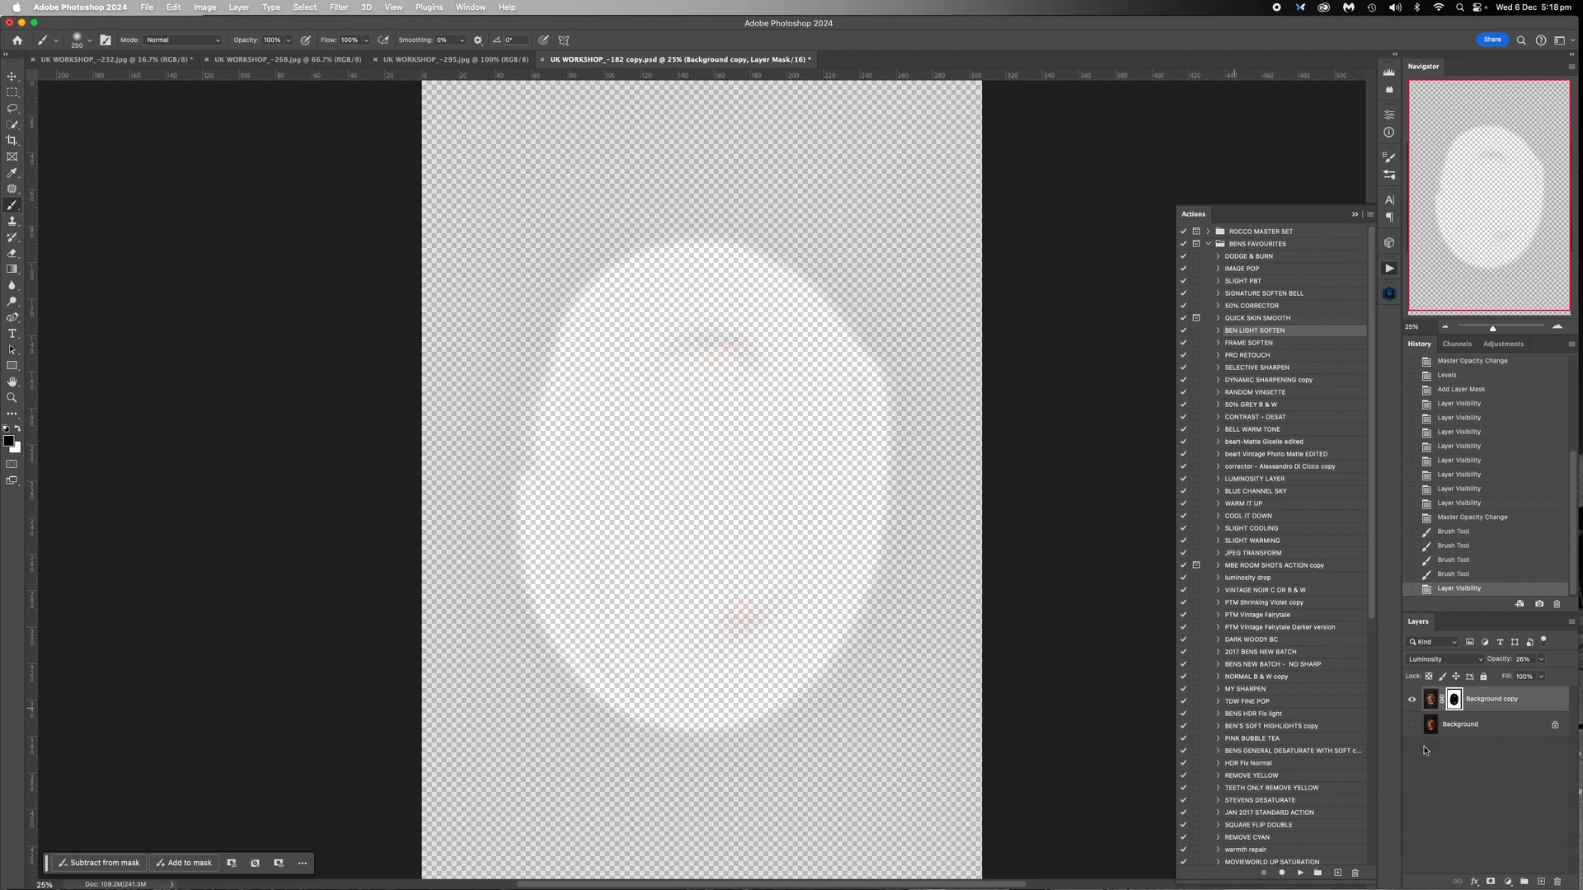
pyautogui.click(1430, 699)
pyautogui.click(1540, 659)
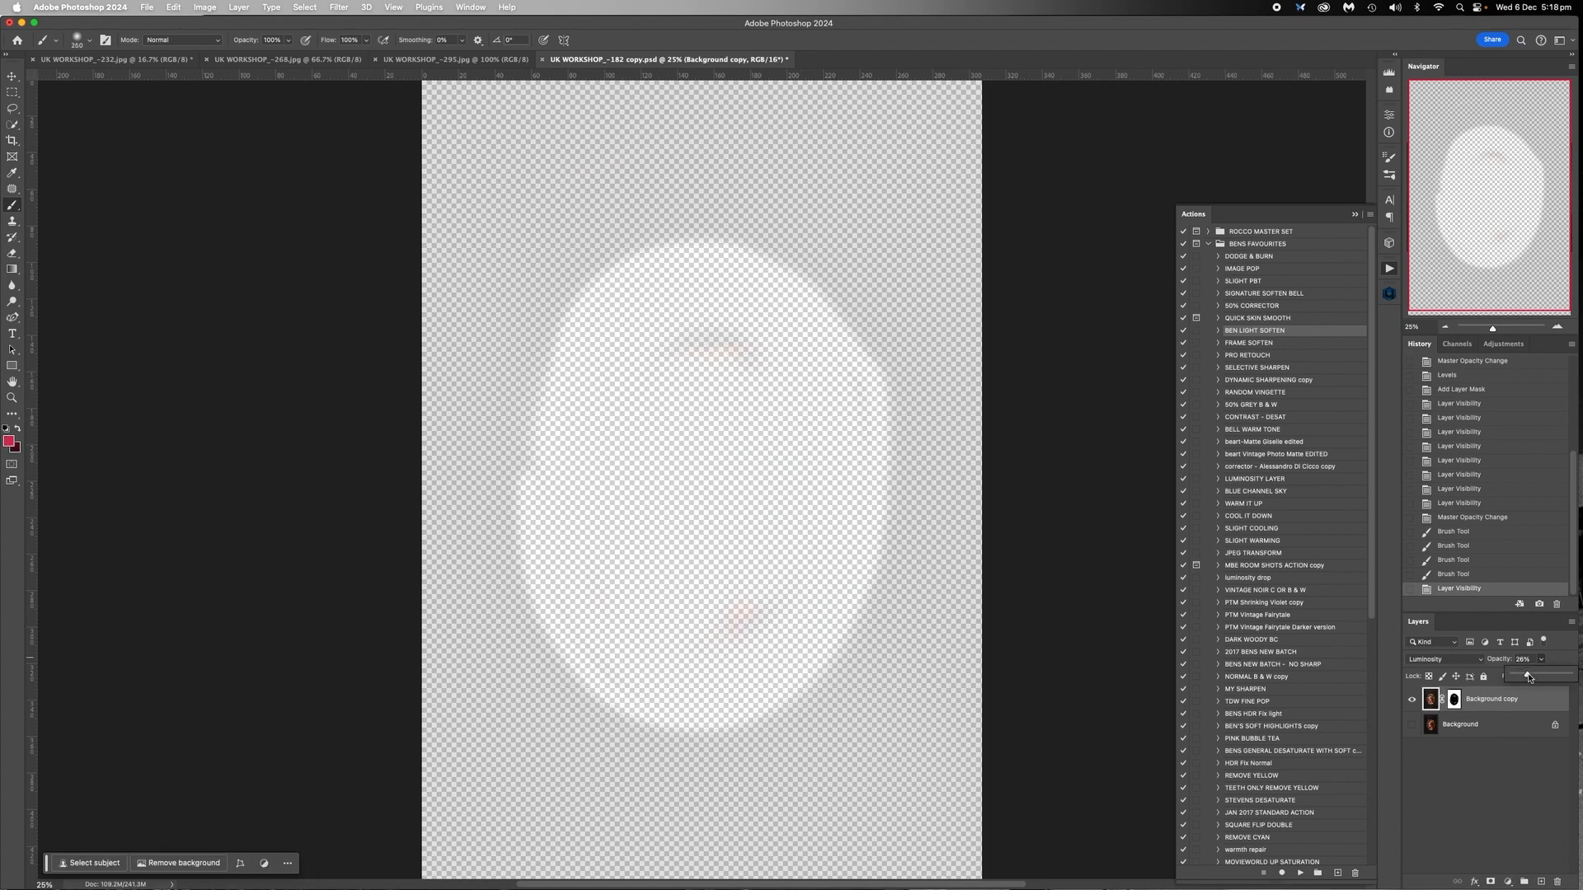
pyautogui.moveTo(1530, 678); pyautogui.dragTo(1569, 678)
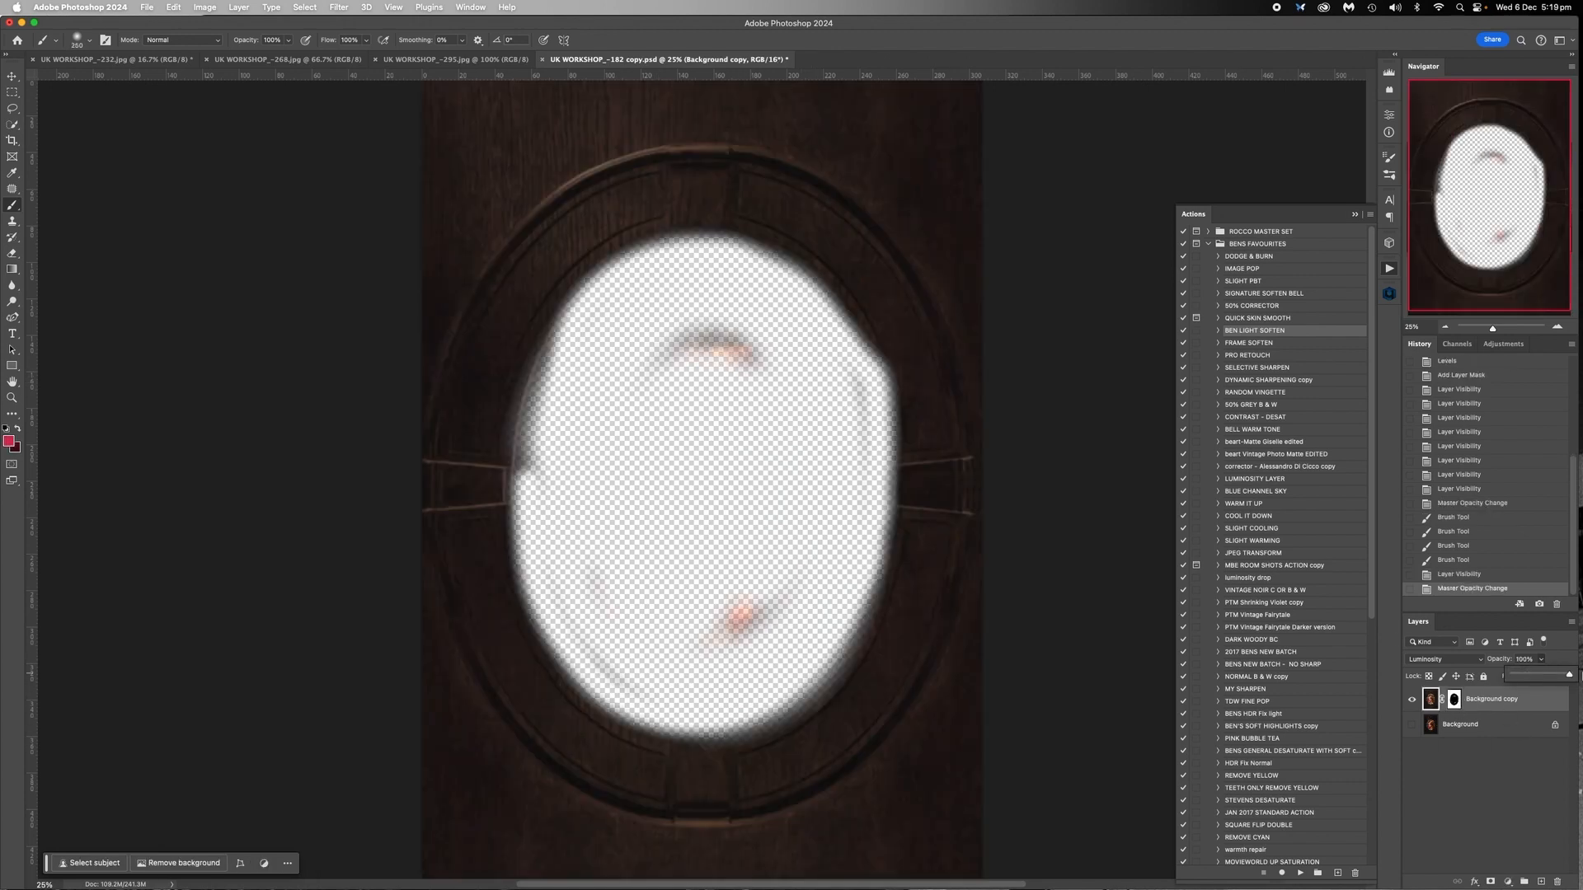
# Undo the stray stroke on the layer image and paint black on the Background copy mask over the leftover patches and uneven oval edge
pyautogui.click(759, 343)
pyautogui.press('super+z')
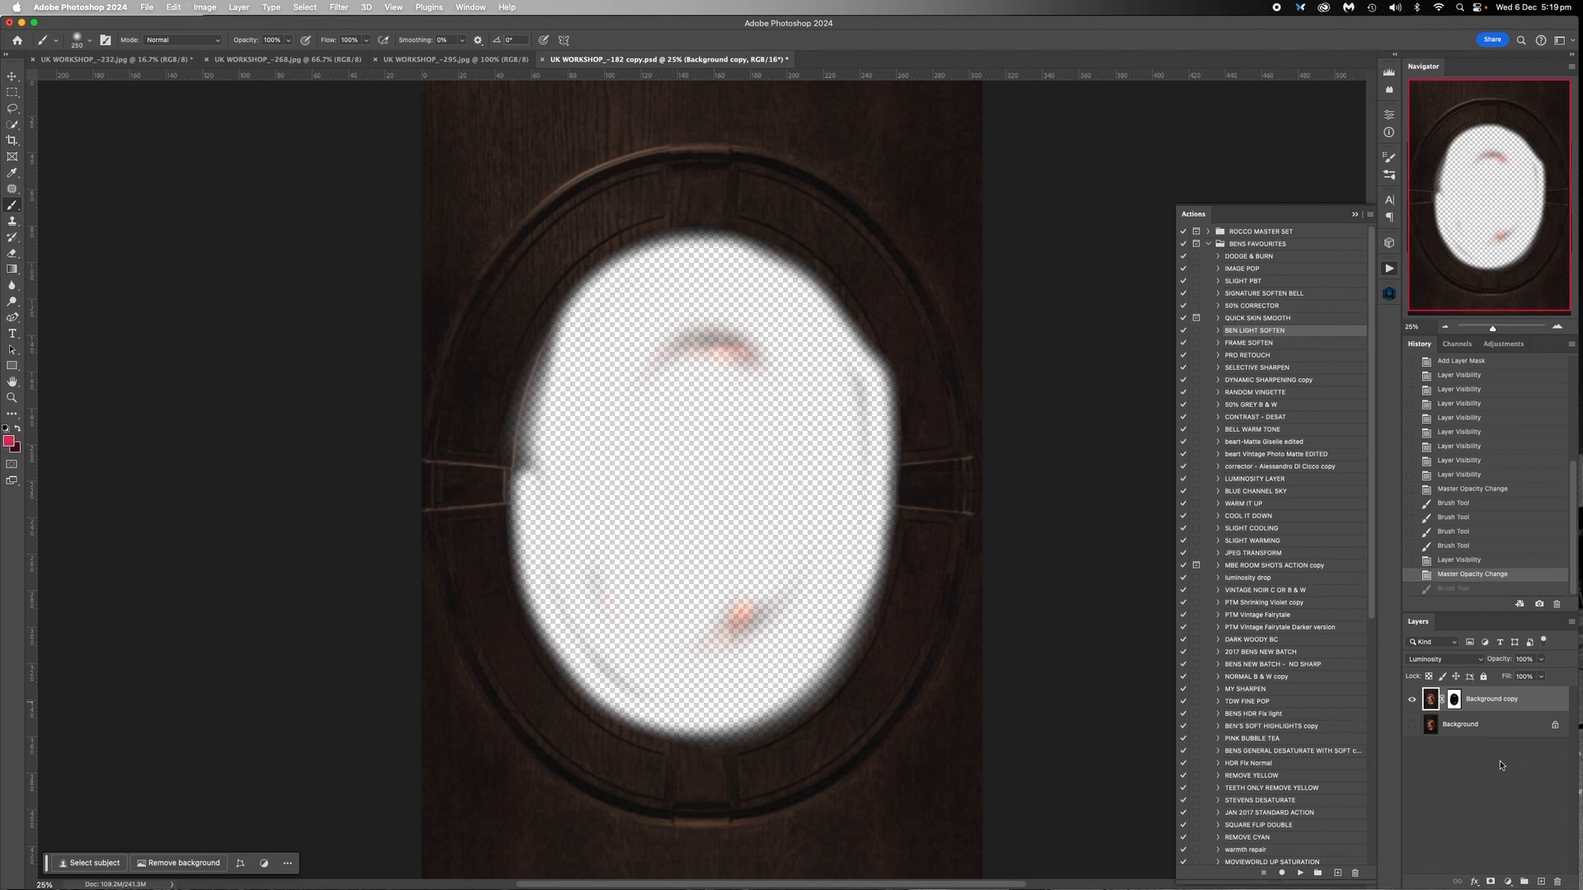
pyautogui.click(1454, 699)
pyautogui.moveTo(642, 364)
pyautogui.mouseDown()
pyautogui.moveTo(754, 346)
pyautogui.moveTo(703, 354)
pyautogui.moveTo(713, 636)
pyautogui.moveTo(773, 611)
pyautogui.moveTo(680, 596)
pyautogui.moveTo(590, 653)
pyautogui.moveTo(630, 695)
pyautogui.moveTo(784, 579)
pyautogui.moveTo(849, 410)
pyautogui.mouseUp()
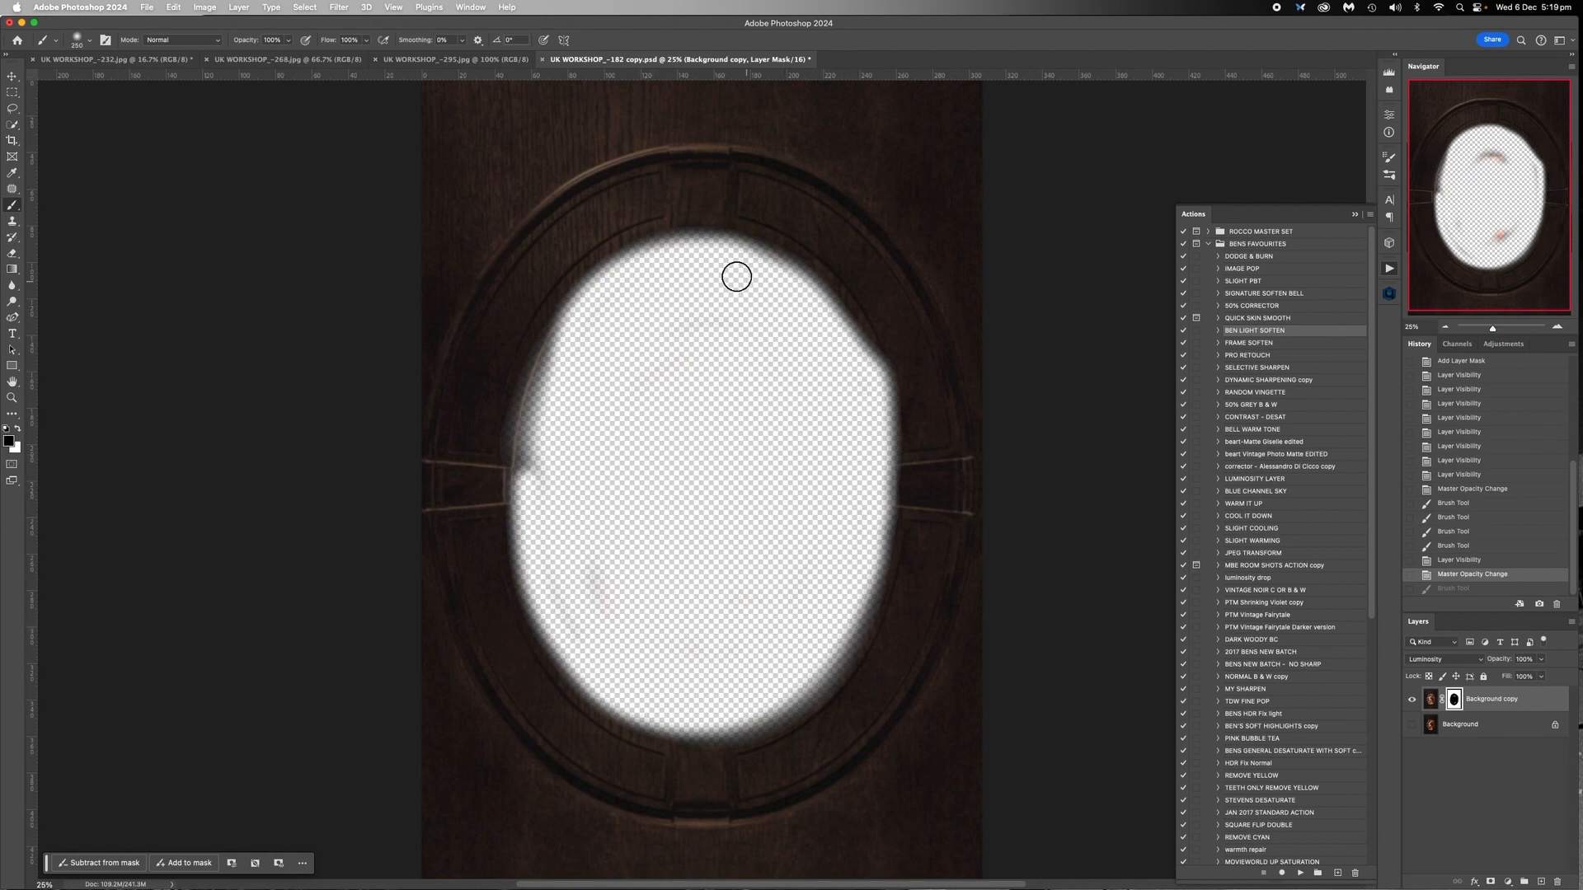
pyautogui.moveTo(576, 396)
pyautogui.mouseDown()
pyautogui.moveTo(536, 483)
pyautogui.moveTo(543, 414)
pyautogui.moveTo(580, 346)
pyautogui.moveTo(655, 294)
pyautogui.moveTo(600, 408)
pyautogui.moveTo(609, 587)
pyautogui.moveTo(576, 587)
pyautogui.moveTo(580, 632)
pyautogui.moveTo(729, 614)
pyautogui.moveTo(772, 427)
pyautogui.moveTo(849, 368)
pyautogui.moveTo(793, 276)
pyautogui.moveTo(695, 249)
pyautogui.moveTo(596, 292)
pyautogui.moveTo(552, 406)
pyautogui.mouseUp()
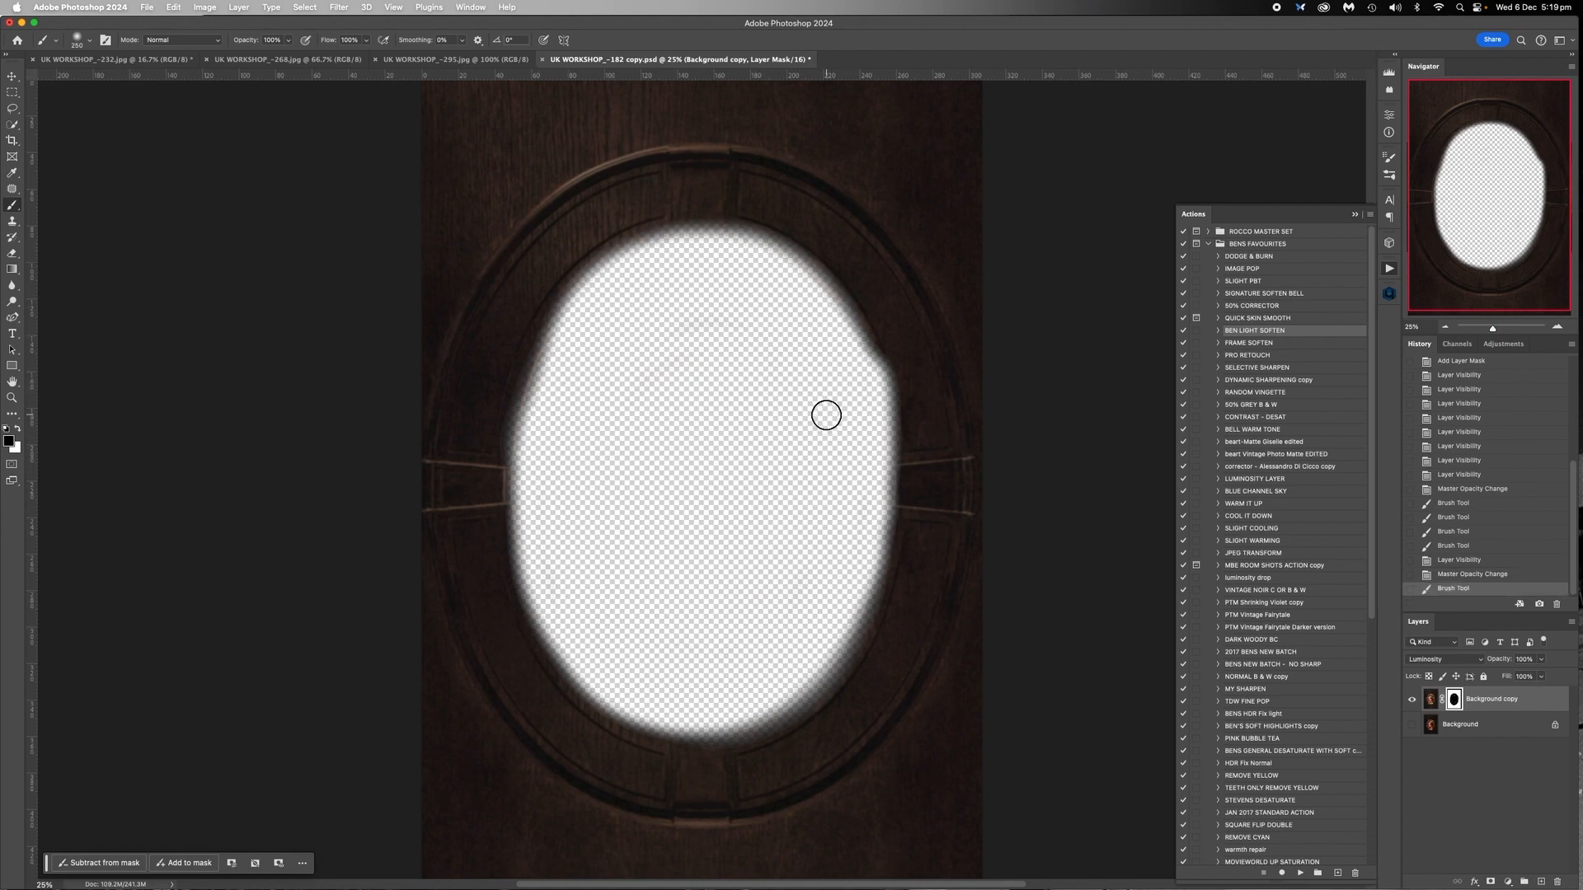
# Show the Background layer again and reduce the Background copy layer's opacity to 25%
pyautogui.click(1412, 725)
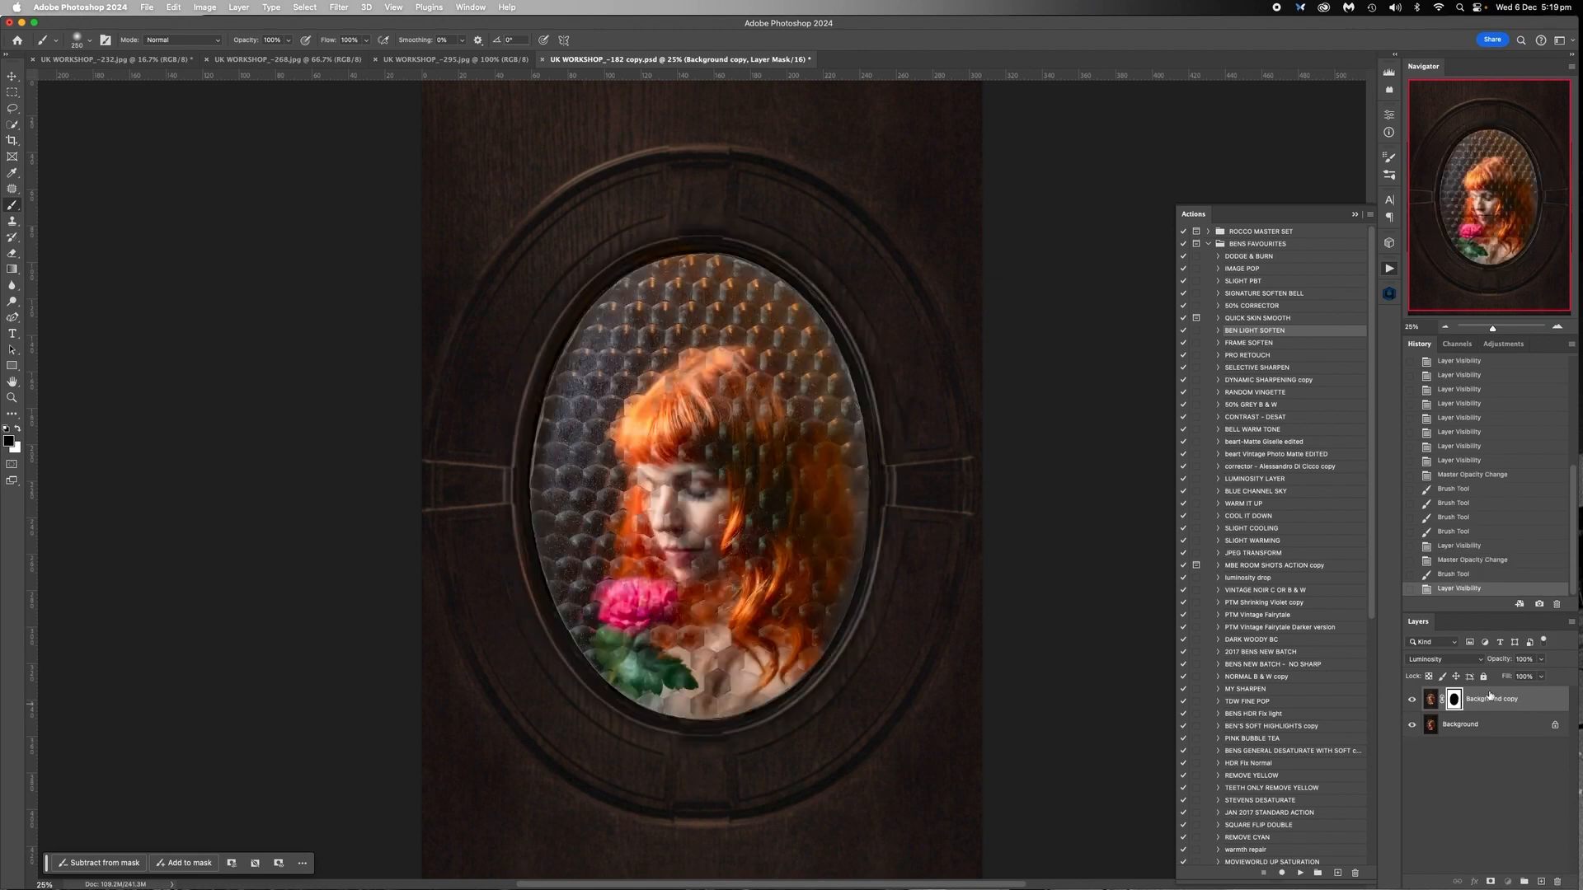
pyautogui.click(1430, 699)
pyautogui.click(1541, 659)
pyautogui.moveTo(1542, 676); pyautogui.dragTo(1497, 677)
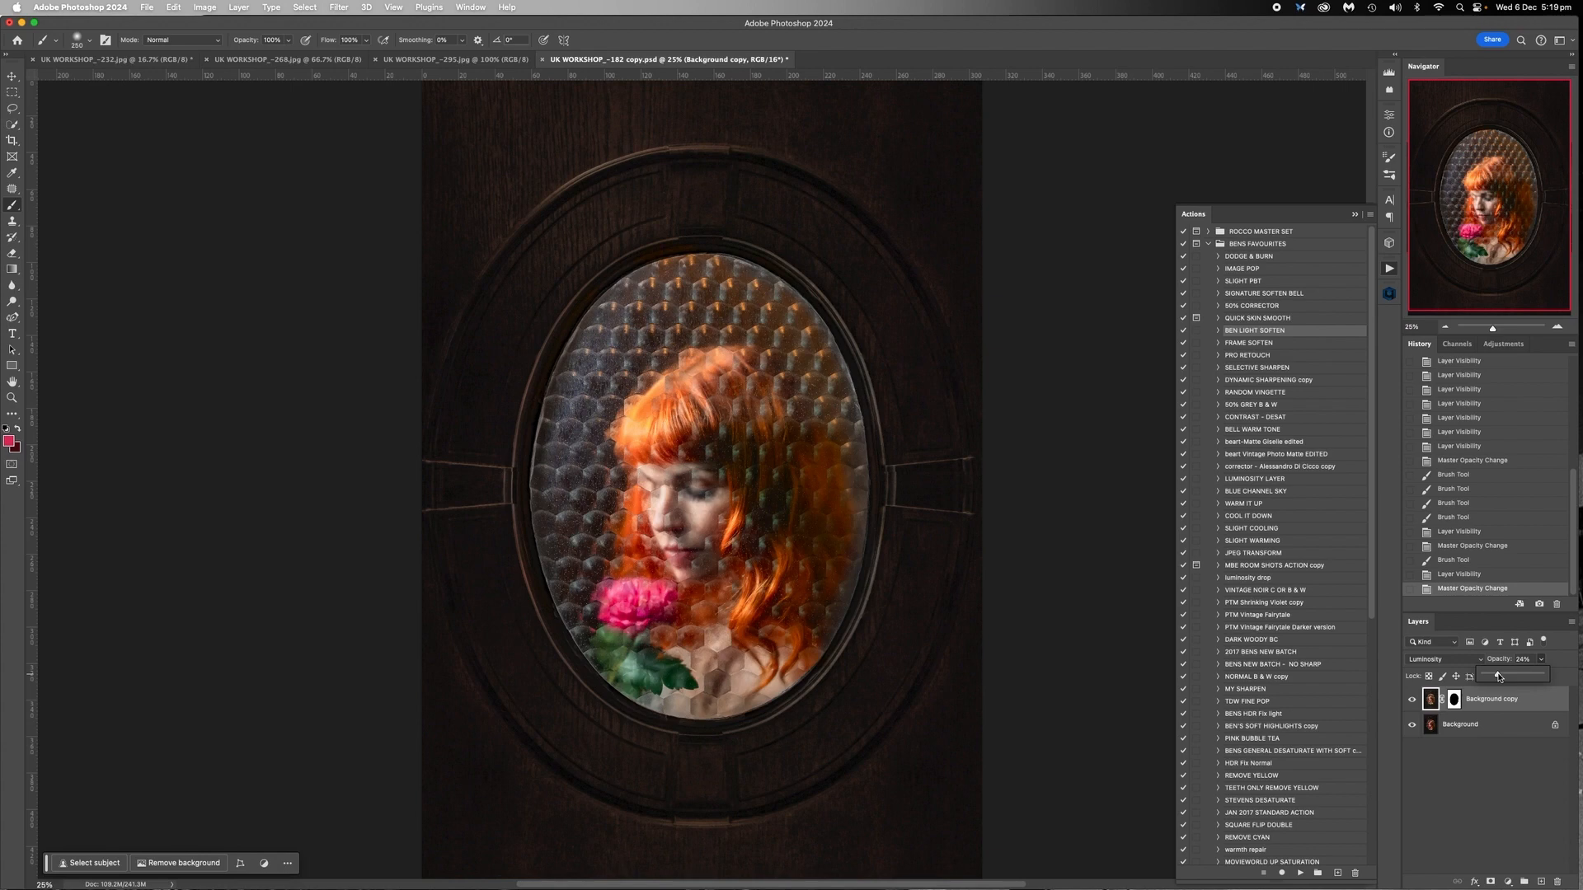
# Set the brush opacity to 60% and paint black on the Background copy mask over the frame's side bars and upper inner rim
pyautogui.click(1446, 725)
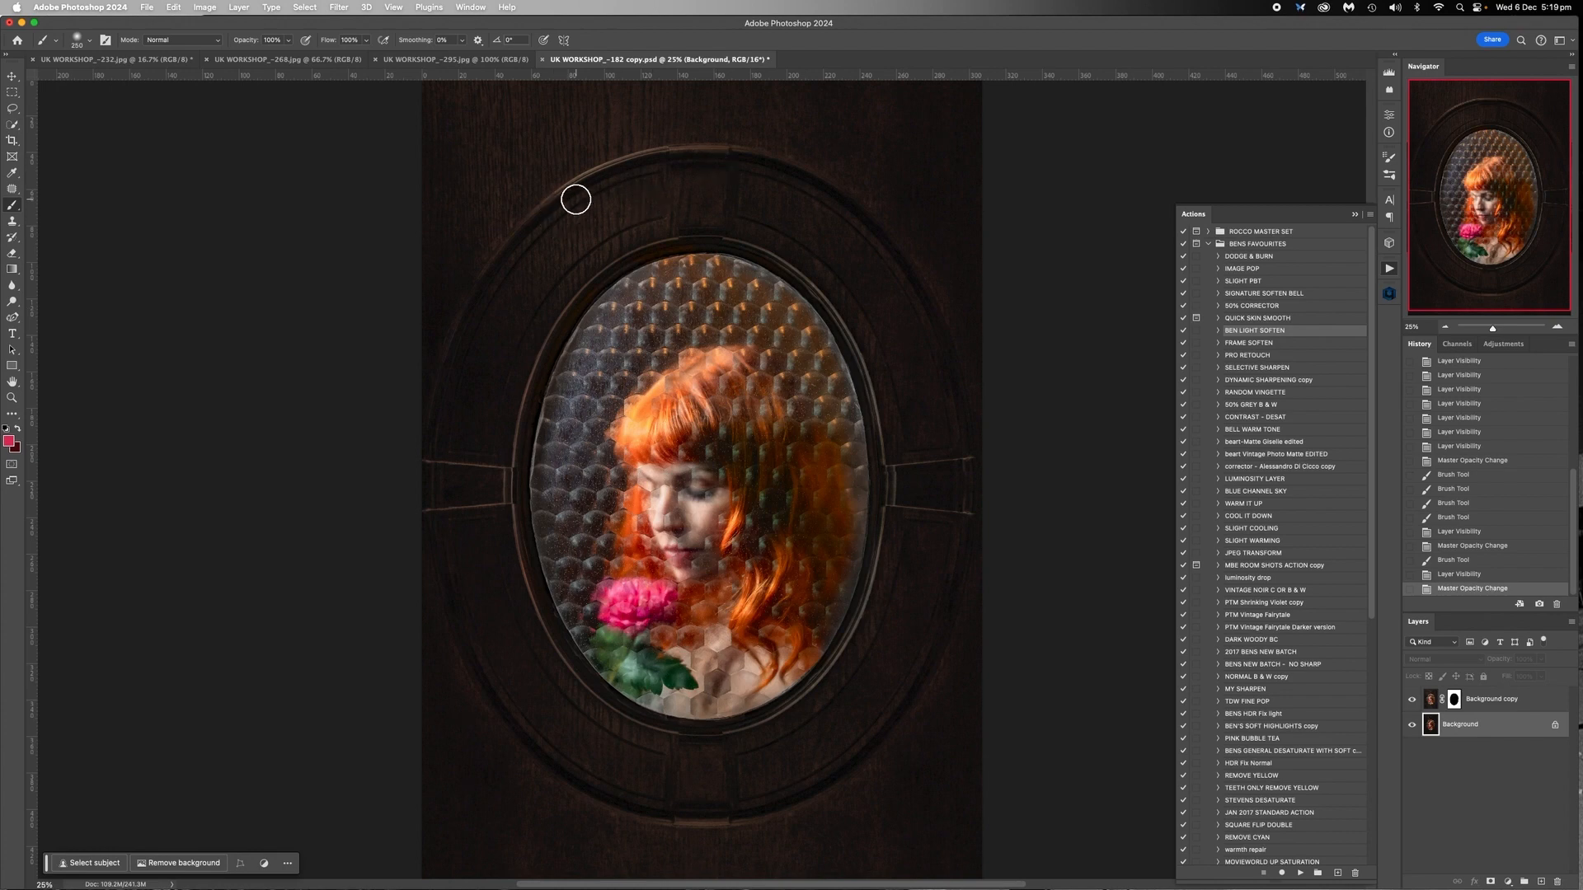
pyautogui.click(1452, 700)
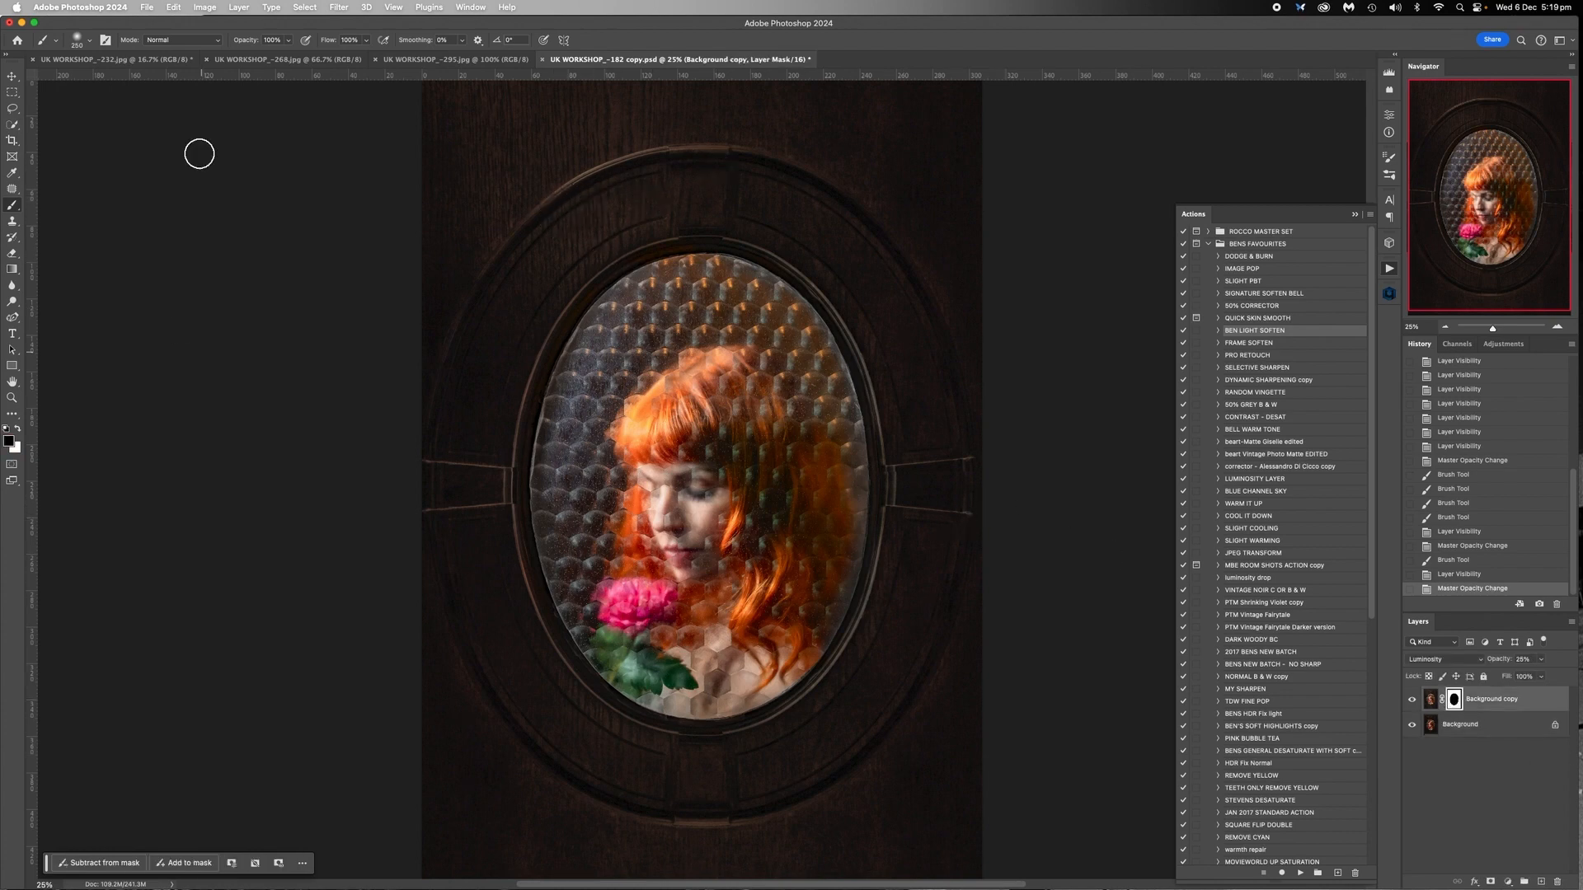
pyautogui.click(288, 39)
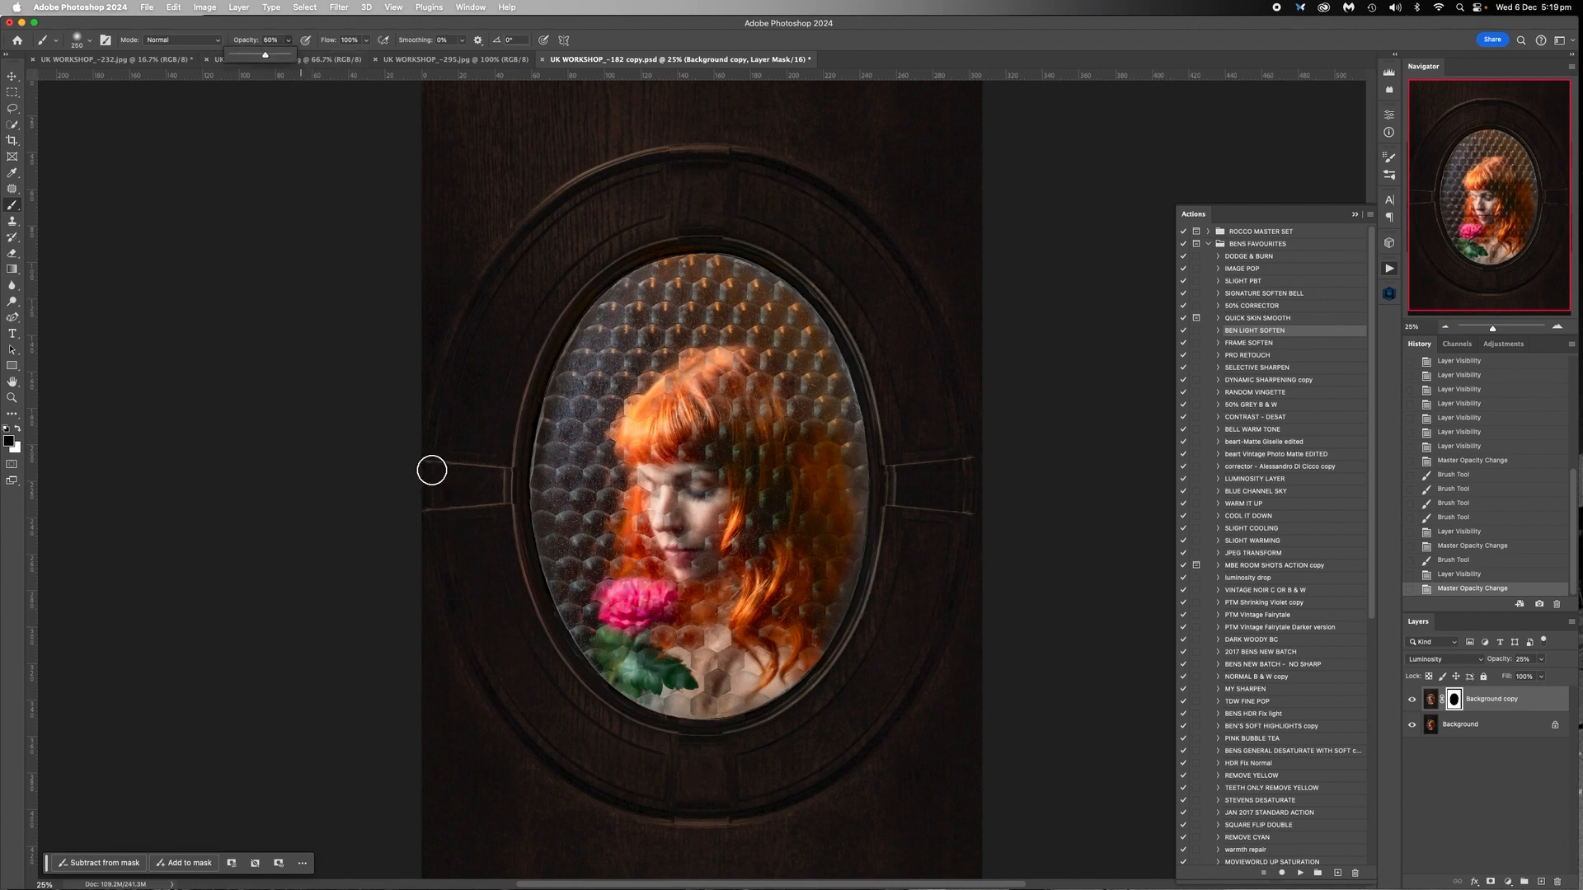
pyautogui.click(426, 470)
pyautogui.press(']')
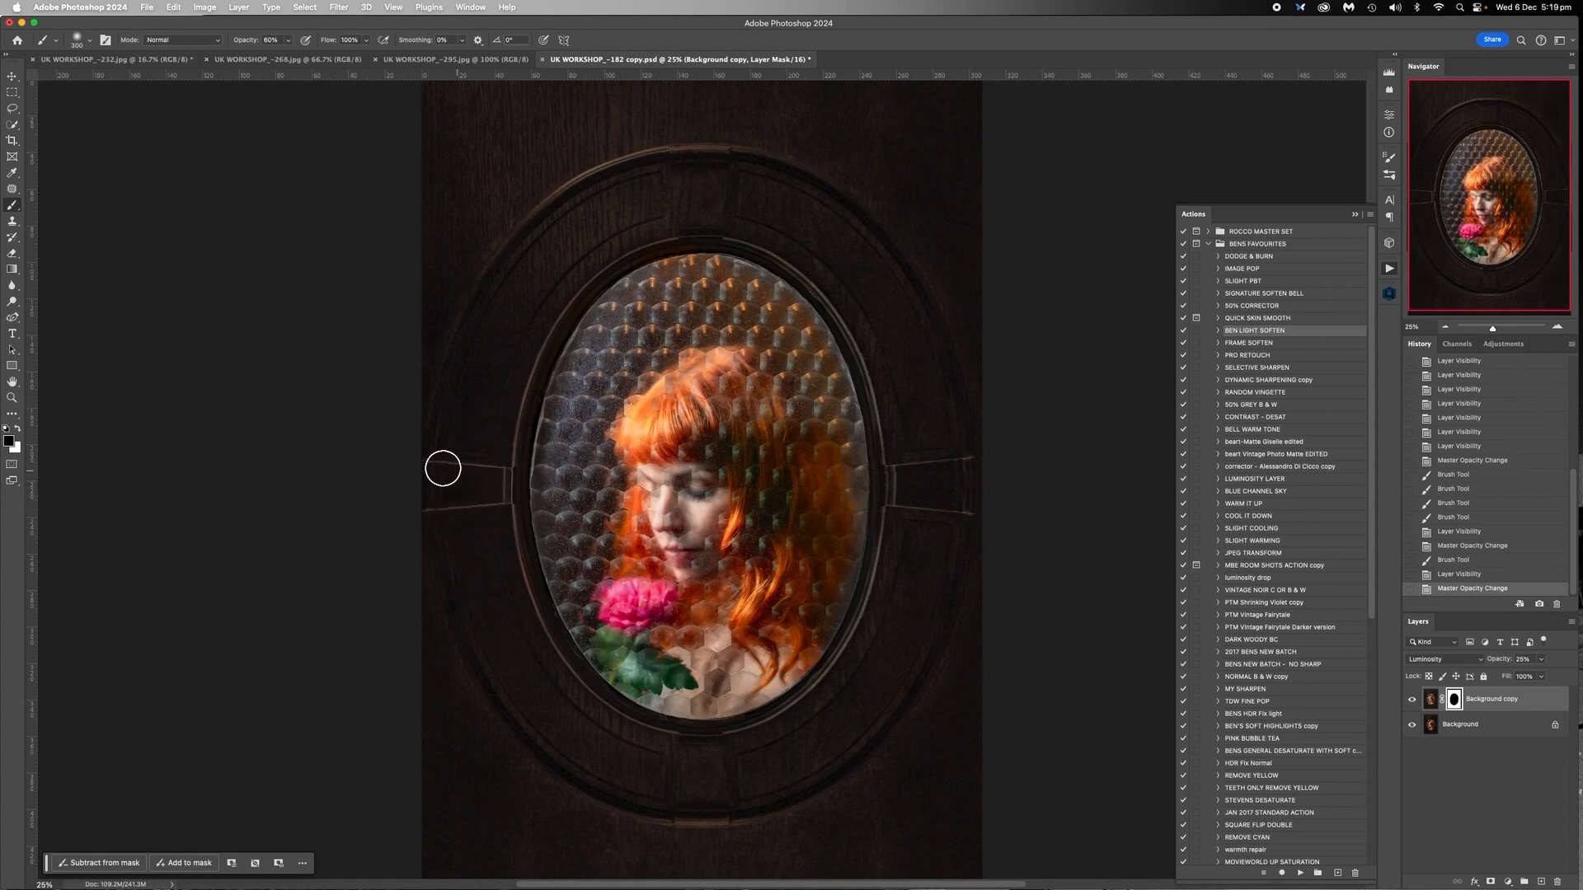
pyautogui.click(887, 482)
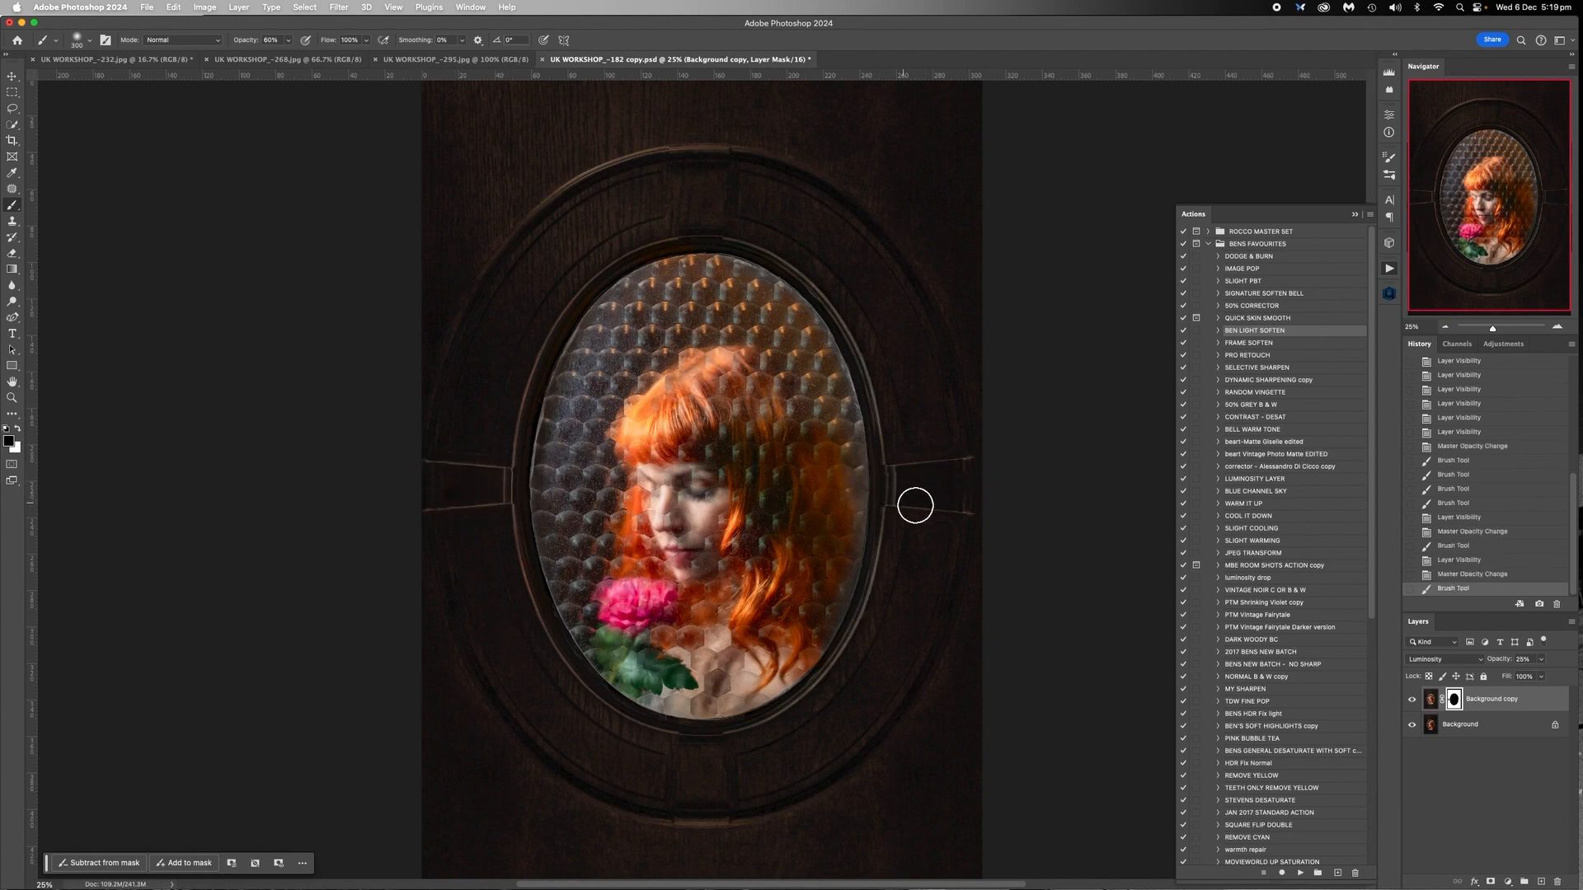
pyautogui.click(777, 265)
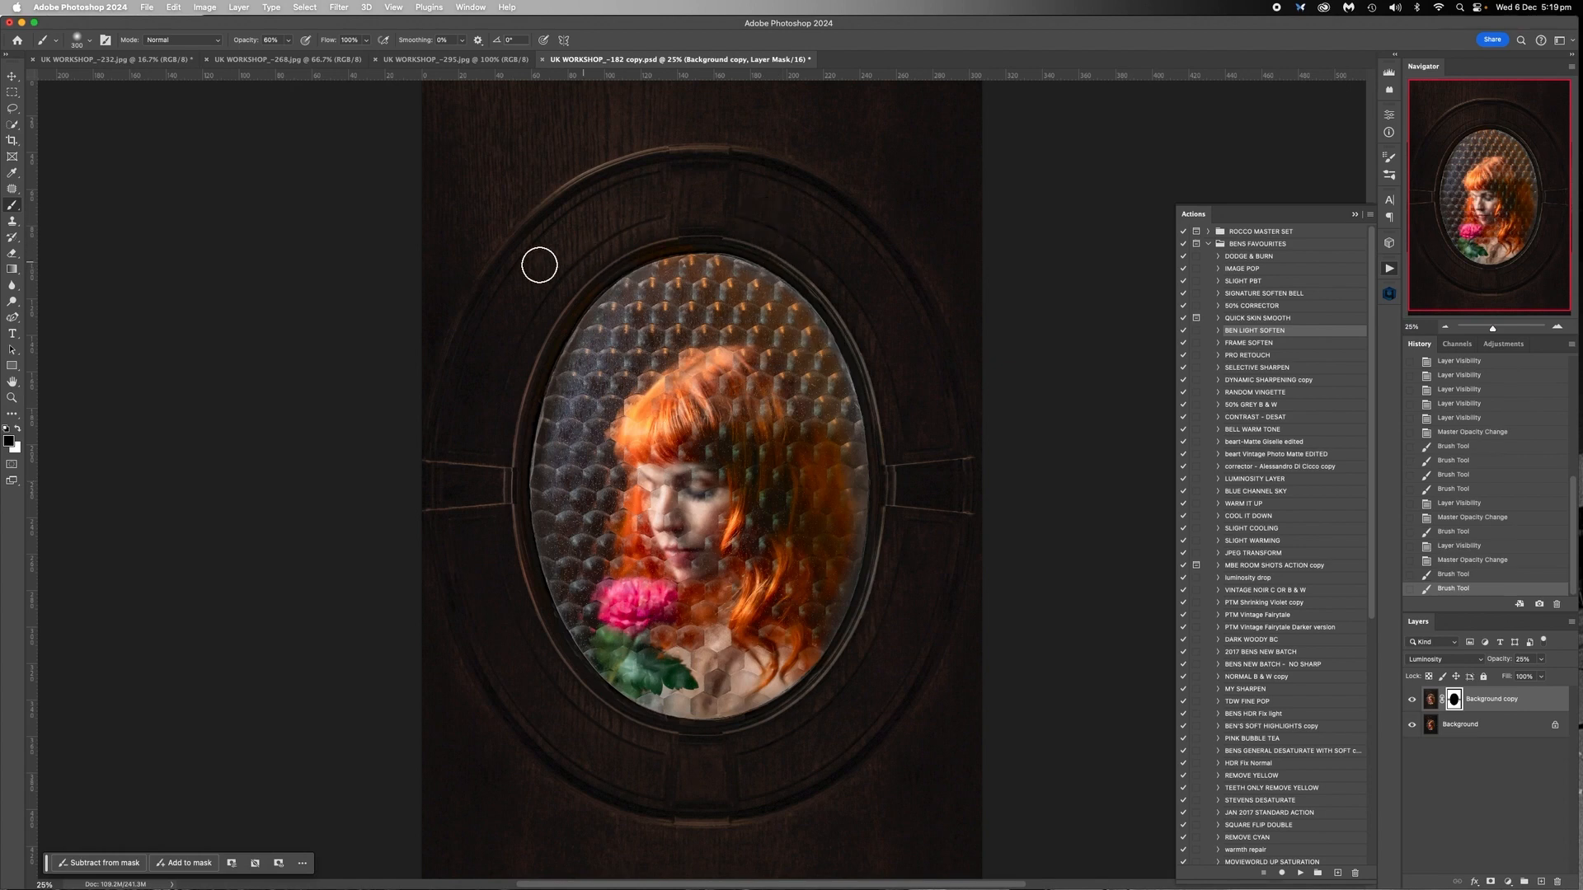
# With a smaller brush, paint black on the Background copy mask along the frame's carved outer ring to restore its detail
pyautogui.press('[')
pyautogui.press('[')
pyautogui.press('[')
pyautogui.press('[')
pyautogui.scroll(2, 446, 366)
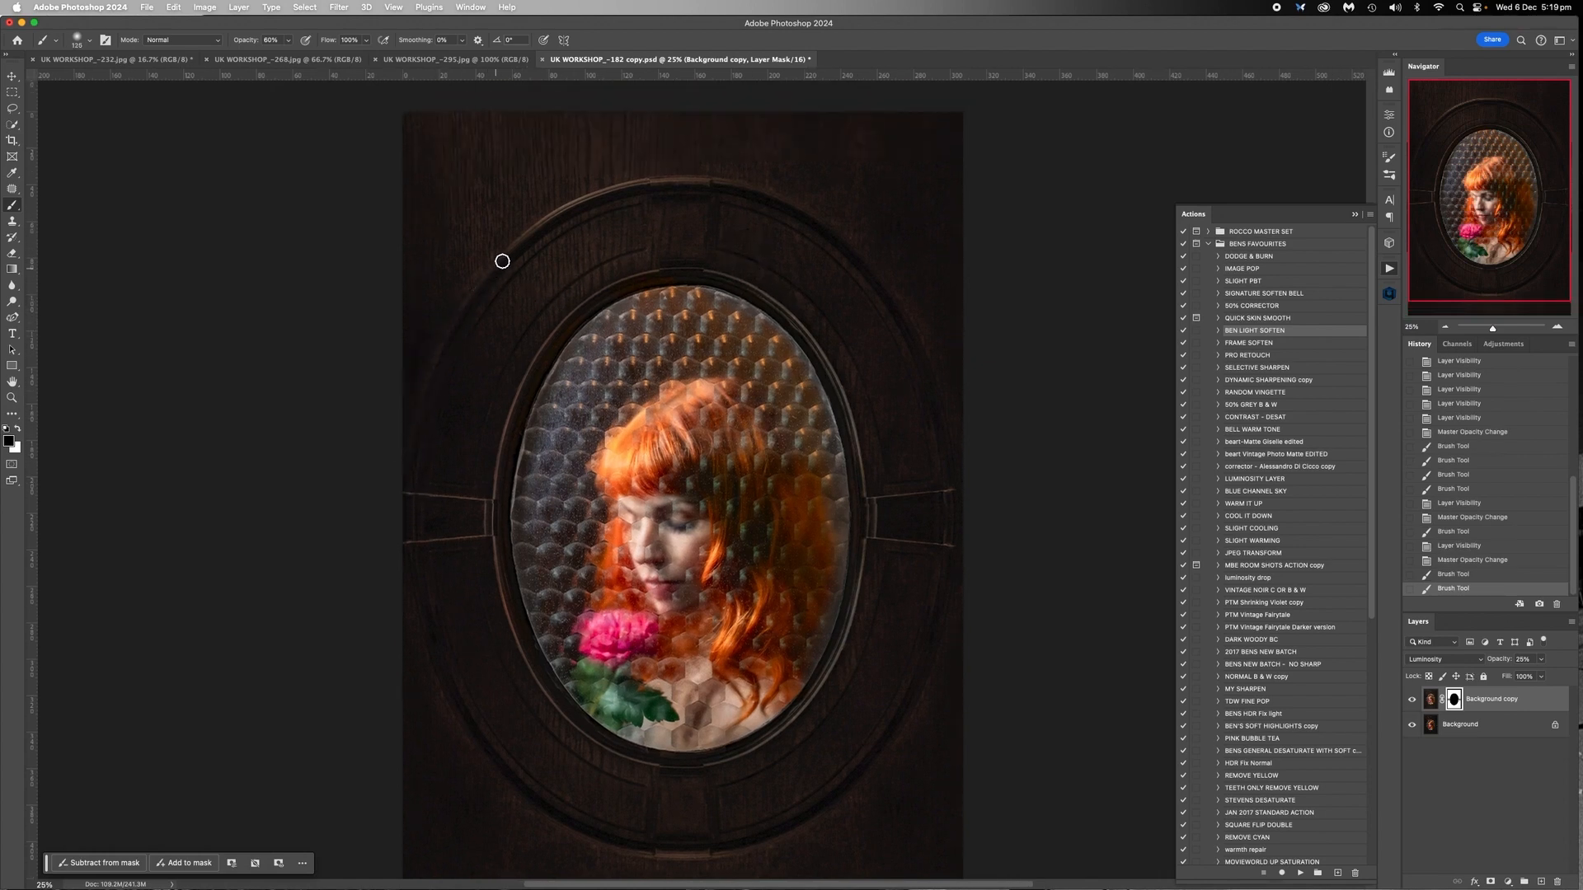
pyautogui.click(875, 274)
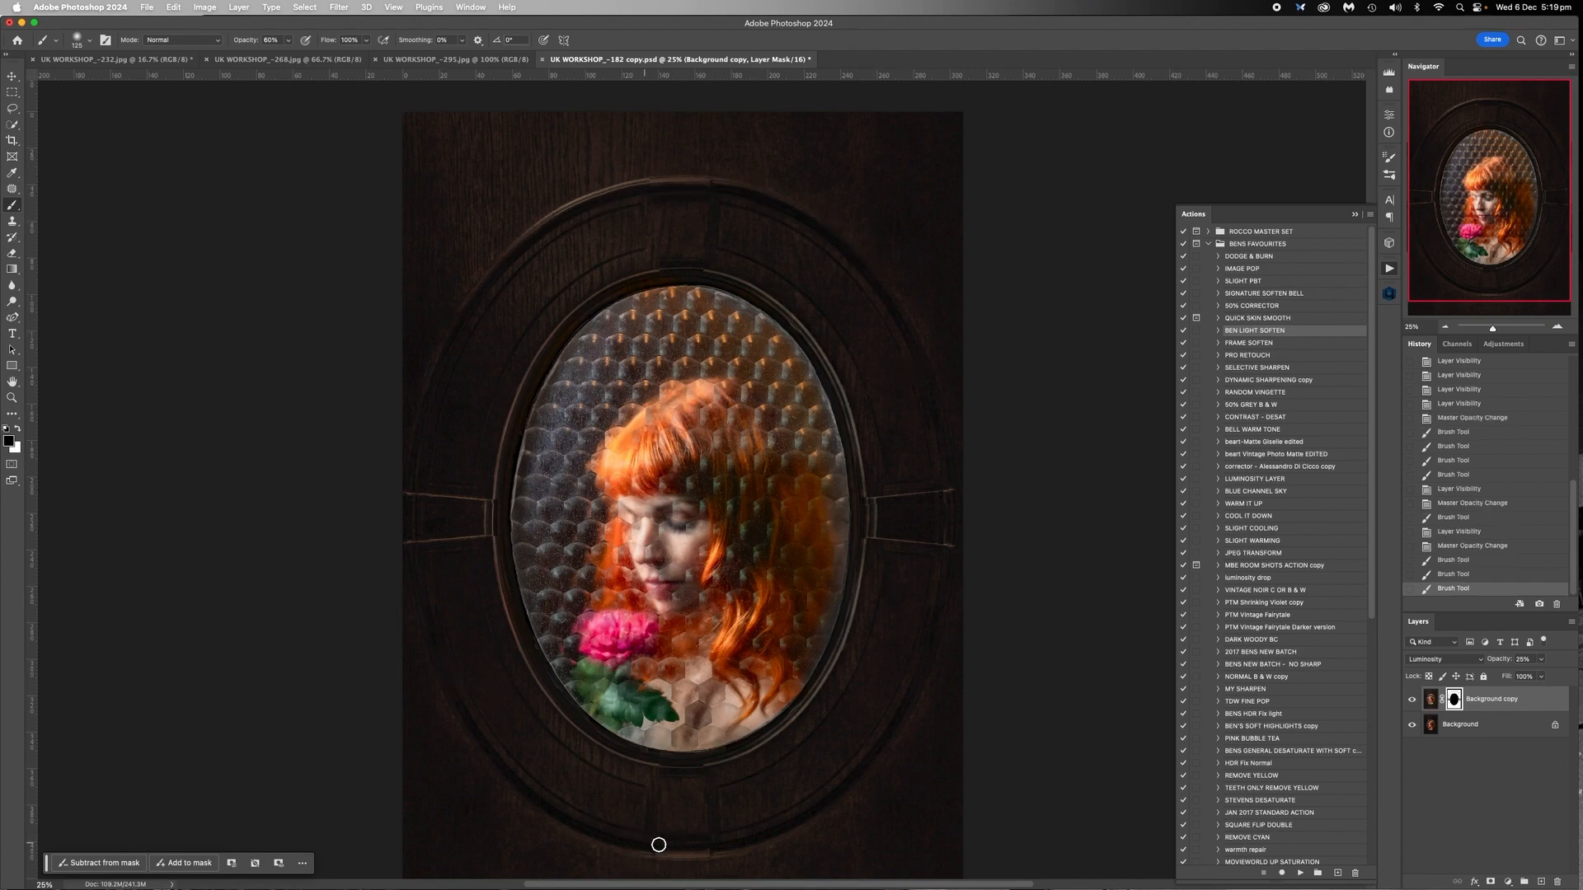
pyautogui.scroll(3, 926, 689)
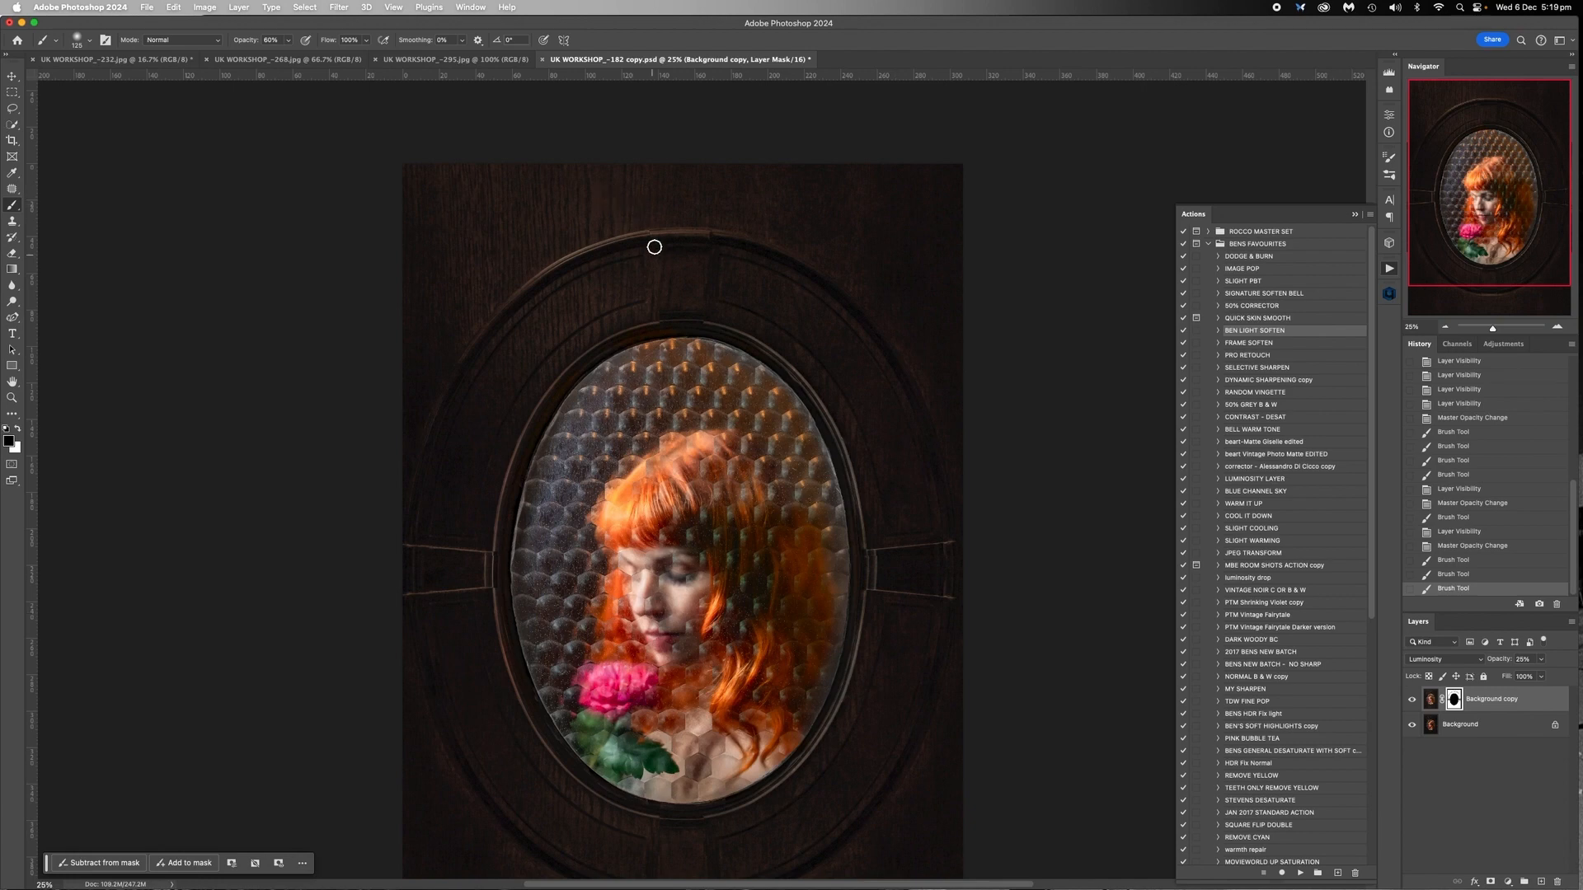
pyautogui.moveTo(495, 311); pyautogui.dragTo(655, 233)
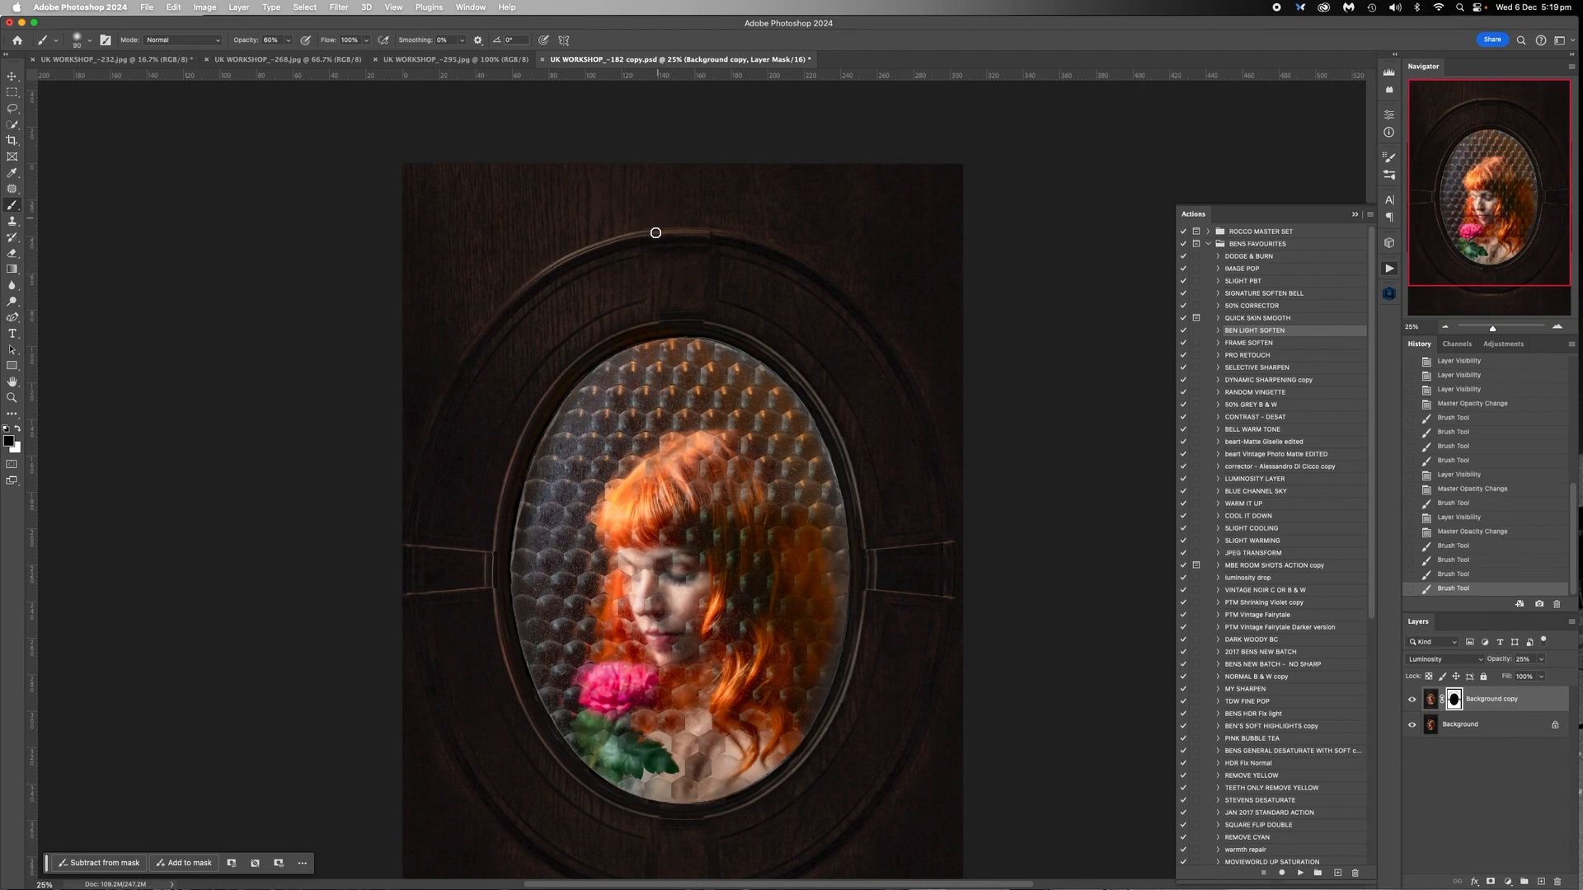
pyautogui.click(714, 250)
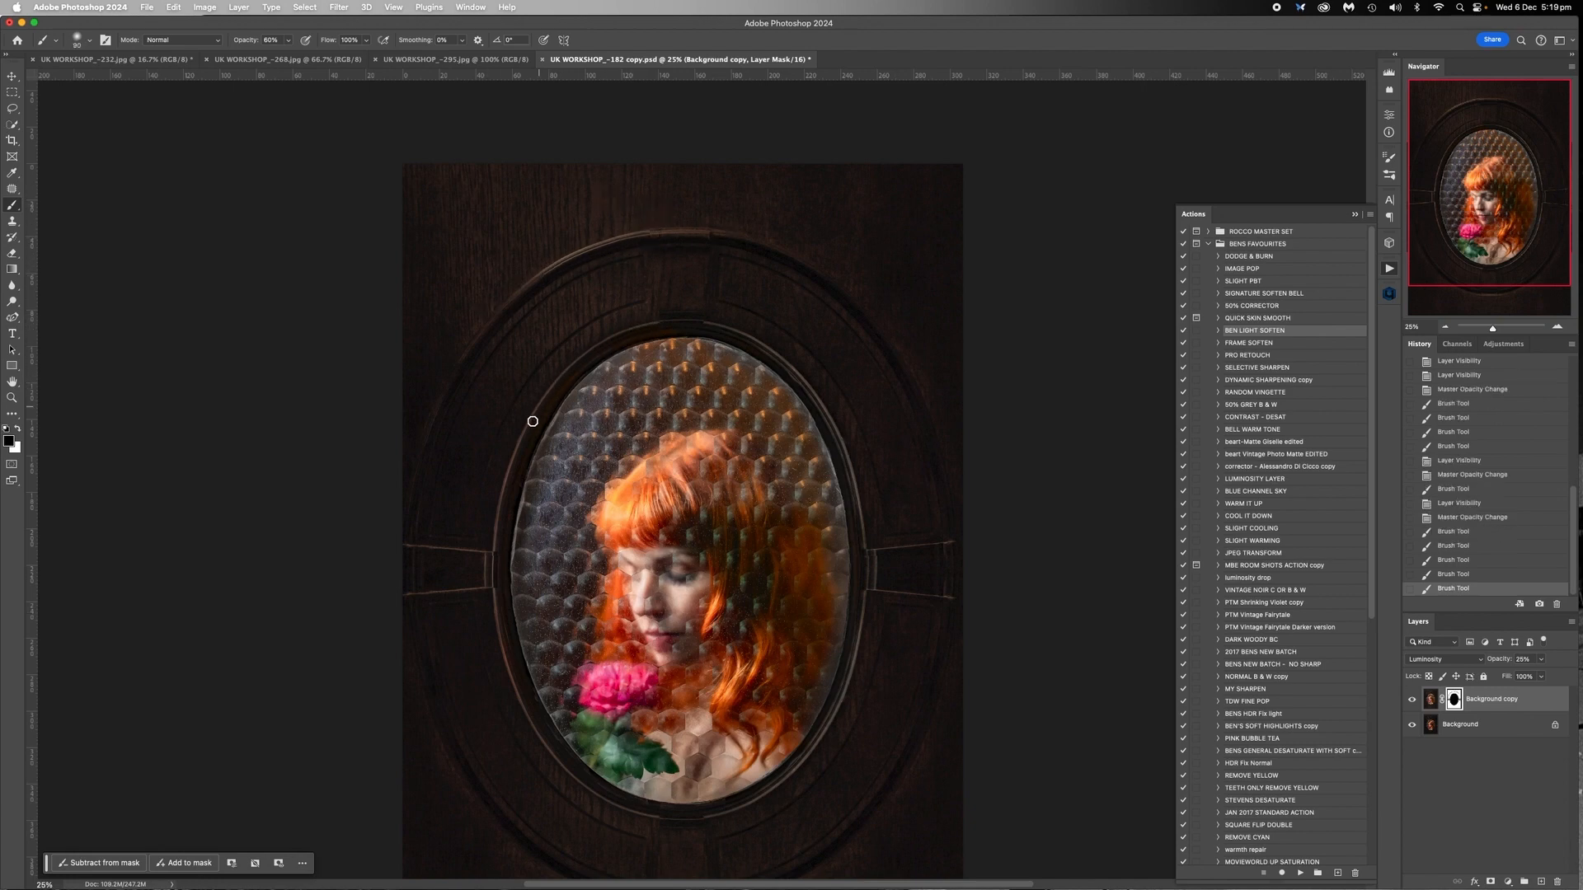
# Paint black on the Background copy mask along the inner rim around the glass and over the side bars' edges
pyautogui.moveTo(533, 422); pyautogui.dragTo(620, 328)
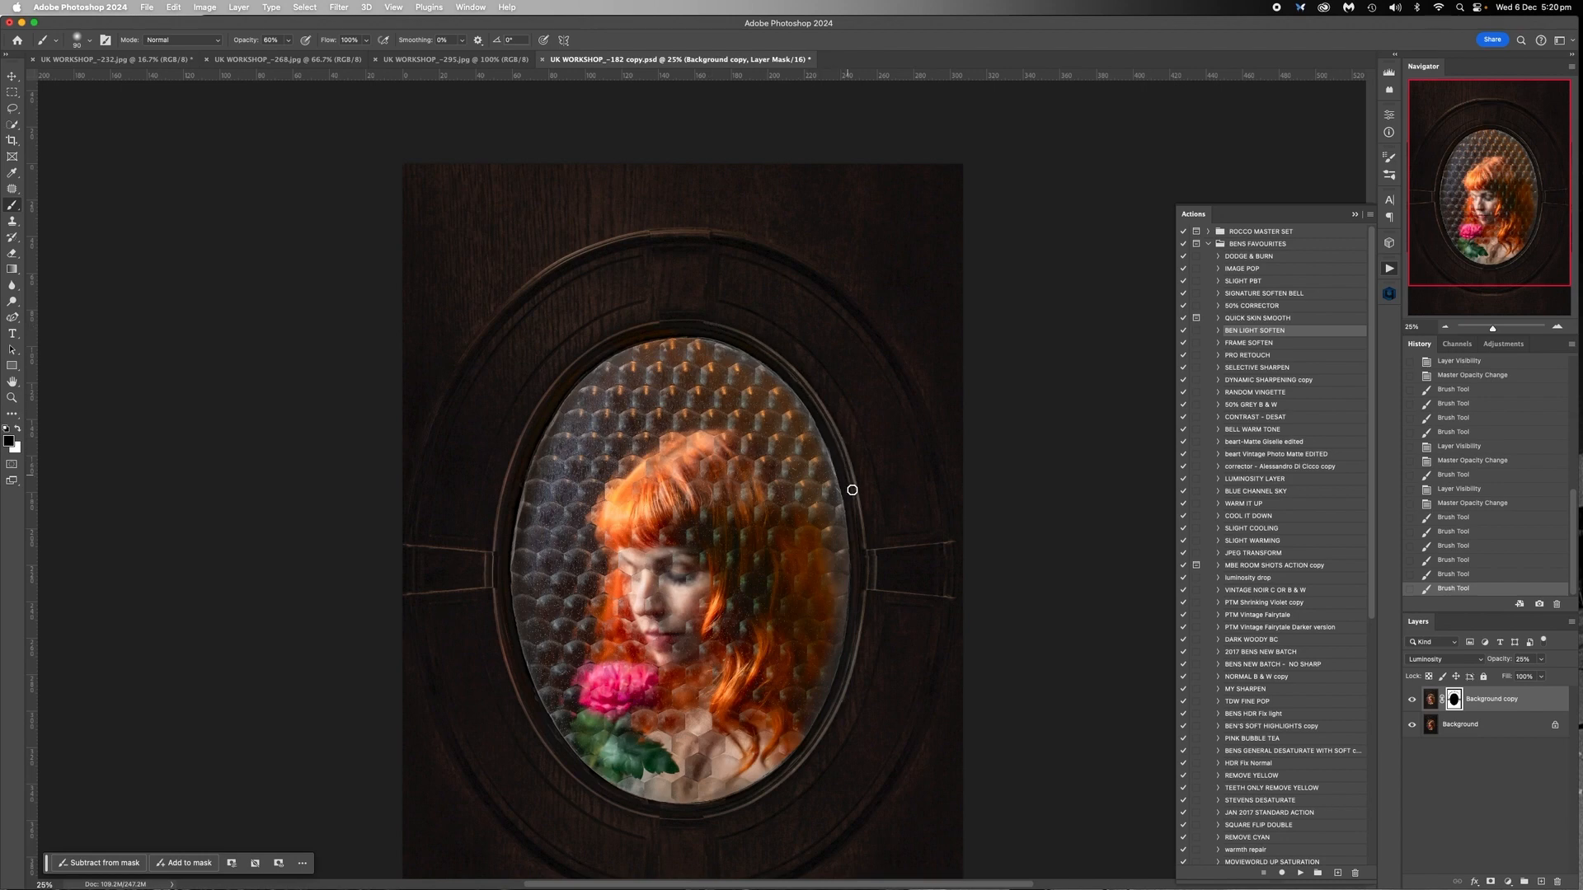
pyautogui.moveTo(853, 490); pyautogui.dragTo(862, 531)
pyautogui.moveTo(808, 391); pyautogui.dragTo(688, 327)
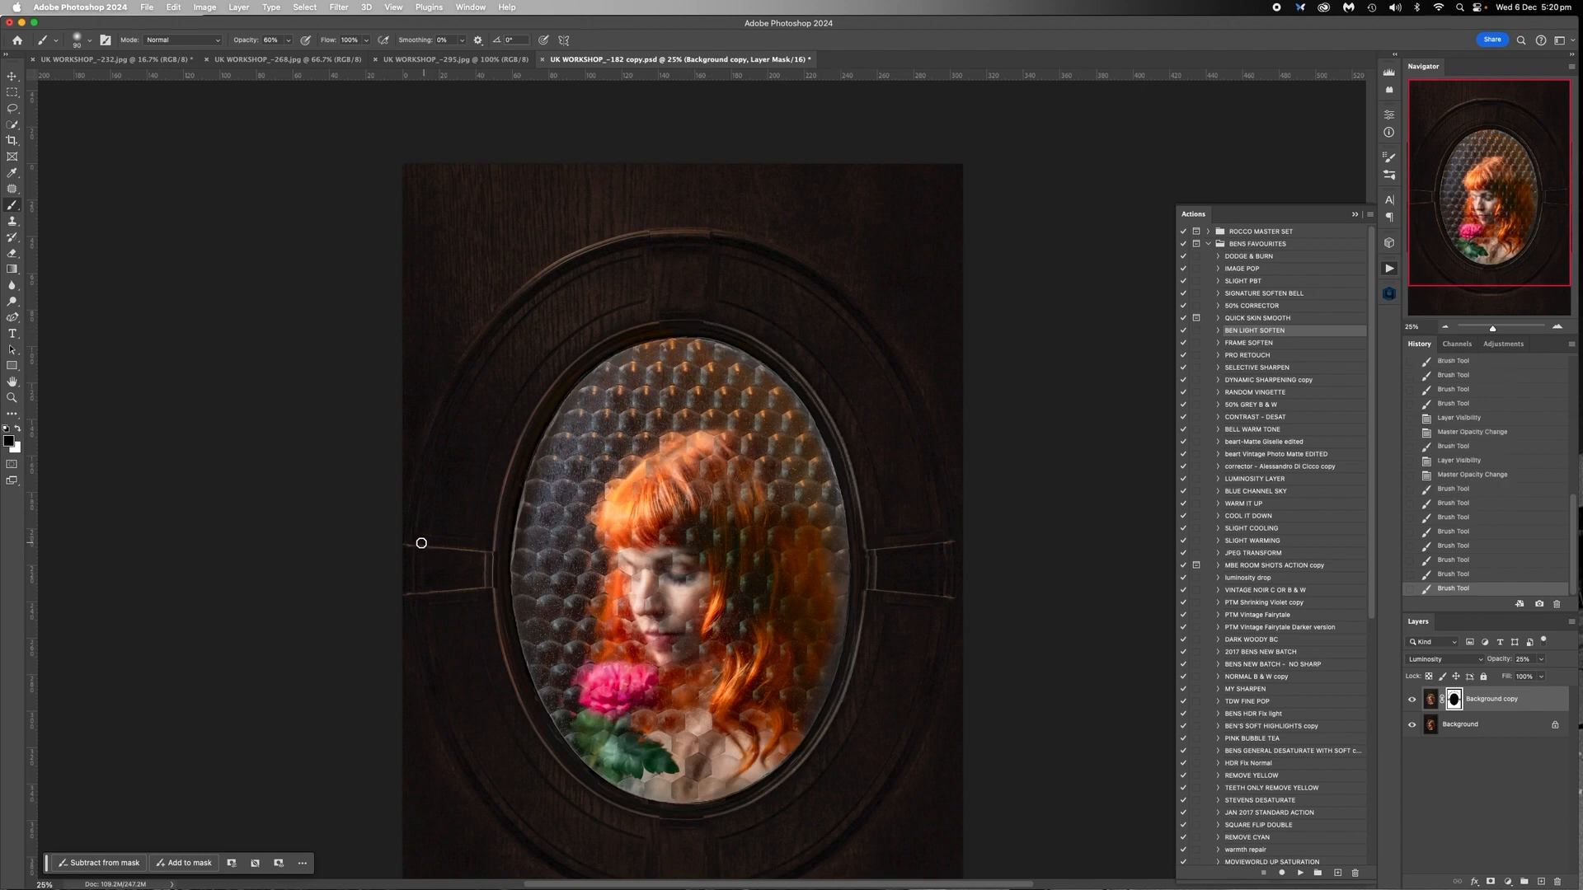
pyautogui.moveTo(421, 543); pyautogui.dragTo(450, 584)
pyautogui.moveTo(866, 544); pyautogui.dragTo(852, 565)
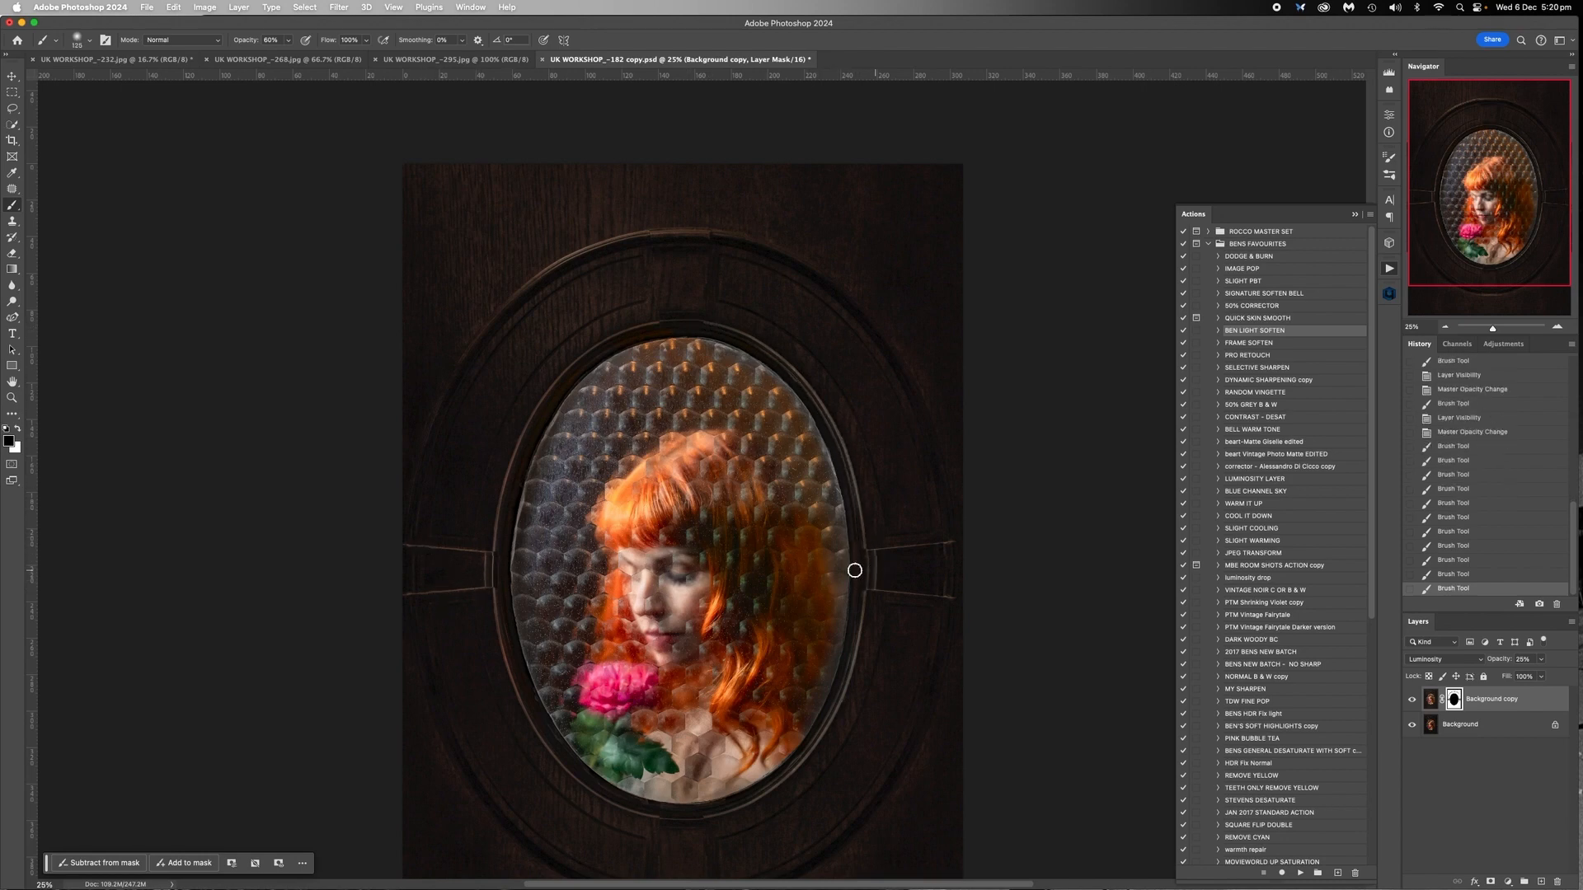
pyautogui.moveTo(487, 554); pyautogui.dragTo(496, 601)
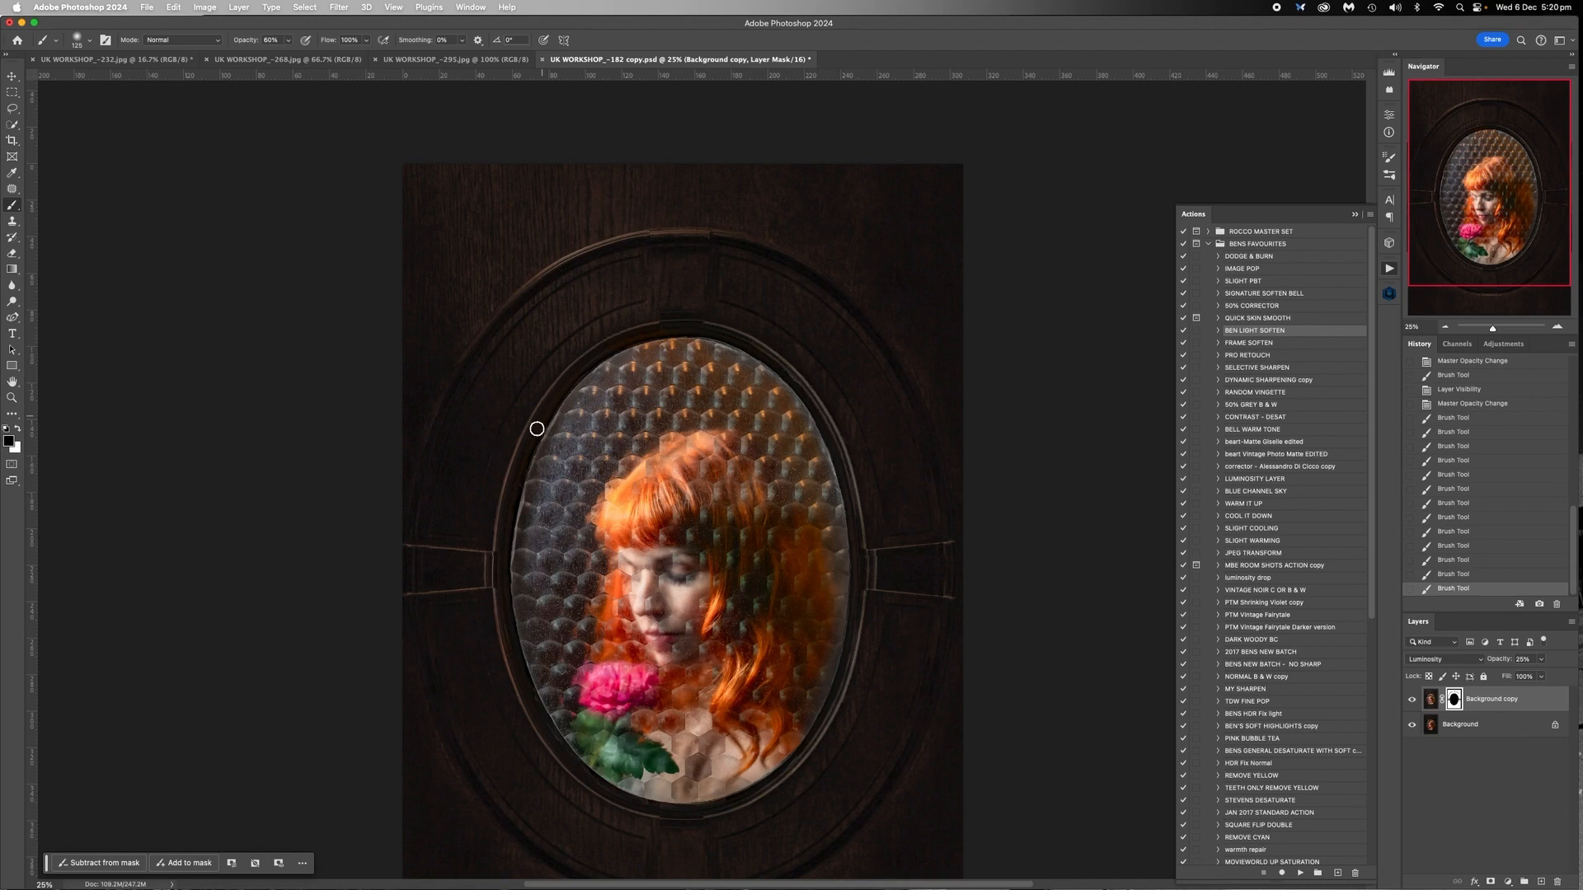
pyautogui.moveTo(537, 429); pyautogui.dragTo(529, 546)
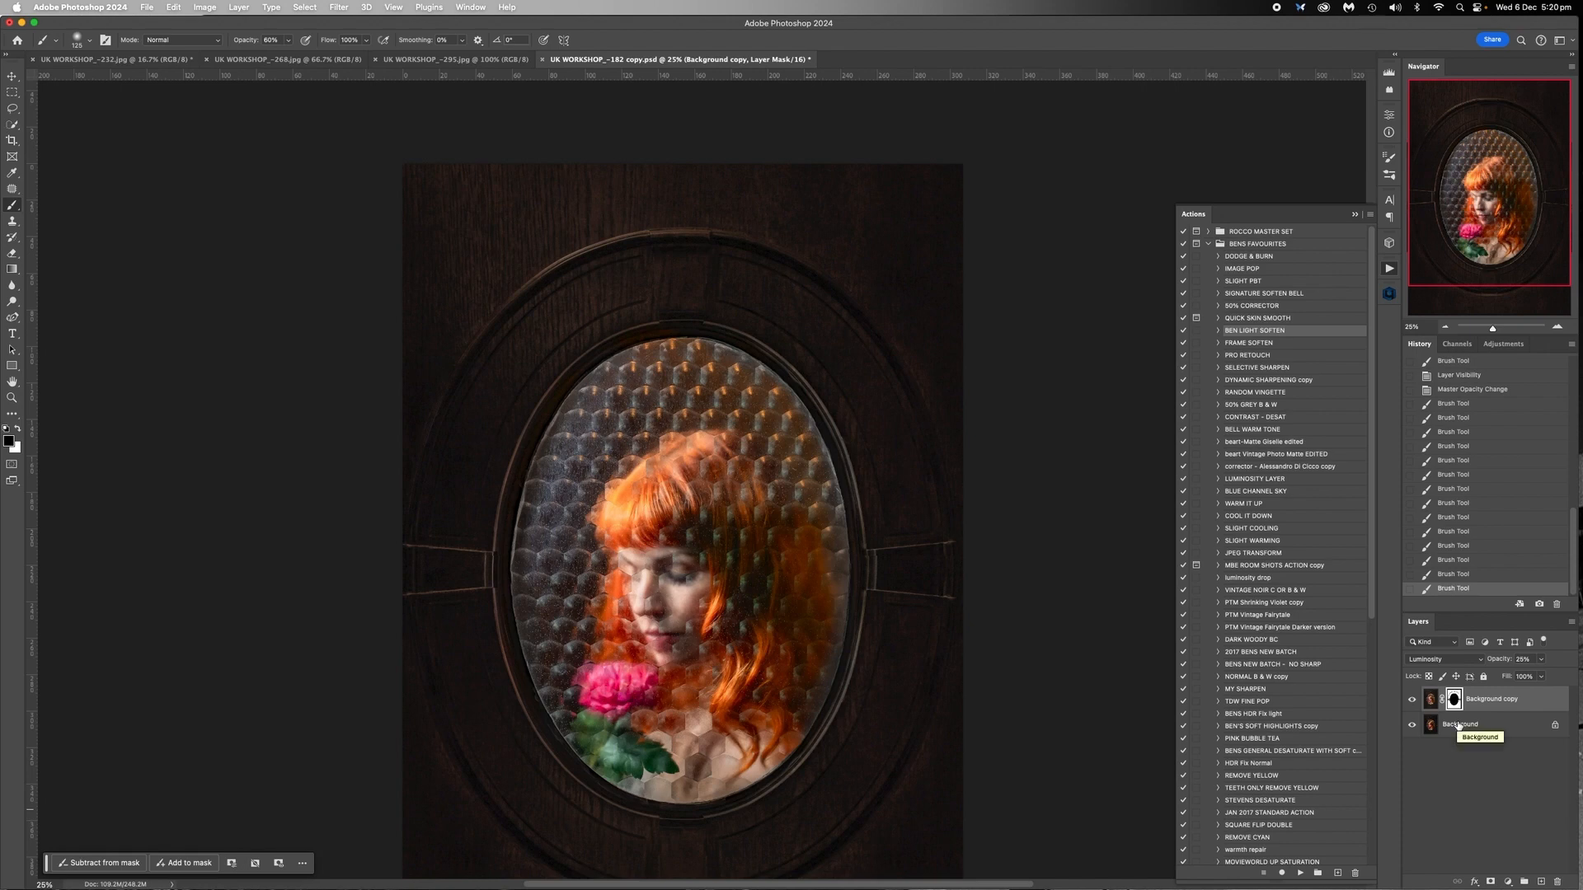
# Flatten the image and run the SELECTIVE SHARPEN action on it
pyautogui.scroll(-5, 1047, 616)
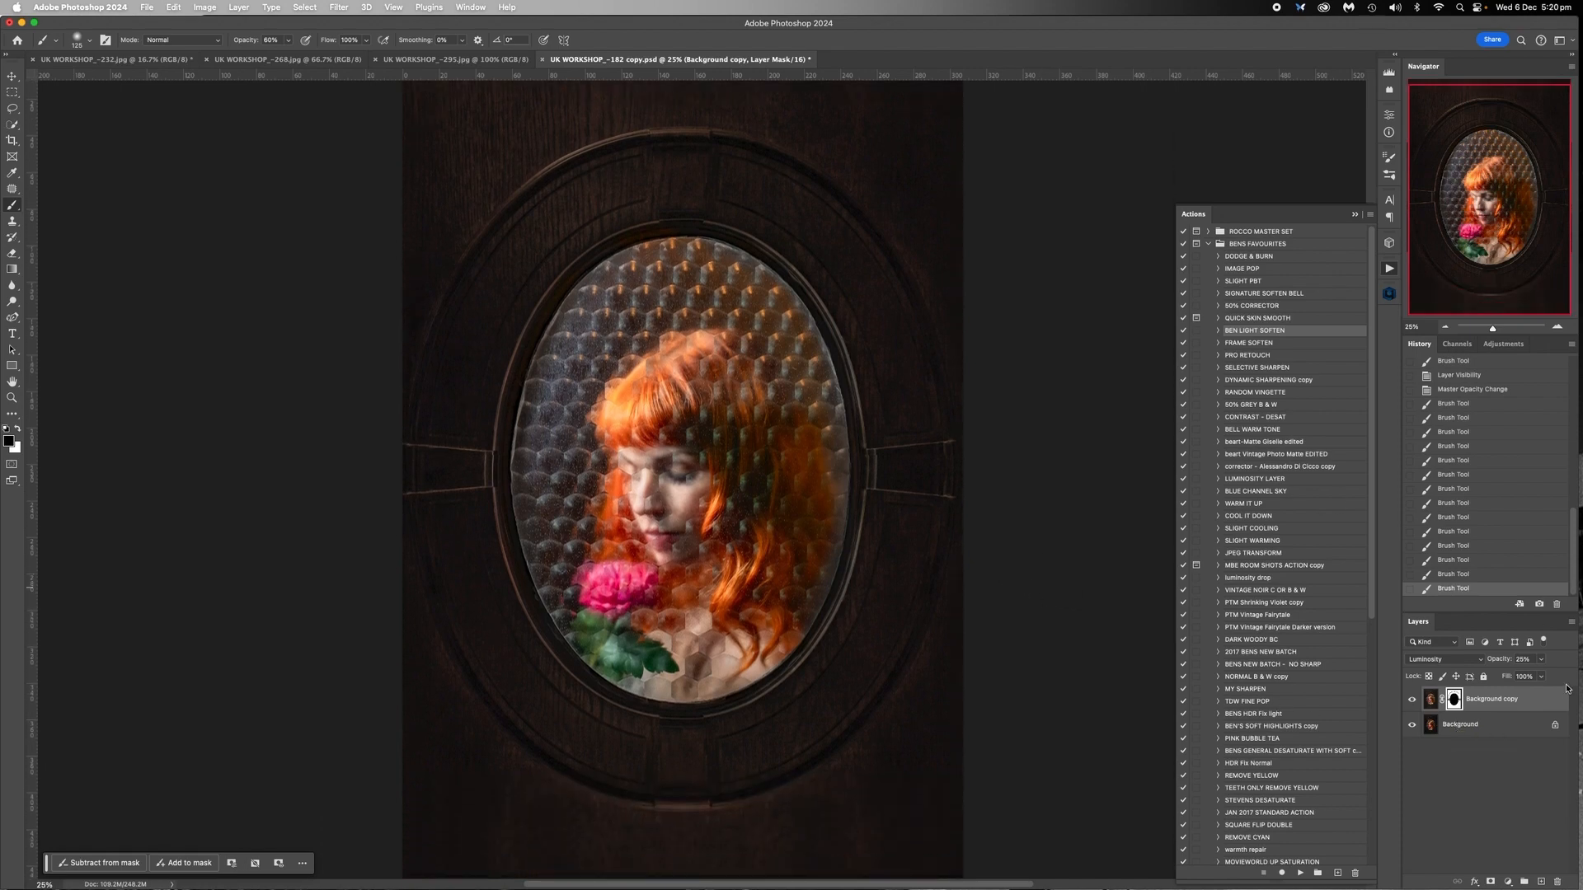
pyautogui.rightClick(1462, 725)
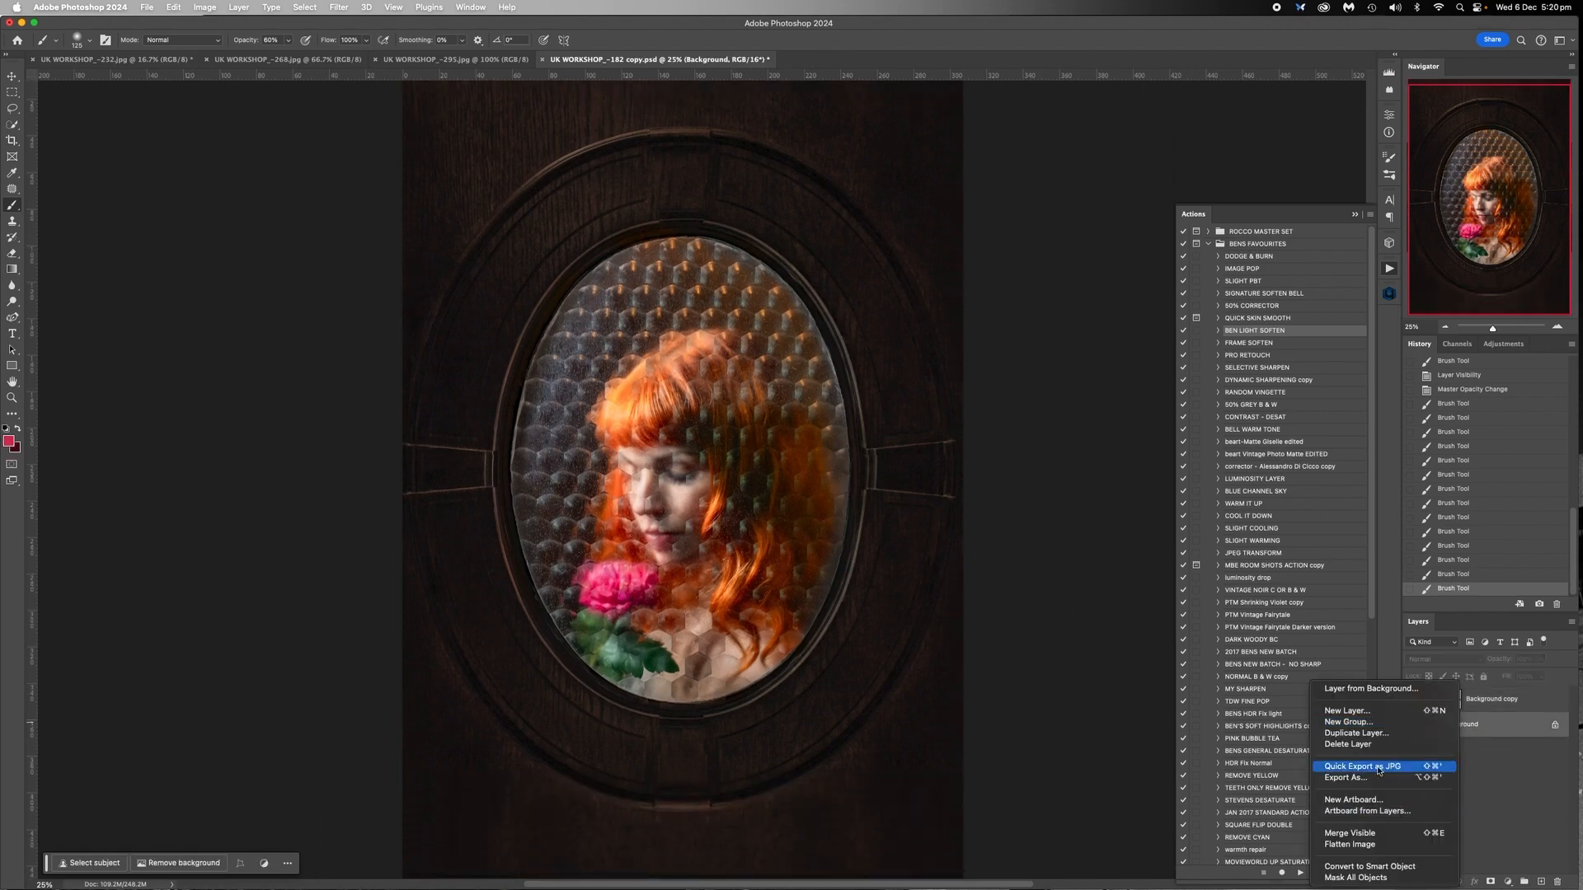
pyautogui.click(1372, 845)
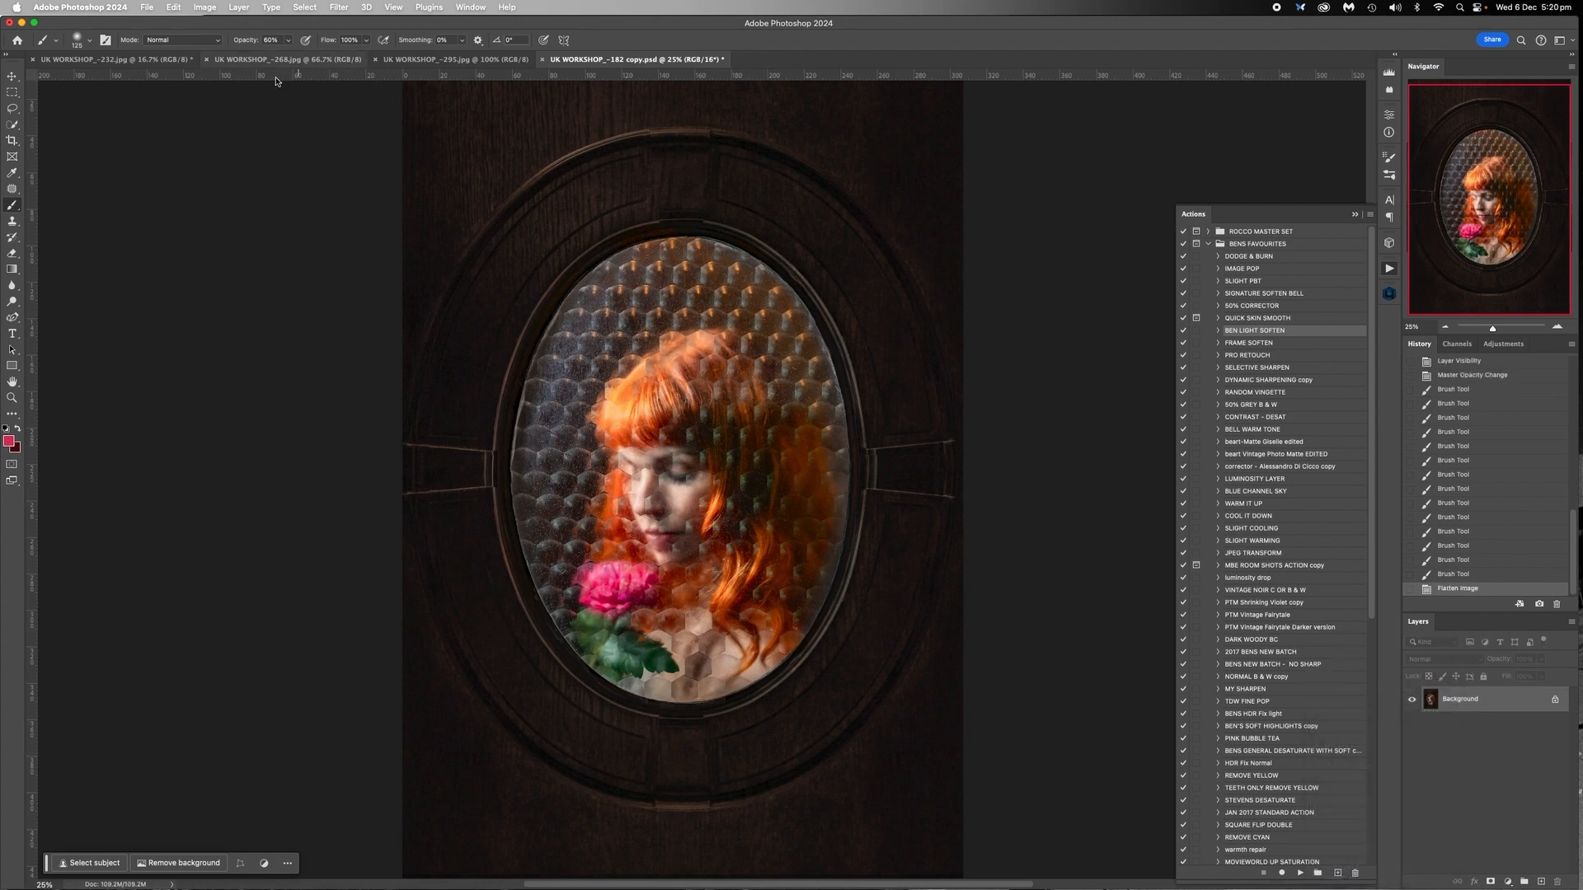
pyautogui.click(1260, 370)
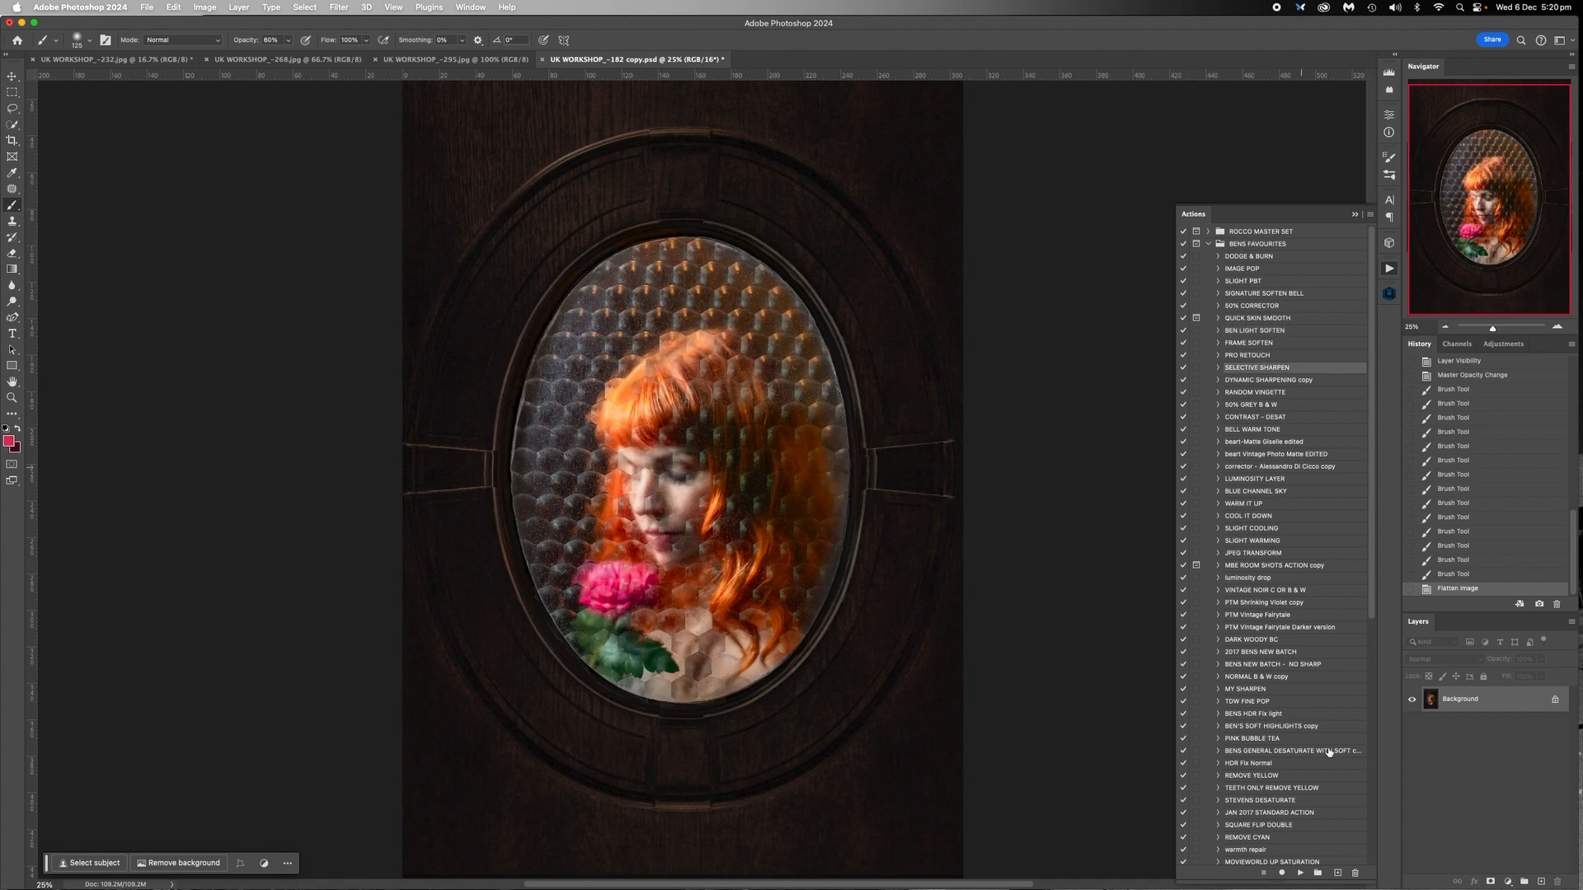
pyautogui.click(1300, 871)
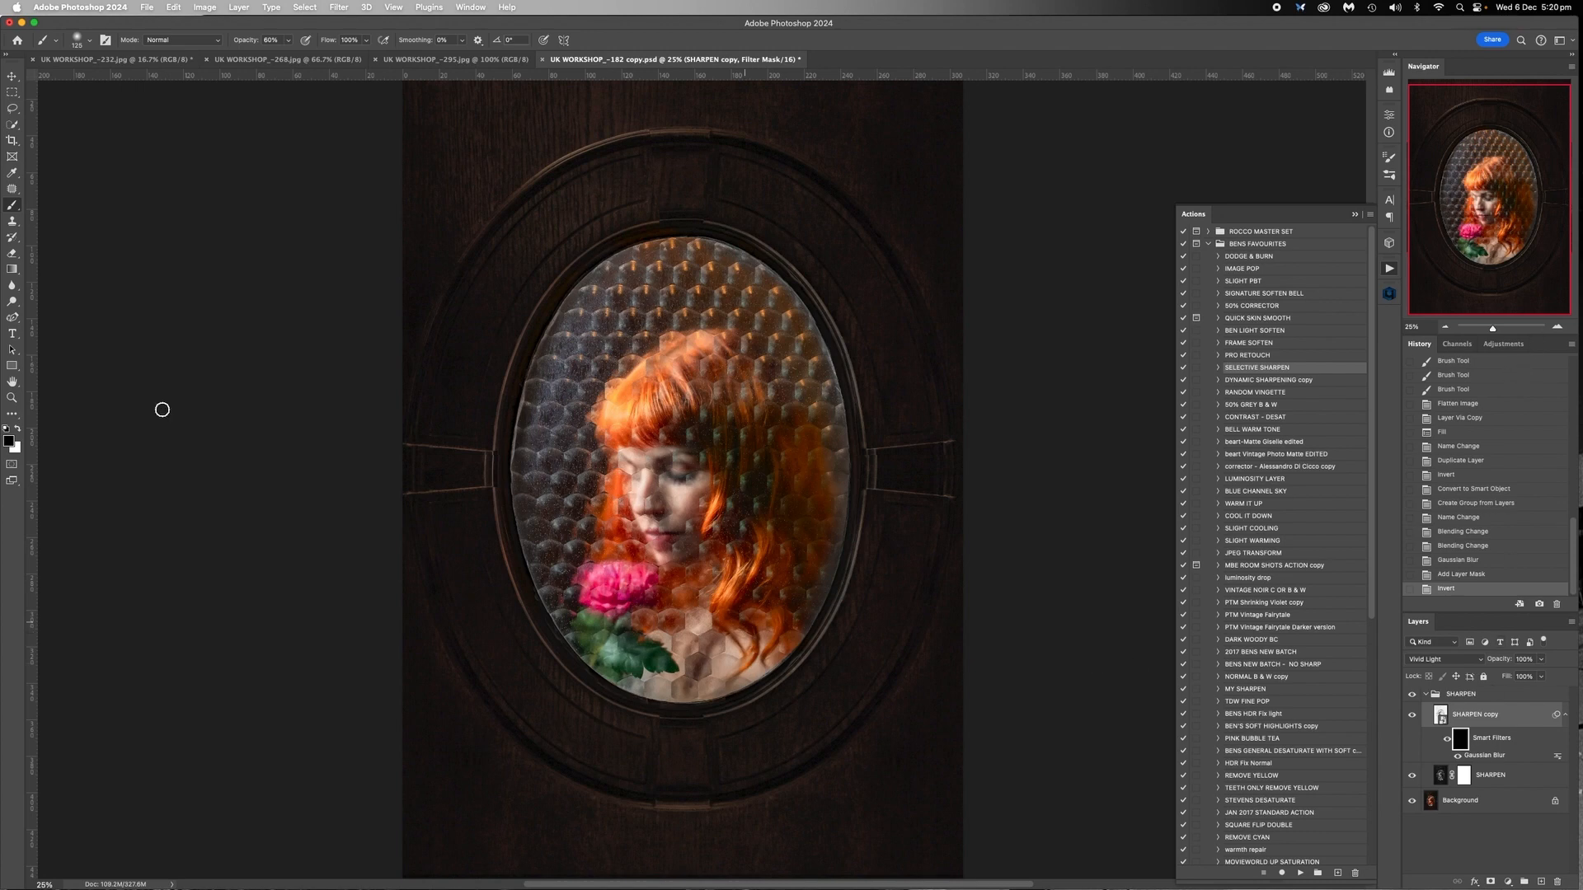
# Paint white at 100% opacity with a large brush on the SHARPEN copy filter mask over the face and surrounding hair
pyautogui.click(289, 40)
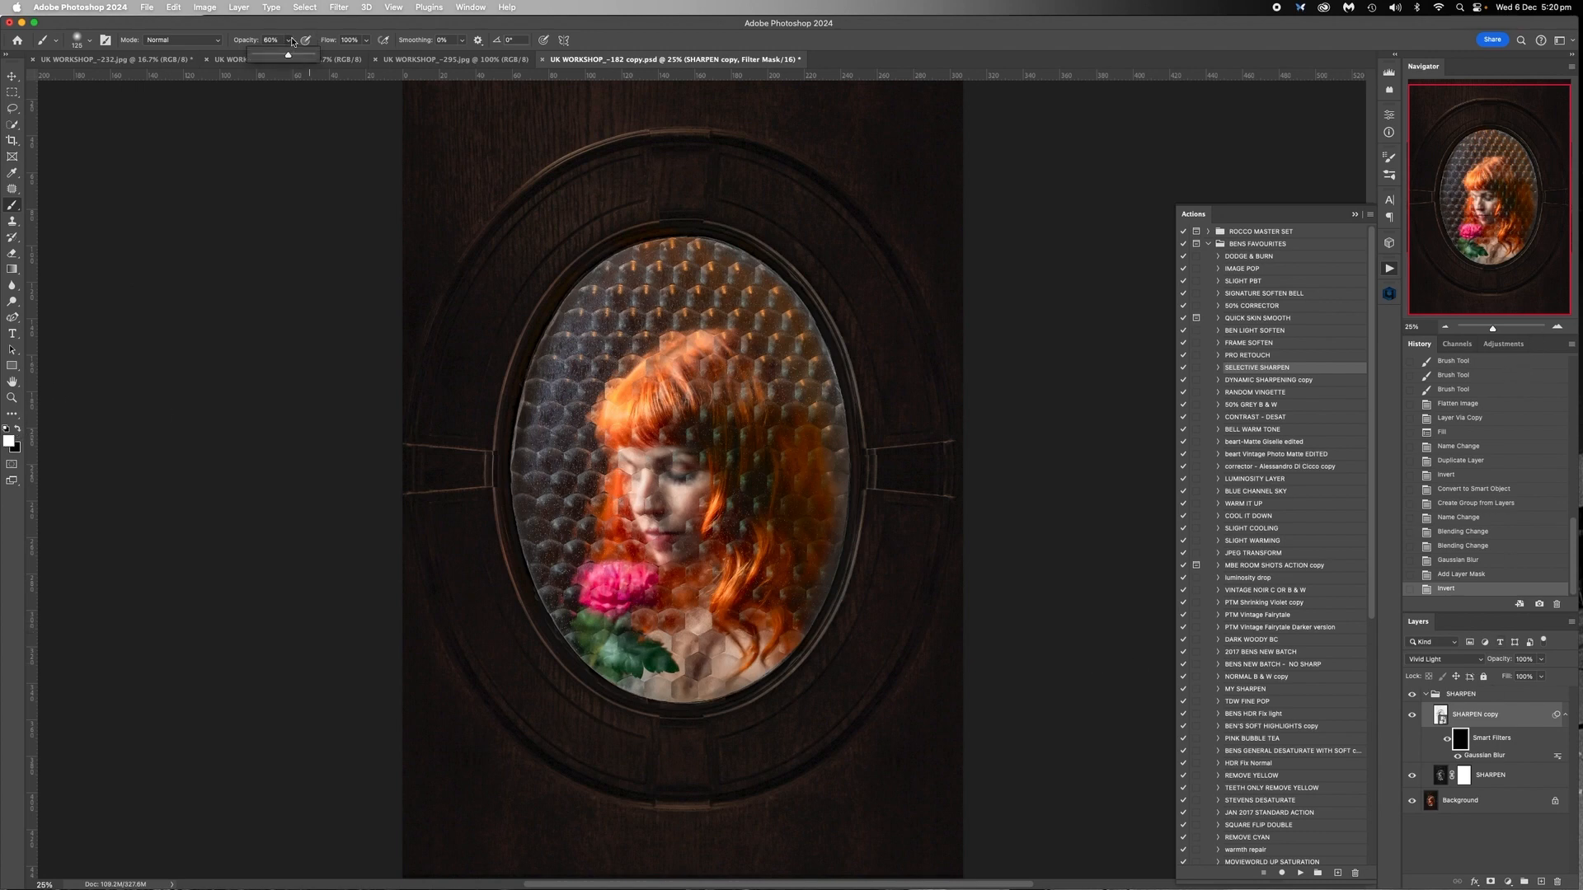
pyautogui.click(1558, 329)
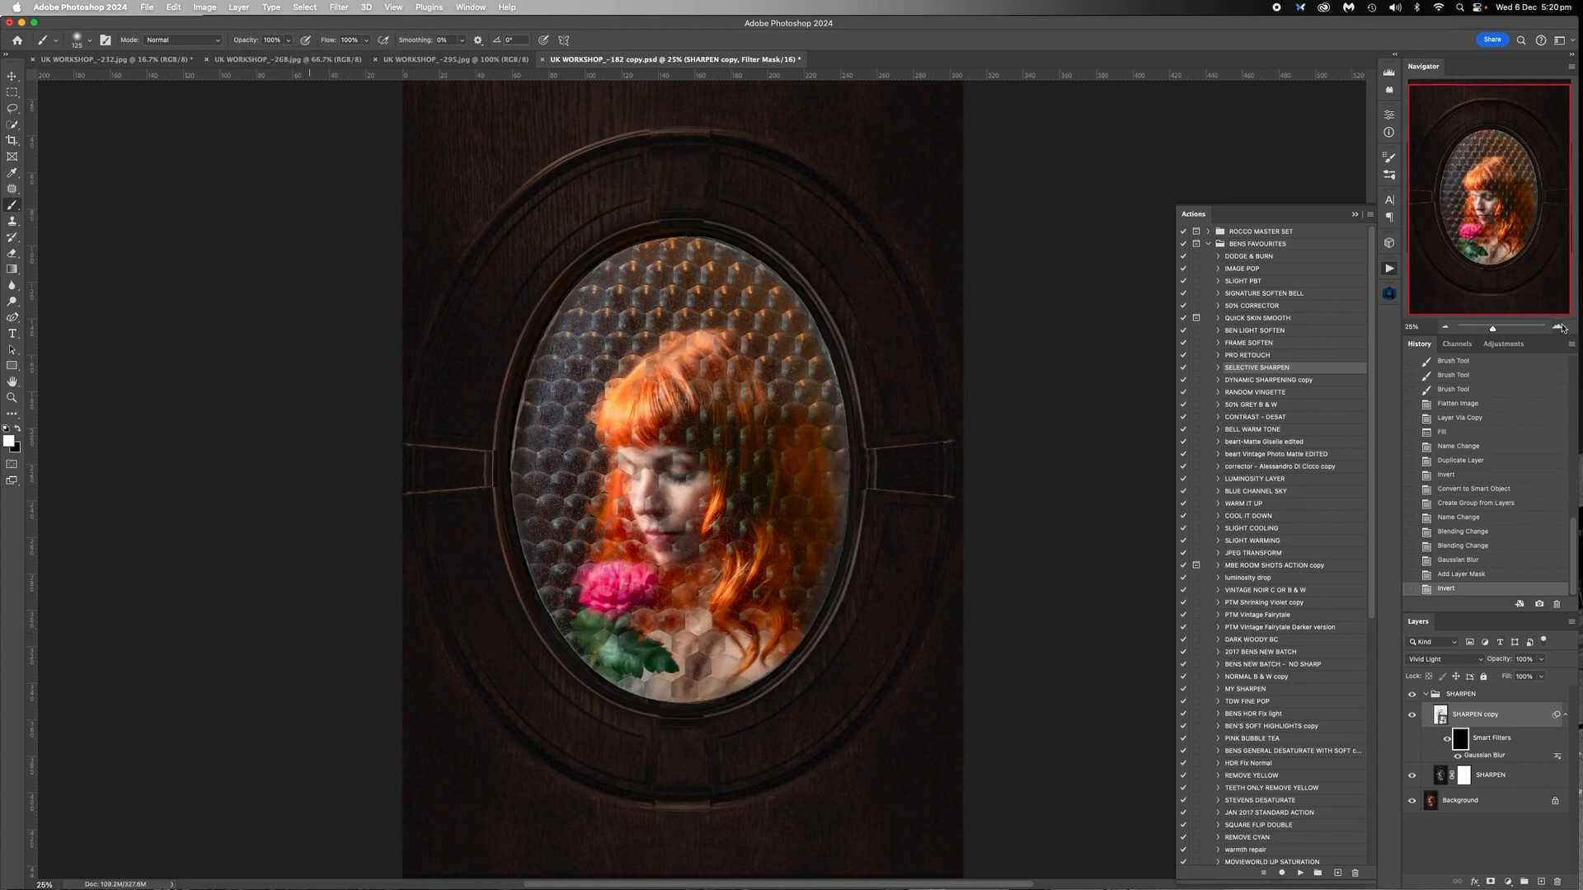
pyautogui.click(1558, 329)
pyautogui.click(1558, 328)
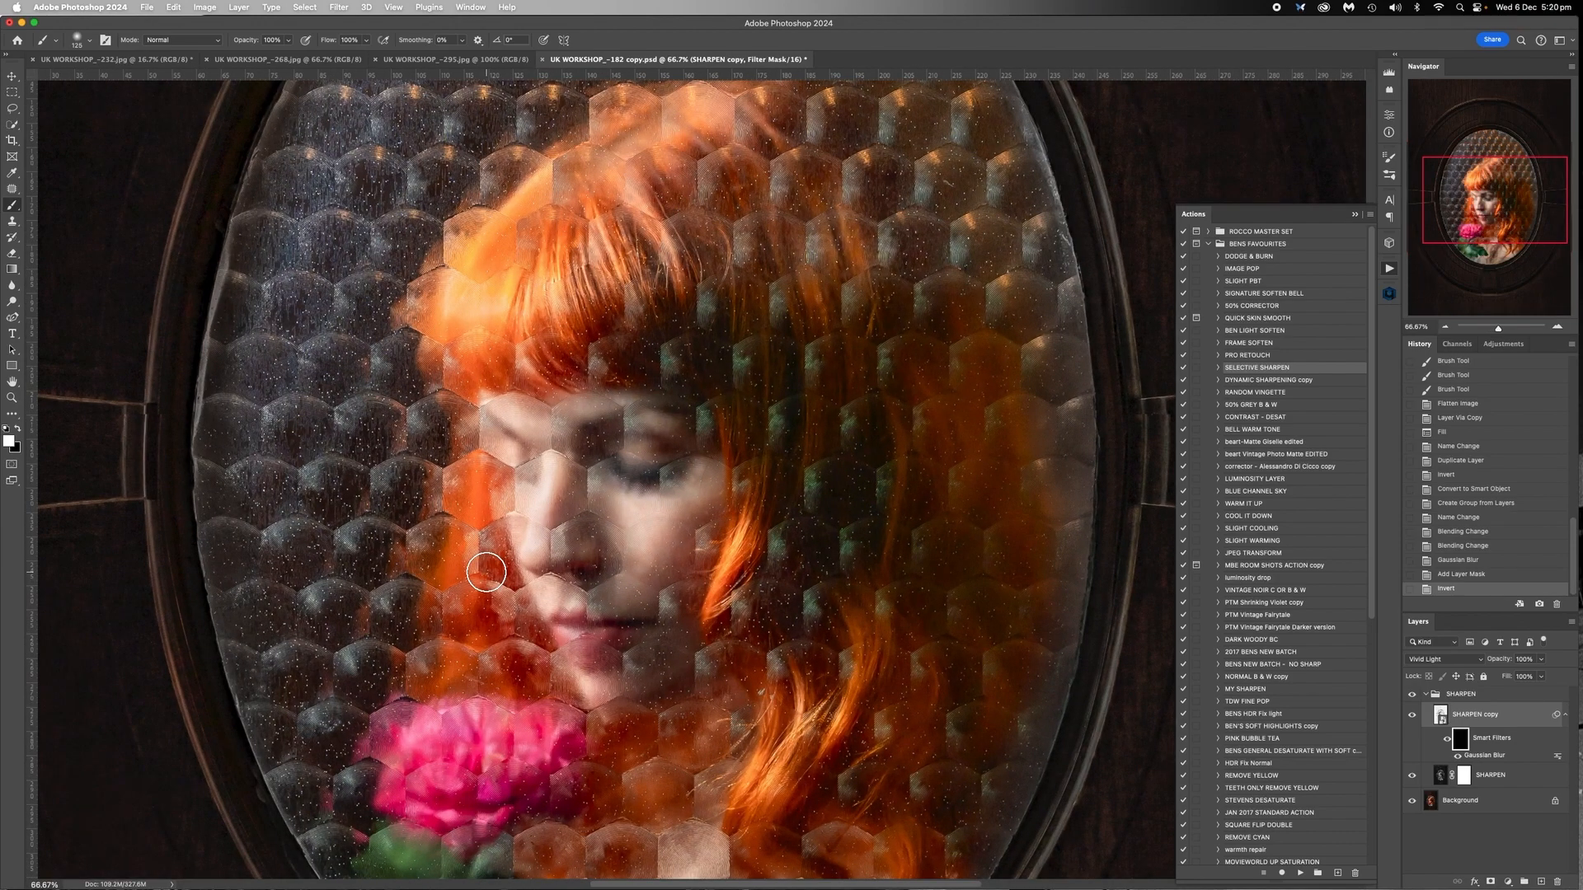
pyautogui.press(']')
pyautogui.press(']')
pyautogui.press(']')
pyautogui.press(']')
pyautogui.press(']')
pyautogui.press(']')
pyautogui.press(']')
pyautogui.press(']')
pyautogui.press(']')
pyautogui.press(']')
pyautogui.press(']')
pyautogui.press(']')
pyautogui.press(']')
pyautogui.click(598, 475)
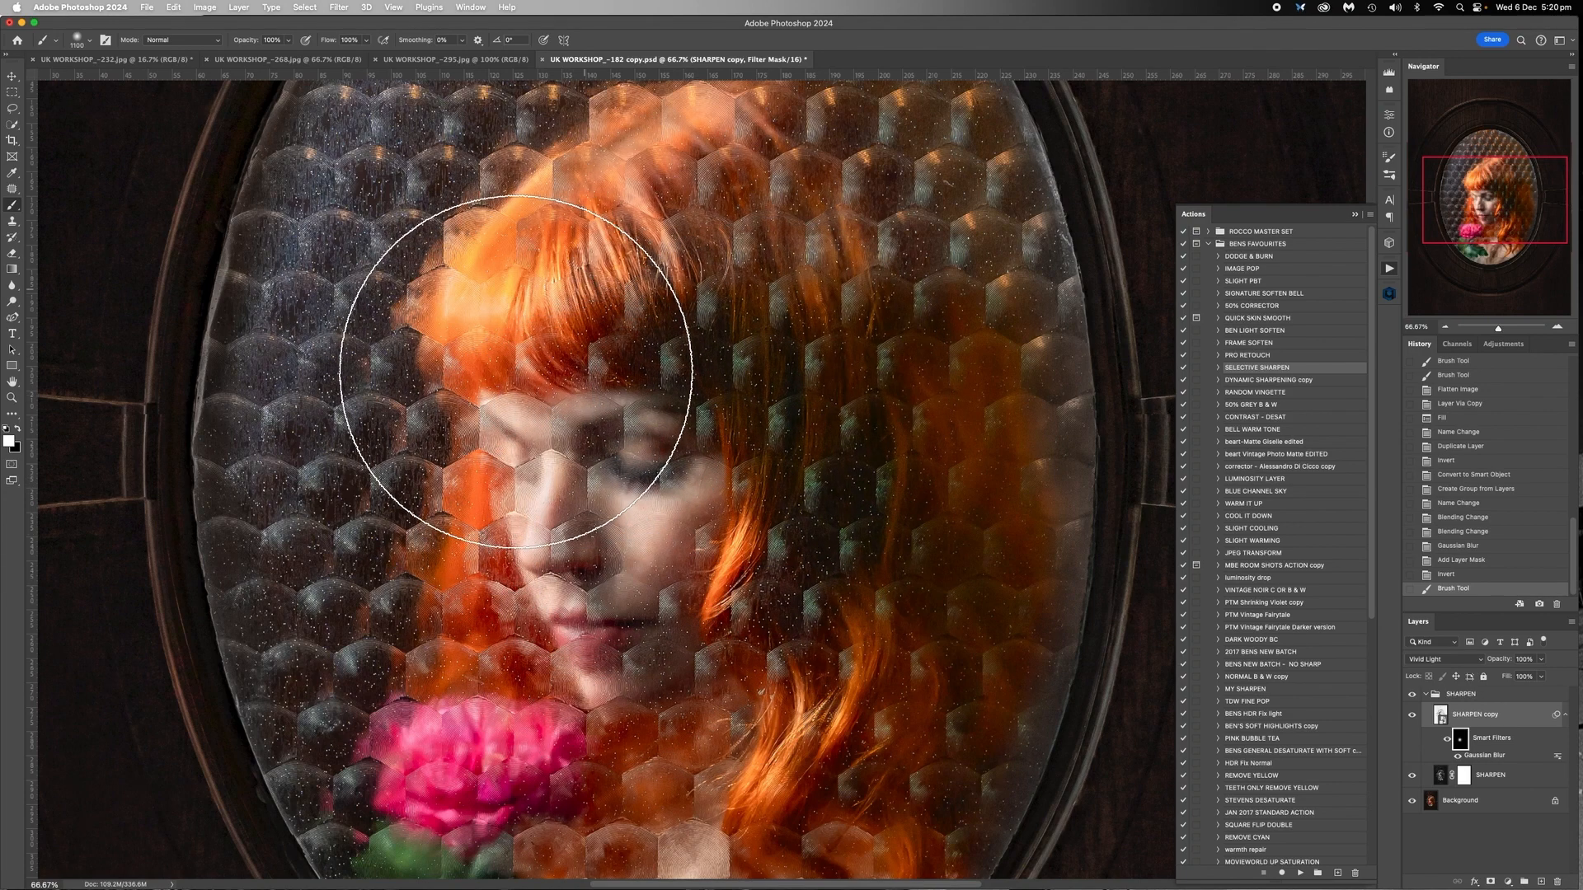
pyautogui.click(568, 589)
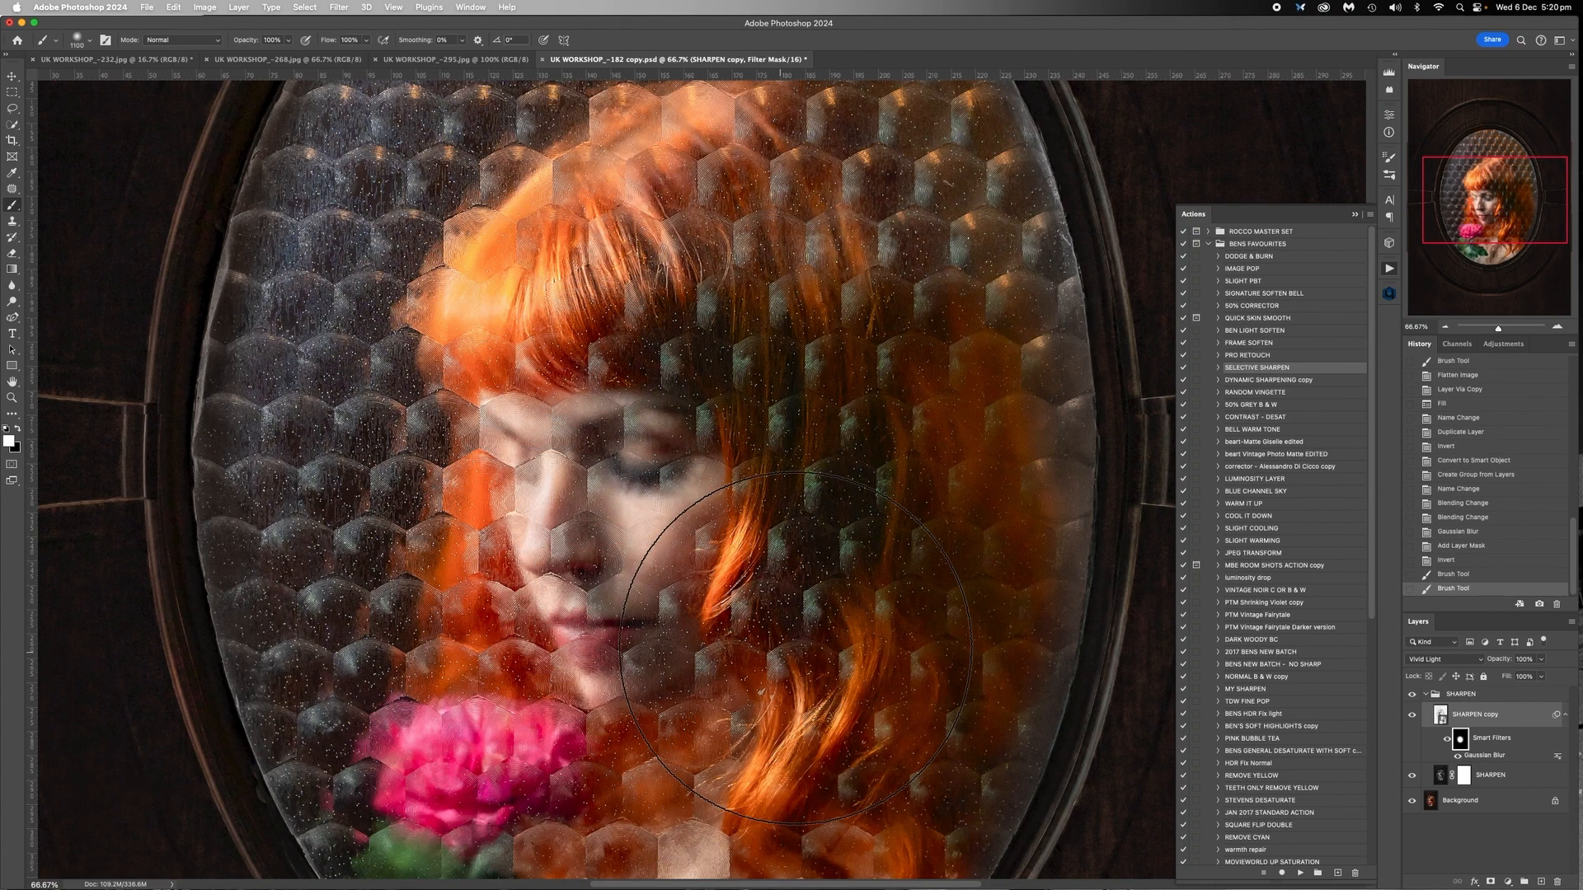
pyautogui.click(802, 643)
# Reduce the brush size and paint white on the SHARPEN copy filter mask over the glass beside the face and the fringe
pyautogui.hscroll(-2, 701, 553)
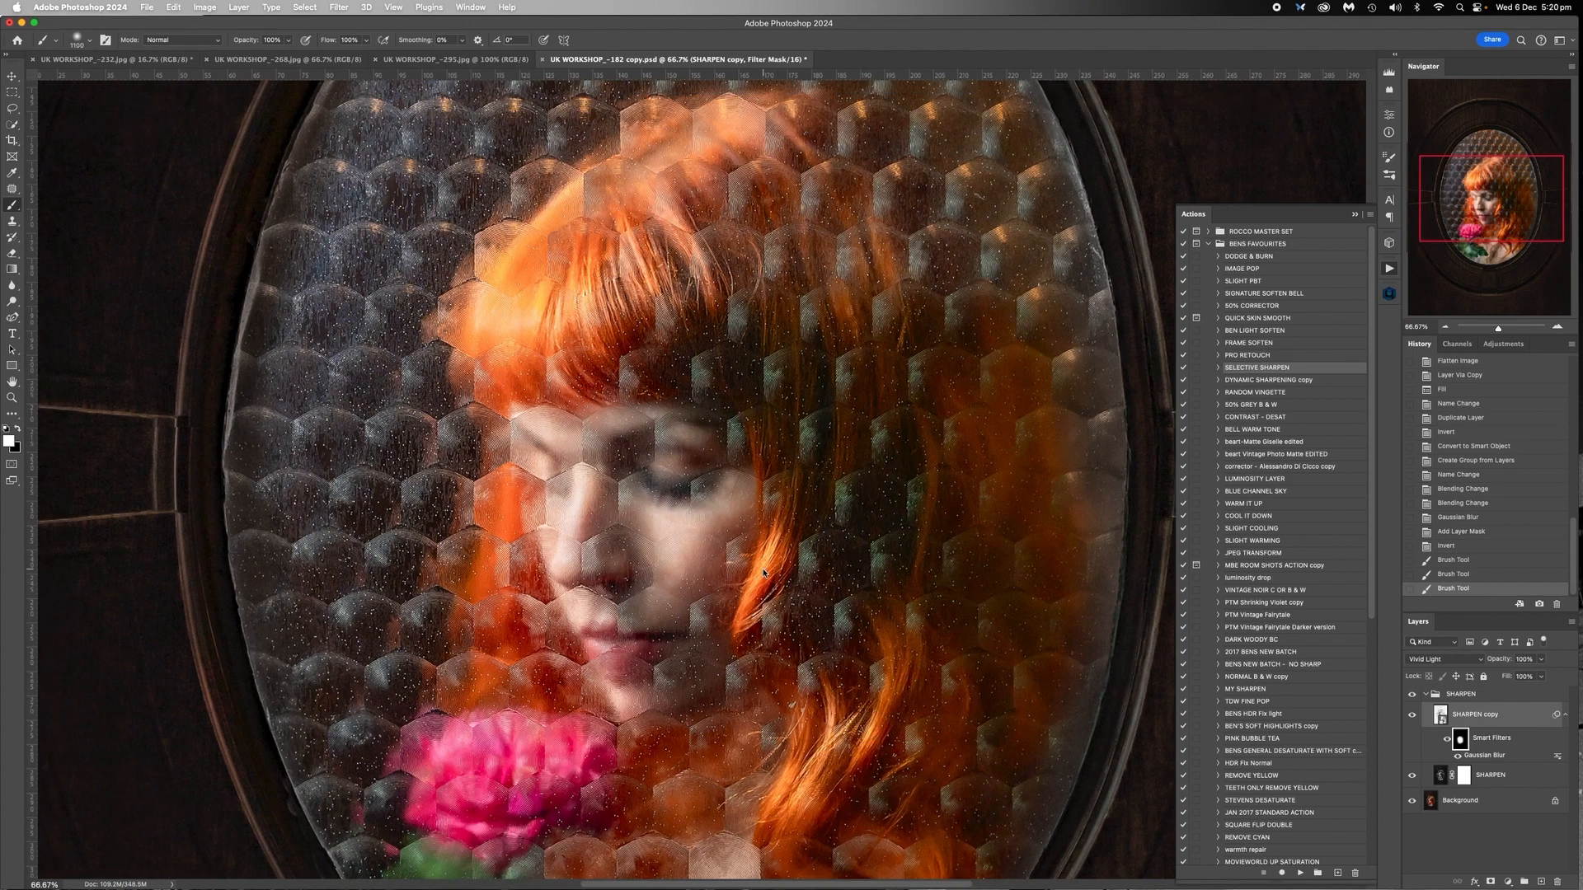
pyautogui.press('[')
pyautogui.press('[')
pyautogui.press('[')
pyautogui.press('[')
pyautogui.press('[')
pyautogui.press('[')
pyautogui.click(380, 434)
pyautogui.press('[')
pyautogui.press('[')
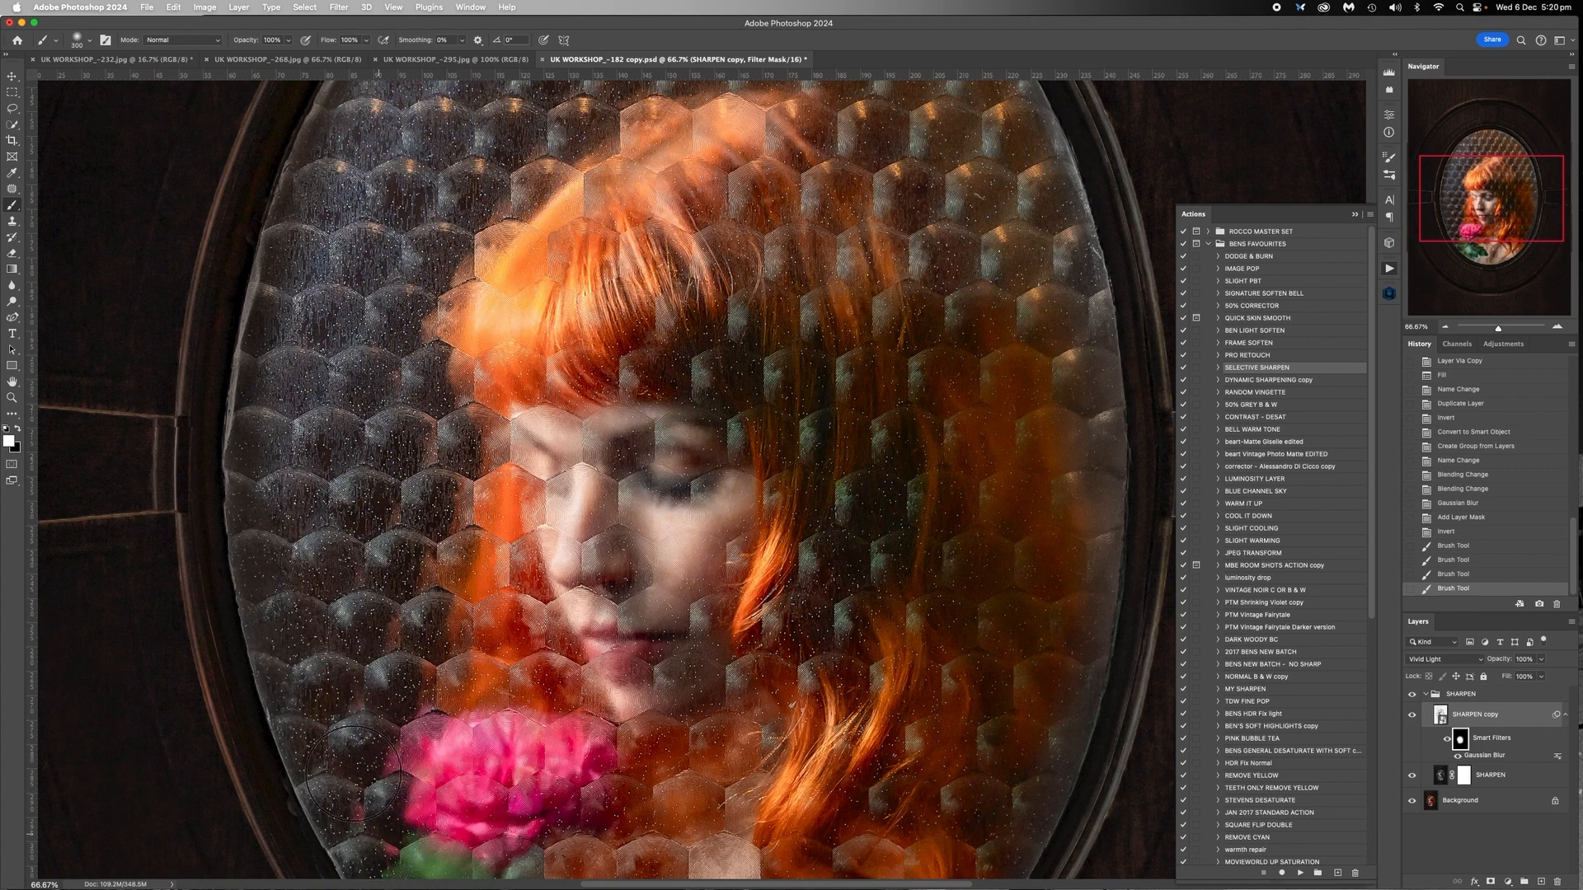
pyautogui.moveTo(582, 425); pyautogui.dragTo(585, 389)
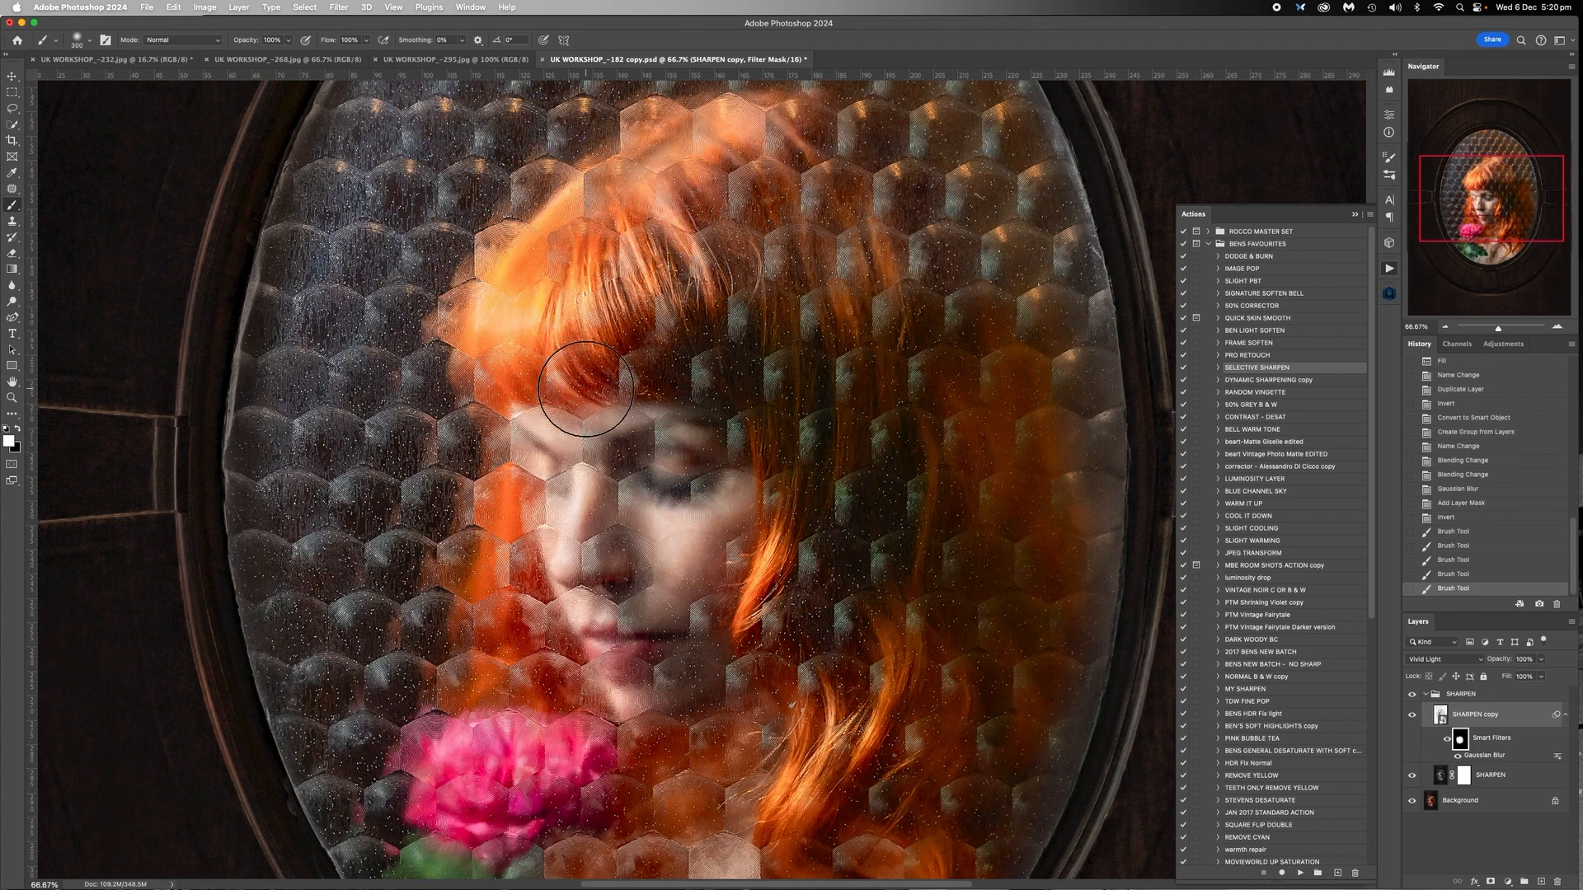
# Paint white on the SHARPEN copy filter mask along the glass edge and the outer hair beside the fringe, adjusting the brush size
pyautogui.scroll(4, 459, 418)
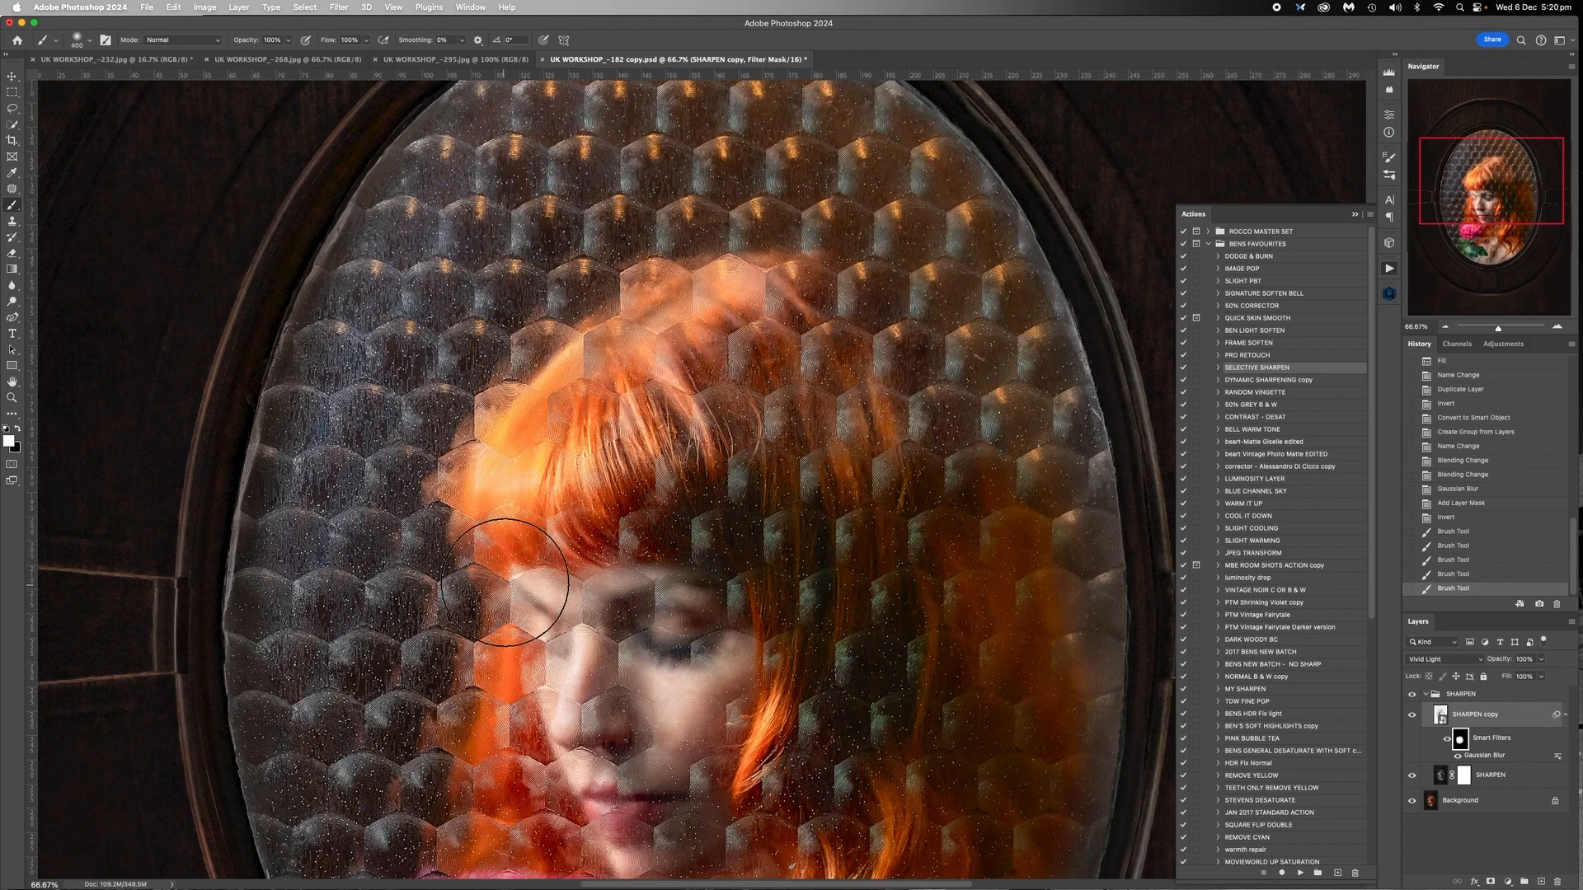
pyautogui.press(']')
pyautogui.moveTo(240, 560); pyautogui.dragTo(247, 428)
pyautogui.press('[')
pyautogui.press('[')
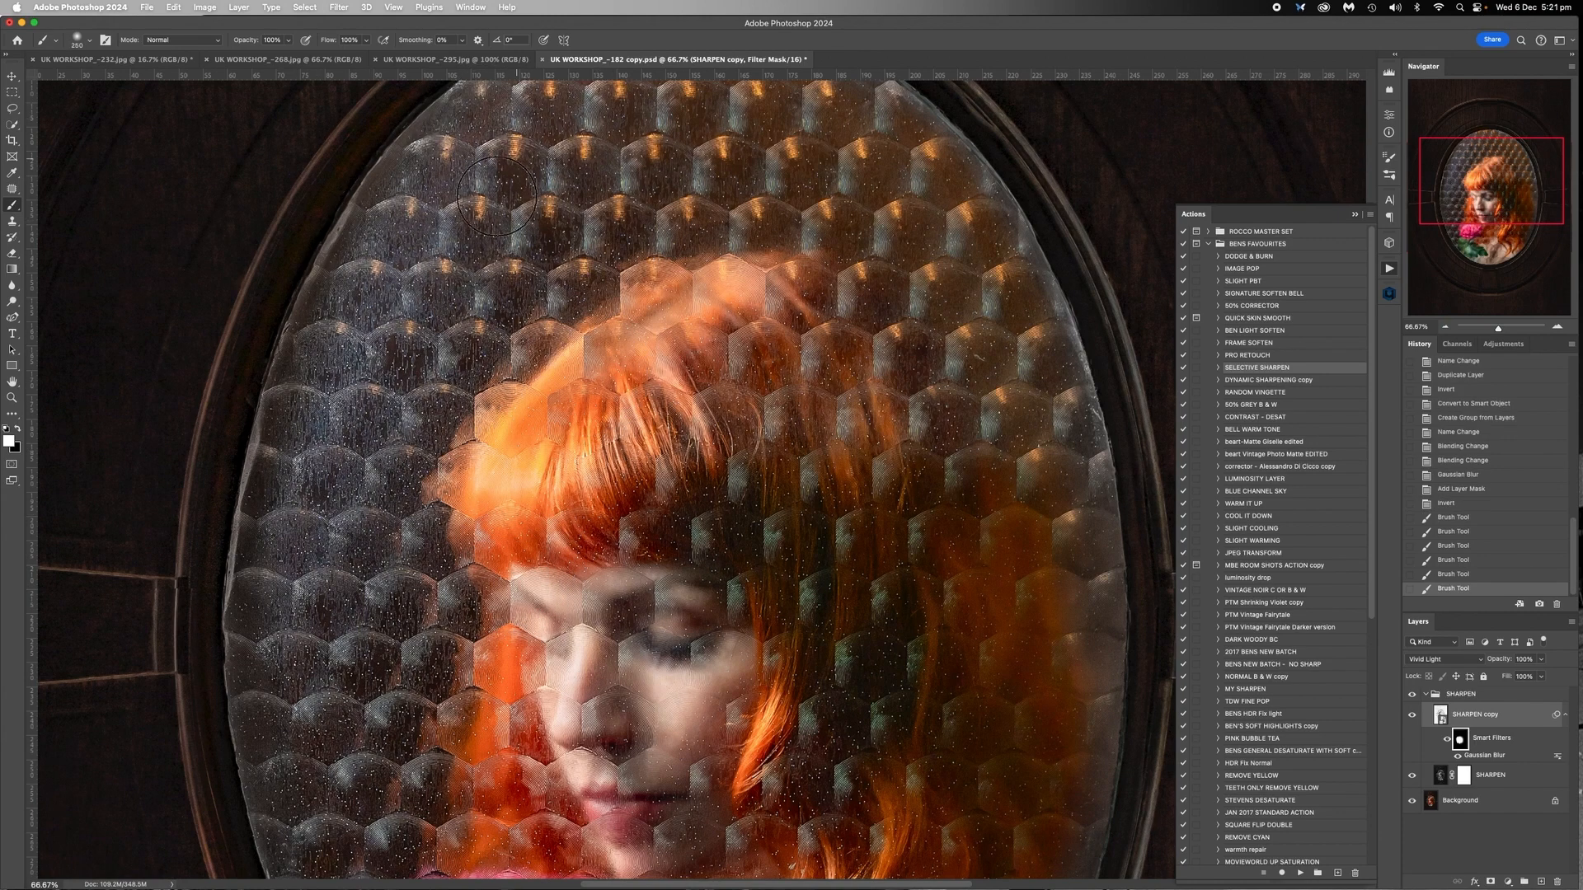
pyautogui.moveTo(432, 443)
pyautogui.mouseDown()
pyautogui.moveTo(452, 481)
pyautogui.moveTo(505, 462)
pyautogui.mouseUp()
# Examine the sharpened glass texture and hair near the crown at 200% magnification and in wider views
pyautogui.scroll(2, 583, 372)
pyautogui.scroll(3, 581, 377)
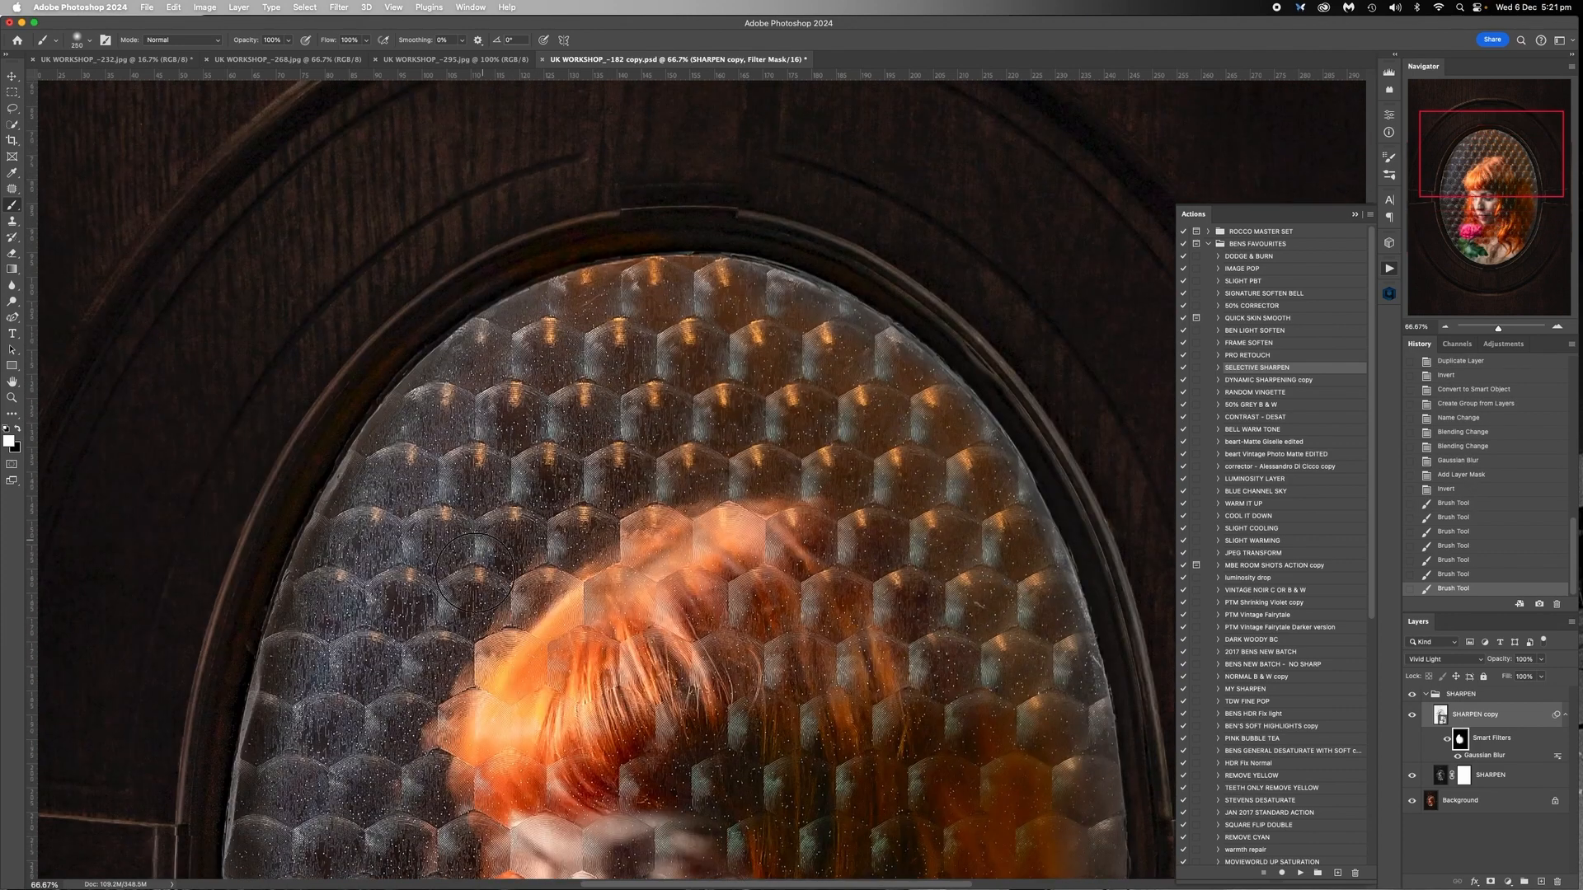
pyautogui.click(1557, 327)
pyautogui.click(1557, 328)
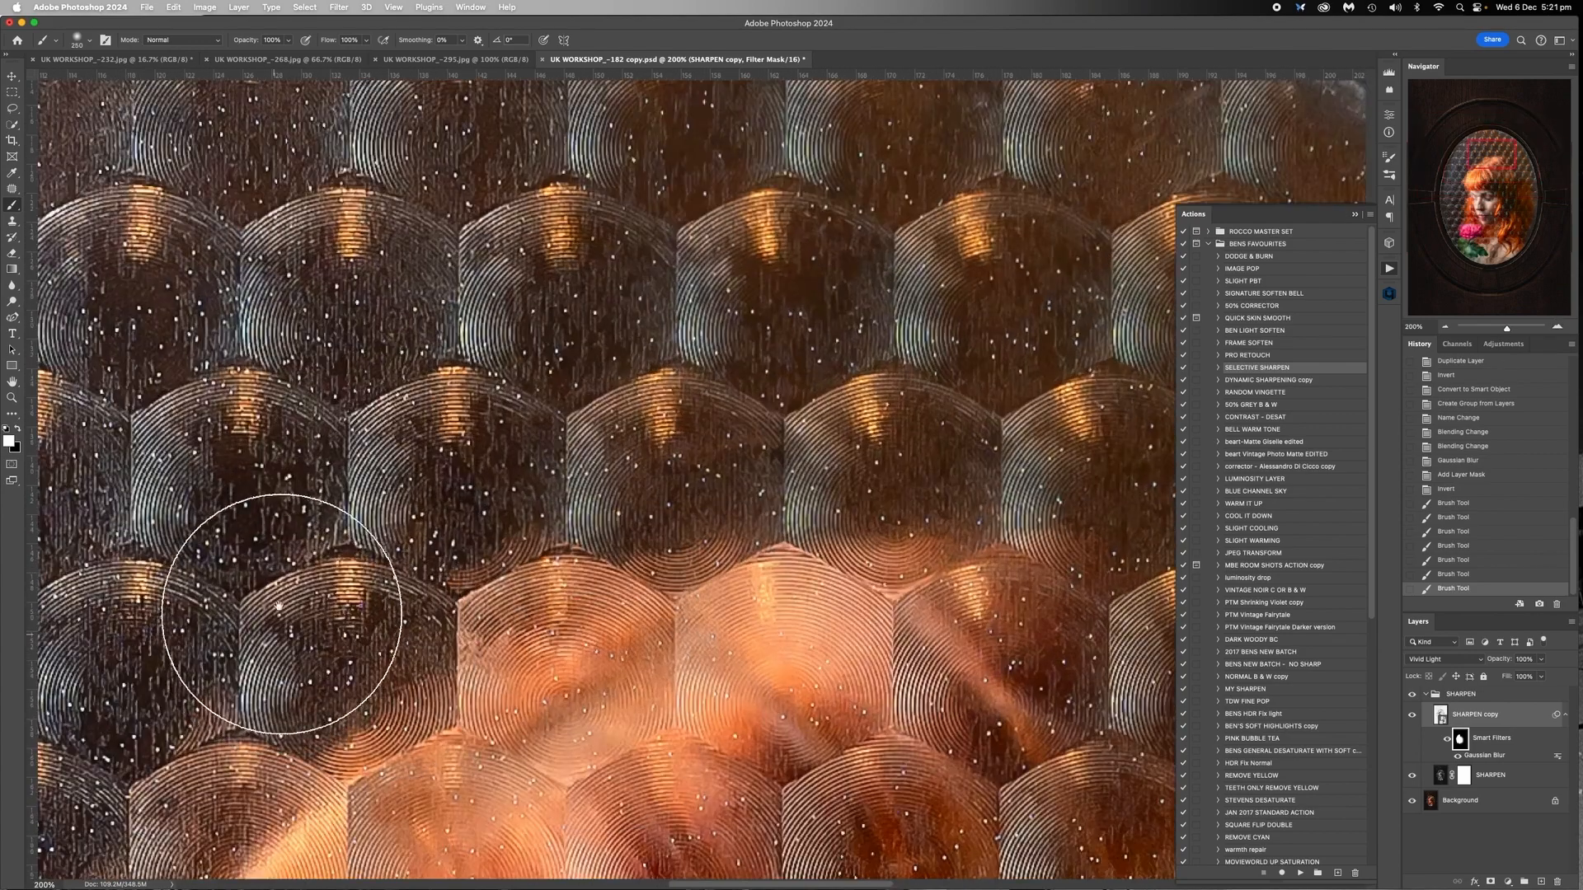
pyautogui.hscroll(-10, 280, 606)
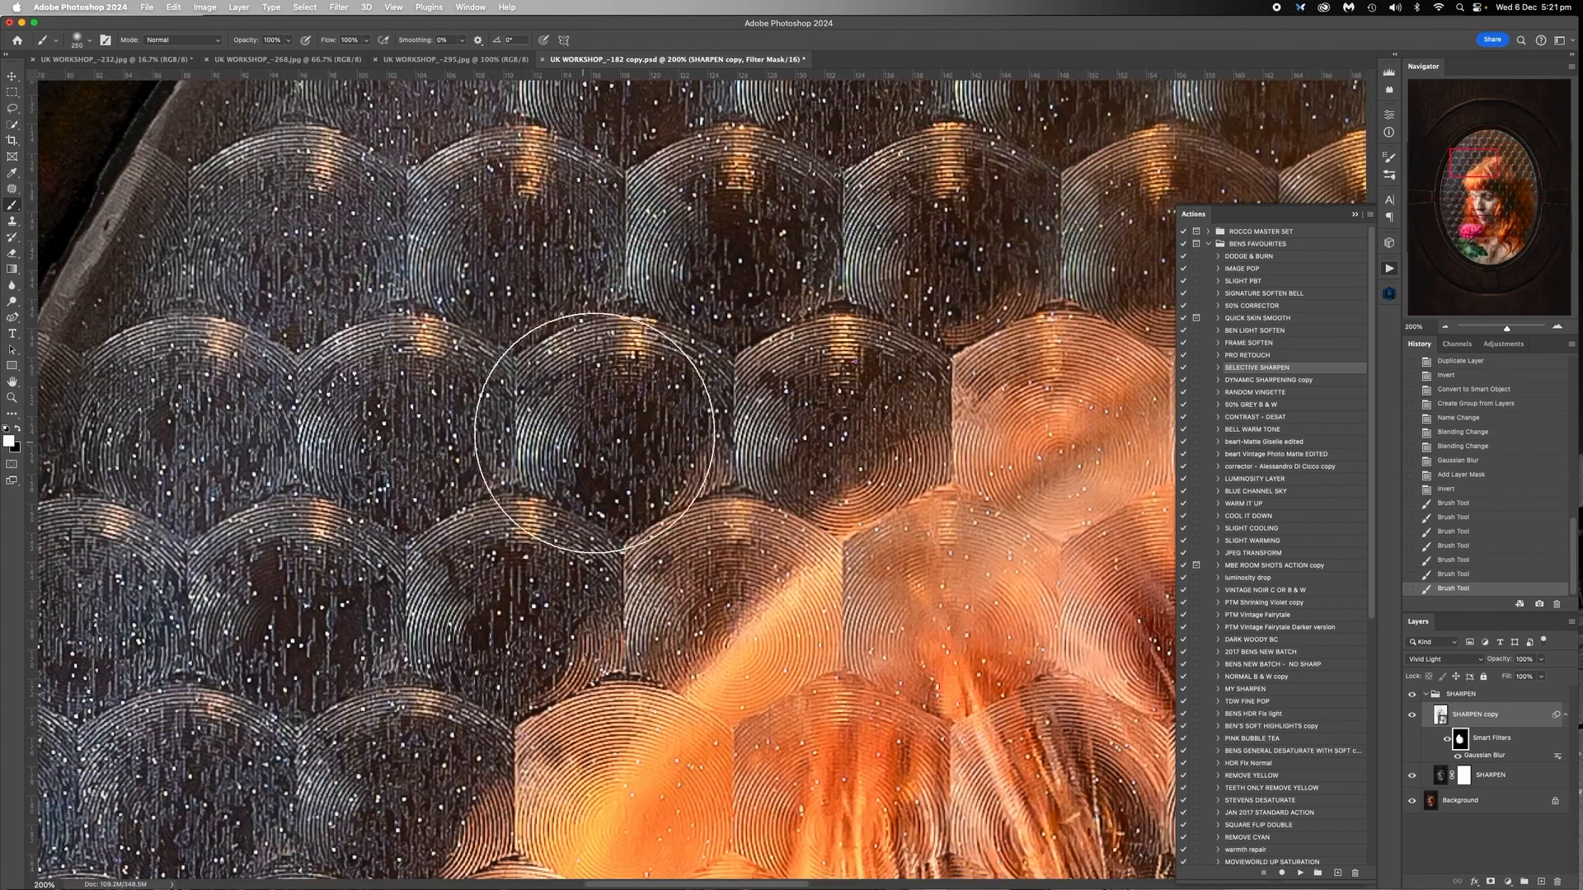
pyautogui.click(1445, 328)
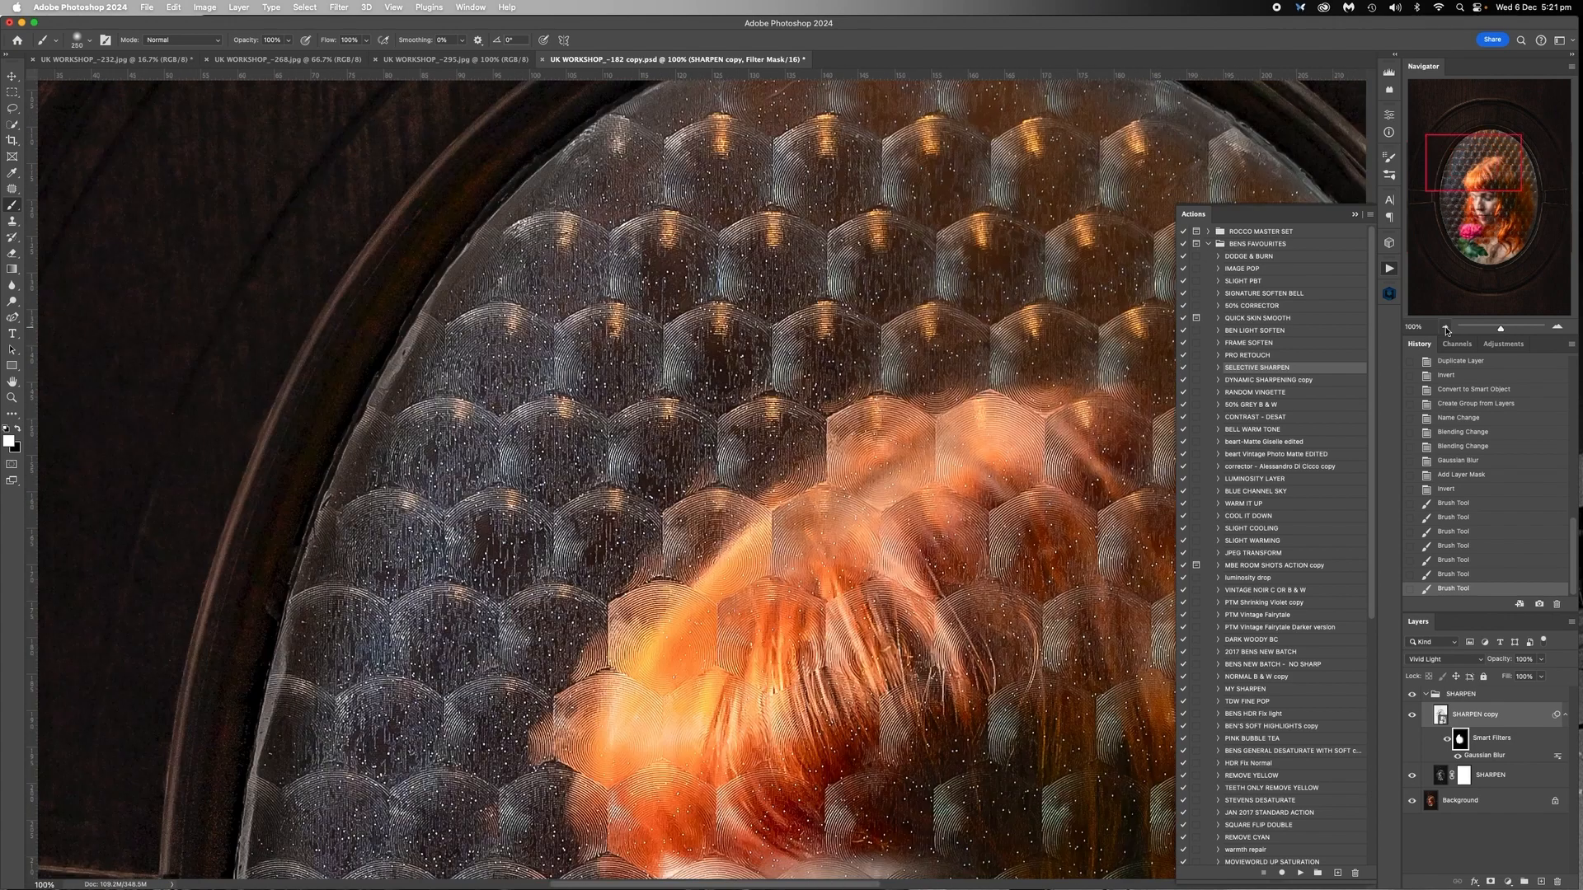
pyautogui.click(1444, 327)
pyautogui.click(1444, 328)
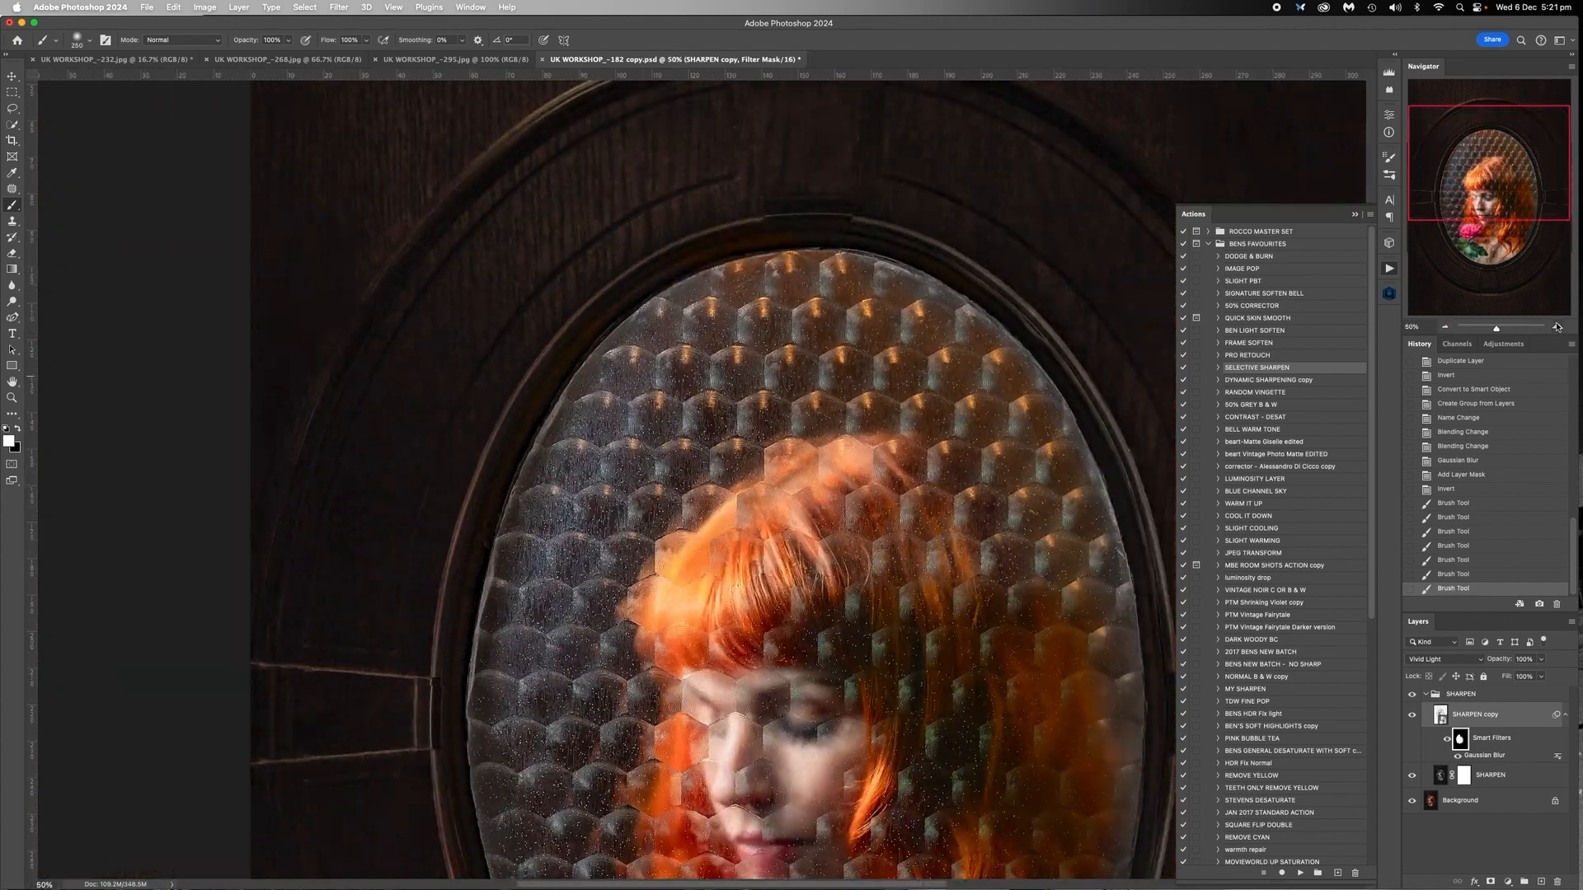
# Reduce the brush to 175 px and paint white on the SHARPEN copy filter mask over the upper glass above the hair
pyautogui.click(1557, 328)
pyautogui.hscroll(3, 720, 357)
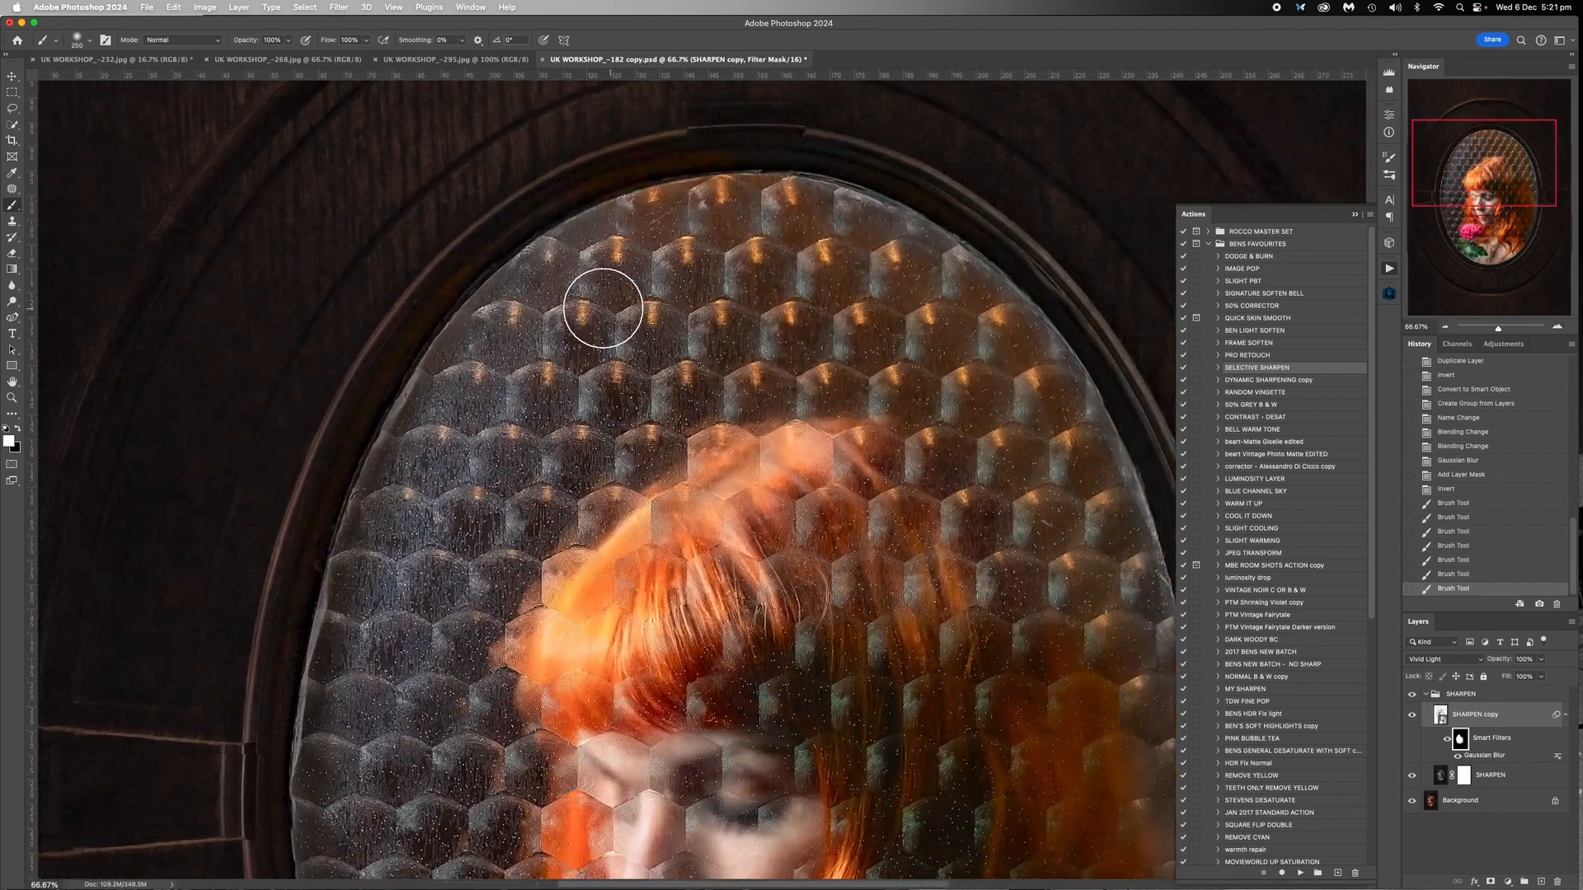
pyautogui.press('[')
pyautogui.press('[')
pyautogui.press('[')
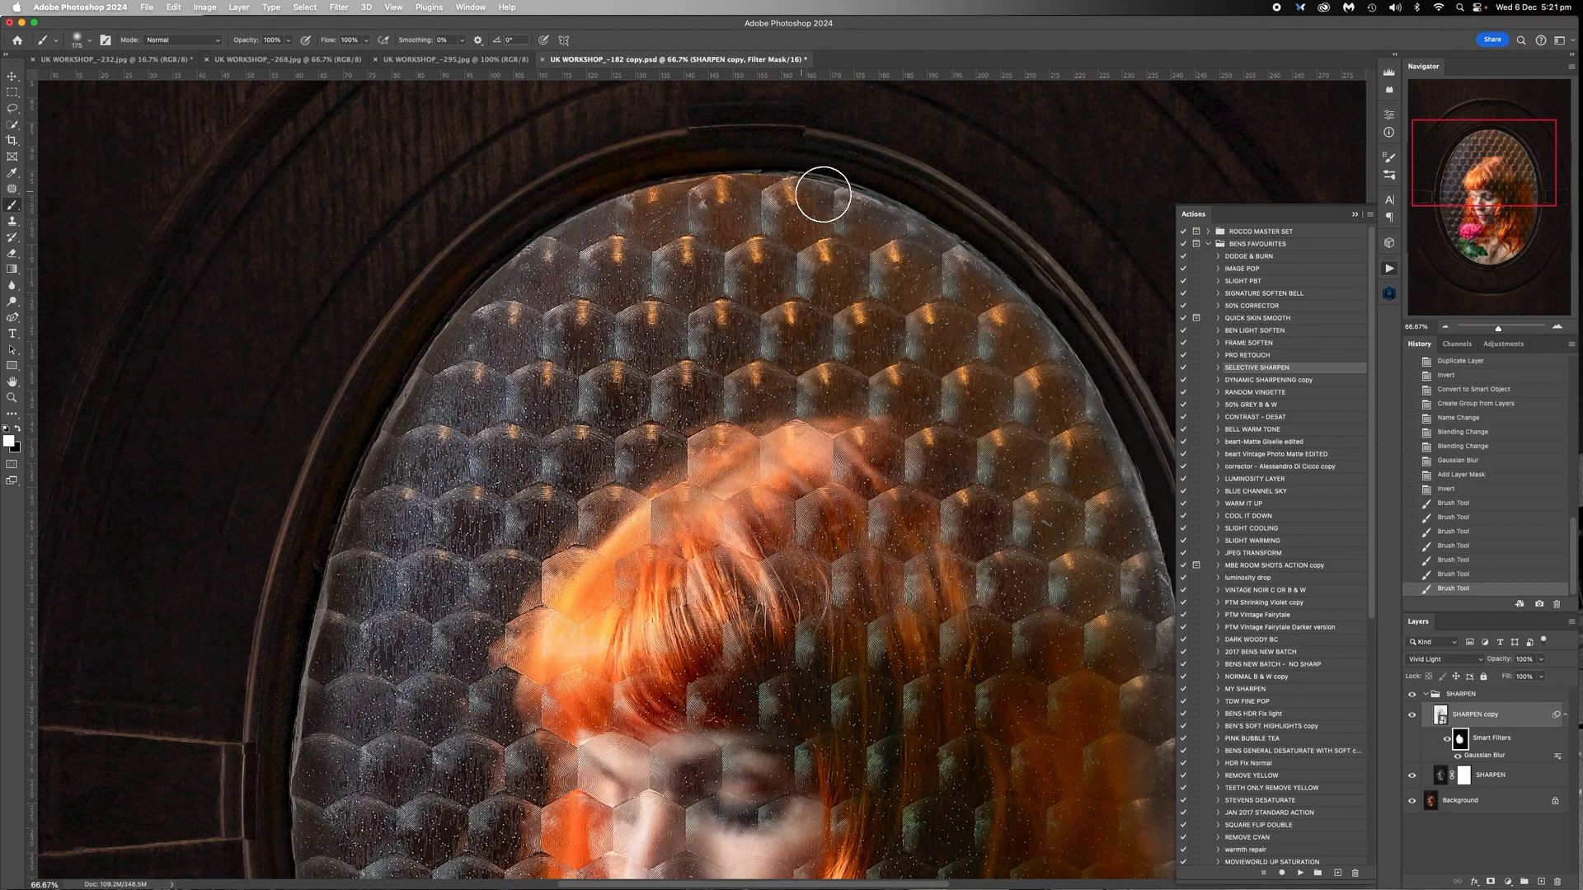
pyautogui.moveTo(1063, 364)
pyautogui.mouseDown()
pyautogui.moveTo(869, 254)
pyautogui.moveTo(722, 245)
pyautogui.moveTo(855, 266)
pyautogui.moveTo(983, 362)
pyautogui.moveTo(1075, 526)
pyautogui.moveTo(963, 379)
pyautogui.mouseUp()
# Enlarge the brush and paint white on the SHARPEN copy filter mask over the crown and the long hair beside the fringe
pyautogui.press(']')
pyautogui.press(']')
pyautogui.press(']')
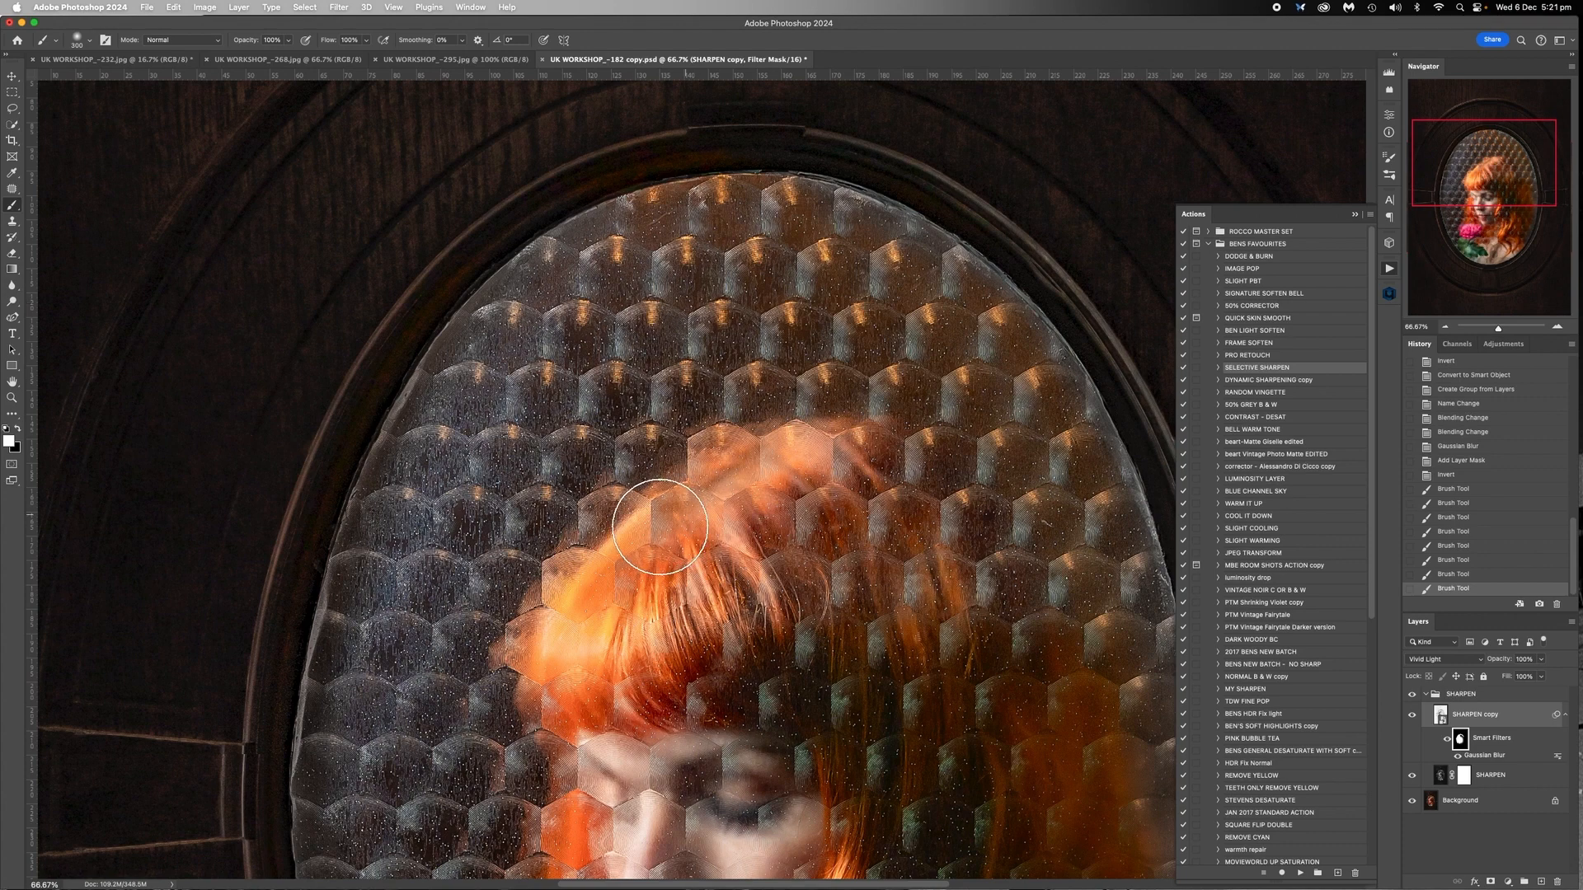
pyautogui.moveTo(639, 529); pyautogui.dragTo(655, 538)
pyautogui.press('[')
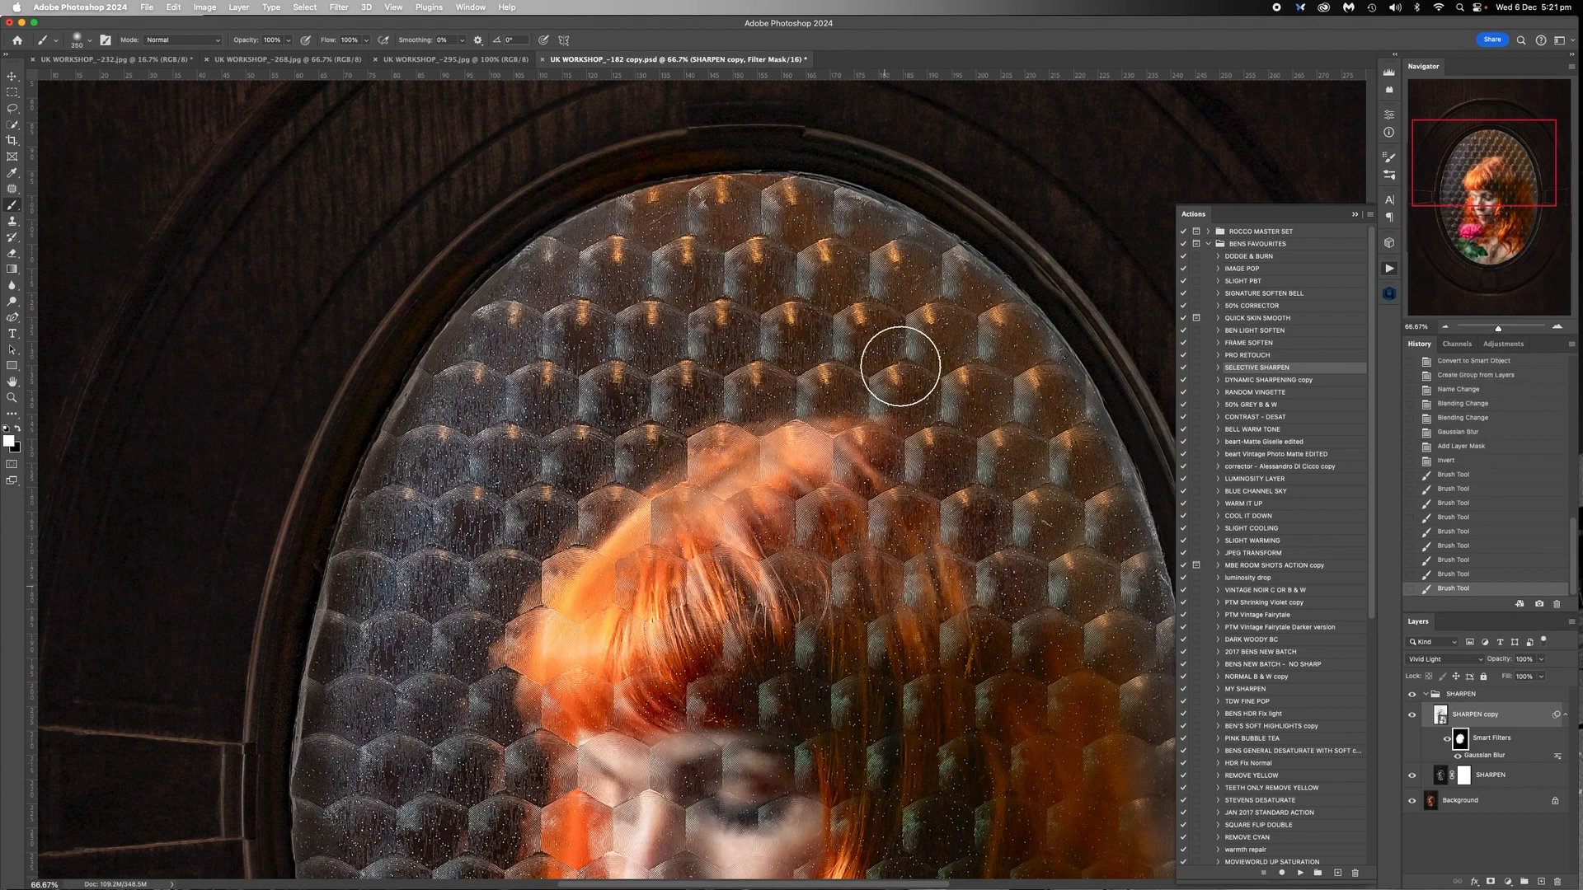
pyautogui.moveTo(1120, 724); pyautogui.dragTo(849, 654)
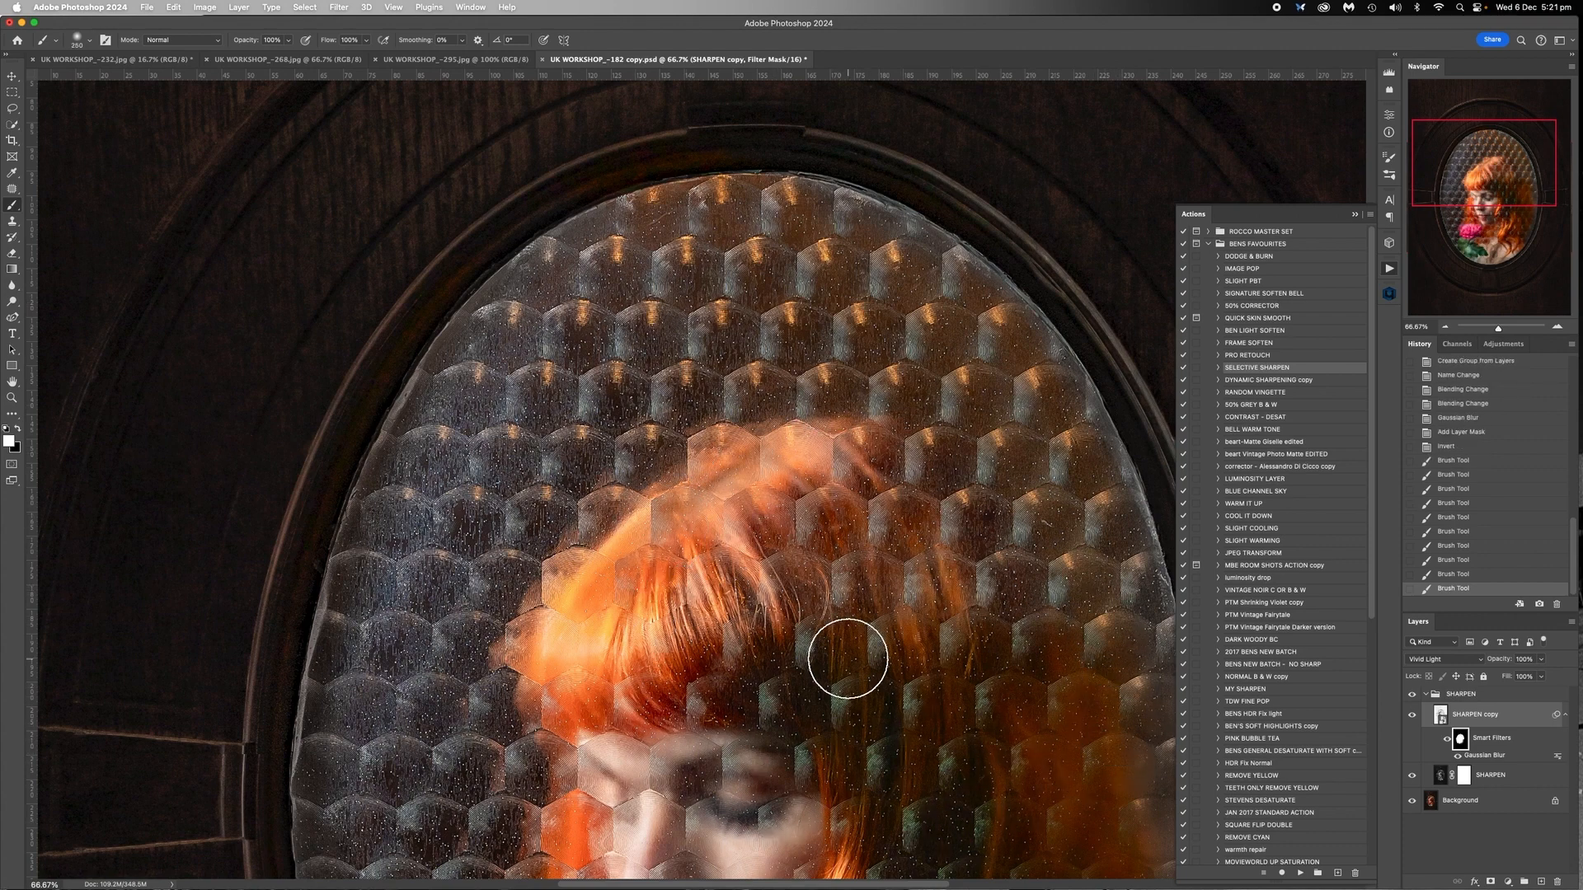
# Paint white on the SHARPEN copy filter mask over the hair near the far glass edge and beside the eye, adjusting the brush size
pyautogui.hscroll(10, 849, 653)
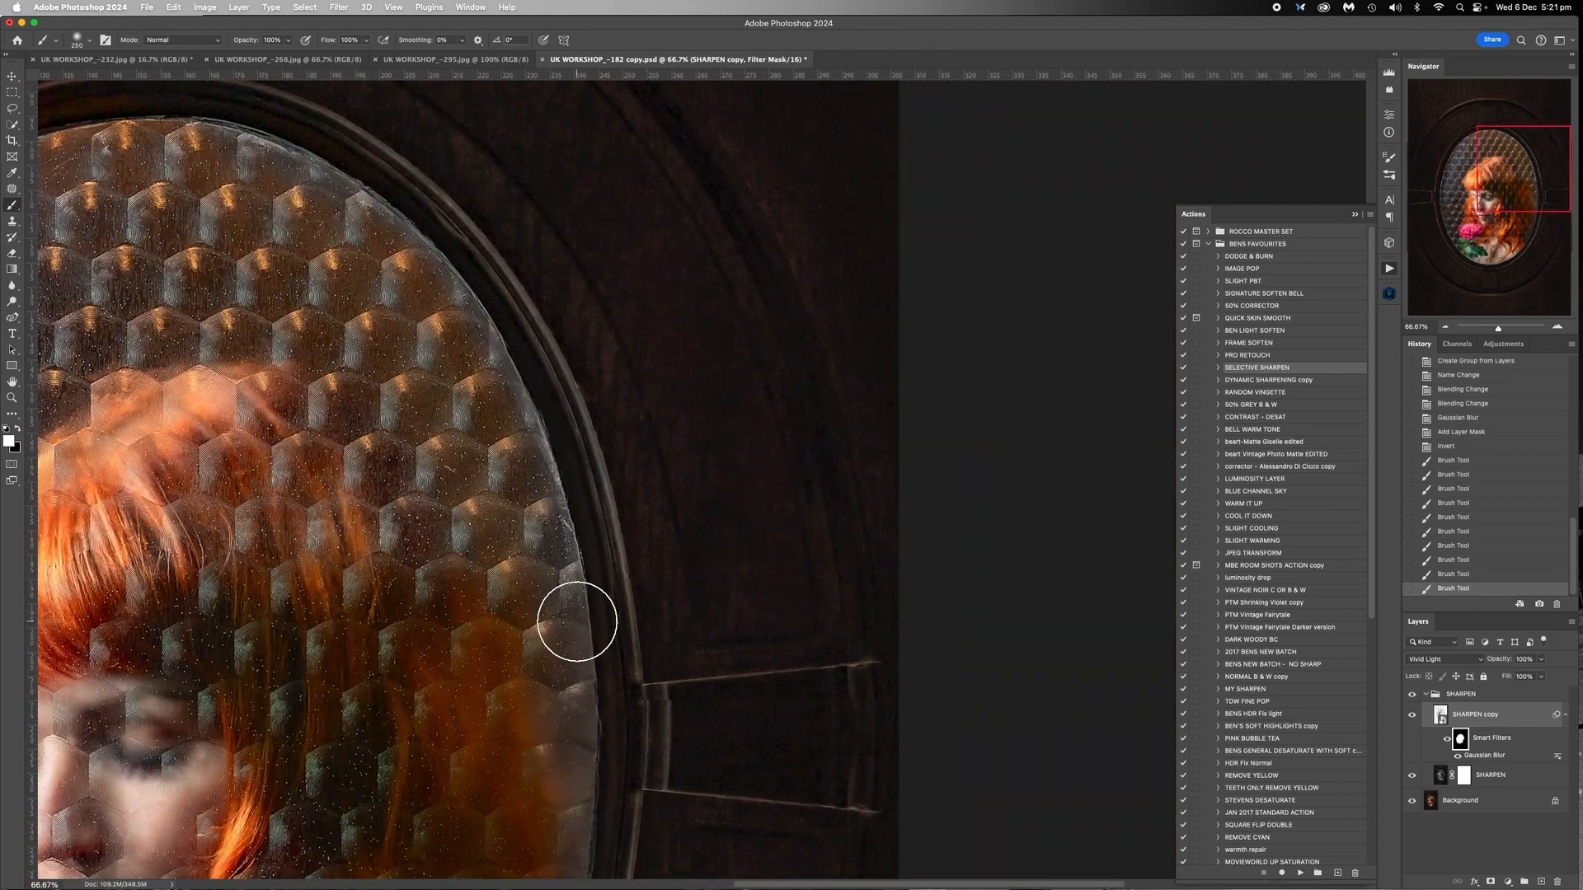
pyautogui.hscroll(-5, 576, 626)
pyautogui.press('[')
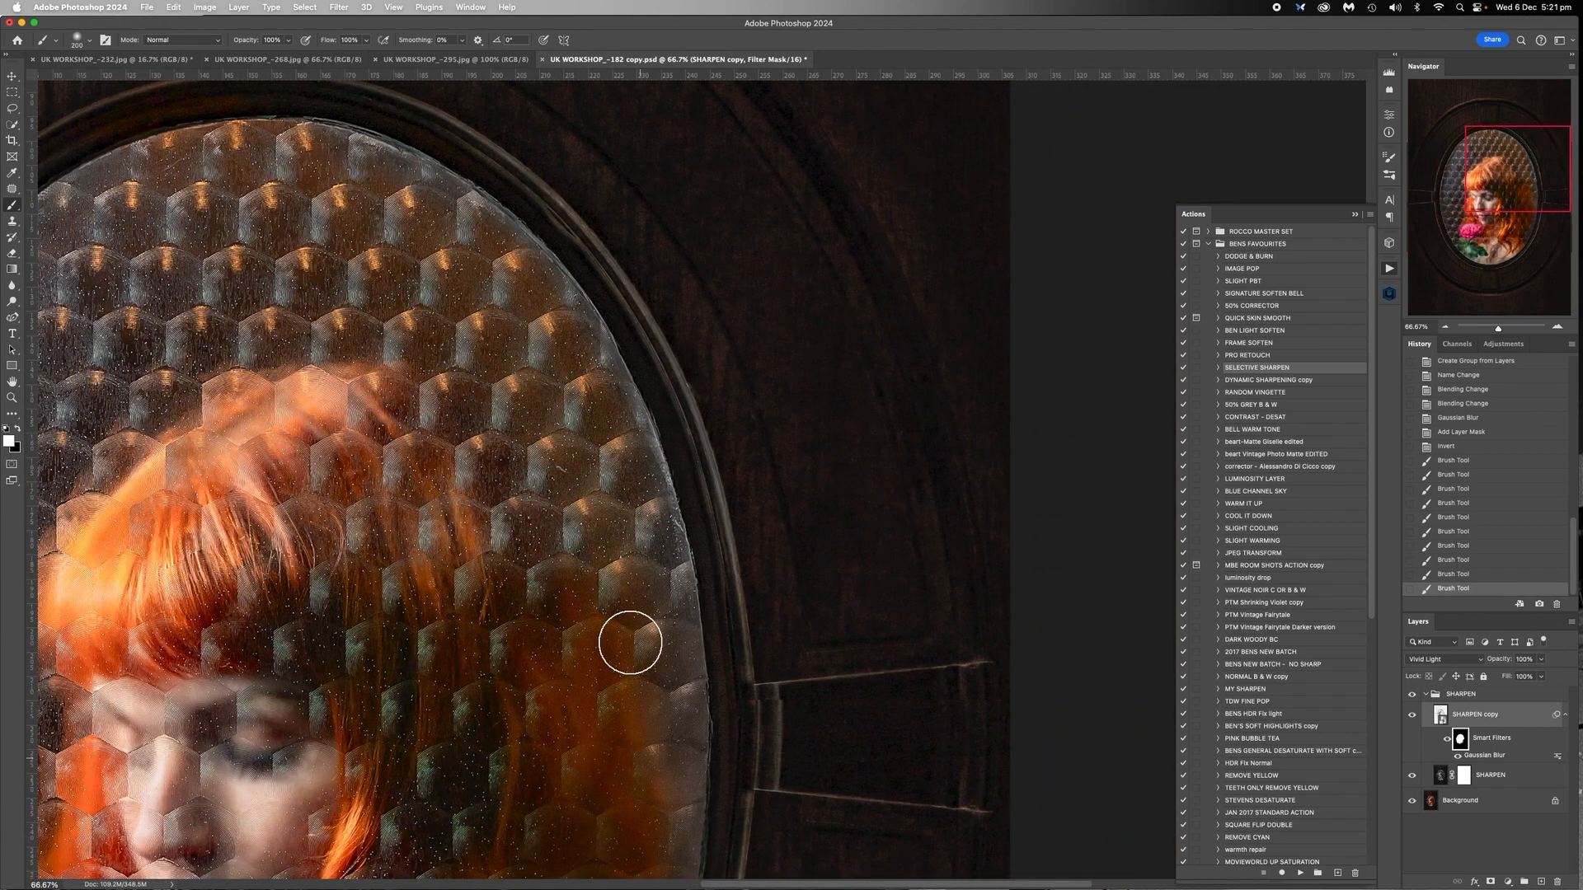
pyautogui.moveTo(594, 606); pyautogui.dragTo(594, 641)
pyautogui.press(']')
pyautogui.press(']')
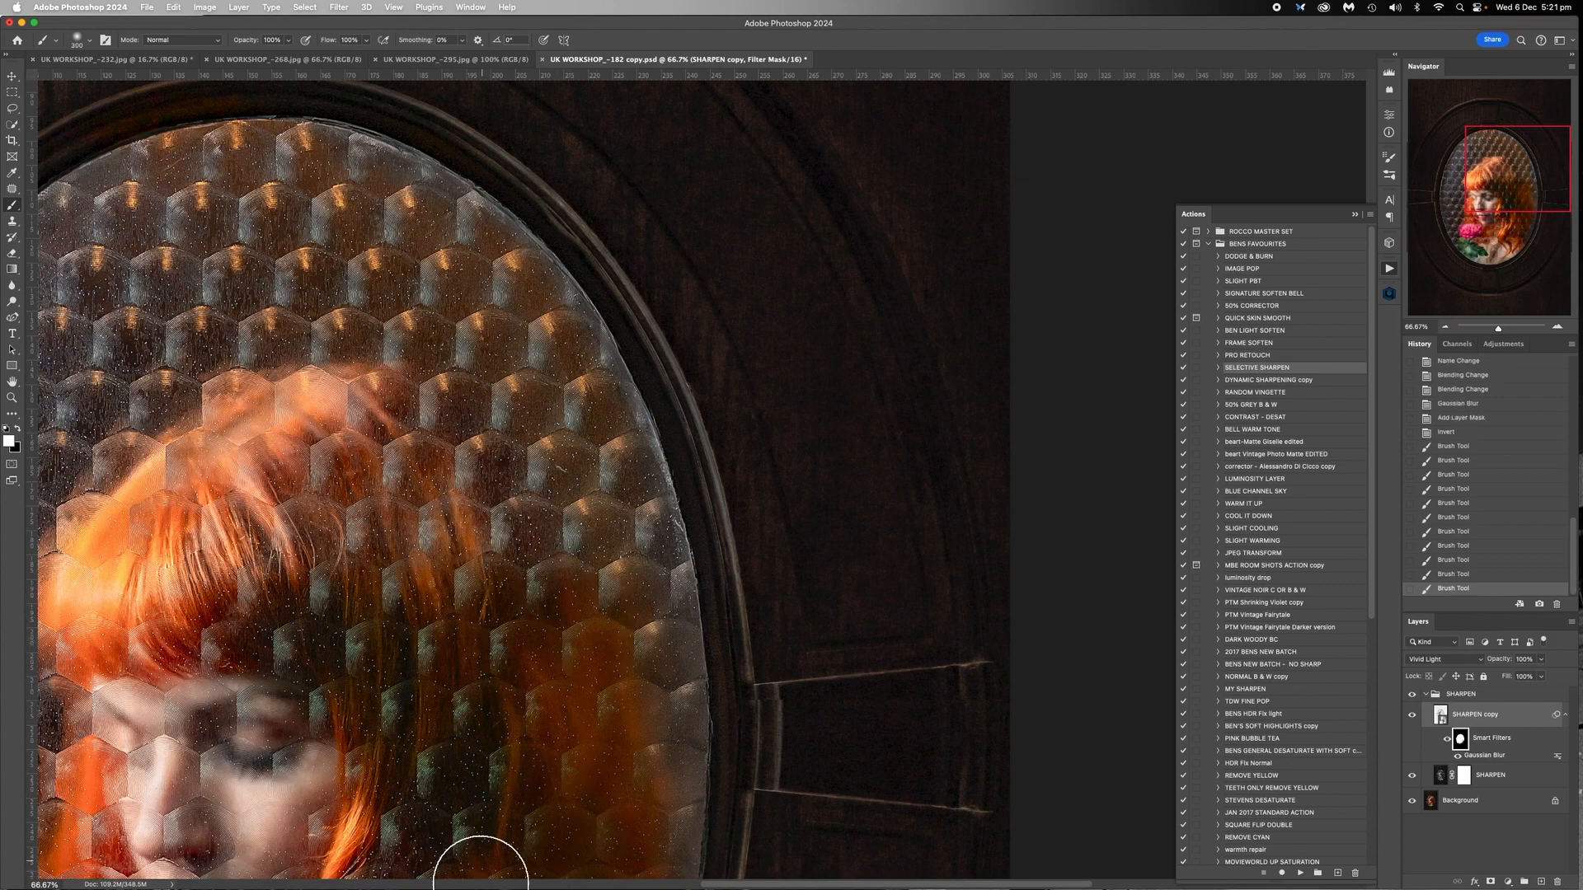
pyautogui.click(343, 602)
# Paint white on the SHARPEN copy filter mask over the lower glass beside the curls and across the eye and cheek, varying the brush size
pyautogui.scroll(-5, 343, 603)
pyautogui.scroll(-5, 343, 603)
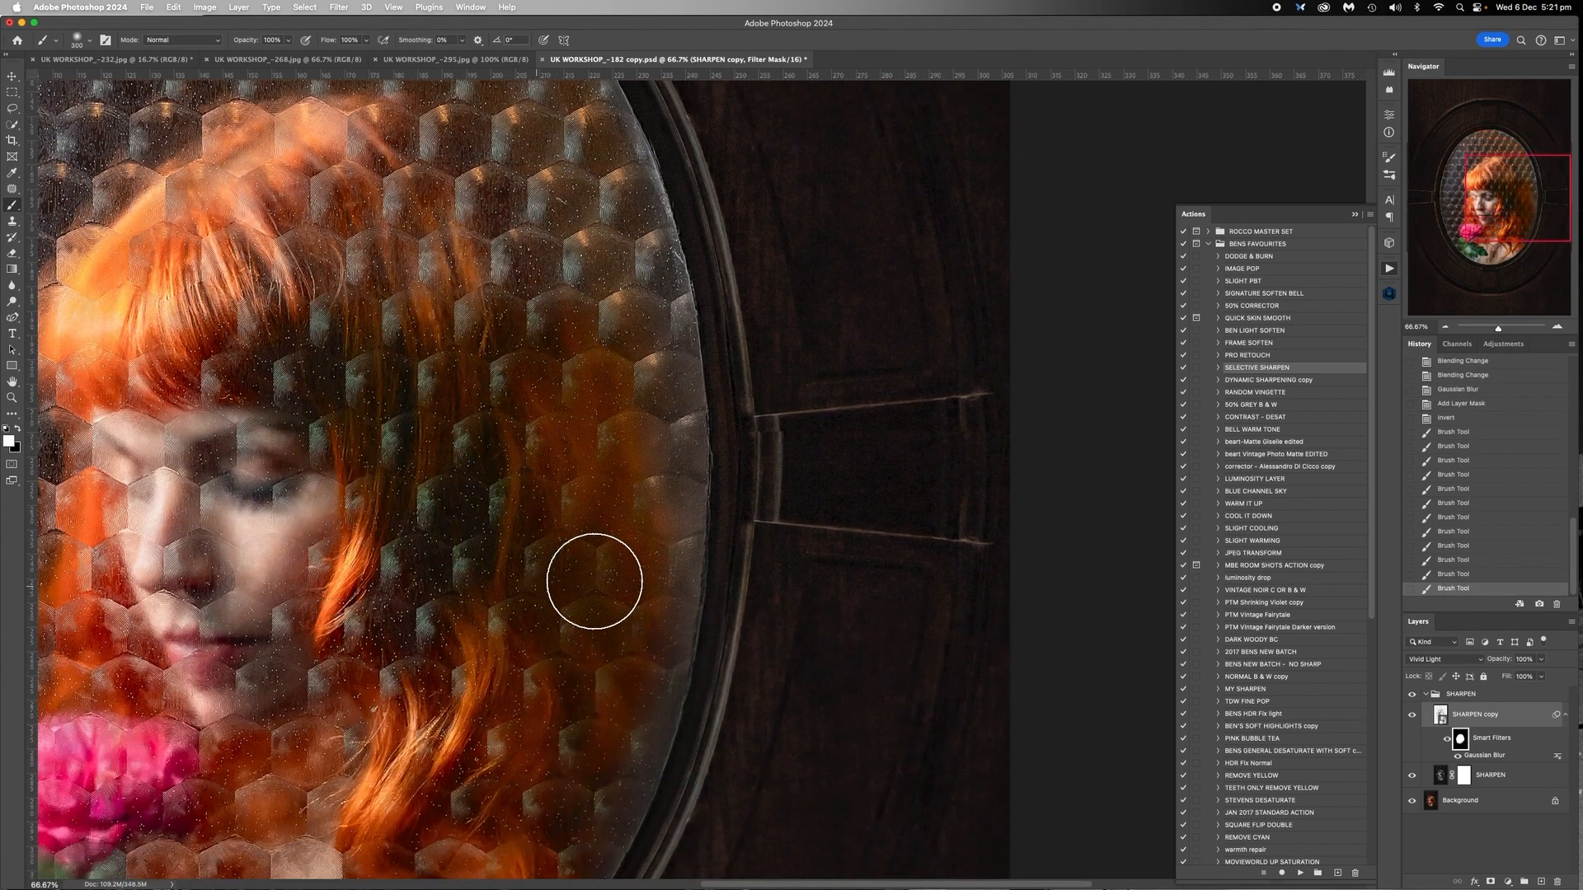
pyautogui.press('[')
pyautogui.press('[')
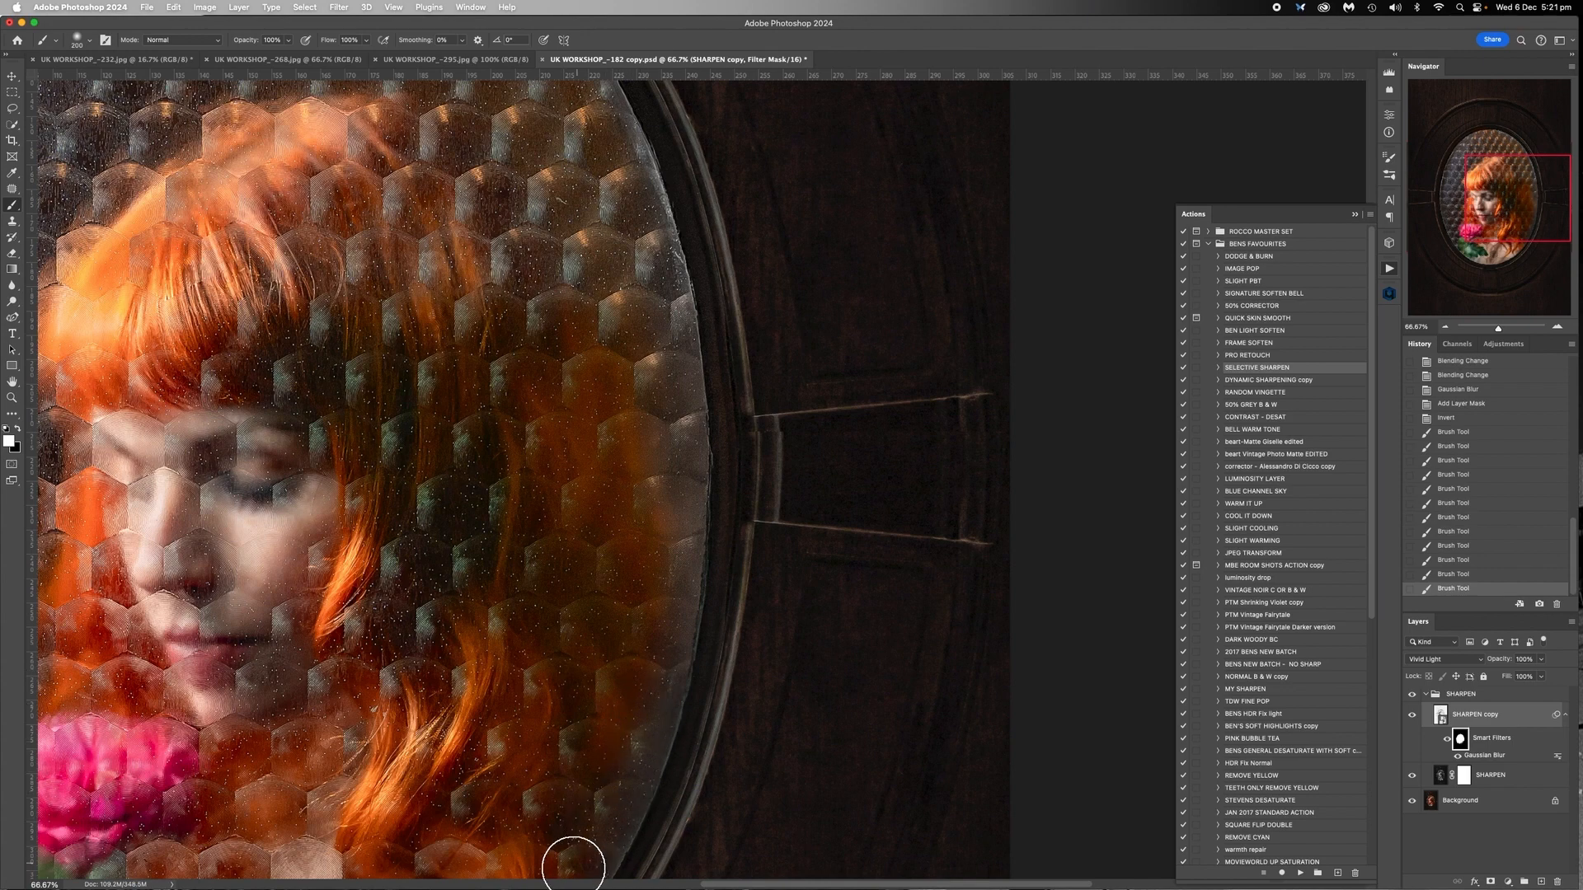
pyautogui.click(564, 783)
pyautogui.press(']')
pyautogui.press(']')
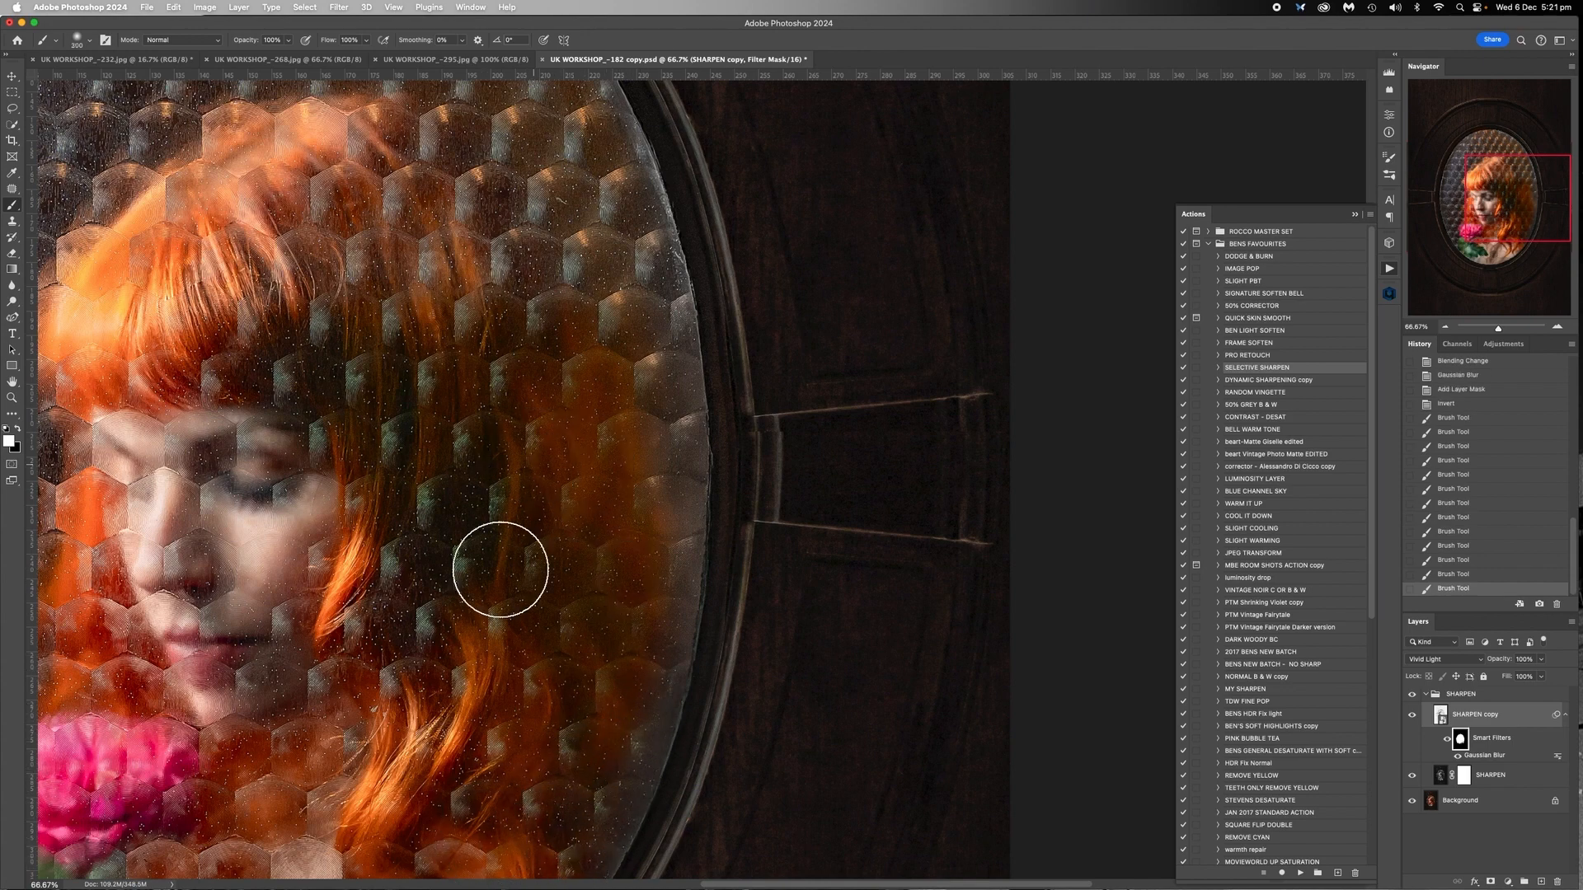
pyautogui.moveTo(194, 478)
pyautogui.mouseDown()
pyautogui.moveTo(213, 587)
pyautogui.moveTo(308, 523)
pyautogui.mouseUp()
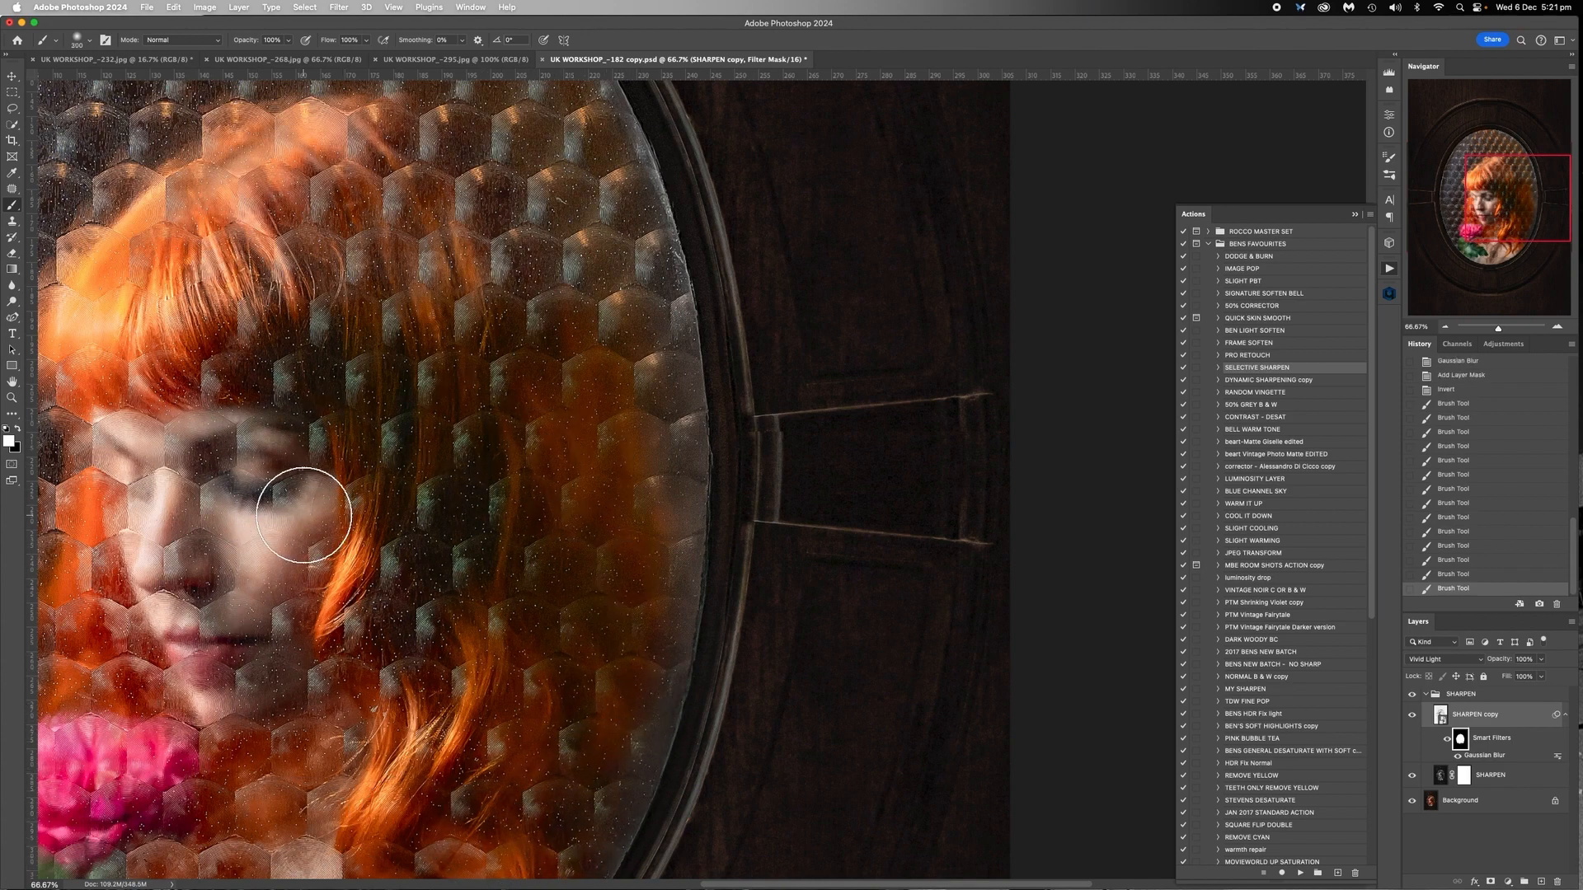
# Paint white on the SHARPEN copy filter mask over the hair ends, then the underside of the flower and its leaf, with a smaller brush
pyautogui.scroll(-10, 307, 523)
pyautogui.hscroll(-3, 307, 522)
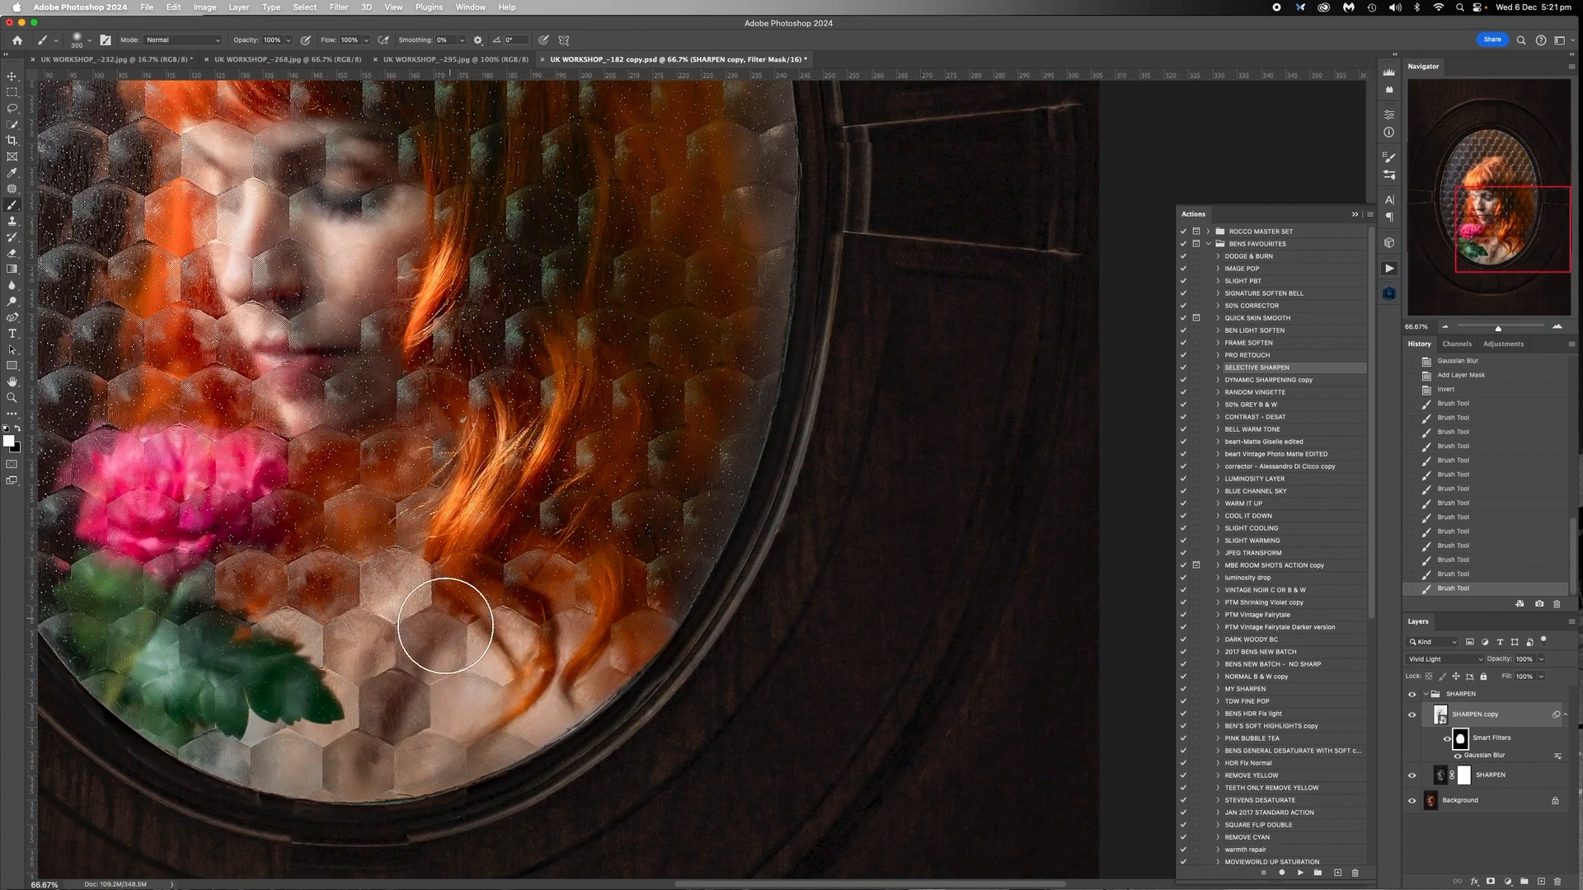
pyautogui.moveTo(622, 555); pyautogui.dragTo(643, 555)
pyautogui.press('[')
pyautogui.press('[')
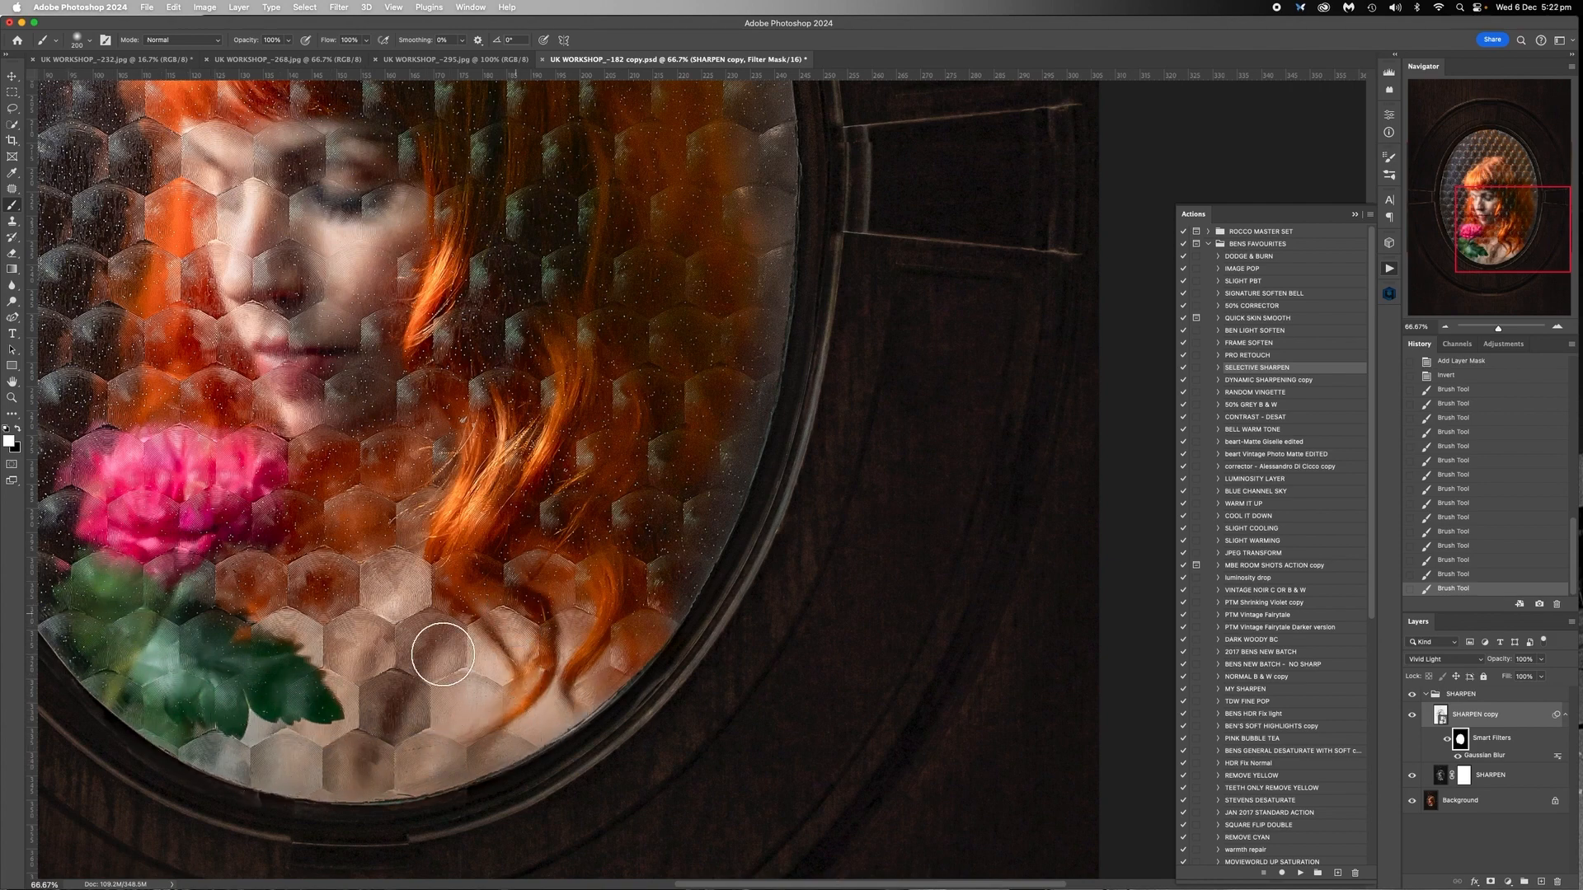
pyautogui.moveTo(265, 552); pyautogui.dragTo(311, 636)
# Paint white on the SHARPEN copy filter mask over the pink flower and the glass around it, adjusting the brush size
pyautogui.press(']')
pyautogui.press(']')
pyautogui.press(']')
pyautogui.press(']')
pyautogui.press(']')
pyautogui.click(276, 449)
pyautogui.hscroll(-6, 318, 388)
pyautogui.press('[')
pyautogui.press('[')
pyautogui.press('[')
pyautogui.press('[')
pyautogui.press('[')
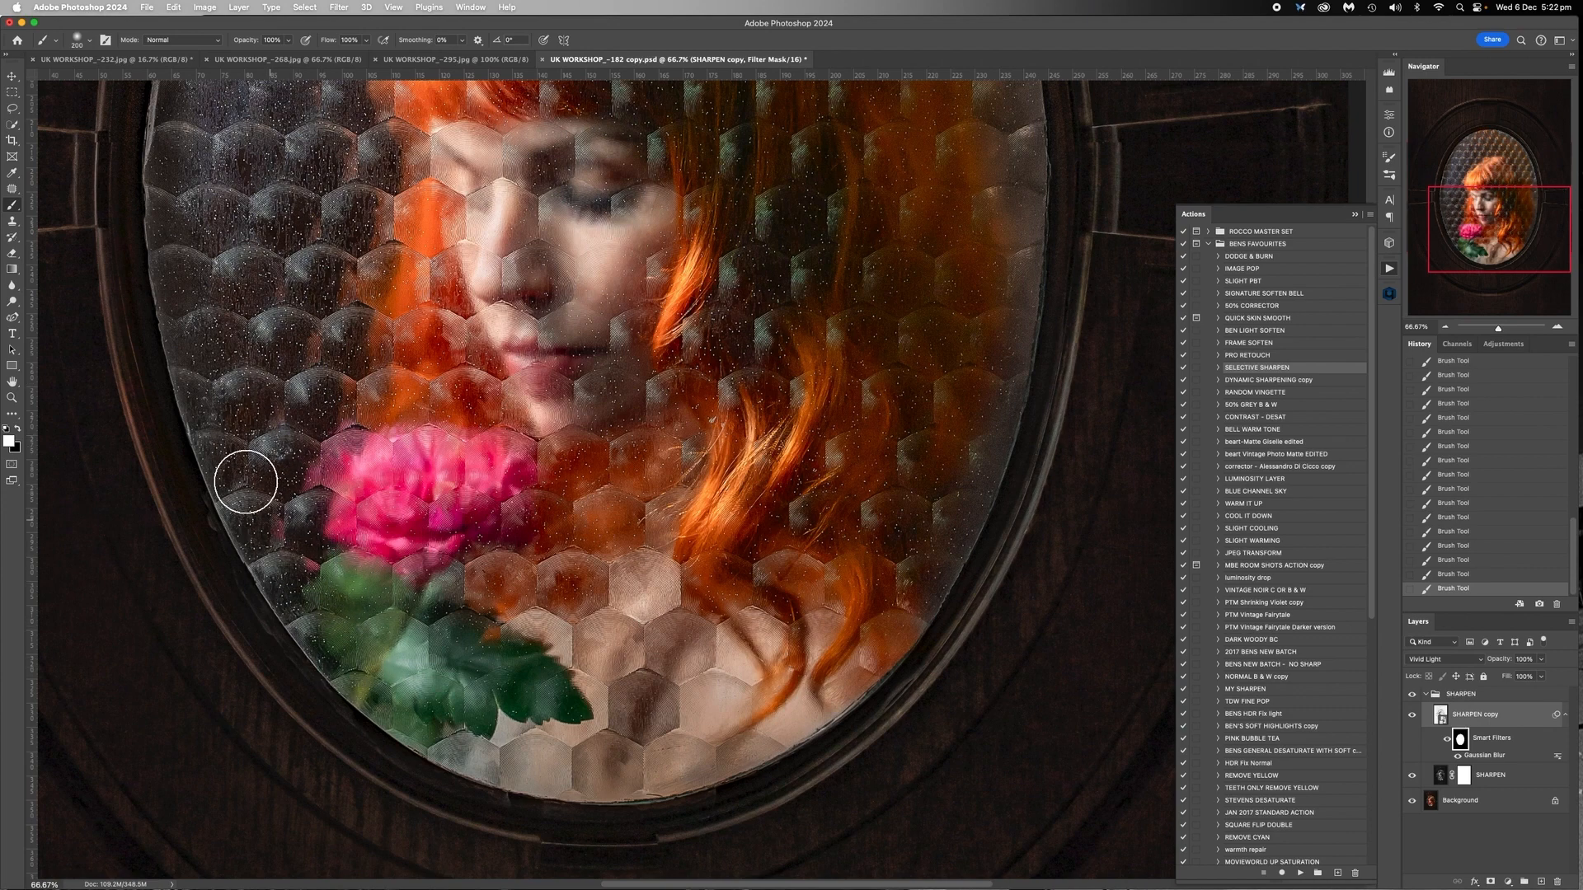
pyautogui.press(']')
pyautogui.press(']')
pyautogui.press(']')
# Toggle the SHARPEN layer, the SHARPEN copy layer and its smart filters off and on to compare their effect
pyautogui.click(1411, 779)
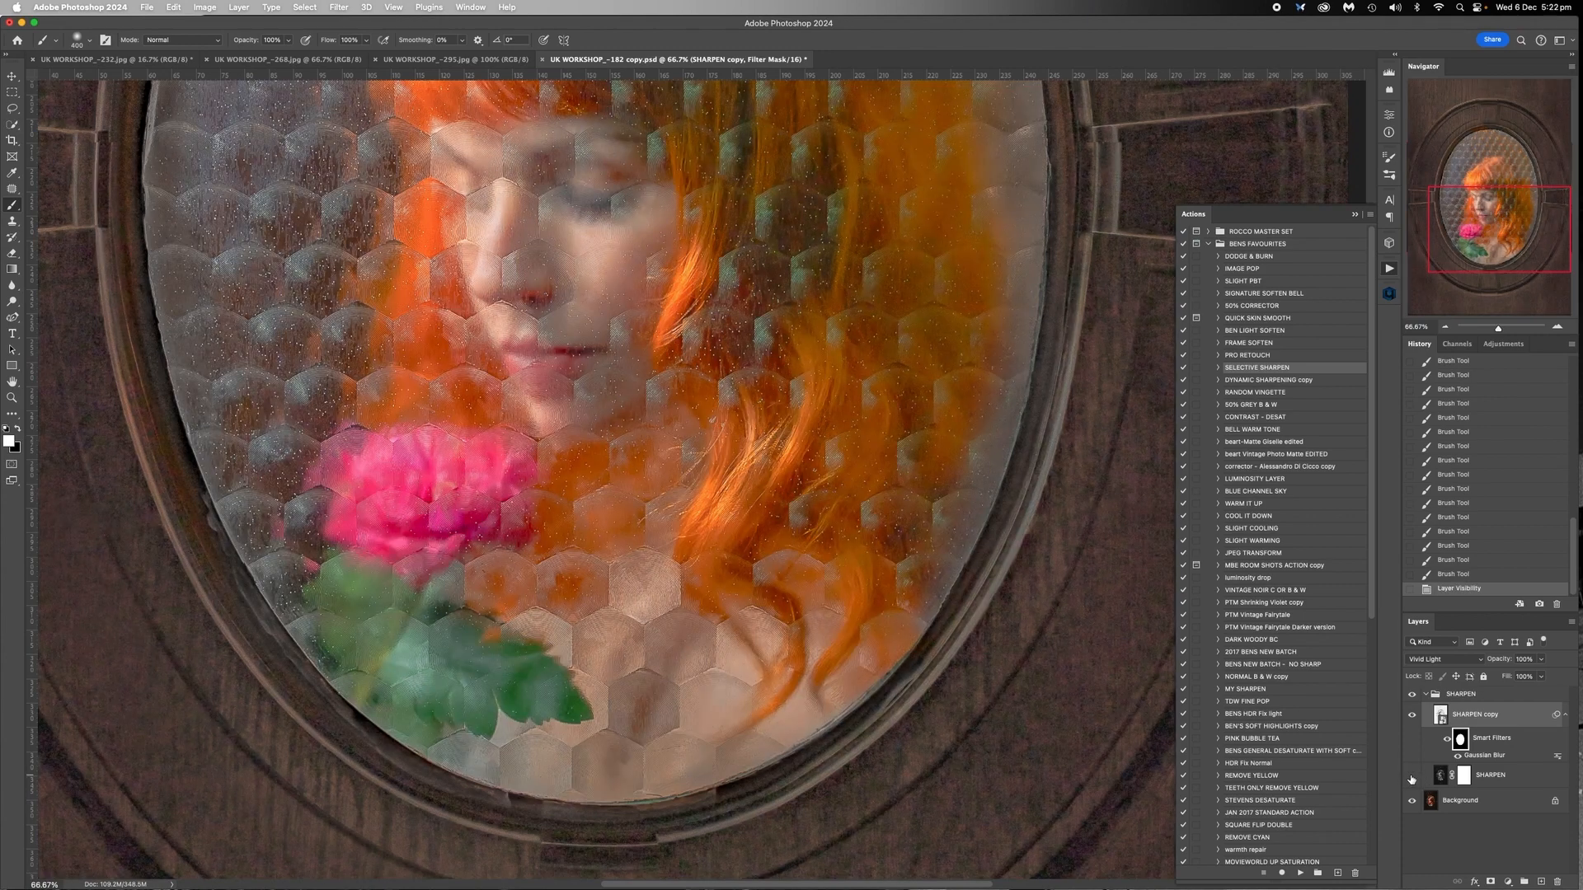
pyautogui.click(1412, 778)
pyautogui.click(1413, 715)
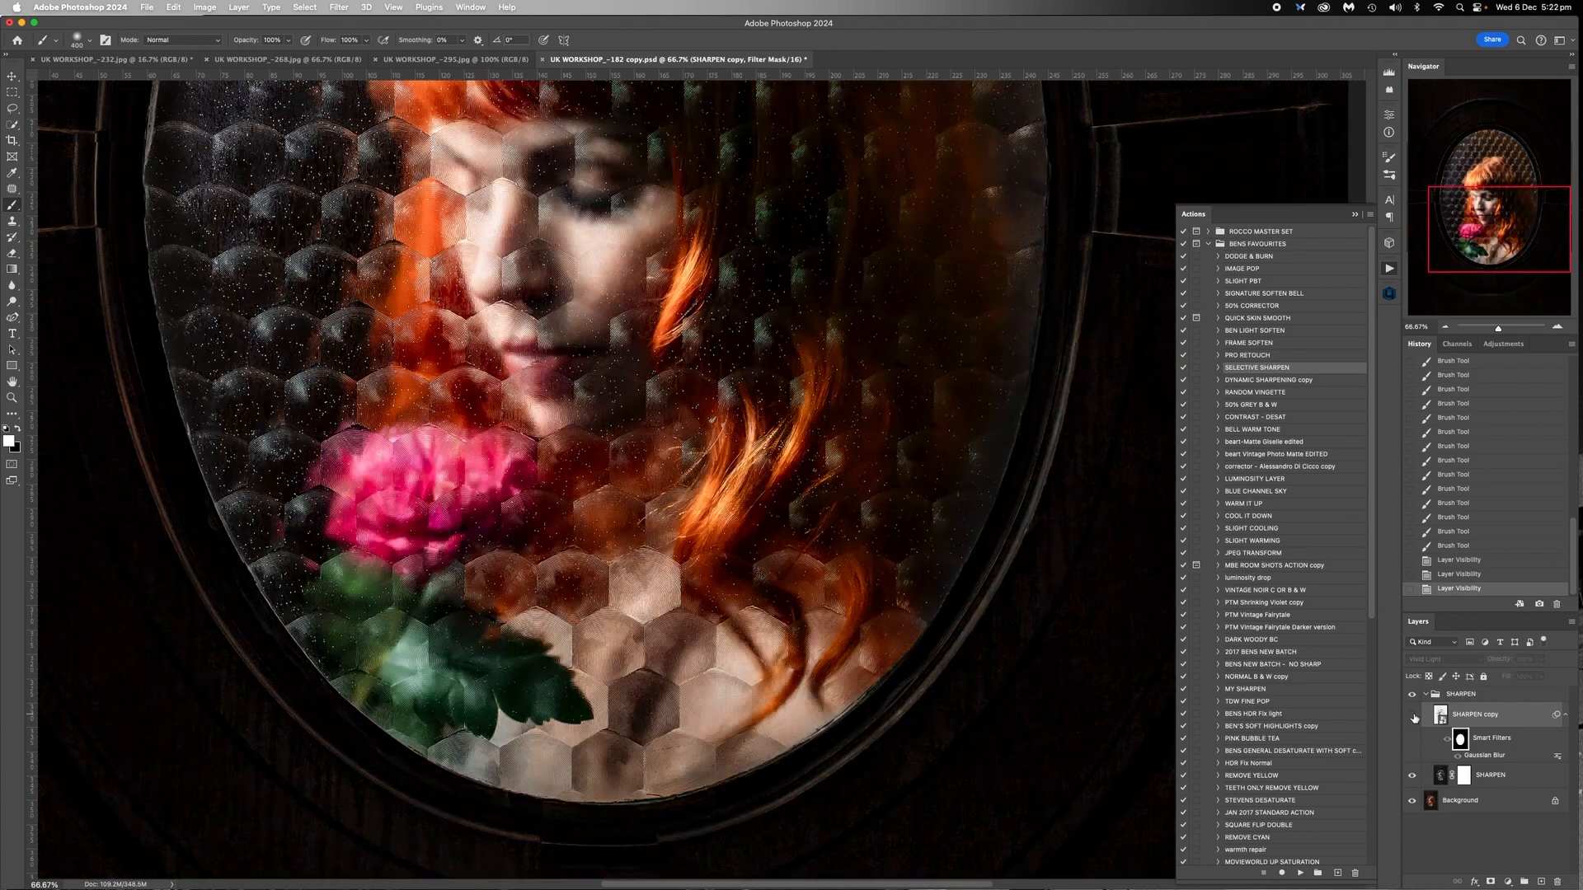
pyautogui.click(1413, 717)
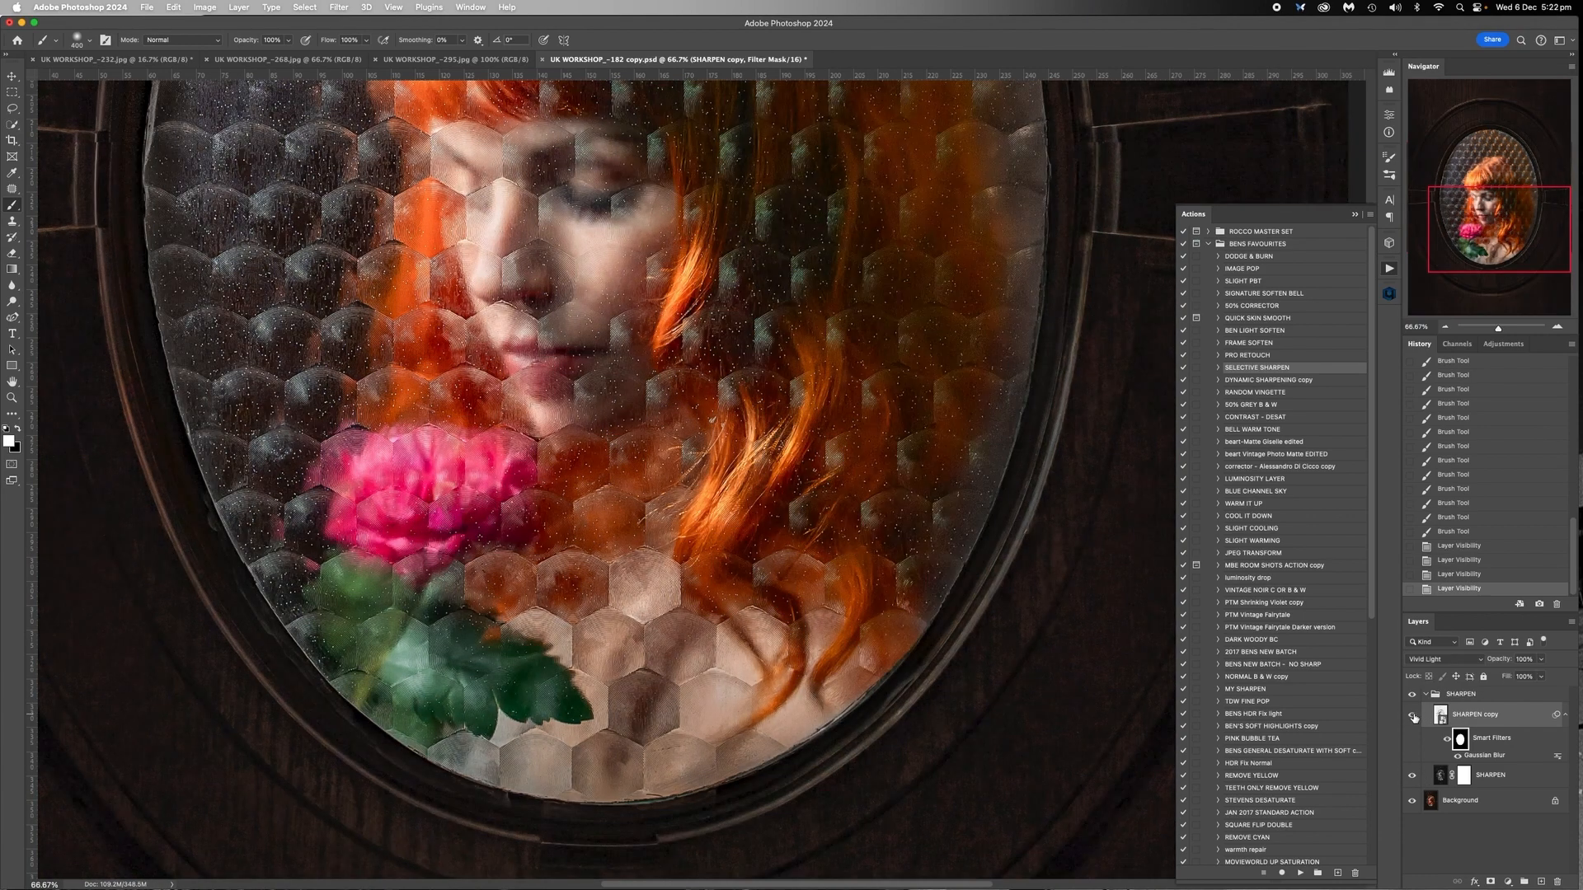
pyautogui.click(1447, 741)
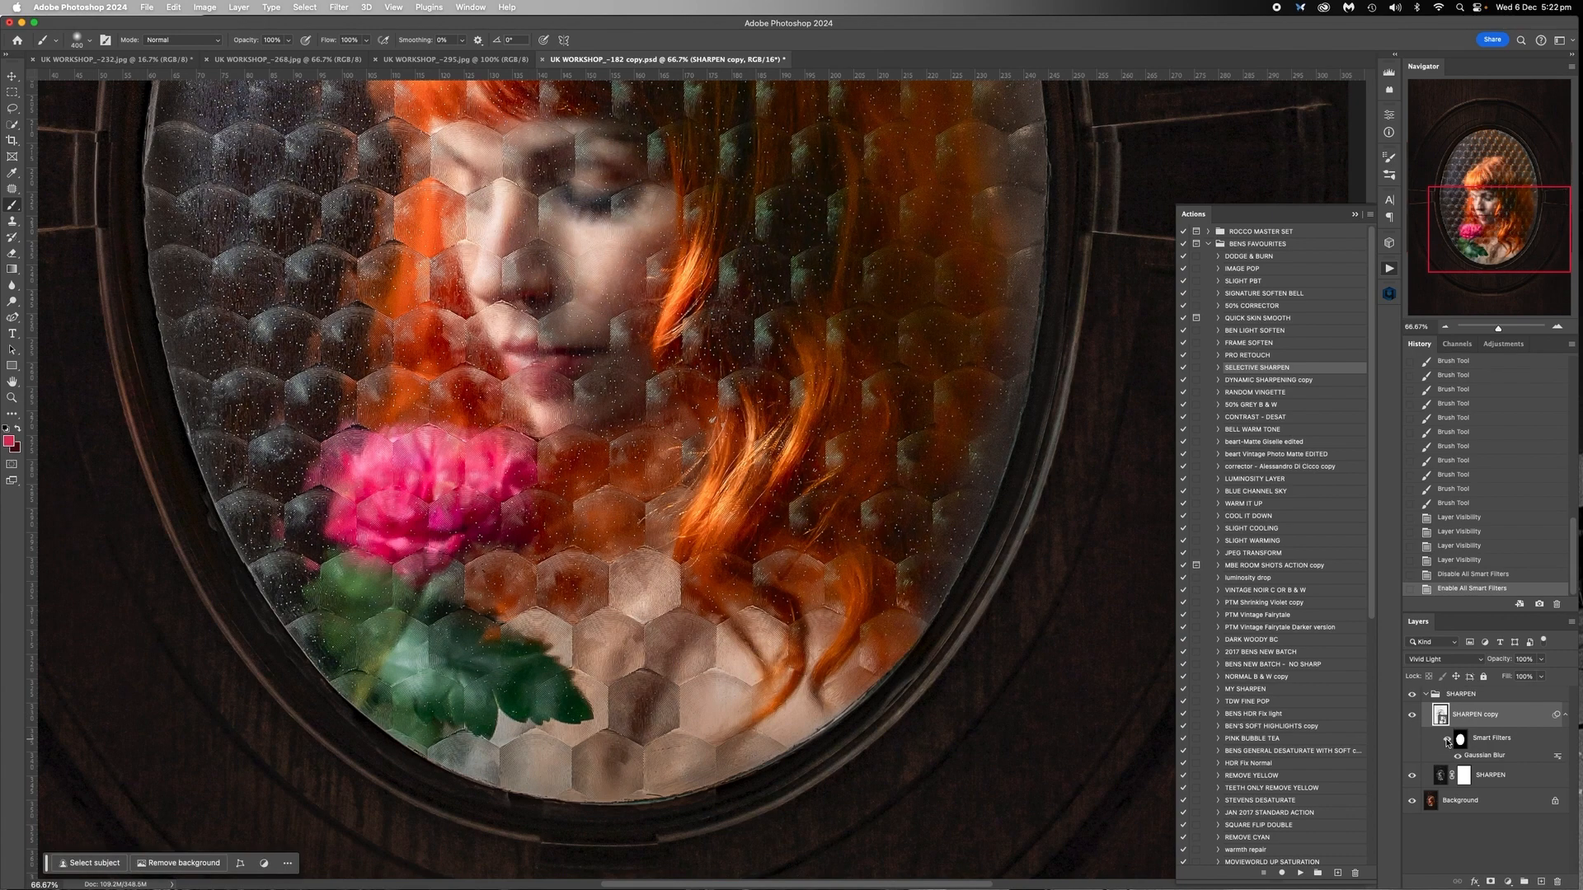
# Collapse the SHARPEN group and toggle its visibility repeatedly to compare the portrait before and after sharpening
pyautogui.click(1426, 695)
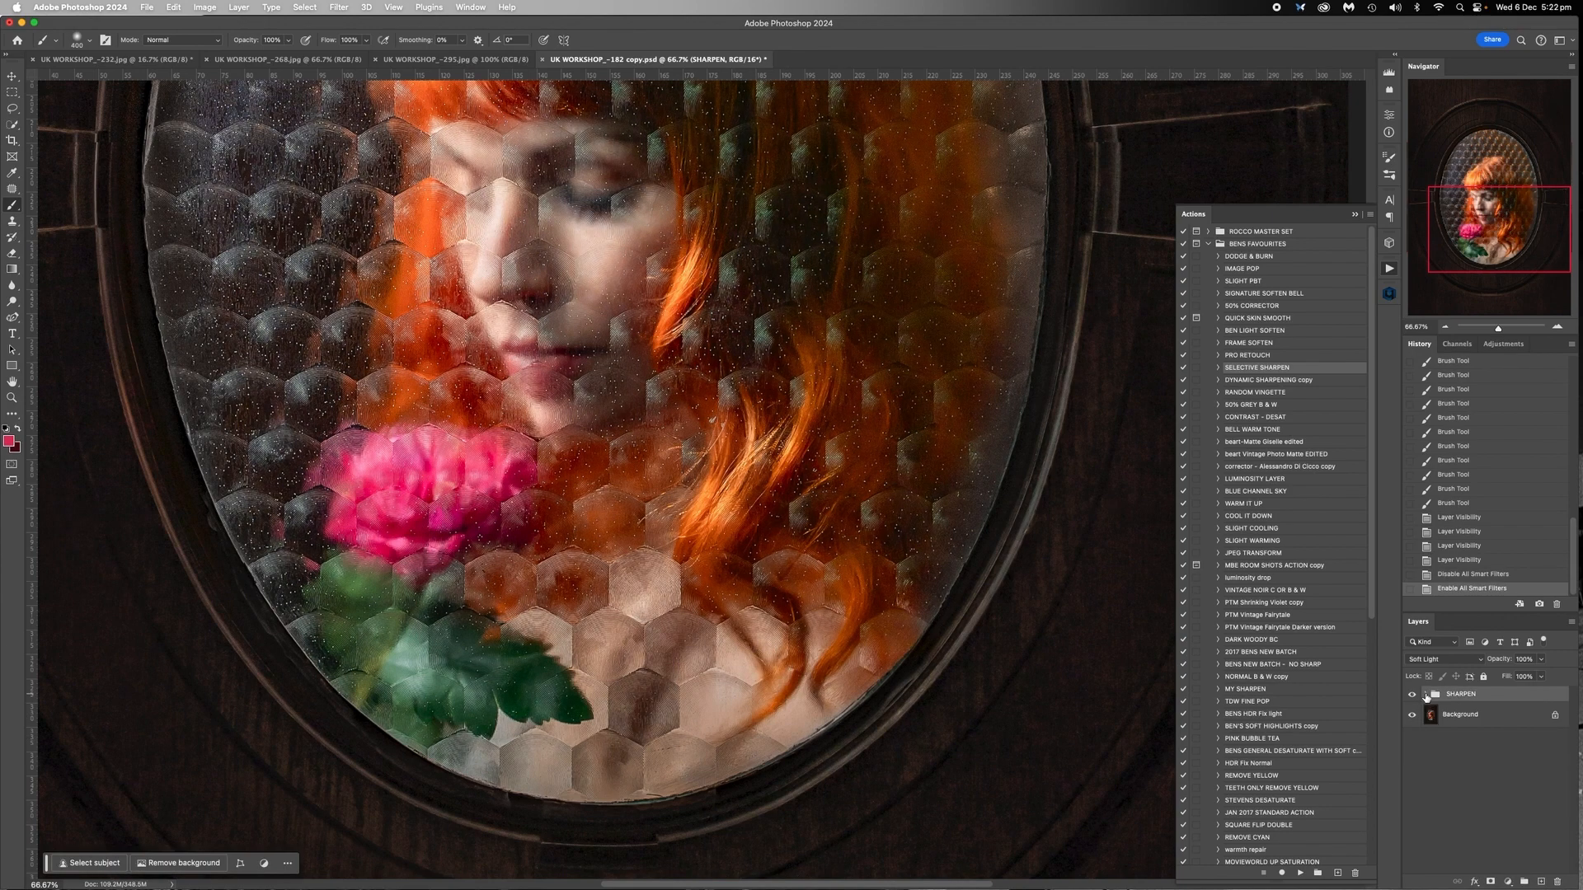
pyautogui.click(1446, 329)
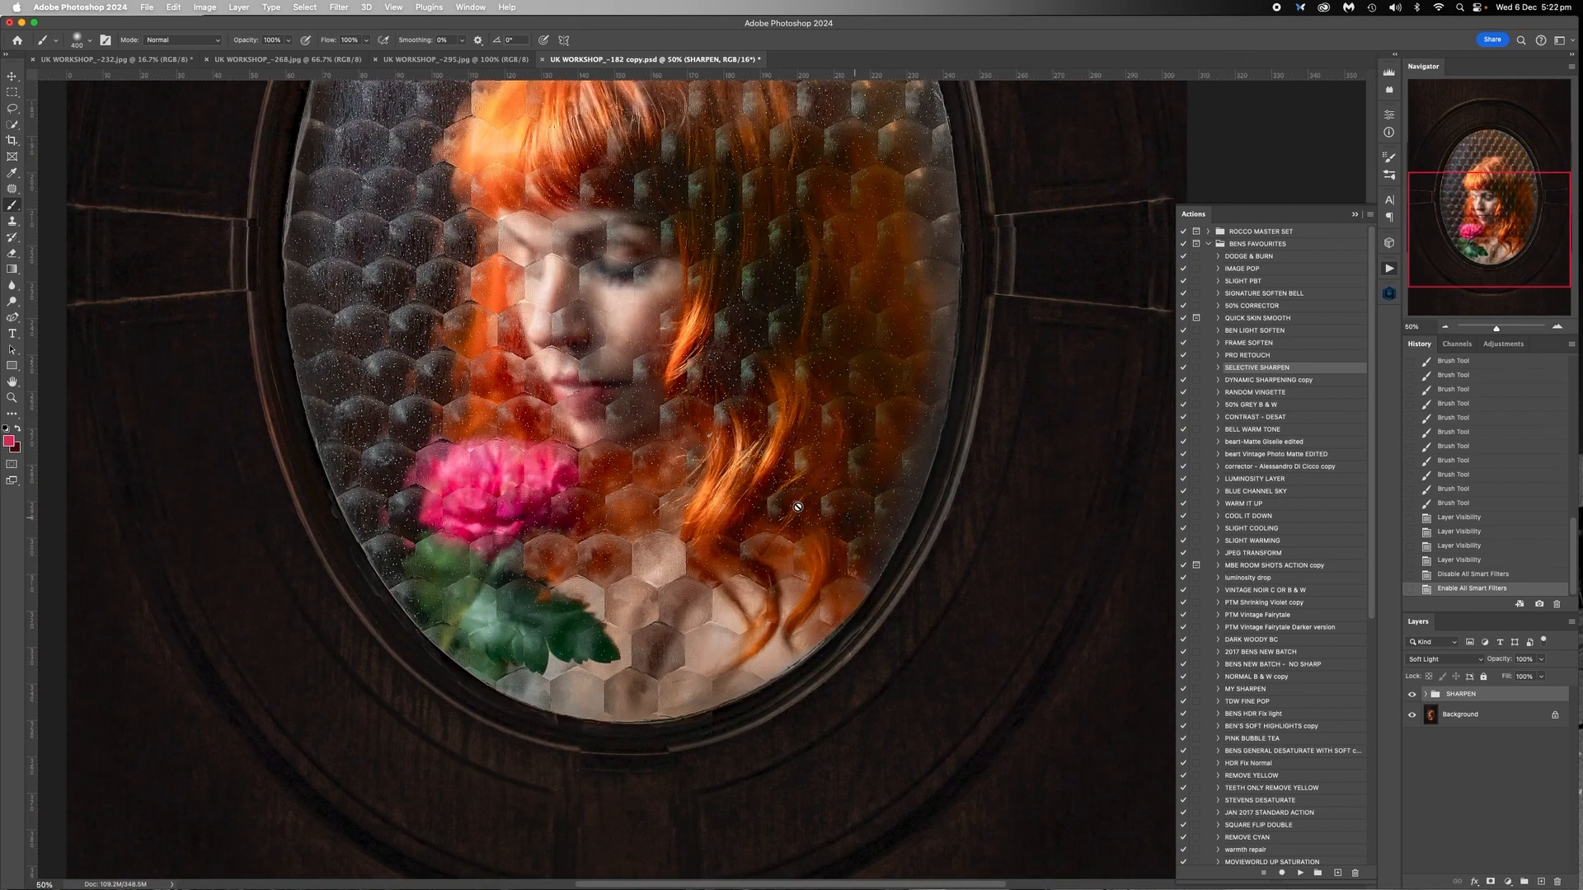
pyautogui.scroll(5, 797, 506)
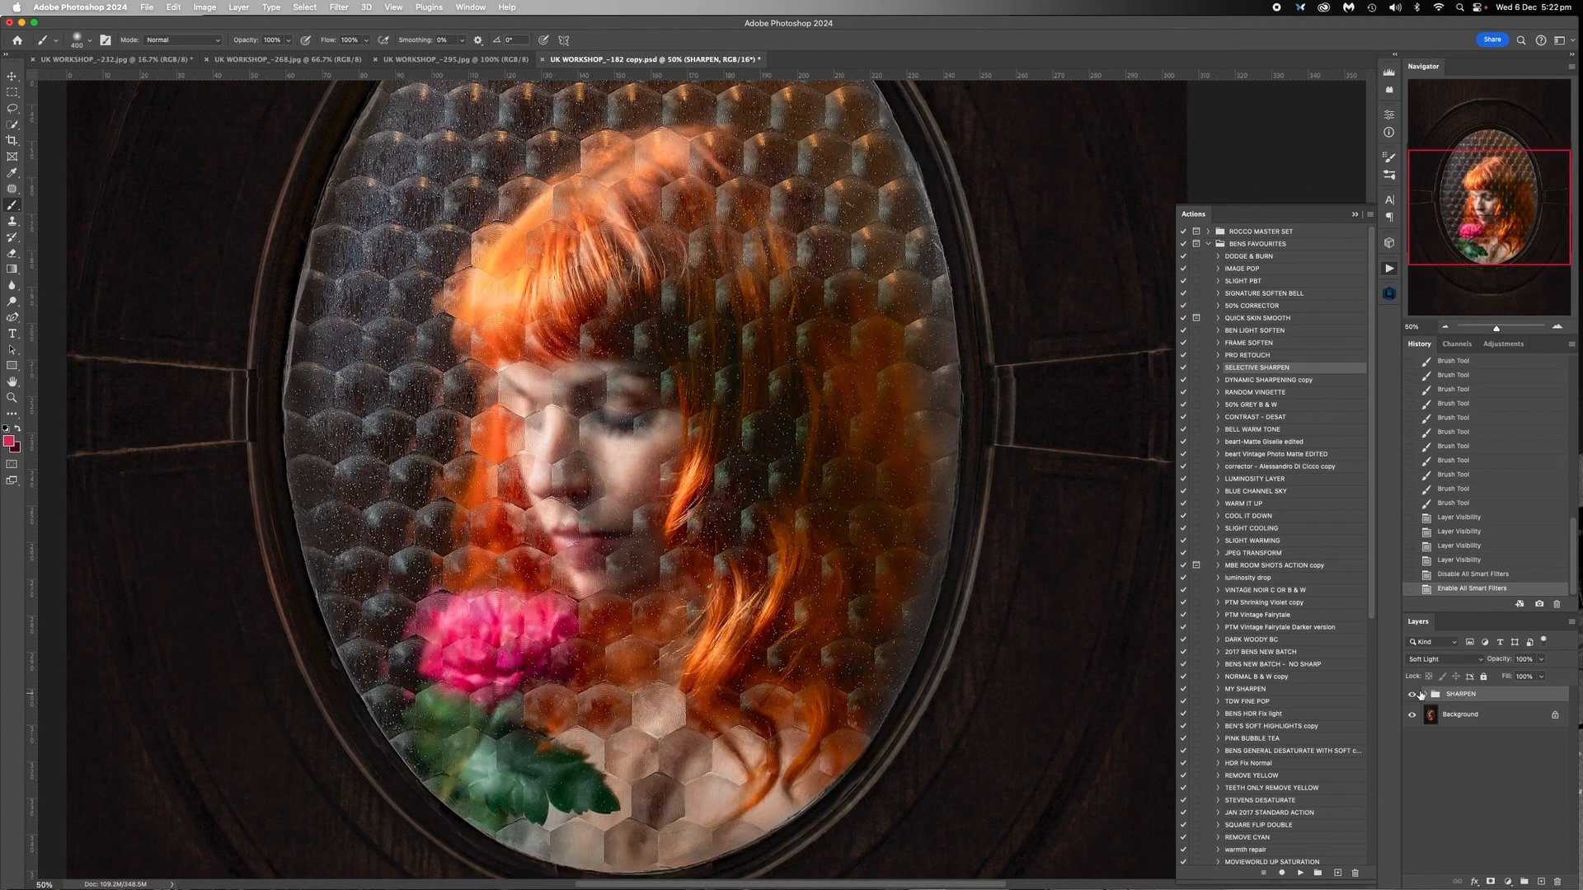
pyautogui.click(1413, 695)
pyautogui.click(1413, 695)
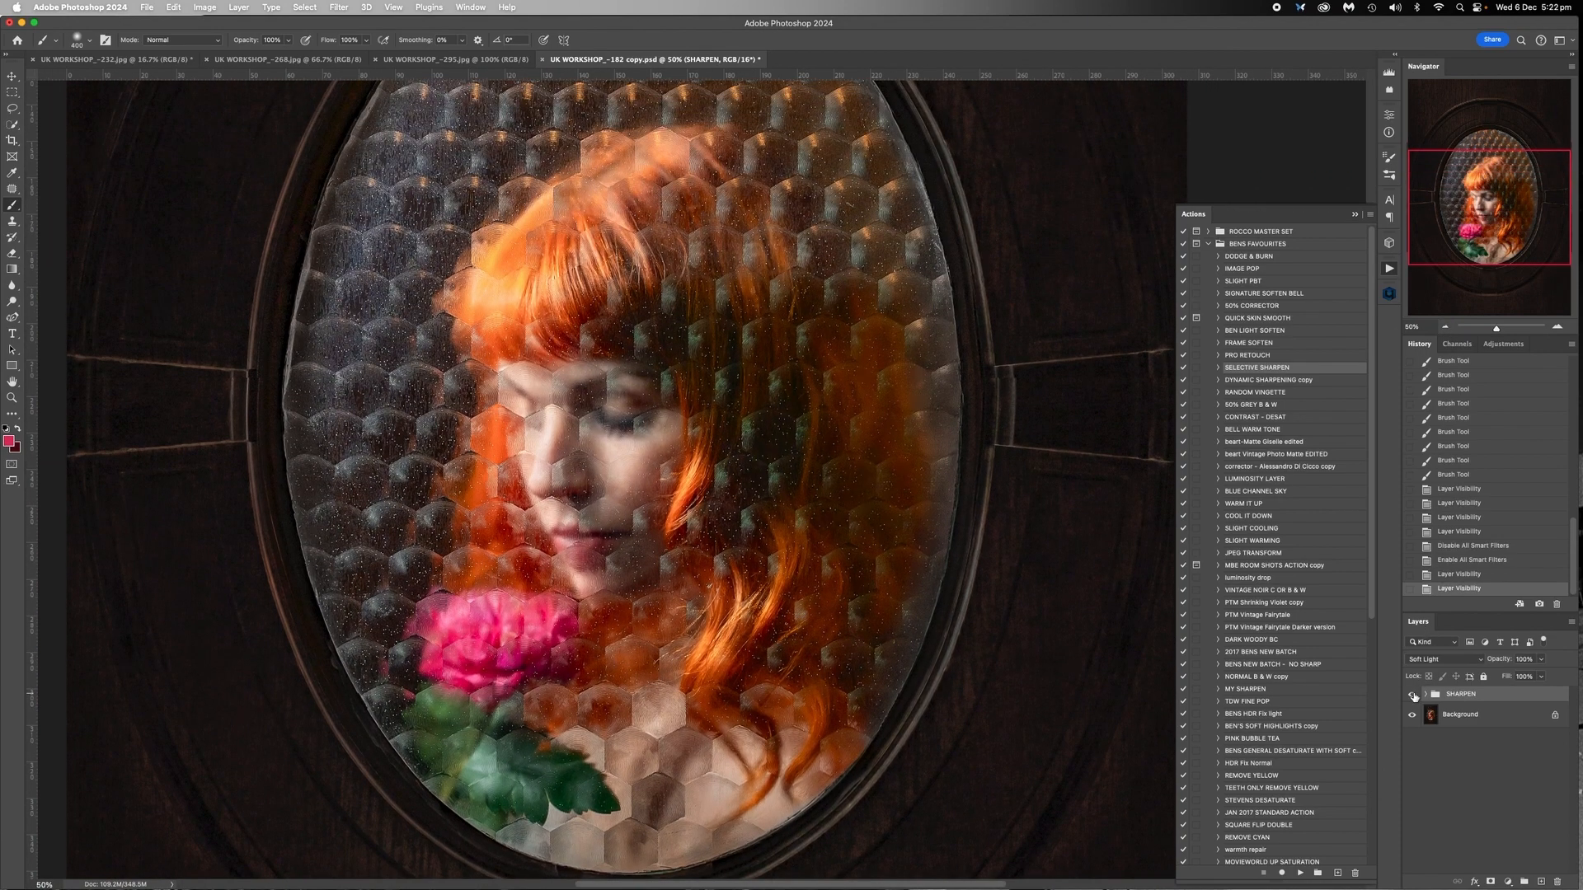
pyautogui.click(1413, 695)
pyautogui.click(1413, 695)
pyautogui.click(1413, 695)
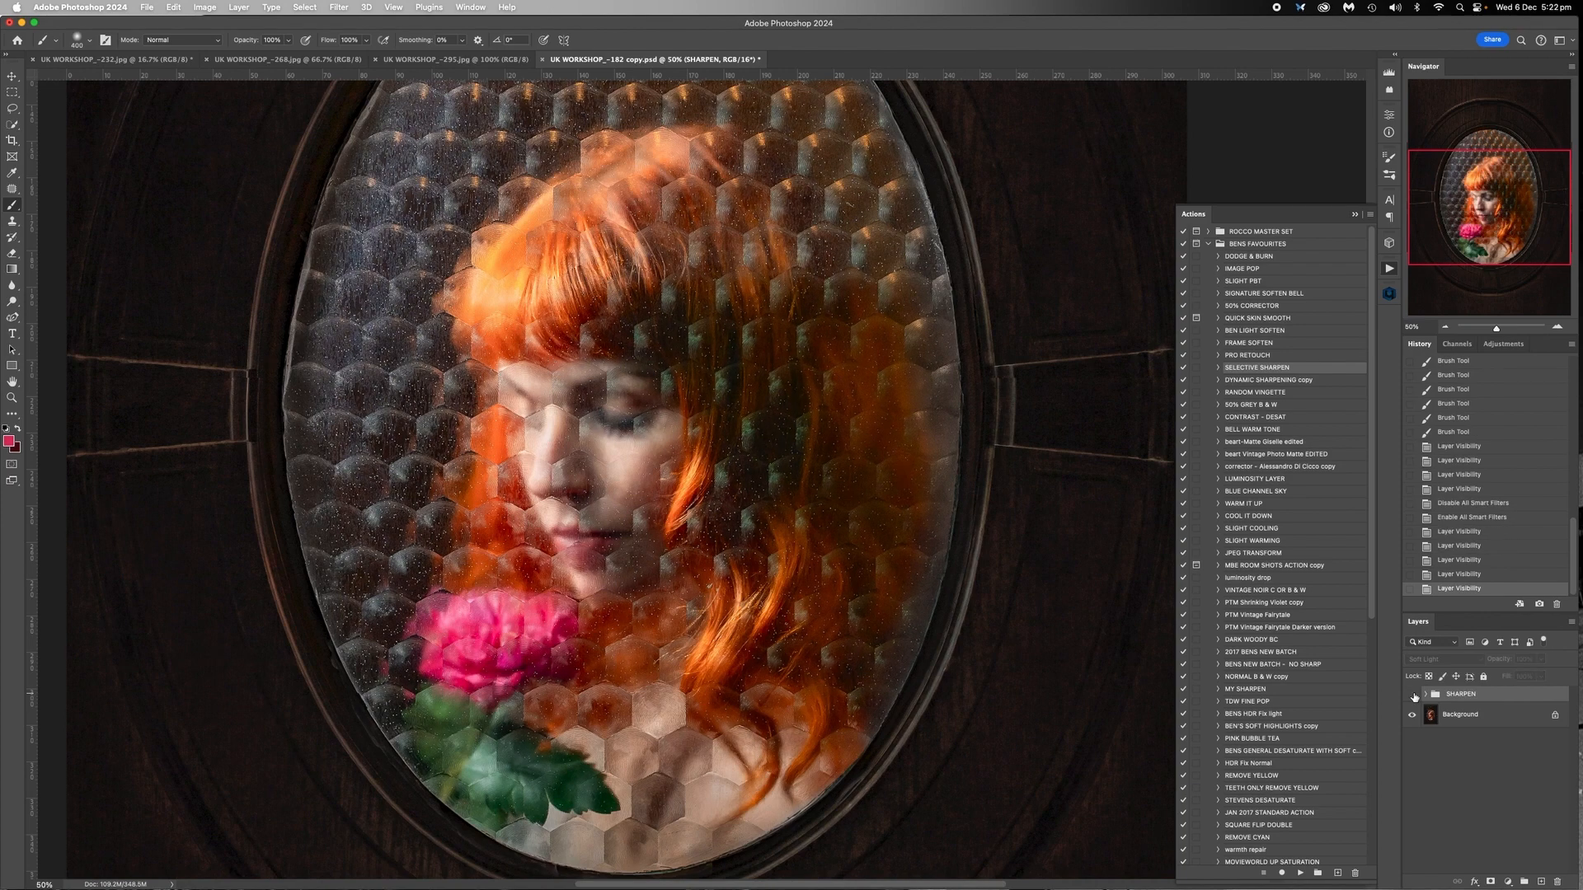
pyautogui.click(1413, 695)
pyautogui.click(1413, 695)
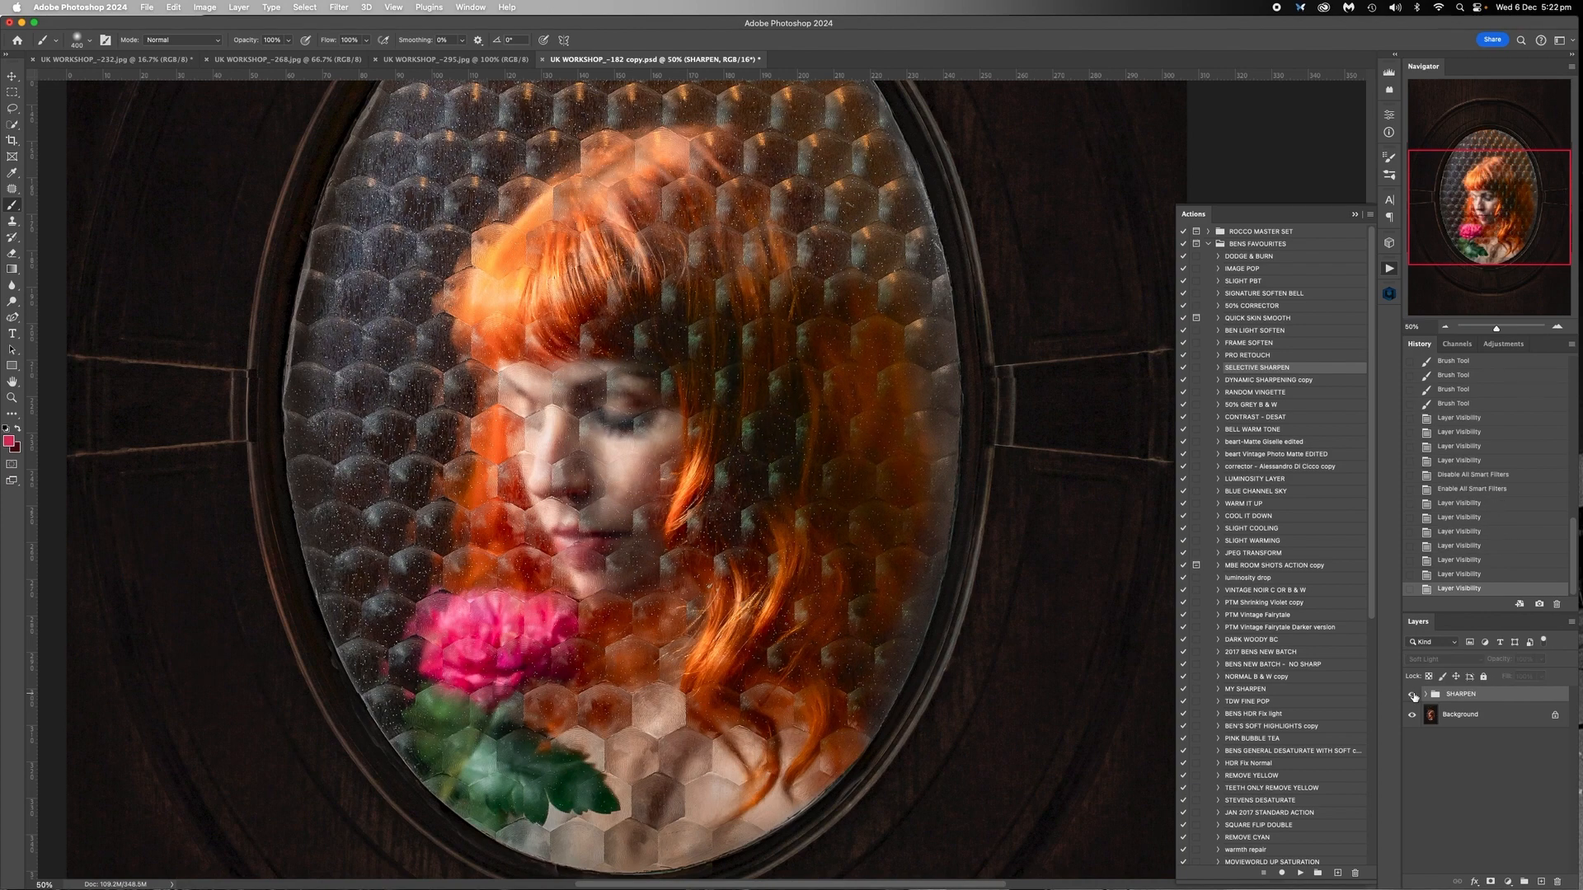
pyautogui.click(1413, 695)
# Reselect the SHARPEN copy filter mask and paint white with a 600 px brush over the glass in front of the fringe
pyautogui.click(1426, 695)
pyautogui.click(1459, 739)
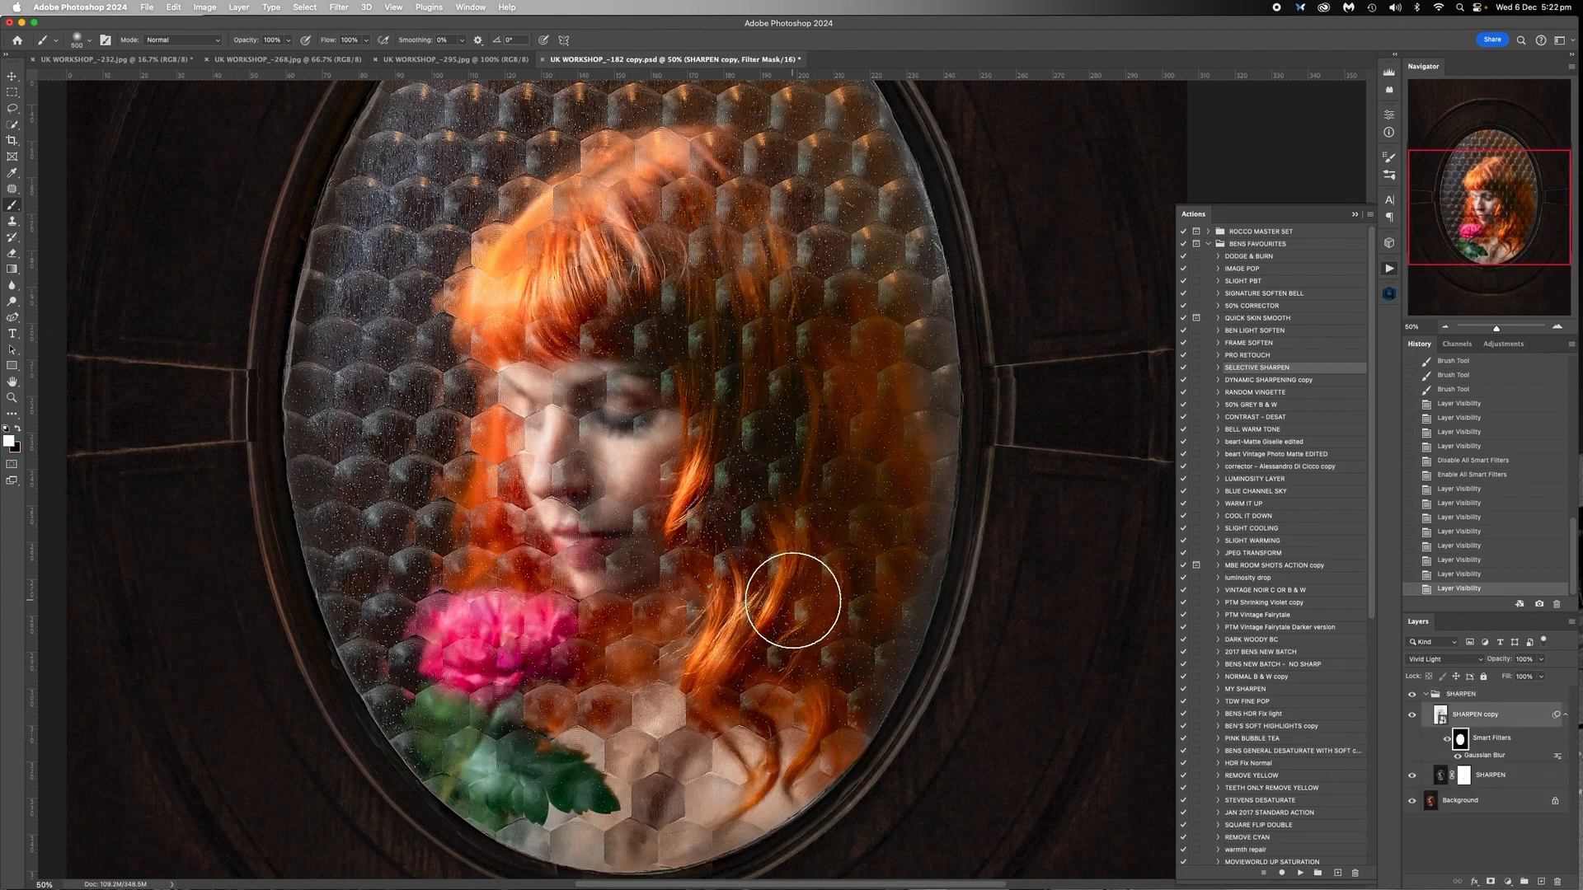
pyautogui.press(']')
pyautogui.press(']')
pyautogui.press(']')
pyautogui.press(']')
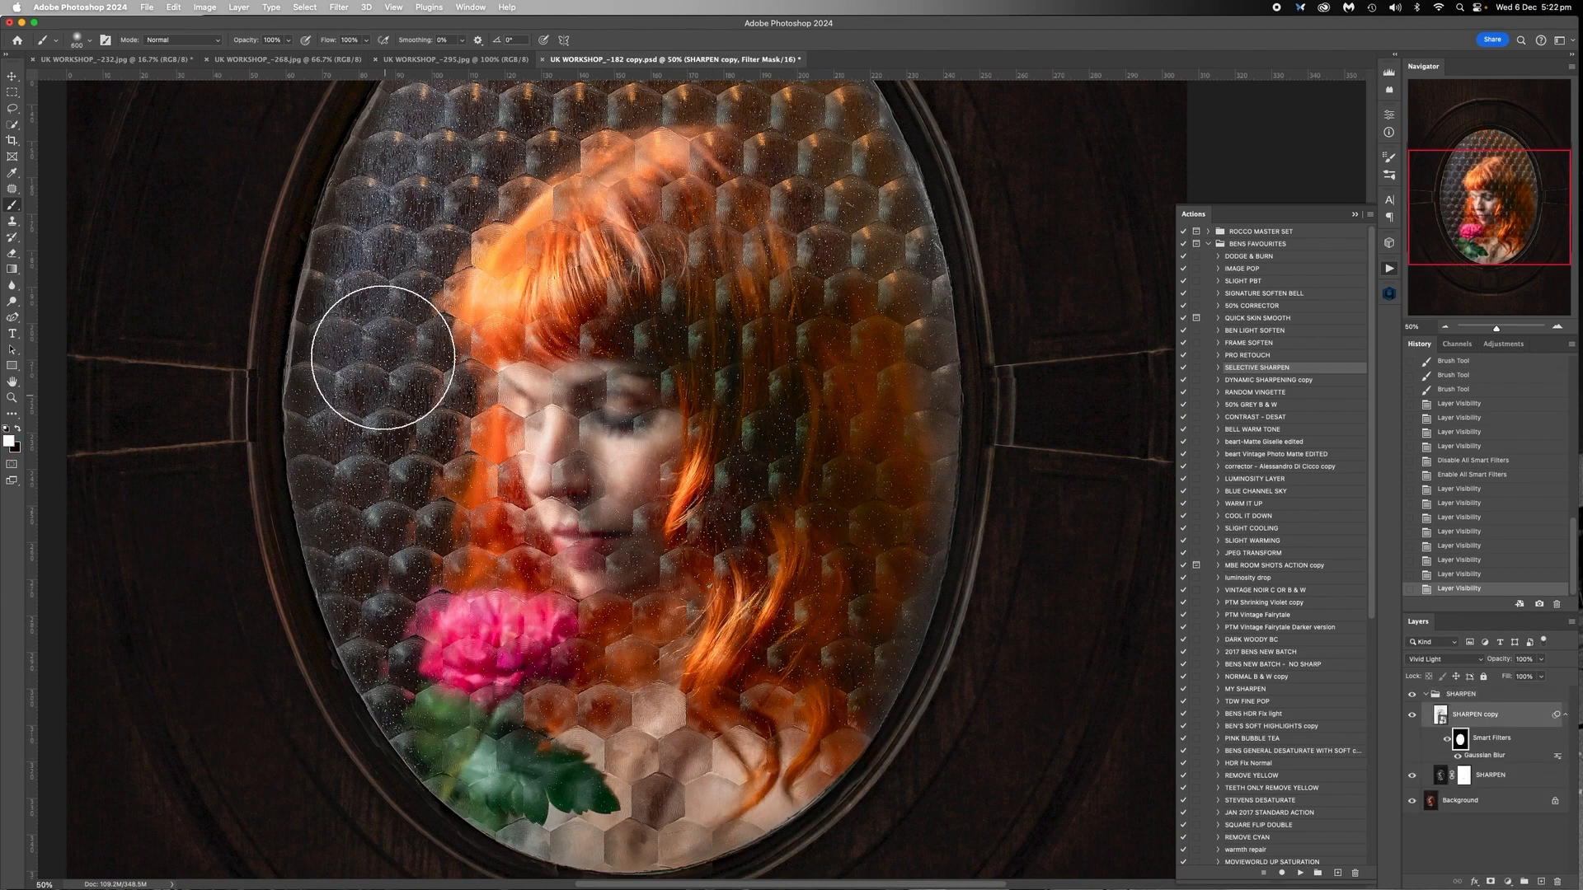
pyautogui.moveTo(382, 354)
pyautogui.mouseDown()
pyautogui.moveTo(427, 234)
pyautogui.moveTo(445, 287)
pyautogui.mouseUp()
# Paint white on the SHARPEN copy filter mask over the long hair beside the cheek and view the whole image
pyautogui.scroll(3, 421, 346)
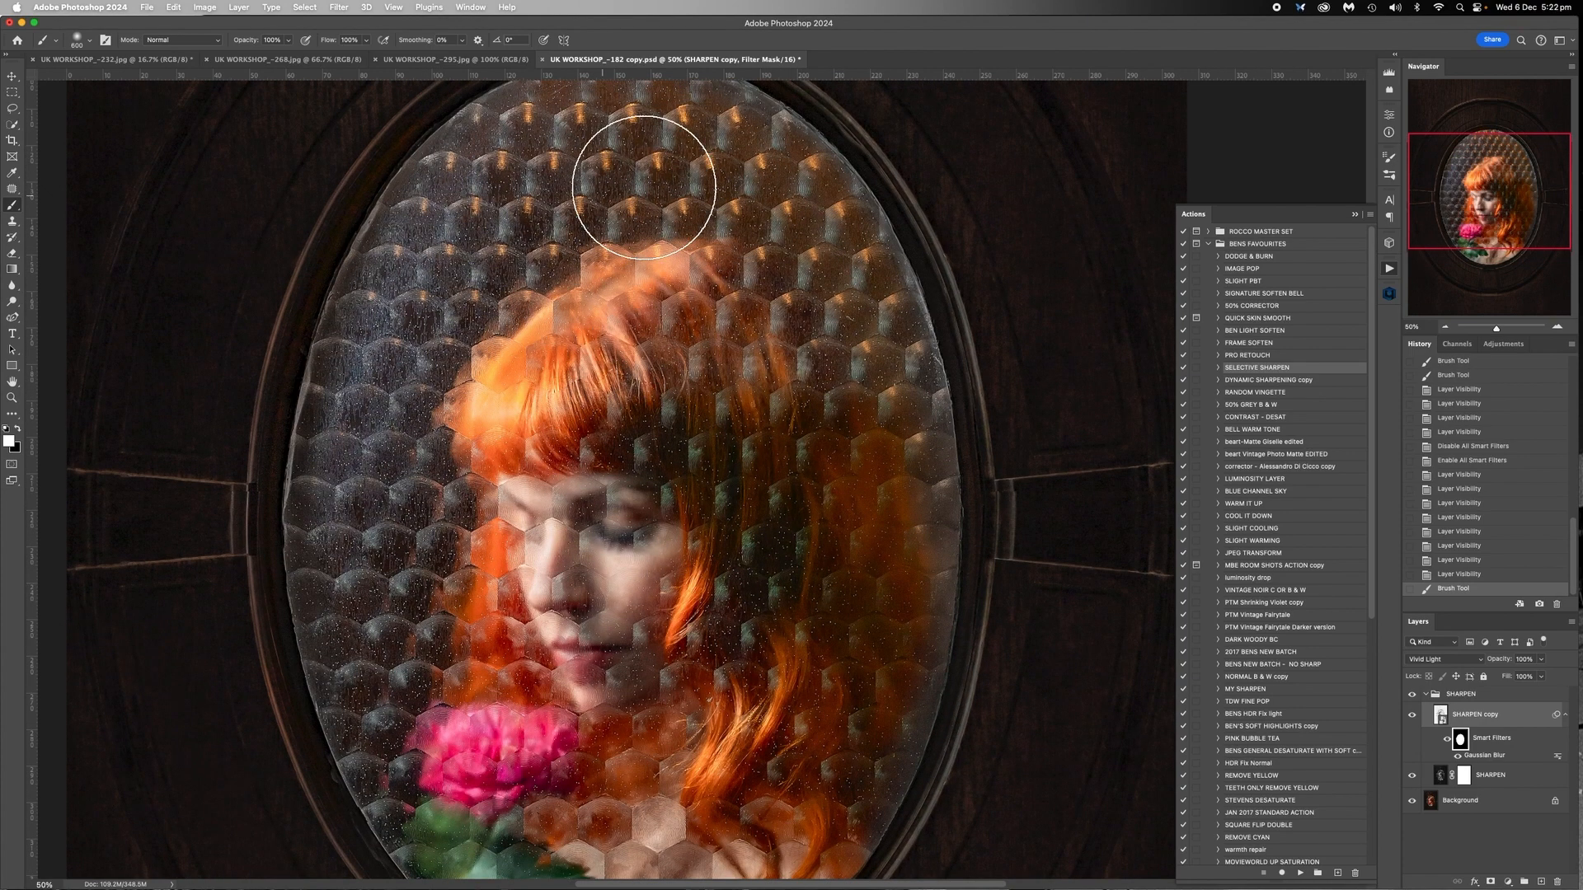
pyautogui.moveTo(717, 572); pyautogui.dragTo(742, 532)
pyautogui.scroll(-1, 744, 526)
pyautogui.click(744, 525)
pyautogui.scroll(-3, 745, 525)
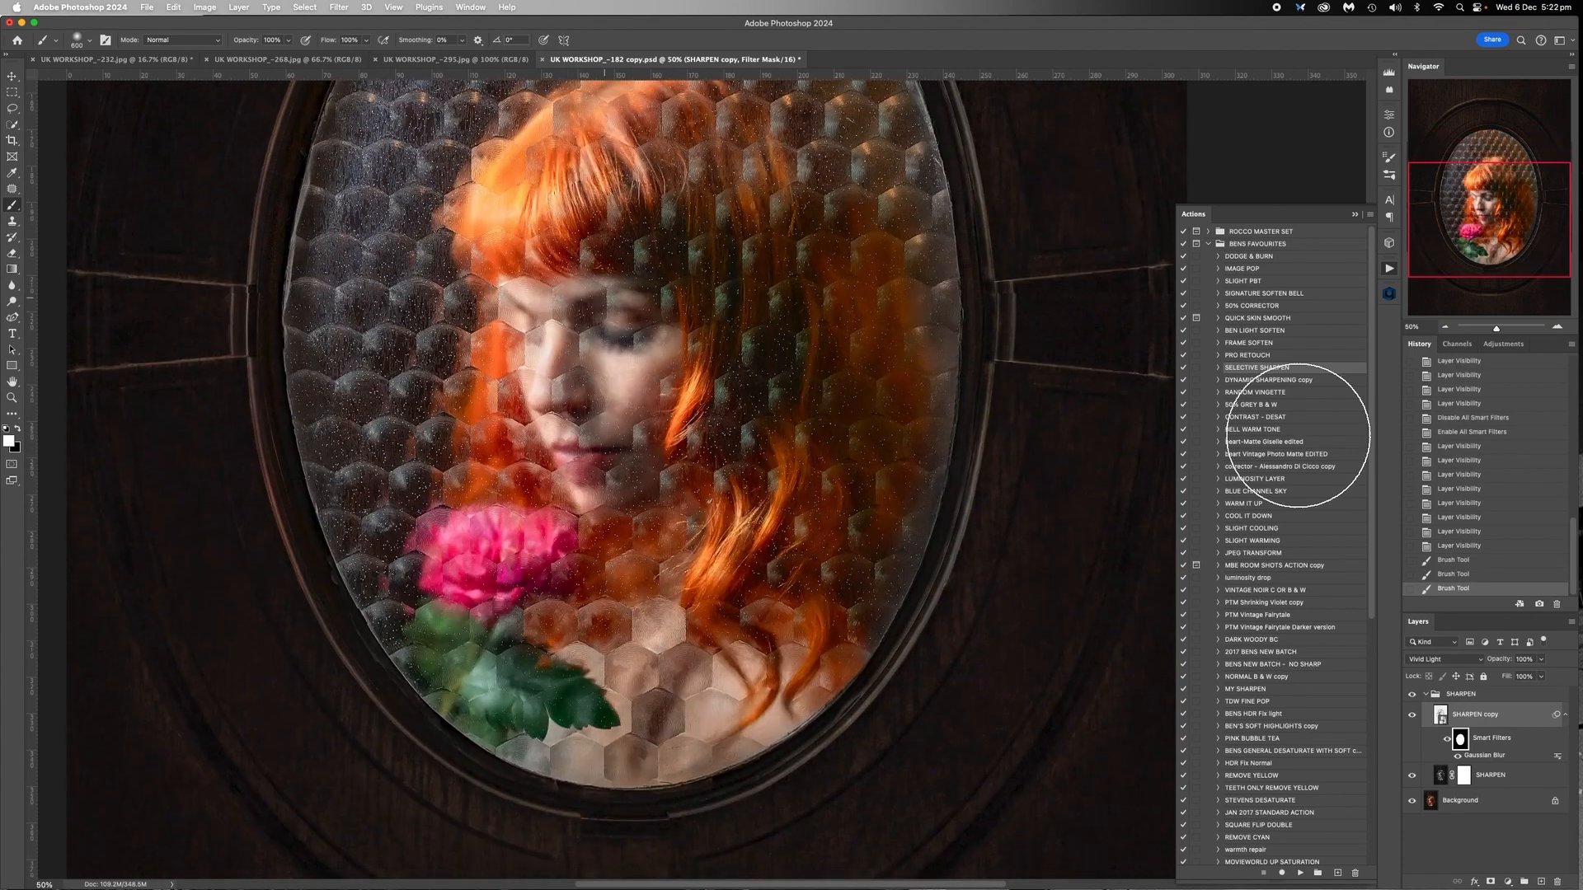
pyautogui.click(1447, 328)
pyautogui.click(1447, 327)
pyautogui.click(1447, 328)
pyautogui.click(1447, 327)
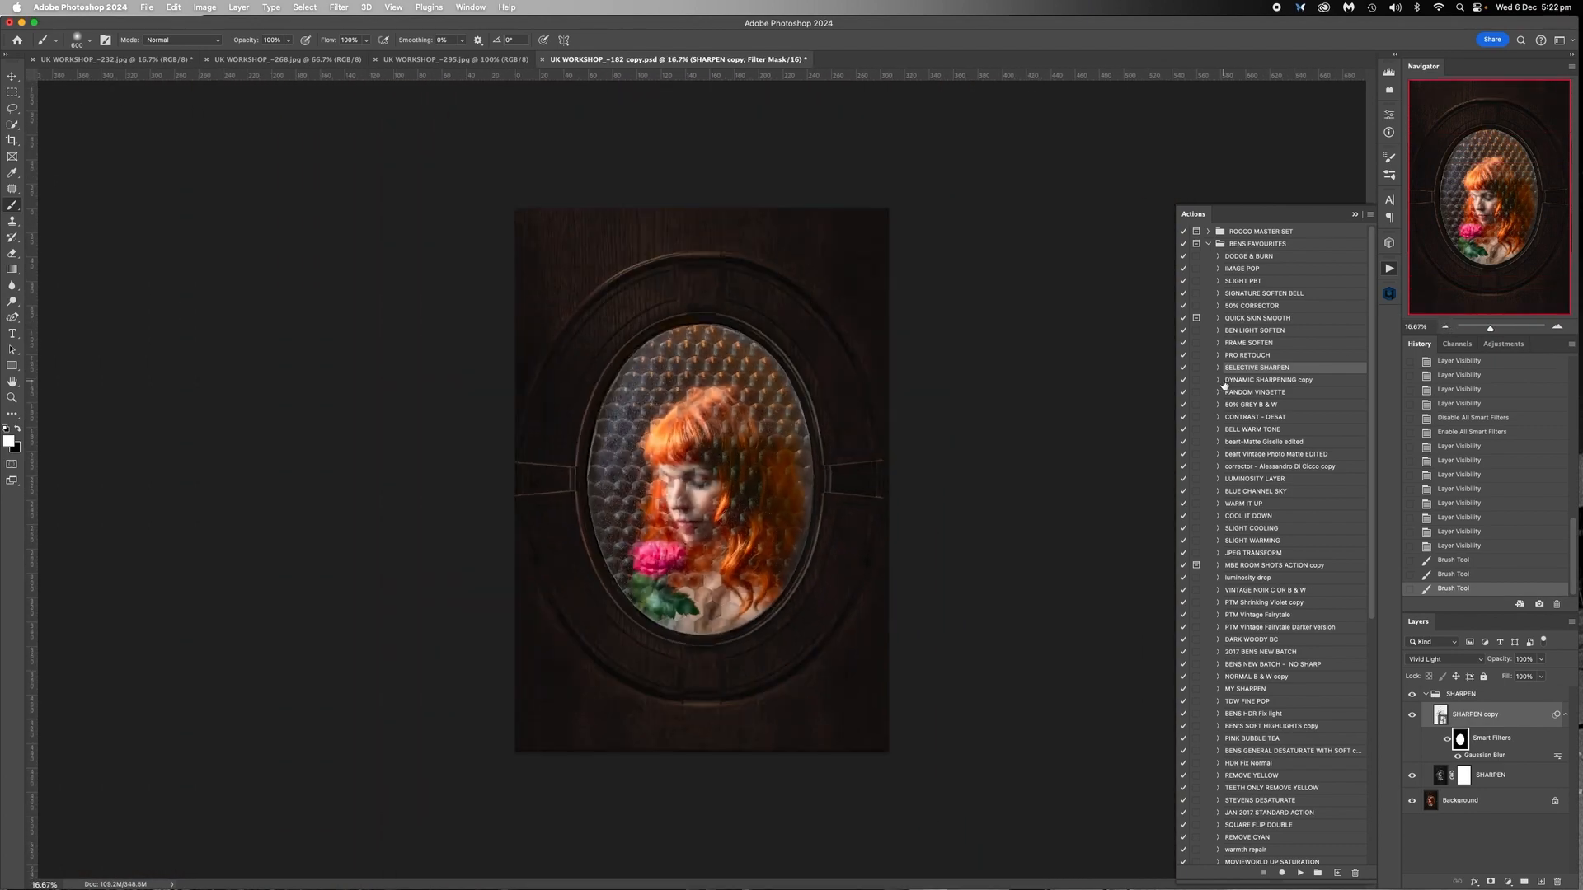
# Flatten the sharpened portrait into a single Background layer
pyautogui.click(1559, 327)
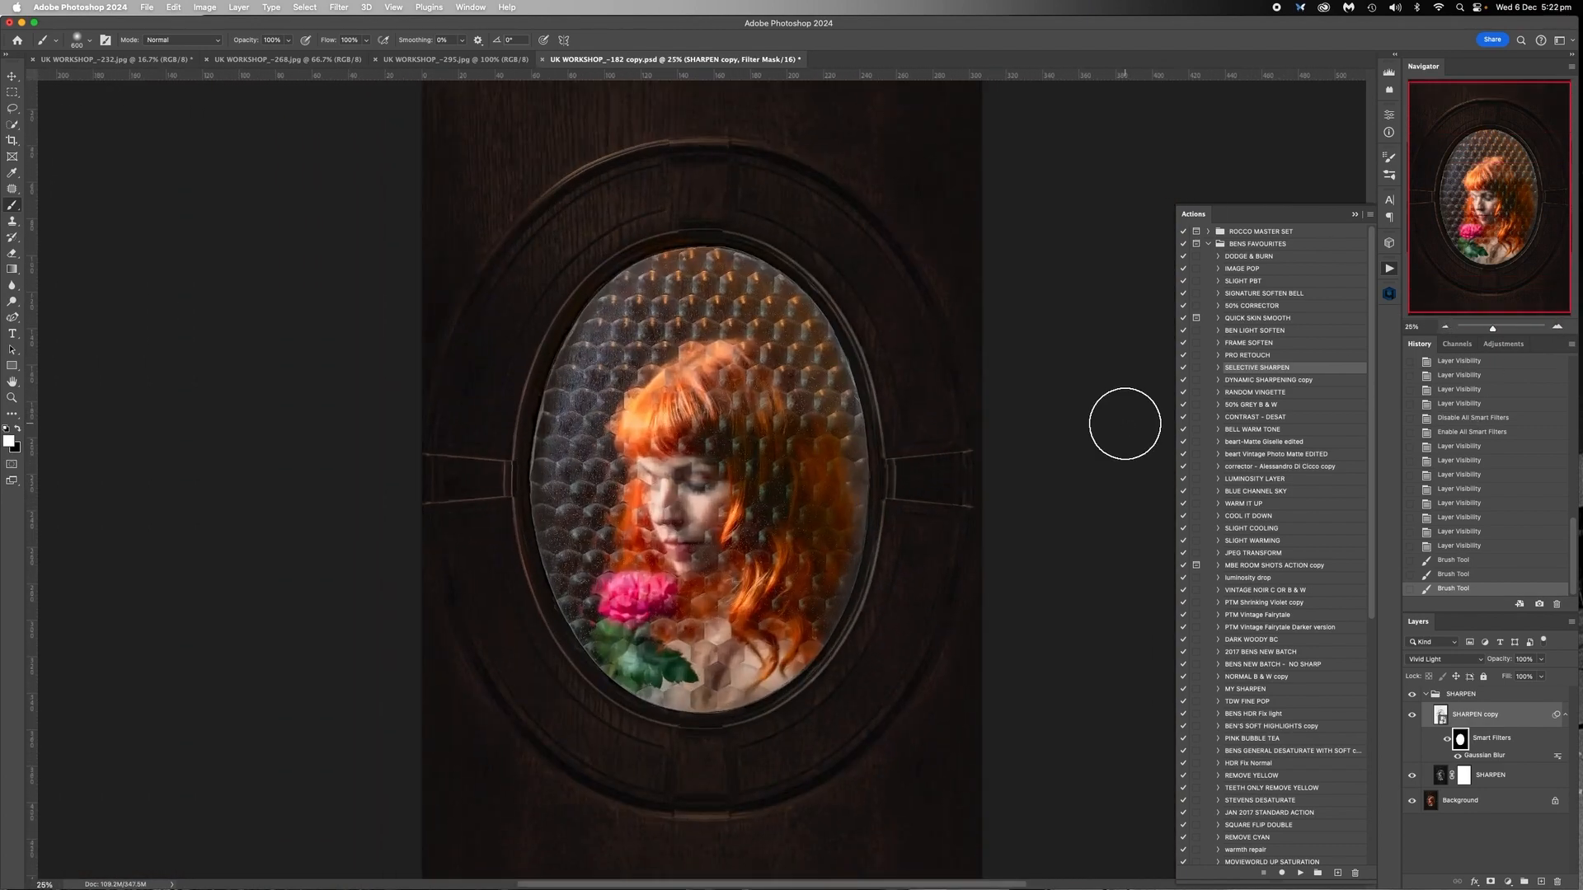
pyautogui.click(1447, 327)
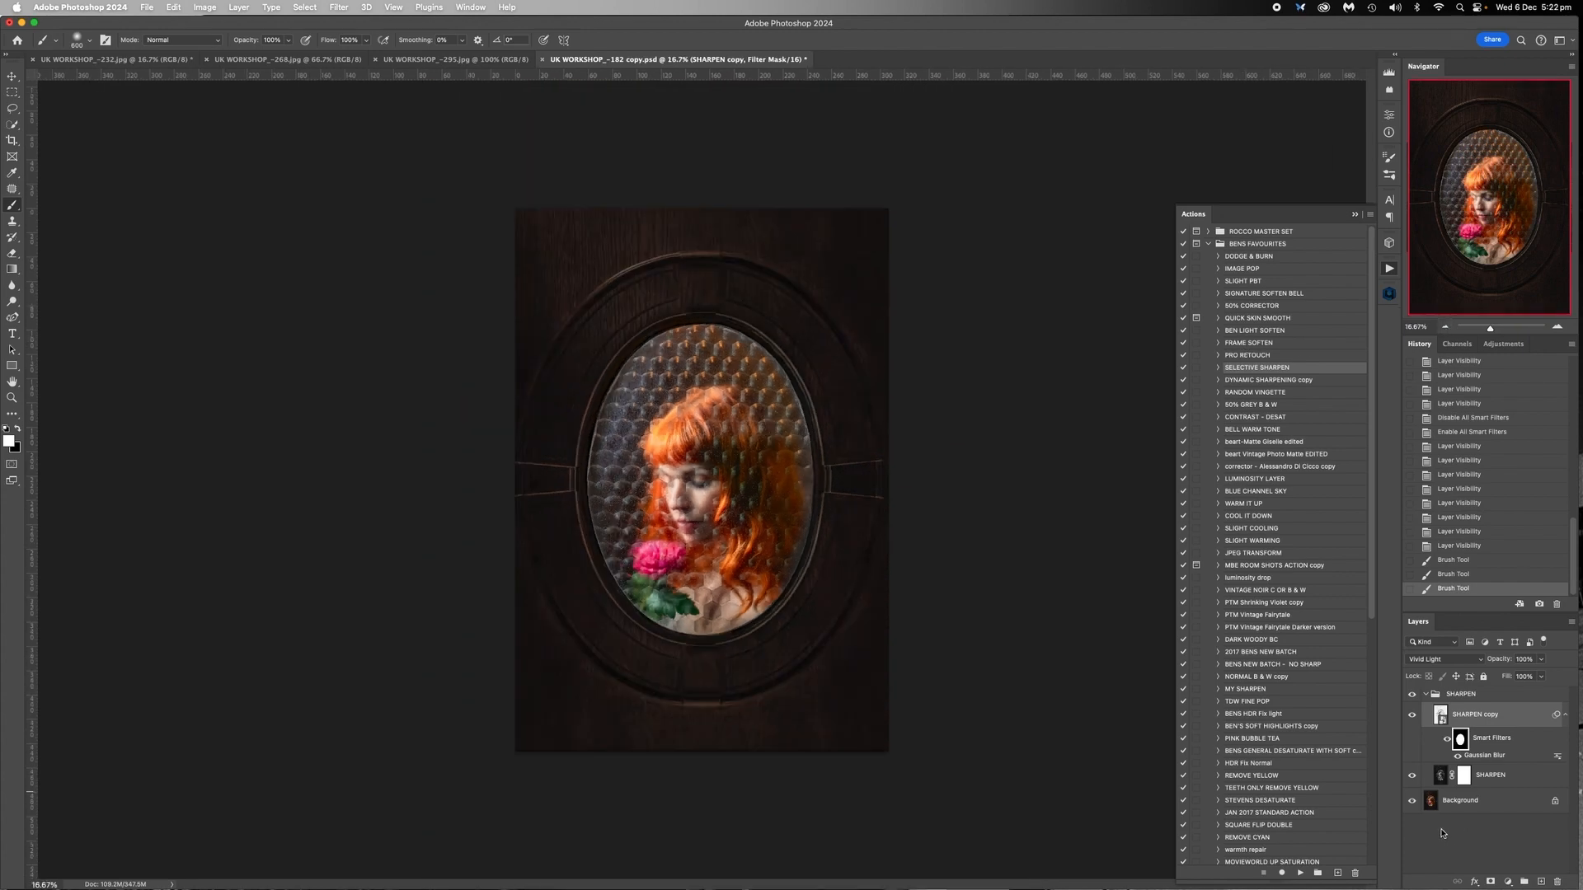
pyautogui.rightClick(1458, 800)
pyautogui.click(1384, 849)
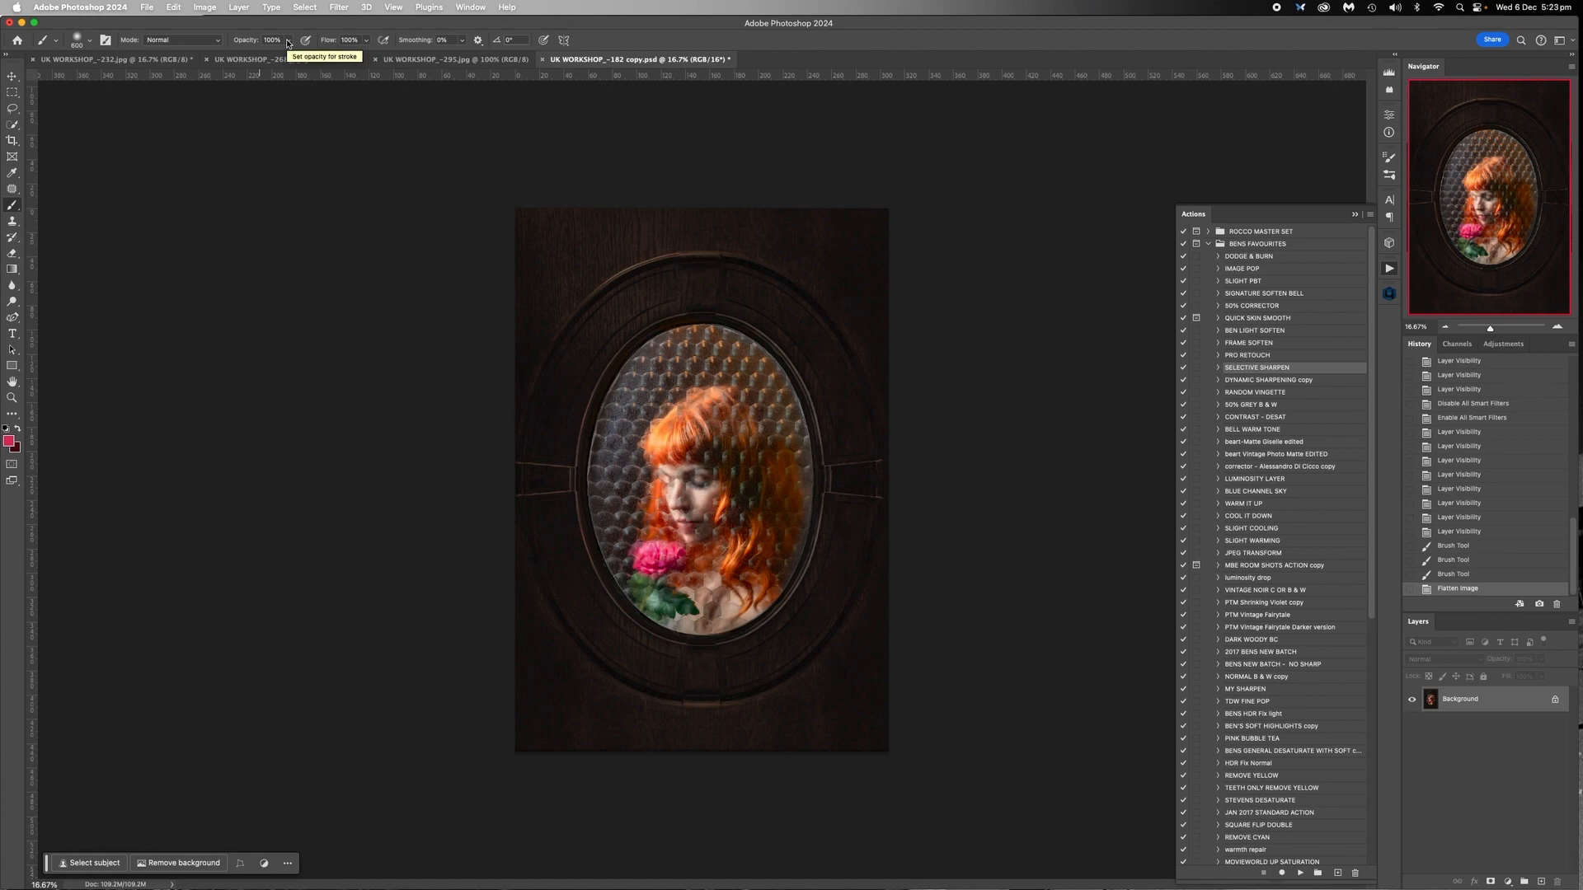
# Paint a dark colour with a Darken-mode brush at 26% opacity over the light rim of the wooden moulding below the oval
pyautogui.click(219, 40)
pyautogui.click(159, 101)
pyautogui.click(289, 41)
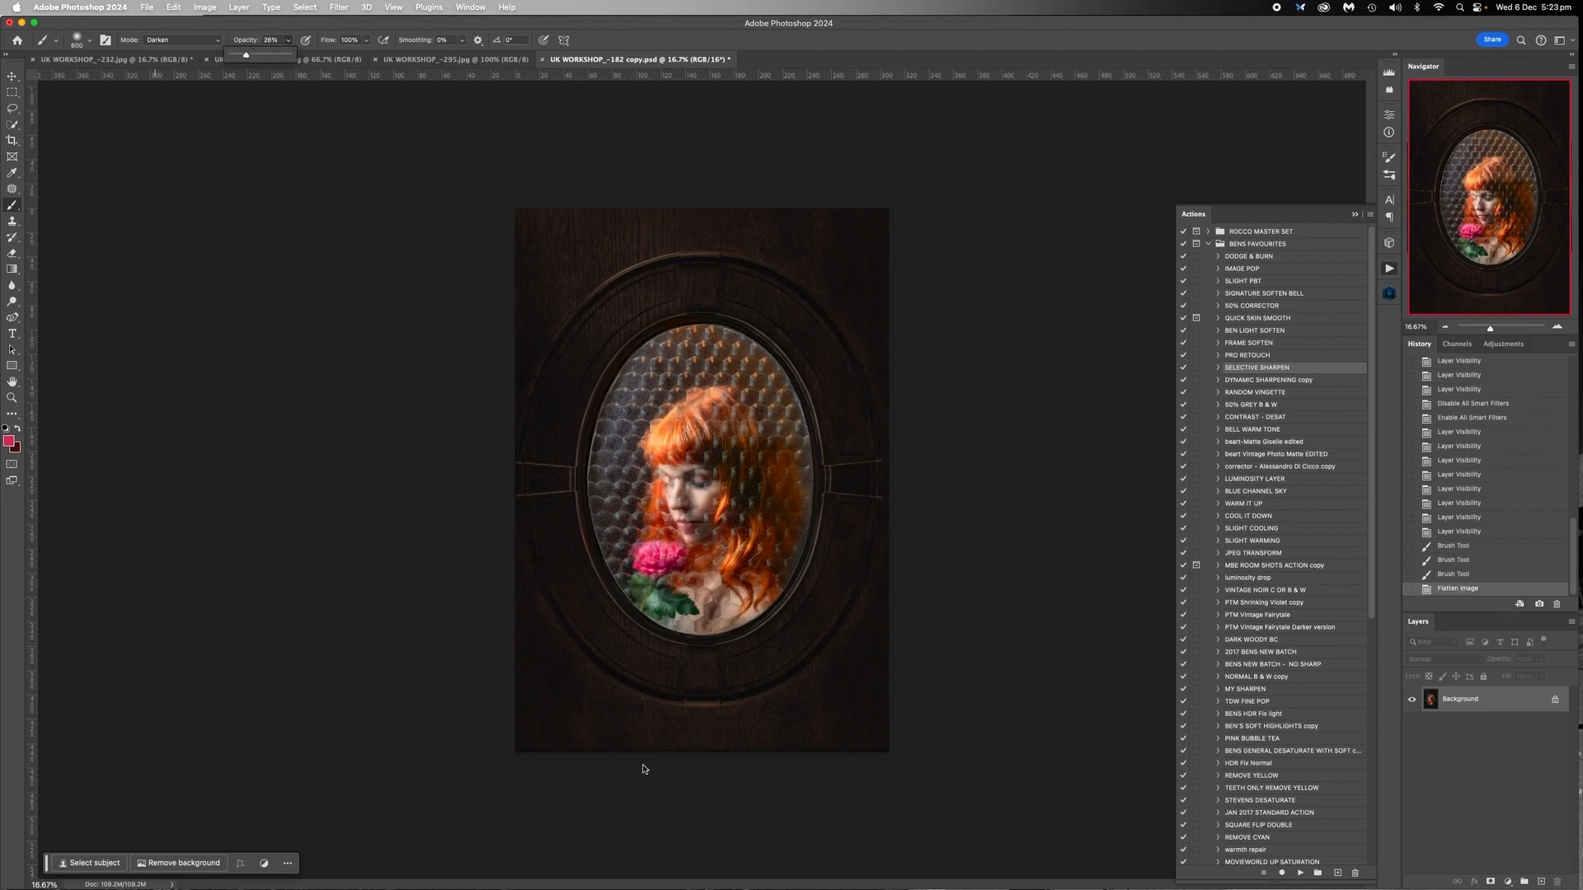
pyautogui.moveTo(642, 708); pyautogui.dragTo(660, 707)
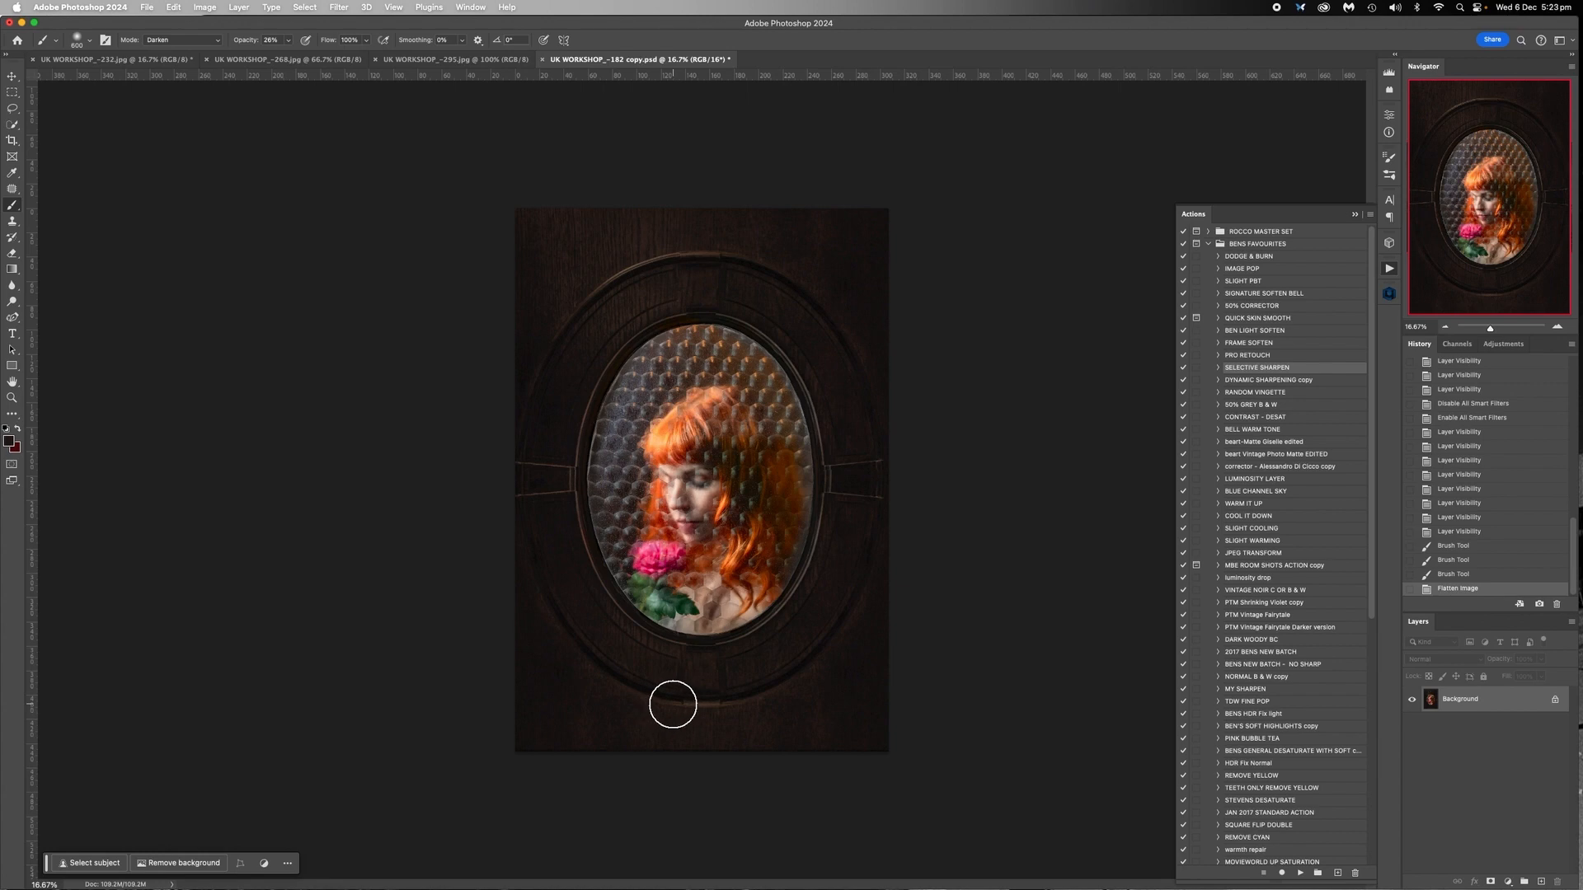
pyautogui.click(701, 707)
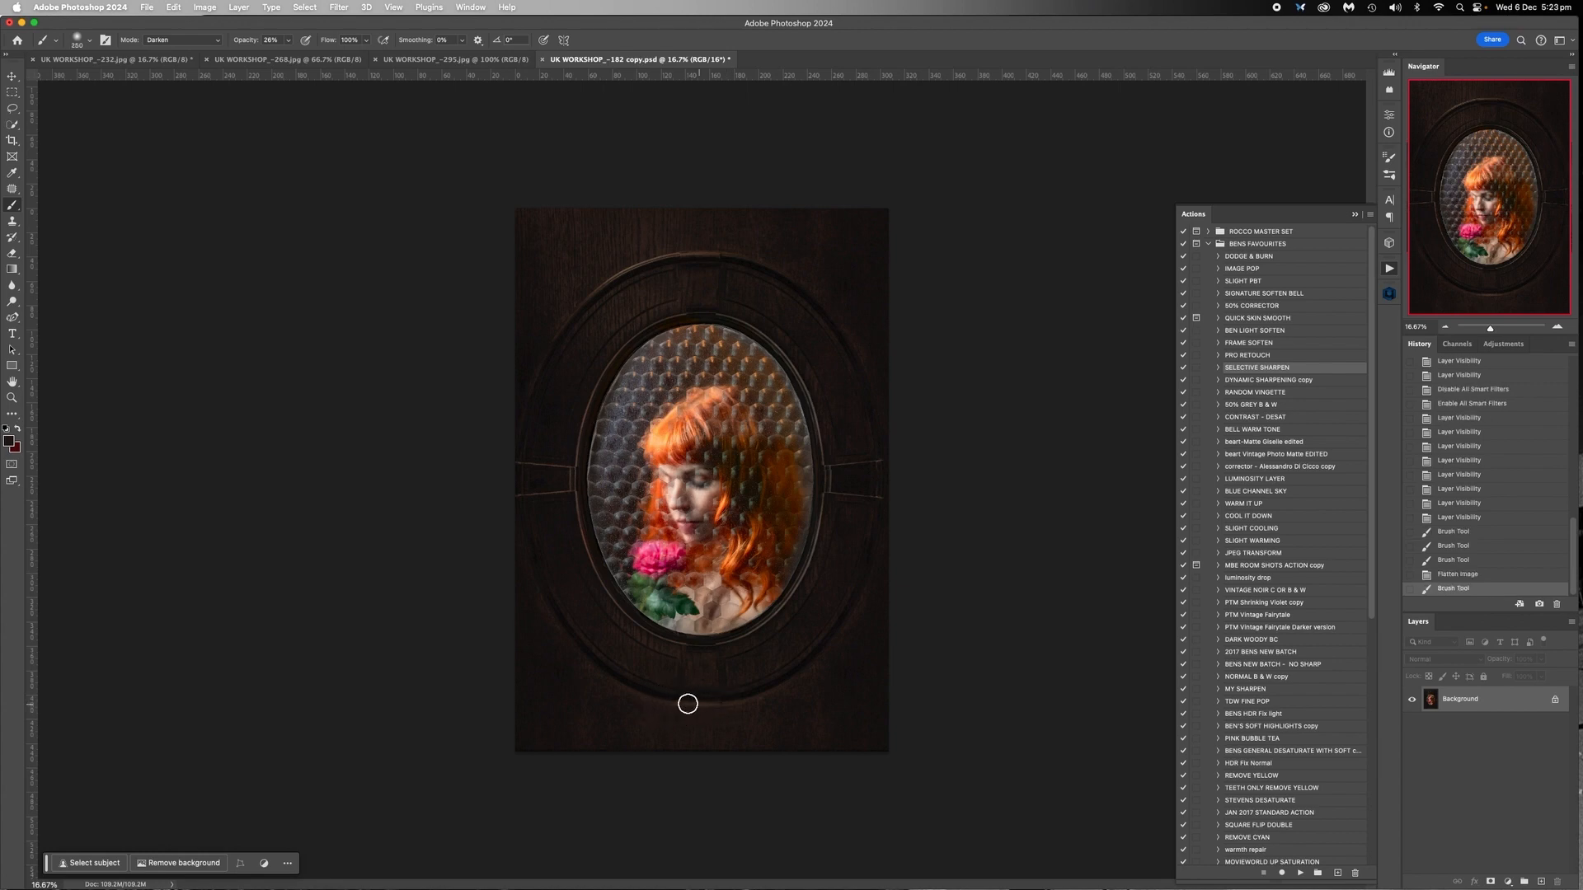
pyautogui.click(685, 700)
pyautogui.click(756, 689)
pyautogui.click(668, 702)
pyautogui.click(747, 708)
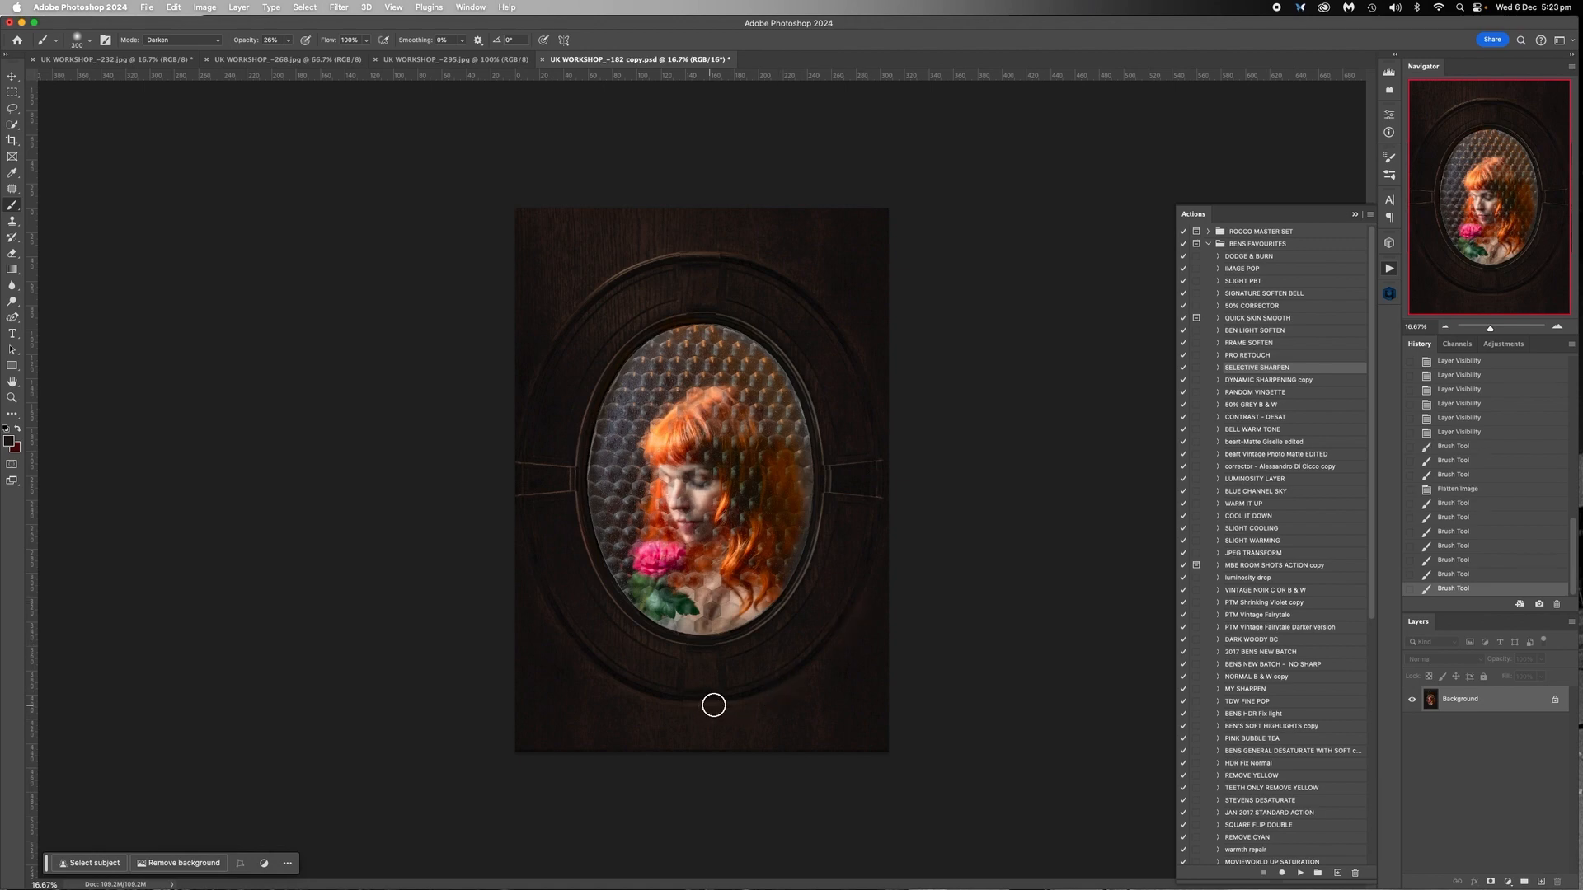
pyautogui.click(713, 705)
pyautogui.click(650, 702)
pyautogui.click(1445, 328)
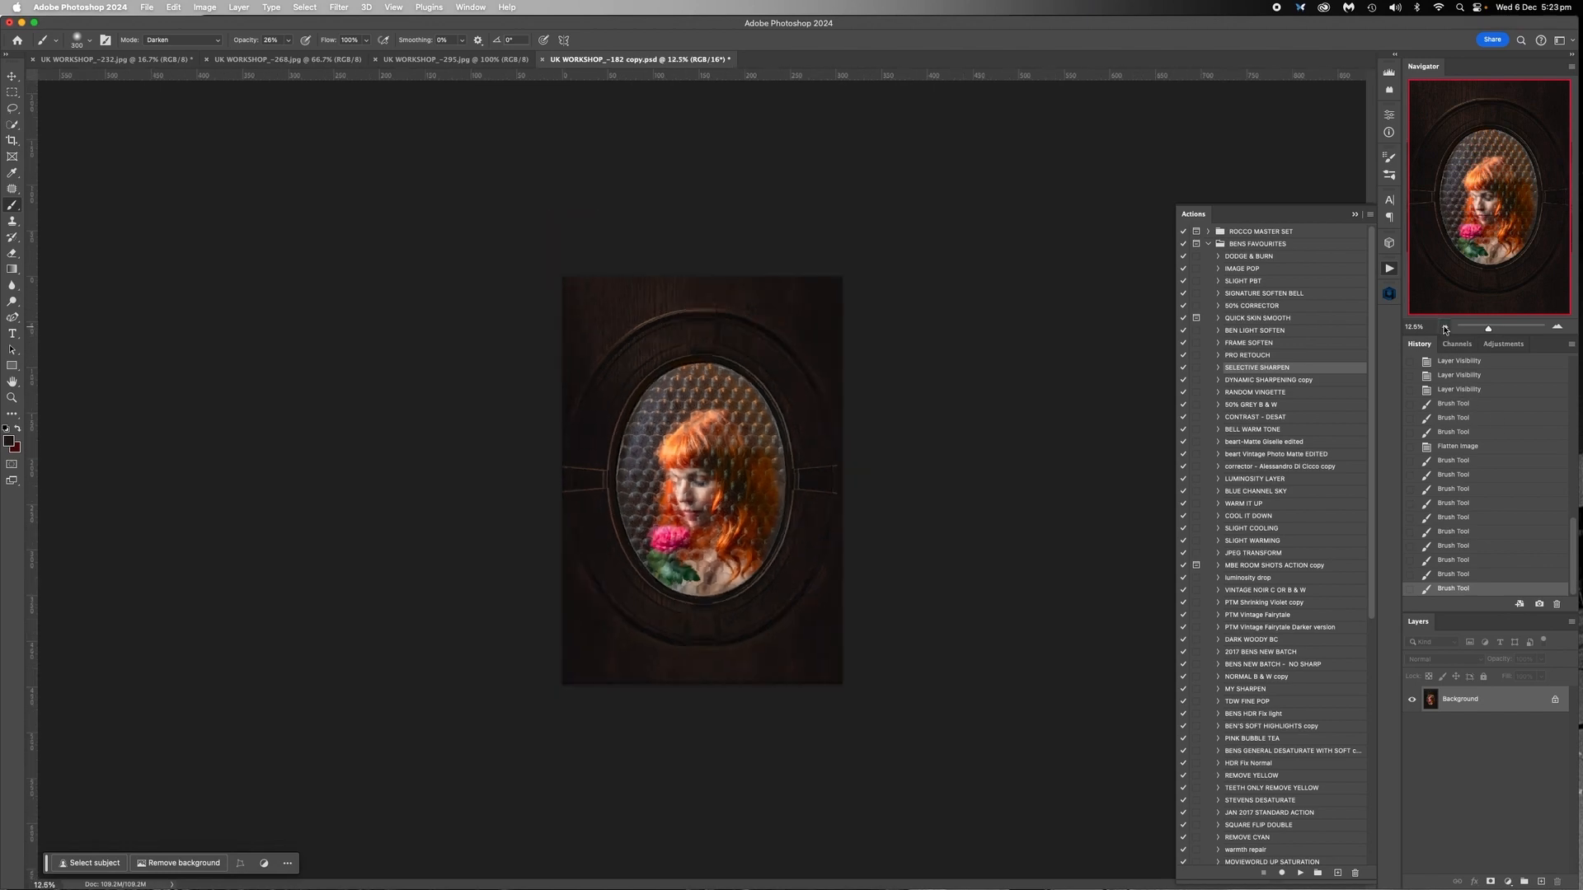
# Inspect the portrait, the lower moulding and the upper wooden frame at 50% magnification for remaining flaws
pyautogui.click(1561, 327)
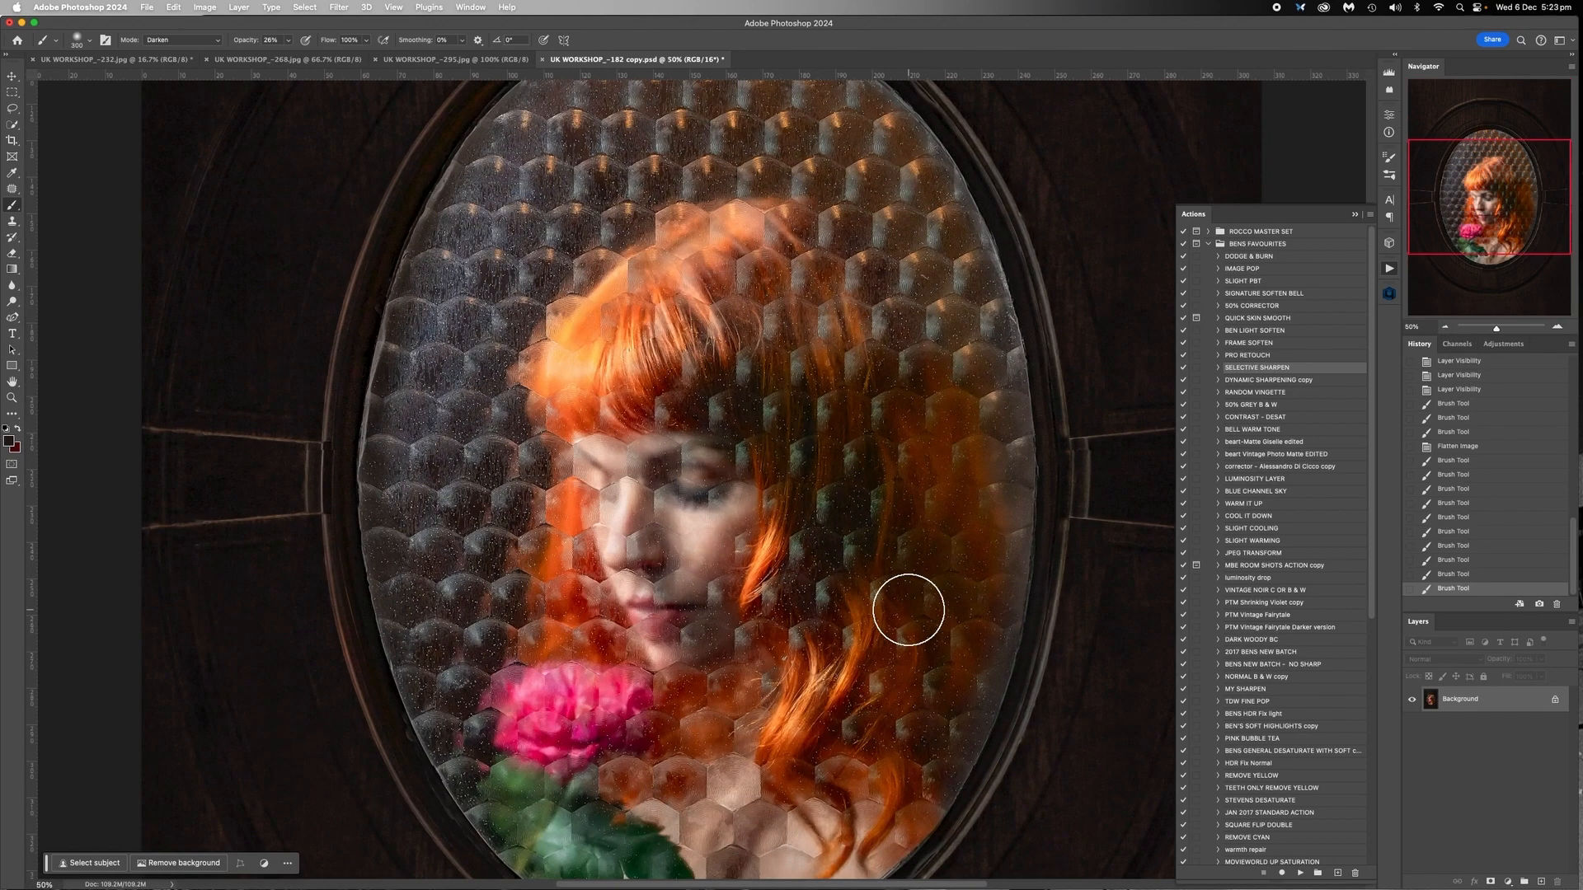
pyautogui.scroll(-5, 907, 615)
pyautogui.hscroll(5, 907, 615)
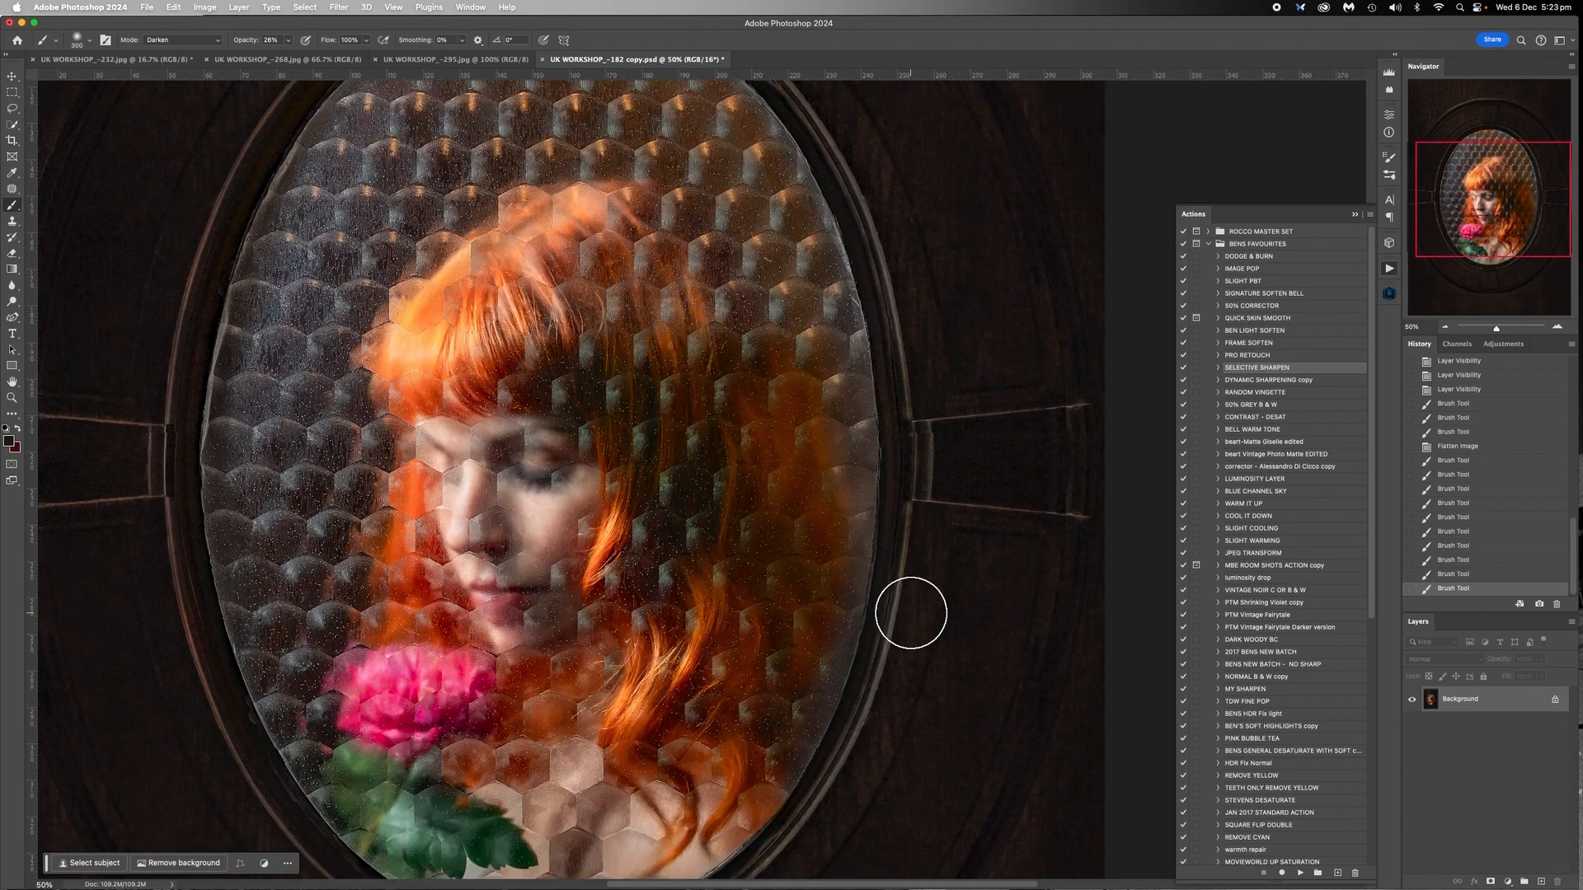
pyautogui.scroll(-5, 911, 613)
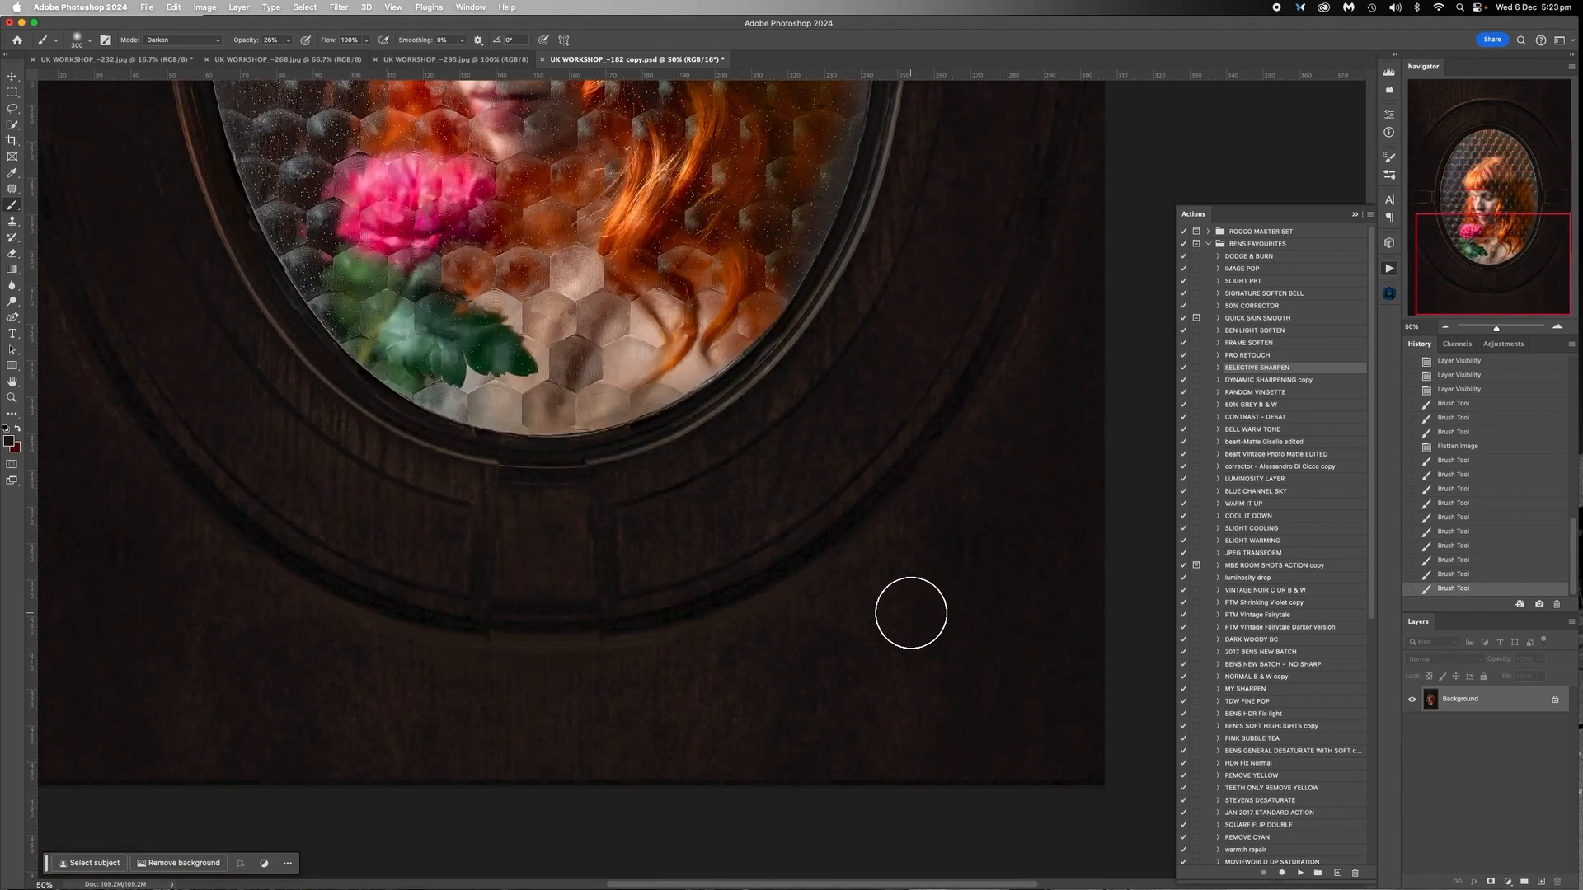
pyautogui.hscroll(-5, 911, 613)
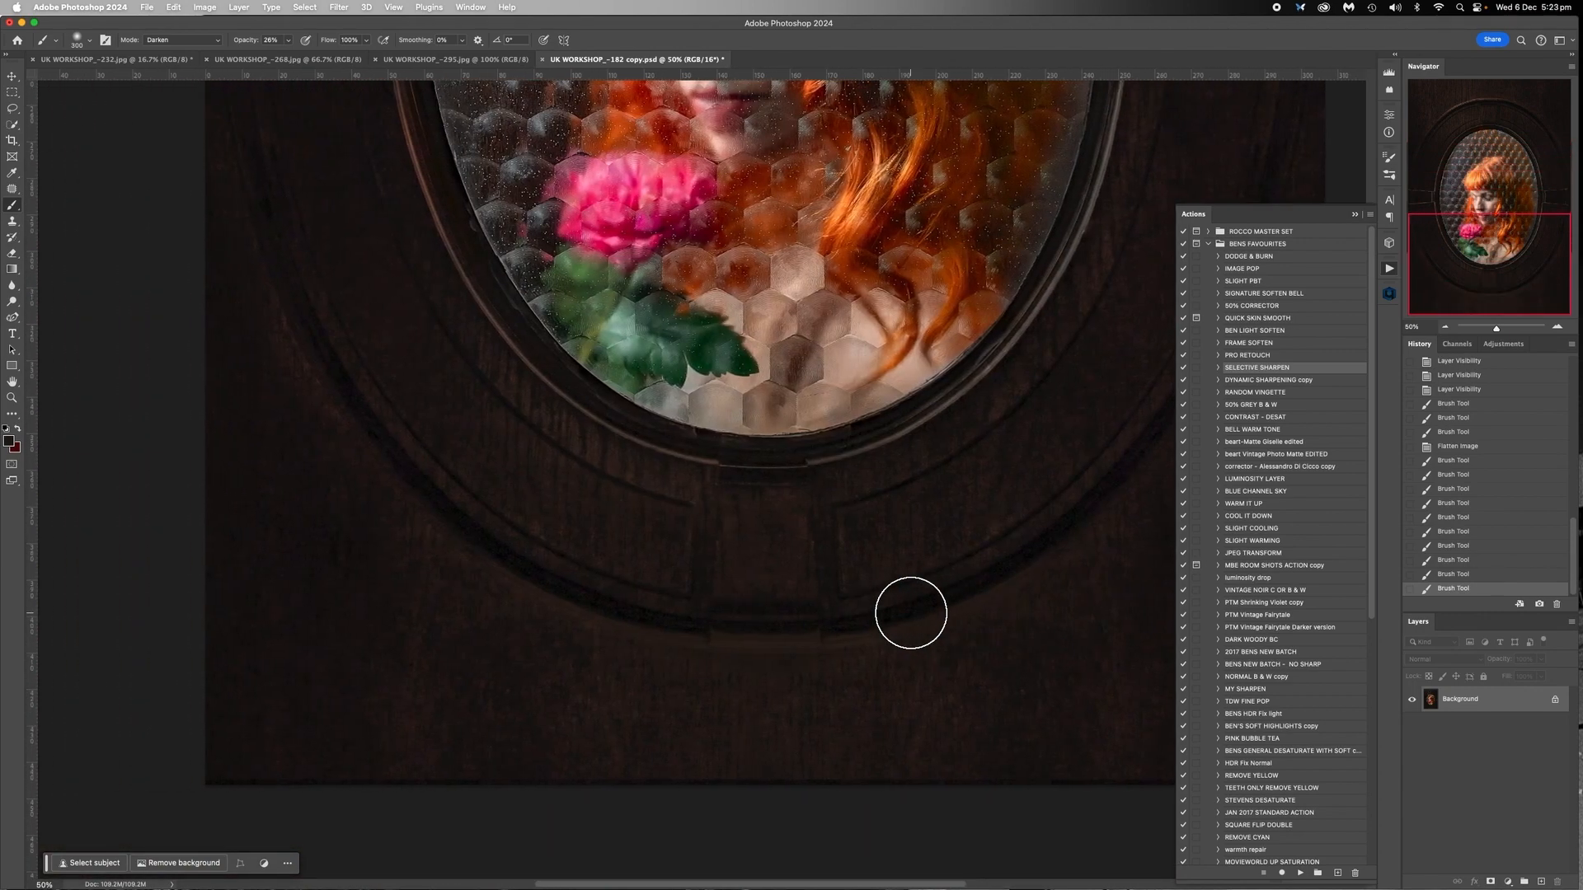
pyautogui.hscroll(3, 911, 614)
pyautogui.scroll(-3, 912, 613)
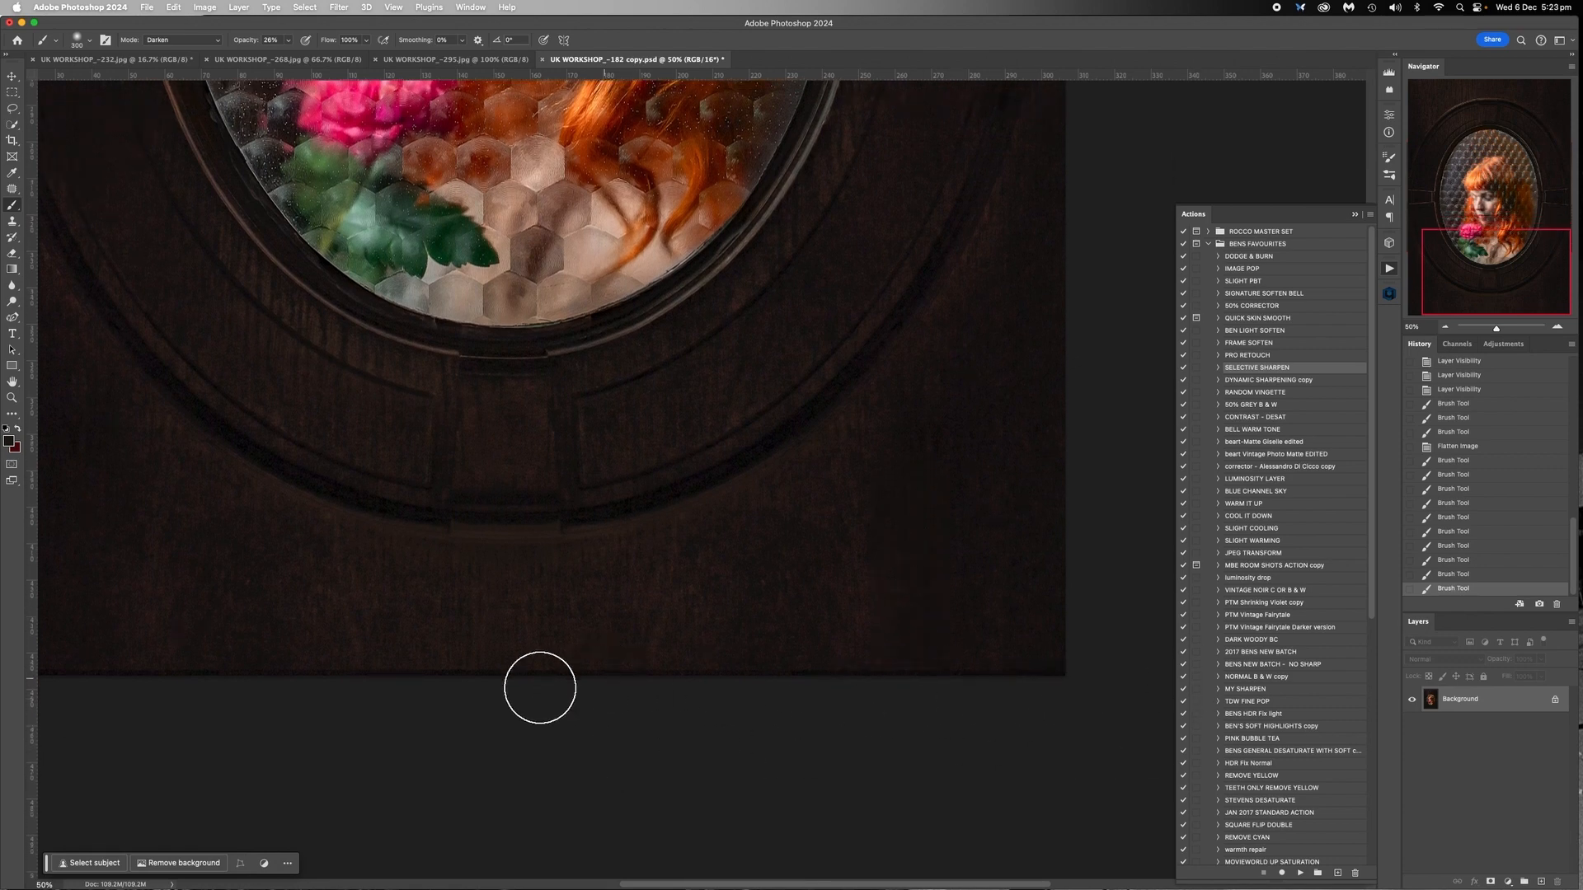
pyautogui.hscroll(-3, 523, 667)
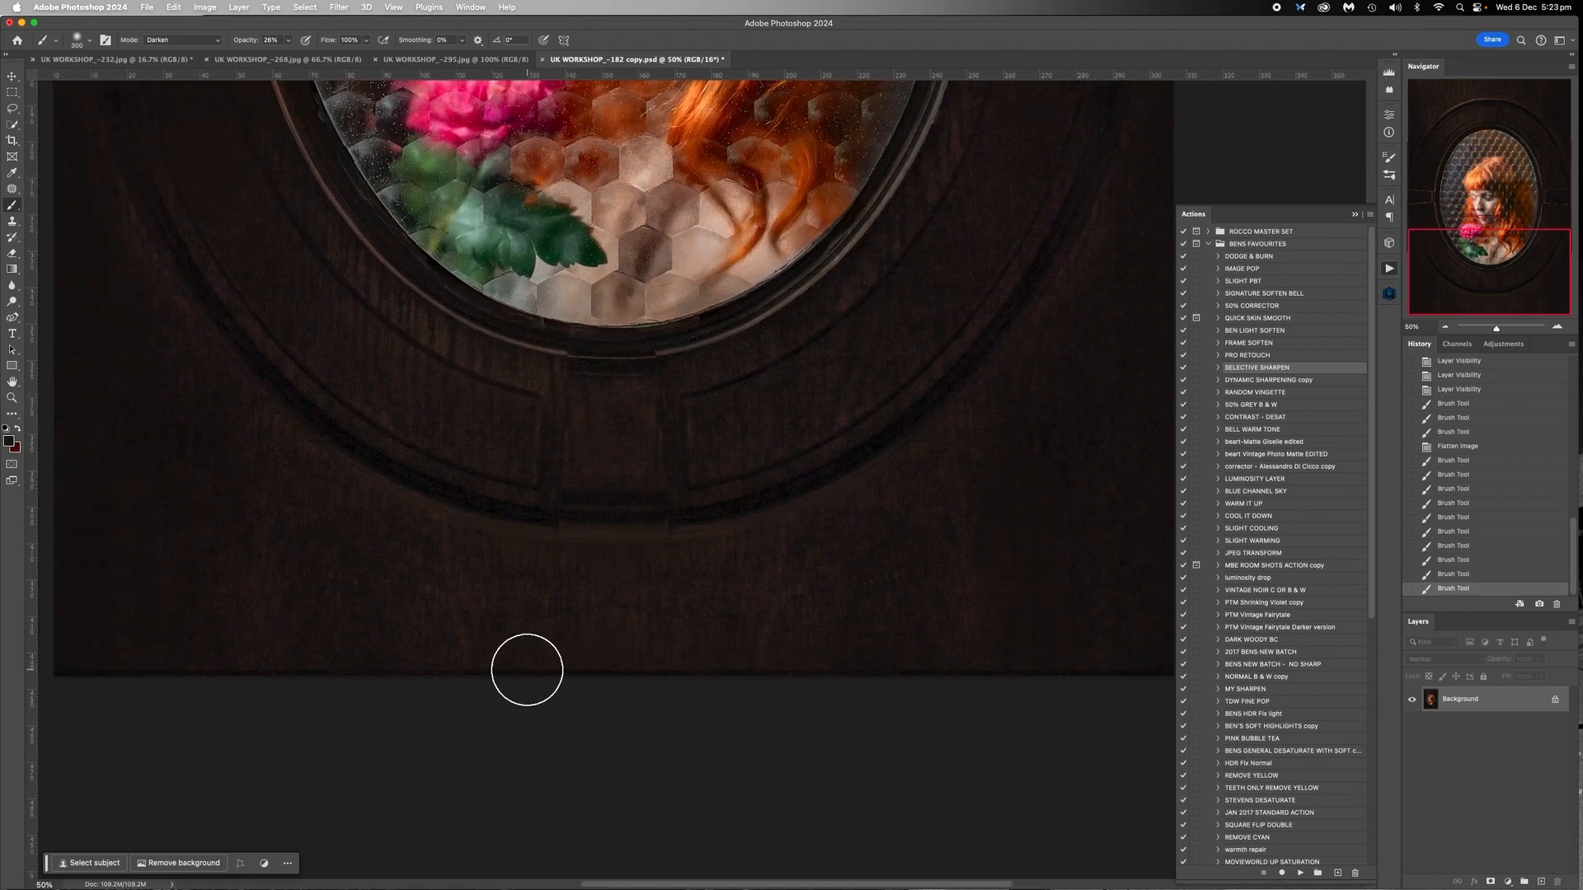
pyautogui.scroll(15, 527, 670)
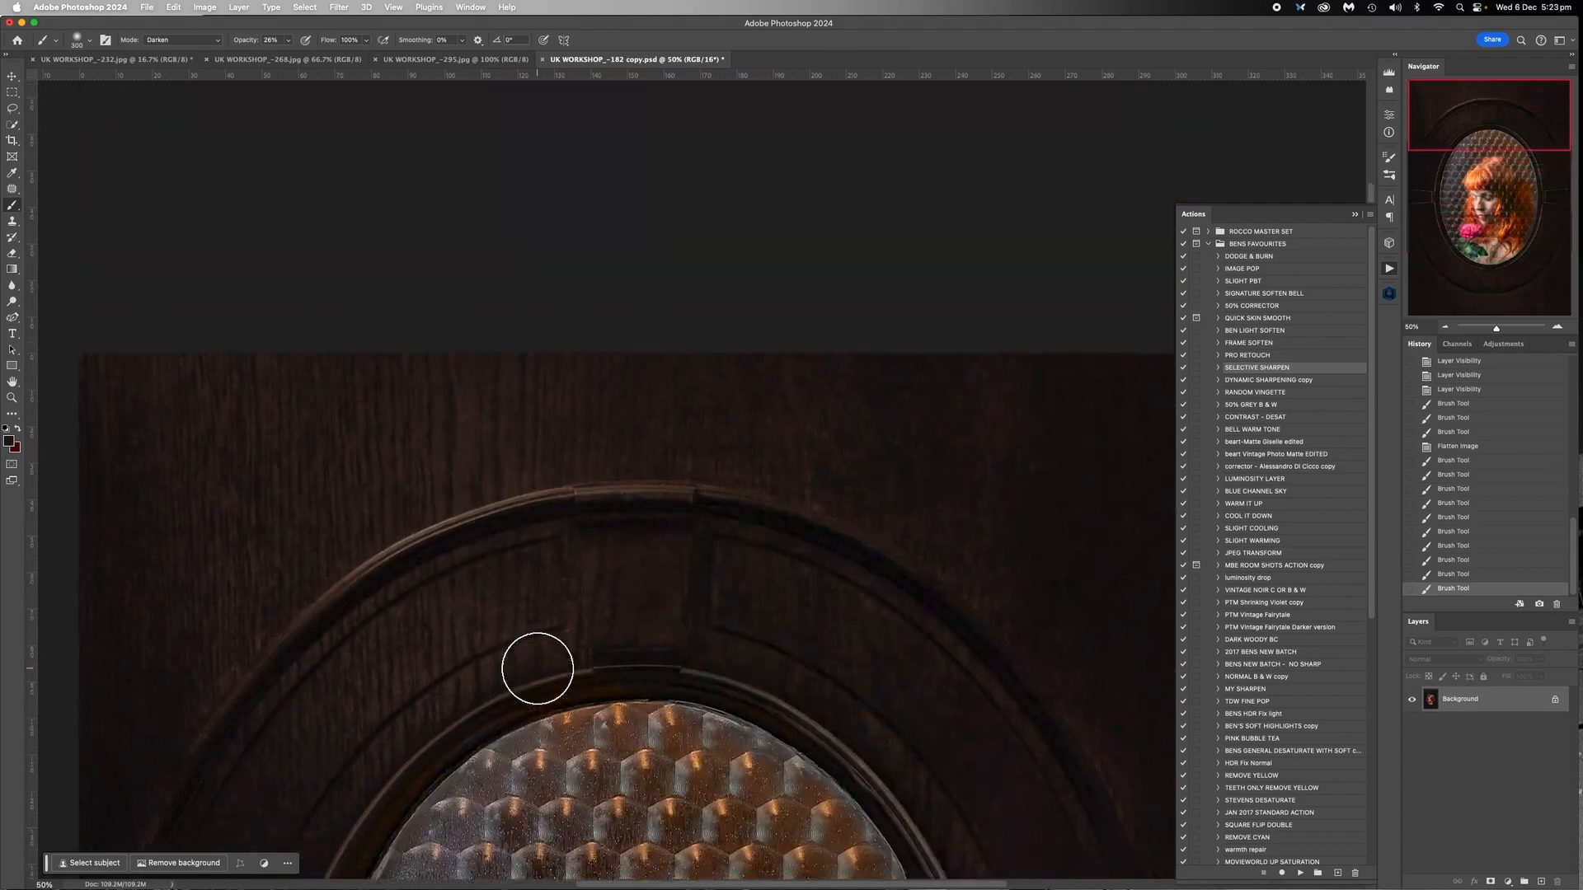
pyautogui.scroll(5, 537, 669)
pyautogui.scroll(-10, 537, 669)
pyautogui.scroll(3, 537, 669)
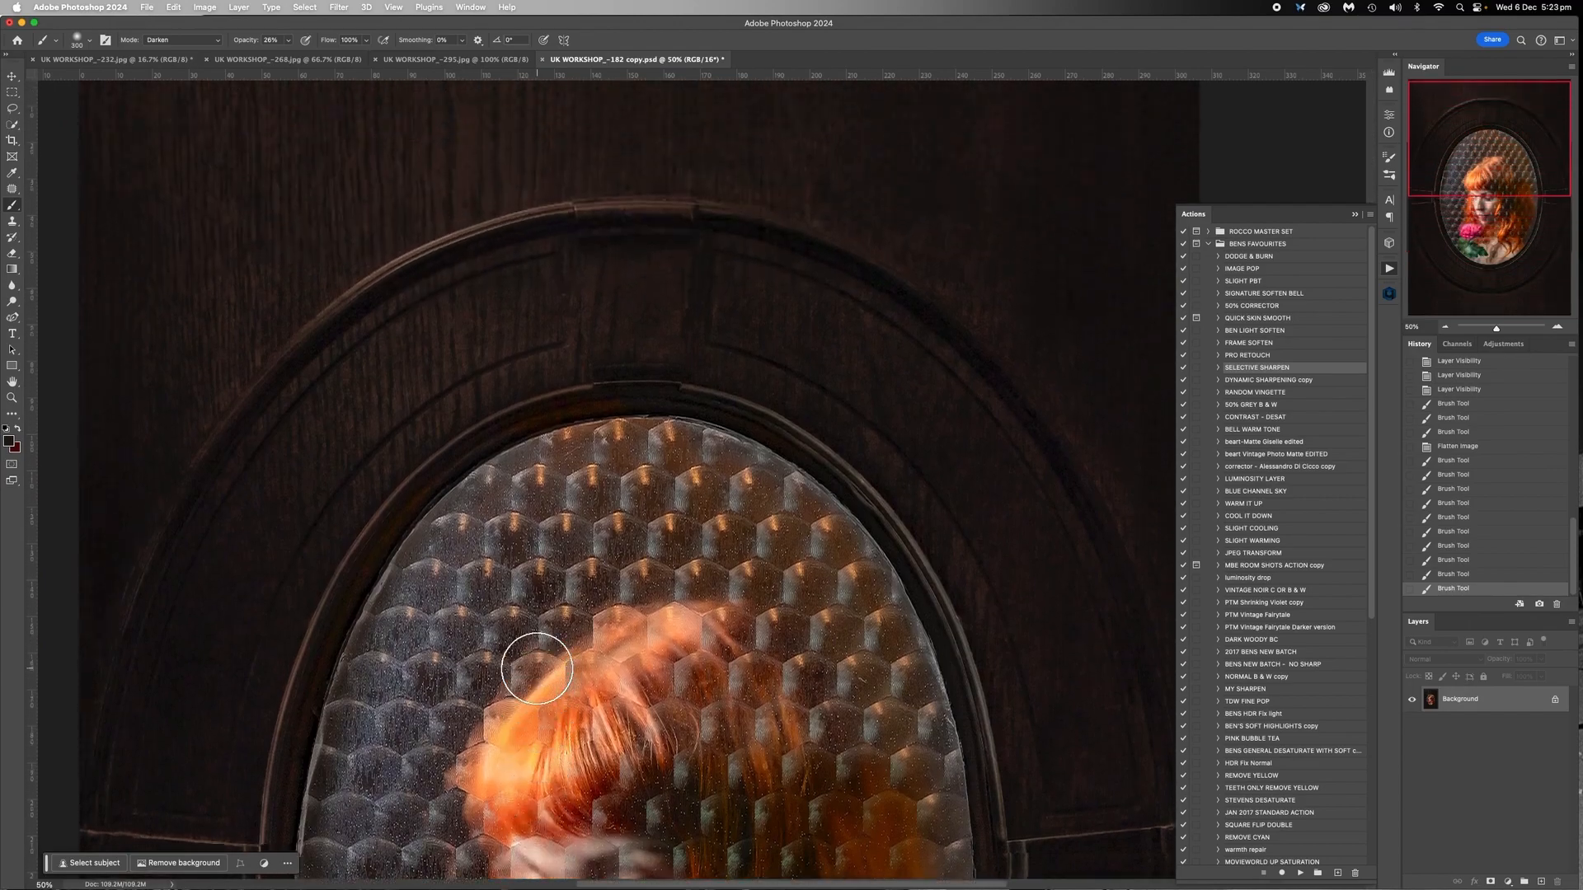
pyautogui.scroll(1, 537, 669)
pyautogui.scroll(-15, 534, 664)
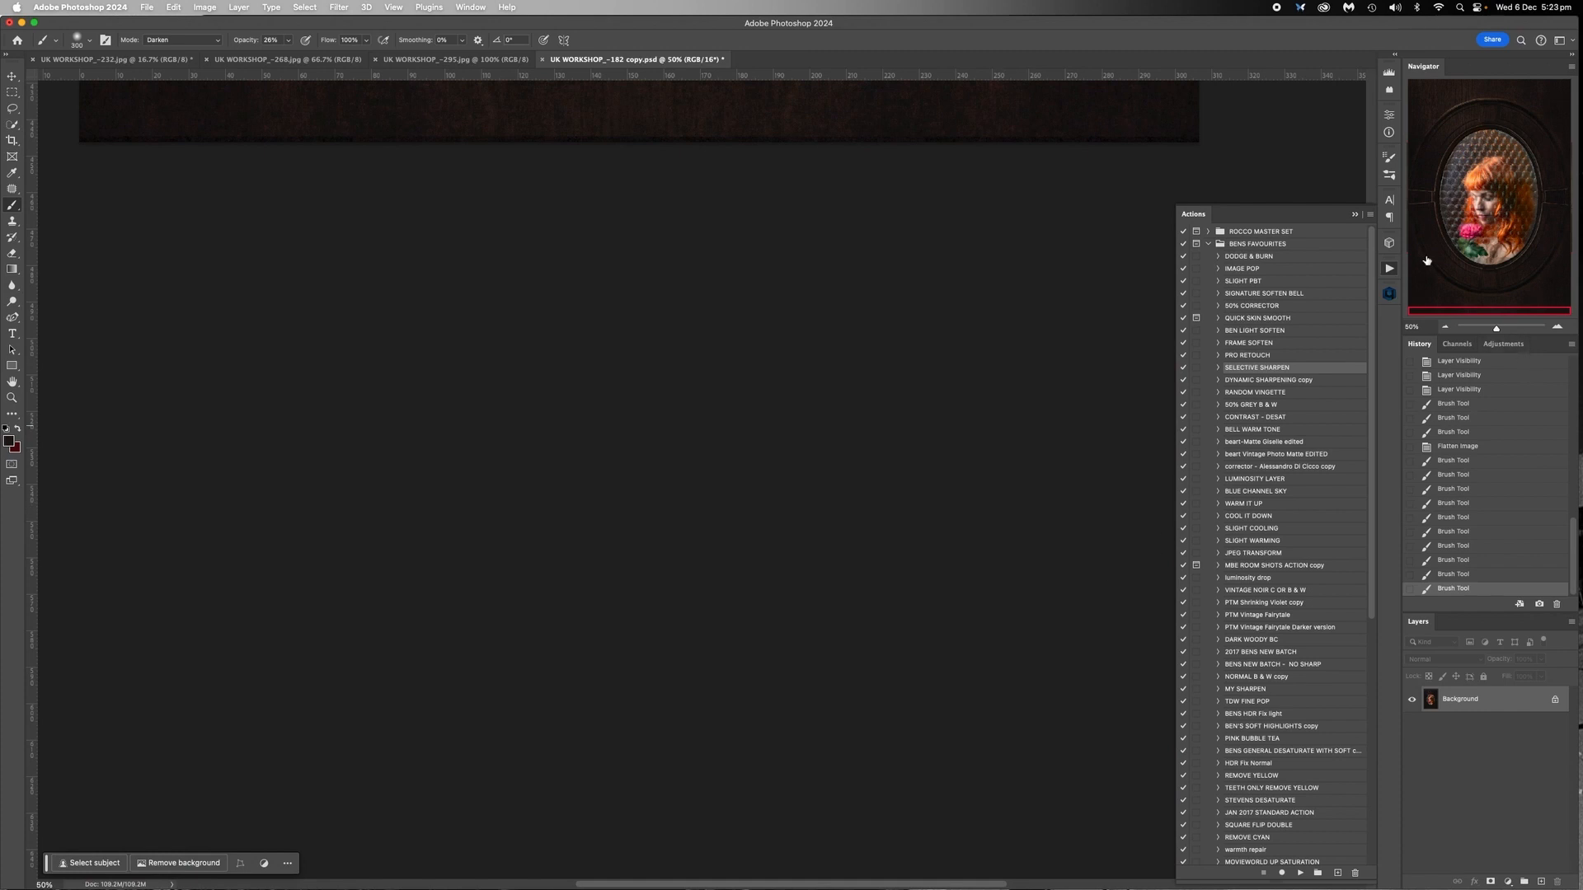
pyautogui.scroll(3, 753, 303)
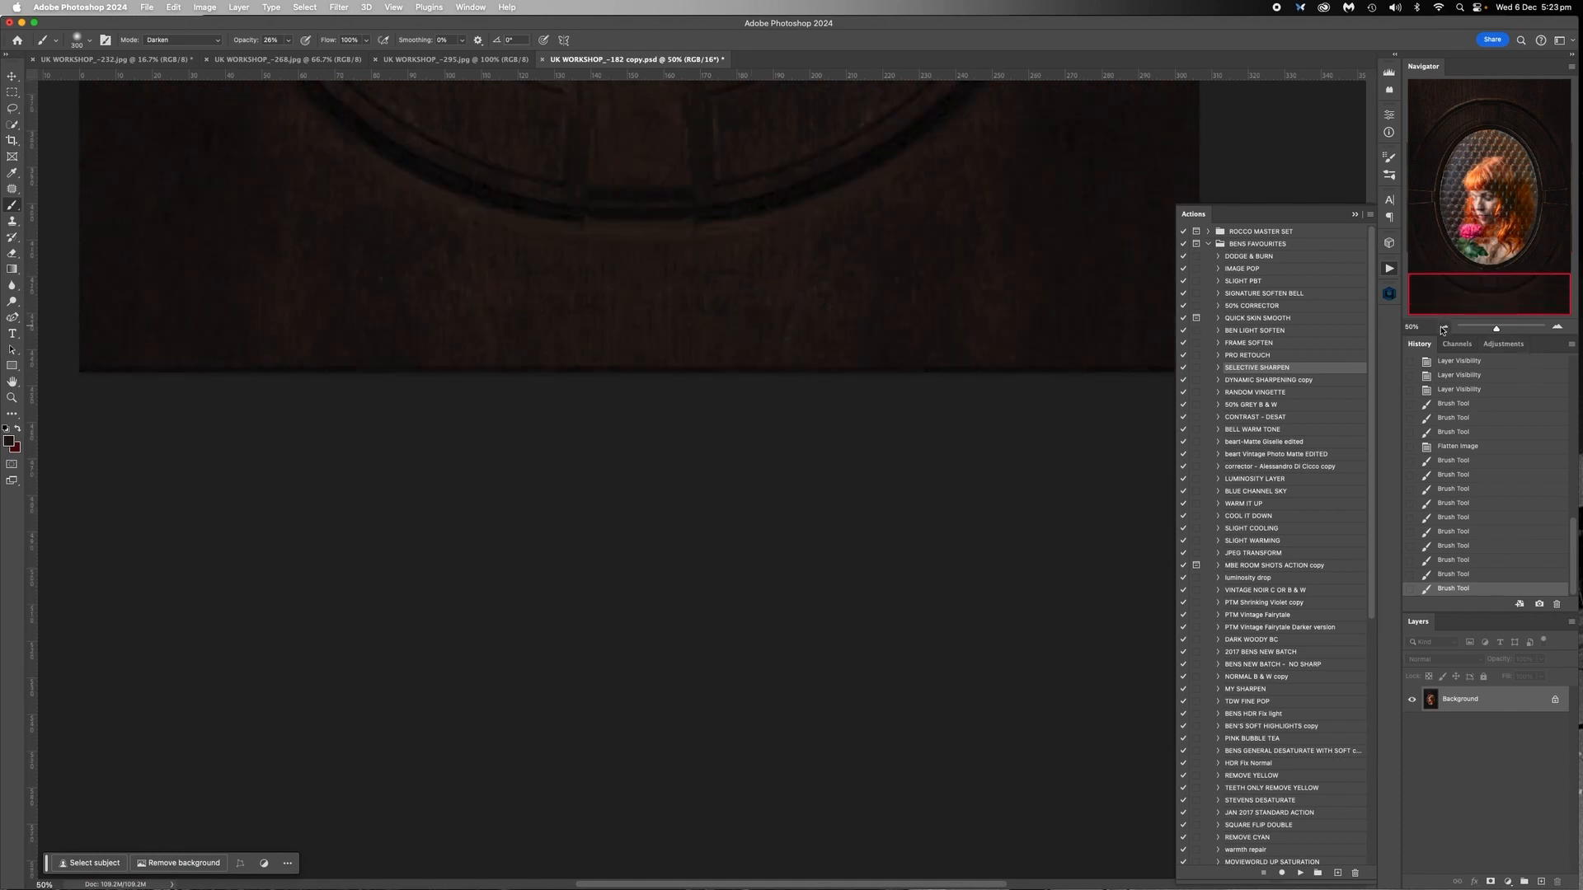
pyautogui.click(1443, 328)
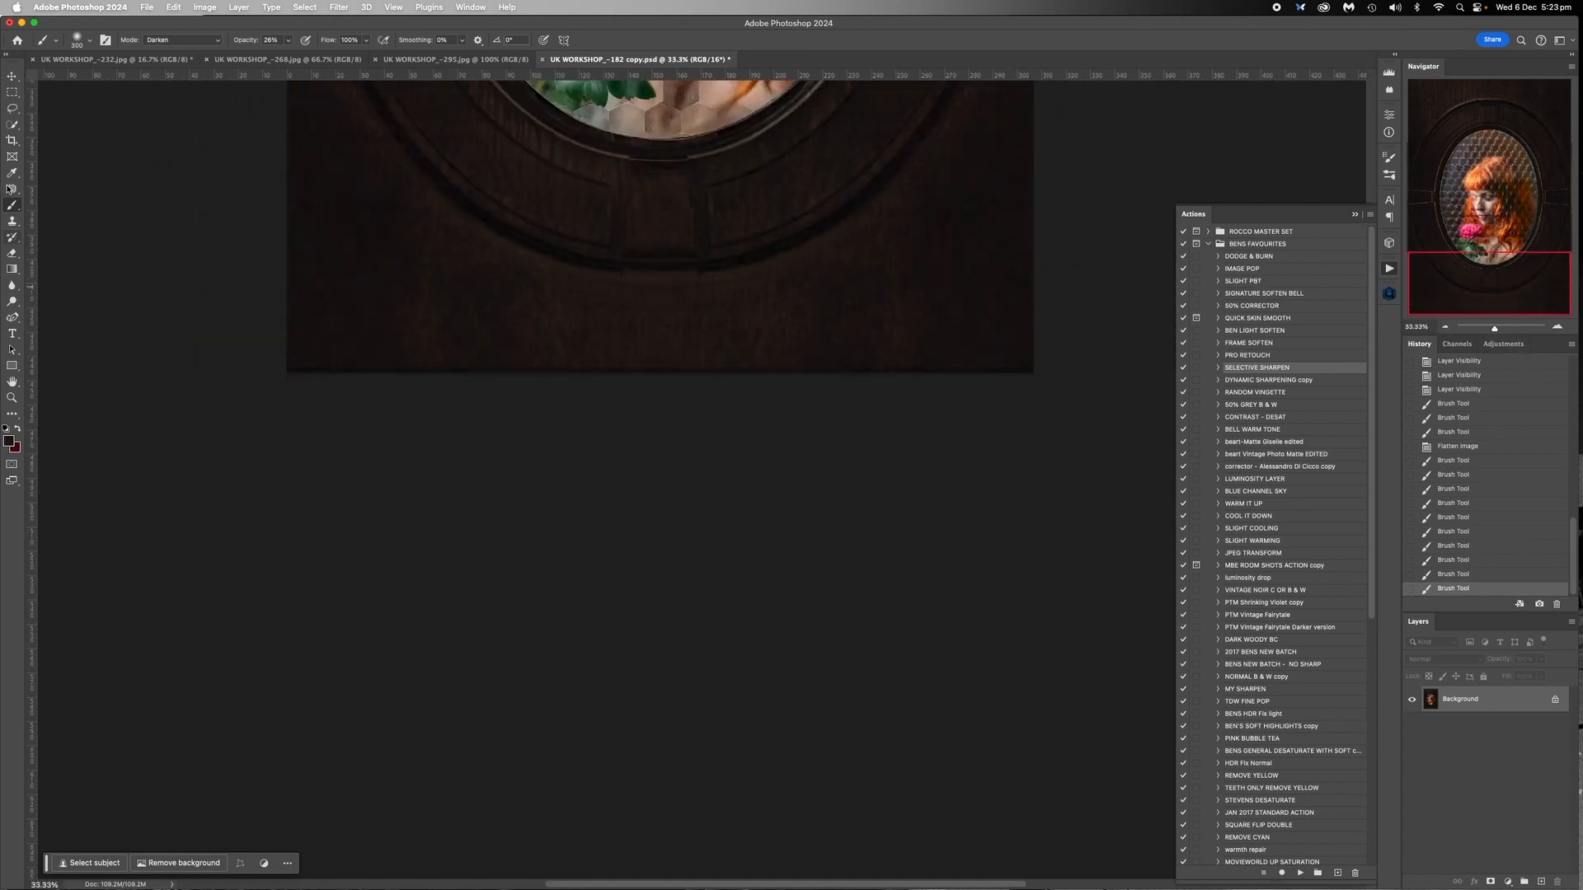
# Examine the dark strip along the image's bottom edge at up to 200% and collapse the Actions panel
pyautogui.click(12, 92)
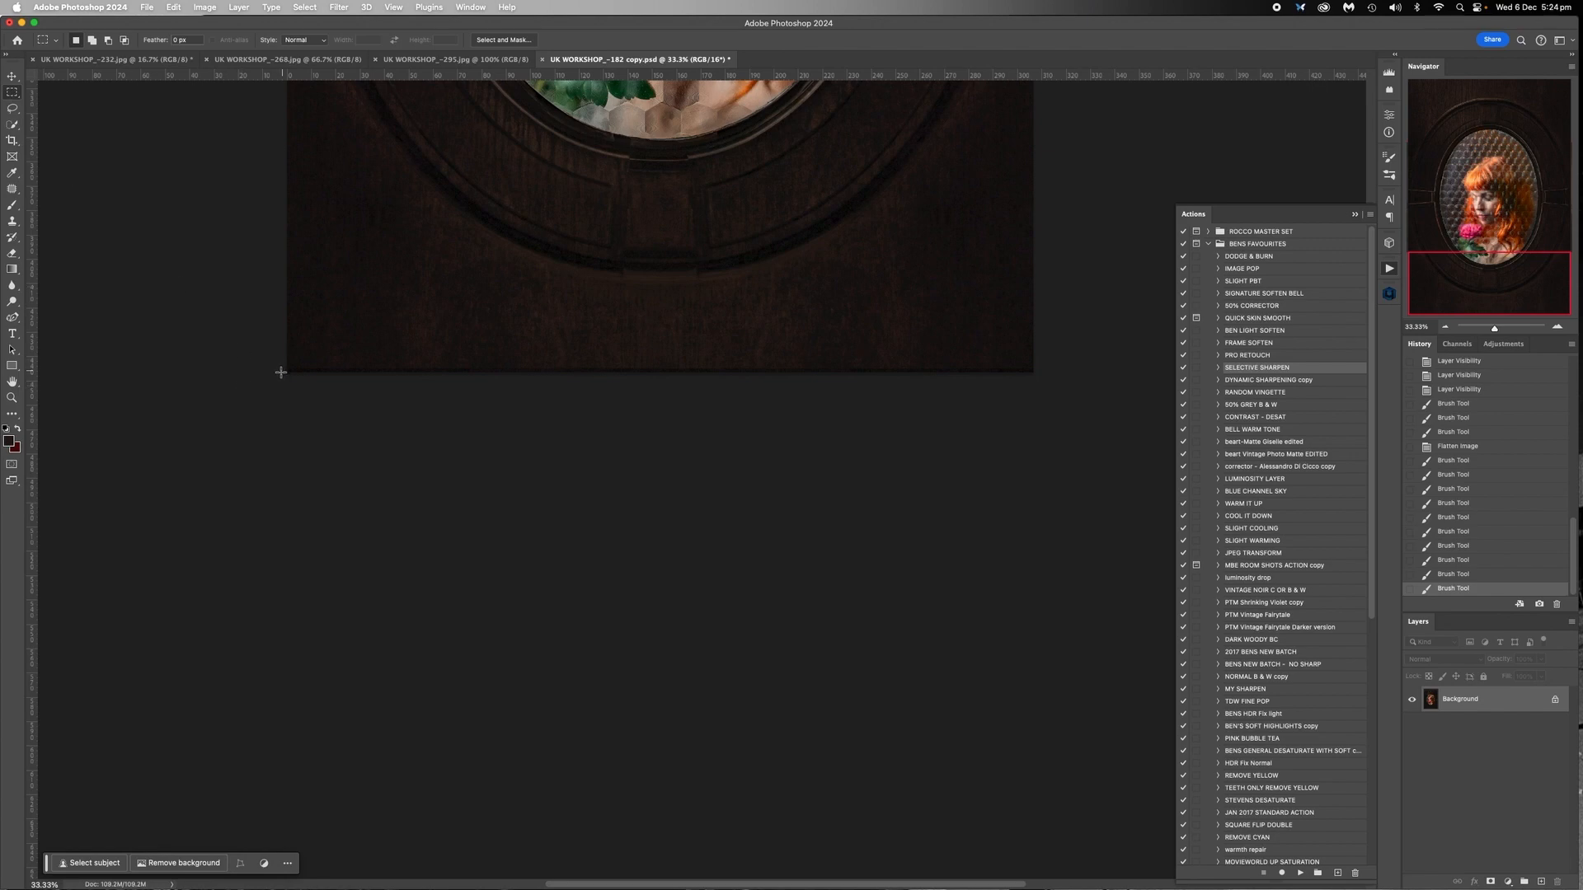
pyautogui.click(1556, 327)
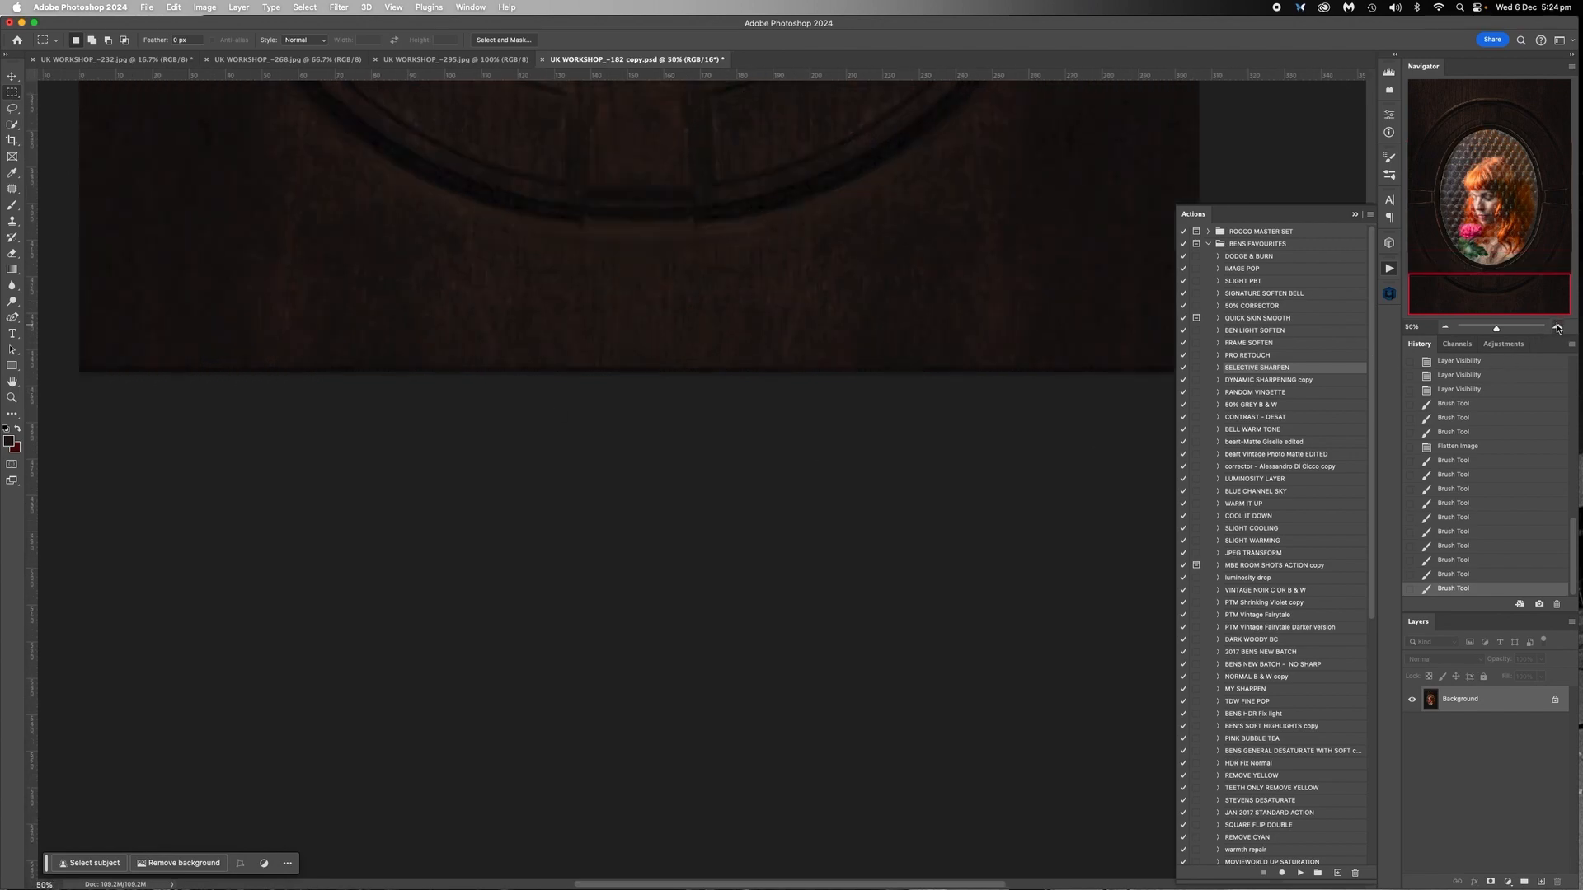
pyautogui.click(1557, 327)
pyautogui.click(1557, 328)
pyautogui.click(1557, 327)
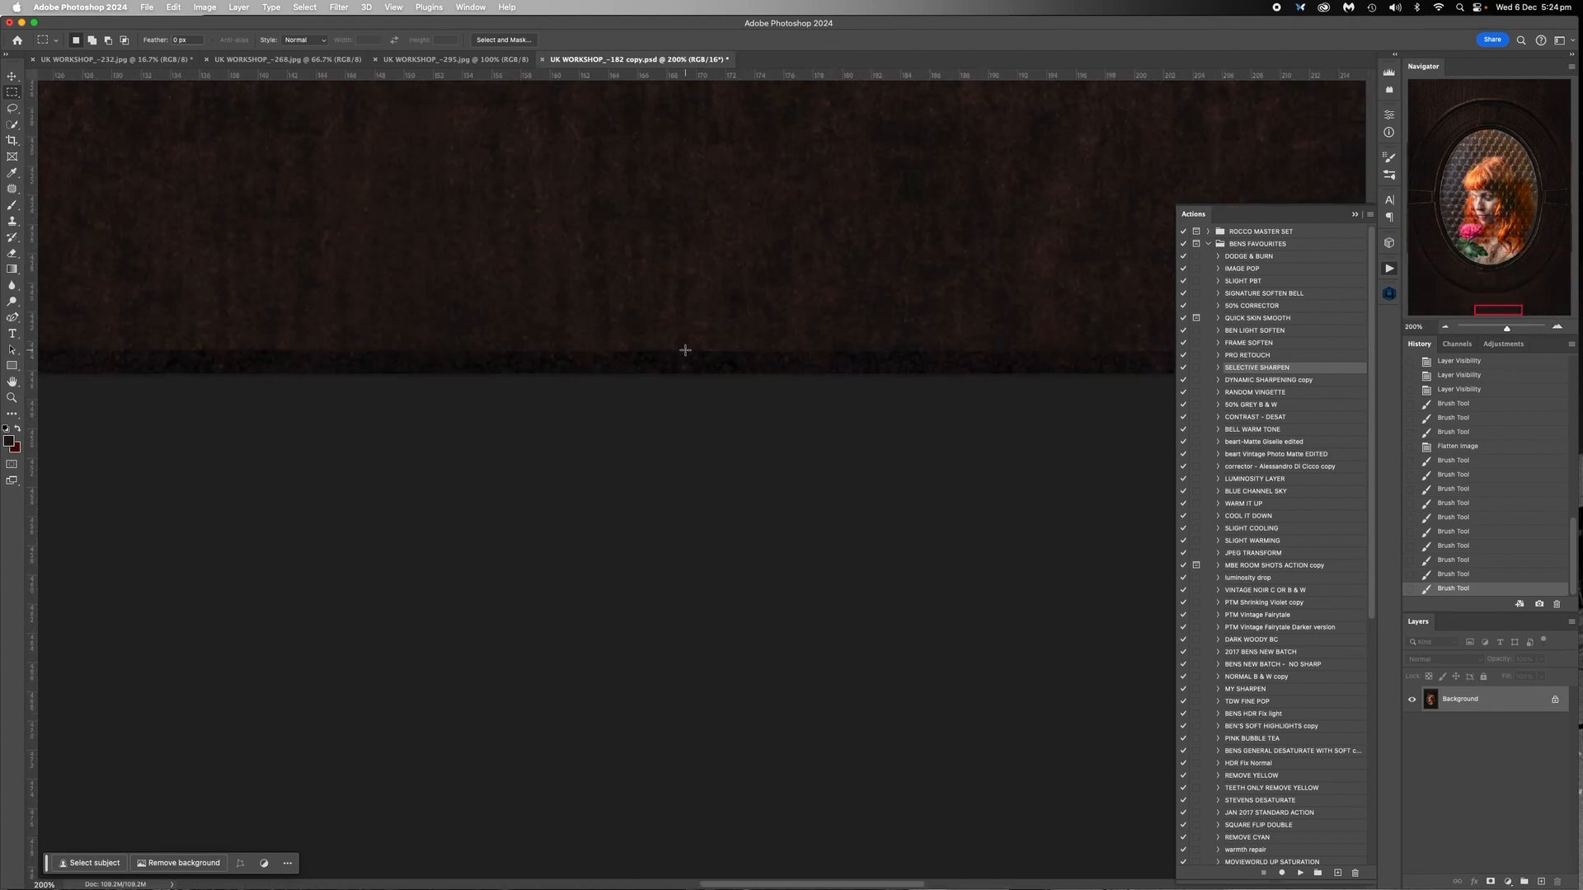
pyautogui.click(1445, 330)
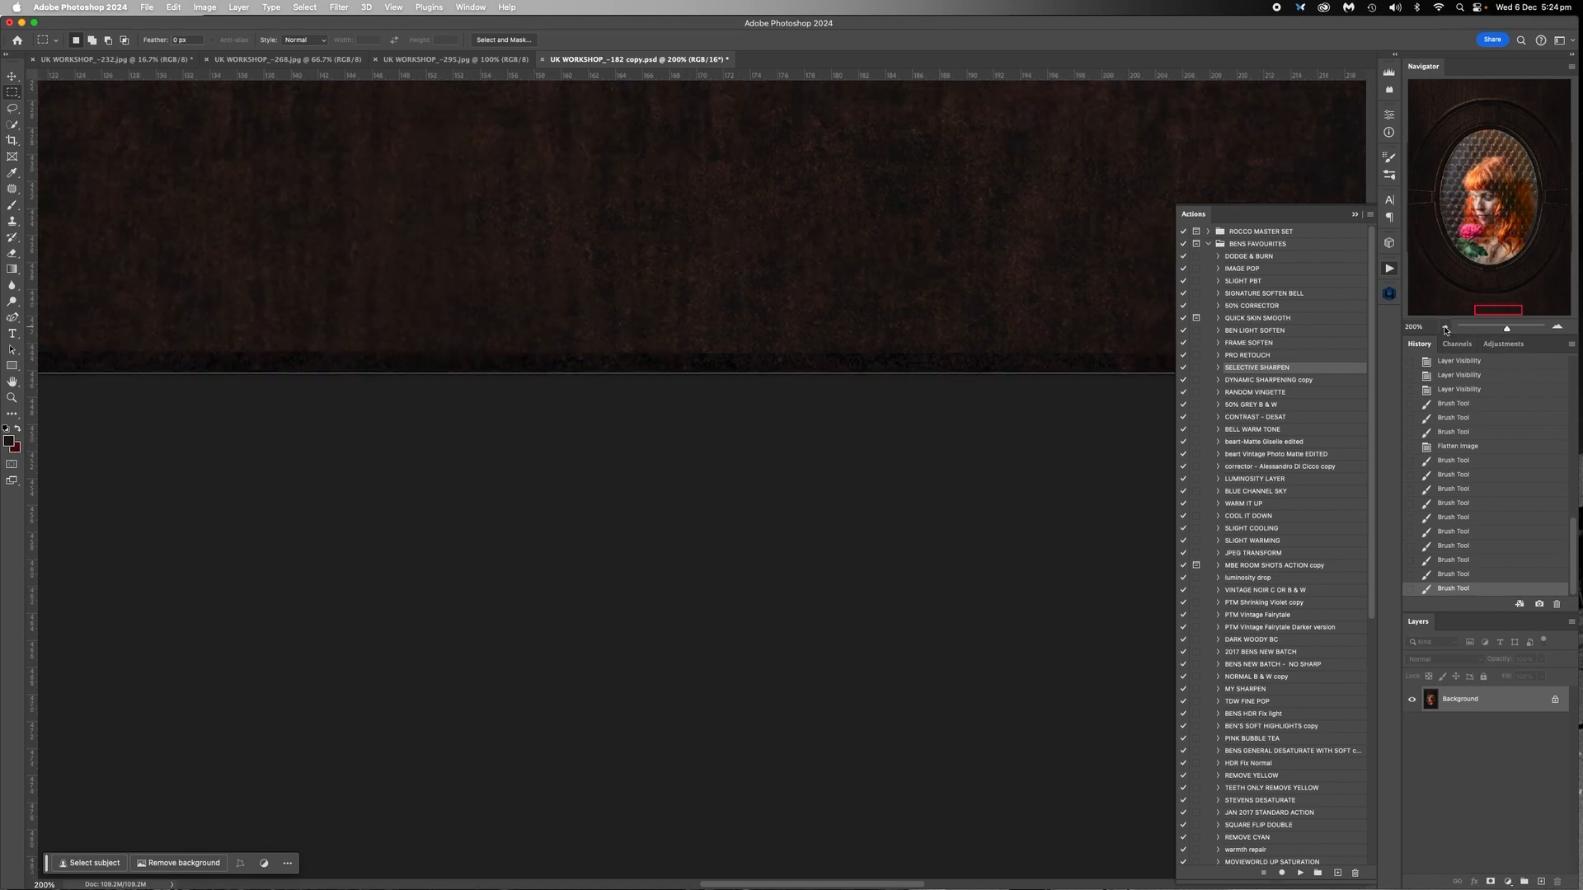
pyautogui.click(1445, 329)
pyautogui.click(1444, 329)
pyautogui.click(1355, 216)
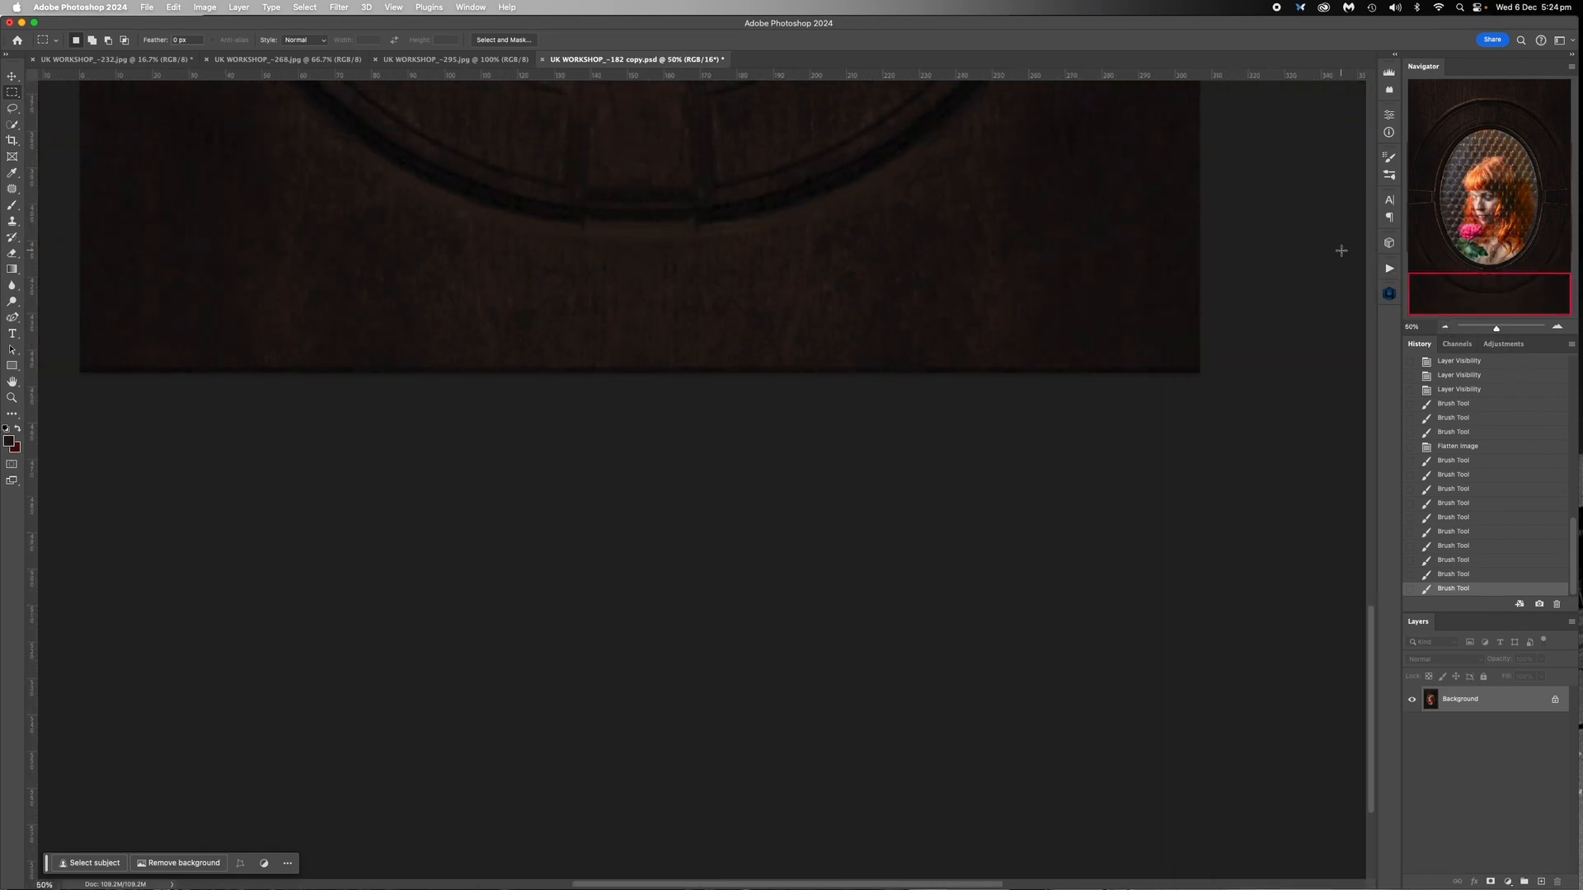
pyautogui.hscroll(-3, 610, 539)
pyautogui.scroll(2, 610, 538)
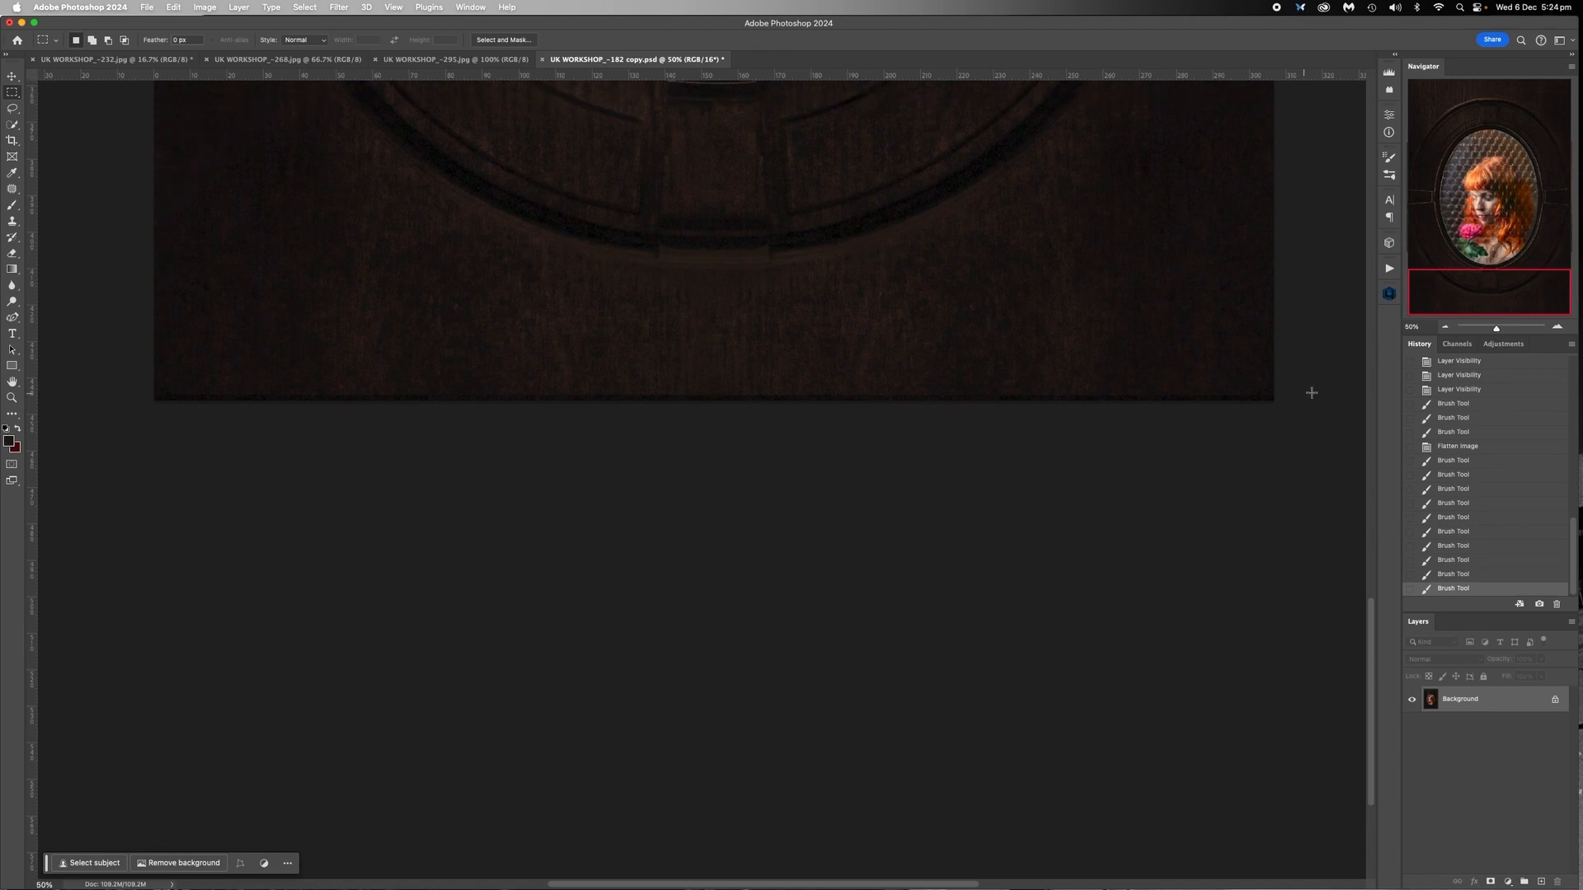
pyautogui.moveTo(1498, 331); pyautogui.dragTo(1499, 332)
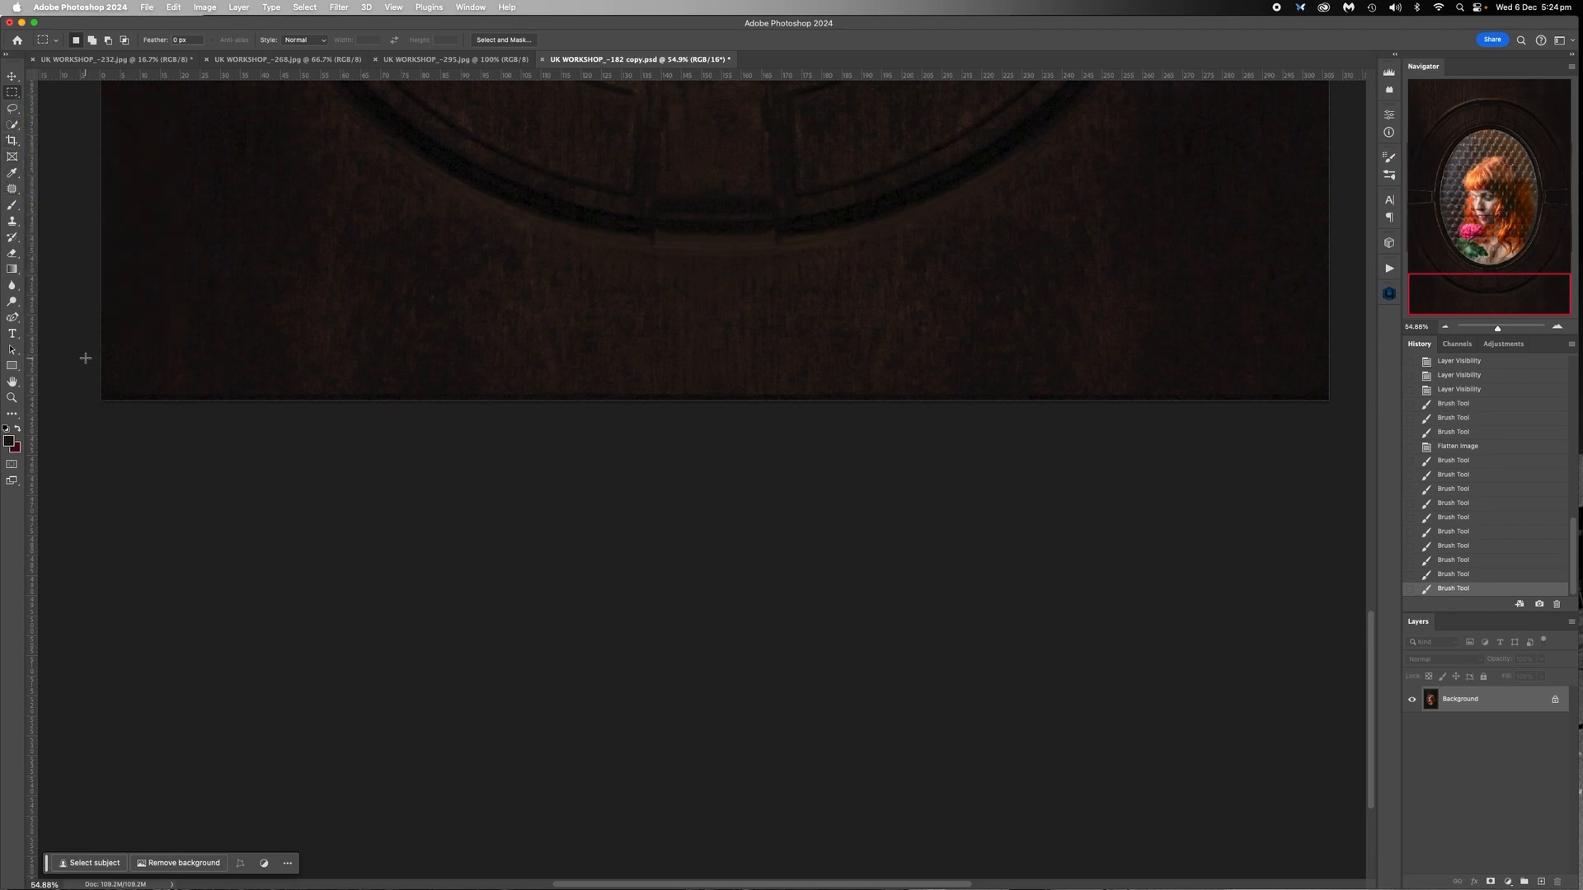
pyautogui.moveTo(86, 358); pyautogui.dragTo(1341, 517)
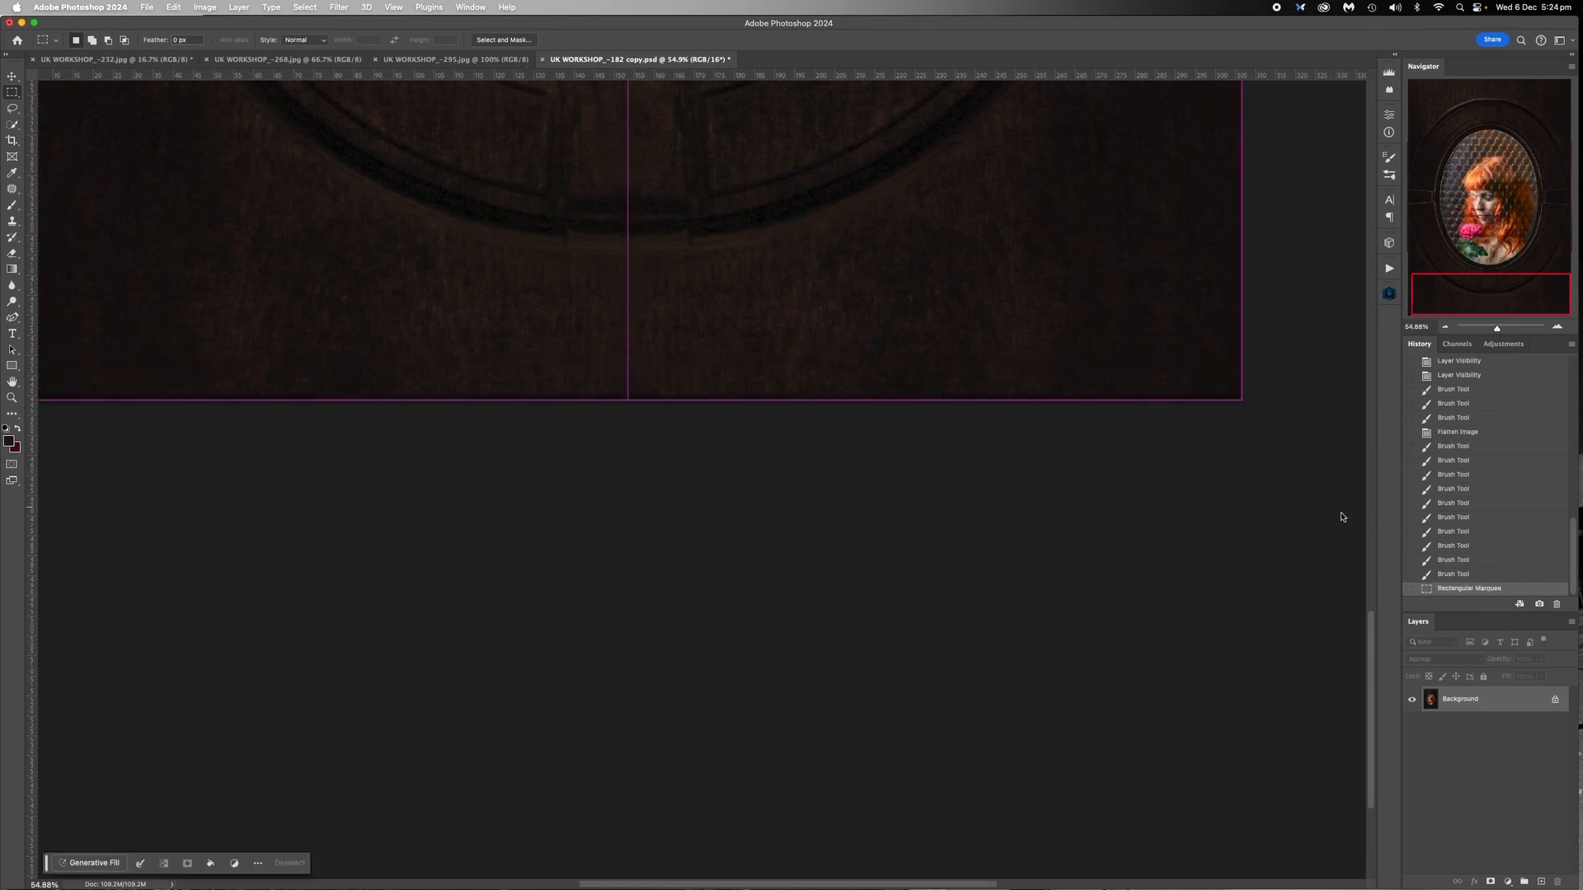
pyautogui.hscroll(-5, 865, 523)
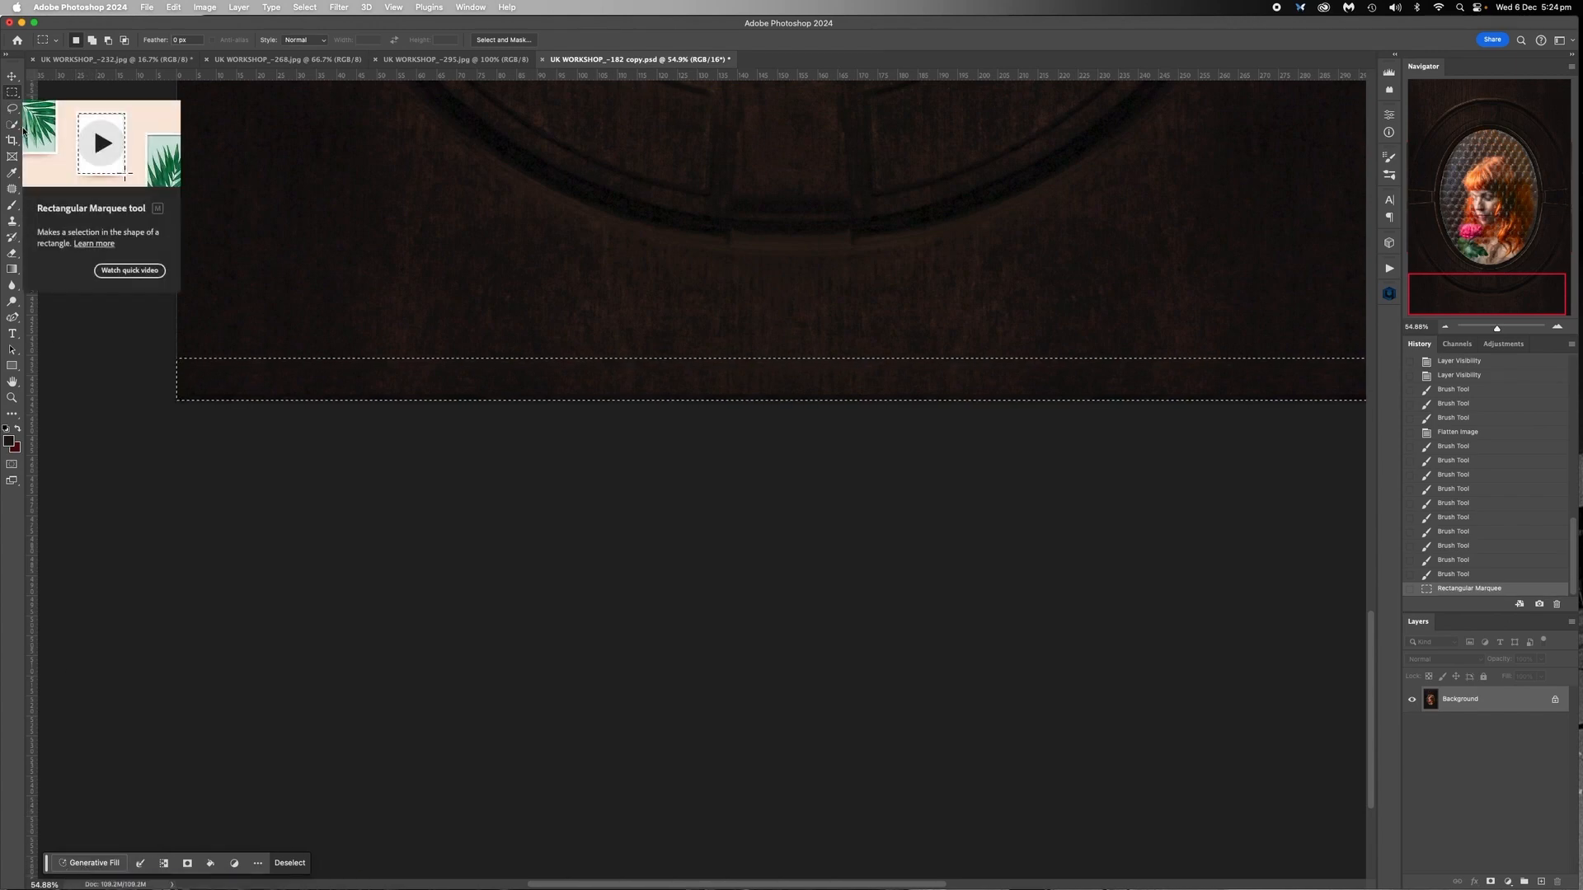
pyautogui.click(236, 468)
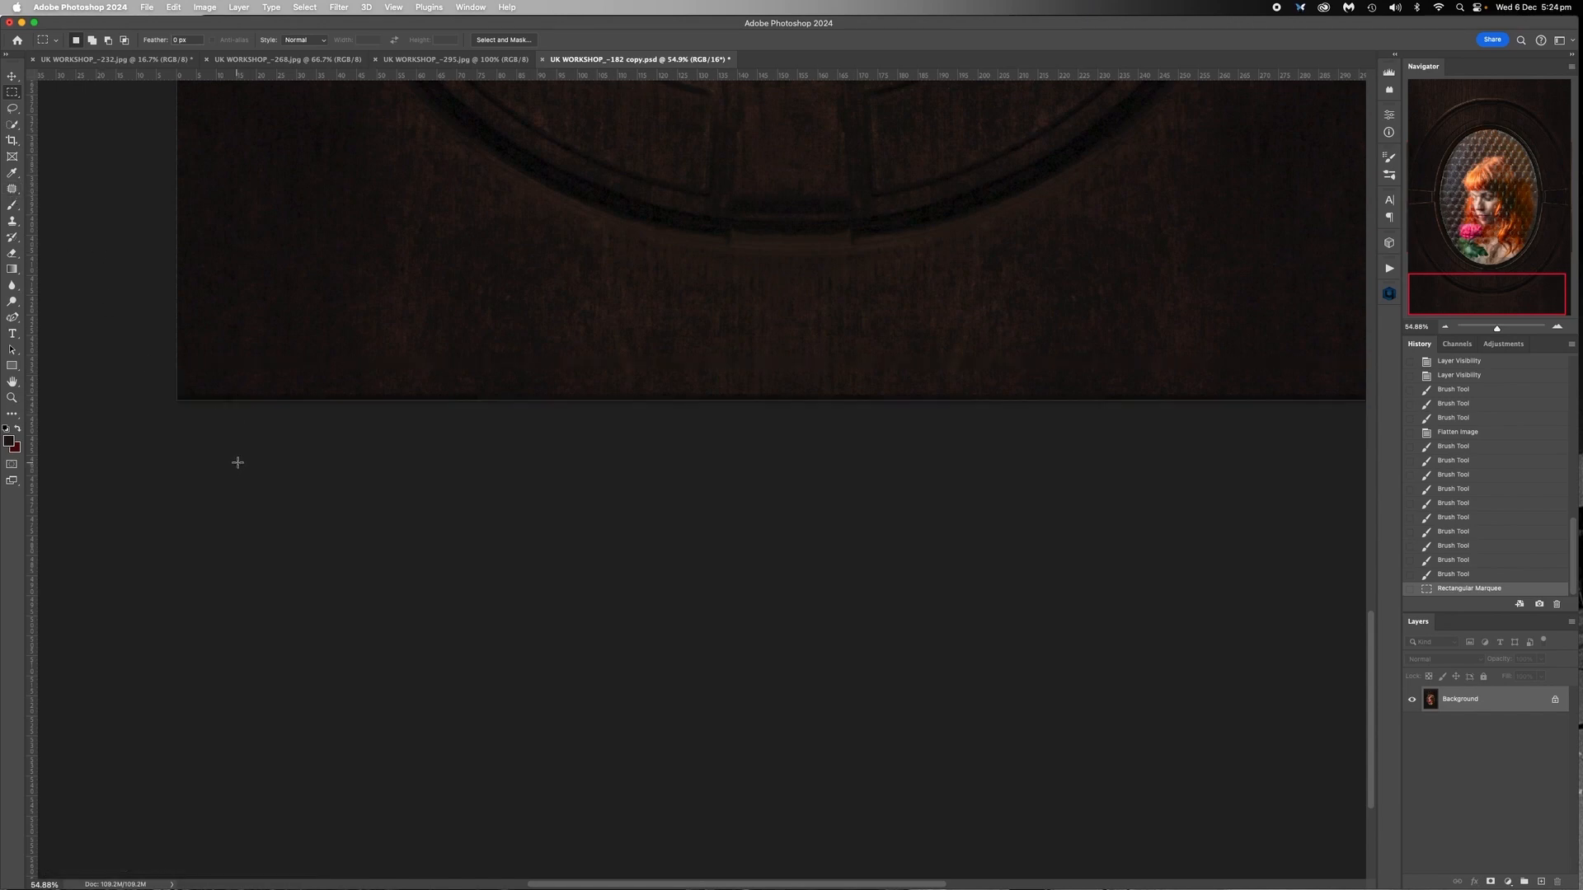
pyautogui.click(12, 189)
pyautogui.moveTo(163, 379); pyautogui.dragTo(1037, 377)
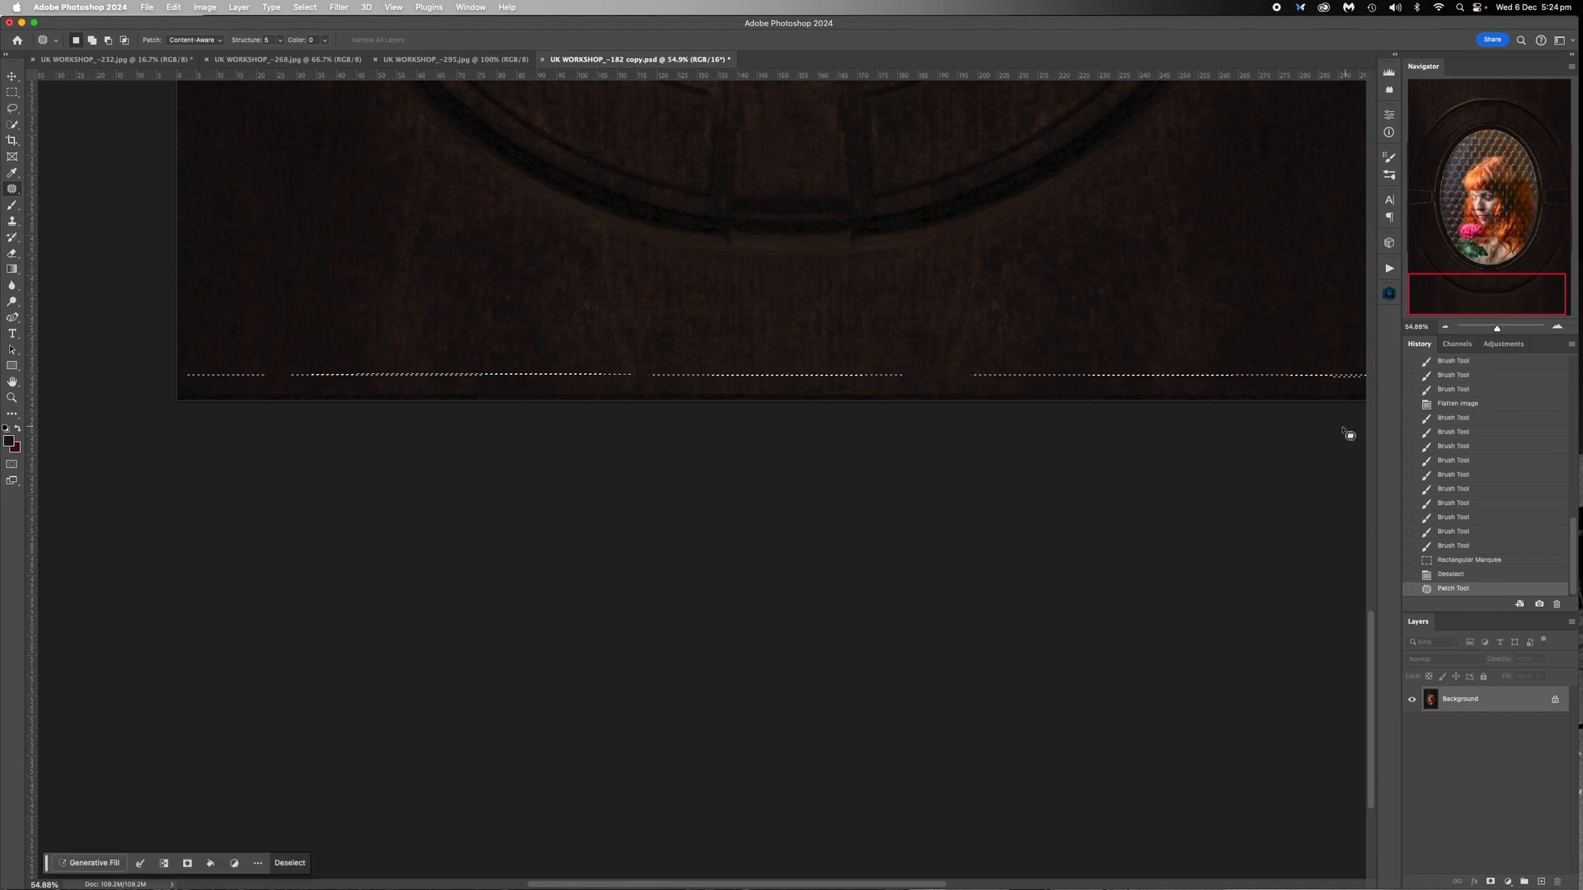
pyautogui.moveTo(1319, 376); pyautogui.dragTo(1253, 346)
pyautogui.press('super+d')
pyautogui.hscroll(-2, 1171, 411)
pyautogui.hscroll(-3, 1171, 411)
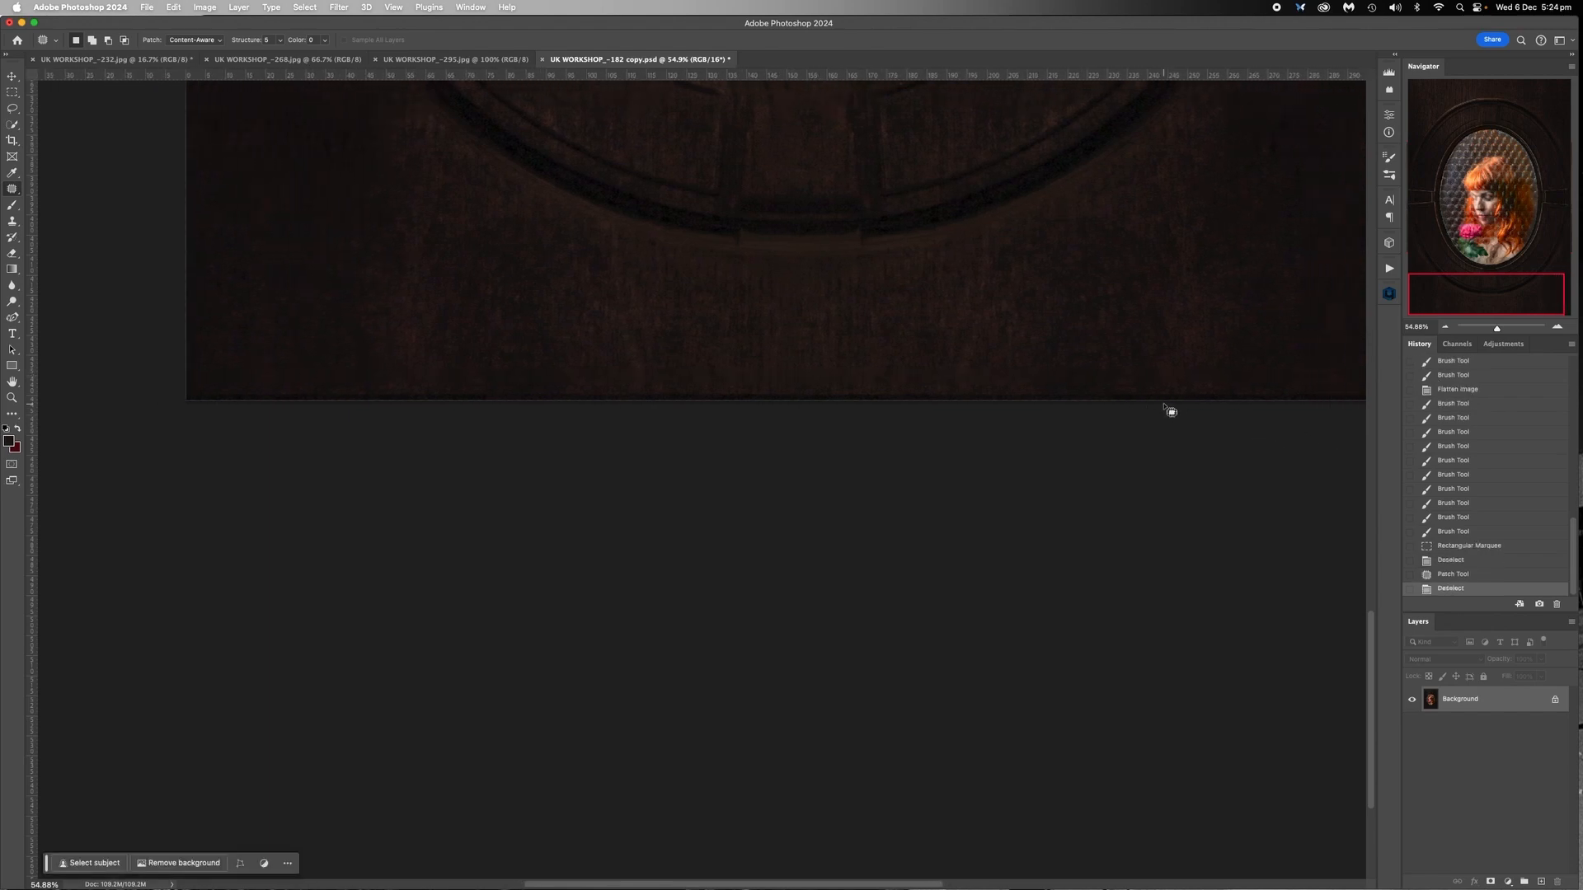
# Outline the dark strip along the image's bottom edge with the Patch tool, replace it with a Content-Aware fill and deselect
pyautogui.click(1447, 328)
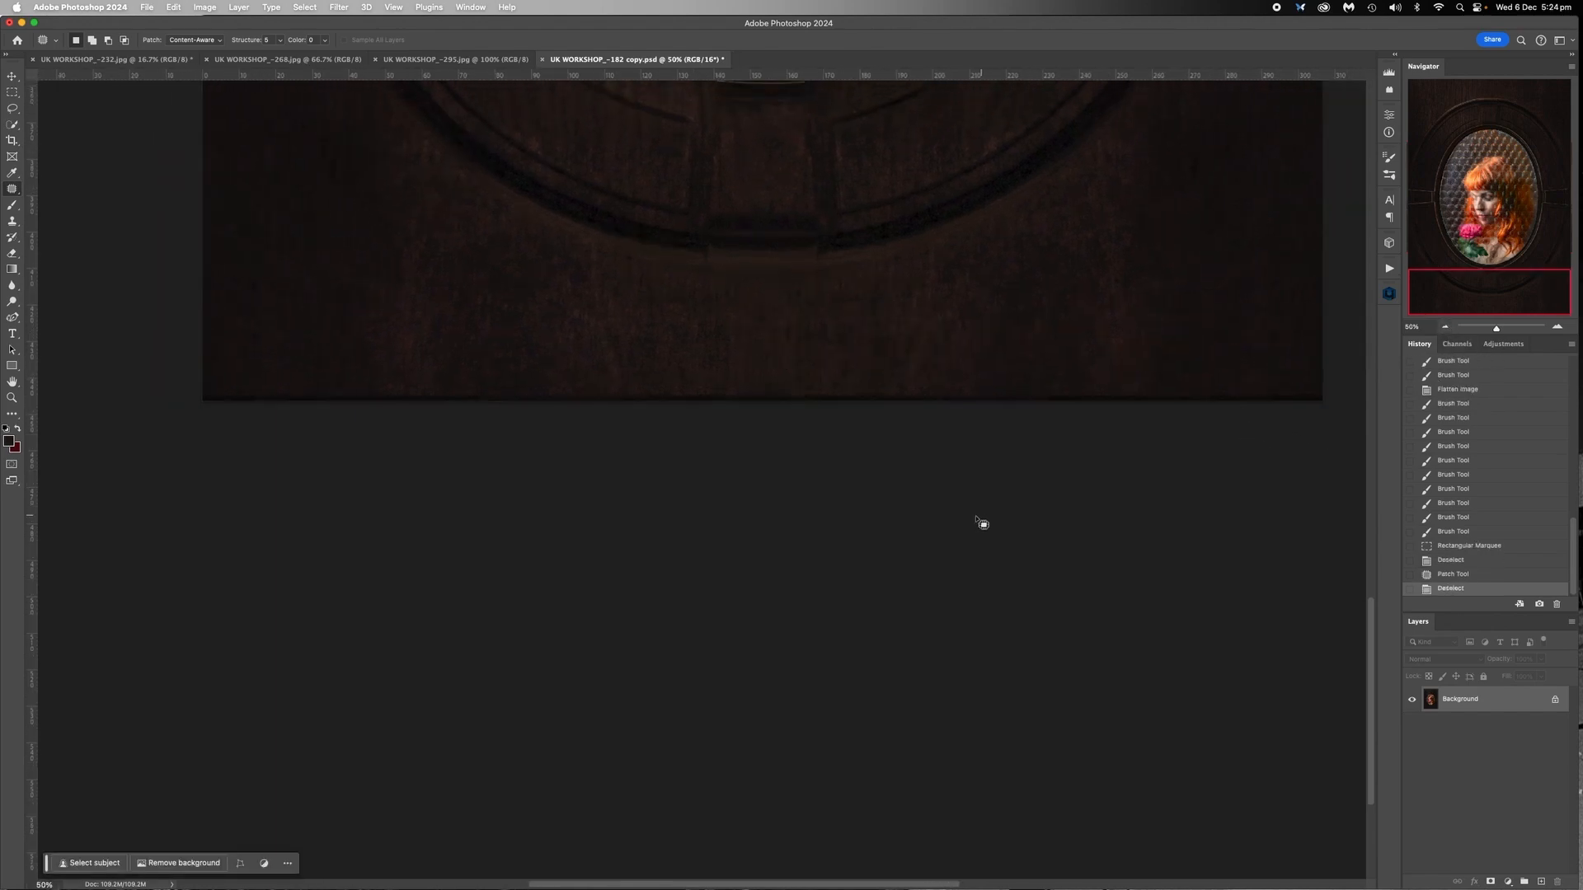
pyautogui.hscroll(2, 874, 523)
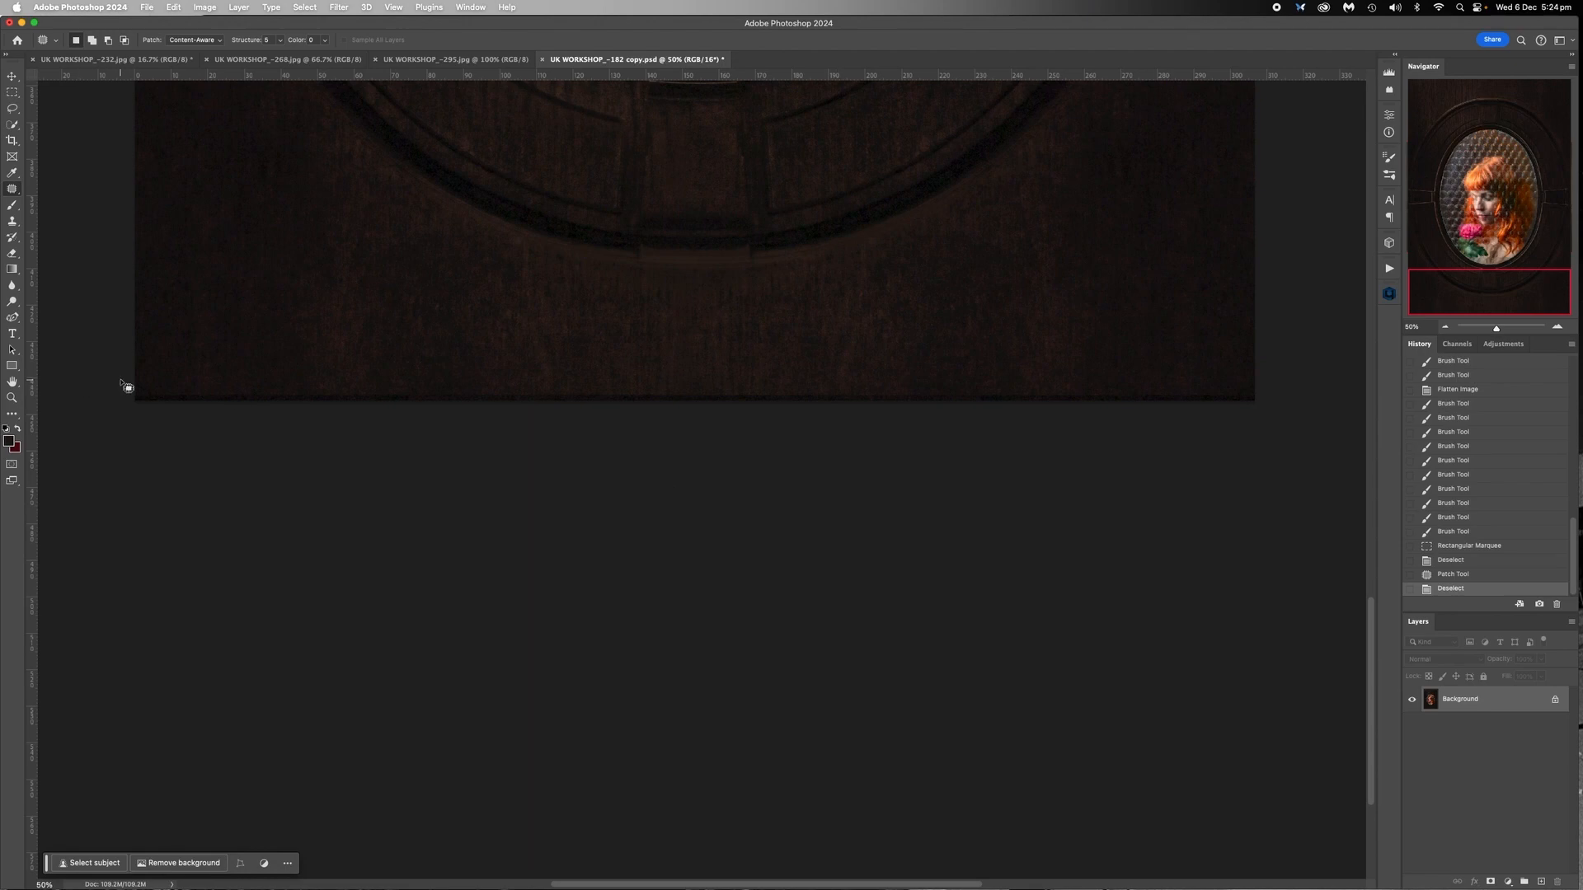
pyautogui.moveTo(124, 380)
pyautogui.mouseDown()
pyautogui.moveTo(1257, 388)
pyautogui.moveTo(1268, 406)
pyautogui.moveTo(470, 448)
pyautogui.moveTo(152, 442)
pyautogui.moveTo(109, 417)
pyautogui.moveTo(120, 384)
pyautogui.mouseUp()
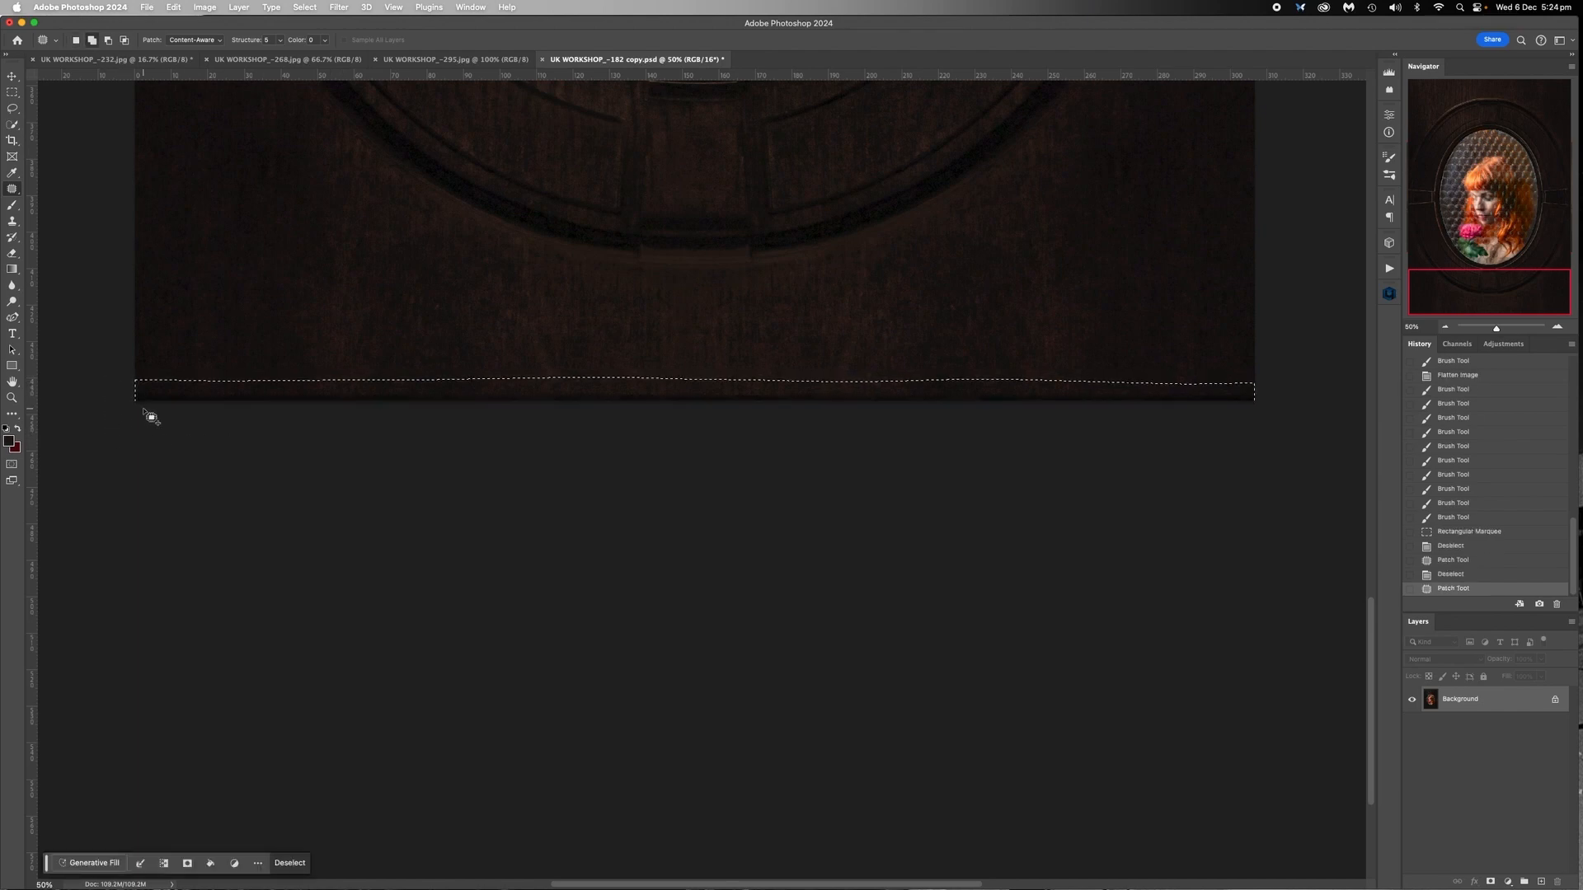
pyautogui.hotkey('shift', 'BackSpace')
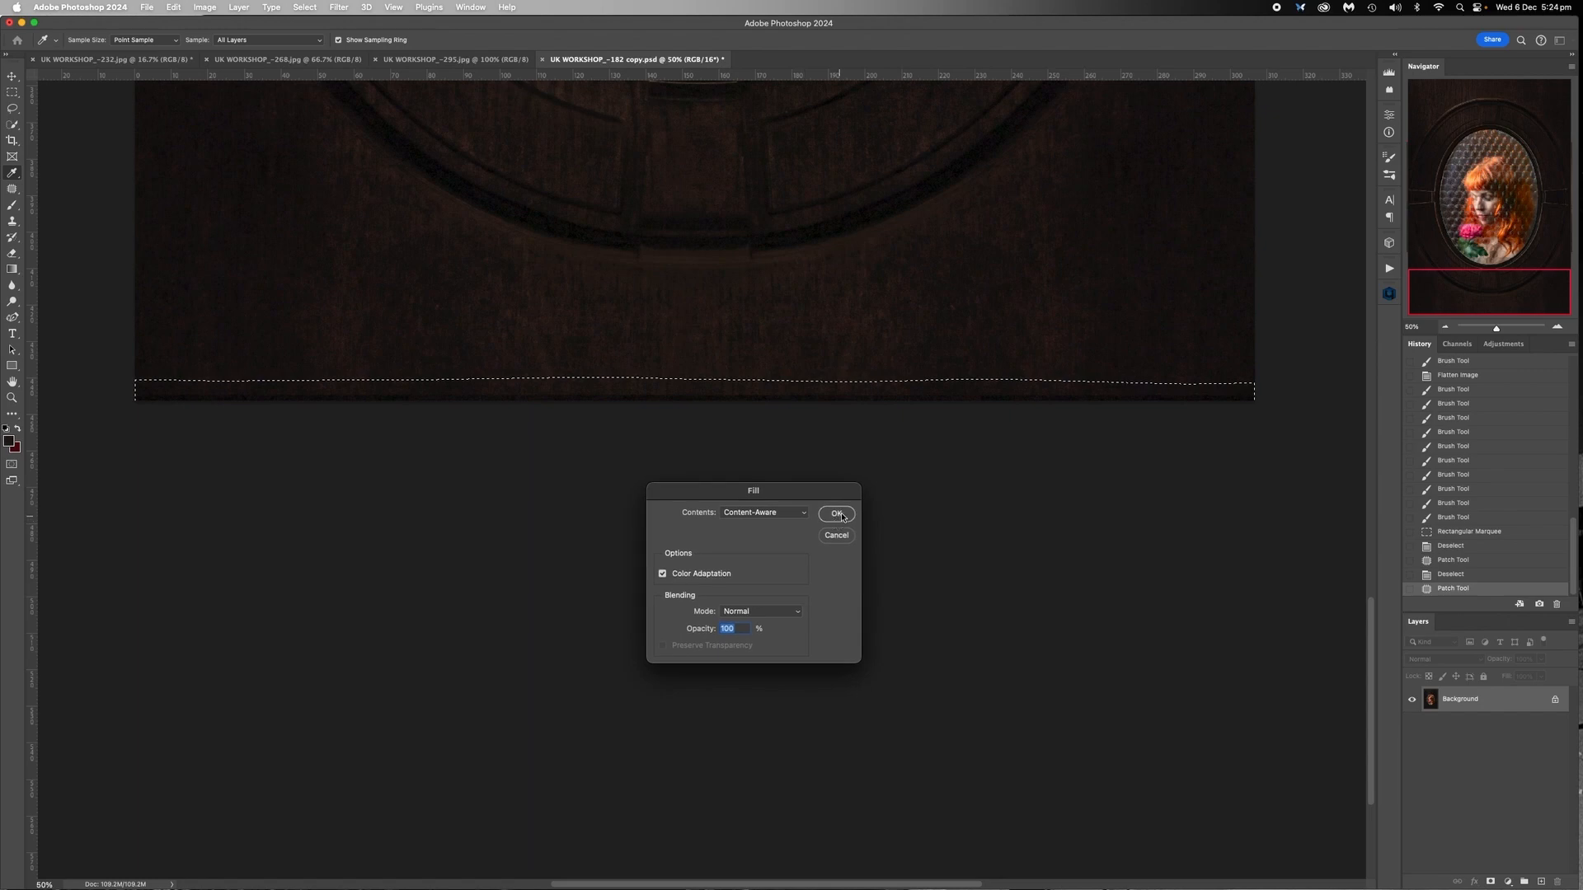
pyautogui.click(837, 515)
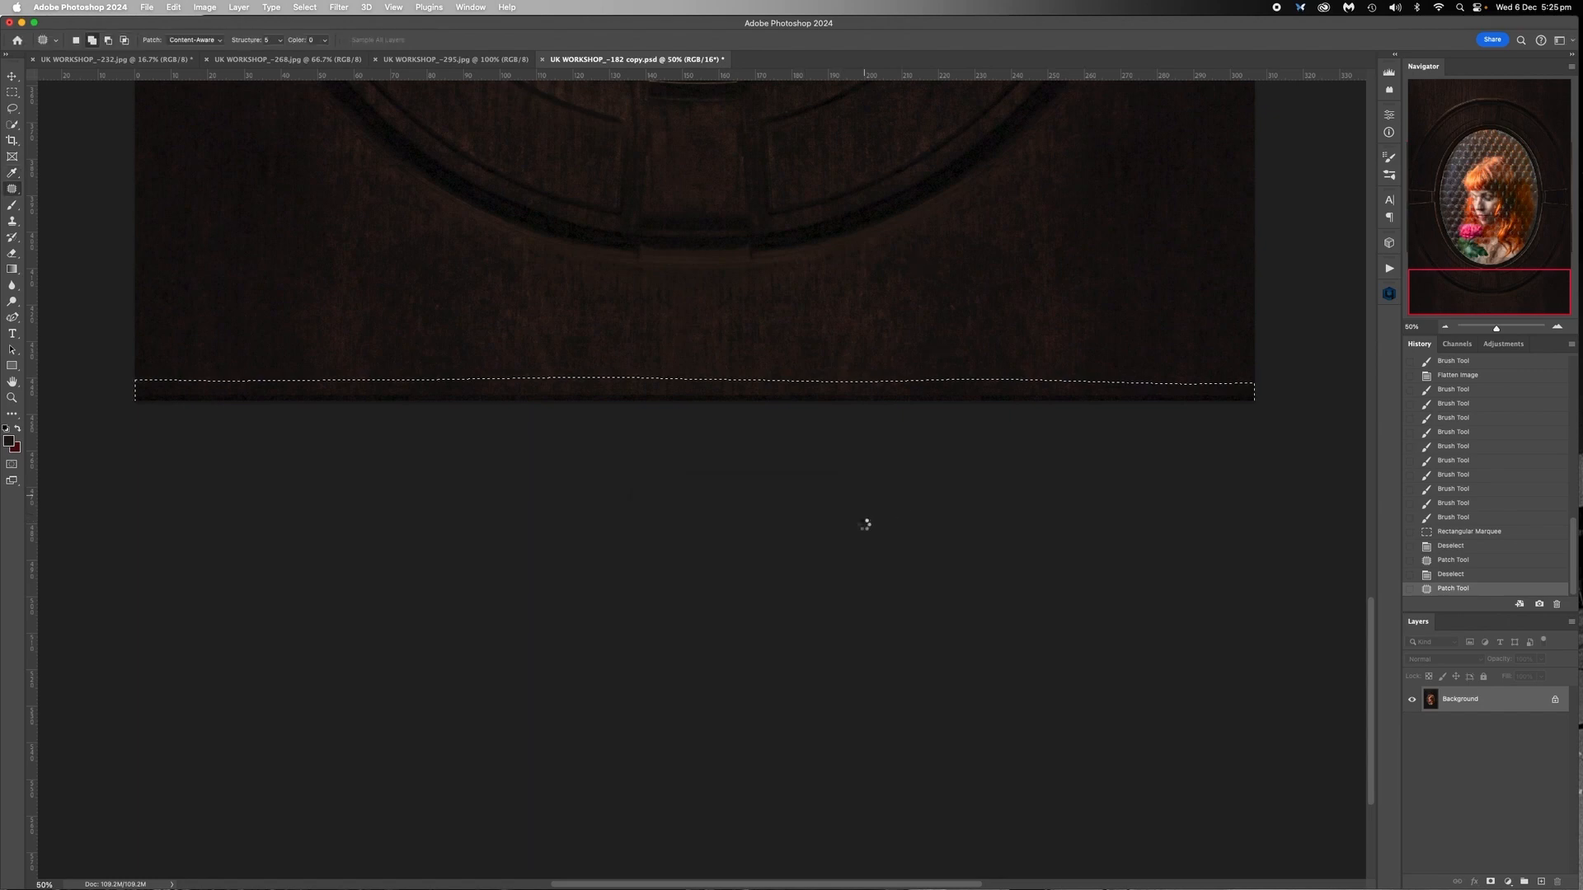
pyautogui.press('super+d')
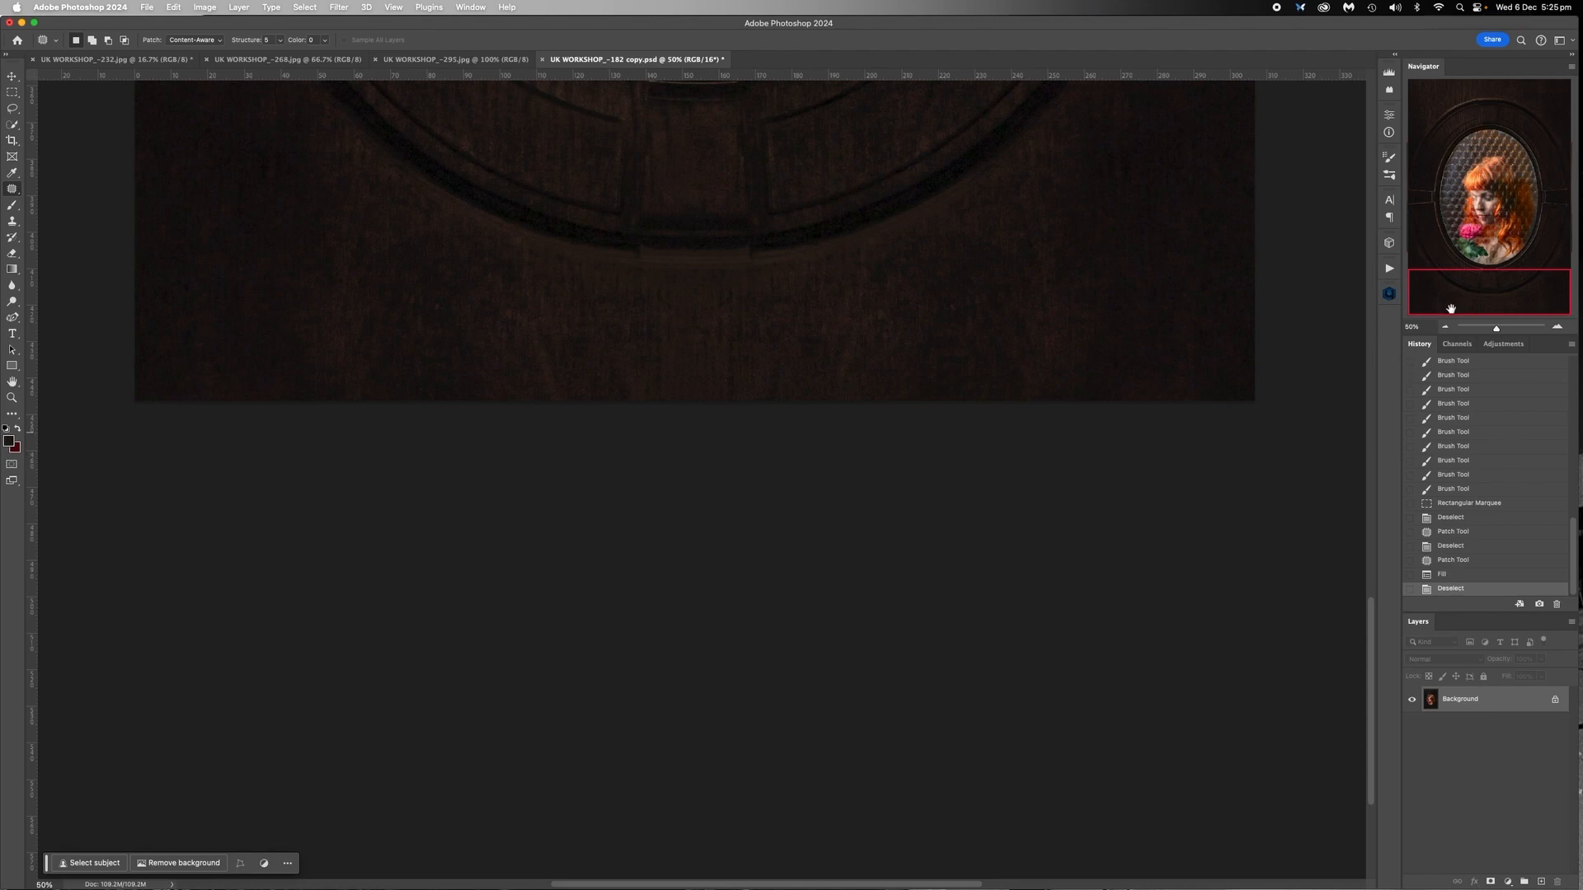
# Inspect the oval glass, the portrait and the side mouldings at 50%, ending on a view of the whole image
pyautogui.scroll(5, 1072, 439)
pyautogui.scroll(6, 1075, 441)
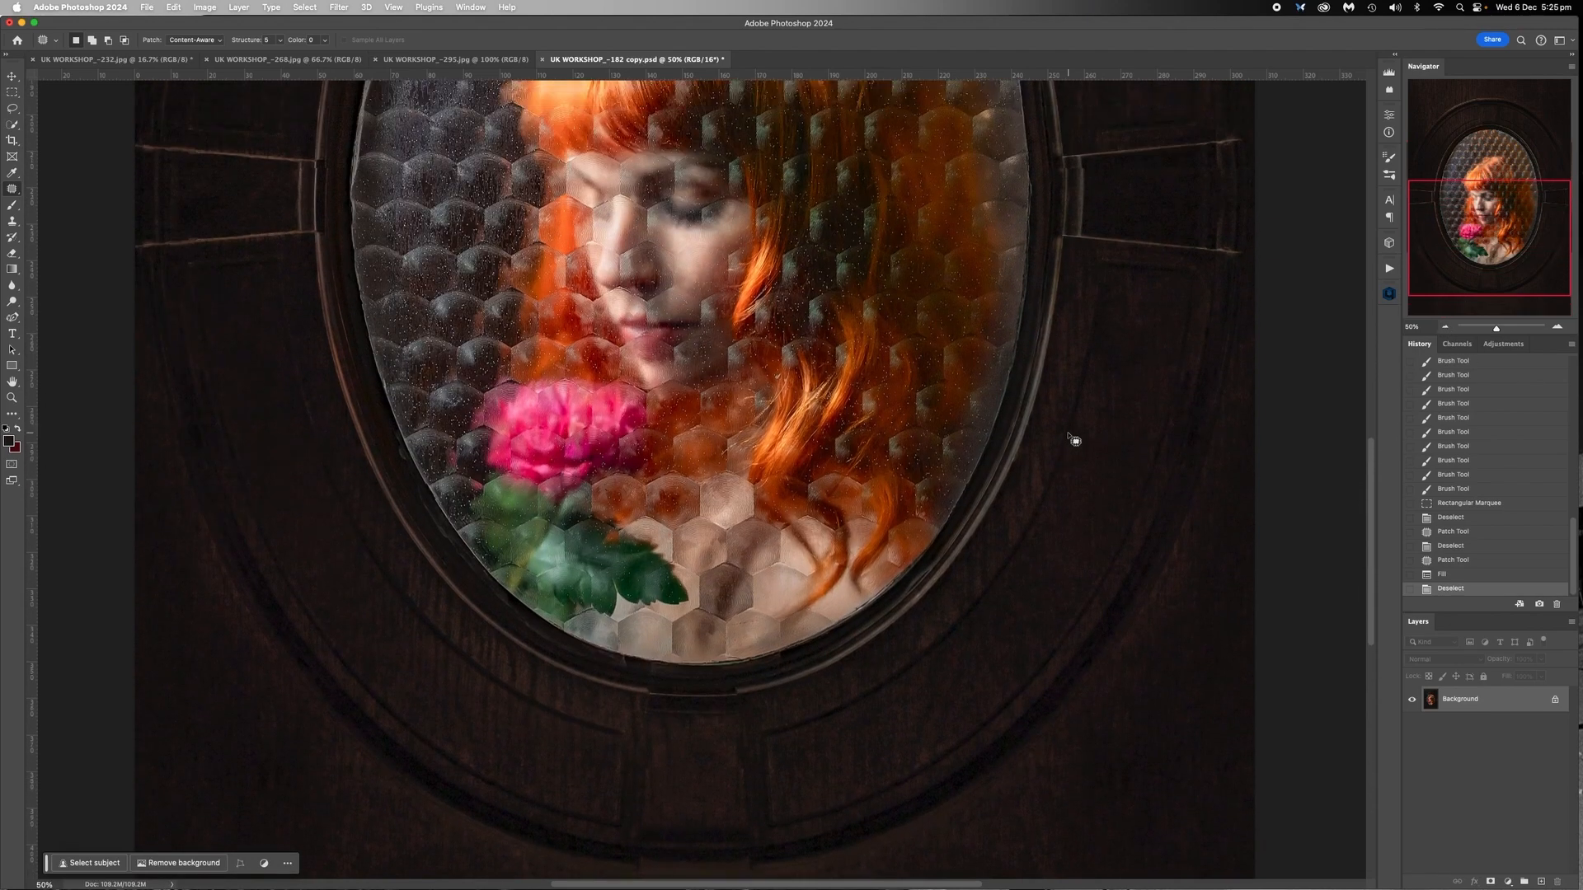
pyautogui.hscroll(-2, 1075, 440)
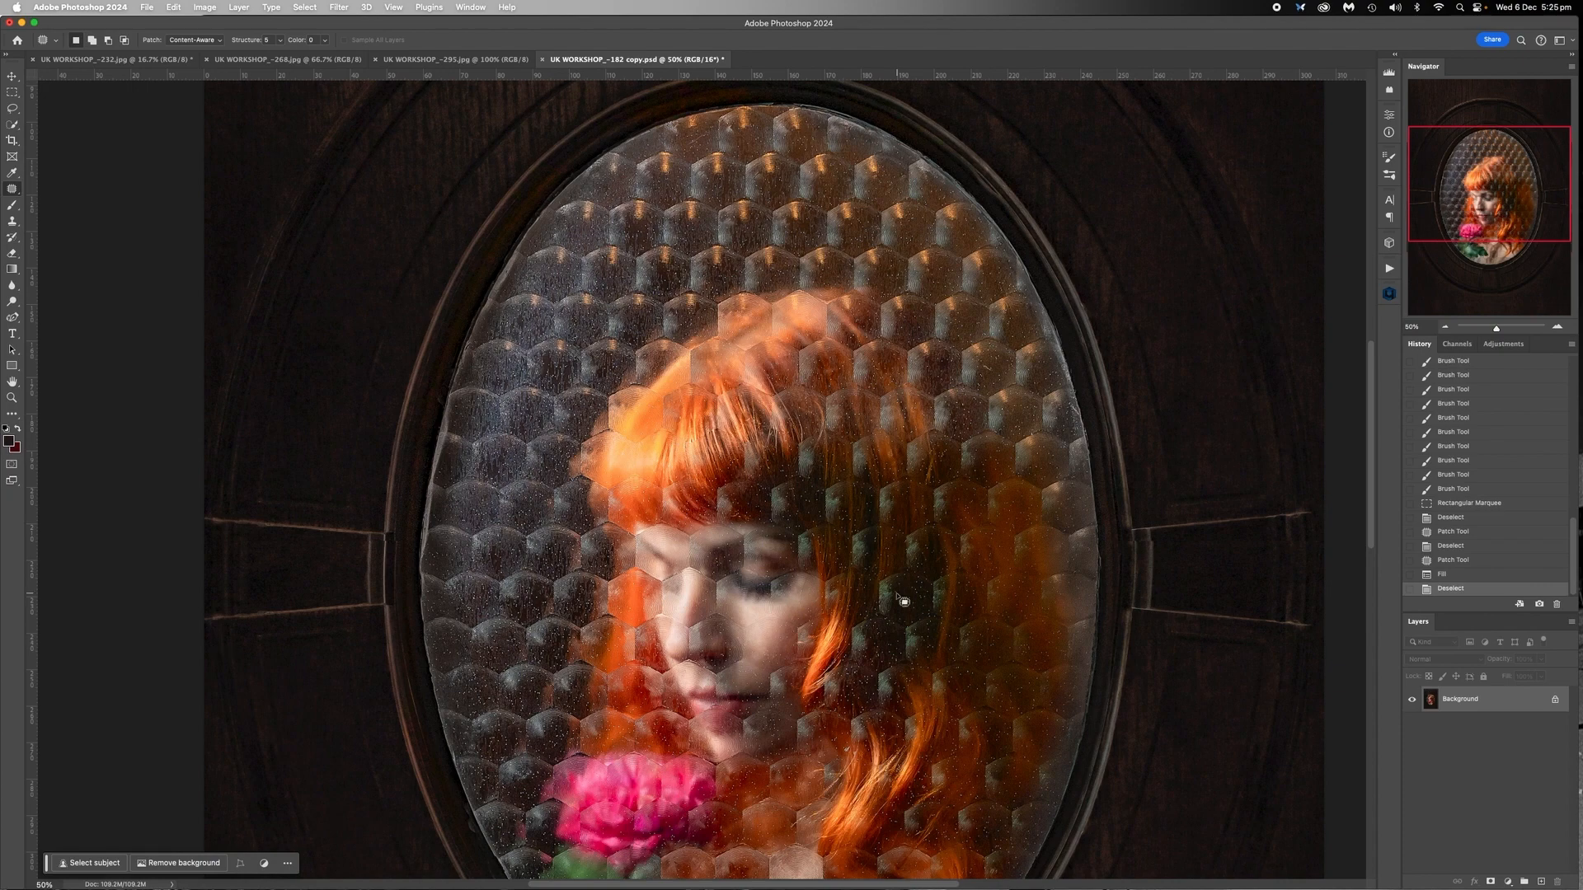
pyautogui.hscroll(5, 1013, 539)
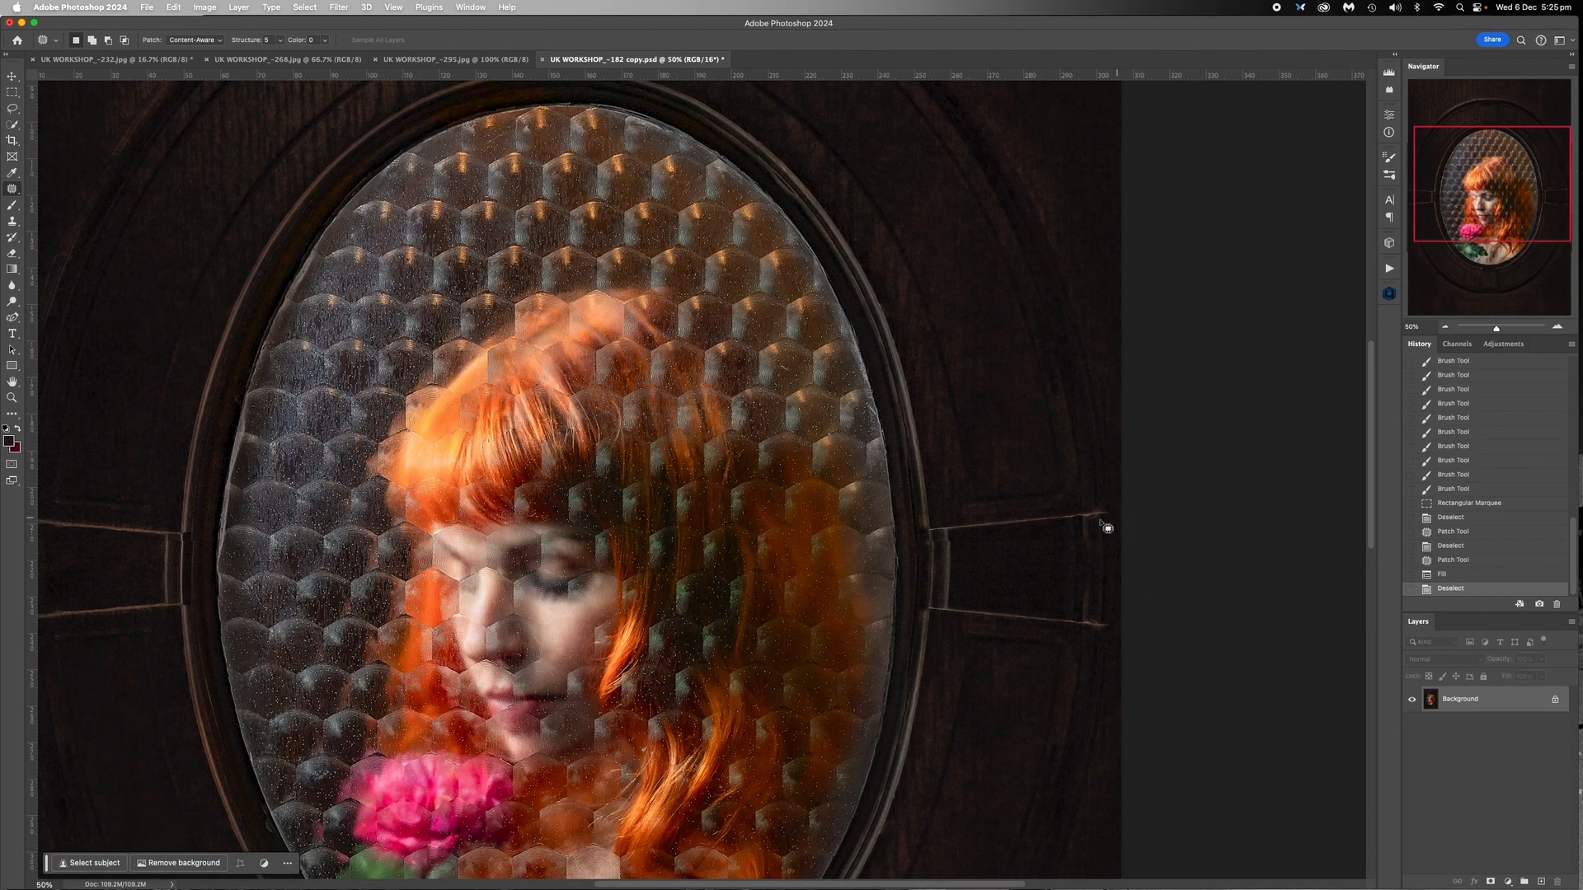
pyautogui.click(1446, 327)
pyautogui.click(1446, 327)
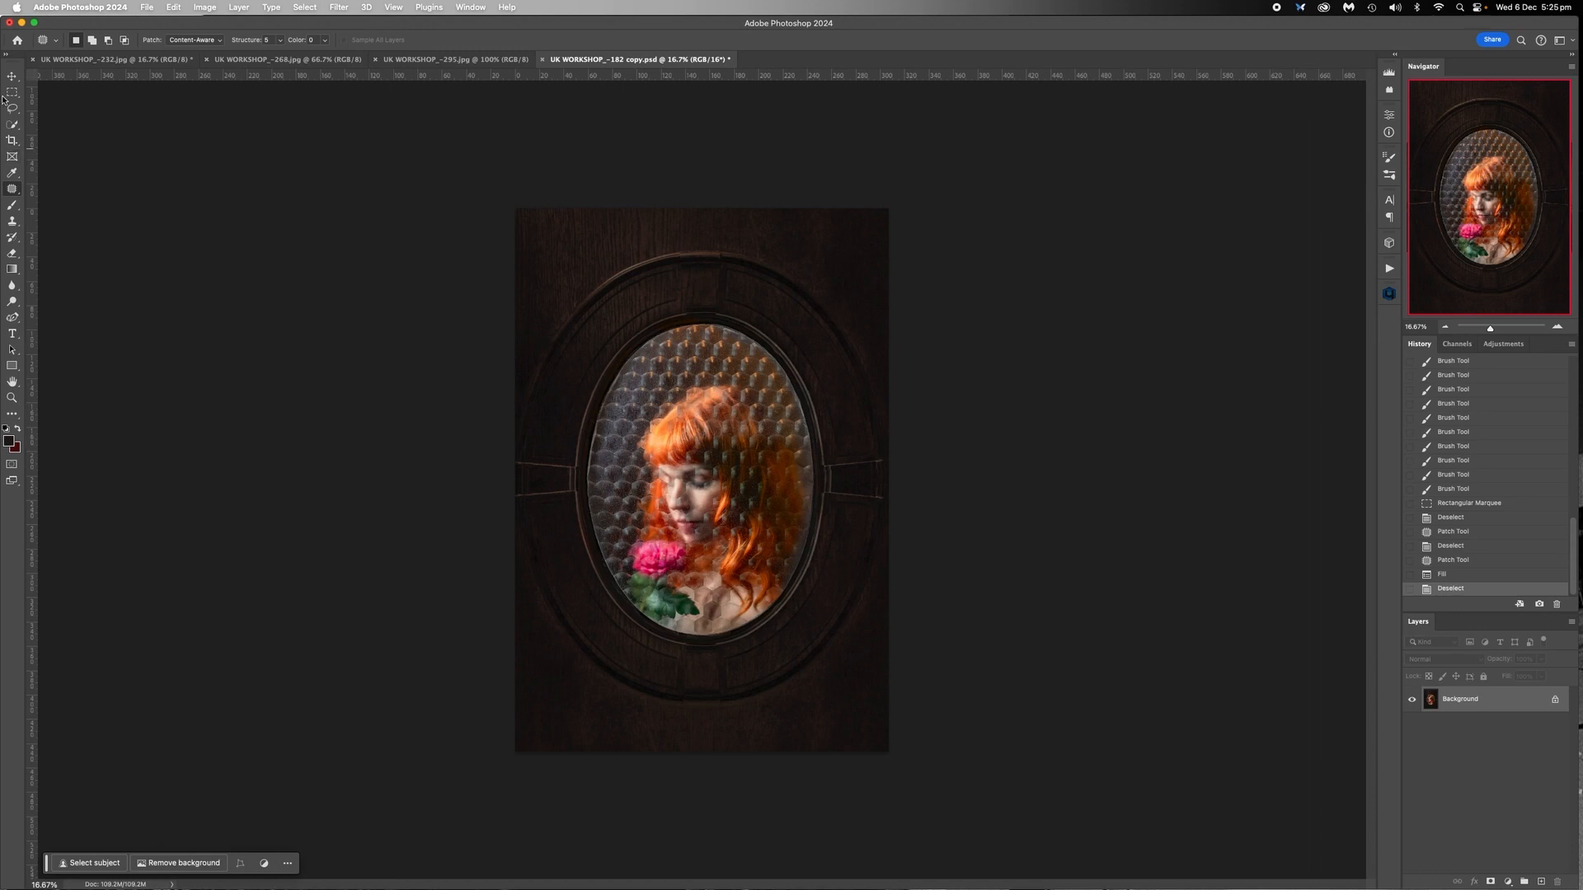
# Start a crop covering the full canvas and compare how the moulding lines end at both side edges at 66.67%
pyautogui.click(12, 142)
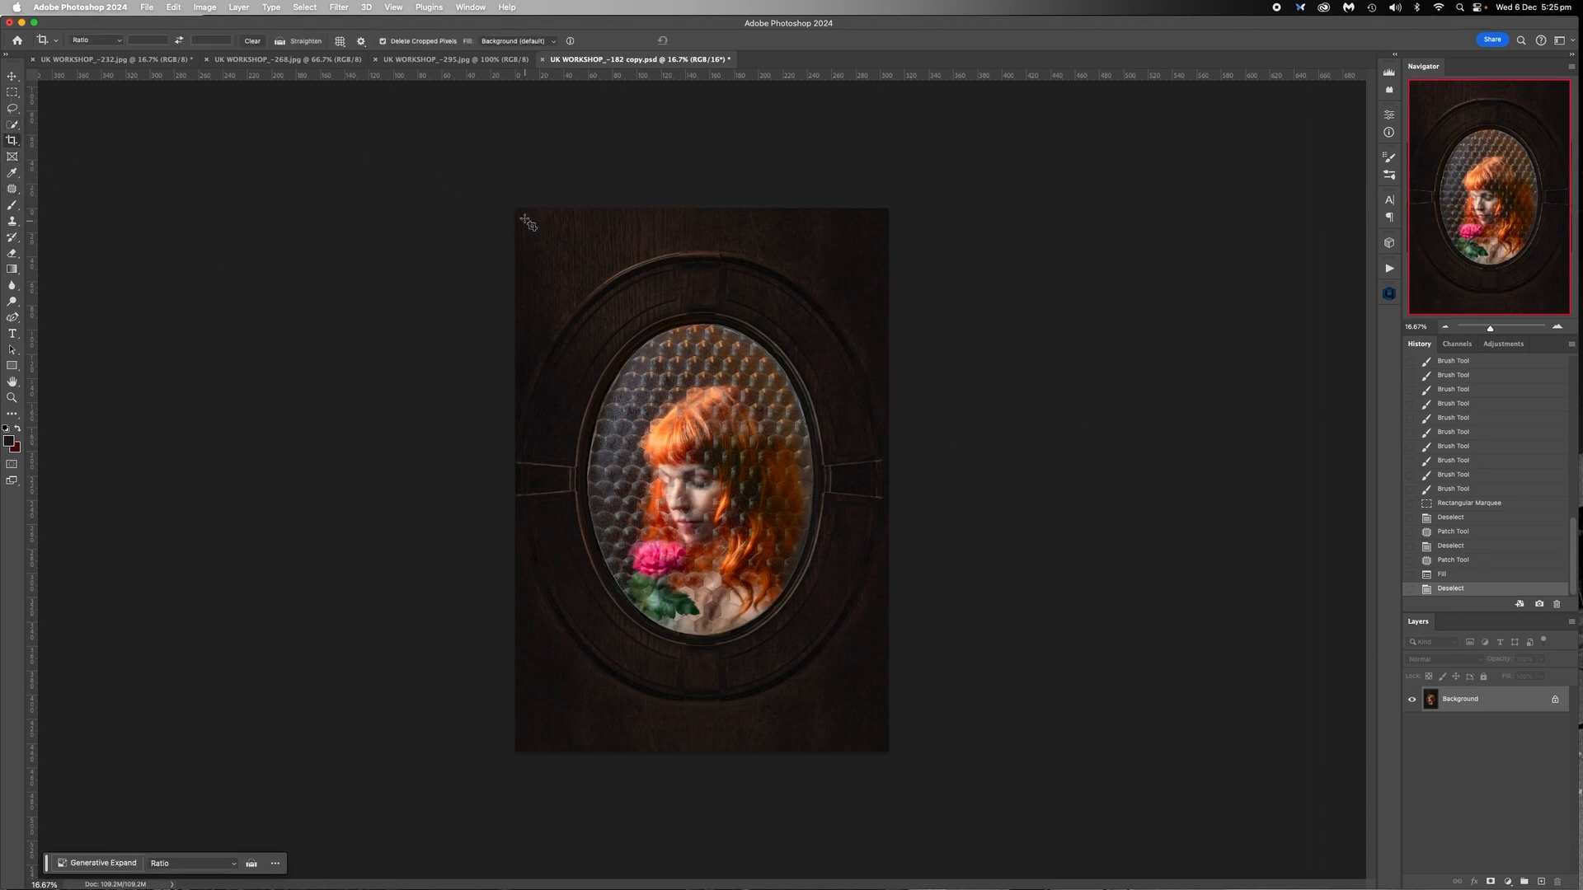
pyautogui.moveTo(518, 213); pyautogui.dragTo(532, 280)
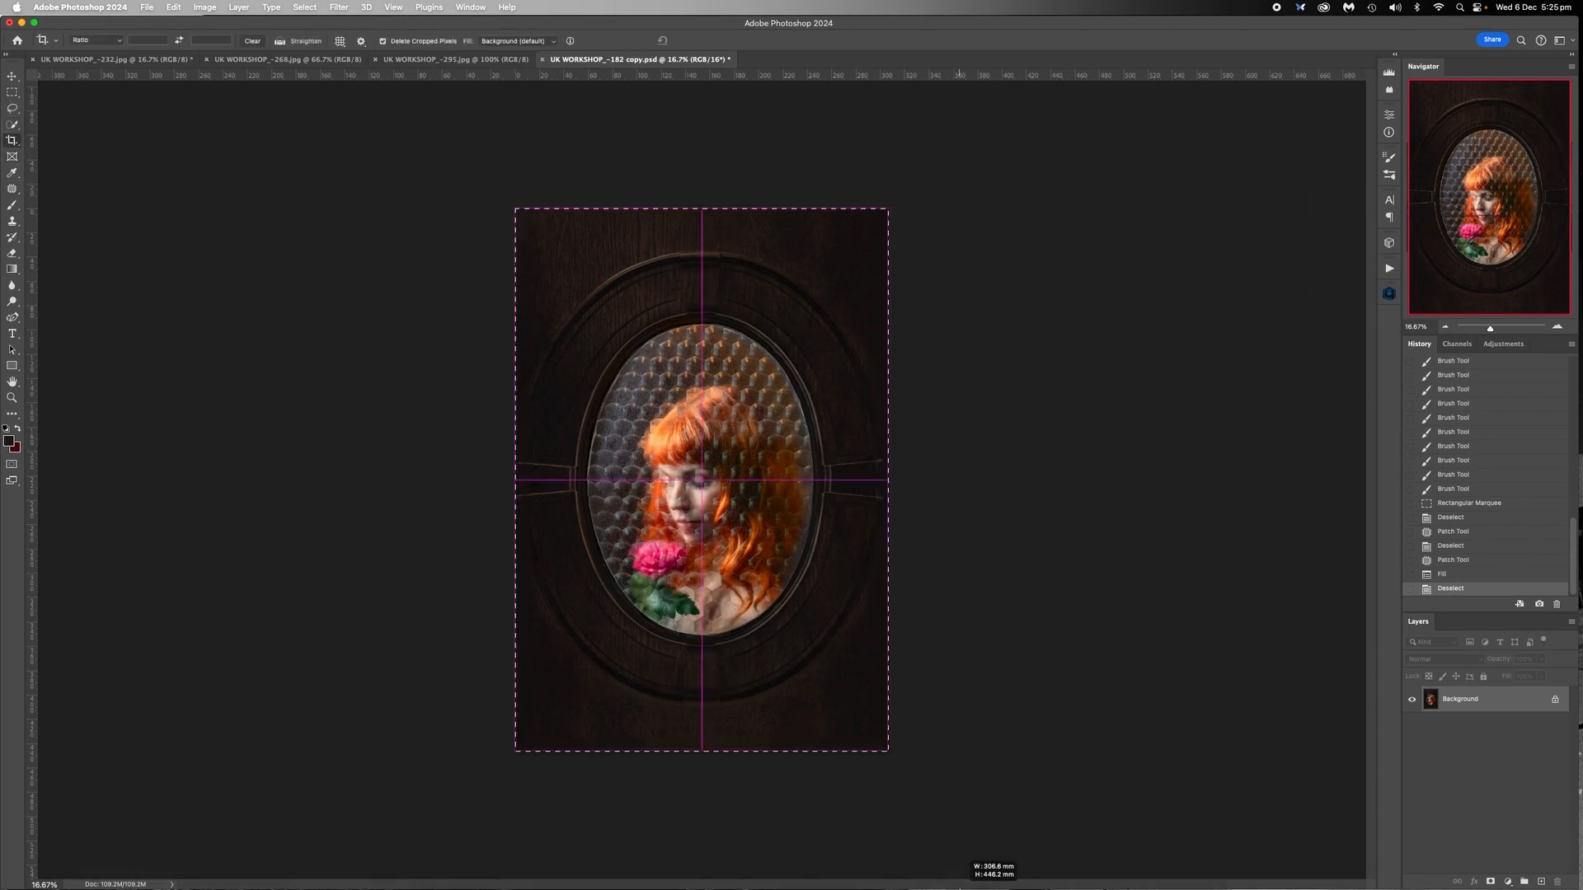
pyautogui.click(1558, 327)
pyautogui.click(1558, 327)
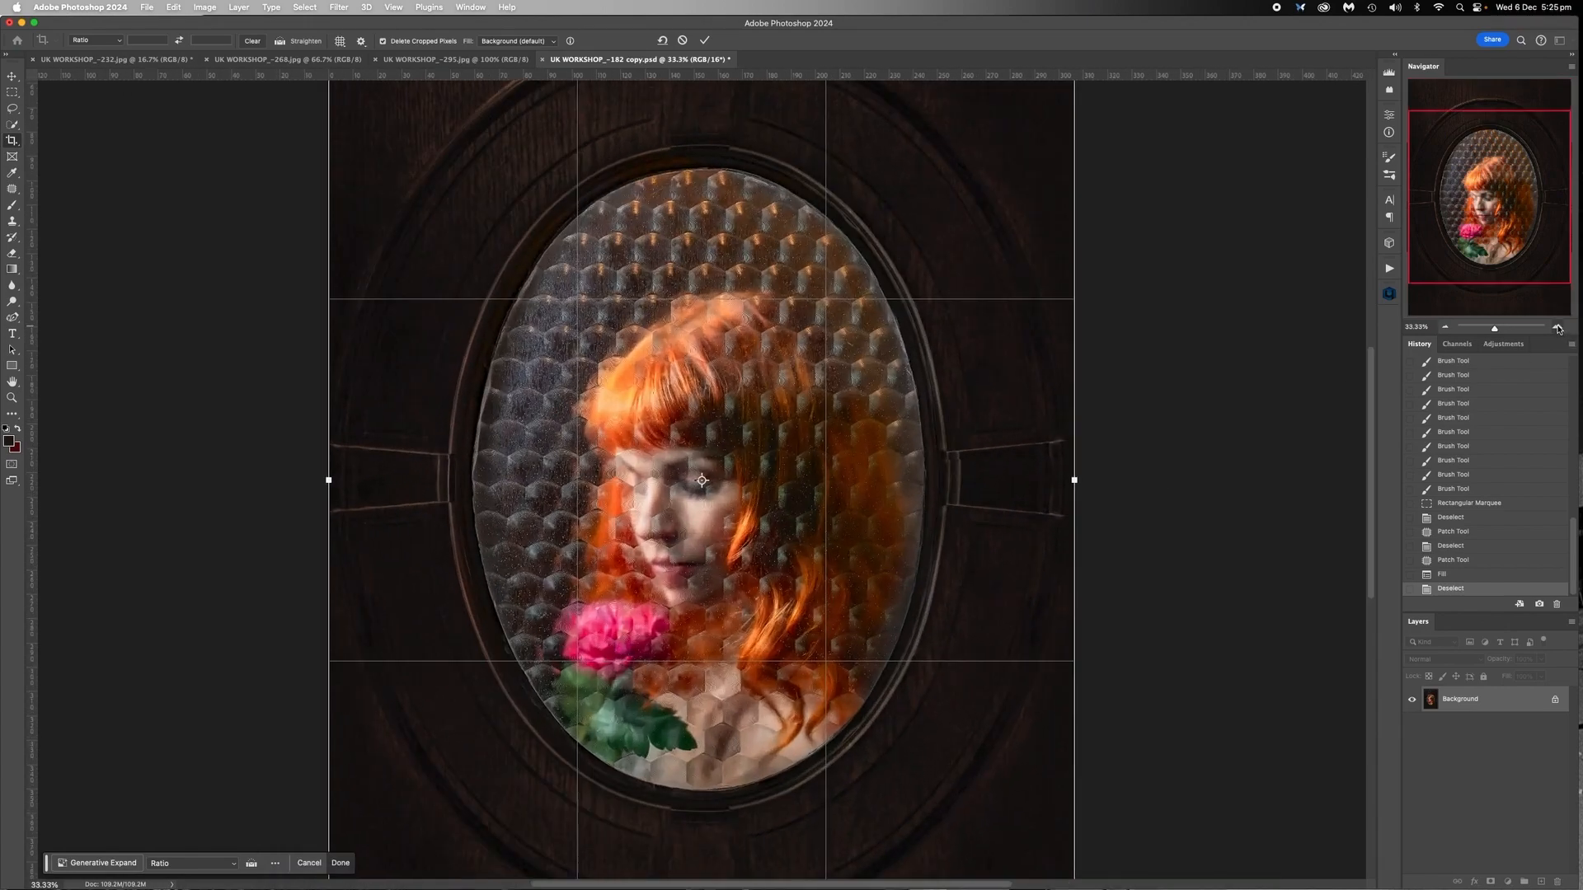
pyautogui.click(1558, 328)
pyautogui.click(1558, 327)
pyautogui.hscroll(5, 765, 525)
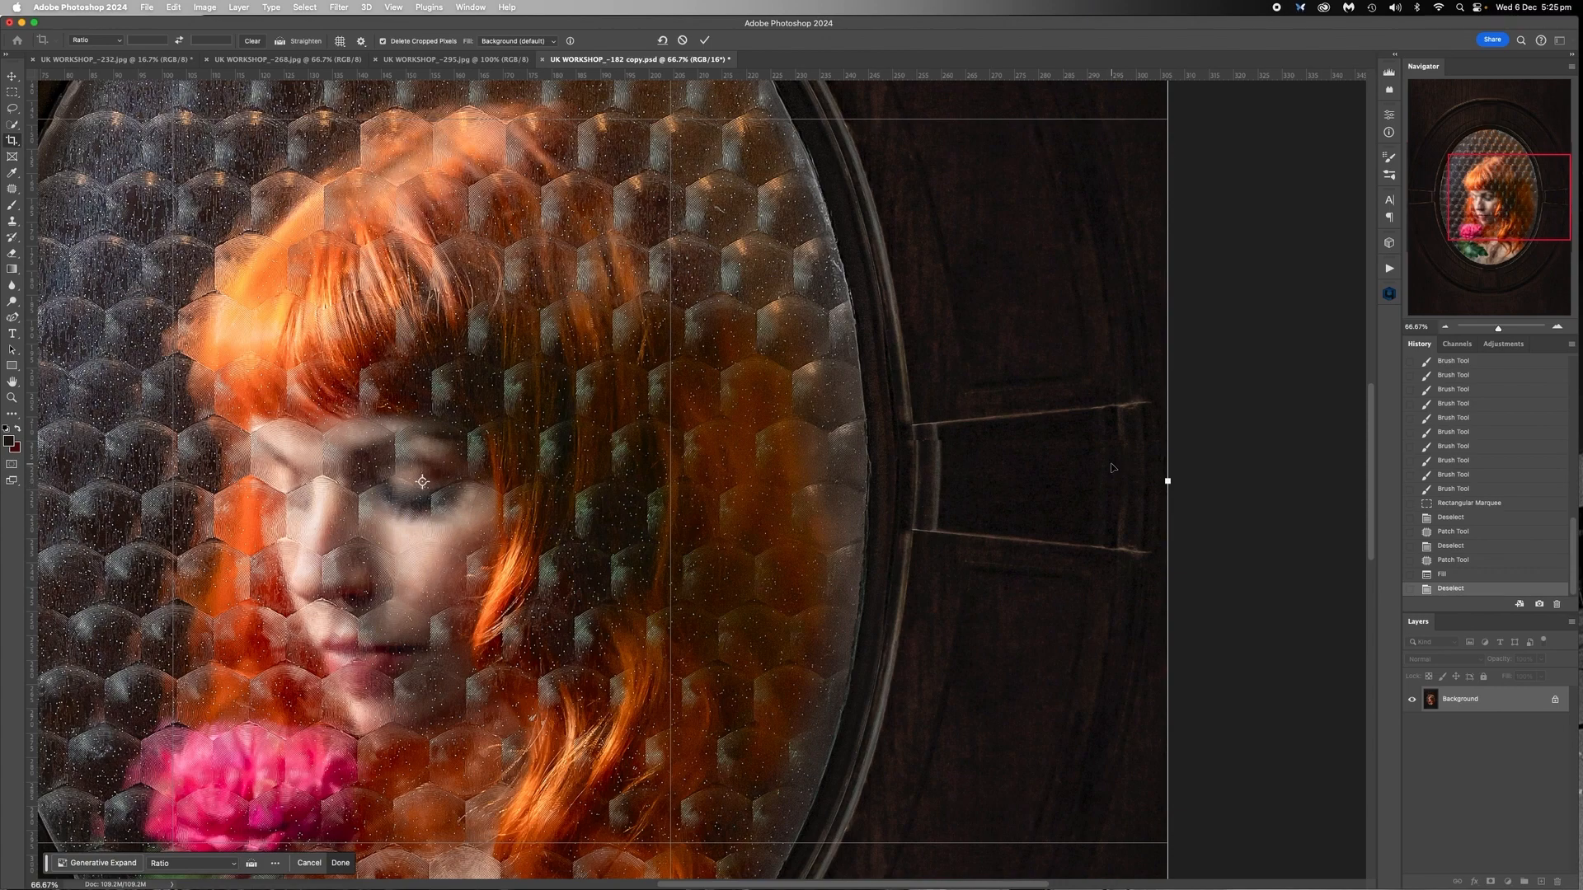
pyautogui.hscroll(-10, 1088, 463)
pyautogui.hscroll(-3, 573, 457)
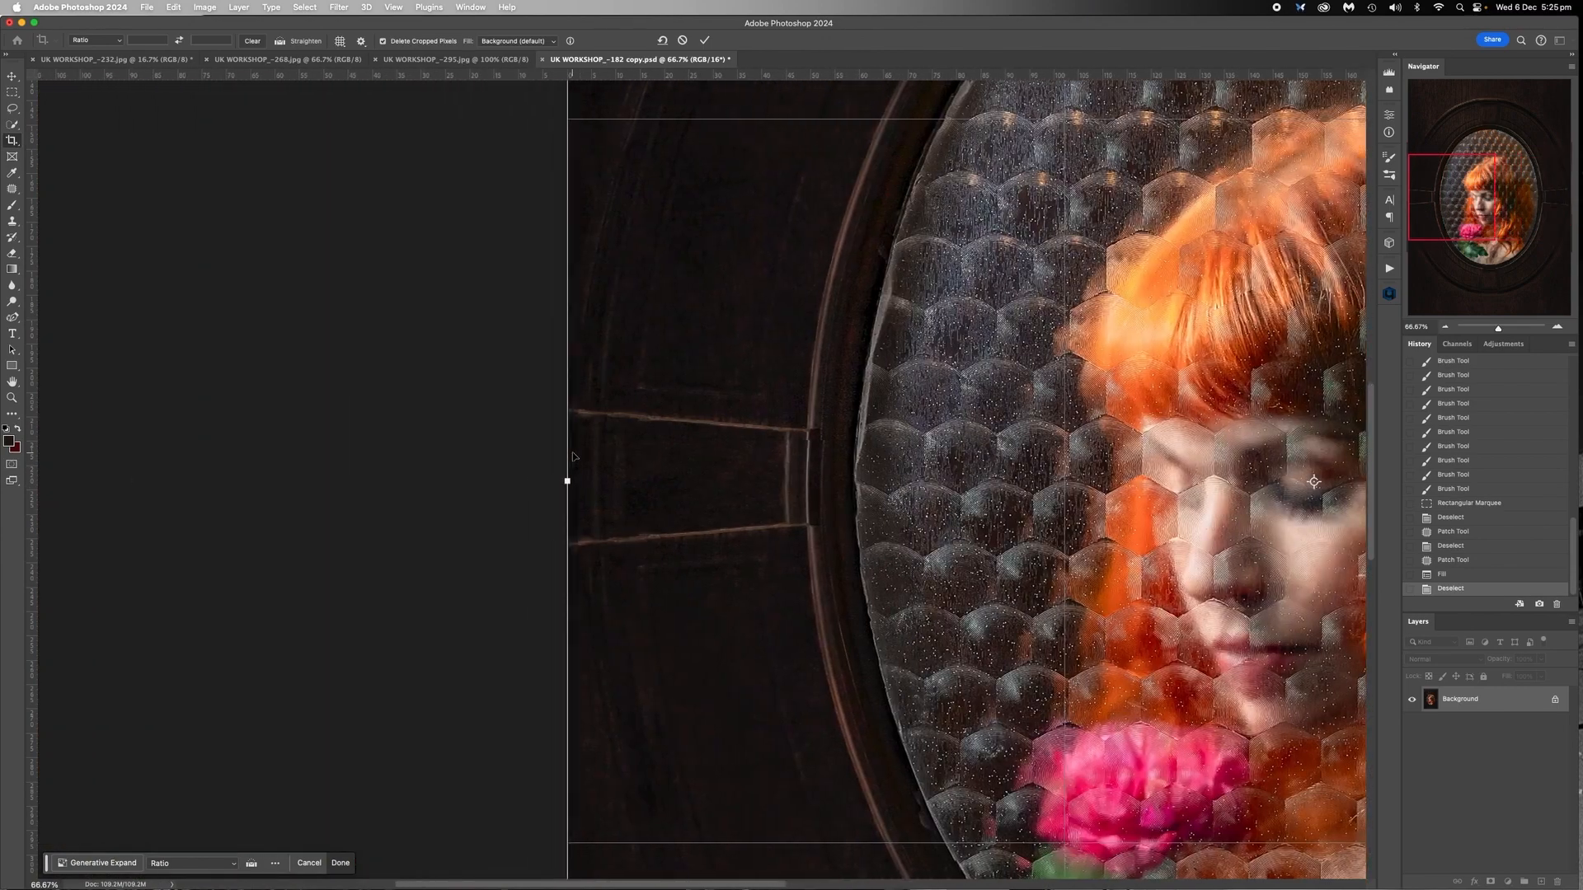
pyautogui.hscroll(20, 574, 456)
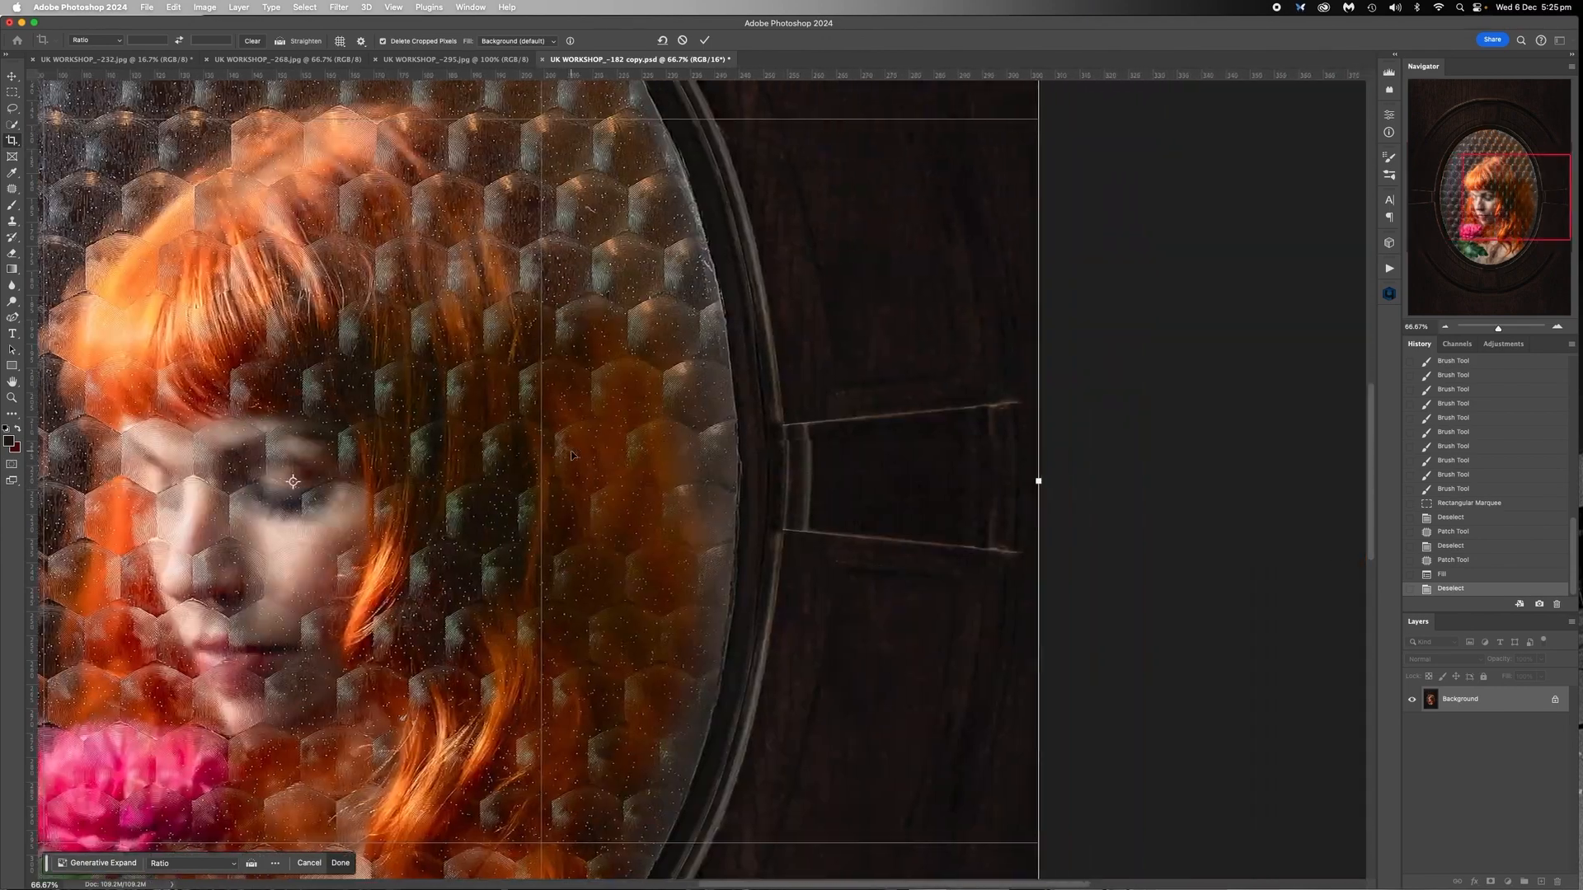
pyautogui.hscroll(3, 872, 435)
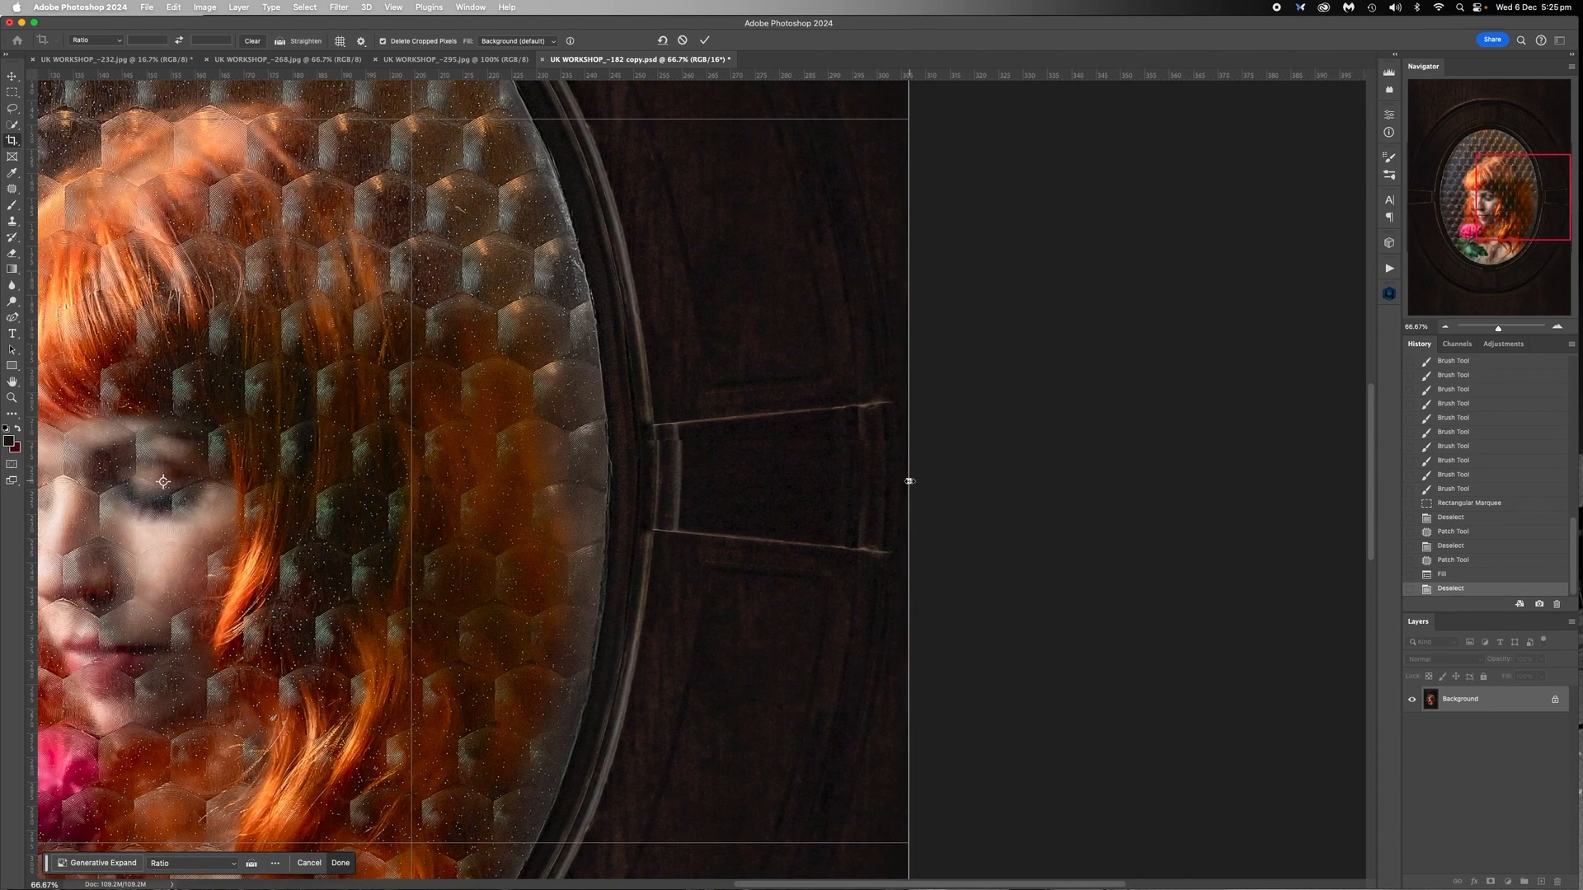
# Trim the image's right edge inward to the ends of the light moulding lines and apply the crop
pyautogui.moveTo(907, 481); pyautogui.dragTo(890, 481)
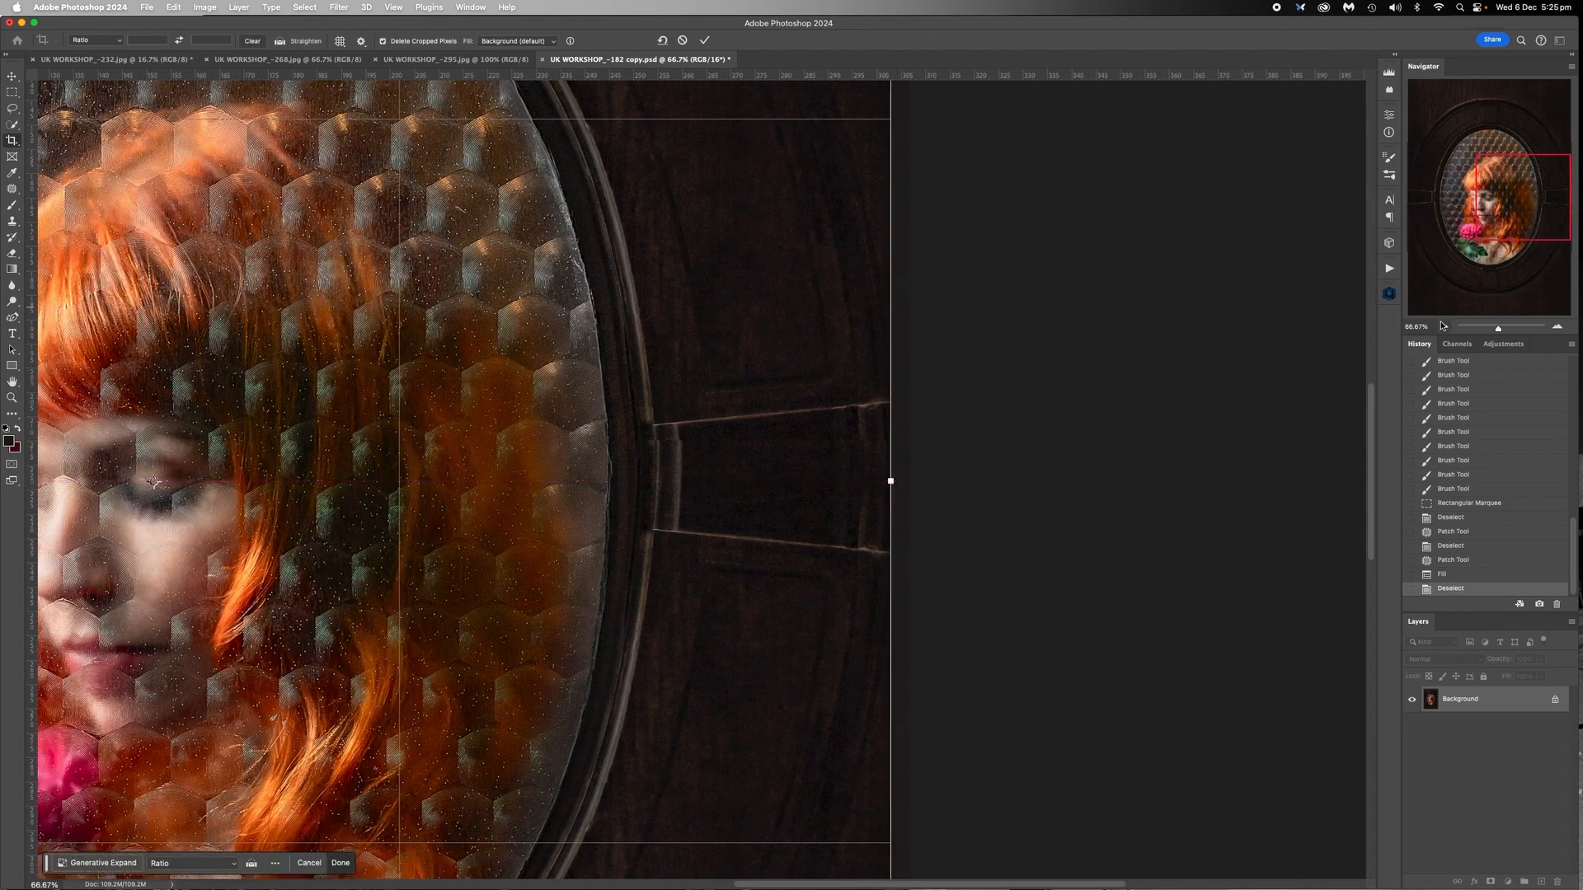
pyautogui.press('super+minus')
pyautogui.press('super+minus')
pyautogui.press('super+minus')
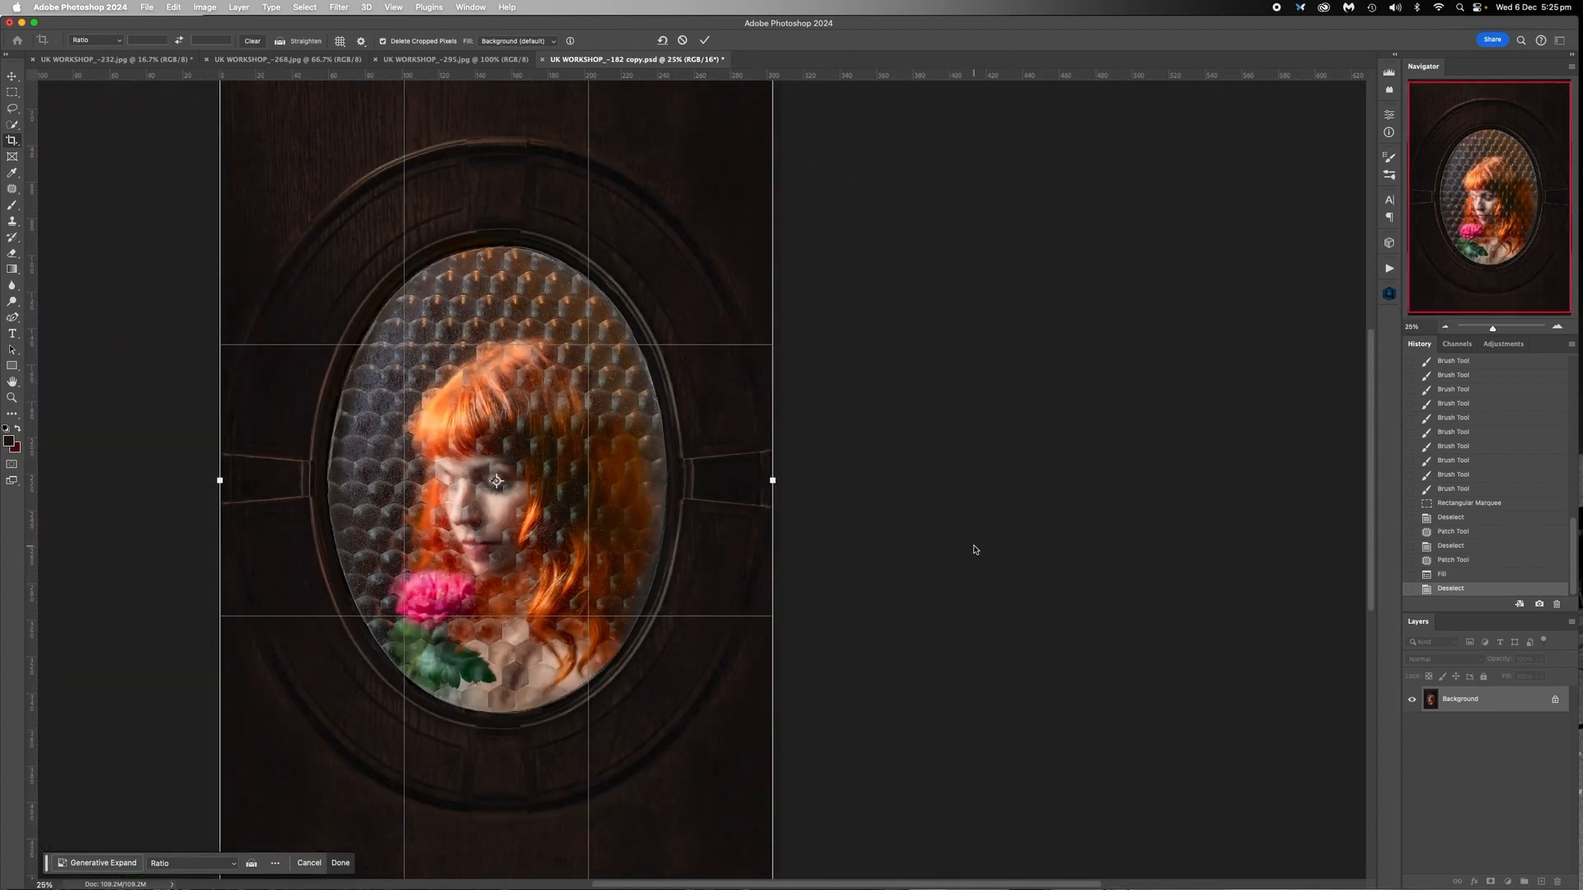
pyautogui.hscroll(-3, 974, 546)
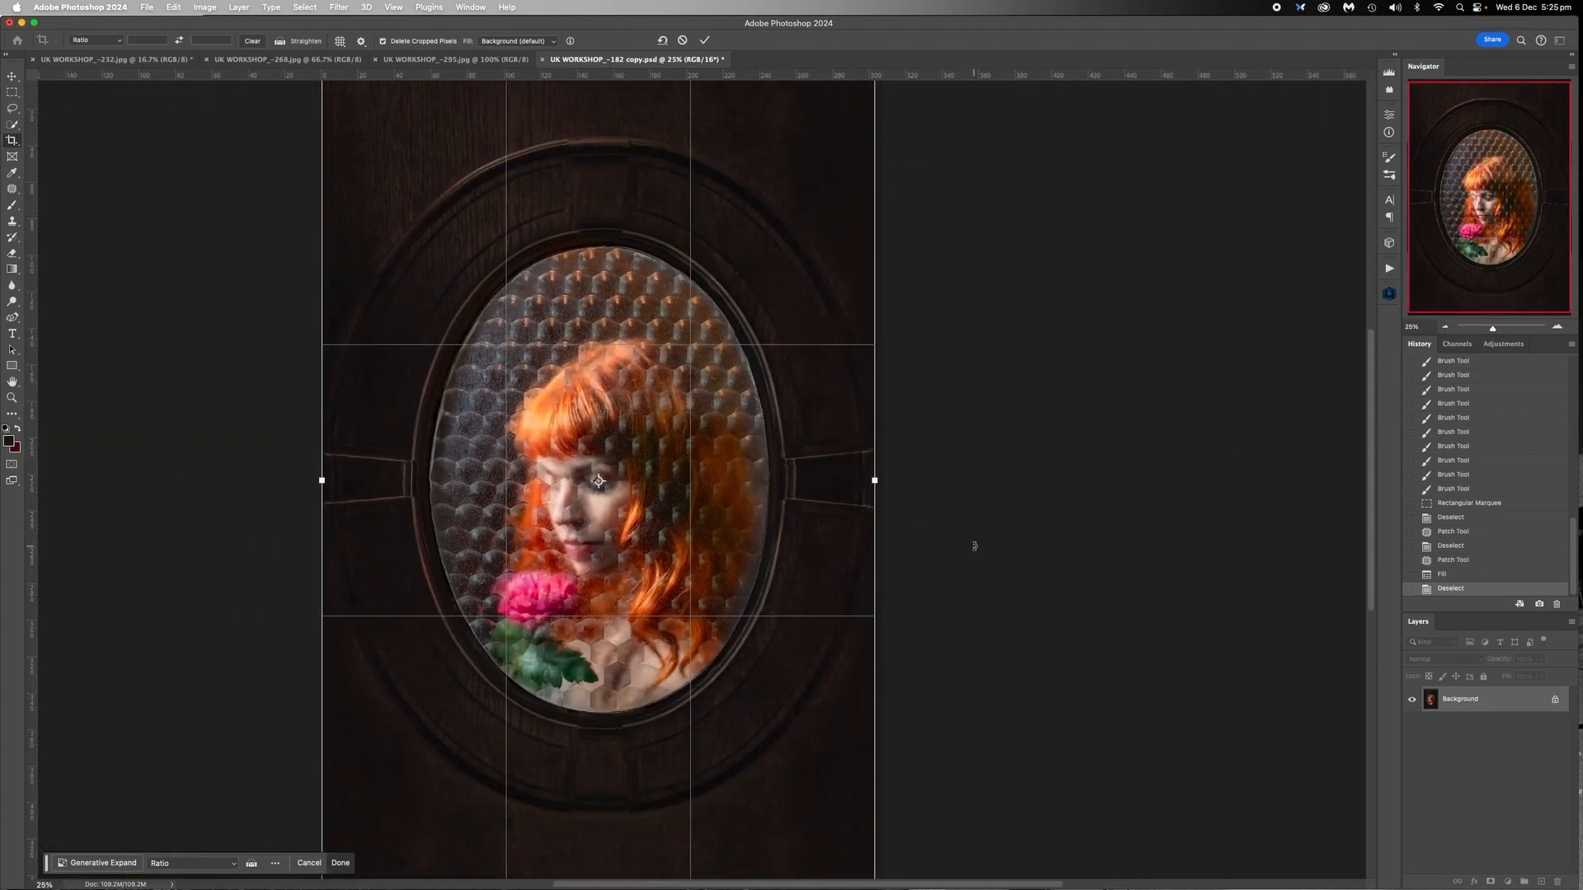
pyautogui.press('Return')
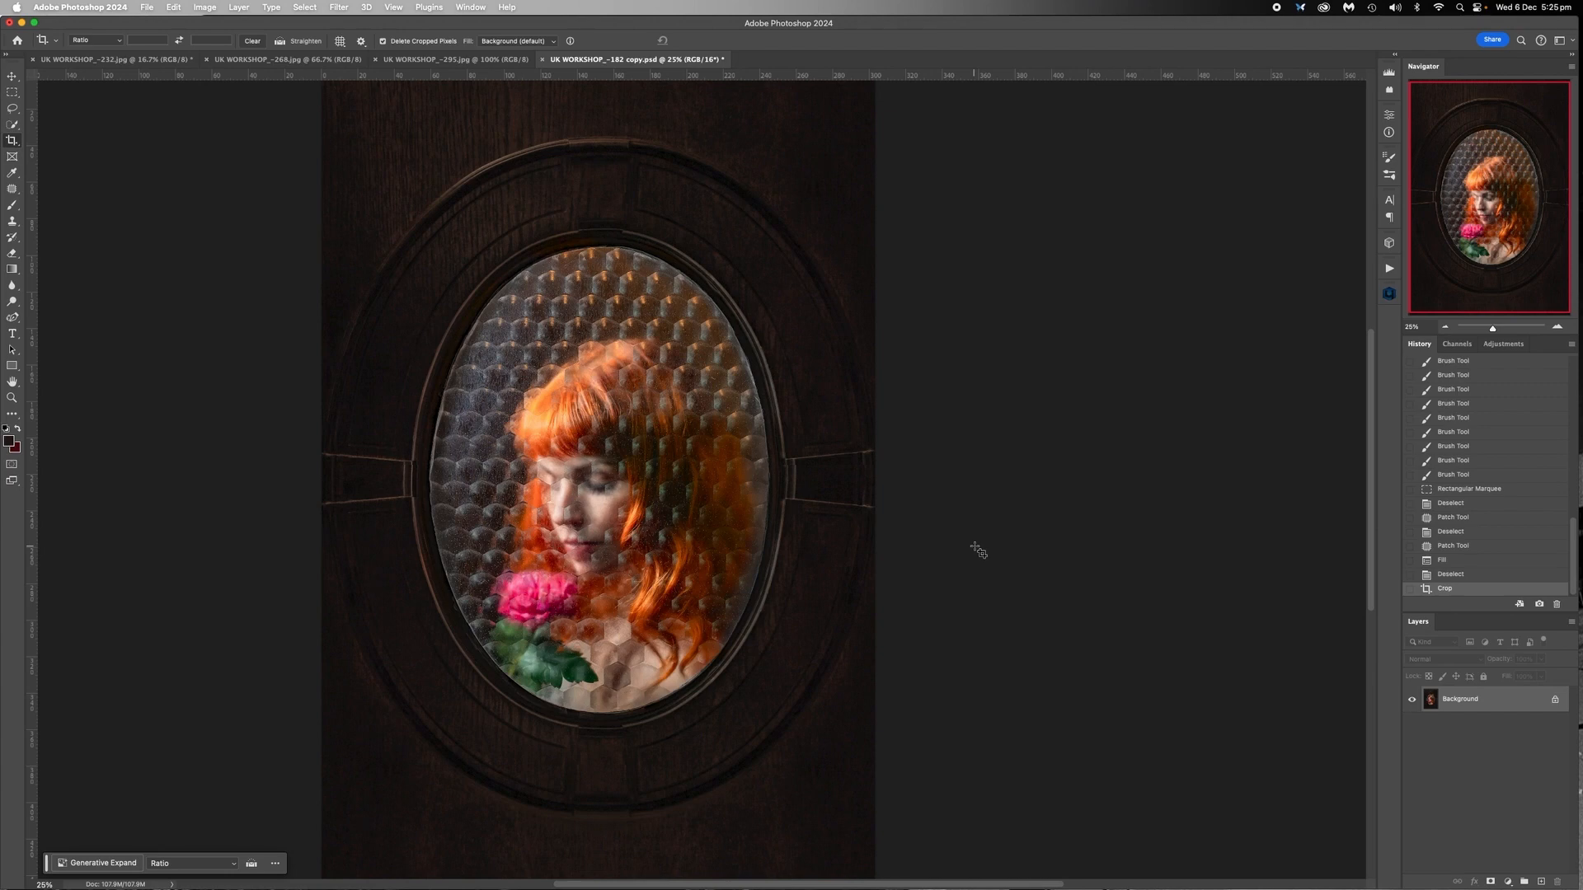
# Save the cropped portrait as UK WORKSHOP_-182 copy 2.psd and convert its colour profile to sRGB IEC61966-2.1
pyautogui.click(1444, 327)
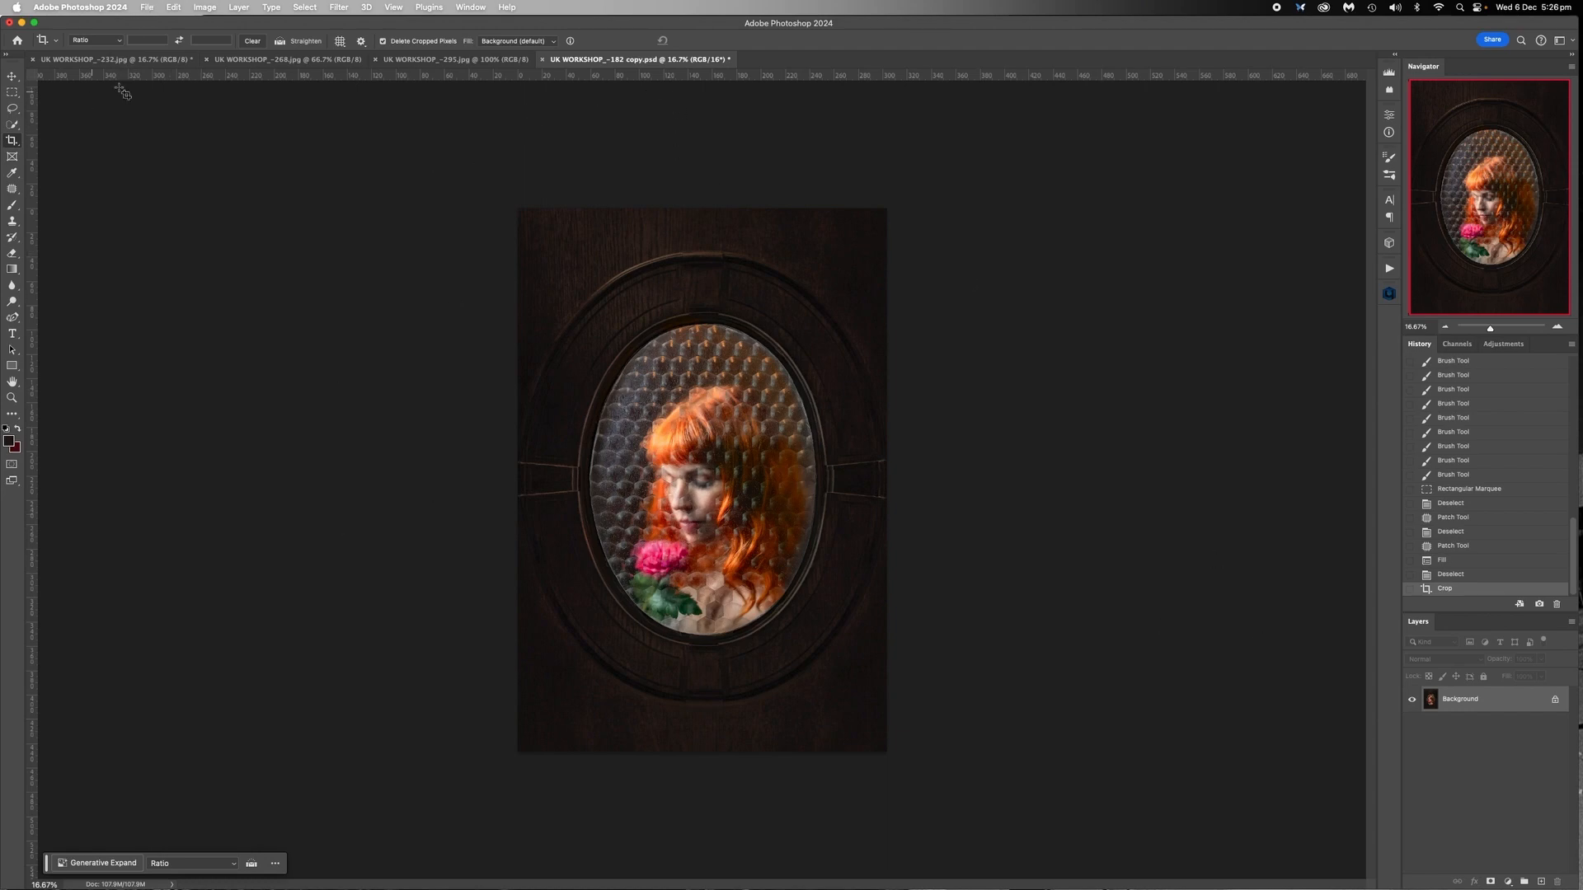
pyautogui.click(147, 8)
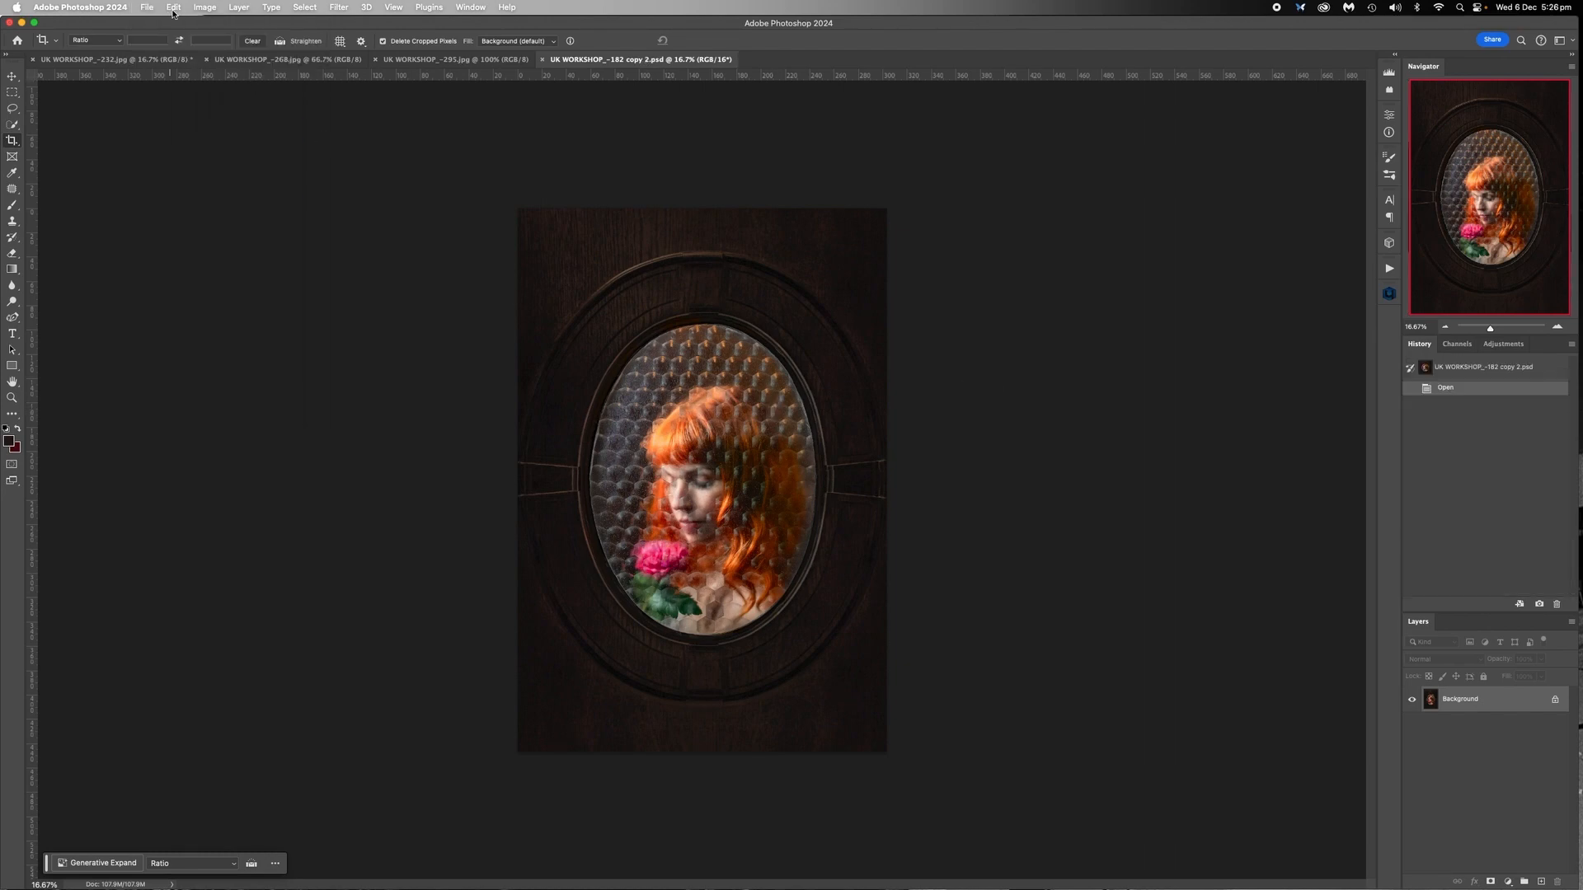
pyautogui.click(146, 10)
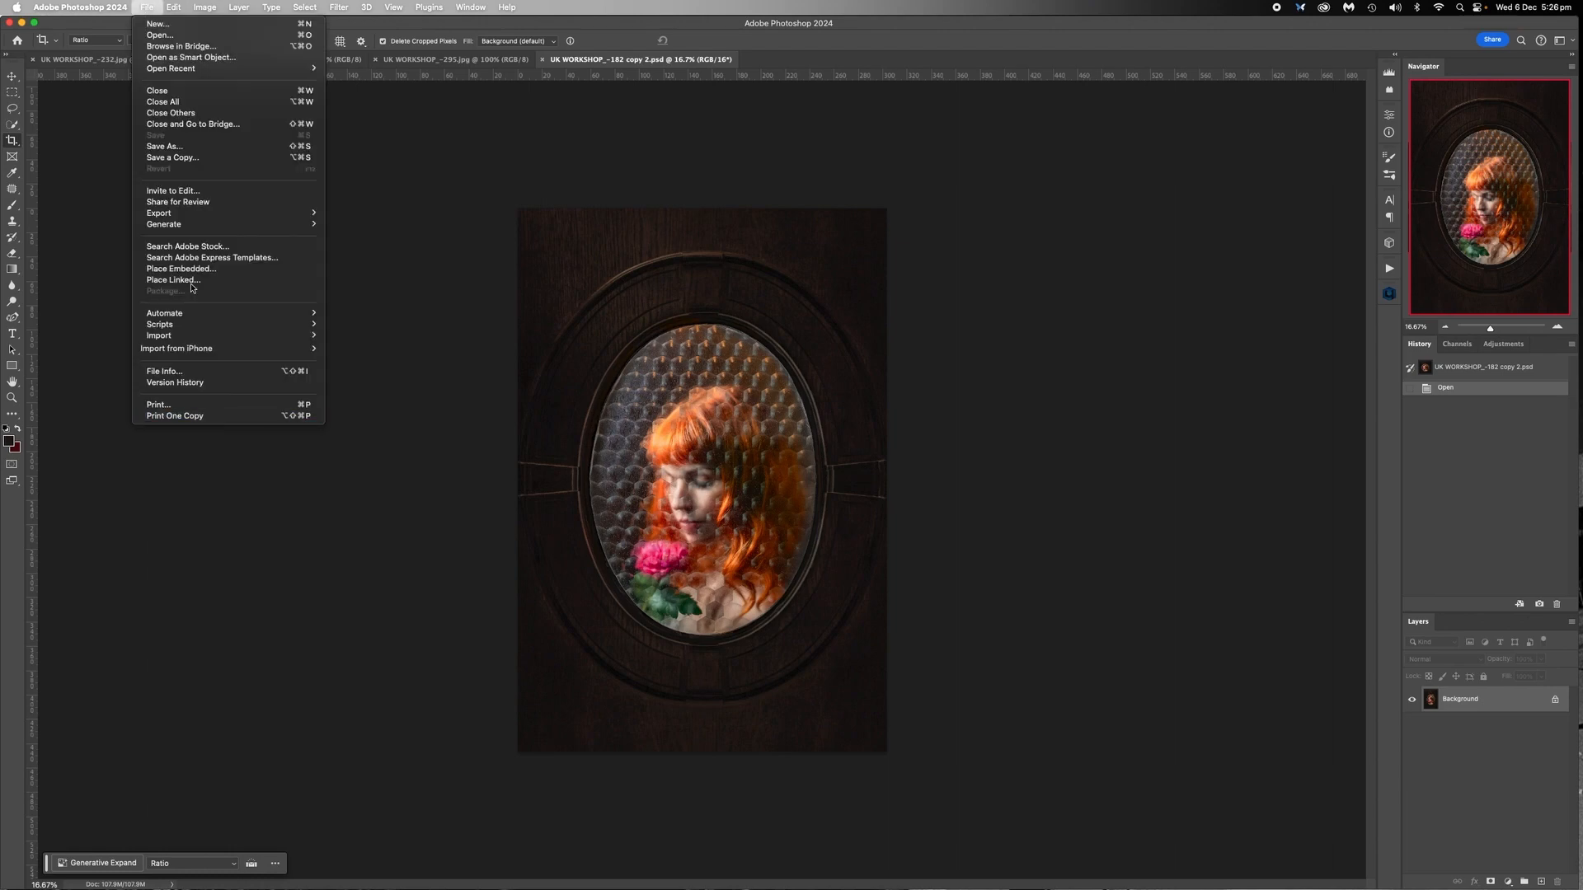
pyautogui.moveTo(182, 7)
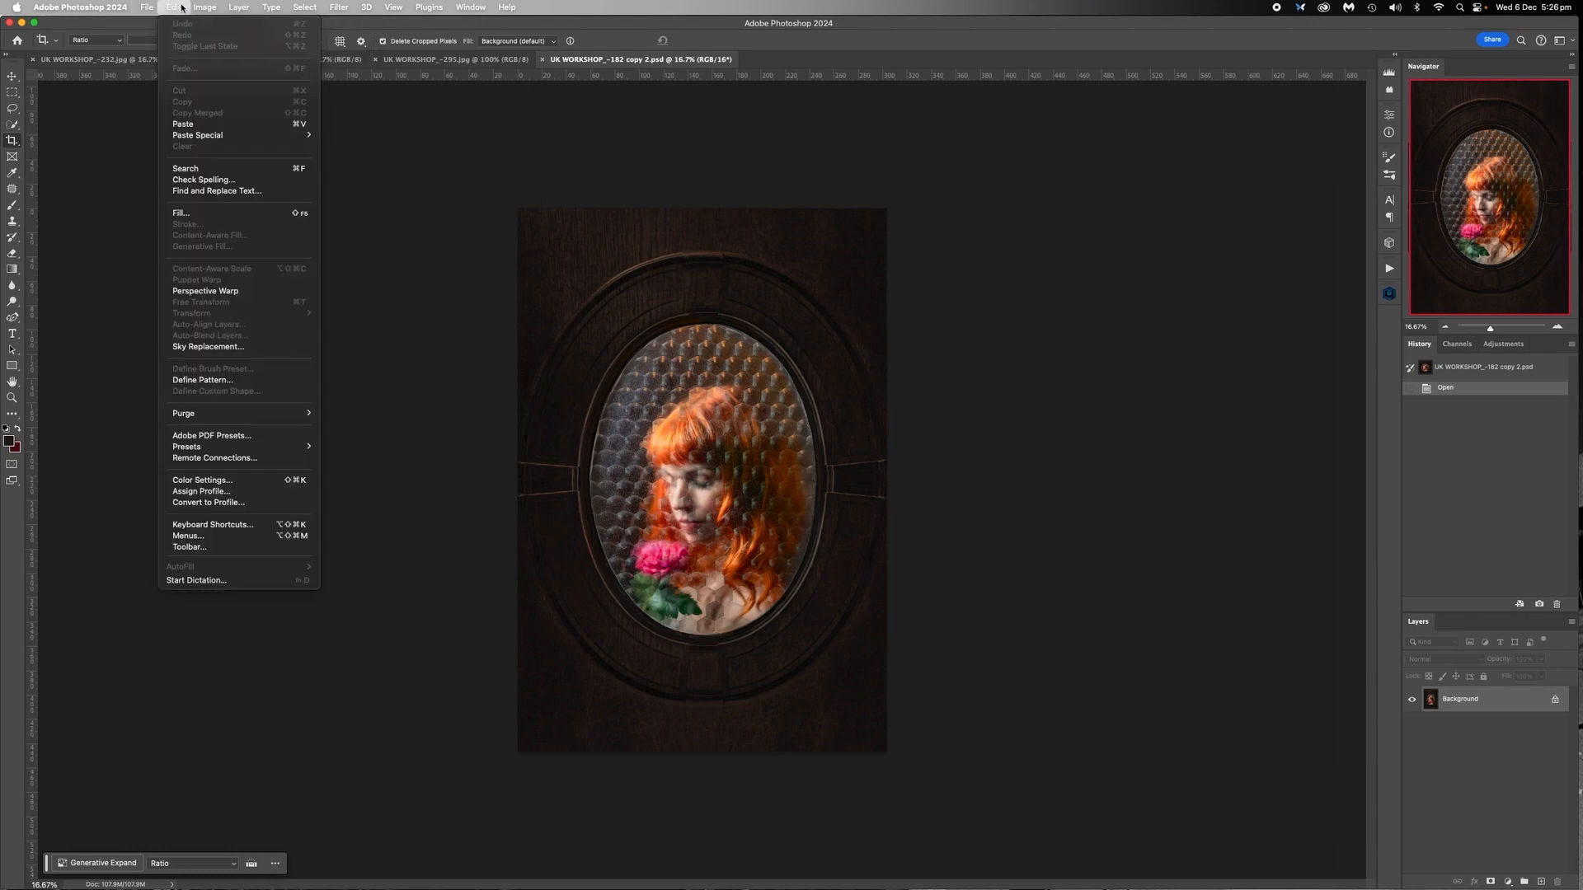
pyautogui.click(208, 502)
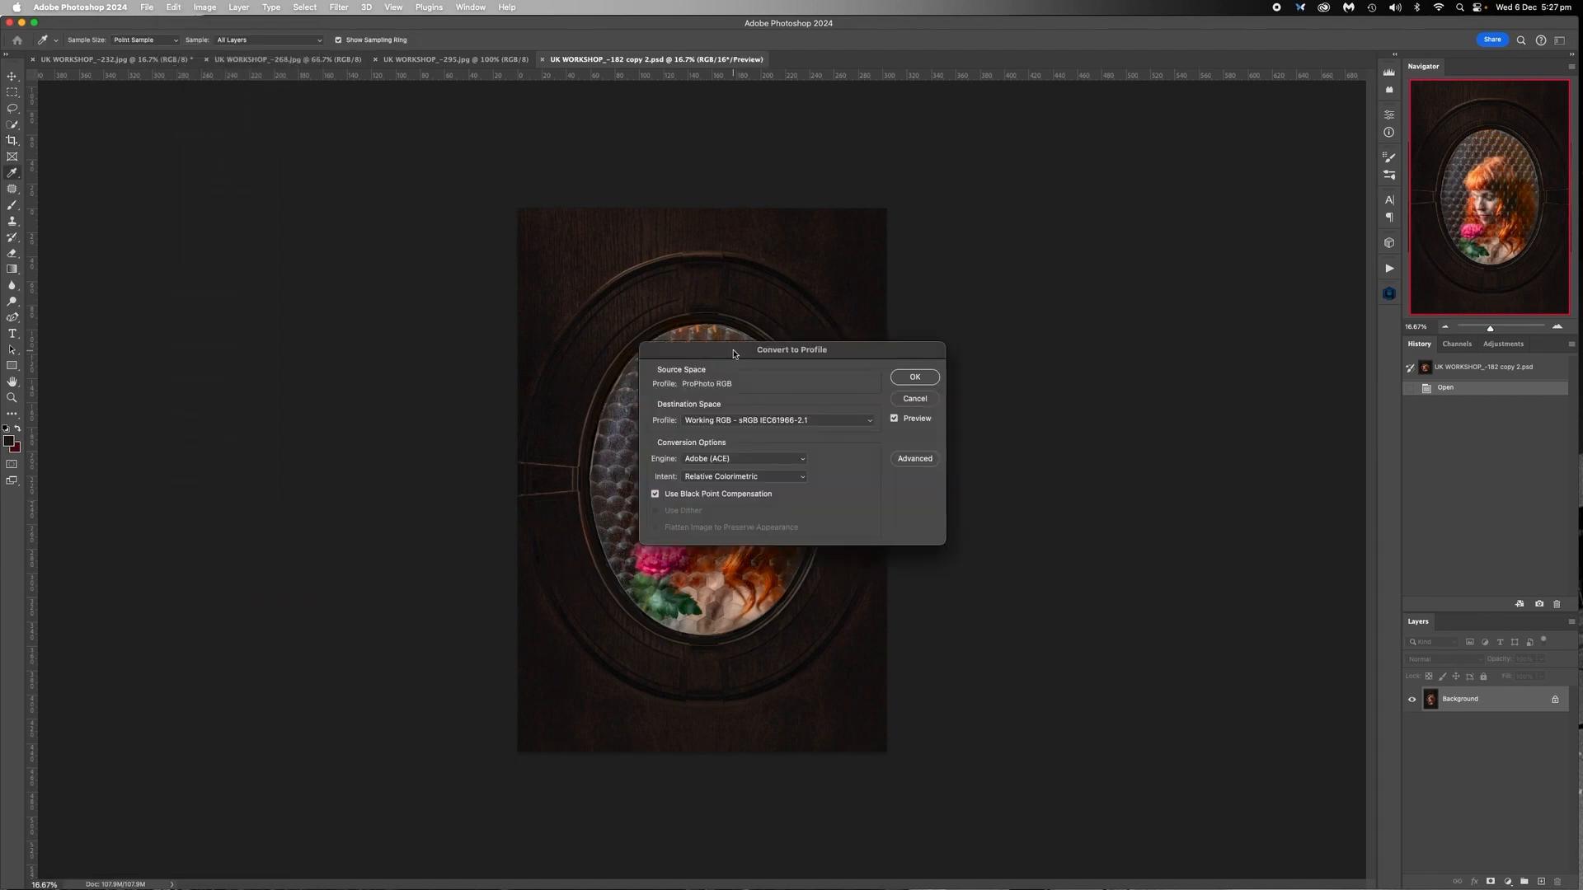
pyautogui.moveTo(735, 353); pyautogui.dragTo(1076, 247)
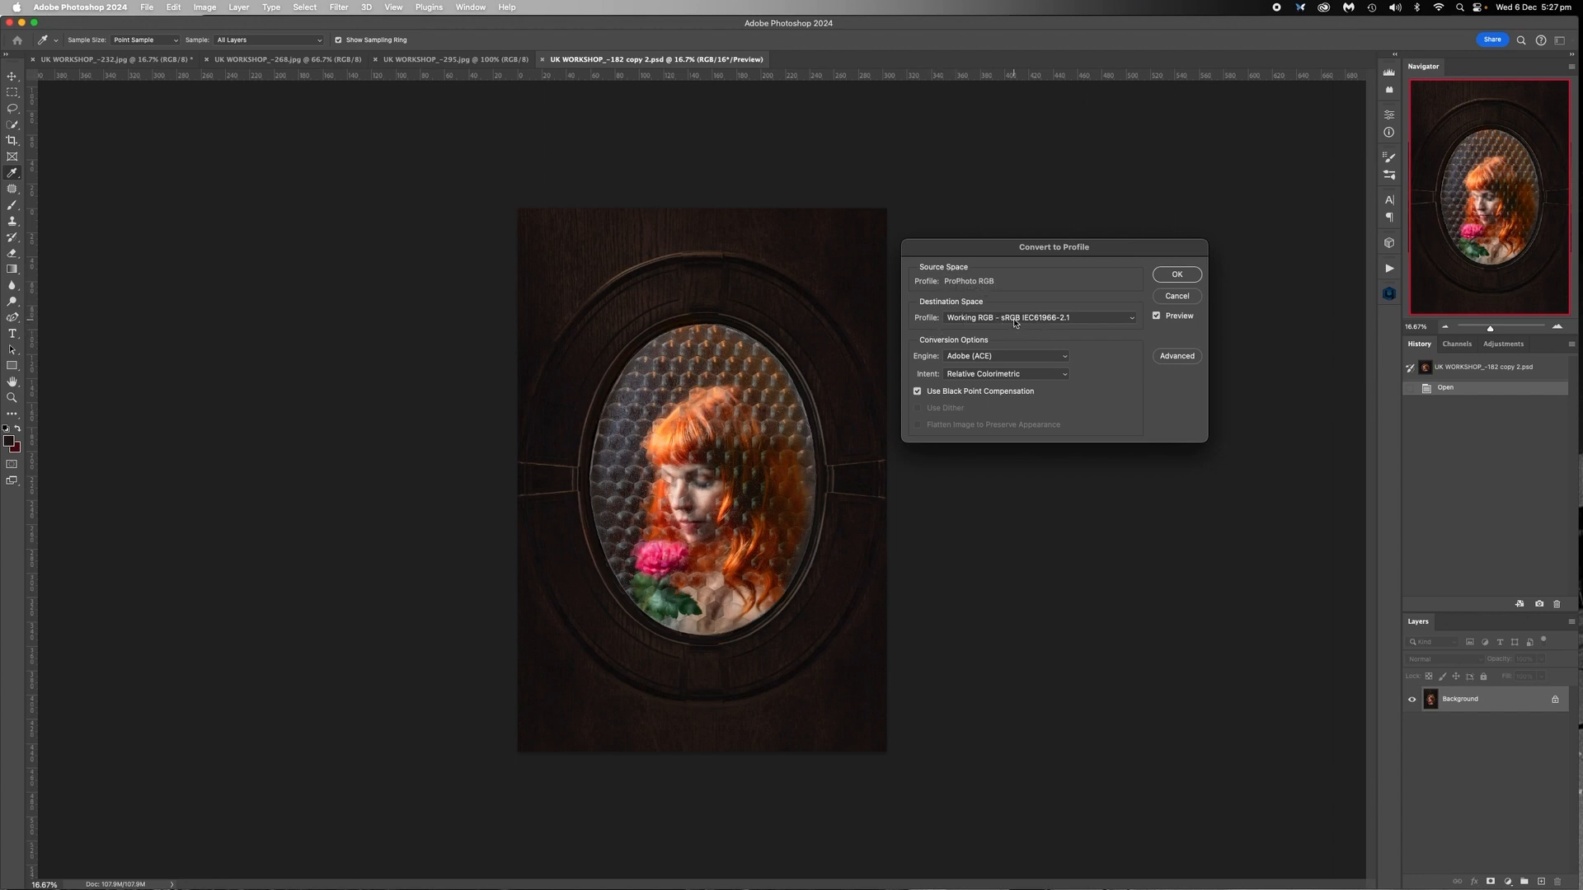
pyautogui.click(1178, 274)
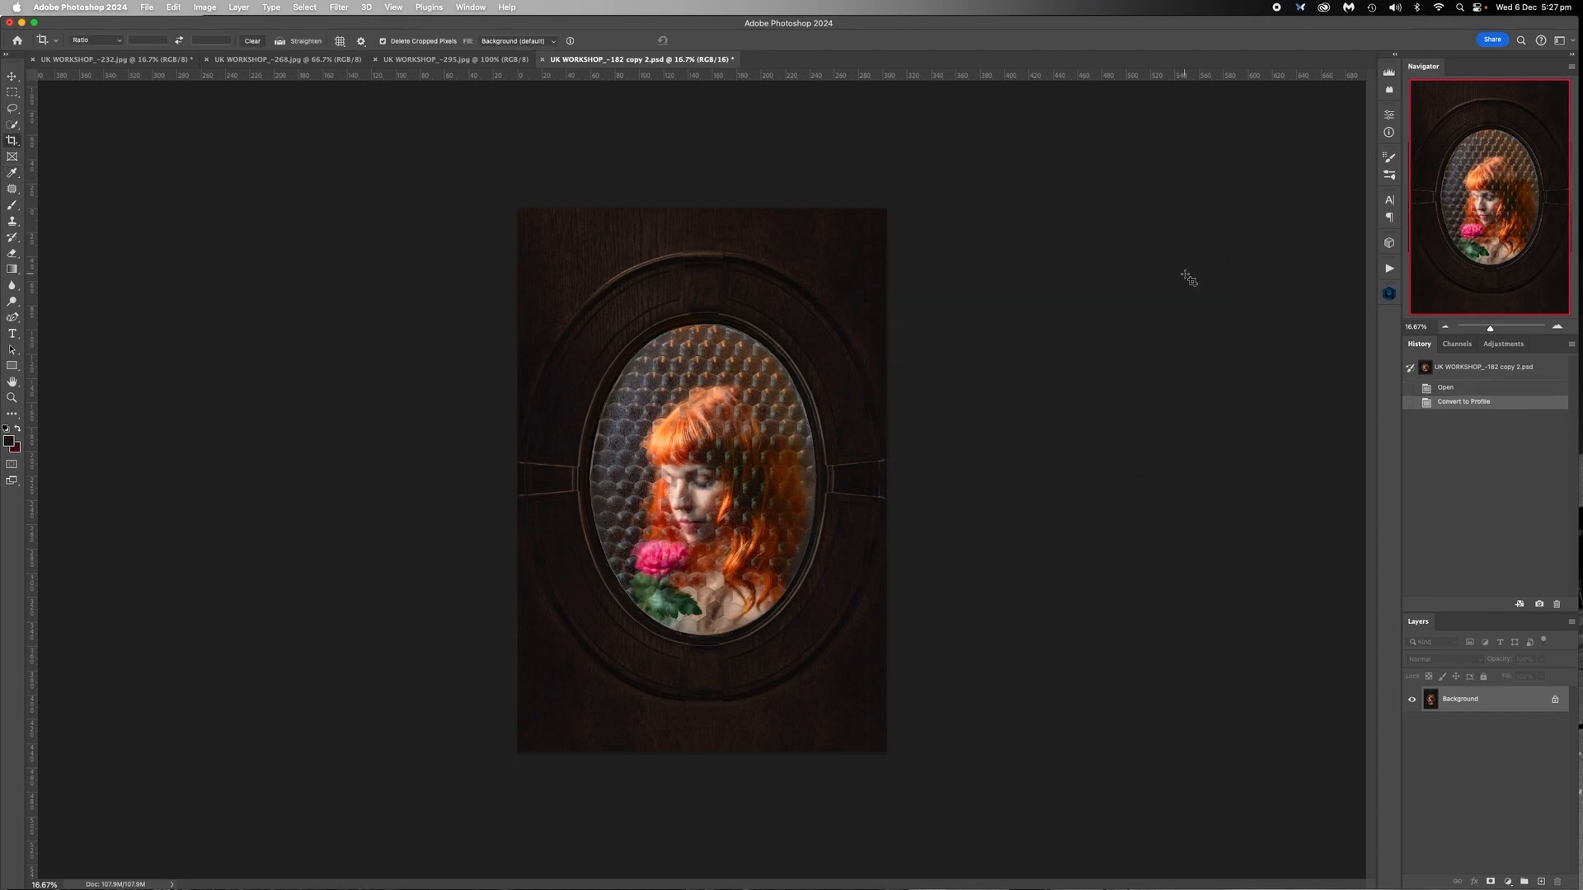
# Save a JPEG copy named UK WORKSHOP_-182 copy 3.jpg in the UK WORKSHOP main folder with the sRGB profile embedded
pyautogui.press('c')
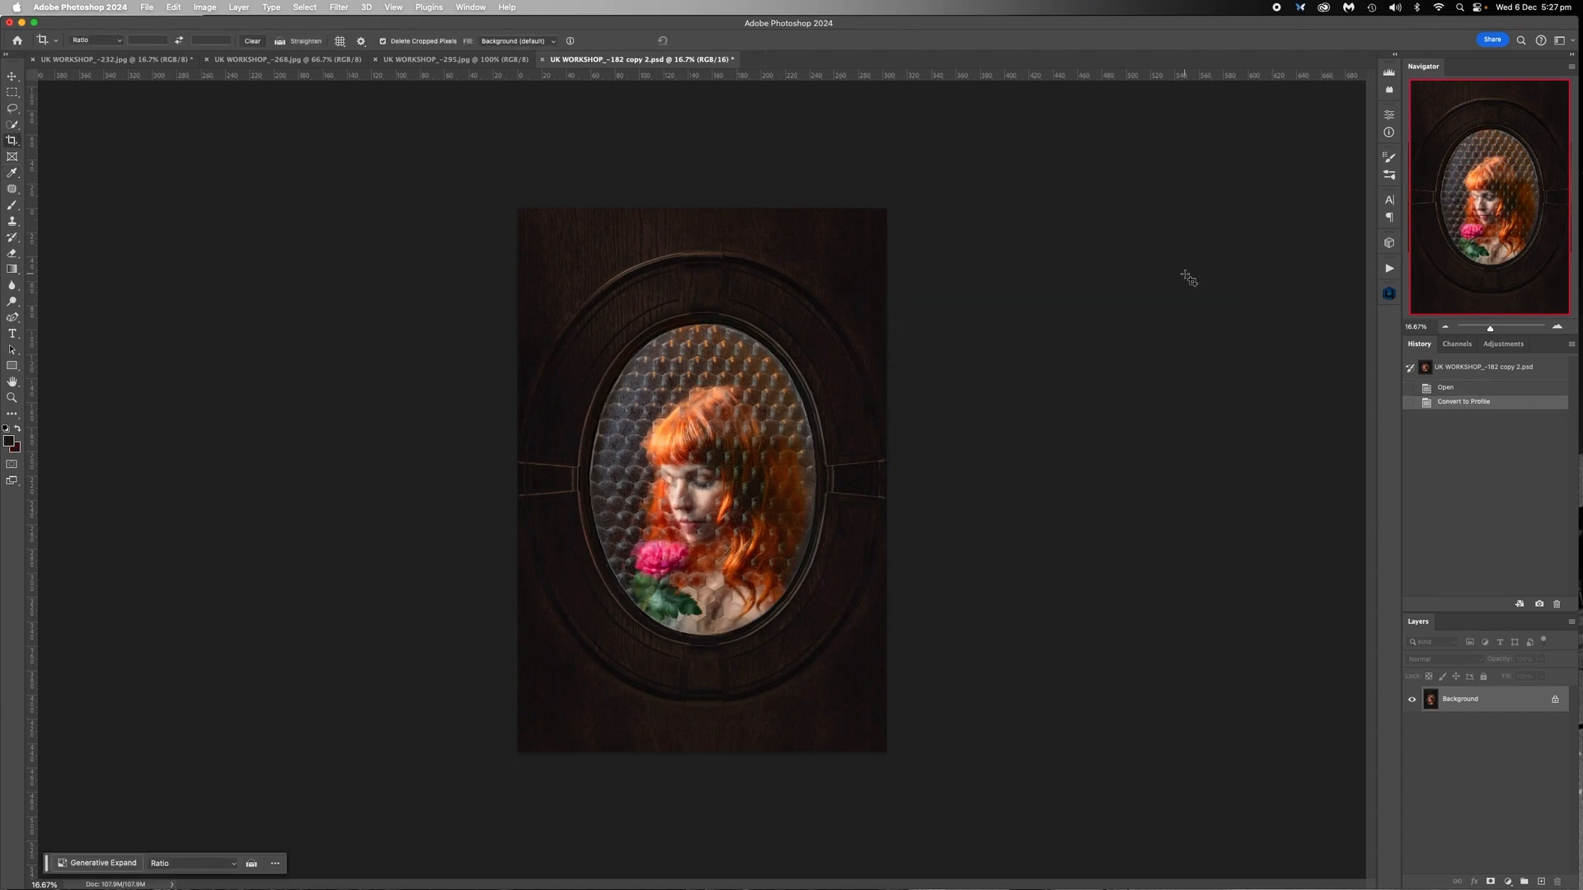
pyautogui.press('super+shift+s')
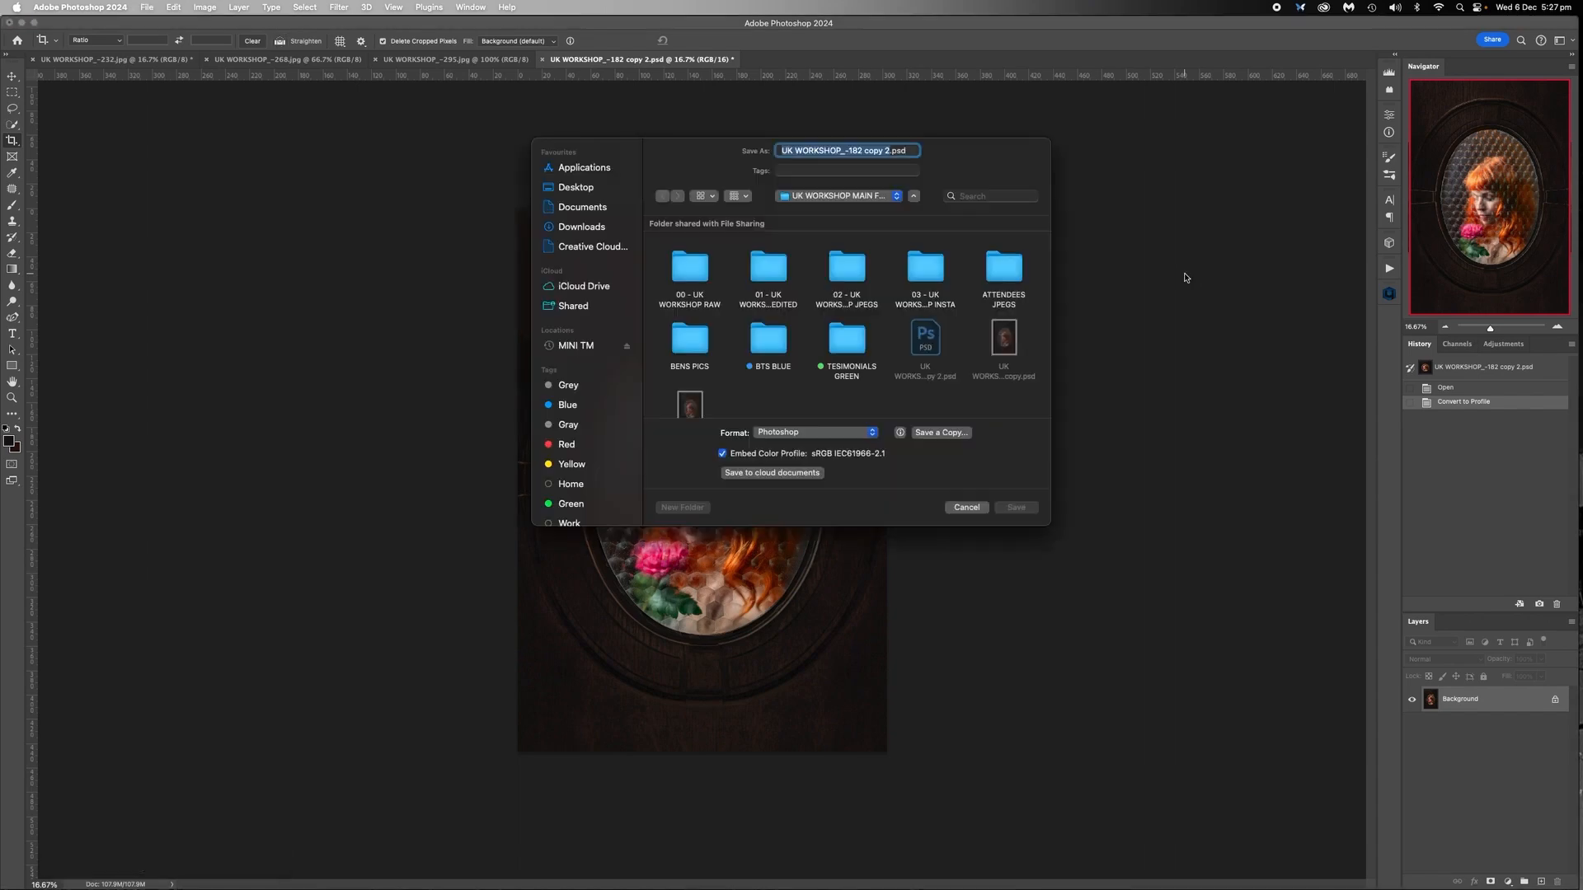
pyautogui.click(941, 433)
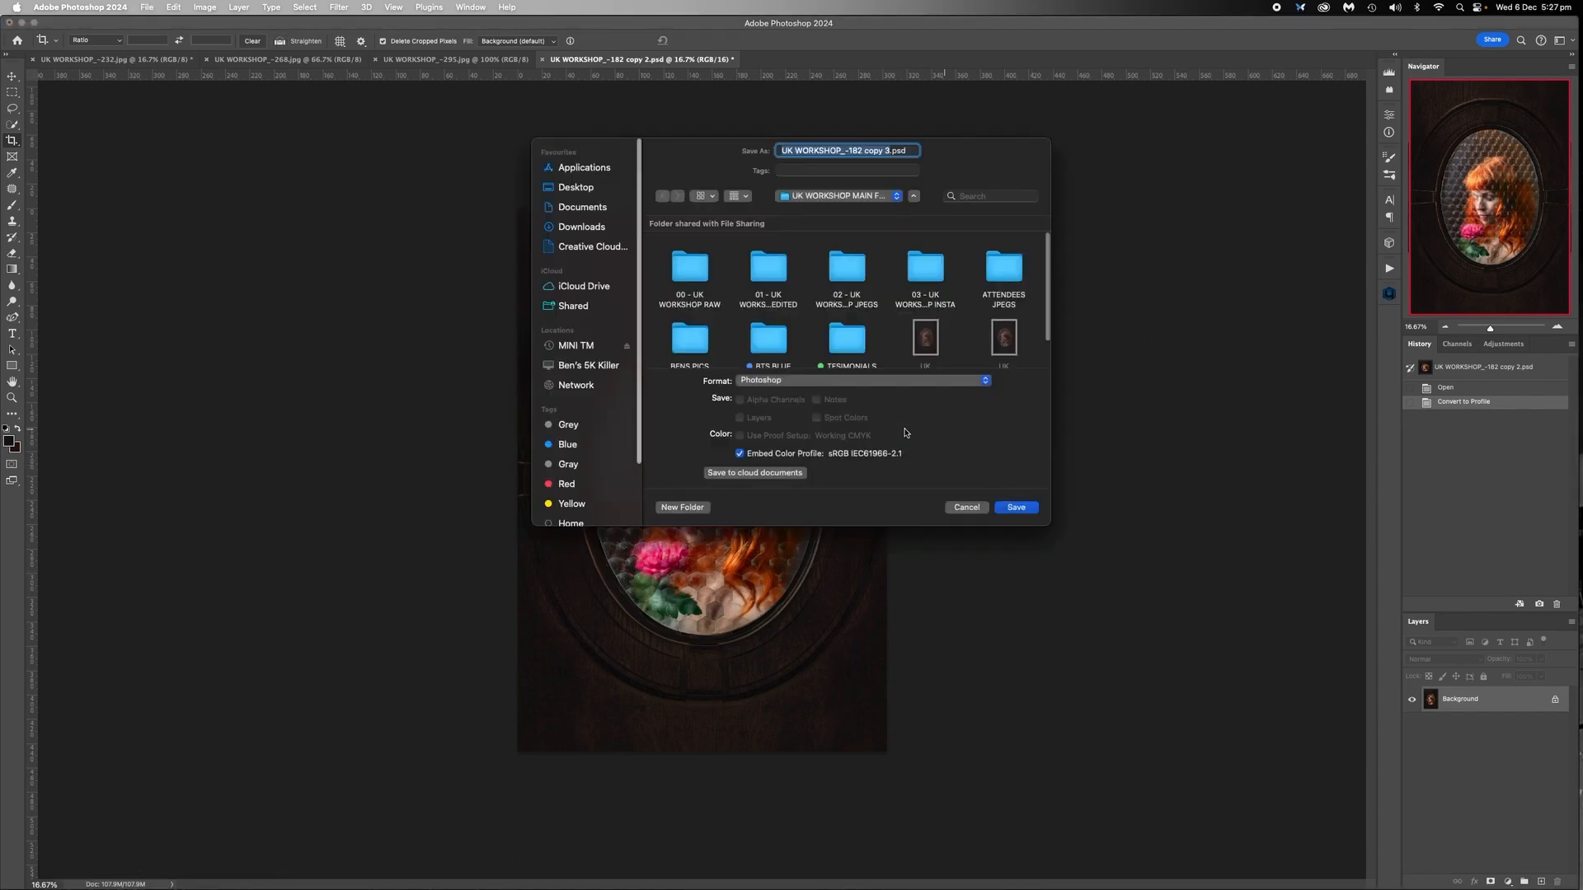
pyautogui.click(770, 381)
pyautogui.click(771, 450)
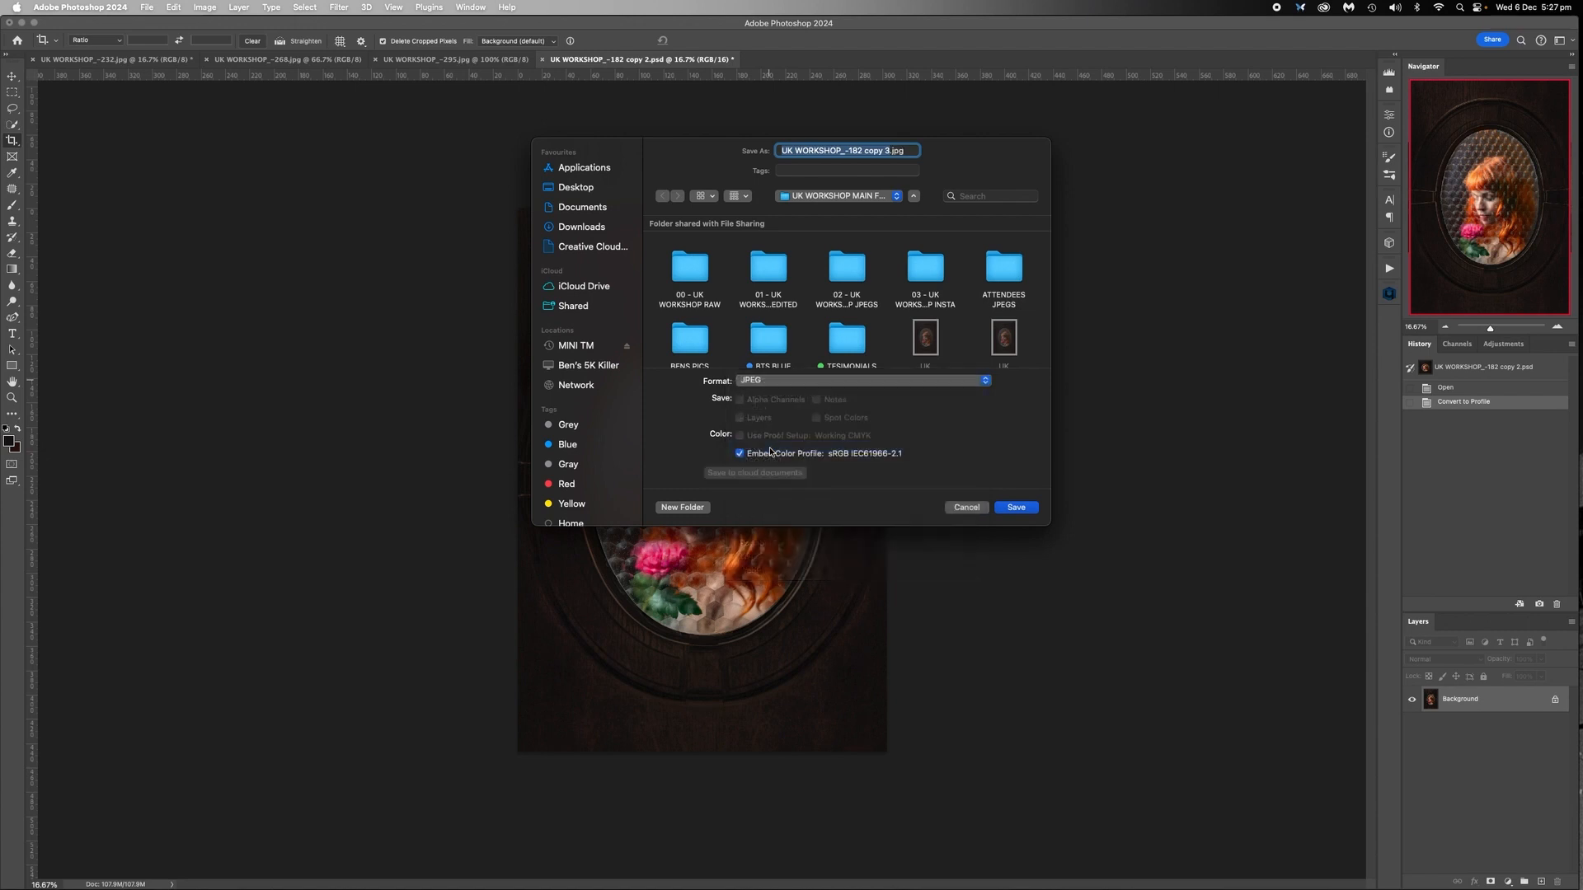
pyautogui.click(1018, 508)
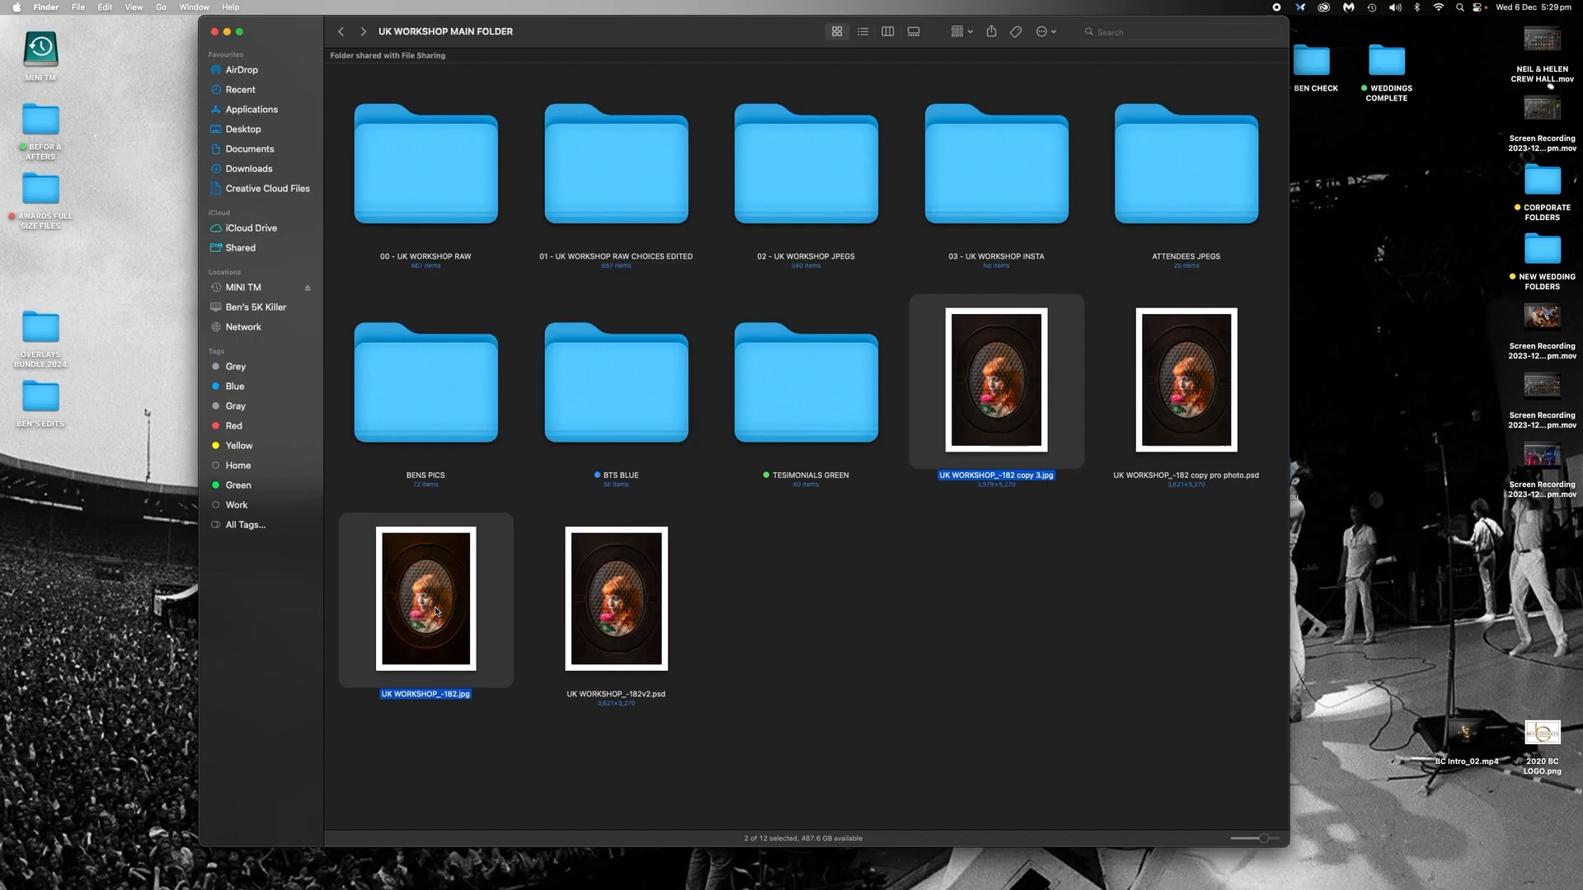
# Preview UK WORKSHOP_-182.jpg in Finder and compare it with UK WORKSHOP_-182 copy 3.jpg
pyautogui.press('space')
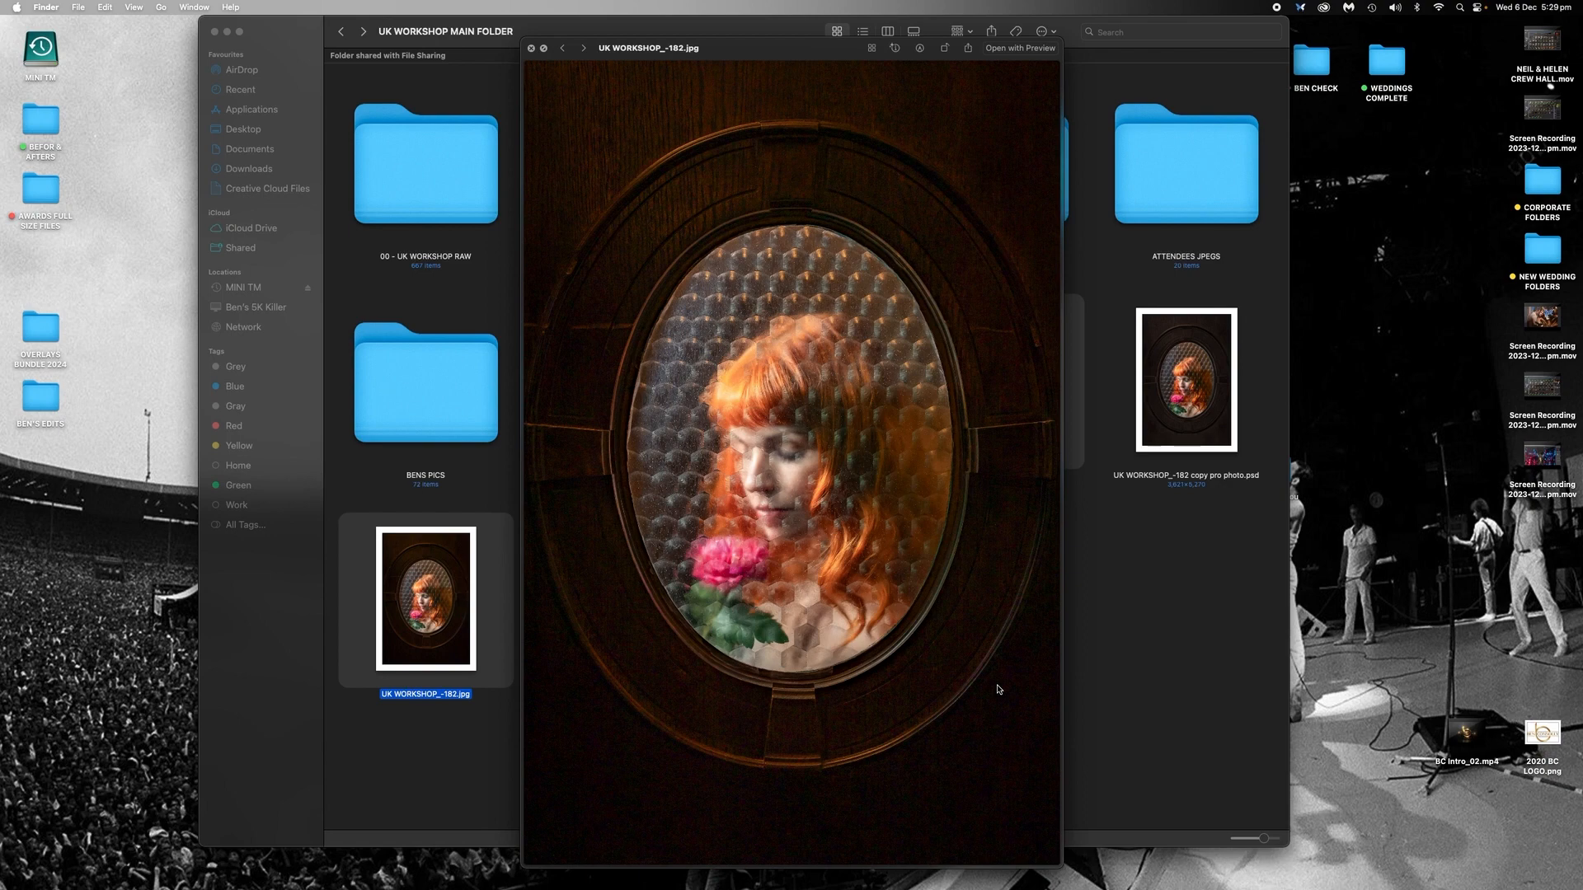
pyautogui.press('Right')
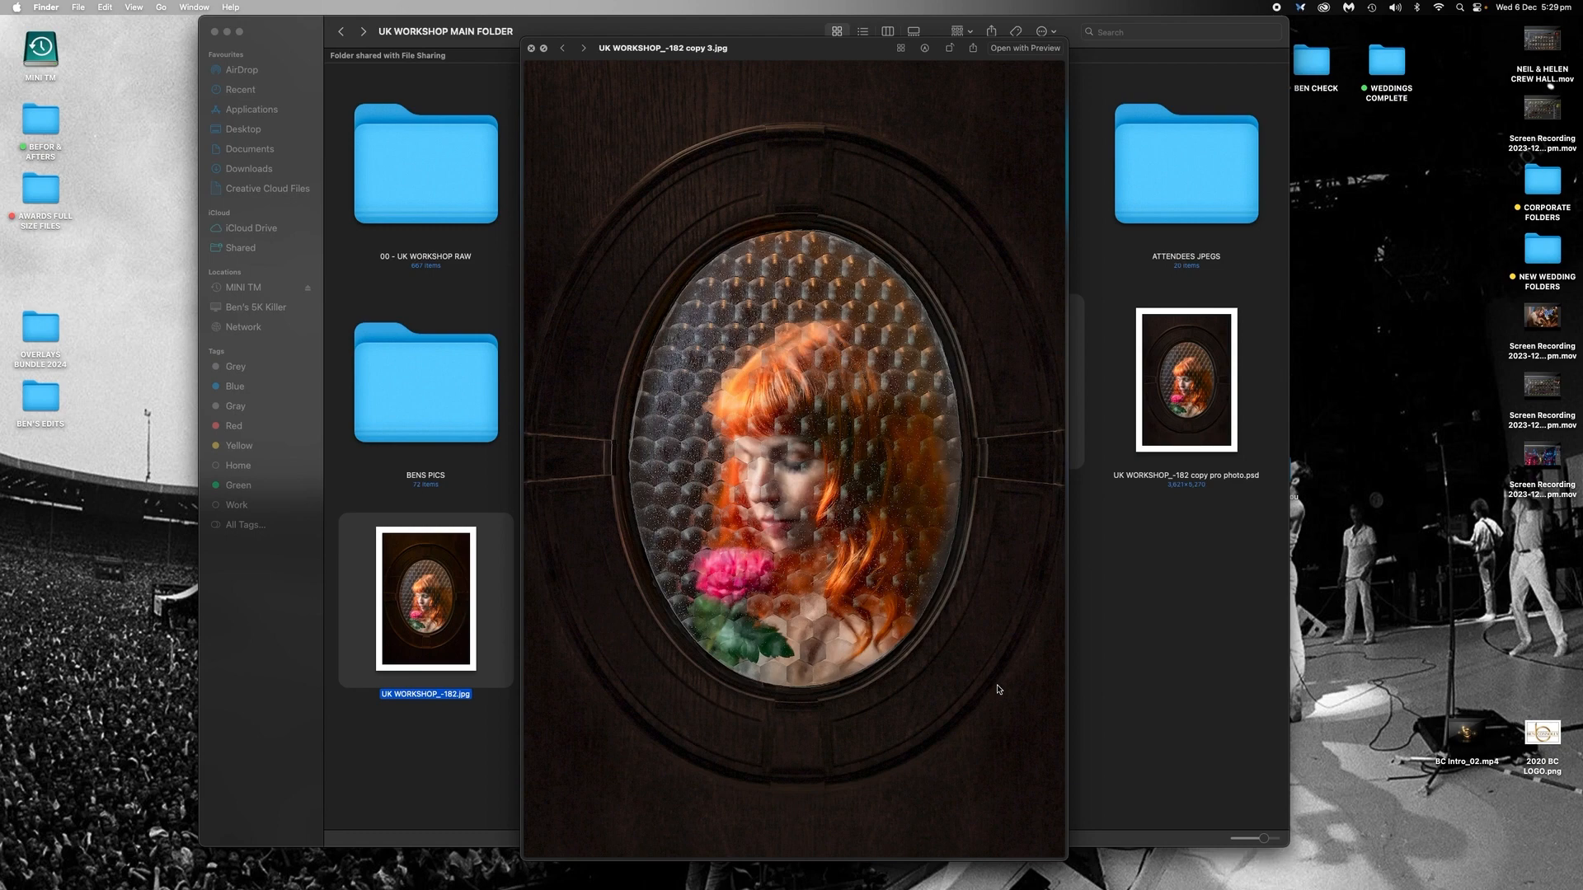
# Compare UK WORKSHOP_-182 copy 3.jpg with UK WORKSHOP_-182.jpg by alternating their previews, close the preview and clear the file selection
pyautogui.press('Left')
pyautogui.press('Right')
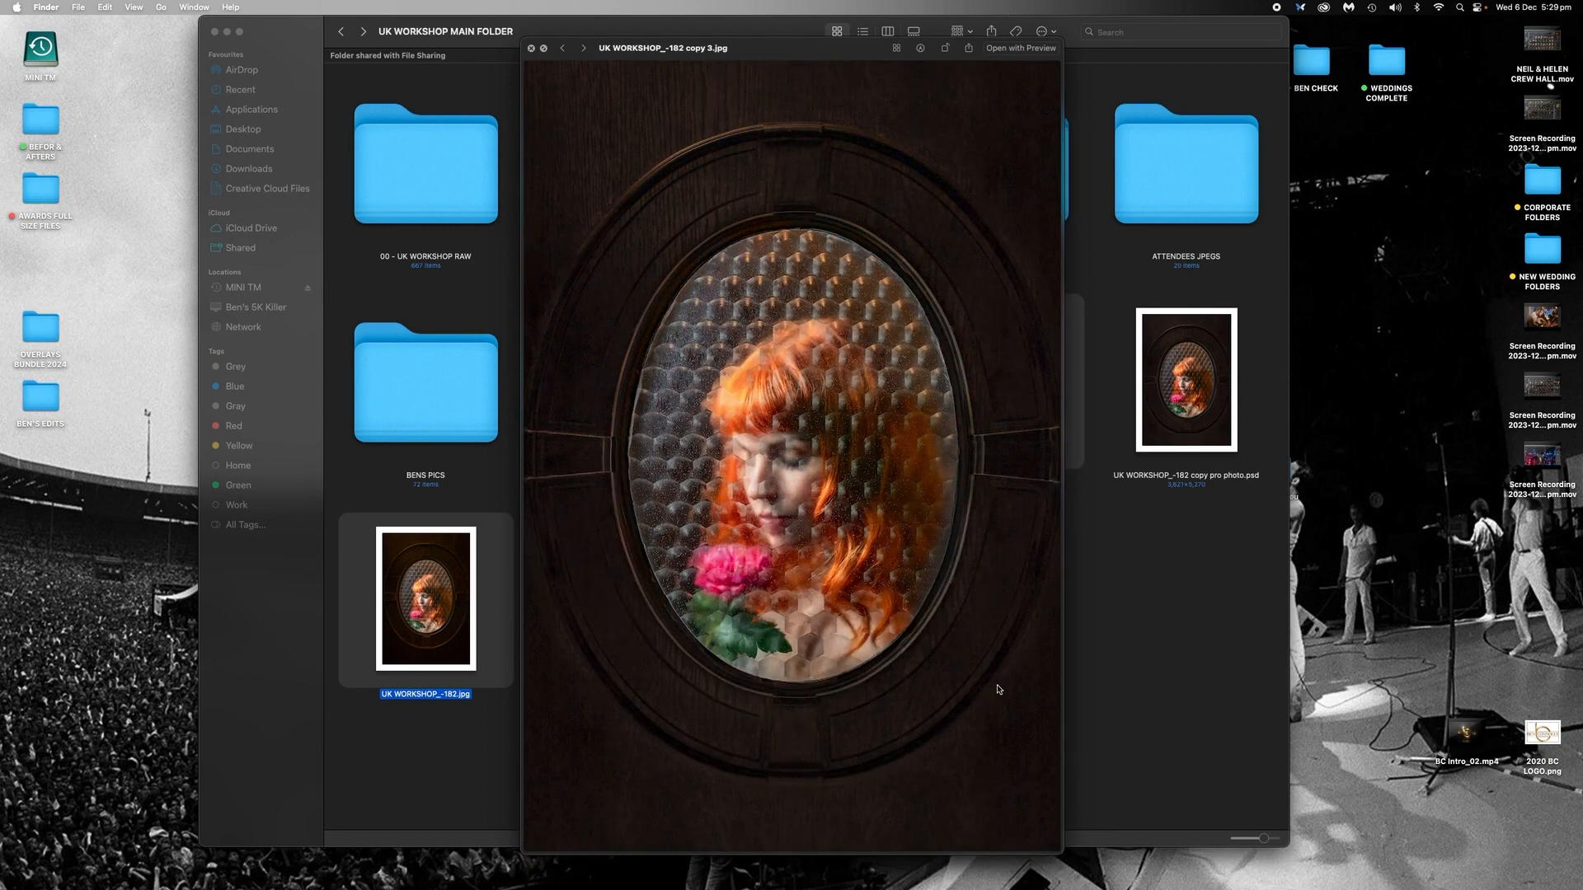
pyautogui.press('Left')
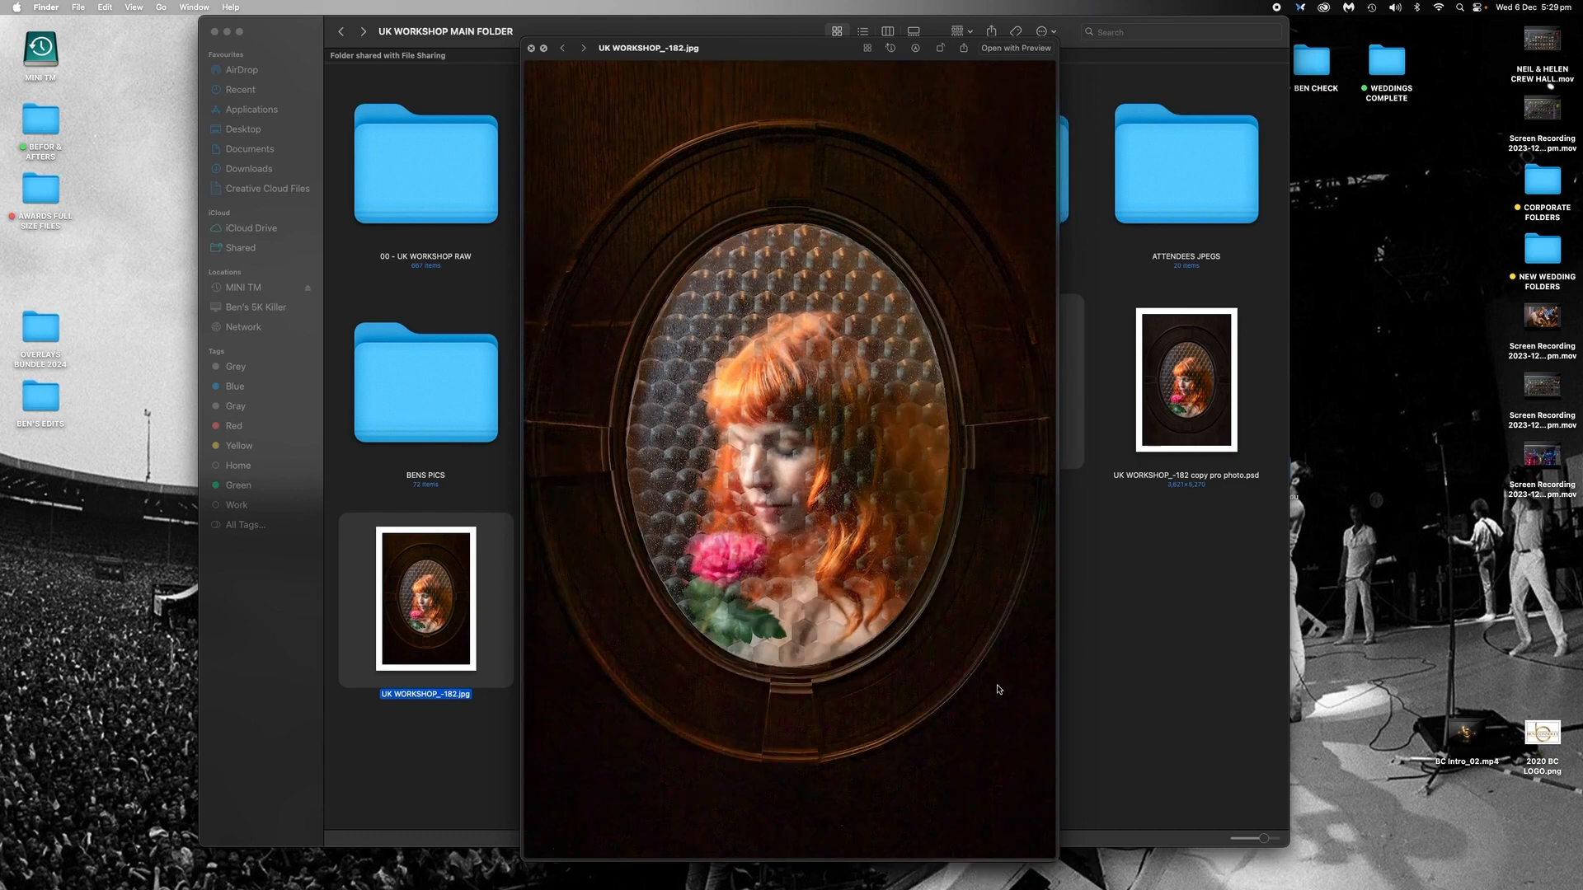
pyautogui.press('Right')
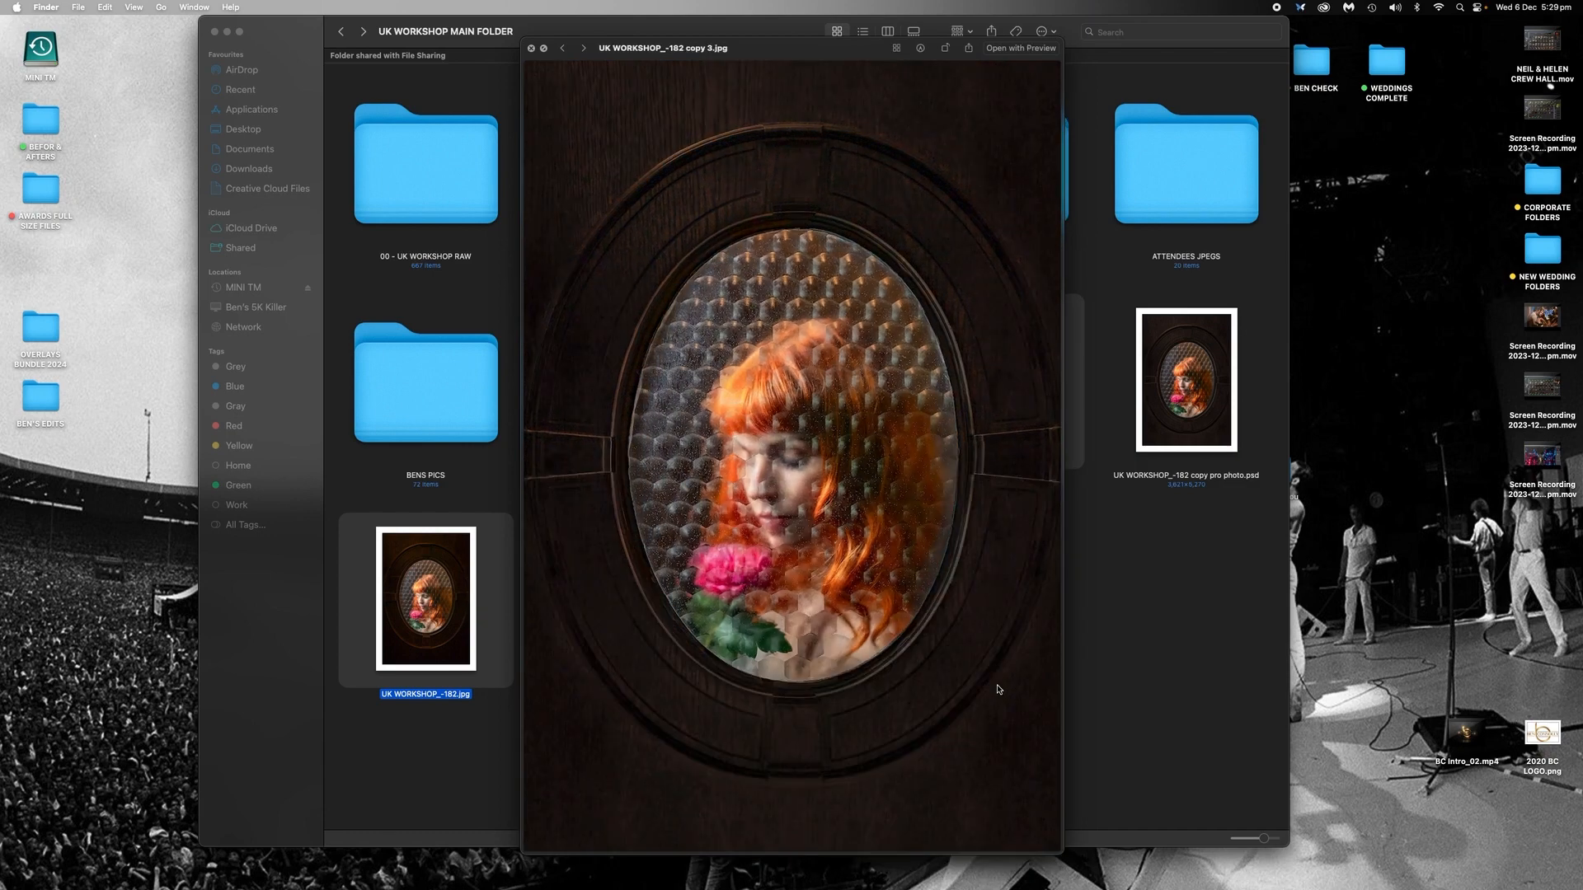
pyautogui.press('Left')
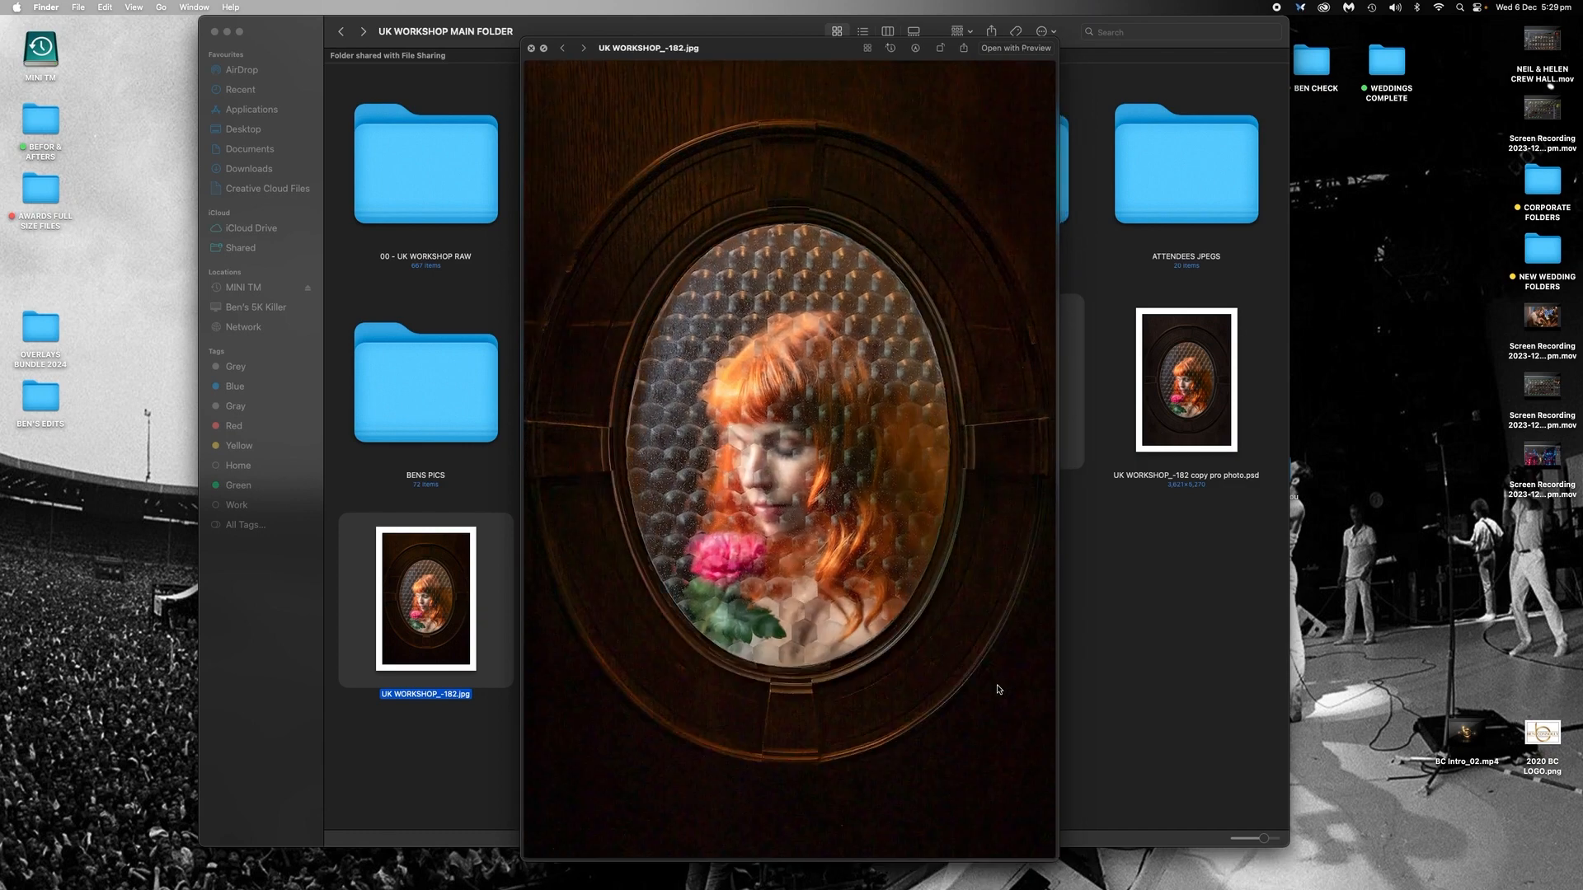
pyautogui.press('Right')
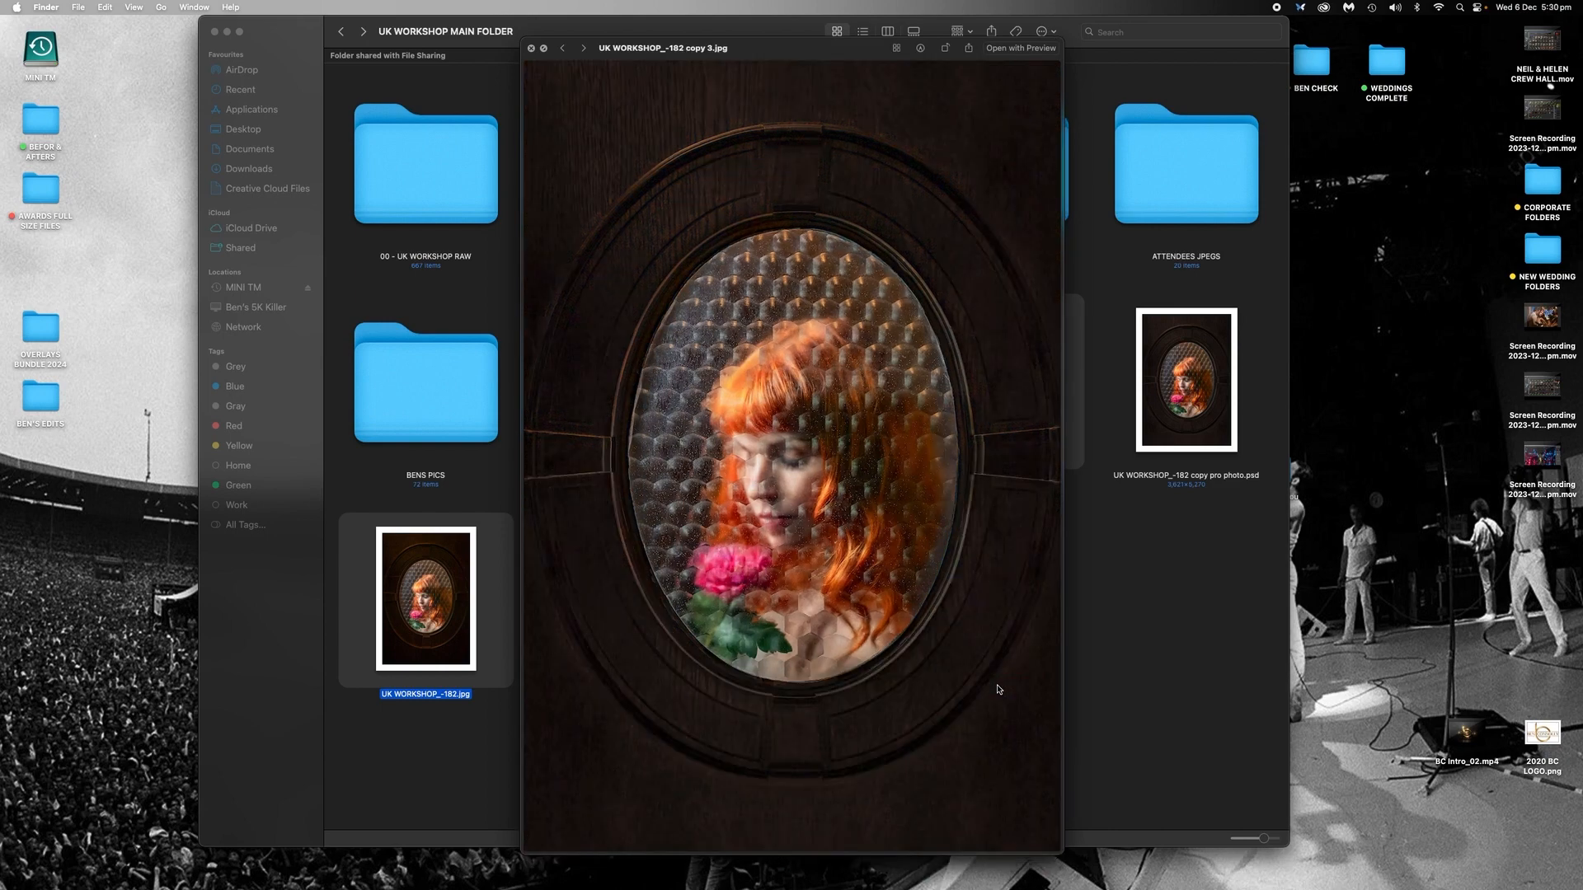
pyautogui.press('Left')
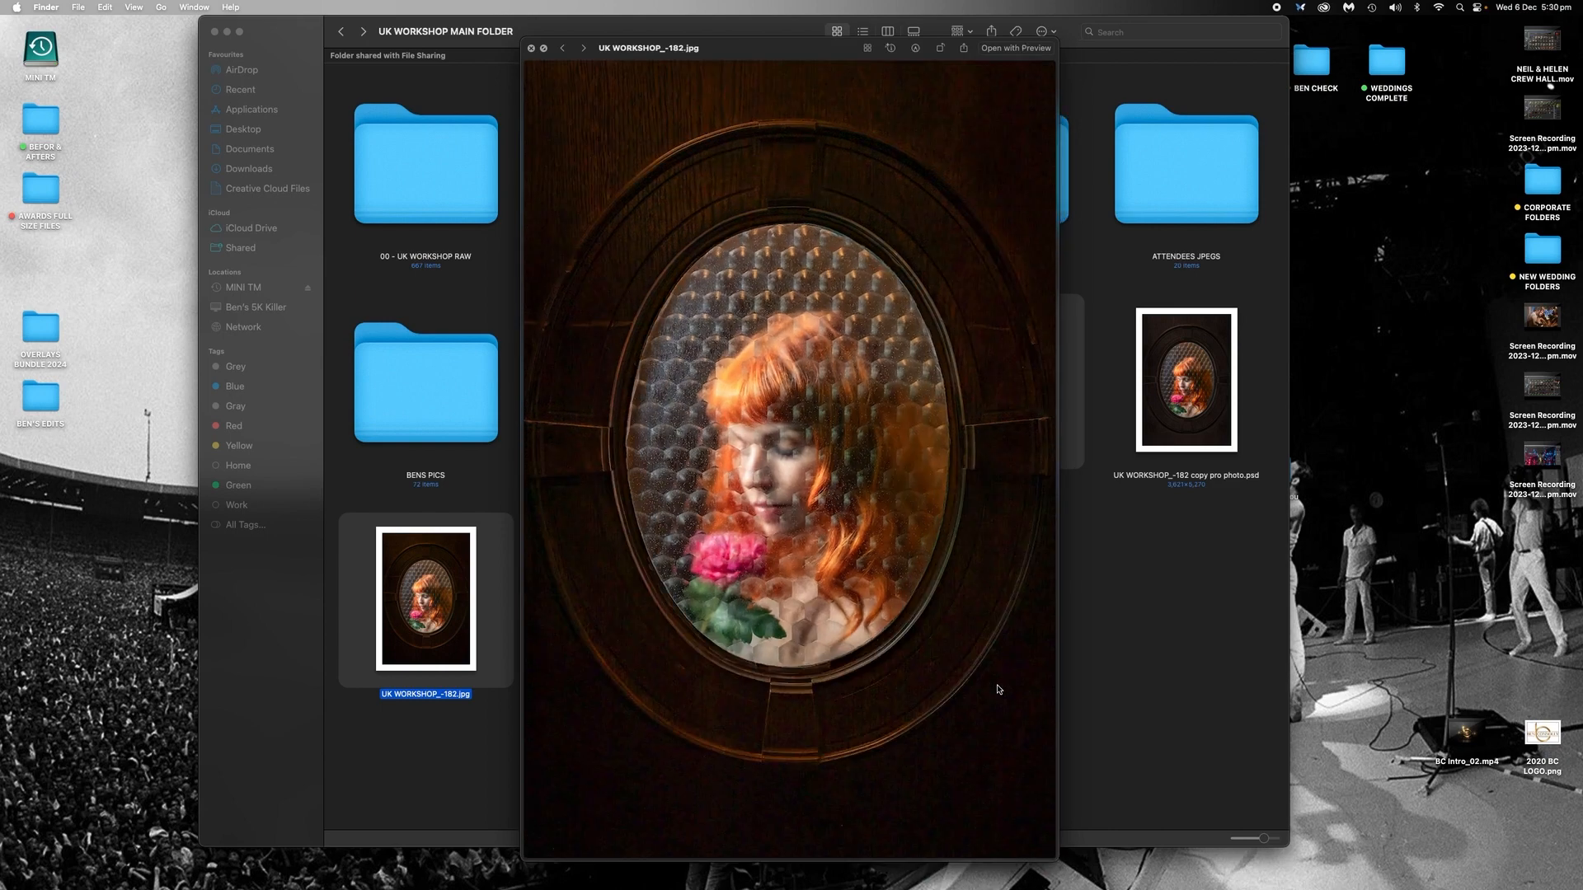
pyautogui.press('Right')
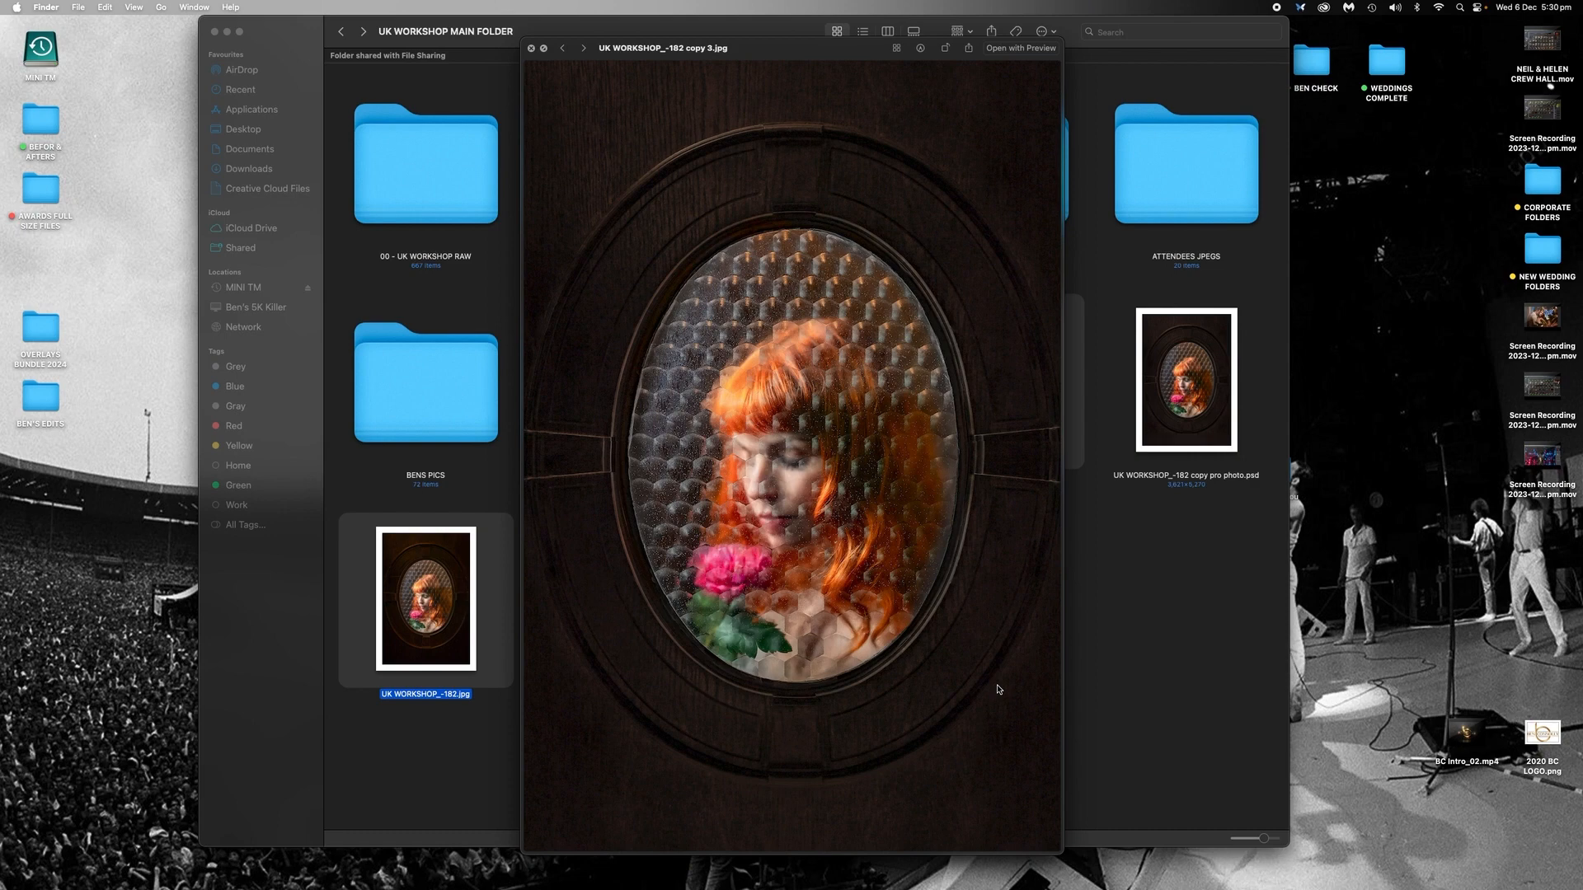
pyautogui.press('Left')
pyautogui.press('Right')
pyautogui.click(531, 49)
pyautogui.click(1099, 578)
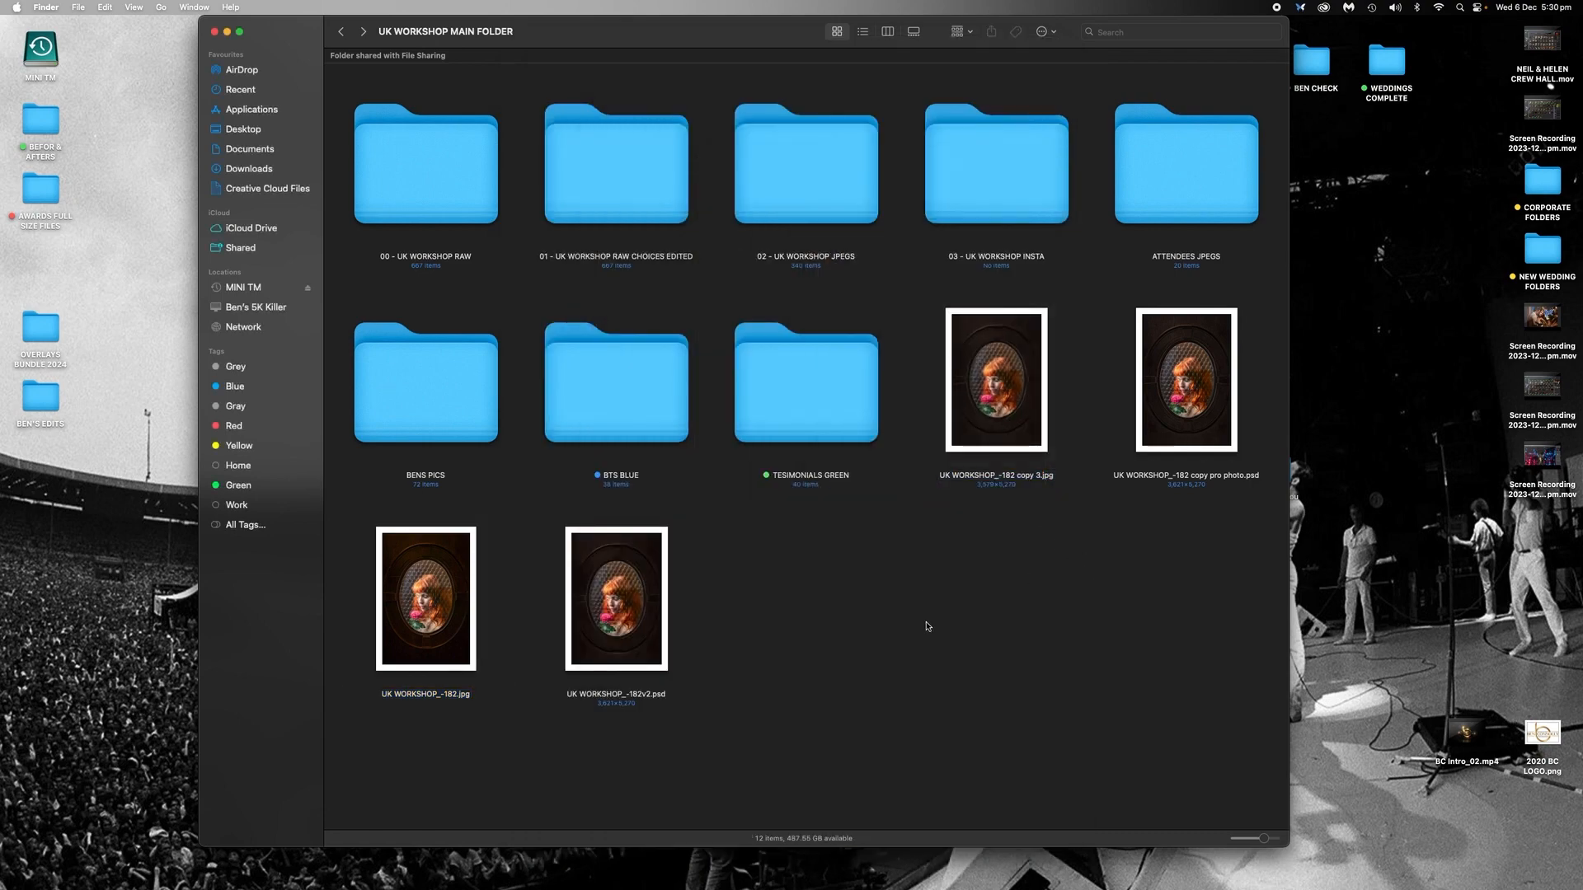